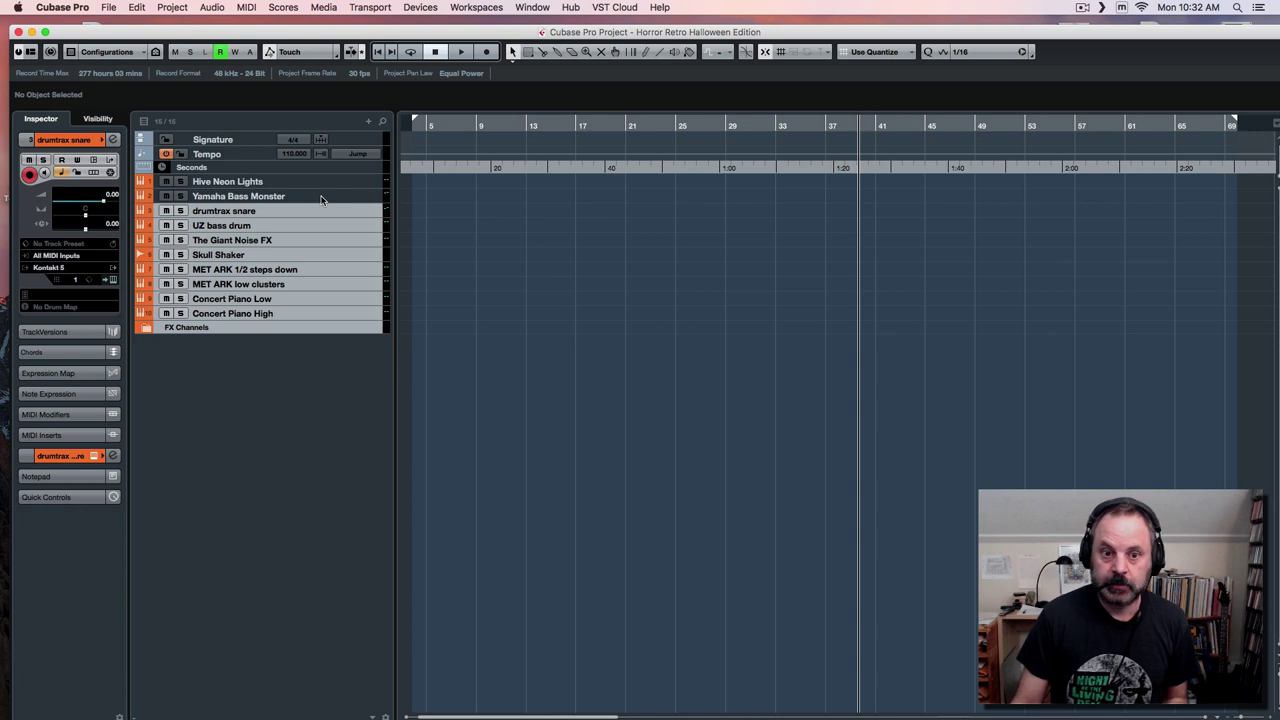
# Select the Hive Neon Lights and Yamaha Bass Monster tracks in turn to audition their sounds.
pyautogui.click(320, 198)
pyautogui.click(323, 184)
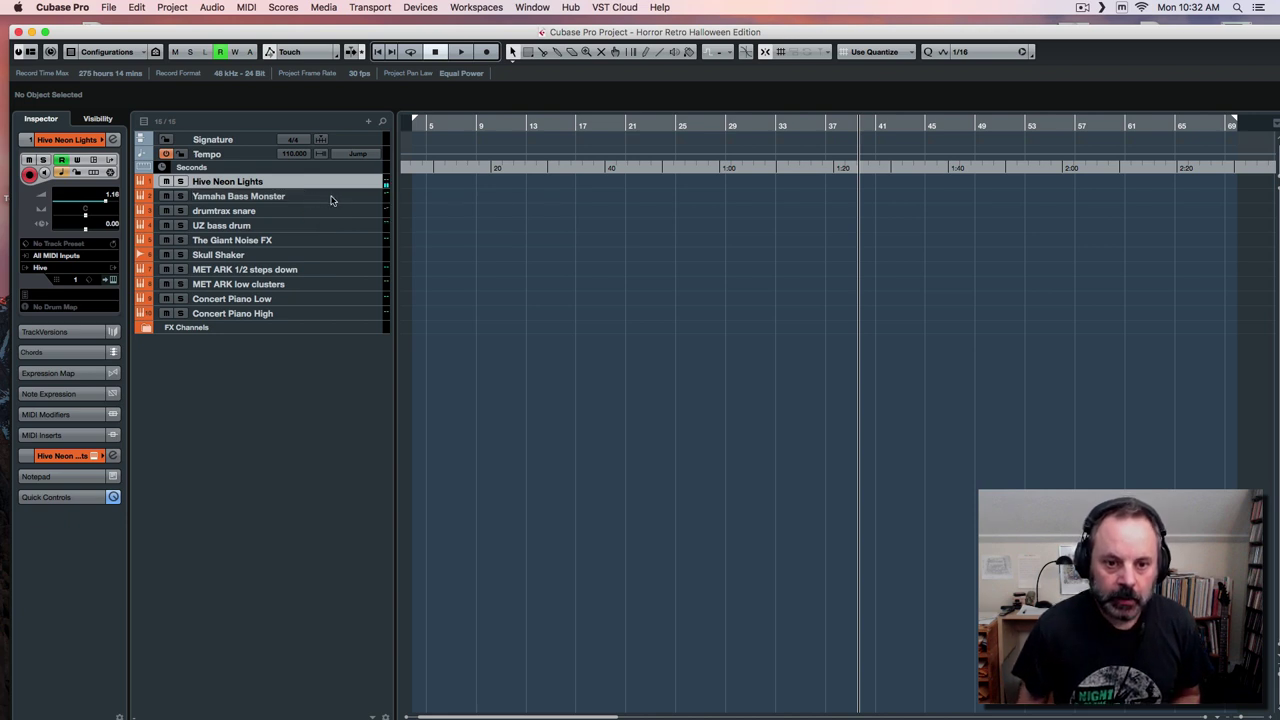
pyautogui.click(331, 198)
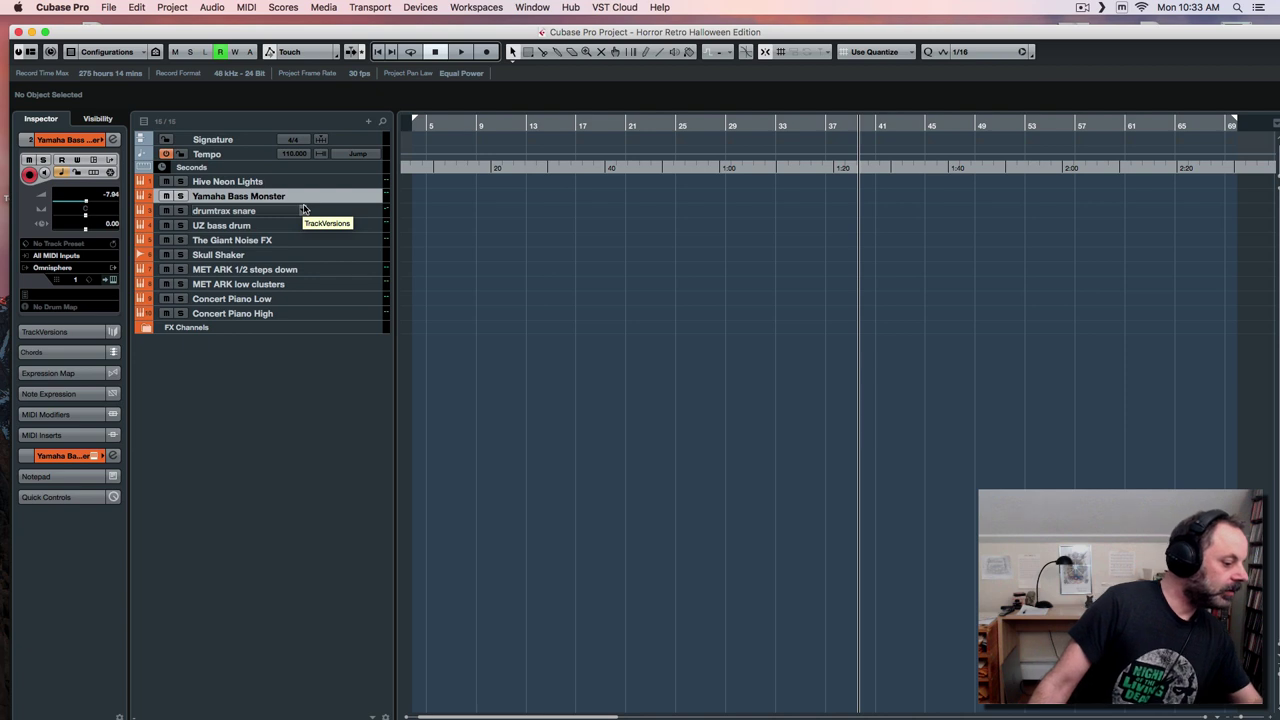
# Review the FabFilter Pro-Q 2, H-Delay Stereo and ValhallaVintageVerb inserts in the Yamaha Bass Monster channel settings.
pyautogui.press('e')
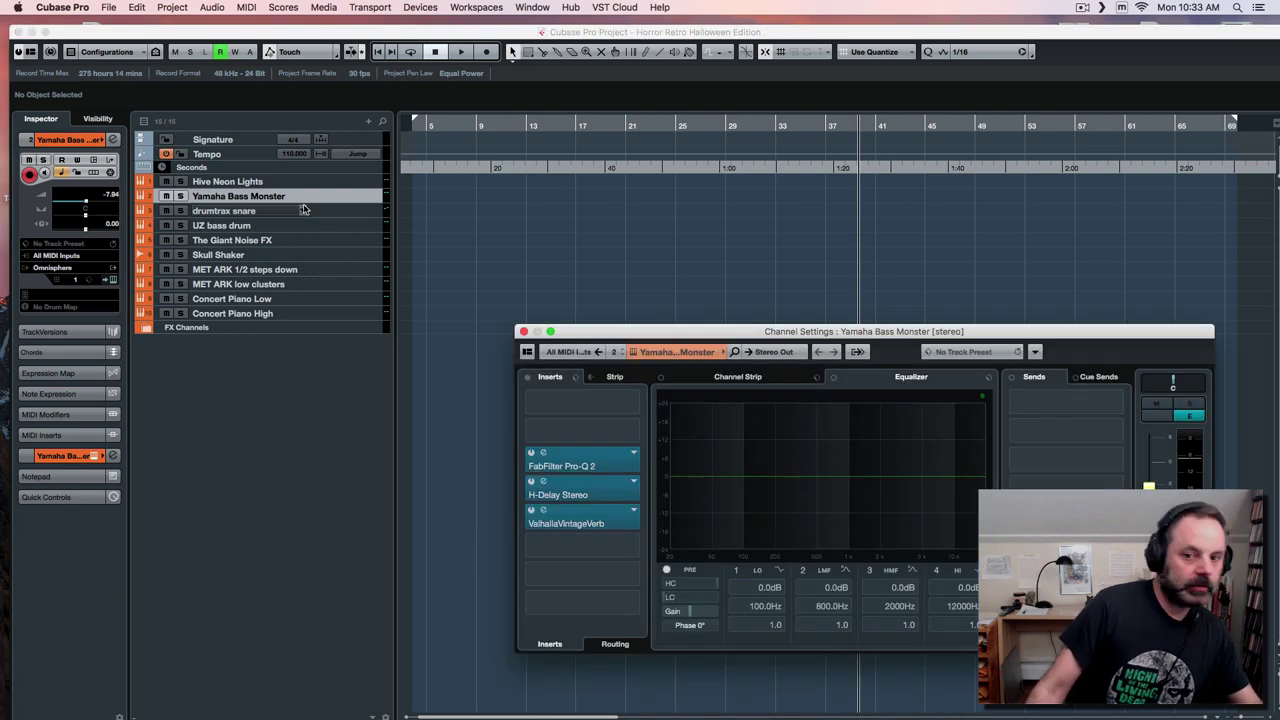
pyautogui.click(591, 467)
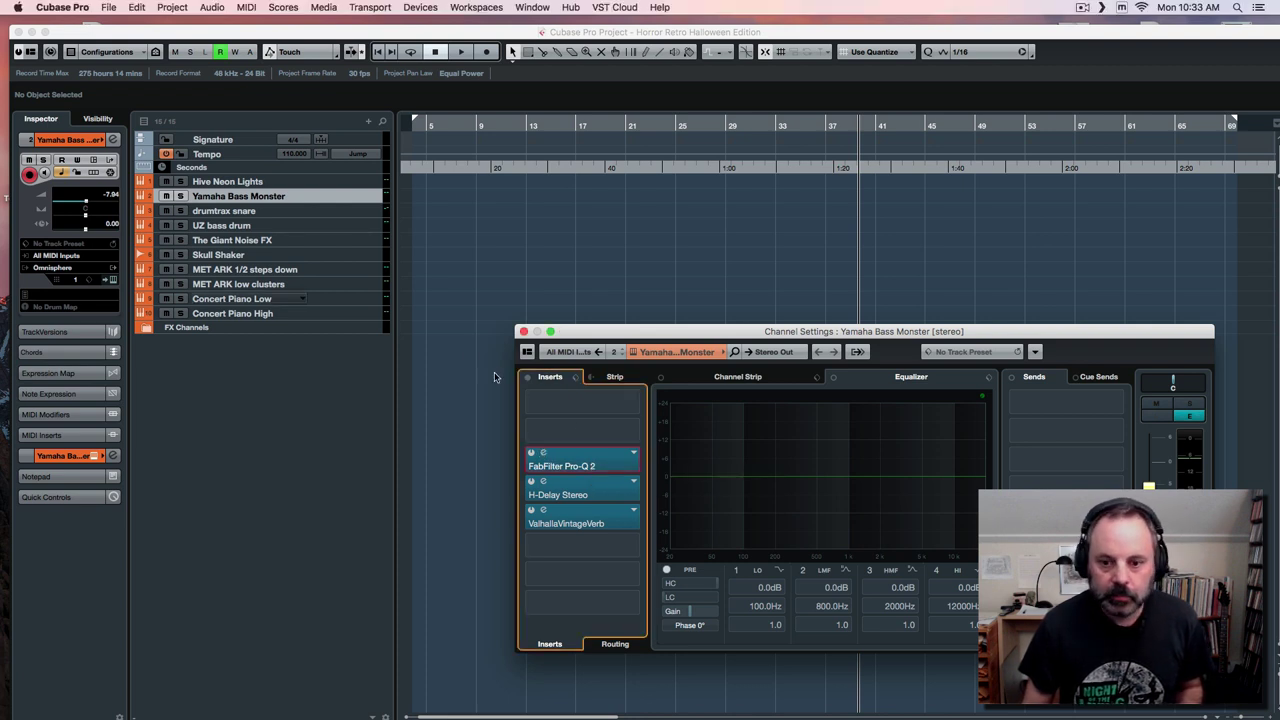
pyautogui.click(599, 464)
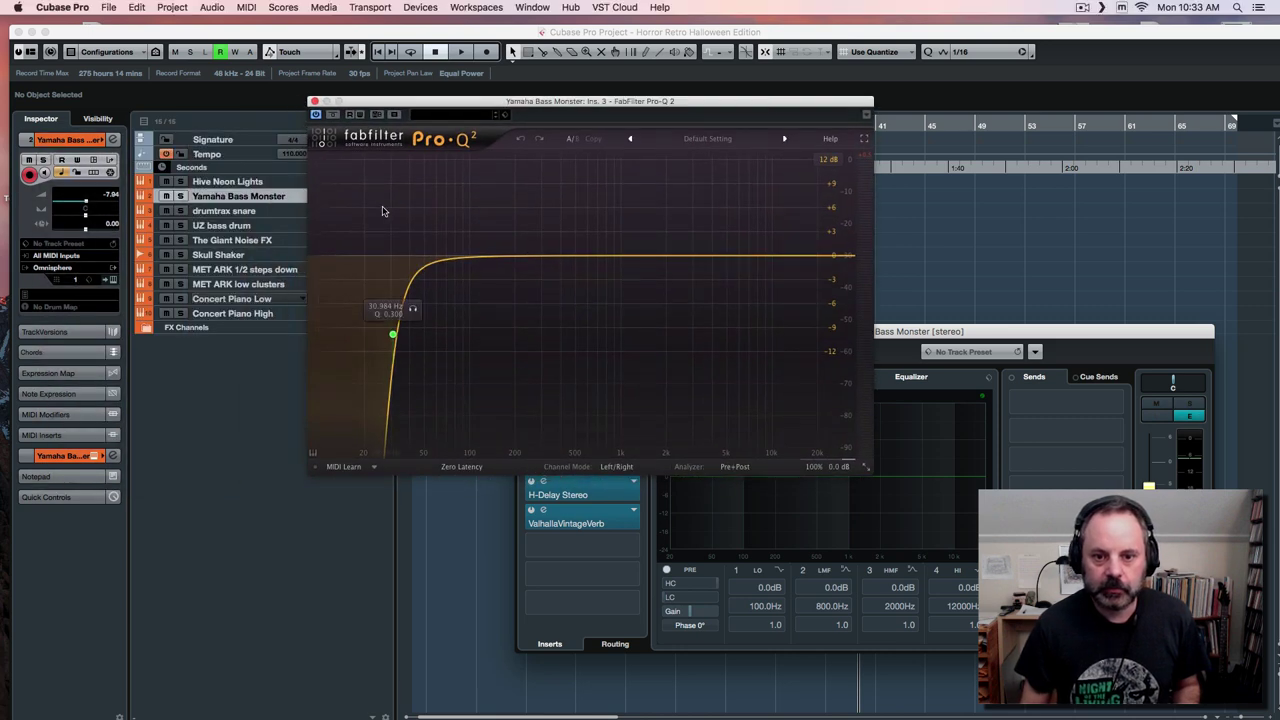
pyautogui.click(314, 101)
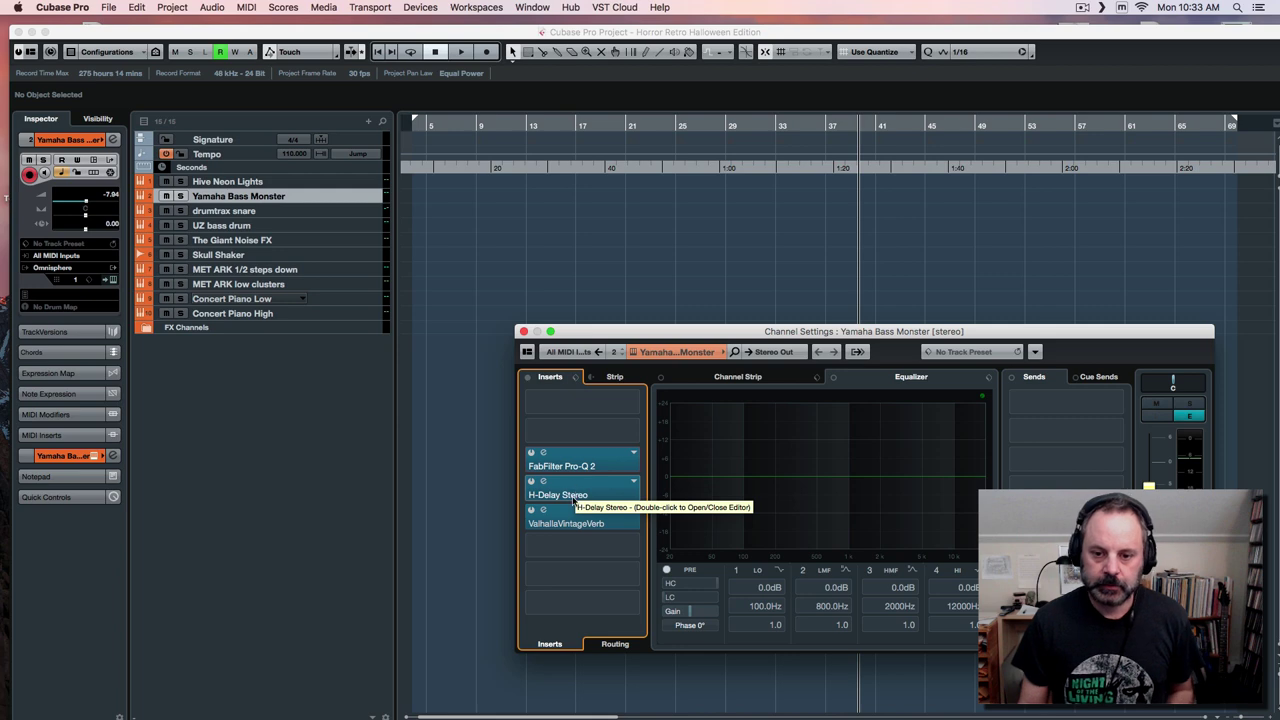
pyautogui.click(543, 481)
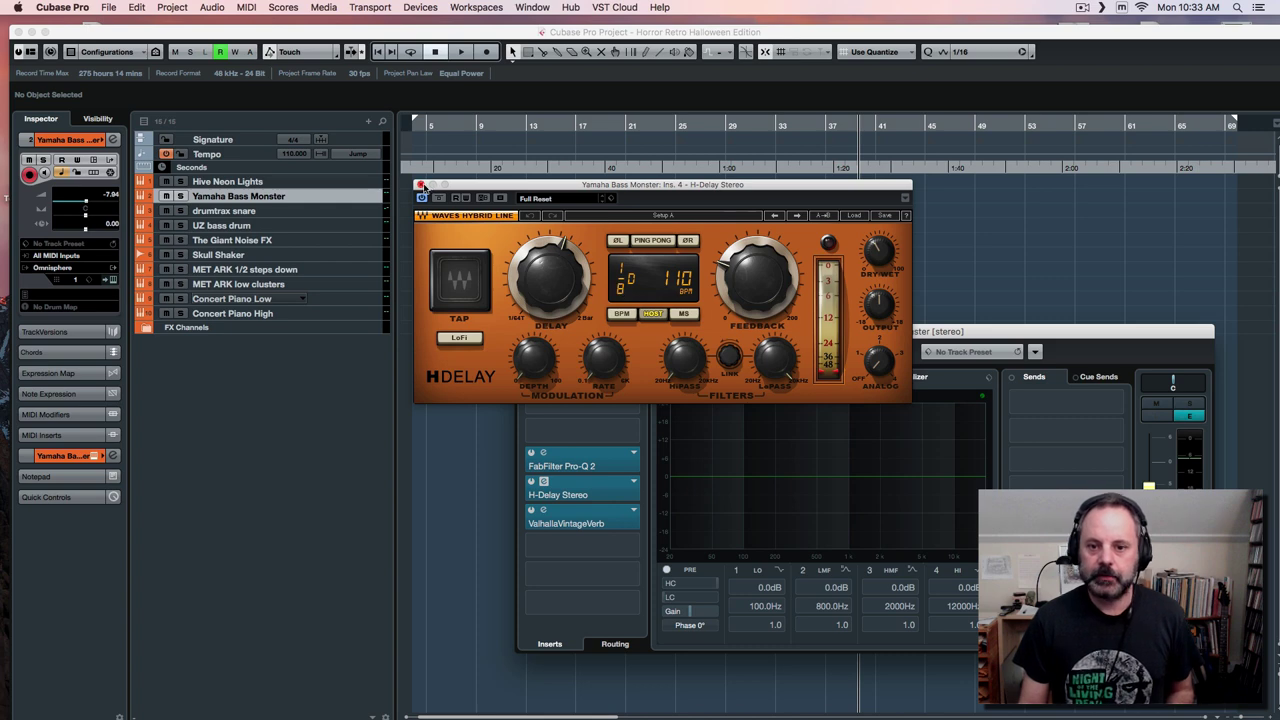
pyautogui.click(420, 185)
pyautogui.click(543, 510)
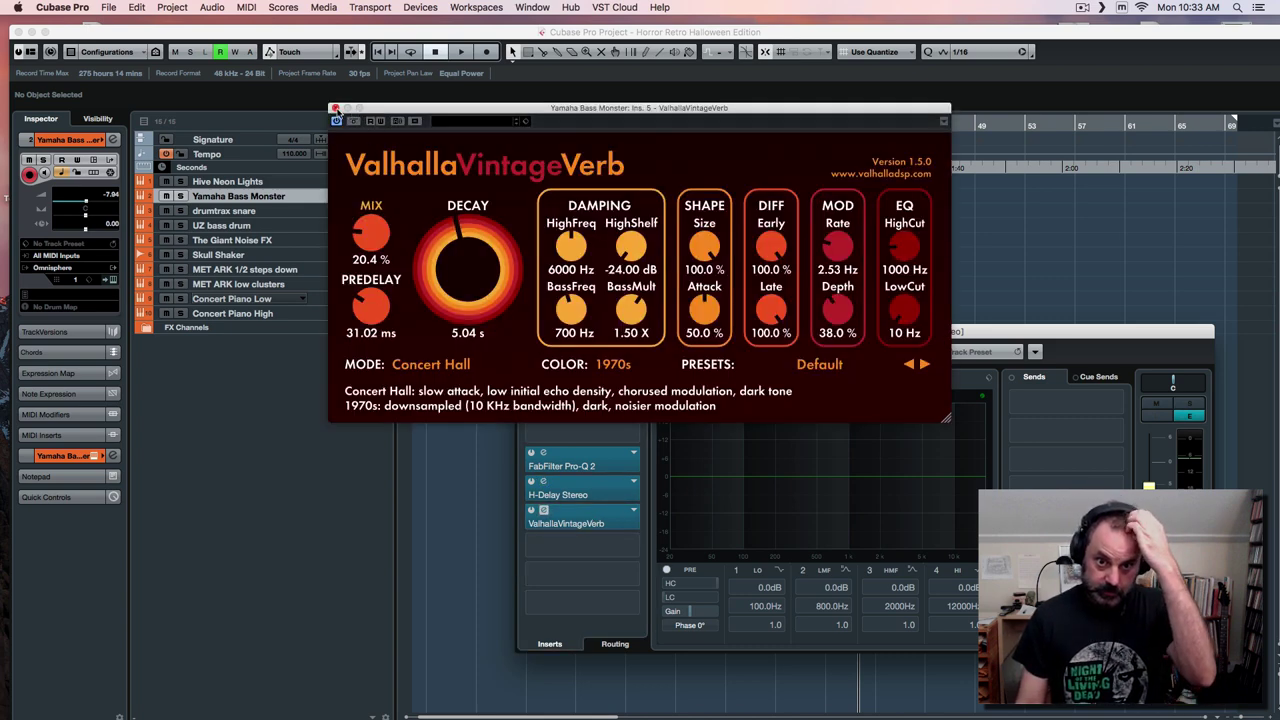
pyautogui.click(336, 108)
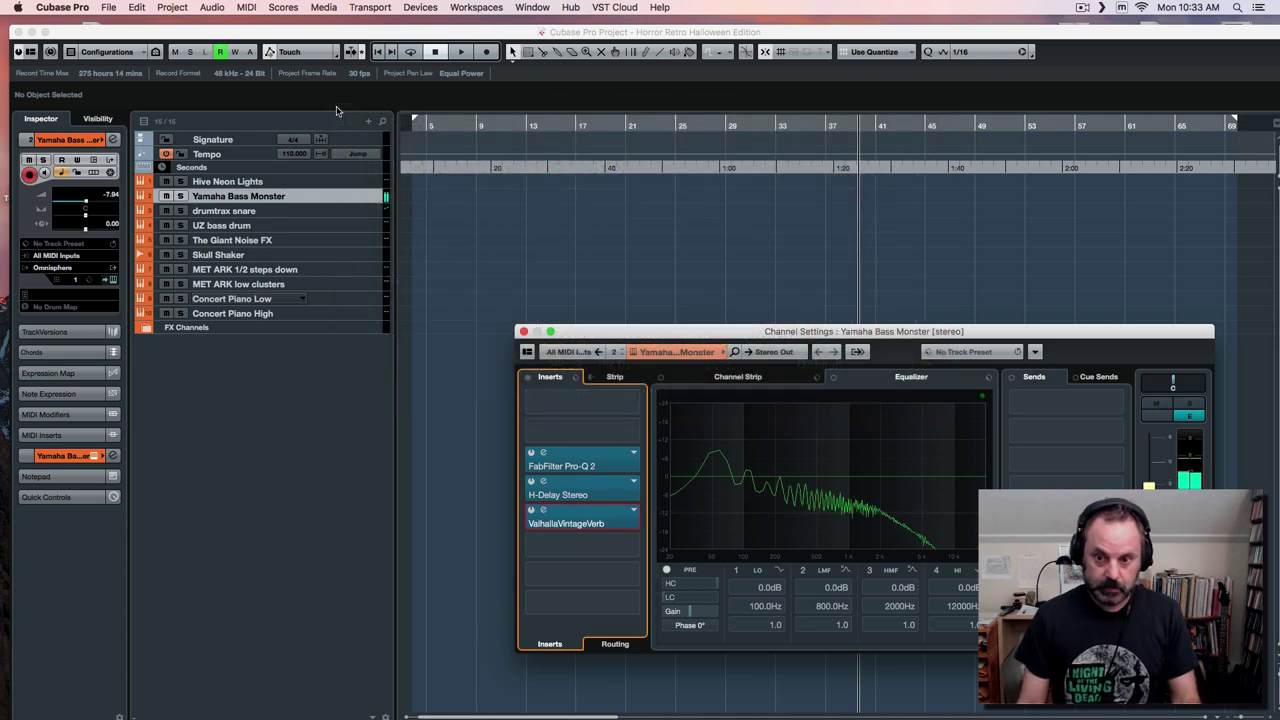
pyautogui.click(523, 332)
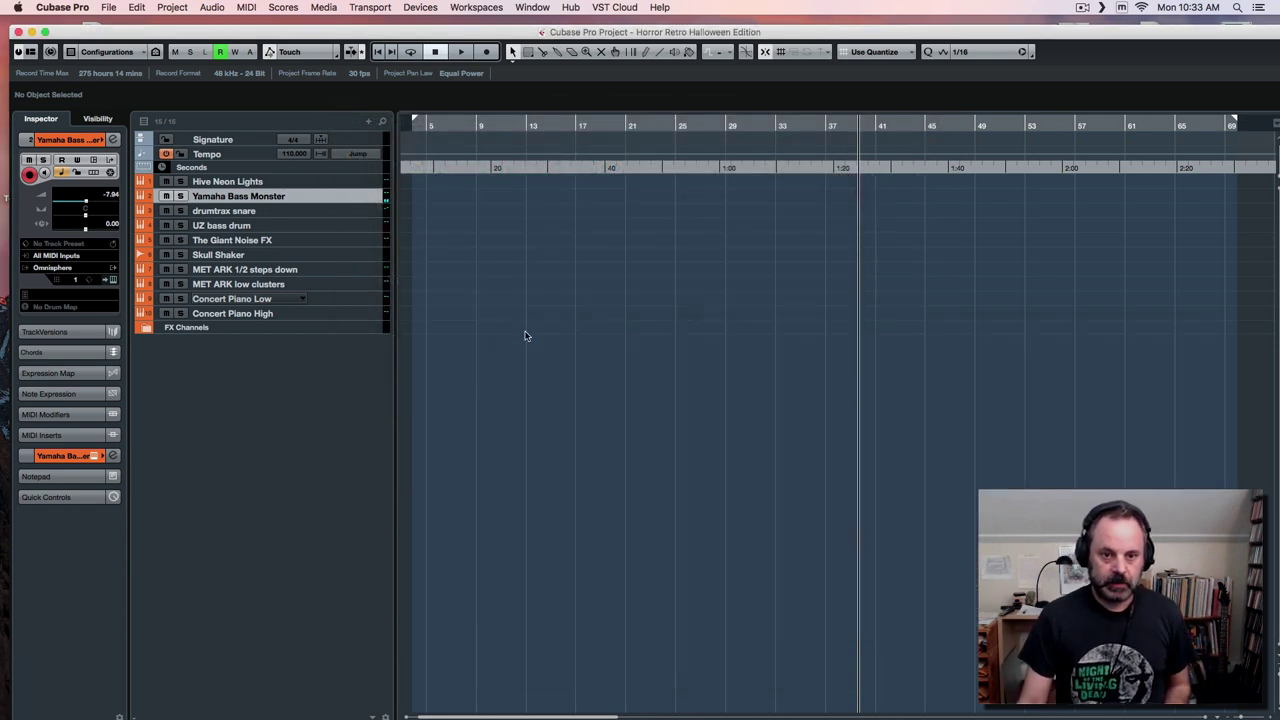
# Audition the drumtrax snare track and view its Kontakt instrument.
pyautogui.click(335, 212)
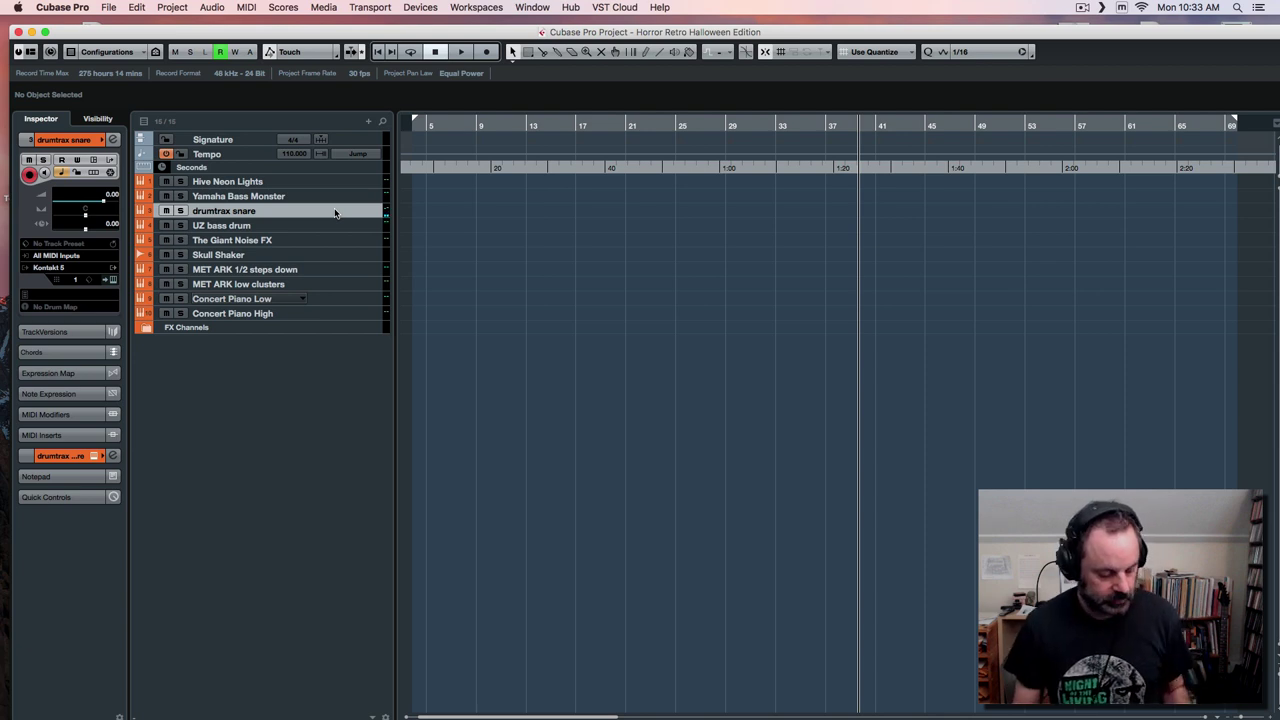
pyautogui.doubleClick(335, 212)
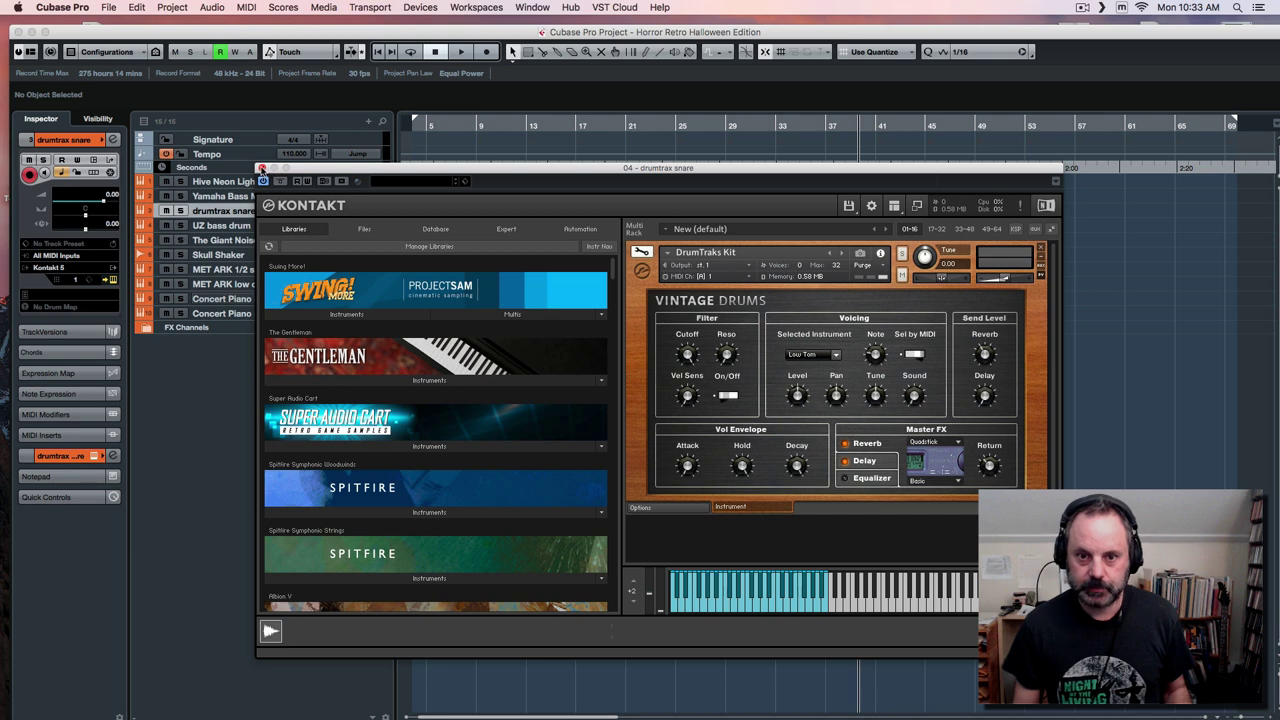
pyautogui.click(261, 168)
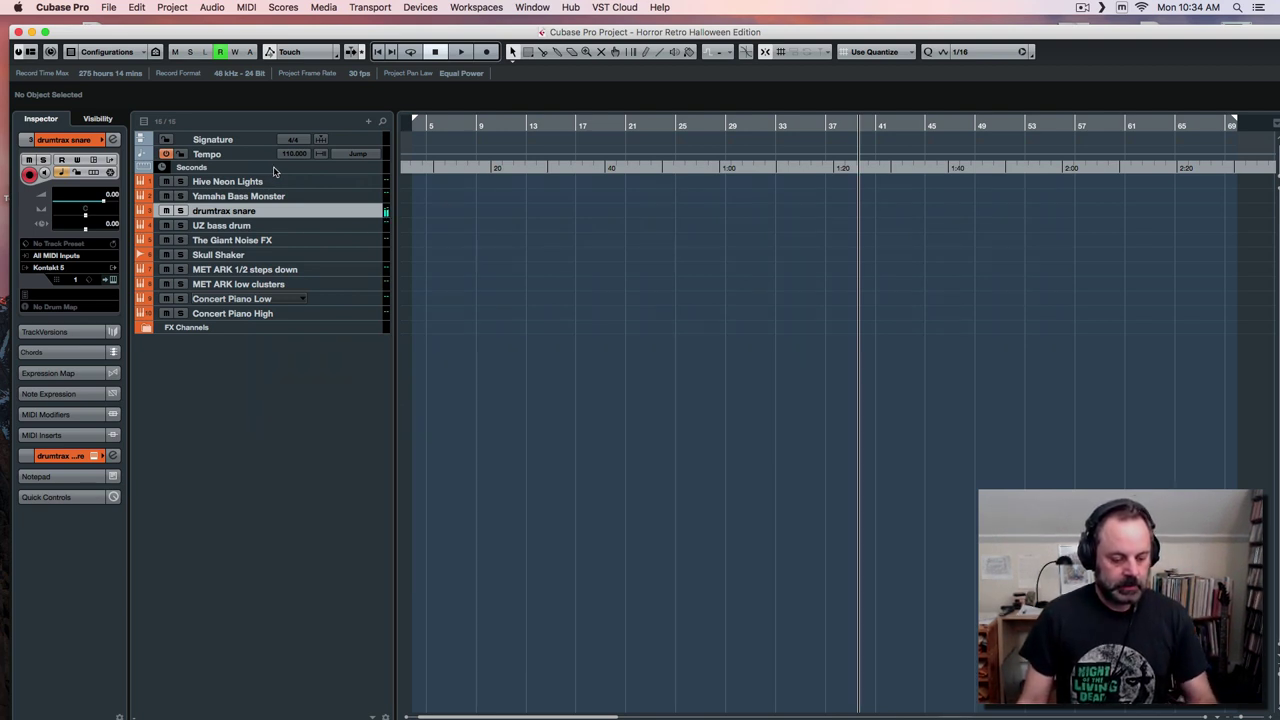
# Rename the UZ bass drum track to "UZI bass drum".
pyautogui.click(322, 228)
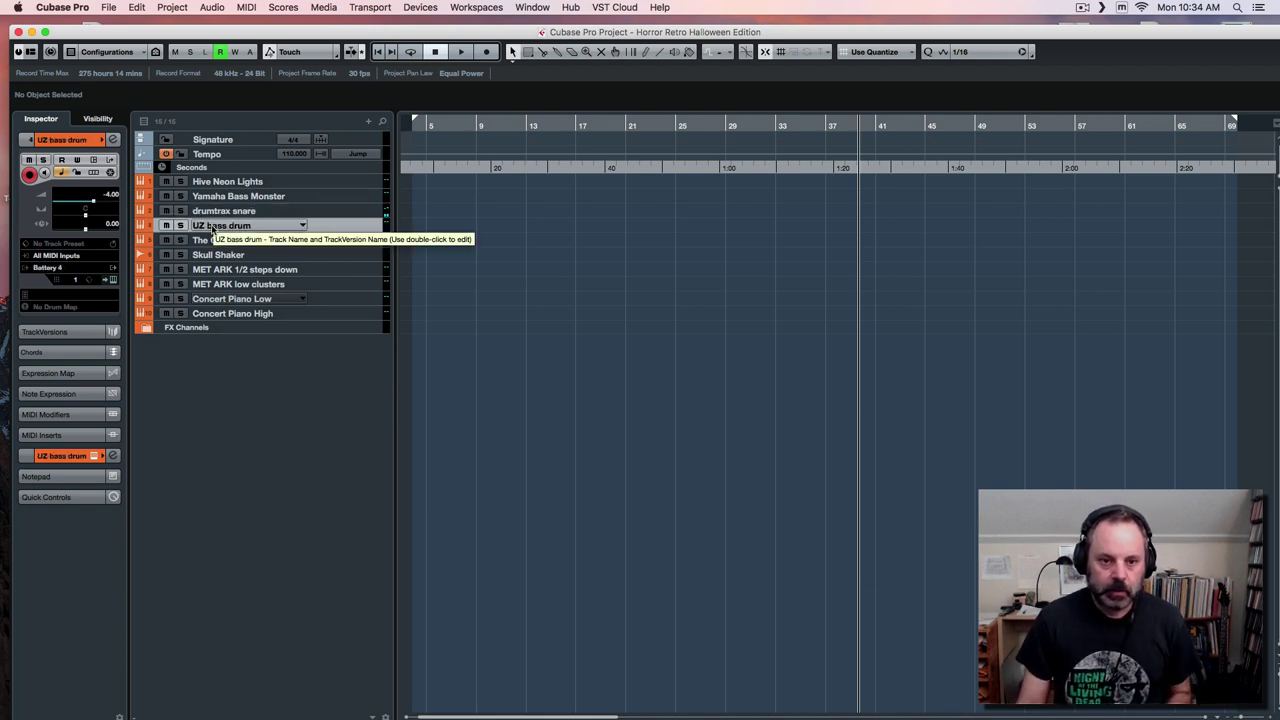
pyautogui.doubleClick(200, 226)
pyautogui.click(199, 226)
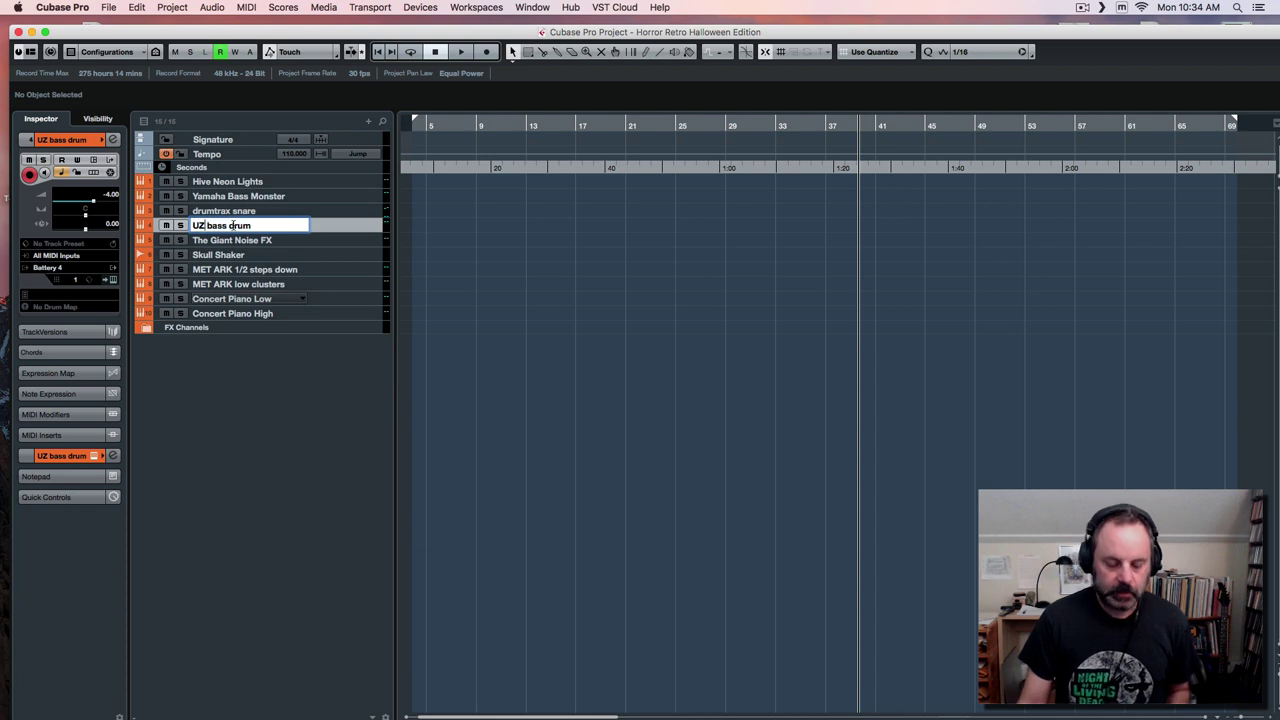
pyautogui.write('I')
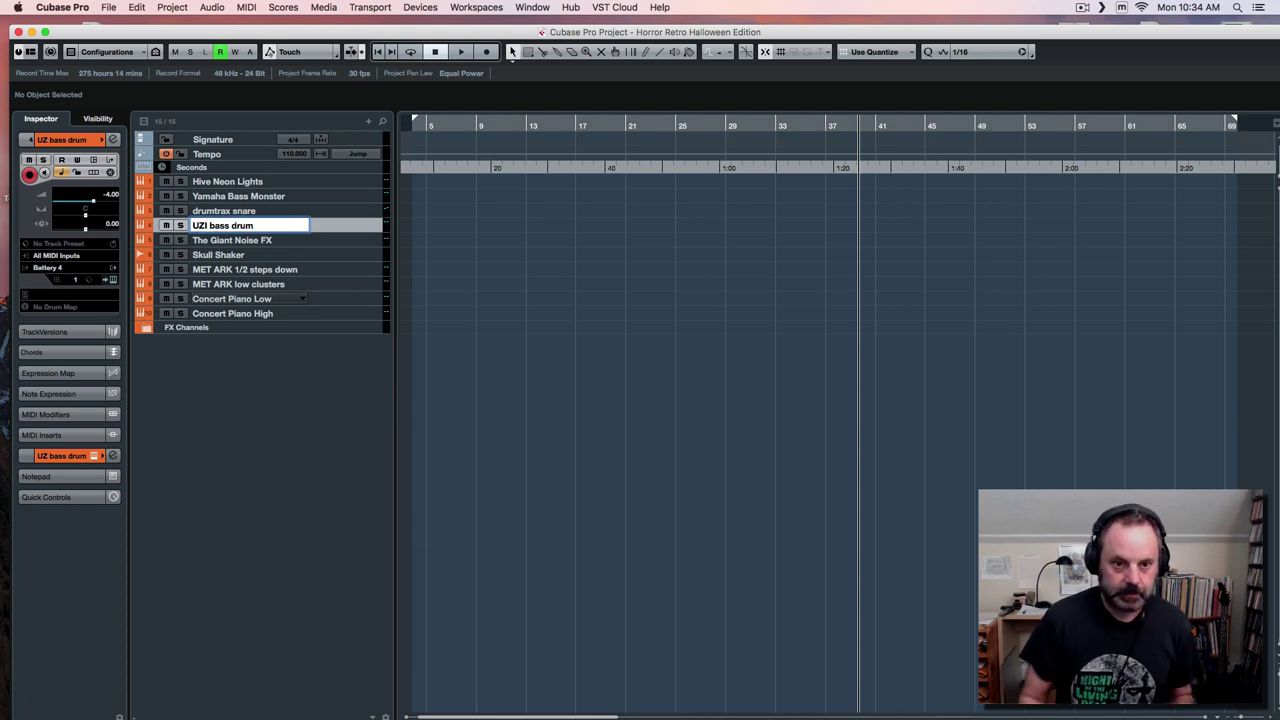
pyautogui.press('Return')
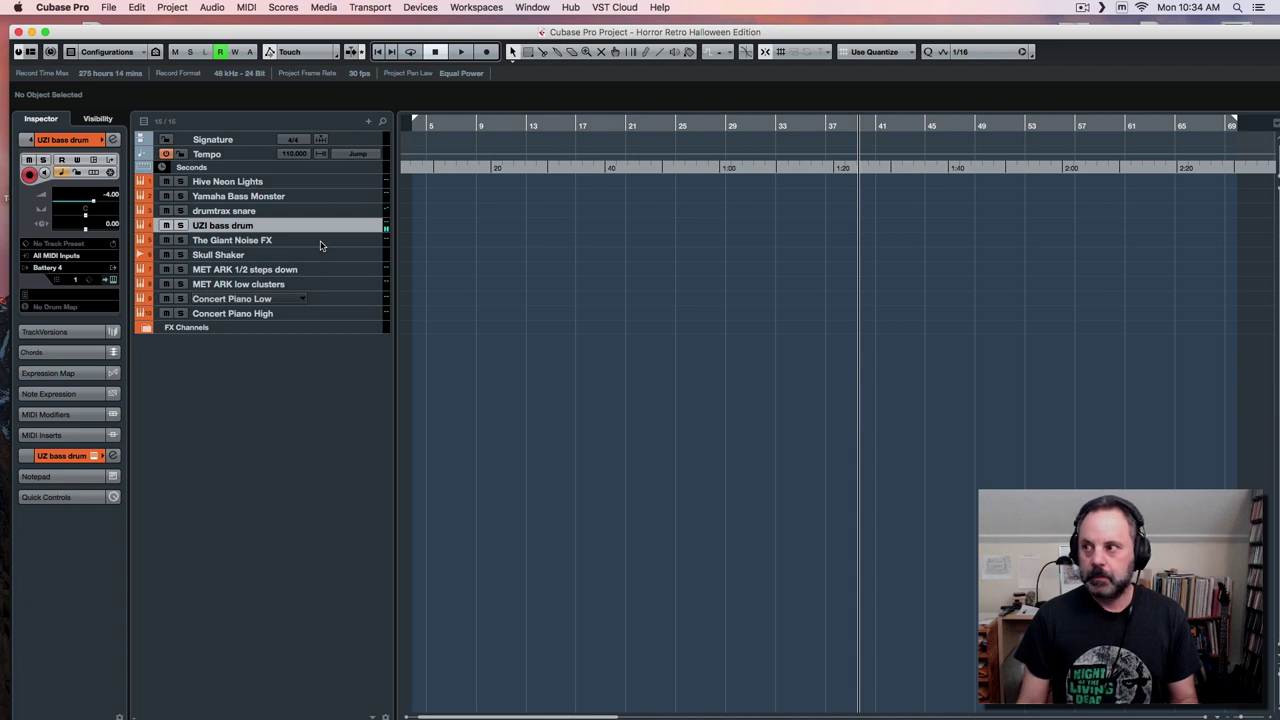
# Select The Giant Noise FX, Skull Shaker and MET ARK 1/2 steps down tracks in turn to audition them.
pyautogui.click(321, 246)
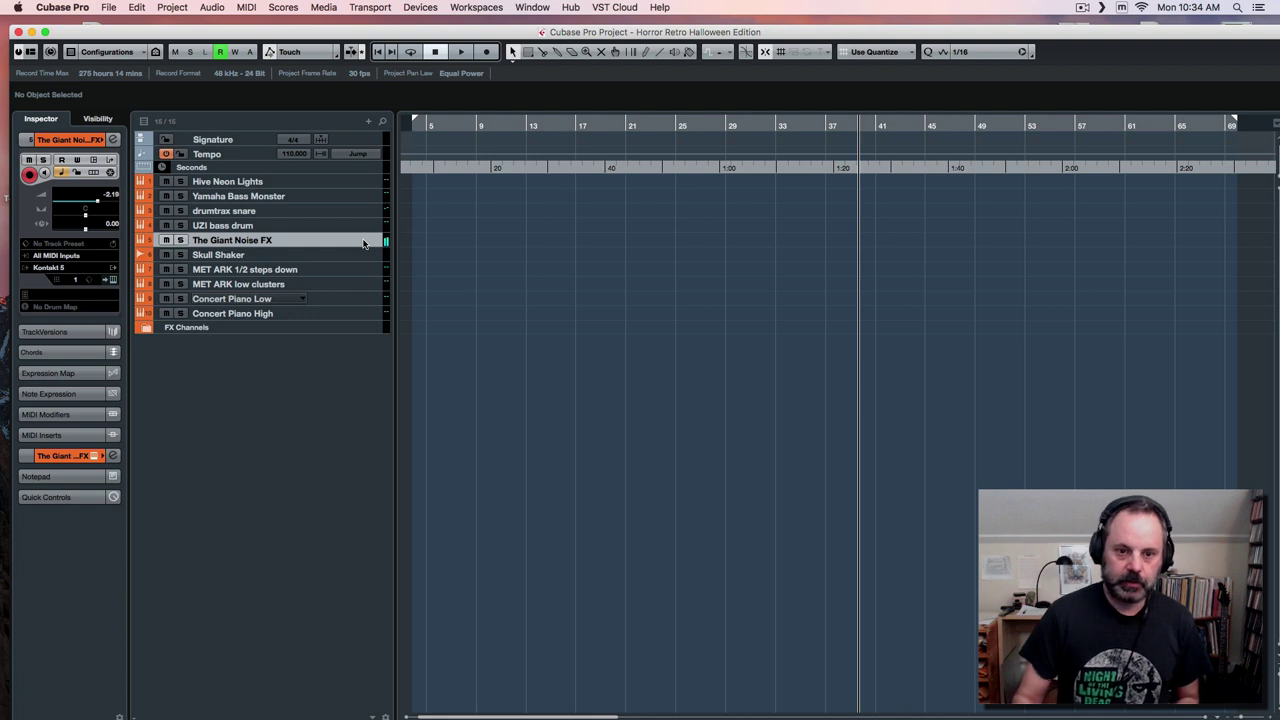
pyautogui.click(333, 258)
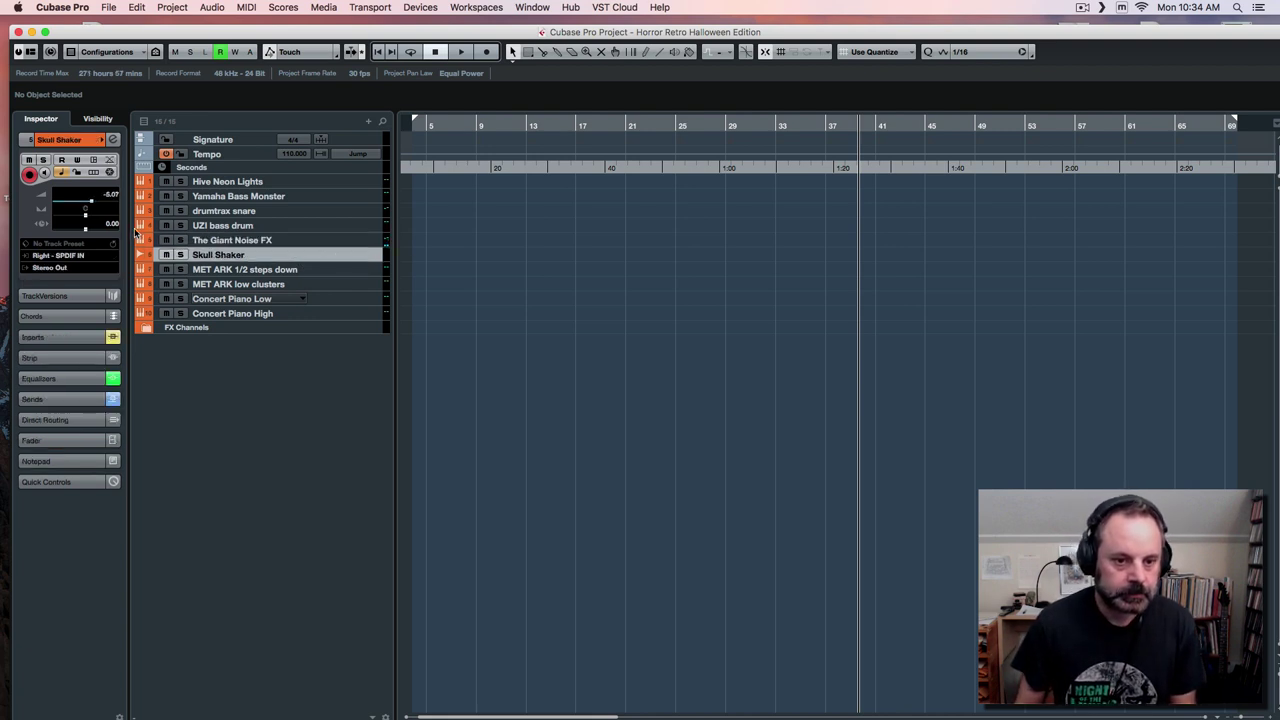
pyautogui.click(322, 274)
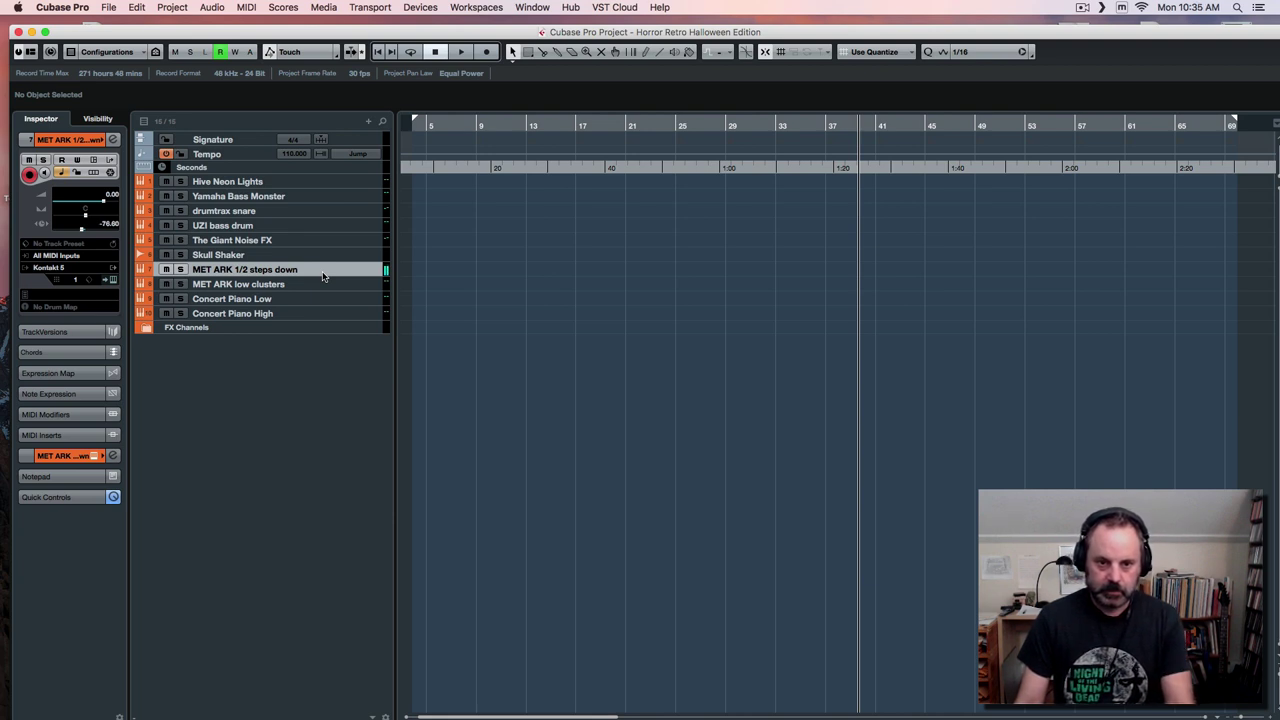
# Insert the FabFilter Pro-R reverb in the first insert slot of the MET ARK low clusters track.
pyautogui.click(318, 288)
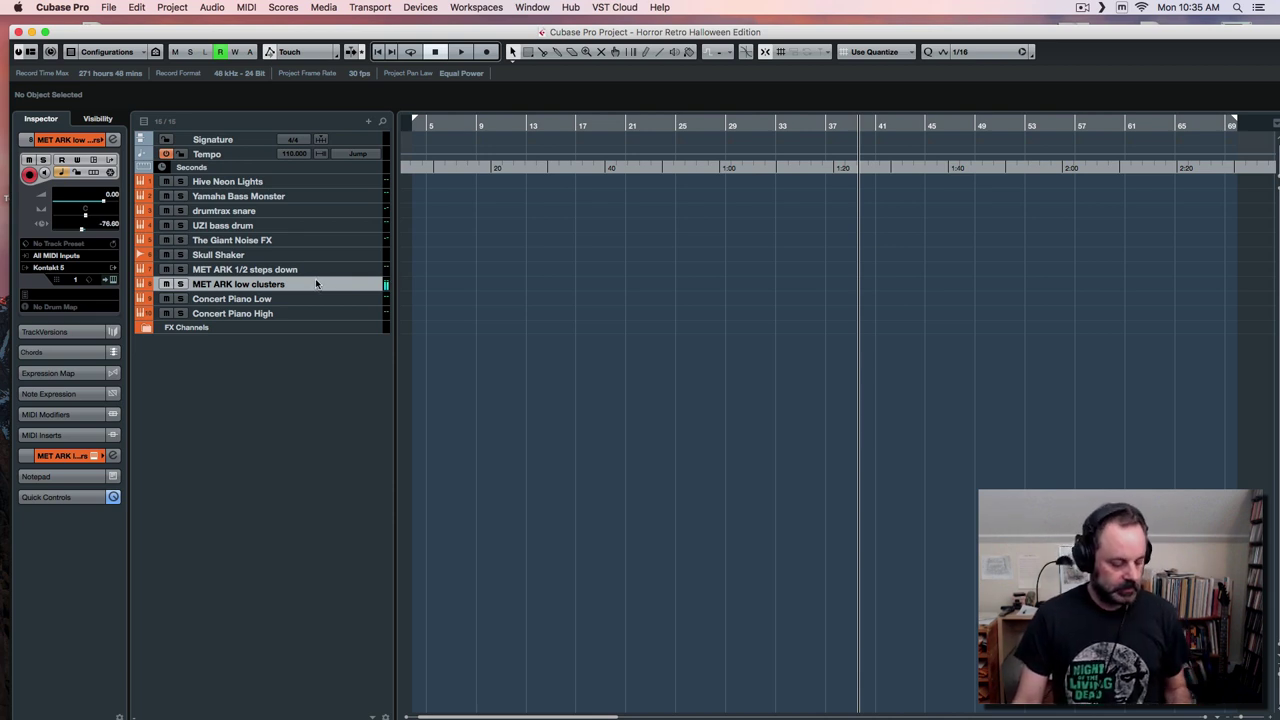
pyautogui.press('e')
pyautogui.click(636, 405)
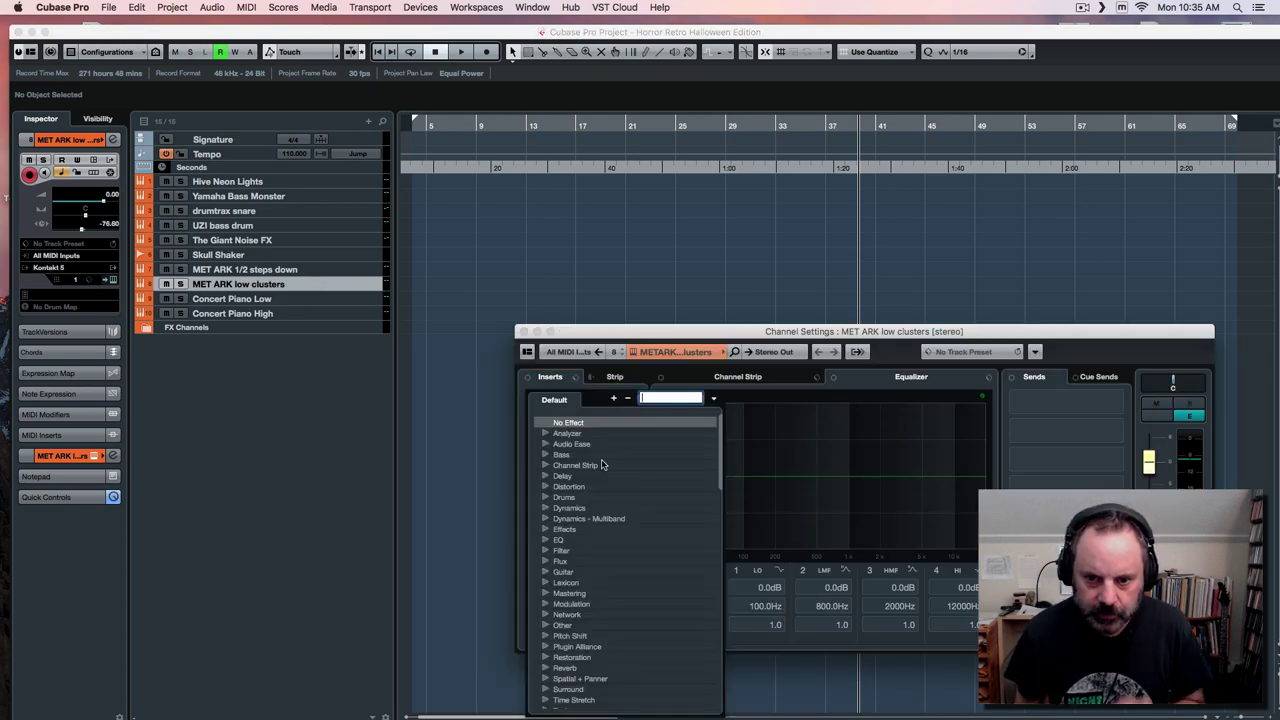
pyautogui.scroll(-5, 603, 487)
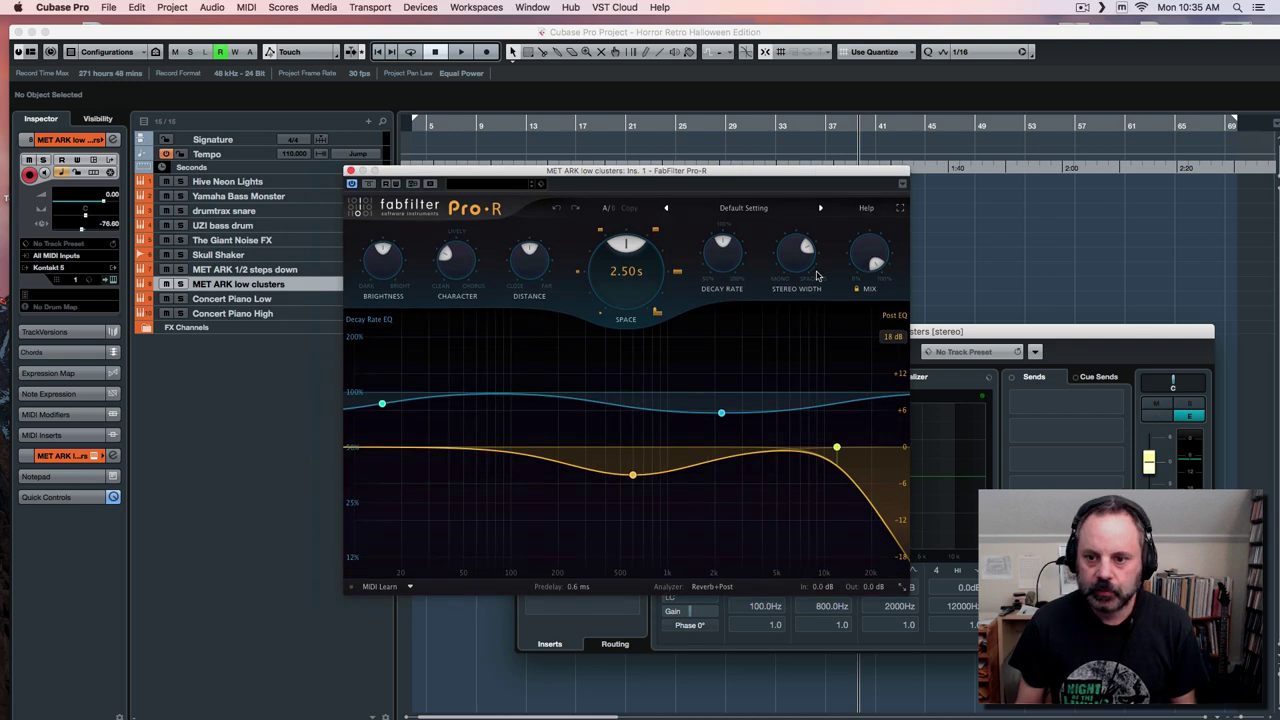
# Load Pro-R's large Concert Hall Amsterdam Classic preset and lower the reverb mix to about 50%.
pyautogui.click(744, 208)
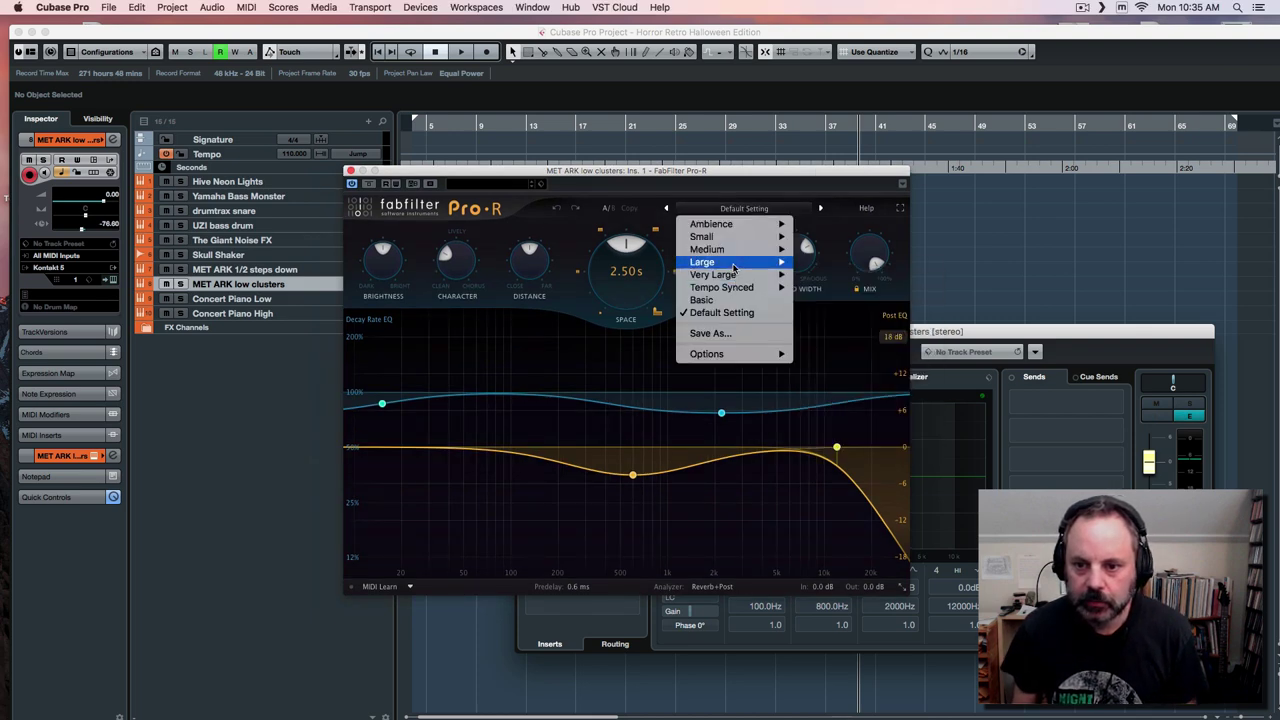
pyautogui.moveTo(740, 263)
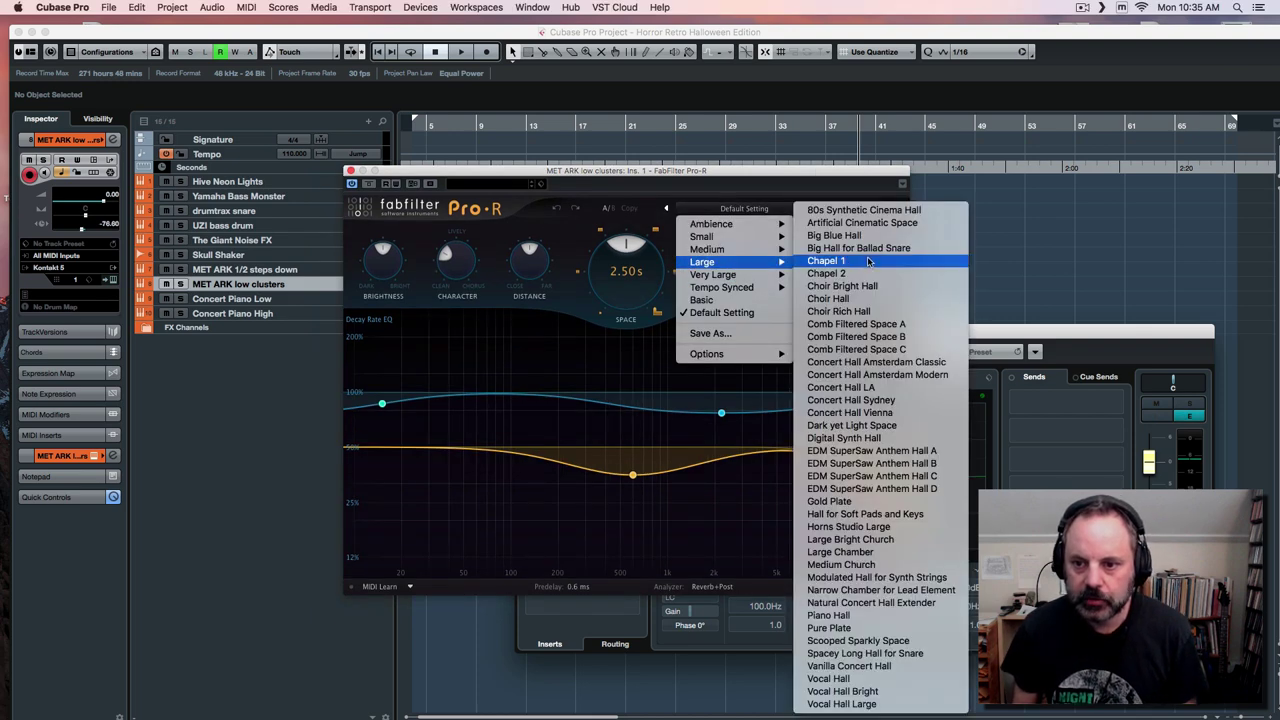
pyautogui.click(897, 362)
pyautogui.moveTo(870, 260); pyautogui.dragTo(868, 343)
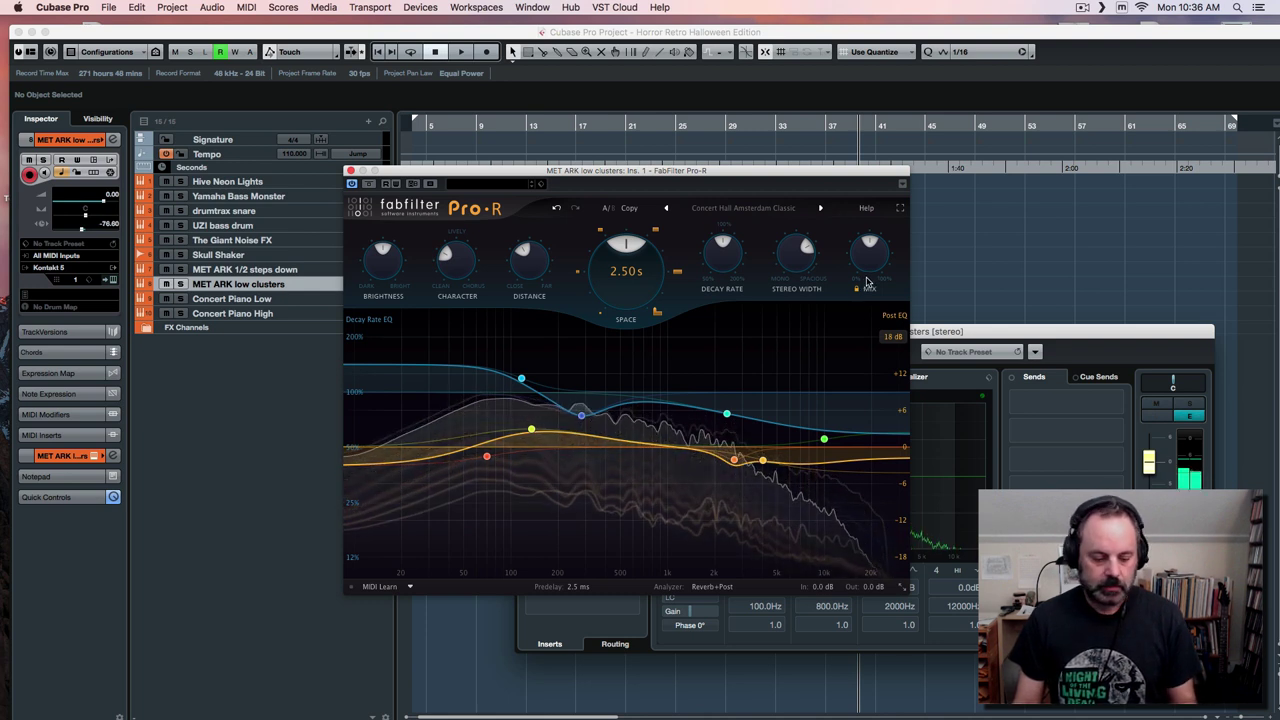
pyautogui.moveTo(868, 272)
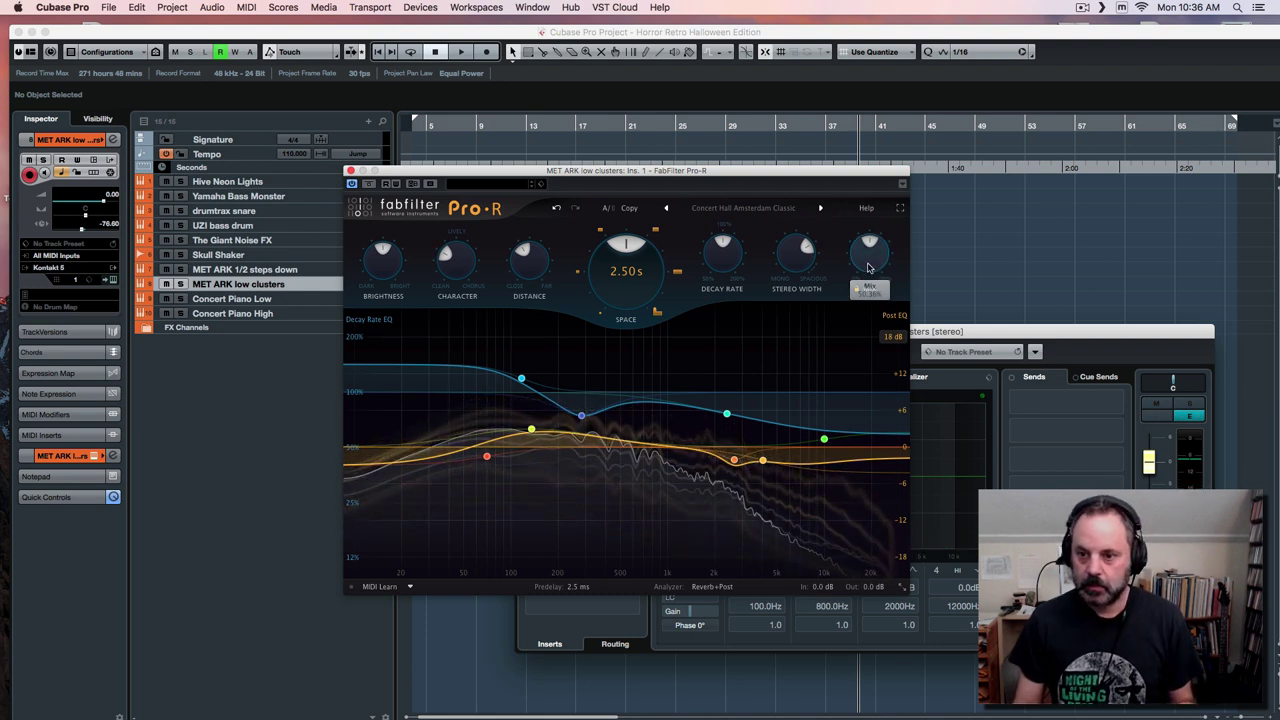
# Close the reverb and channel settings, and audition the Concert Piano Low and Concert Piano High tracks.
pyautogui.click(287, 303)
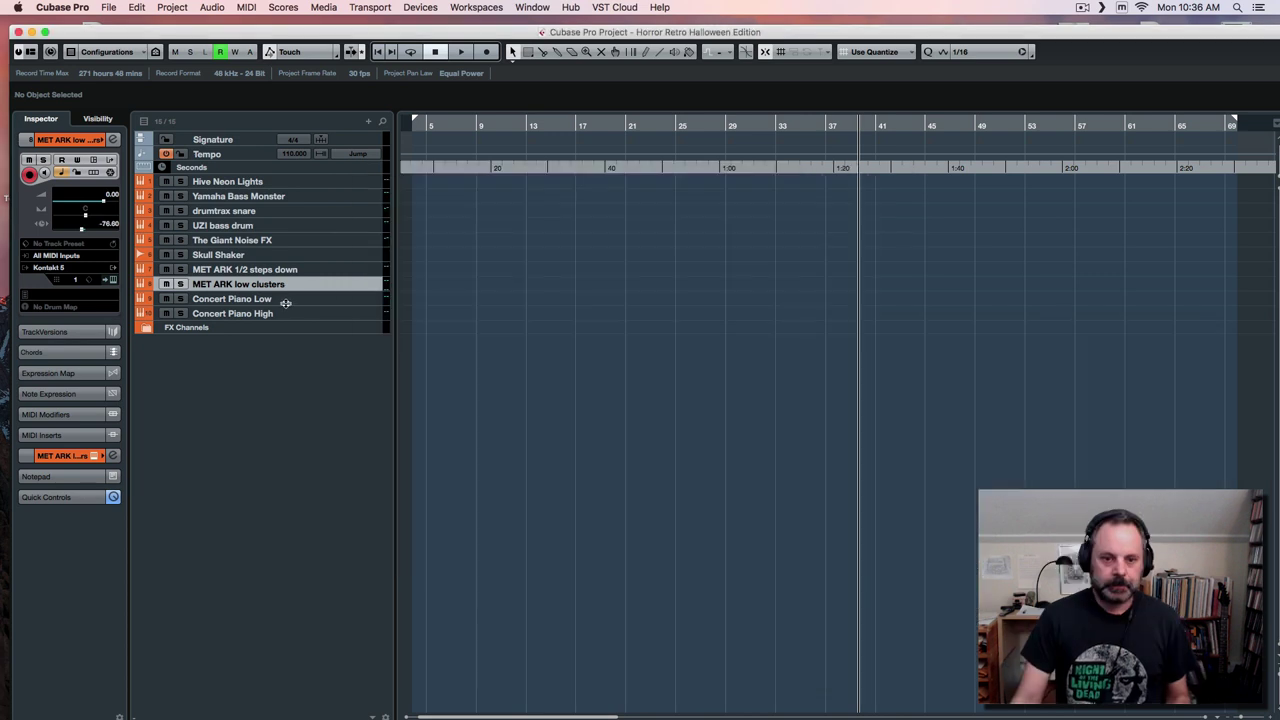
pyautogui.click(294, 304)
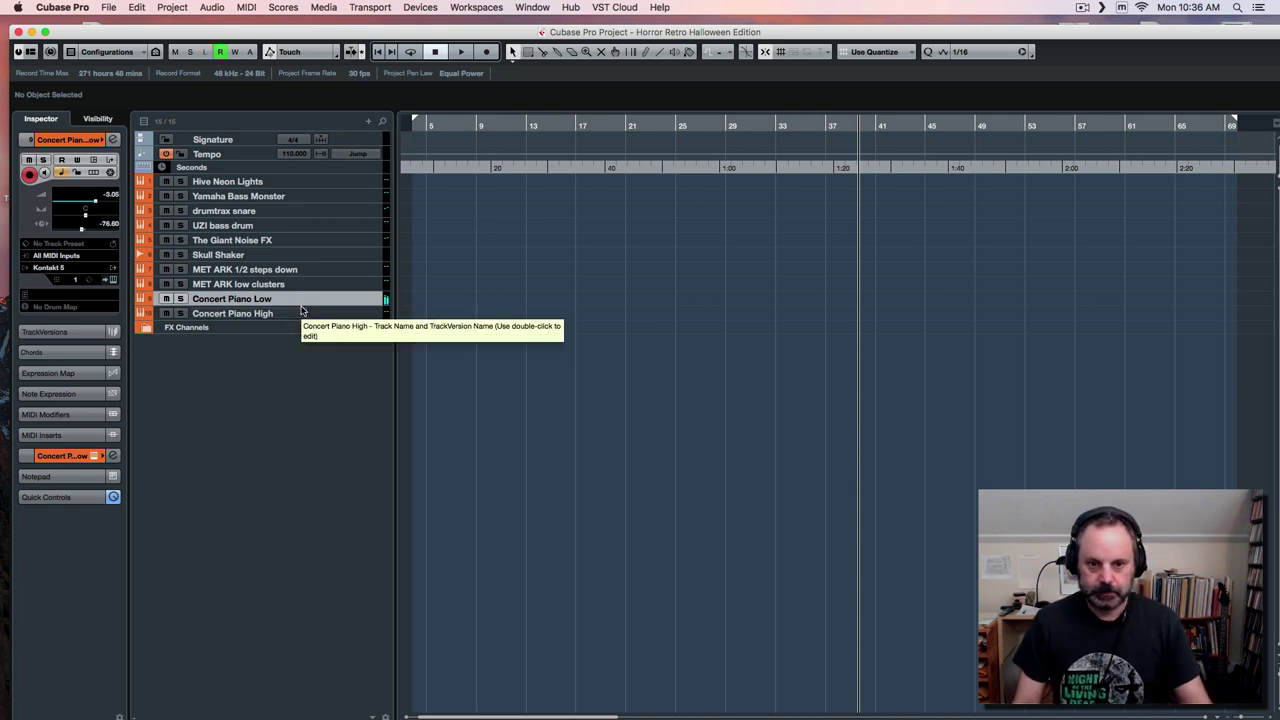
pyautogui.click(314, 315)
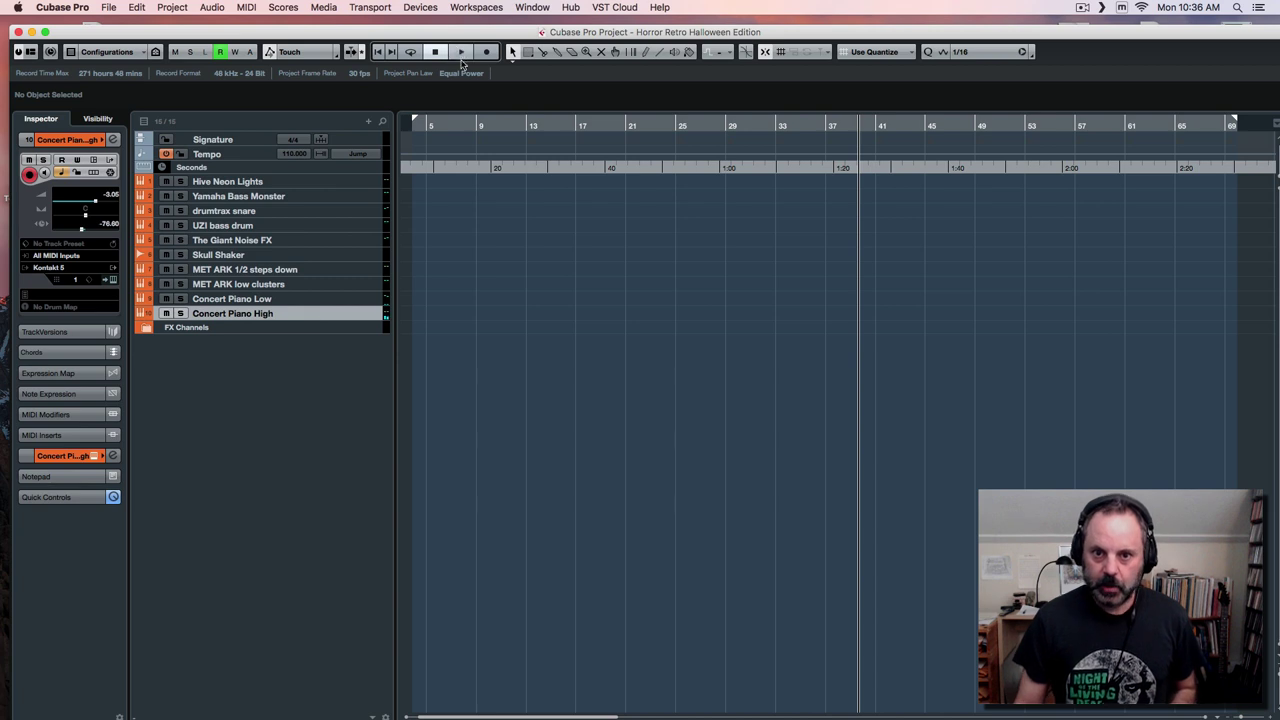
# Select the Hive Neon Lights track and play the project briefly from around bar 8.
pyautogui.click(461, 124)
pyautogui.click(285, 183)
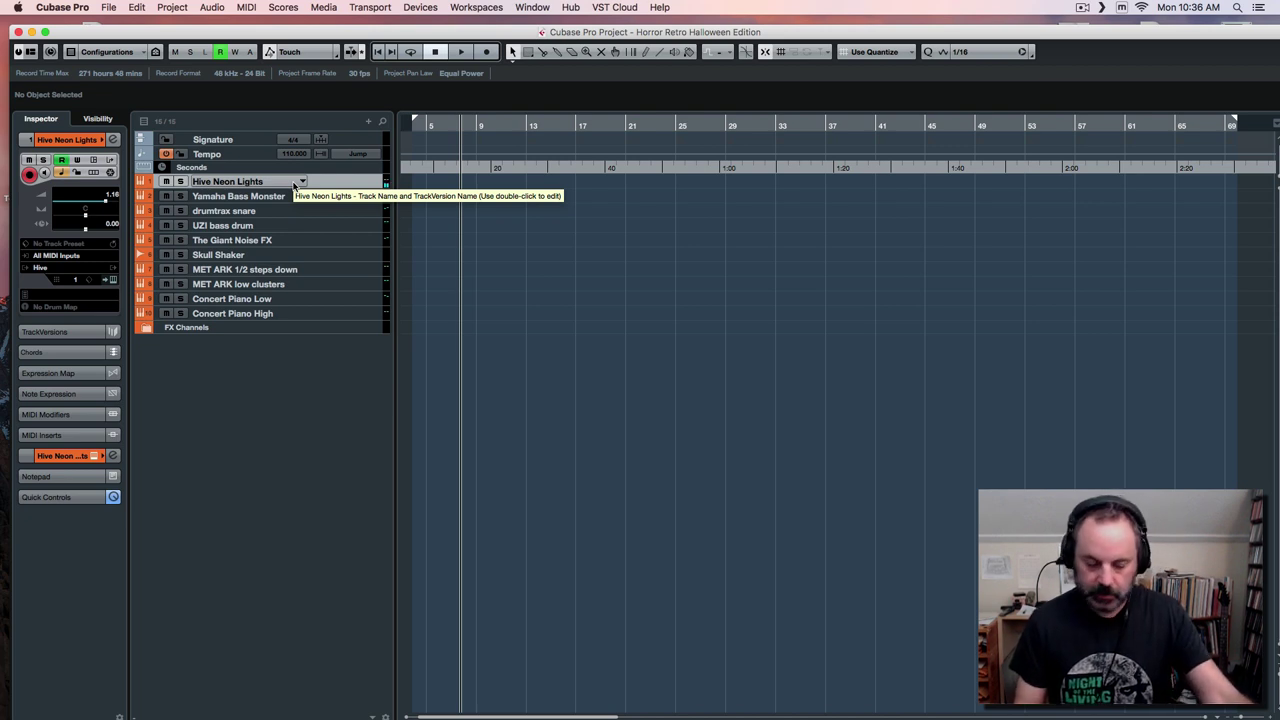
pyautogui.press('space')
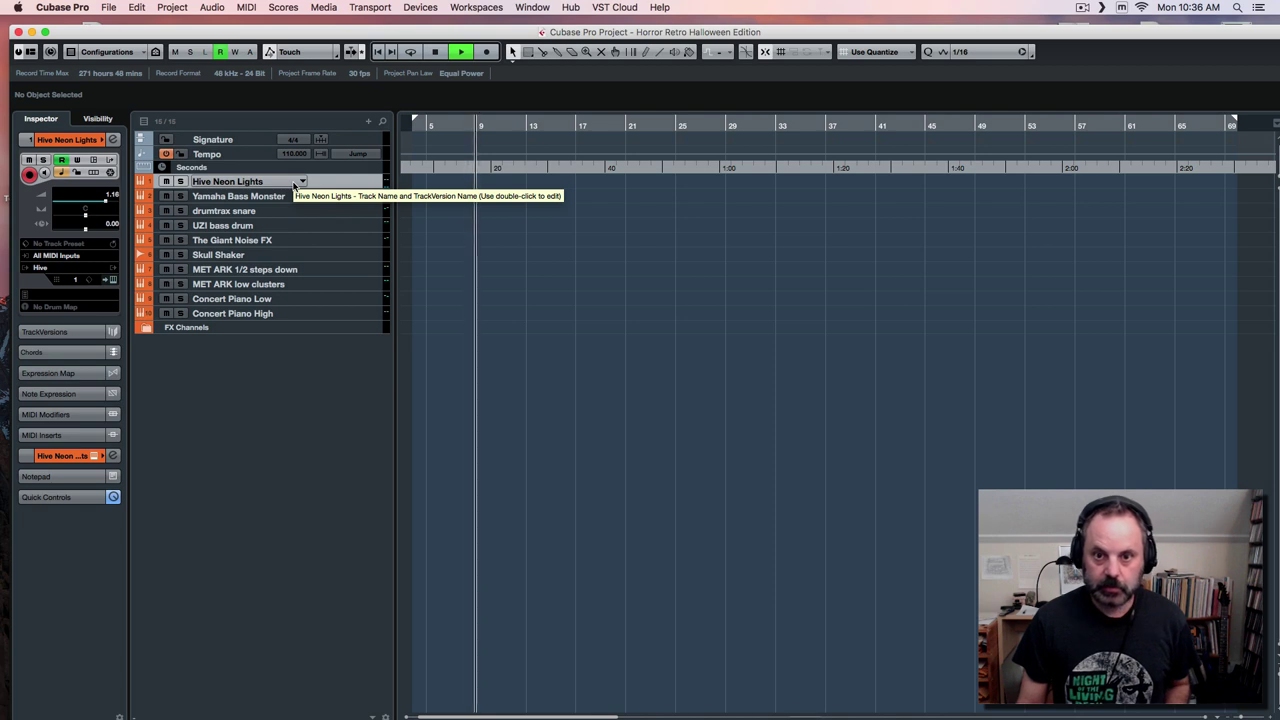
pyautogui.press('space')
# Record a short melody on the Hive Neon Lights track starting at bar 3 and open the part in the Key Editor.
pyautogui.click(458, 123)
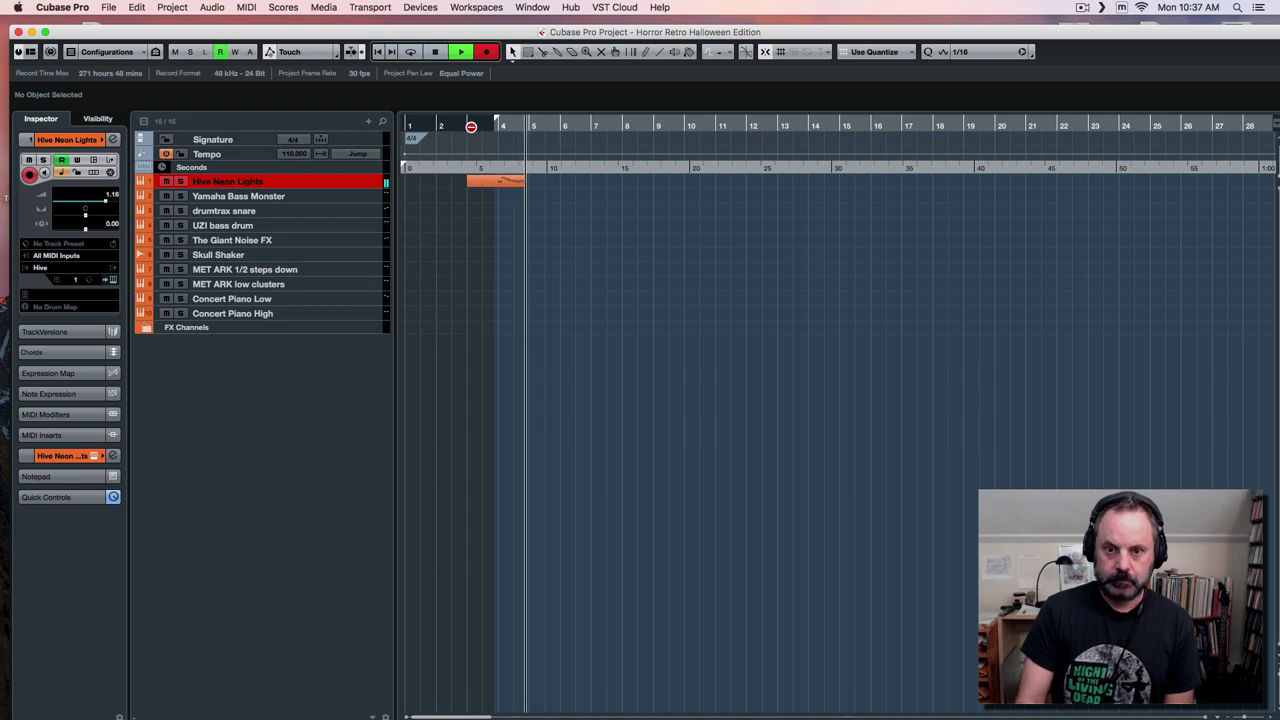
pyautogui.press('space')
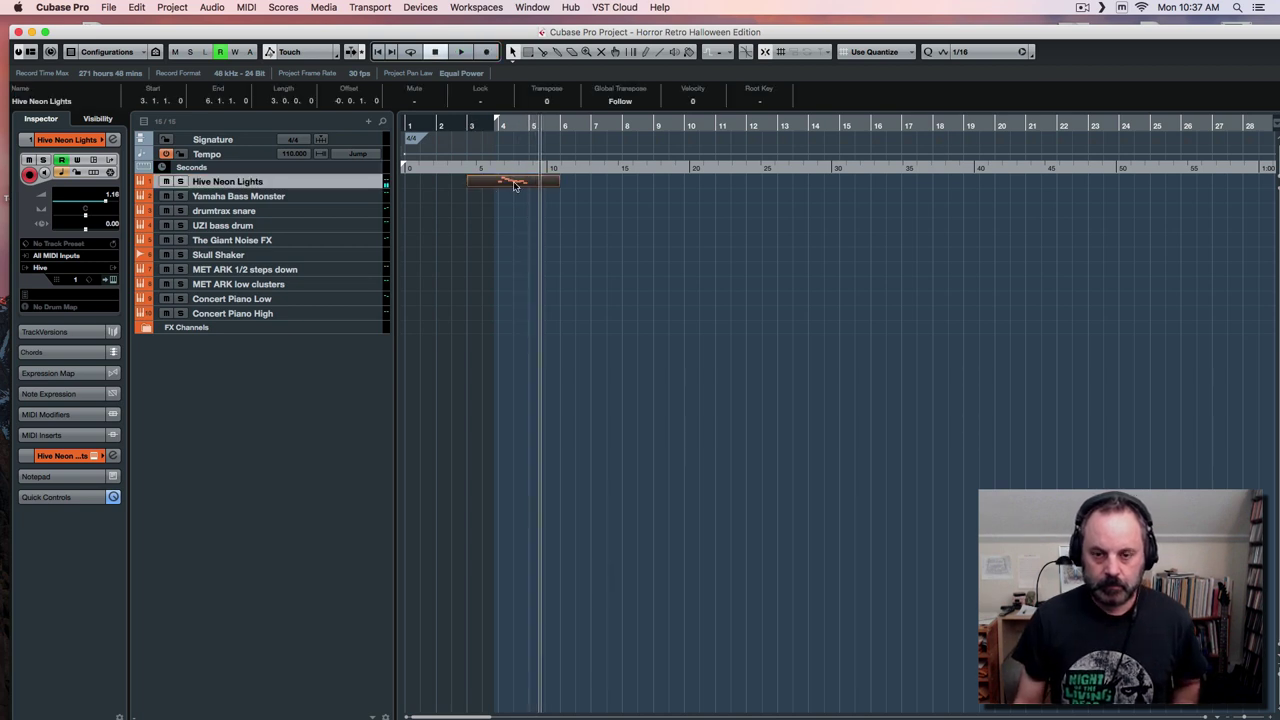
pyautogui.doubleClick(515, 185)
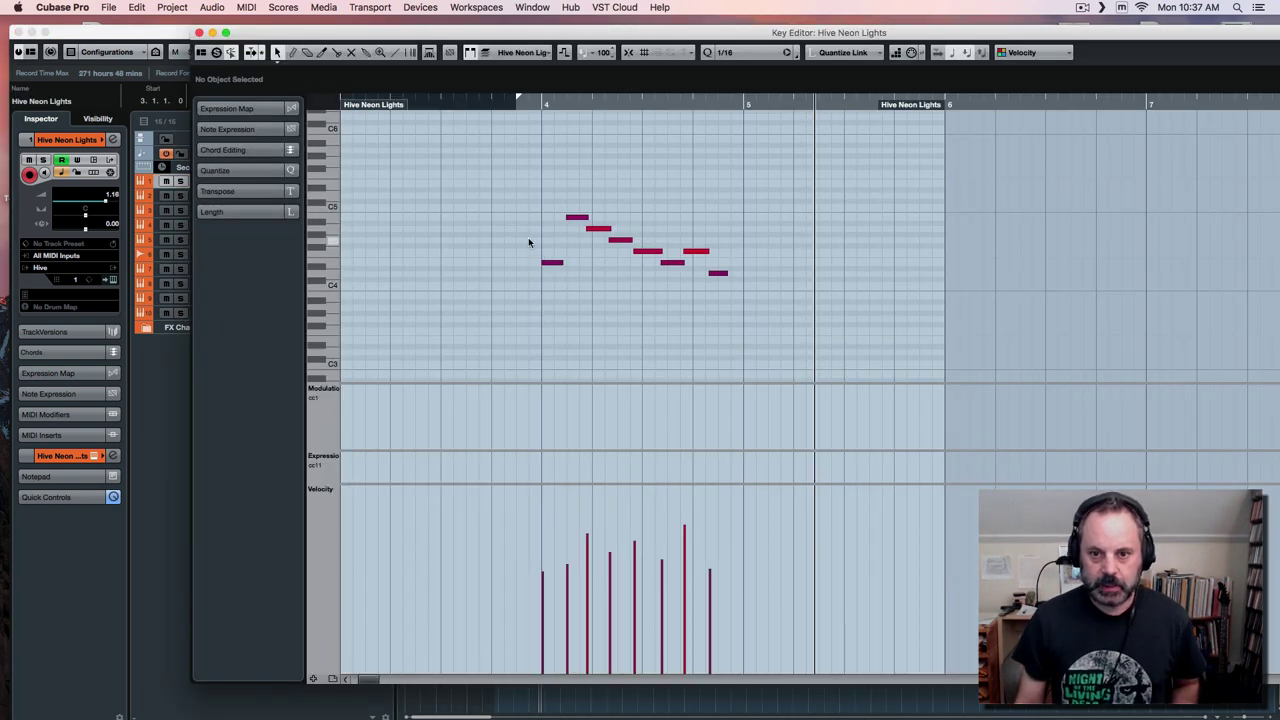
# Quantize all the Hive Neon Lights melody notes to 1/8 and play them from just before bar 4.
pyautogui.moveTo(498, 188); pyautogui.dragTo(763, 337)
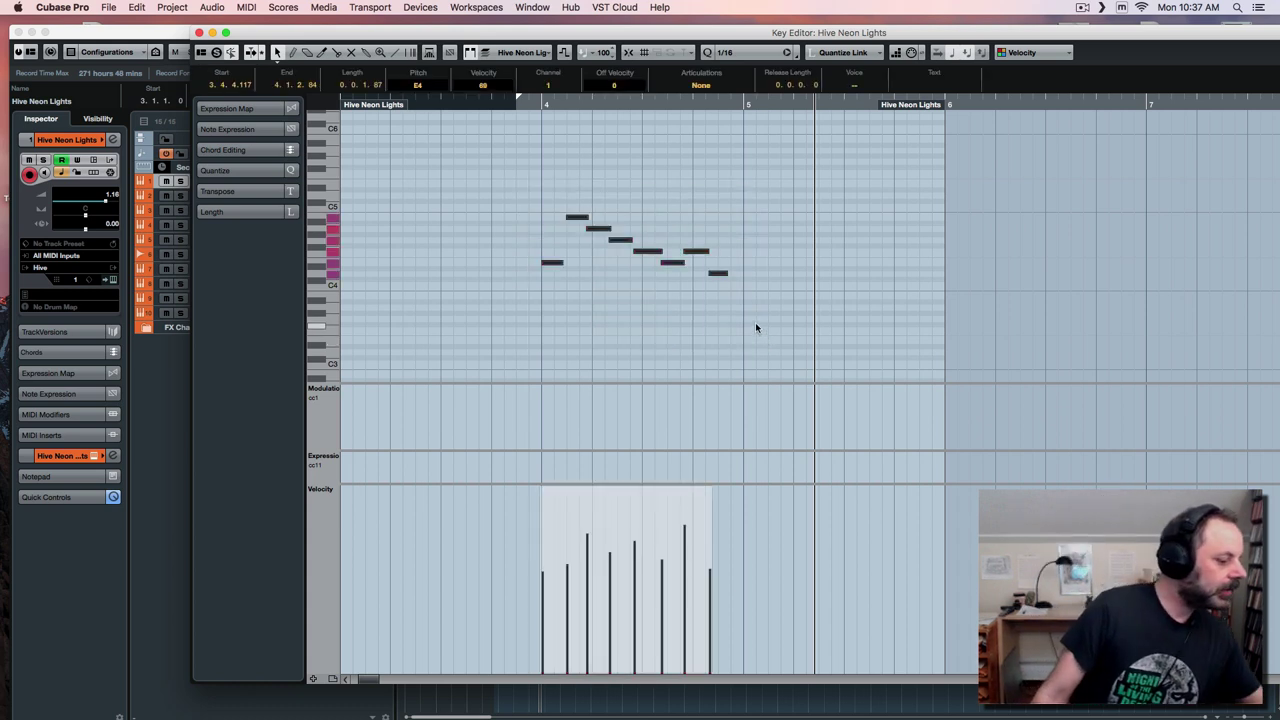
pyautogui.hotkey('alt', '4')
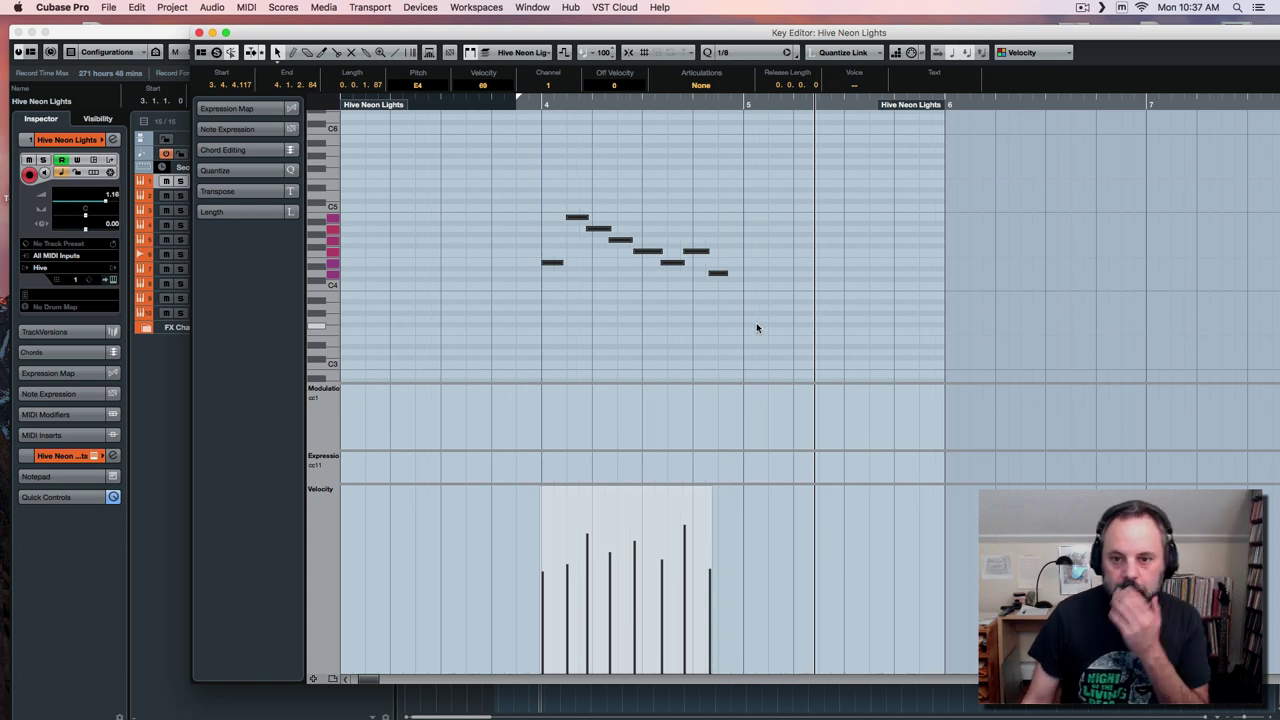
pyautogui.press('q')
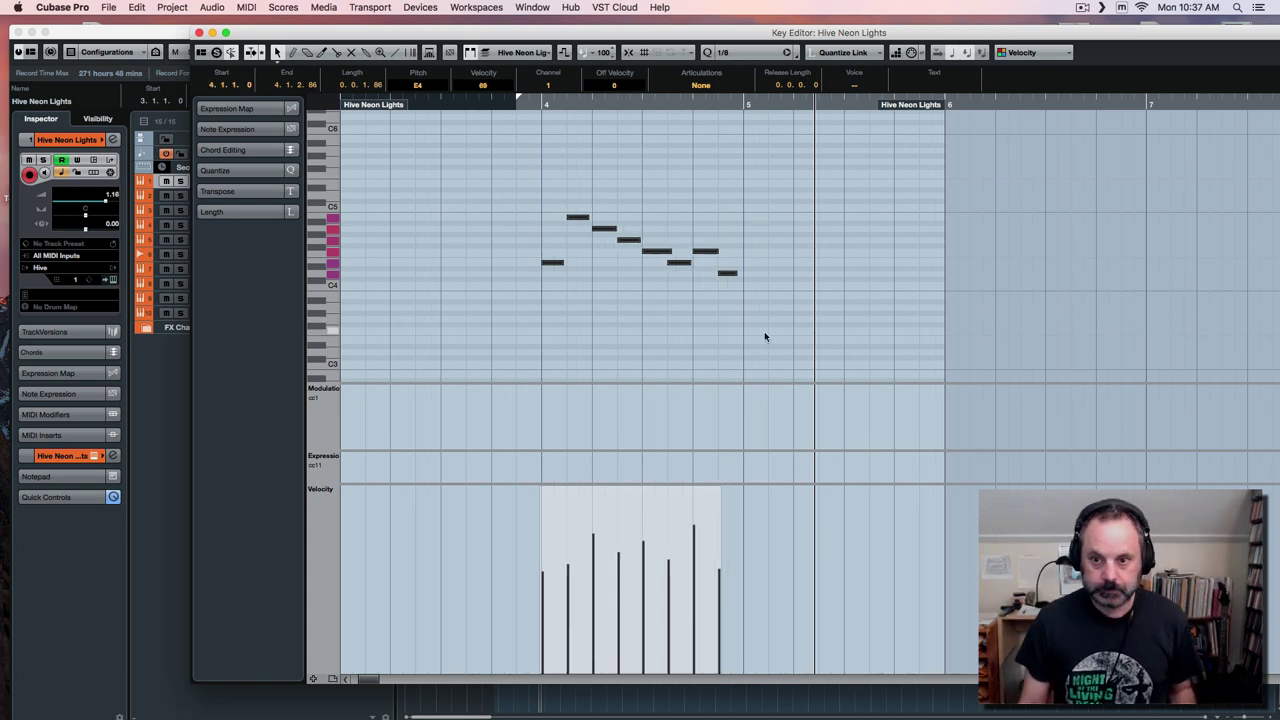
pyautogui.click(525, 107)
pyautogui.press('space')
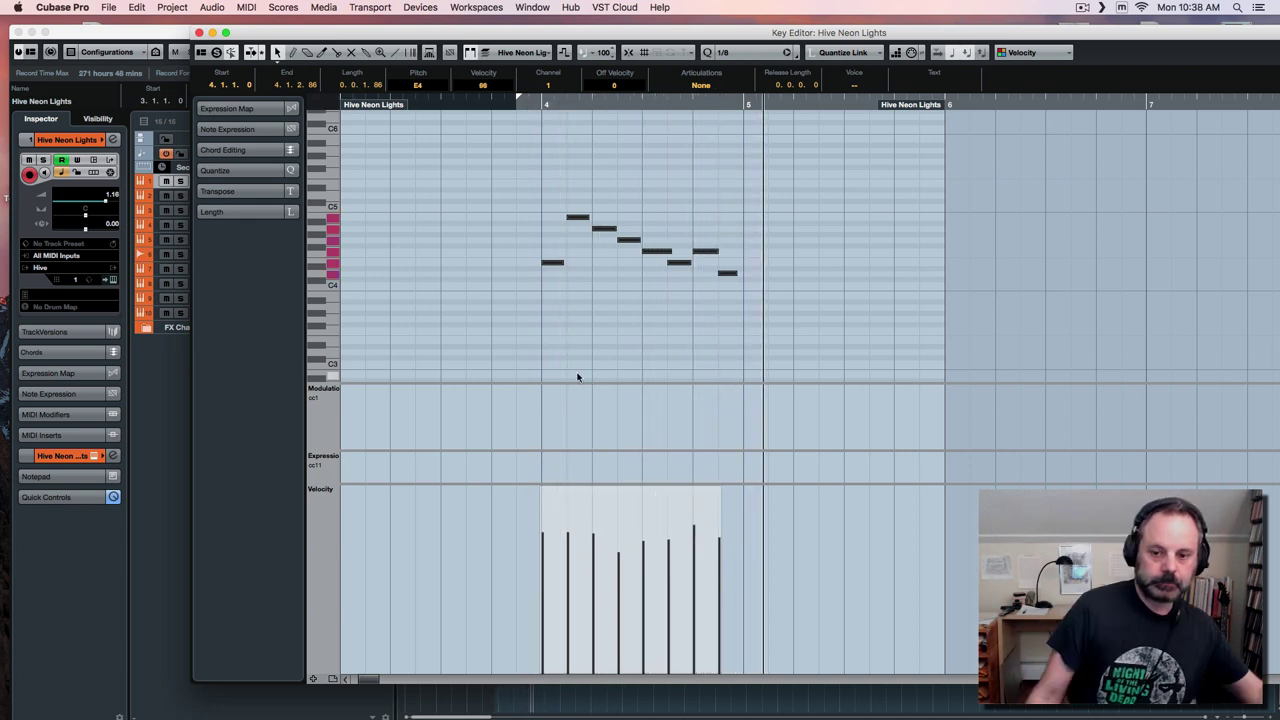
# Set the velocity of all the melody notes to 90 and audition them from just before bar 4.
pyautogui.press('super+z')
pyautogui.hotkey('ctrl', '9')
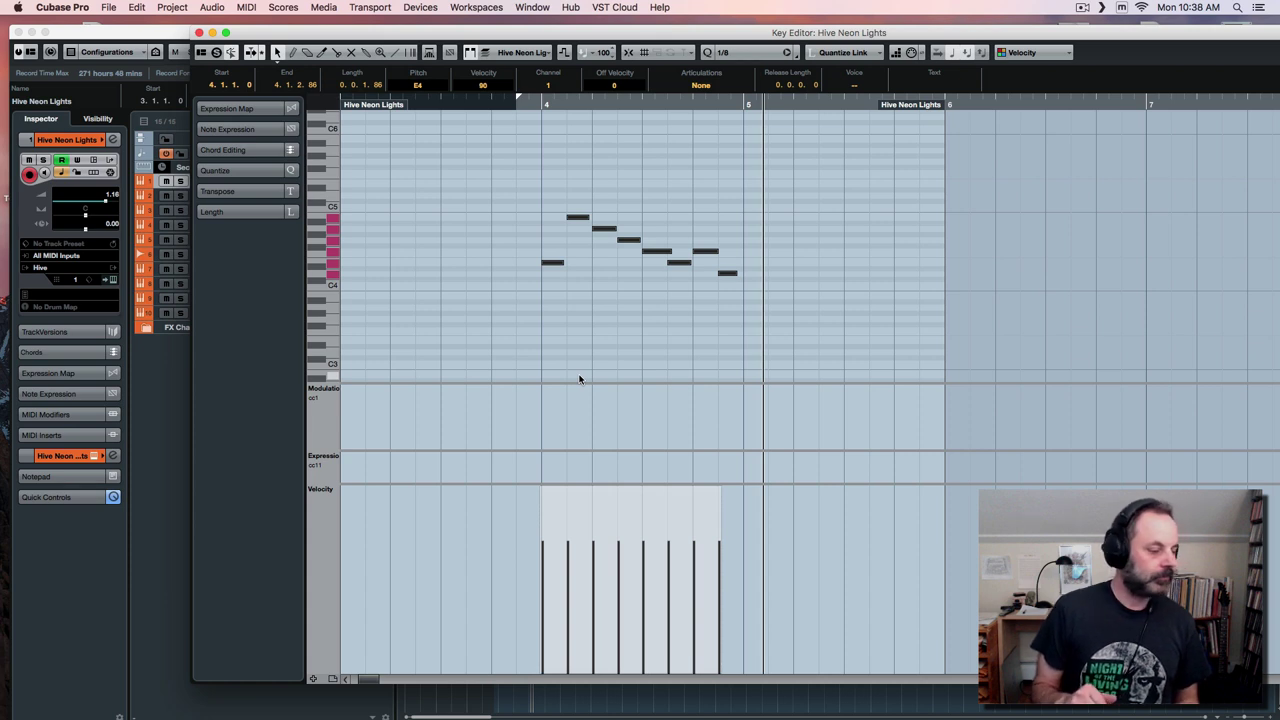
pyautogui.click(506, 103)
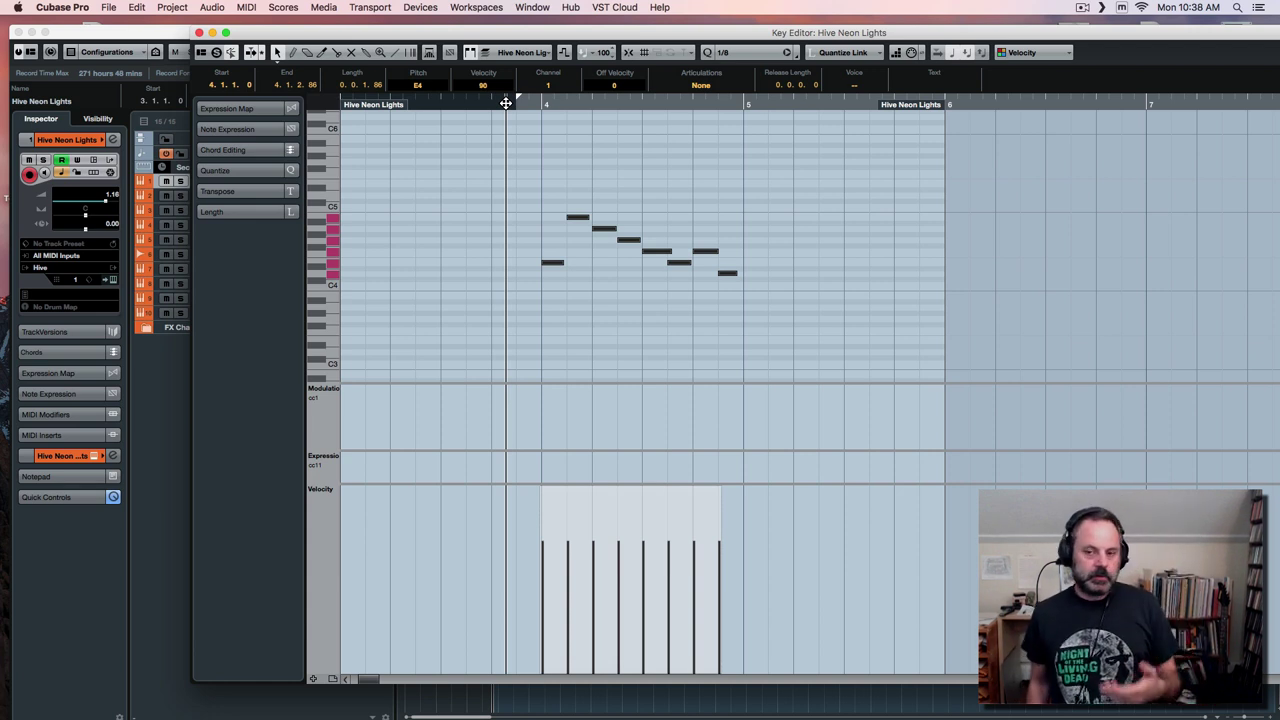
pyautogui.click(503, 103)
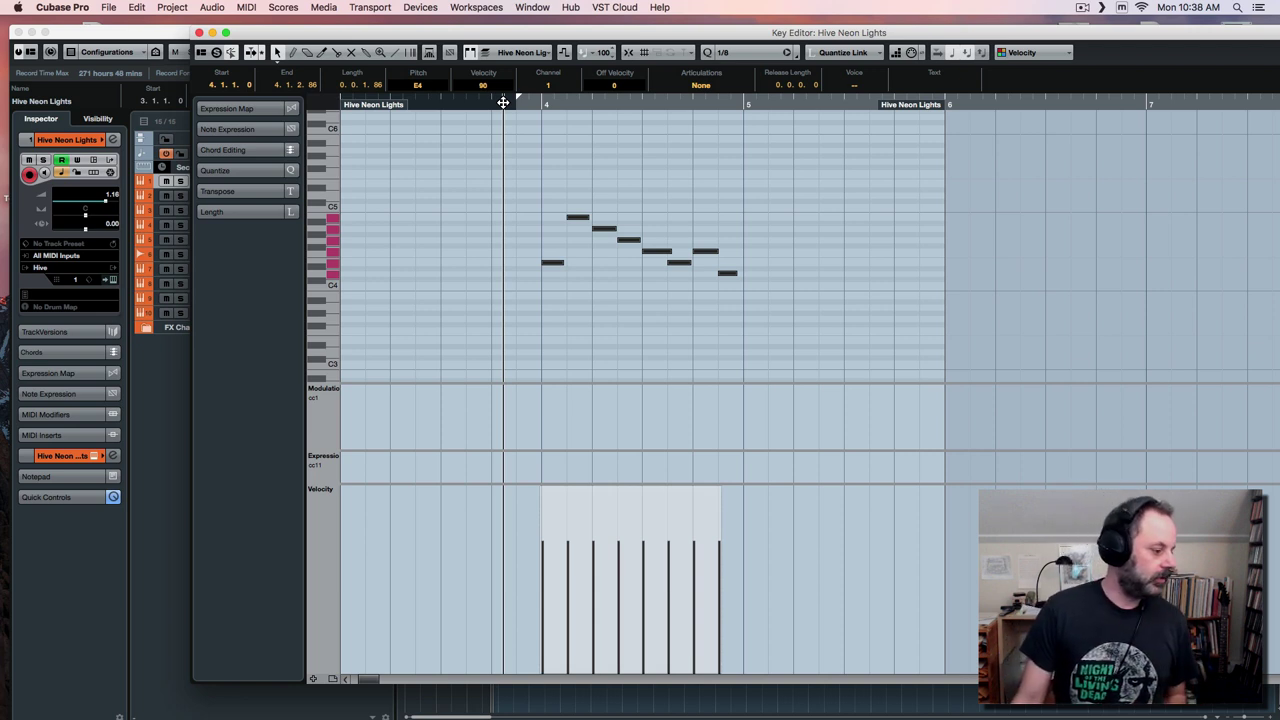
pyautogui.click(506, 104)
pyautogui.click(511, 105)
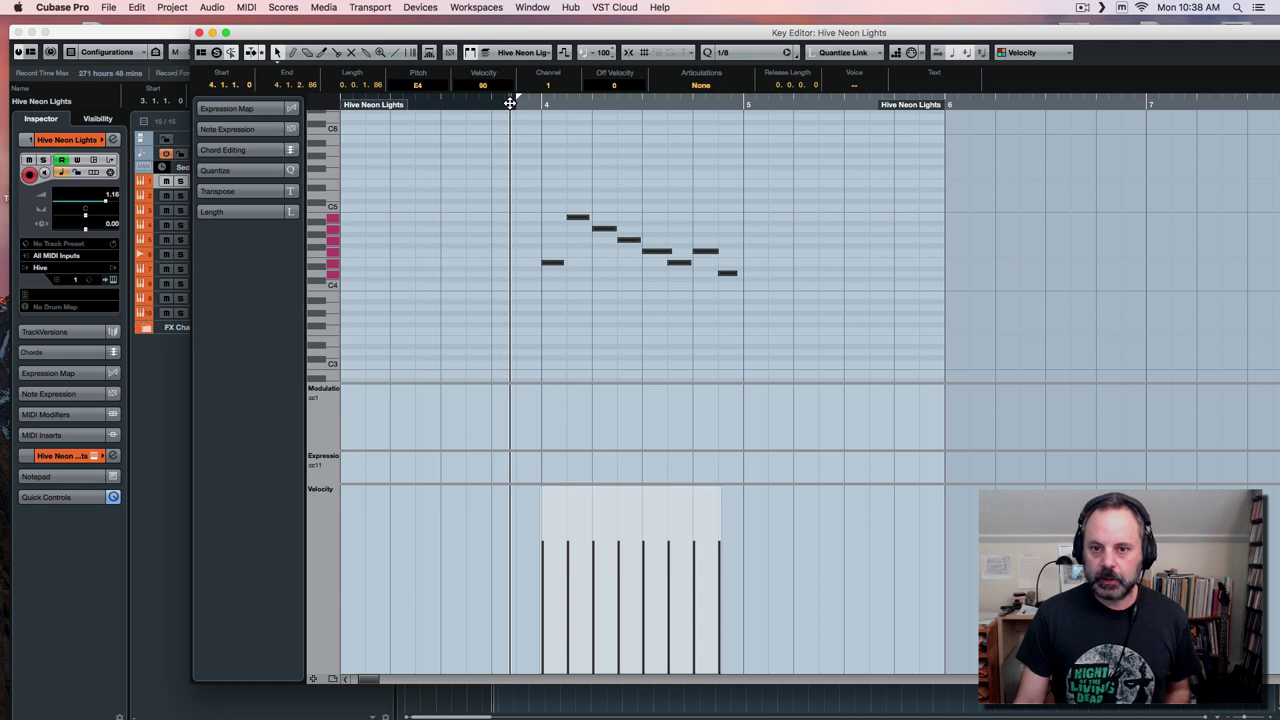
pyautogui.press('space')
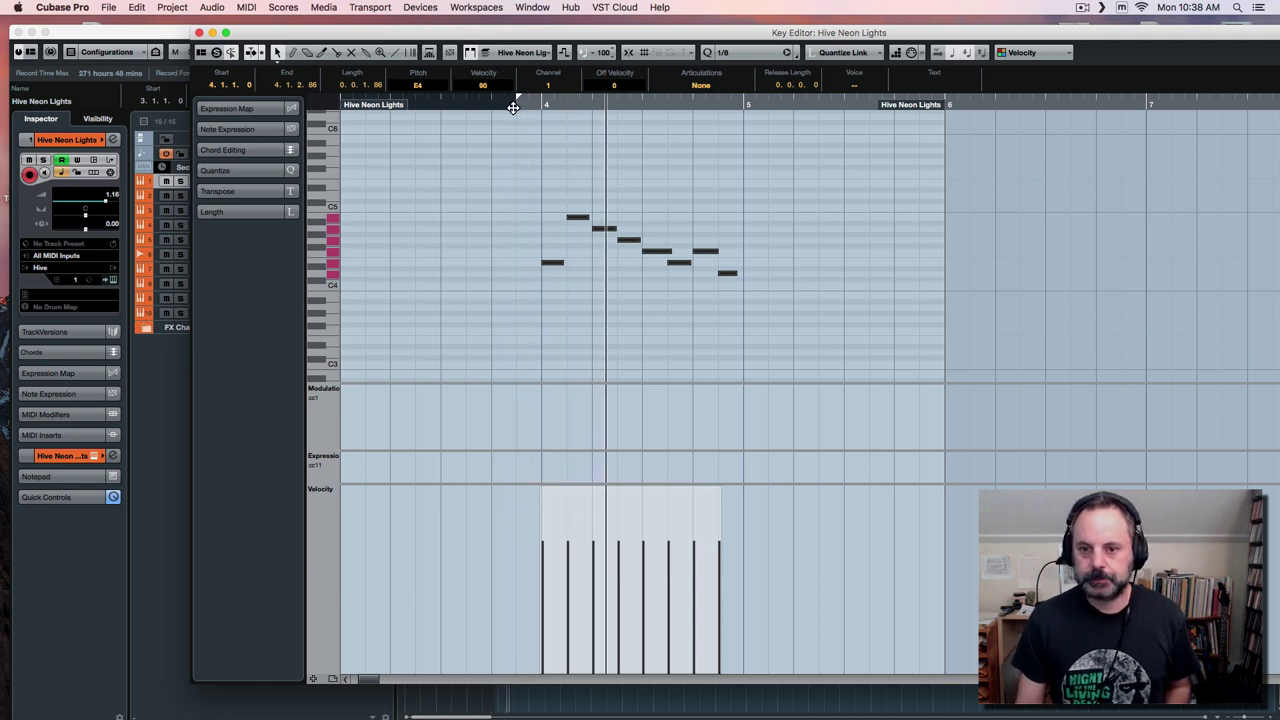
pyautogui.press('space')
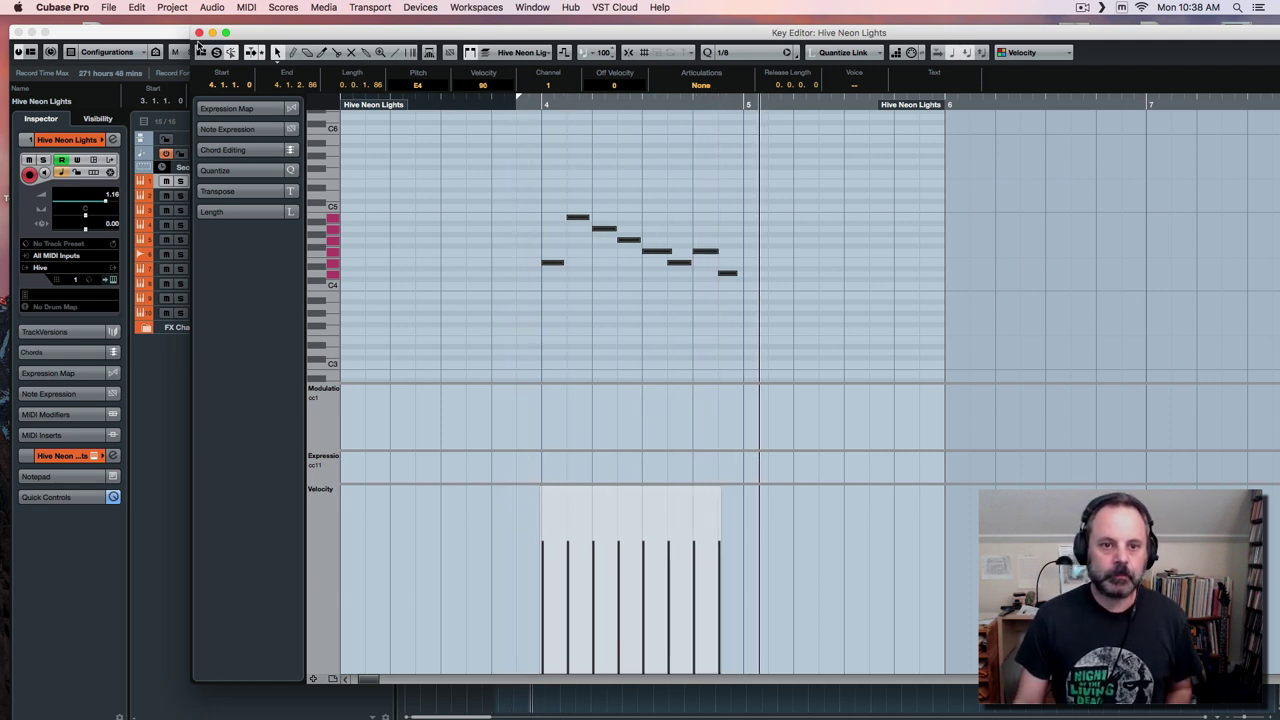
# Close the Key Editor, trim the Hive Neon Lights part to bars 4 to 5, and duplicate it five times.
pyautogui.click(199, 34)
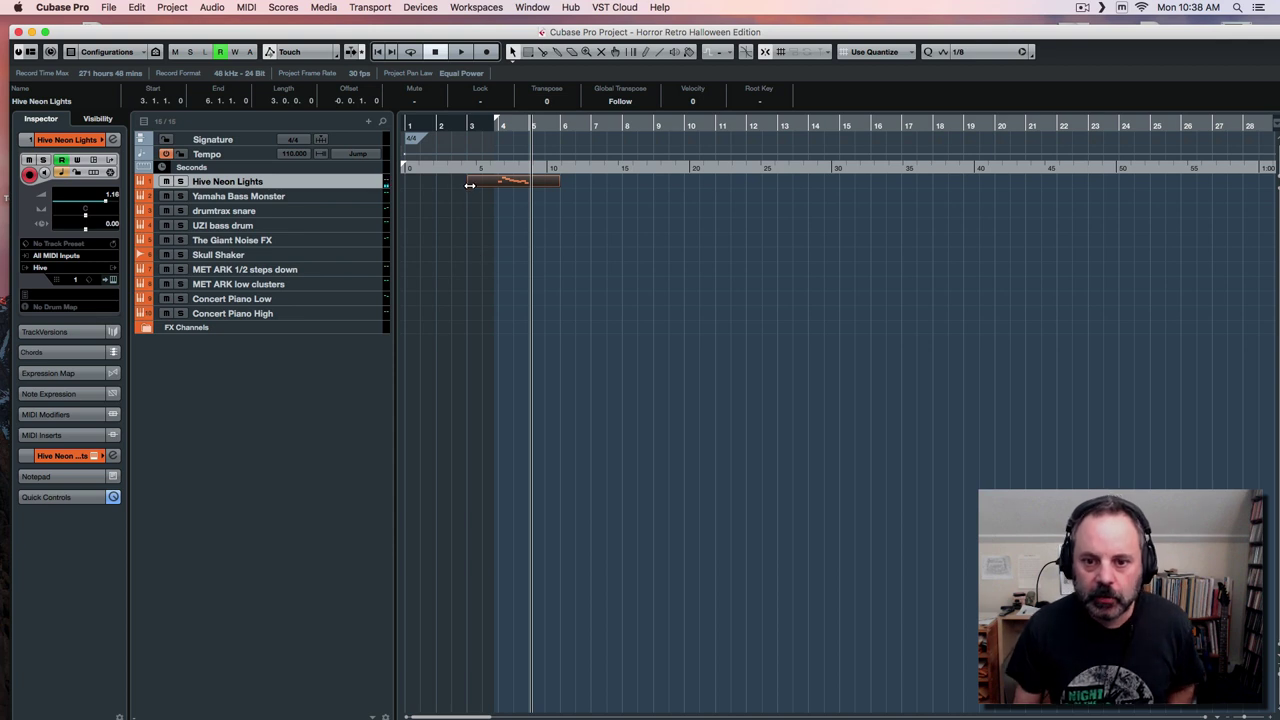
pyautogui.moveTo(496, 191); pyautogui.dragTo(499, 191)
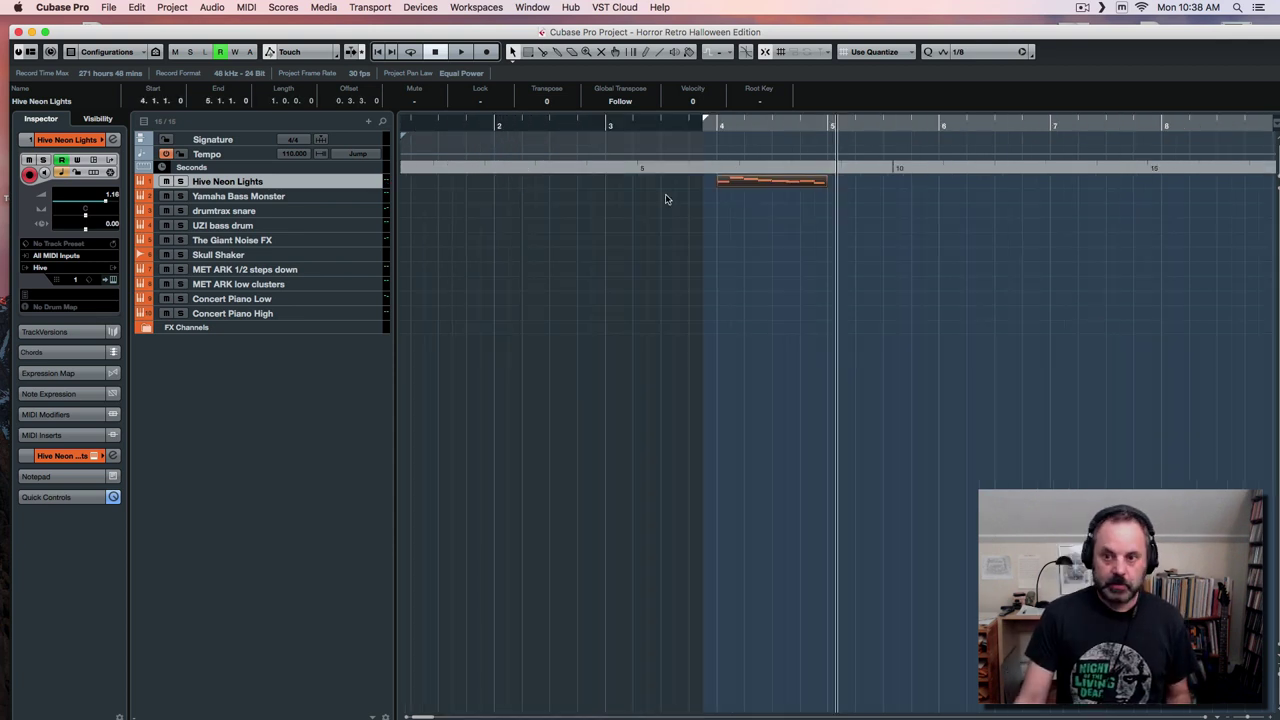
pyautogui.press('super+d')
pyautogui.press('super+d')
pyautogui.press('super+d')
pyautogui.press('super+d')
pyautogui.press('super+d')
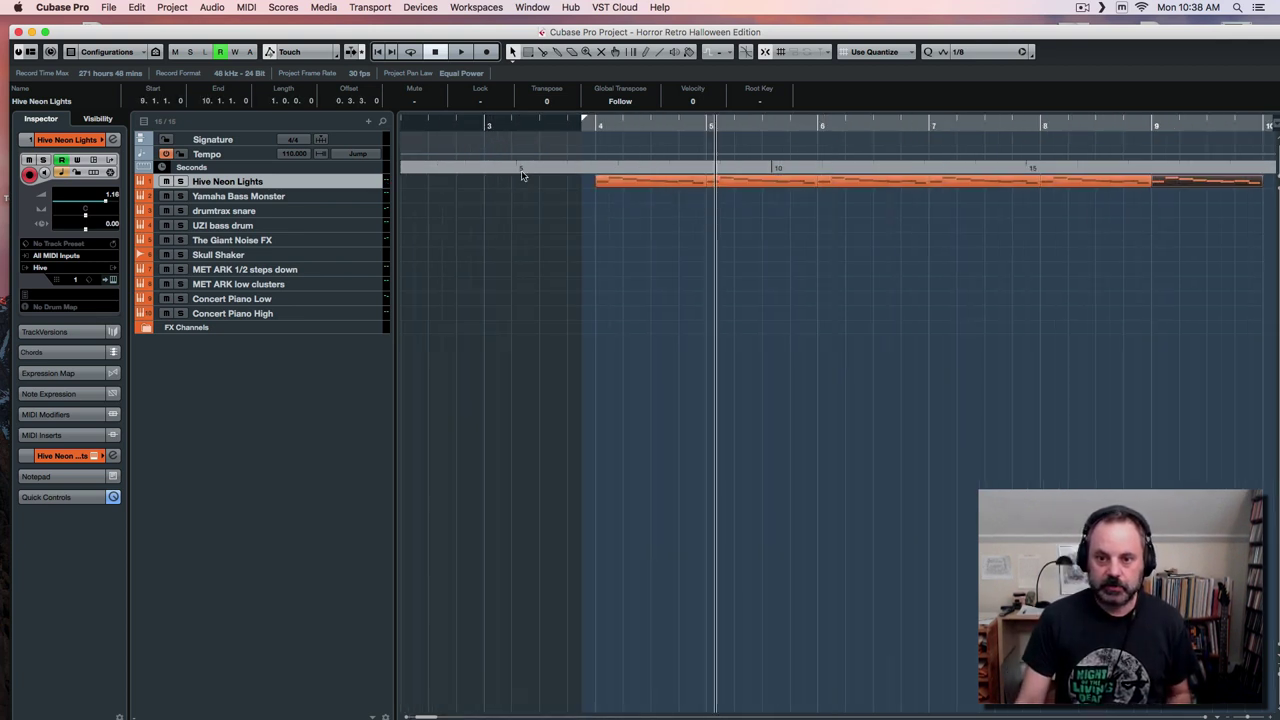
# Play the repeated Hive Neon Lights melody, stop it, and return the playhead to just before bar 4.
pyautogui.press('KP_1')
pyautogui.press('space')
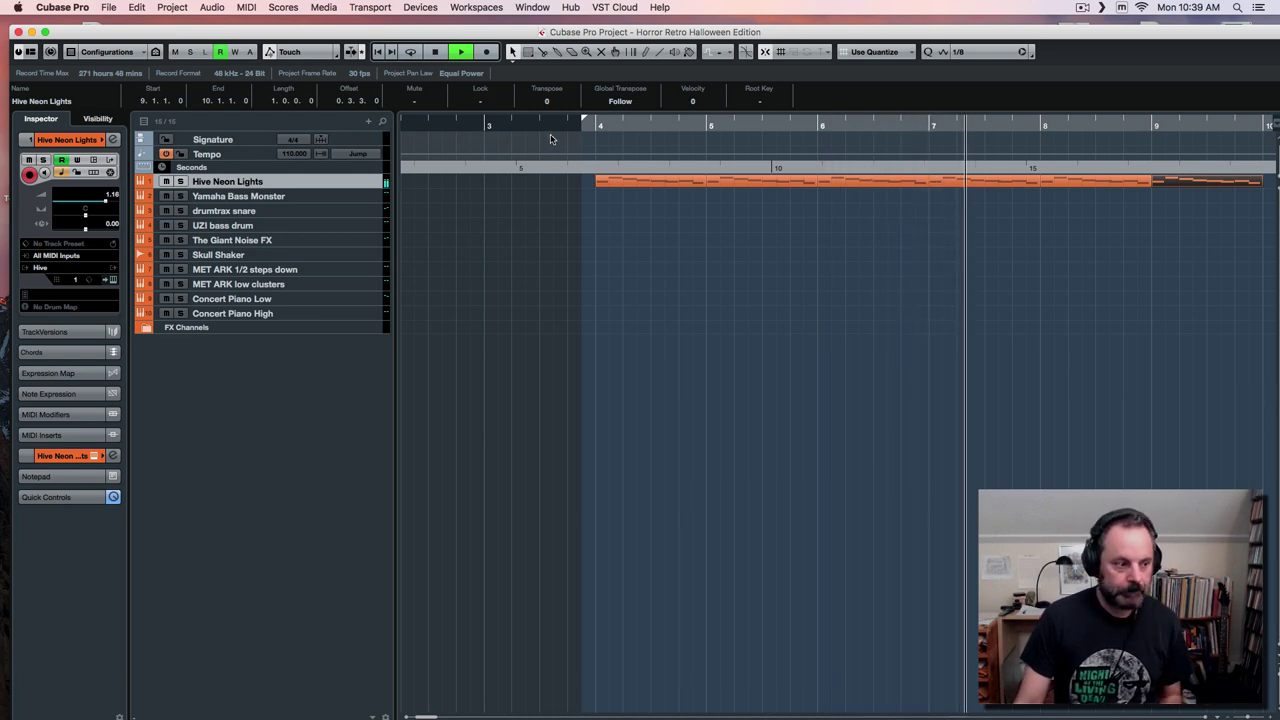
pyautogui.press('space')
pyautogui.click(571, 122)
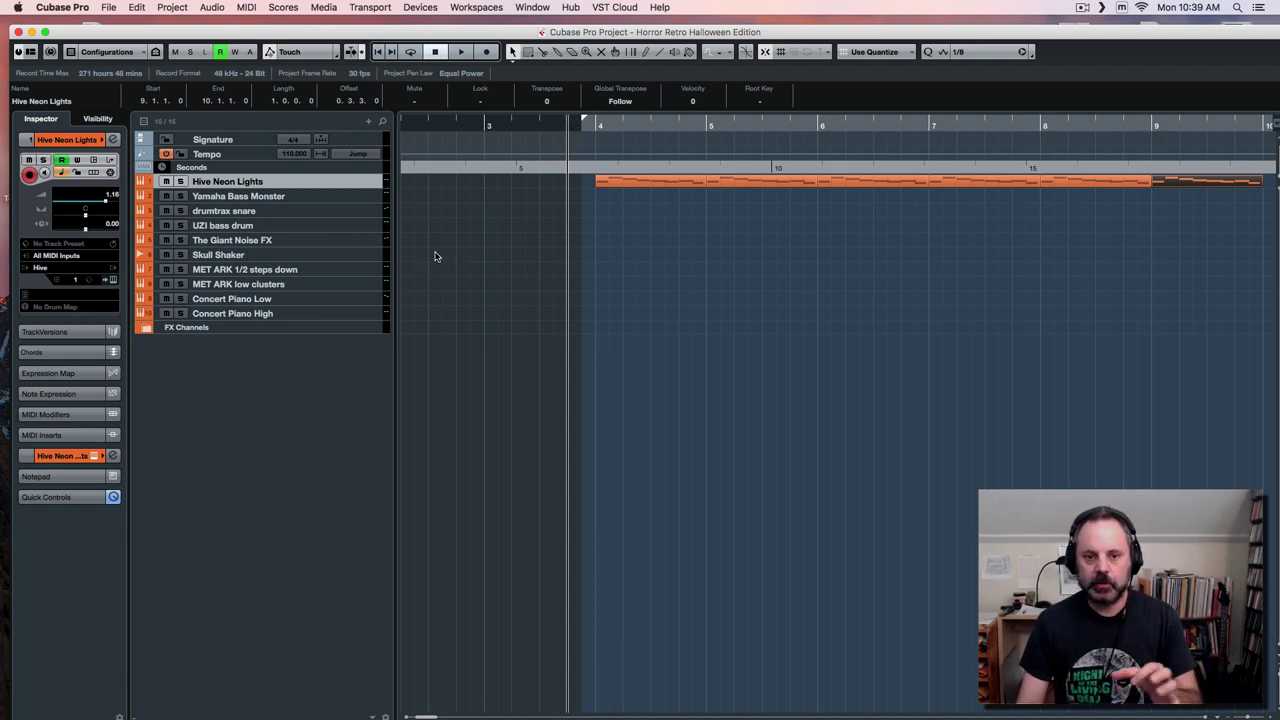
# Record a low piano part on the Concert Piano Low track, starting the recording at bar 3.
pyautogui.click(338, 301)
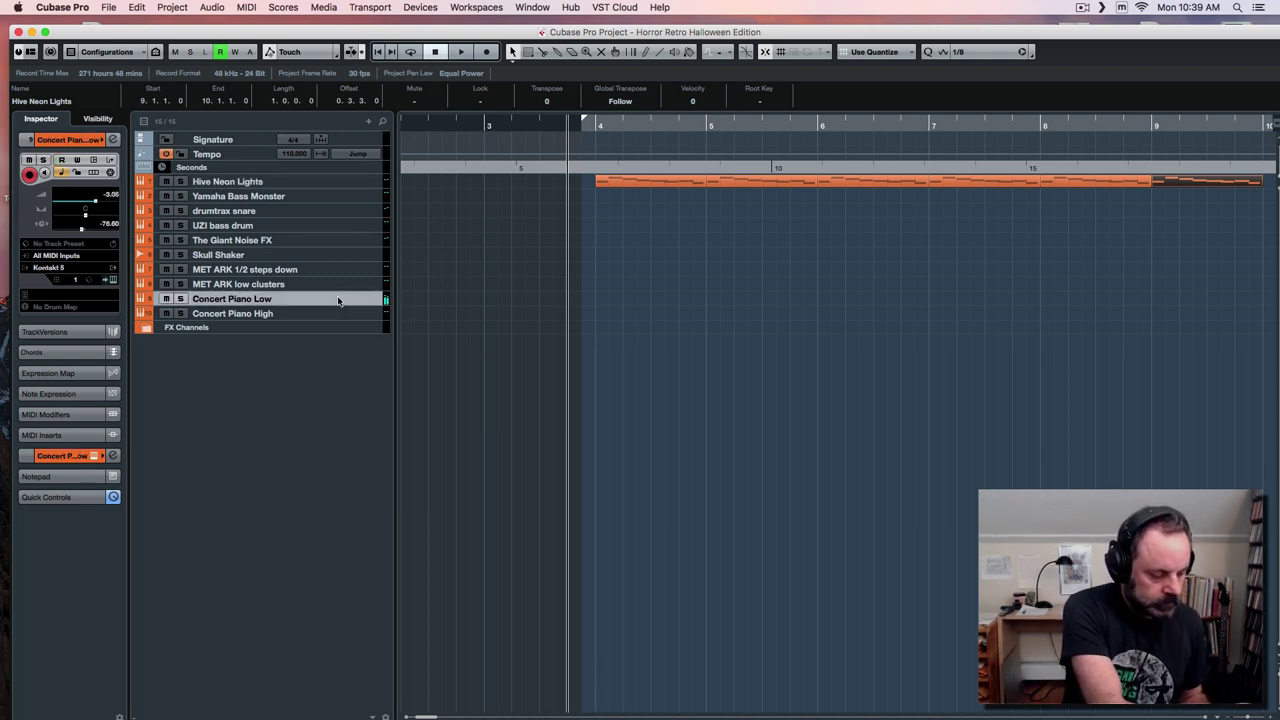
pyautogui.click(485, 122)
pyautogui.press('KP_Multiply')
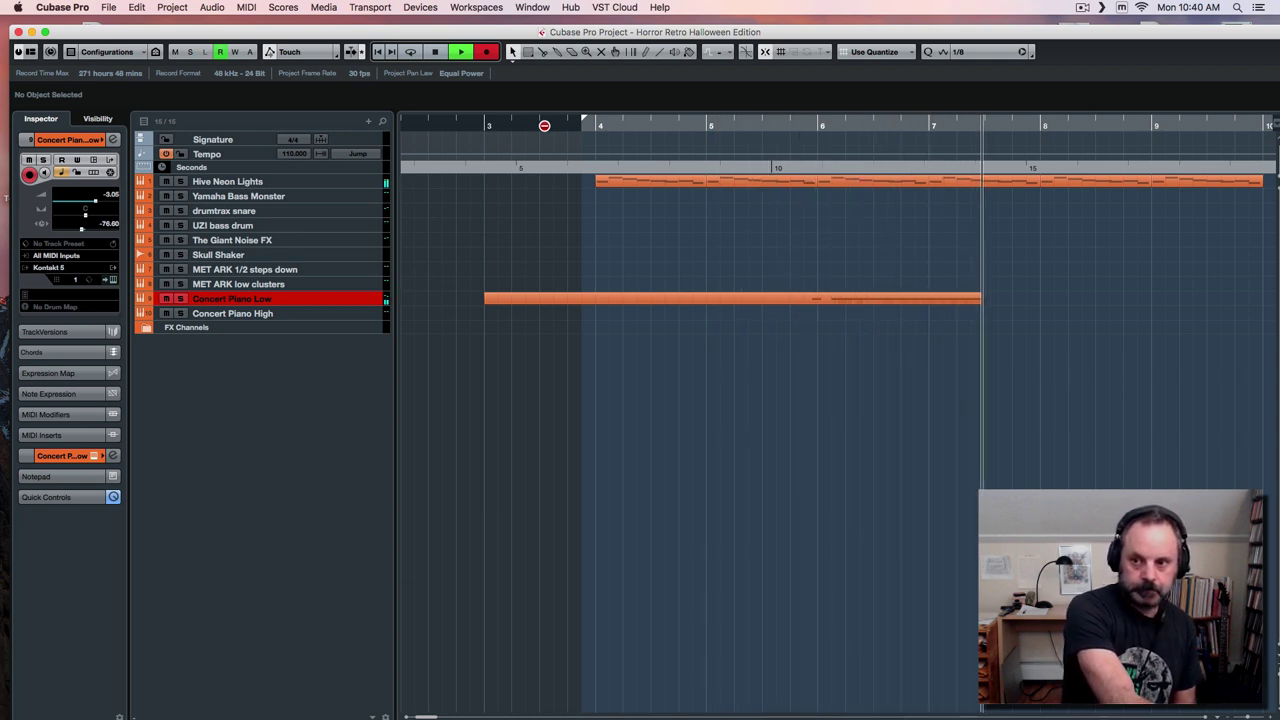
pyautogui.press('space')
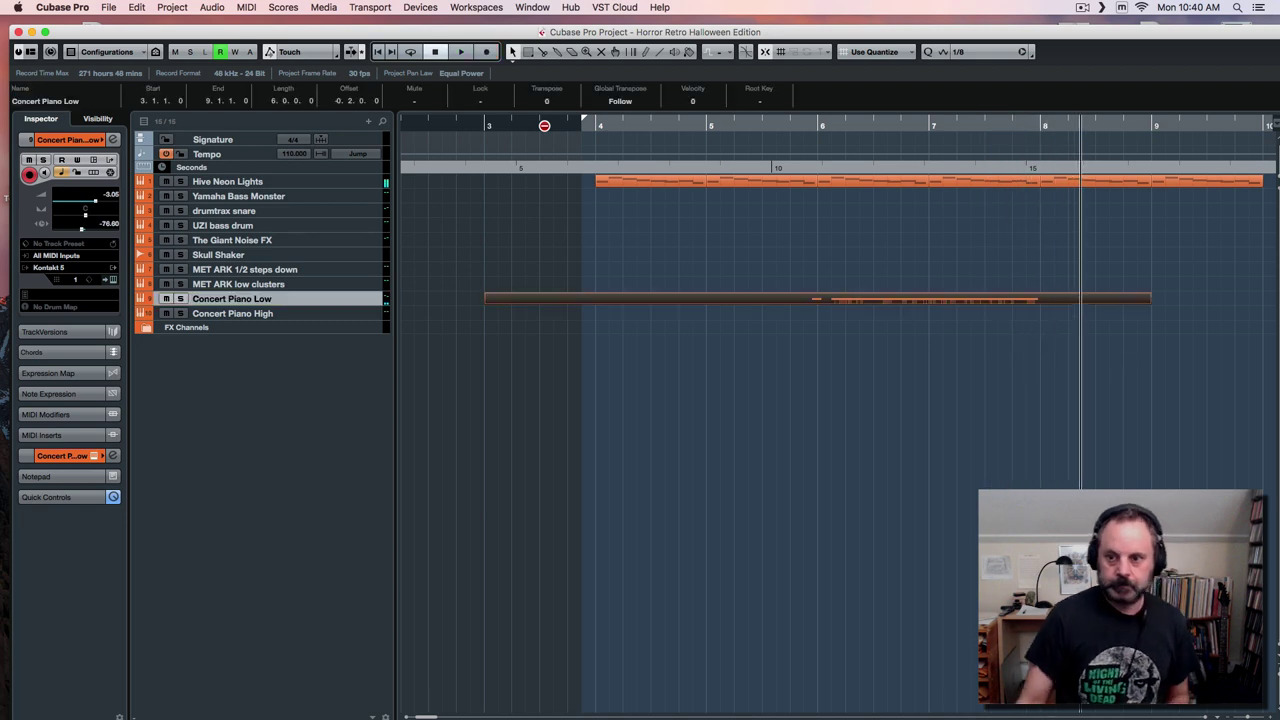
# In the Key Editor, quantize the first two Concert Piano Low notes to 1/8, requantize the long one to 1/16, and audition from before bar 6.
pyautogui.doubleClick(828, 302)
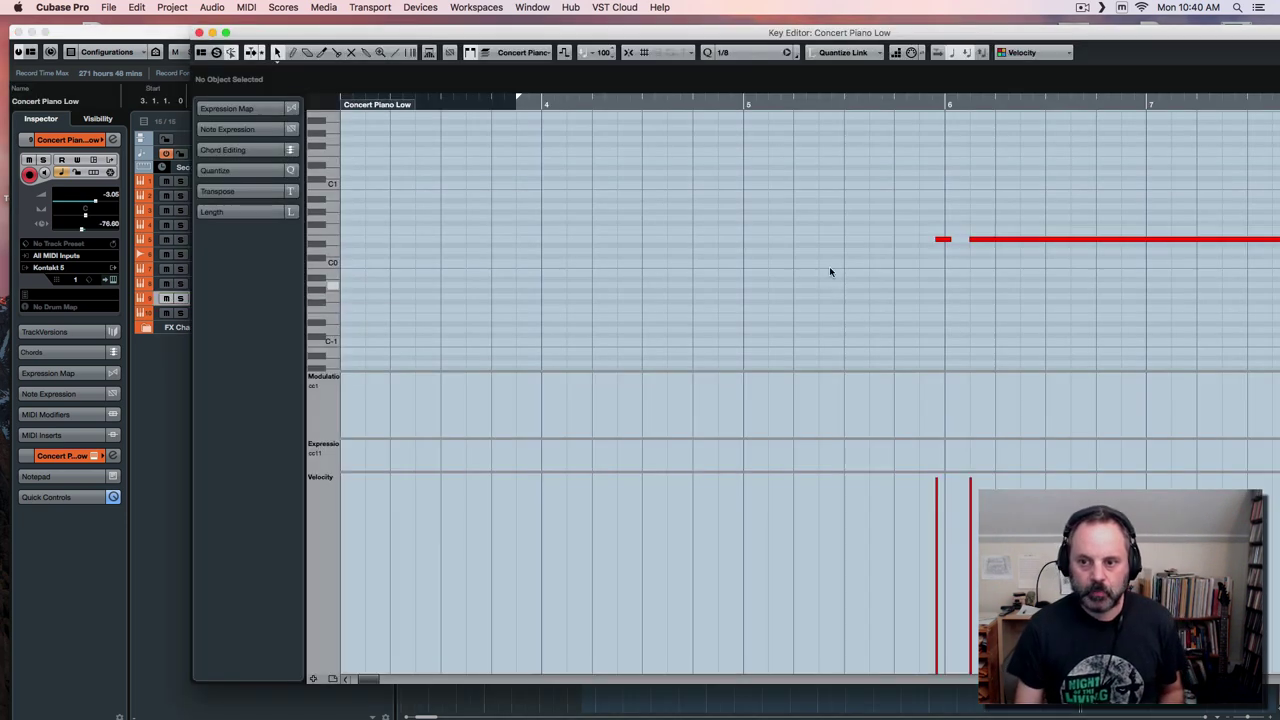
pyautogui.moveTo(880, 201); pyautogui.dragTo(1064, 258)
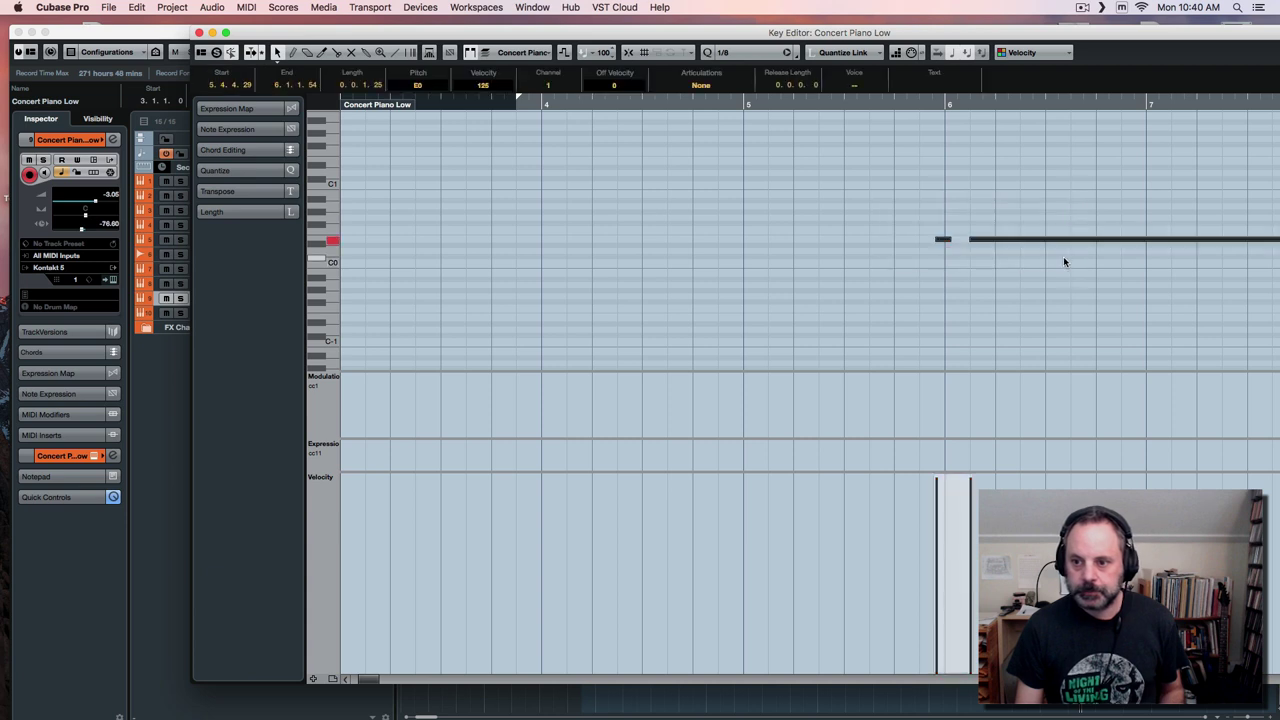
pyautogui.press('q')
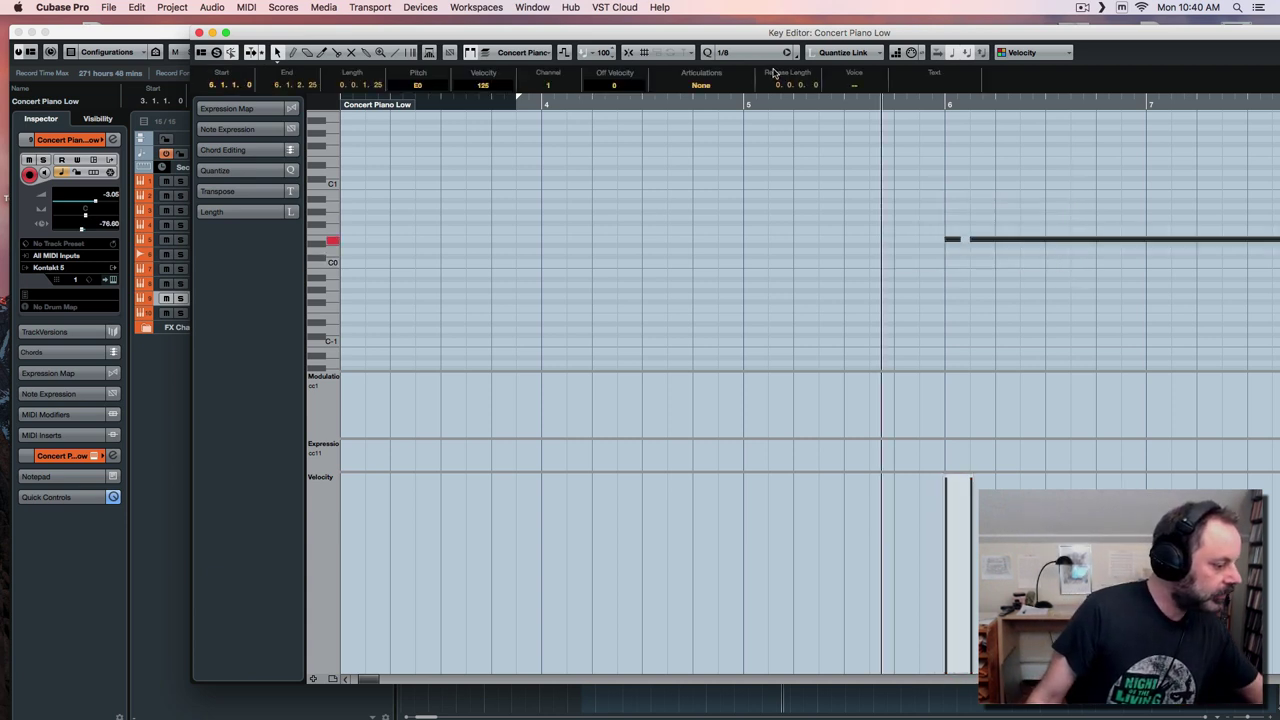
pyautogui.moveTo(971, 212); pyautogui.dragTo(988, 250)
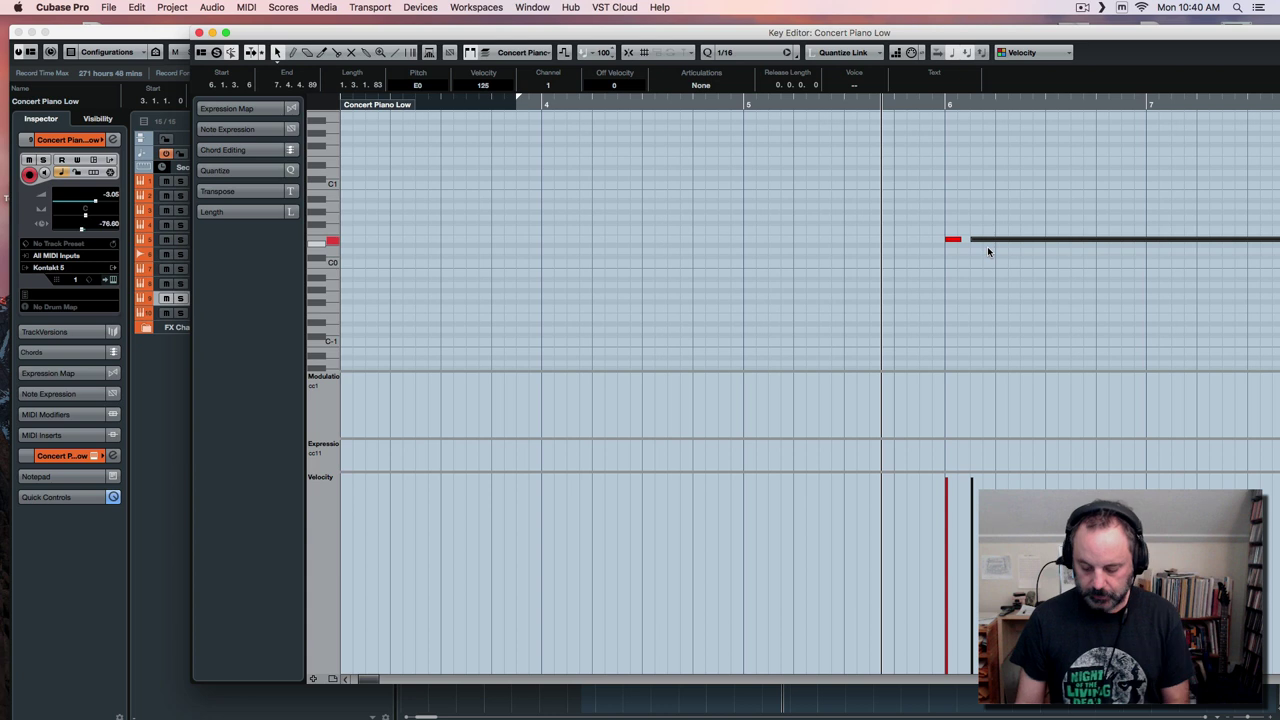
pyautogui.press('q')
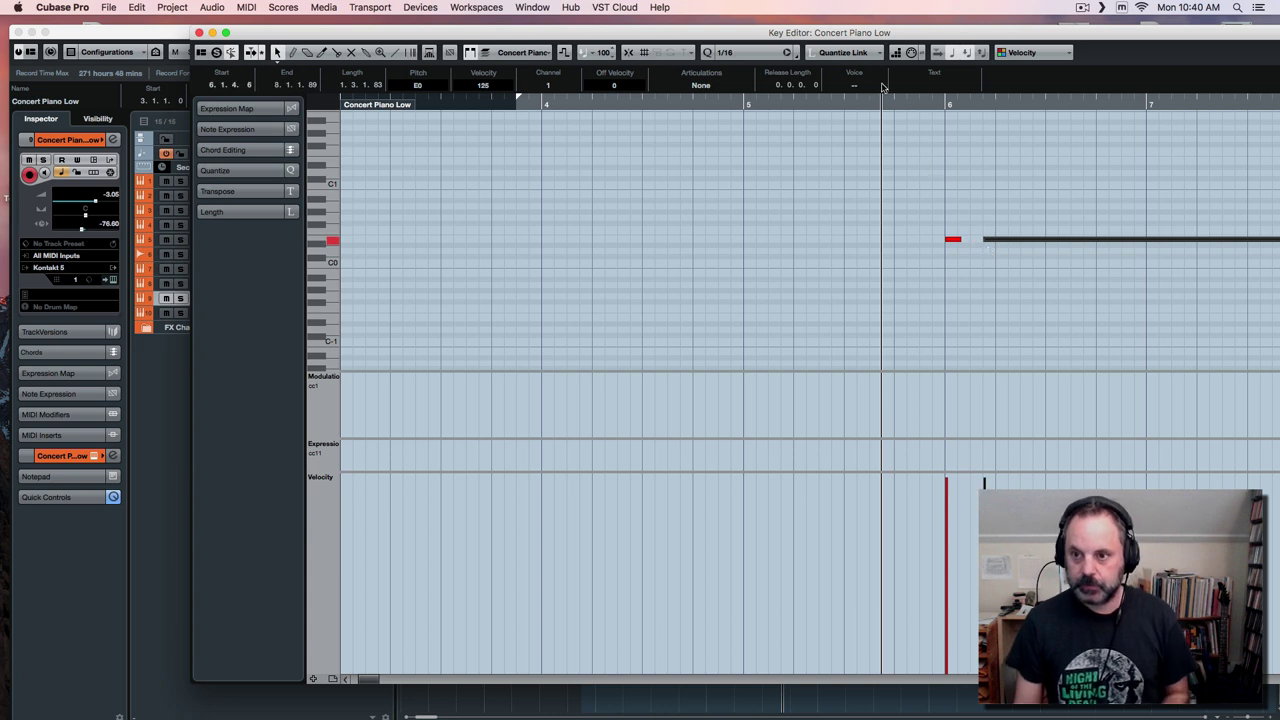
pyautogui.click(905, 103)
pyautogui.press('space')
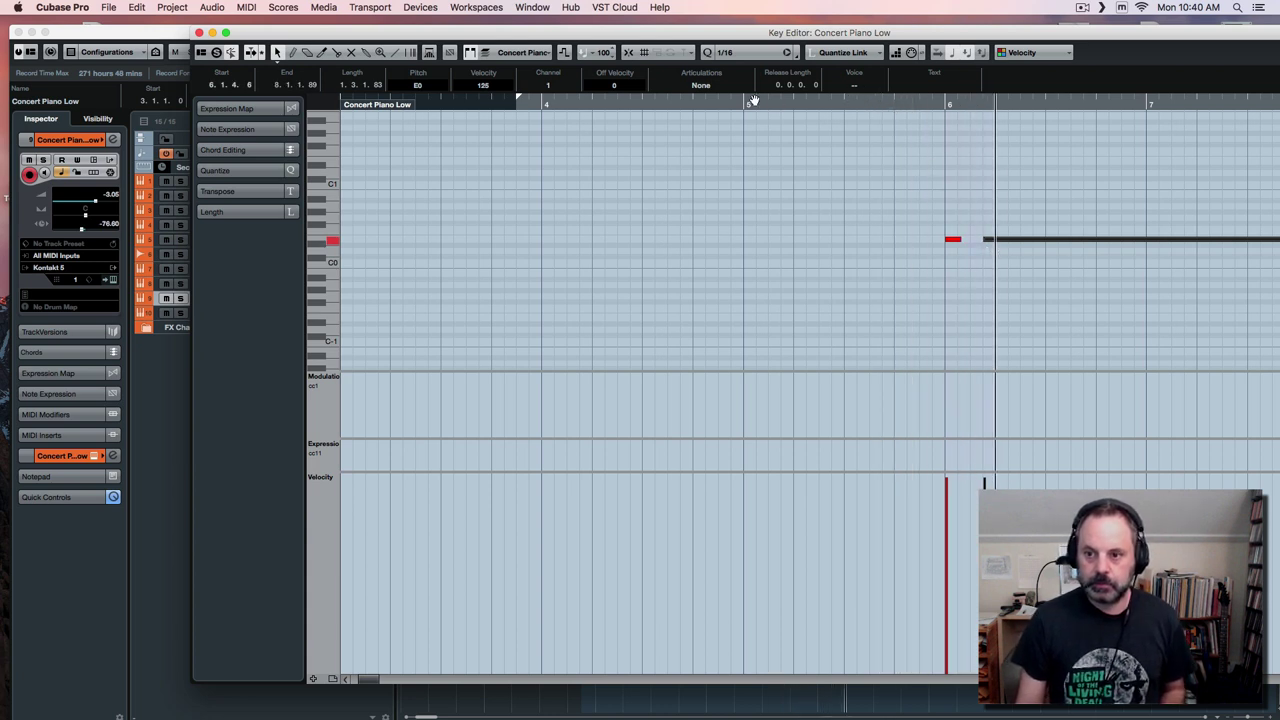
pyautogui.click(878, 100)
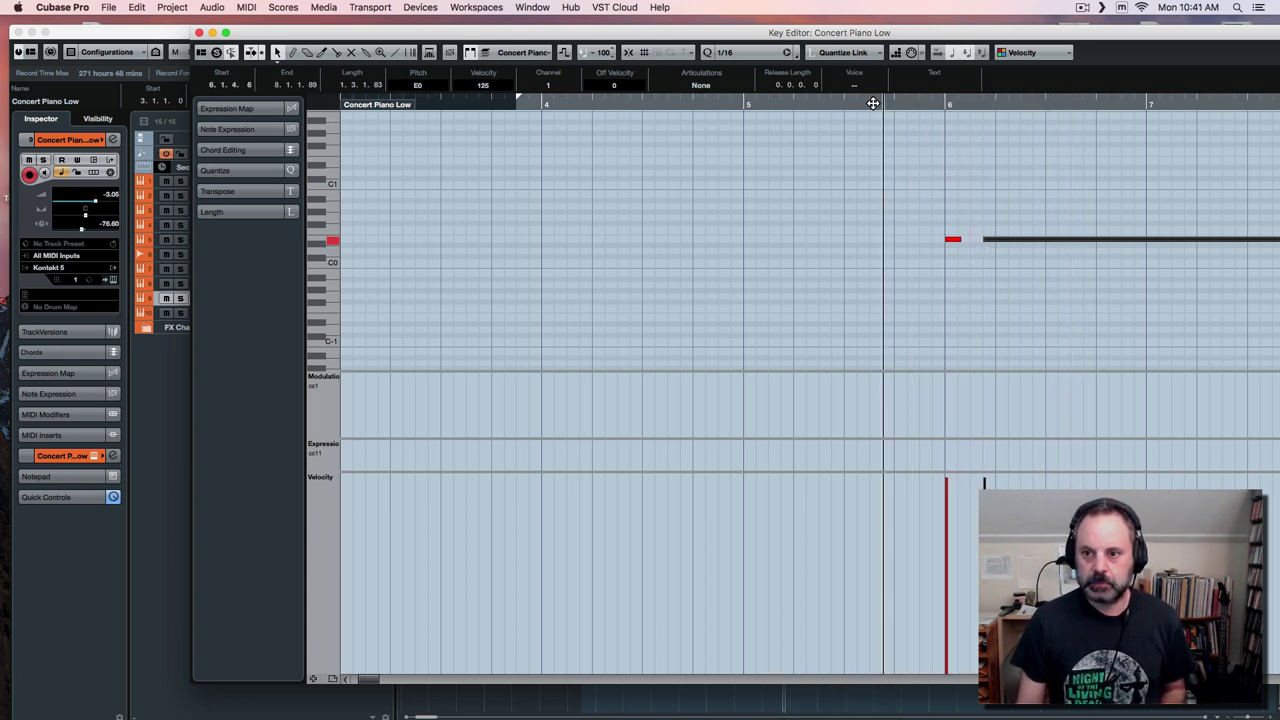
pyautogui.press('space')
# Lengthen the short piano note at bar 6 to 0.0.1.102, play it back, and close the Key Editor.
pyautogui.click(988, 253)
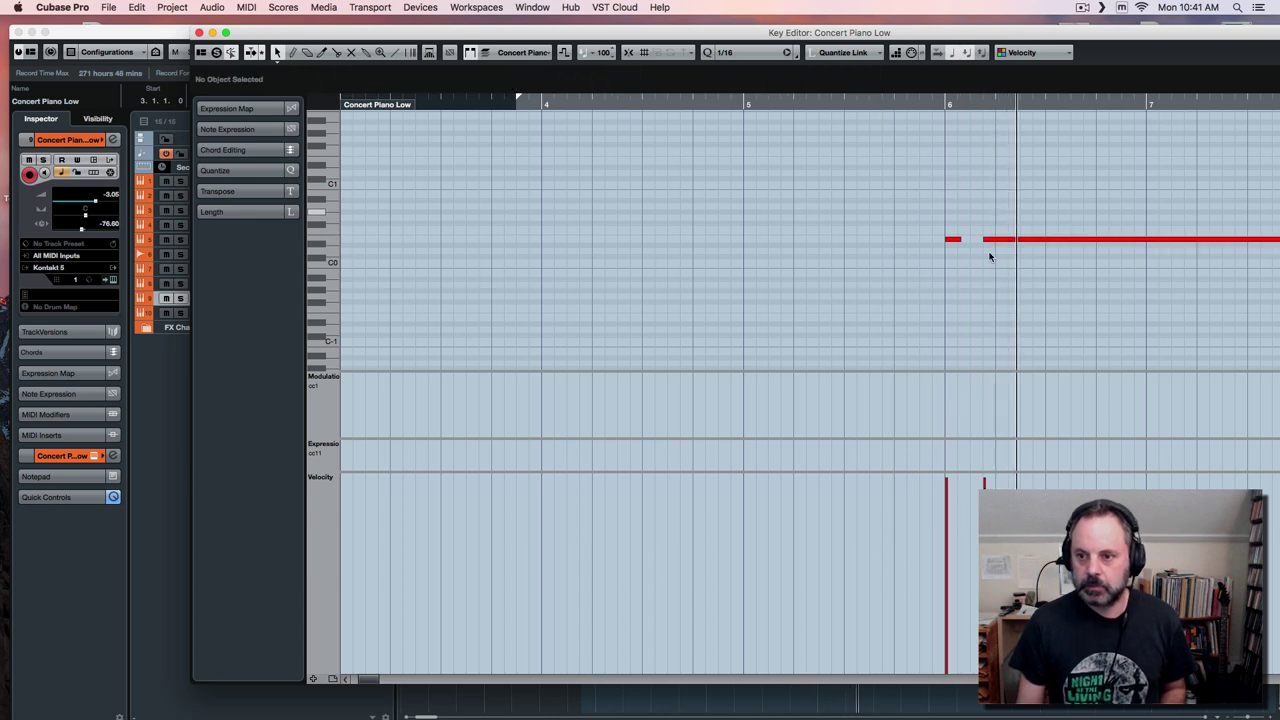
pyautogui.moveTo(961, 247); pyautogui.dragTo(968, 247)
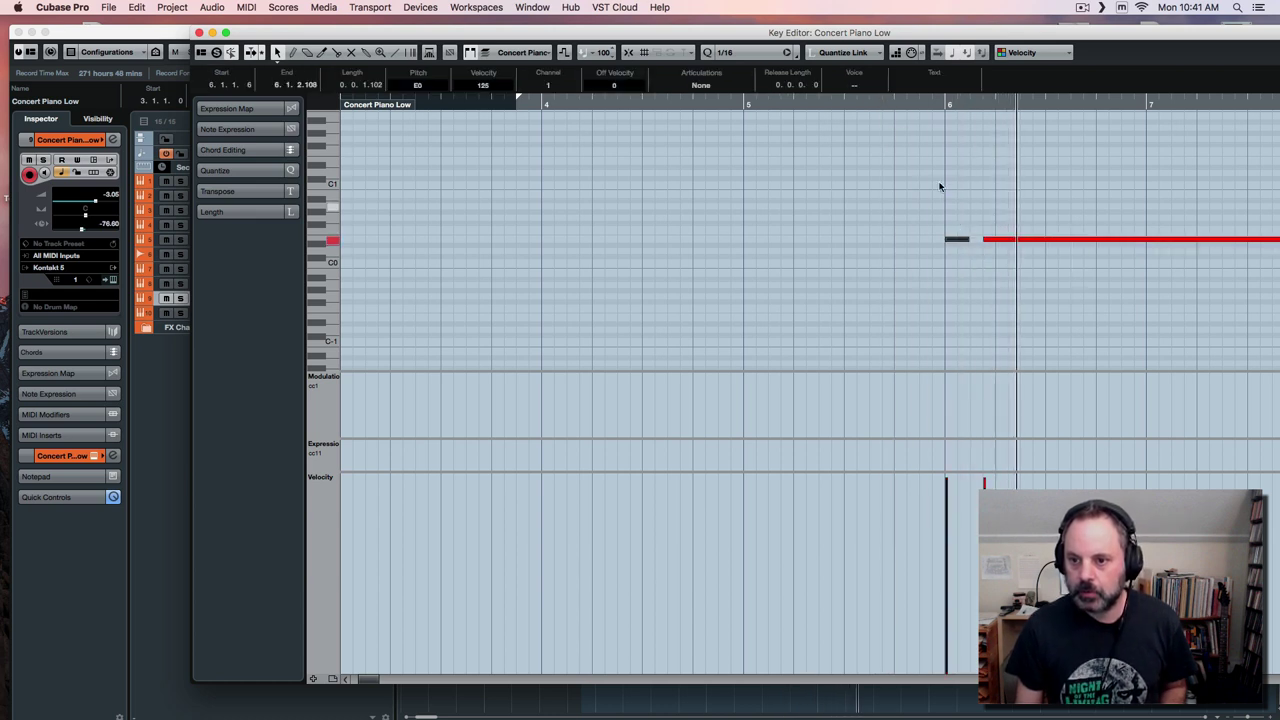
pyautogui.click(908, 104)
pyautogui.press('space')
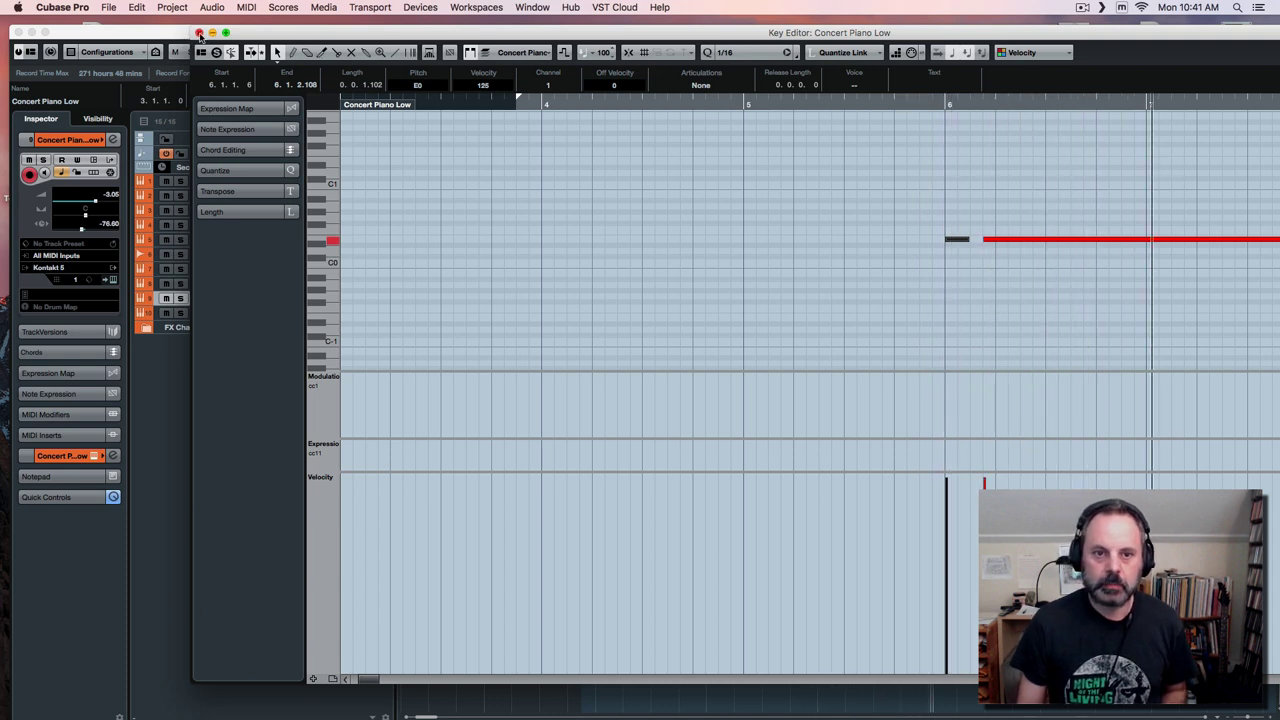
pyautogui.click(199, 33)
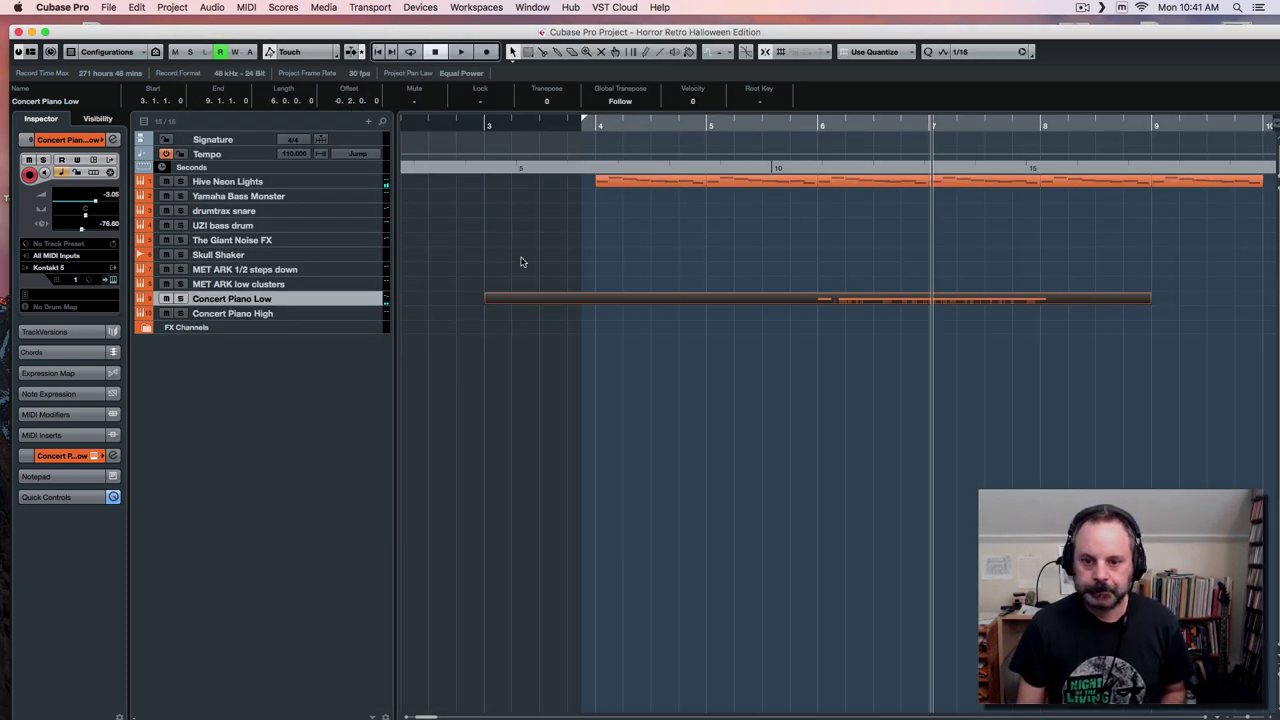
# Trim the Concert Piano Low part to span bar 6 to bar 8 and place the playhead just before it.
pyautogui.moveTo(486, 303); pyautogui.dragTo(818, 303)
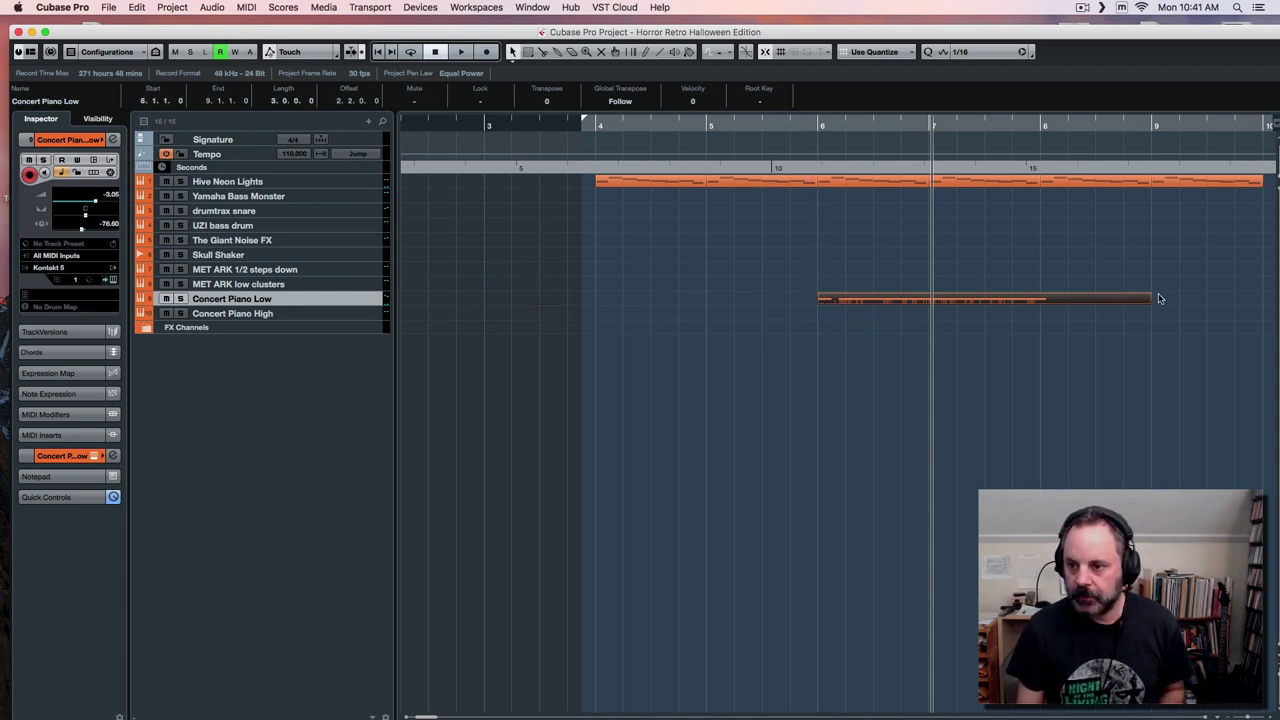
pyautogui.moveTo(1147, 300); pyautogui.dragTo(1039, 312)
pyautogui.click(804, 125)
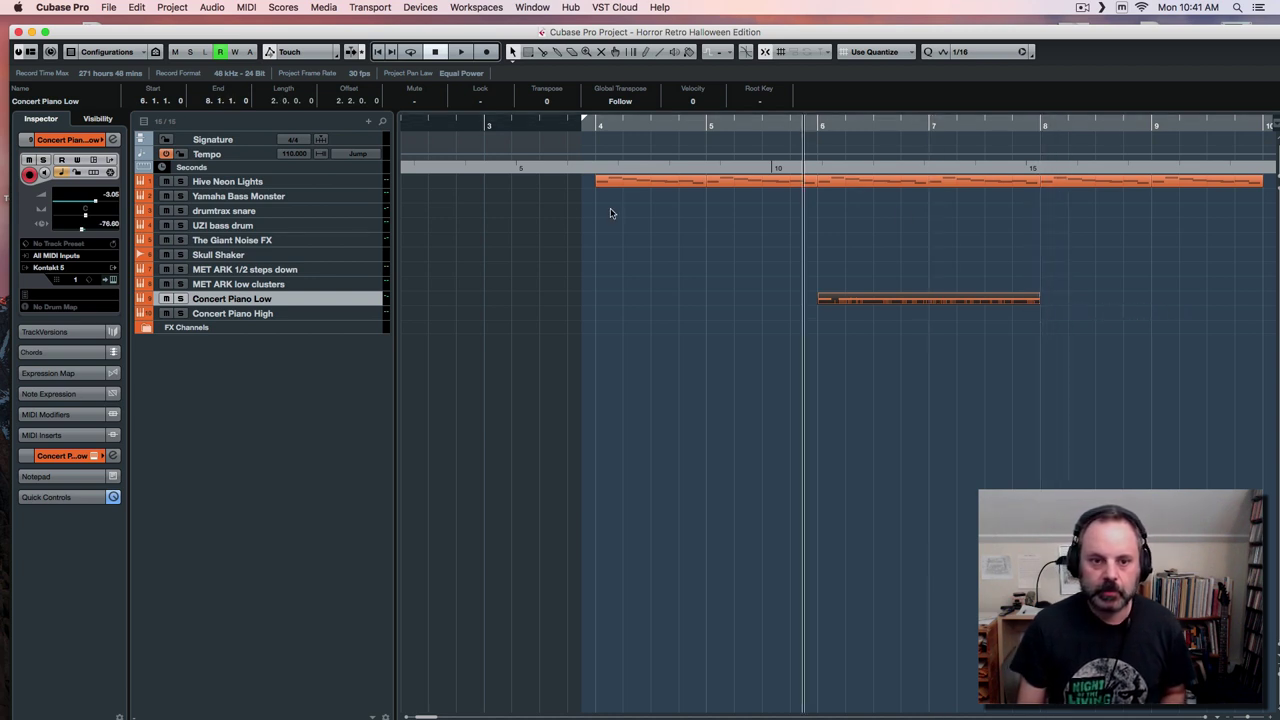
# Select the Yamaha Bass Monster track and play the project from just before bar 5.
pyautogui.click(339, 198)
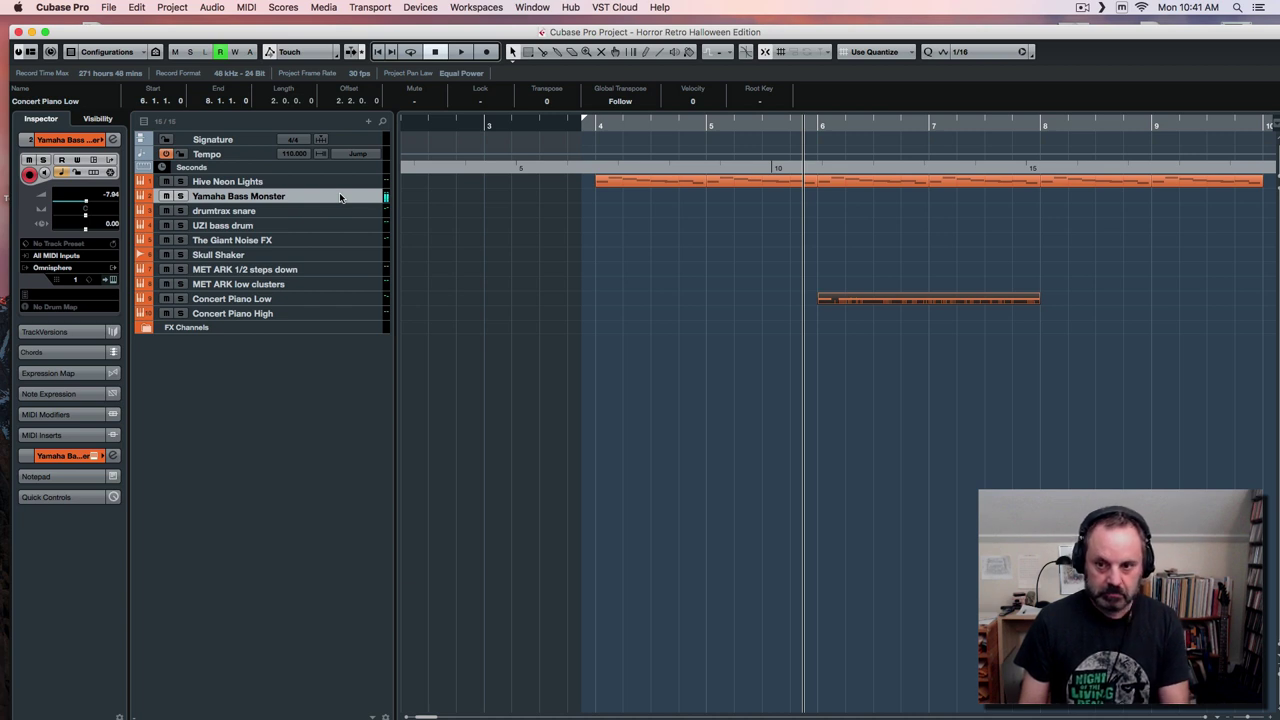
pyautogui.click(693, 128)
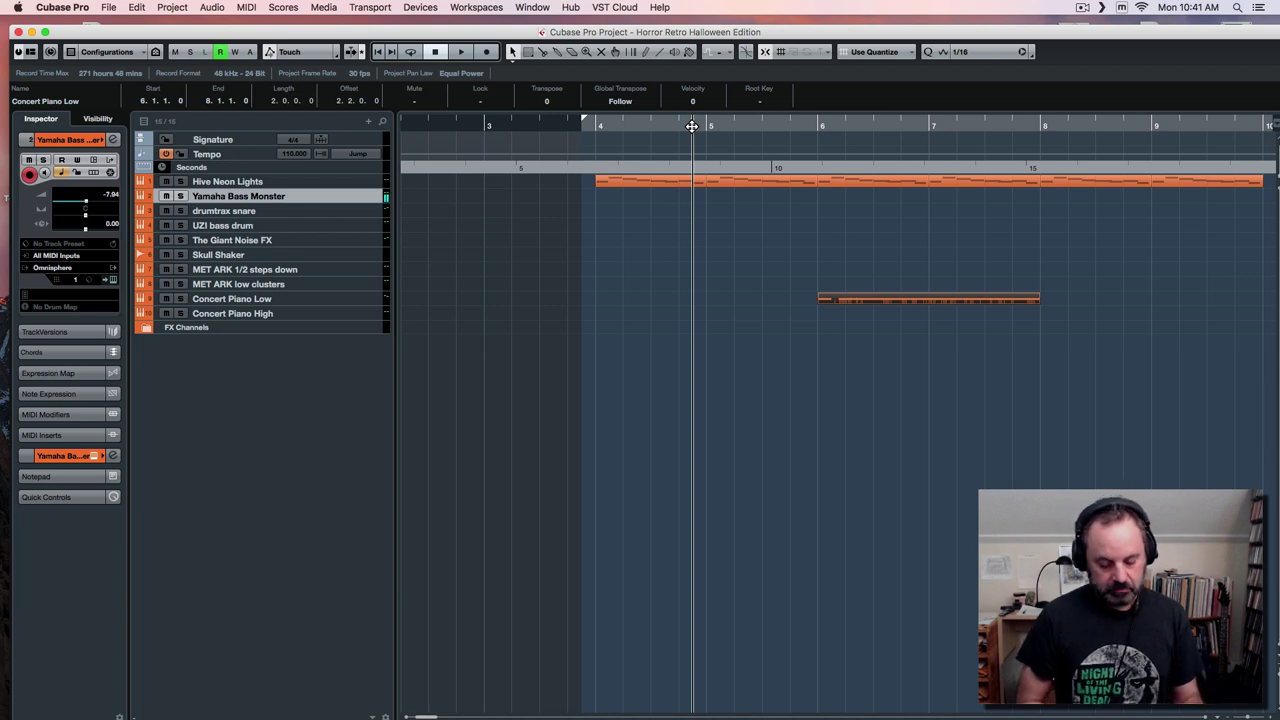
pyautogui.press('space')
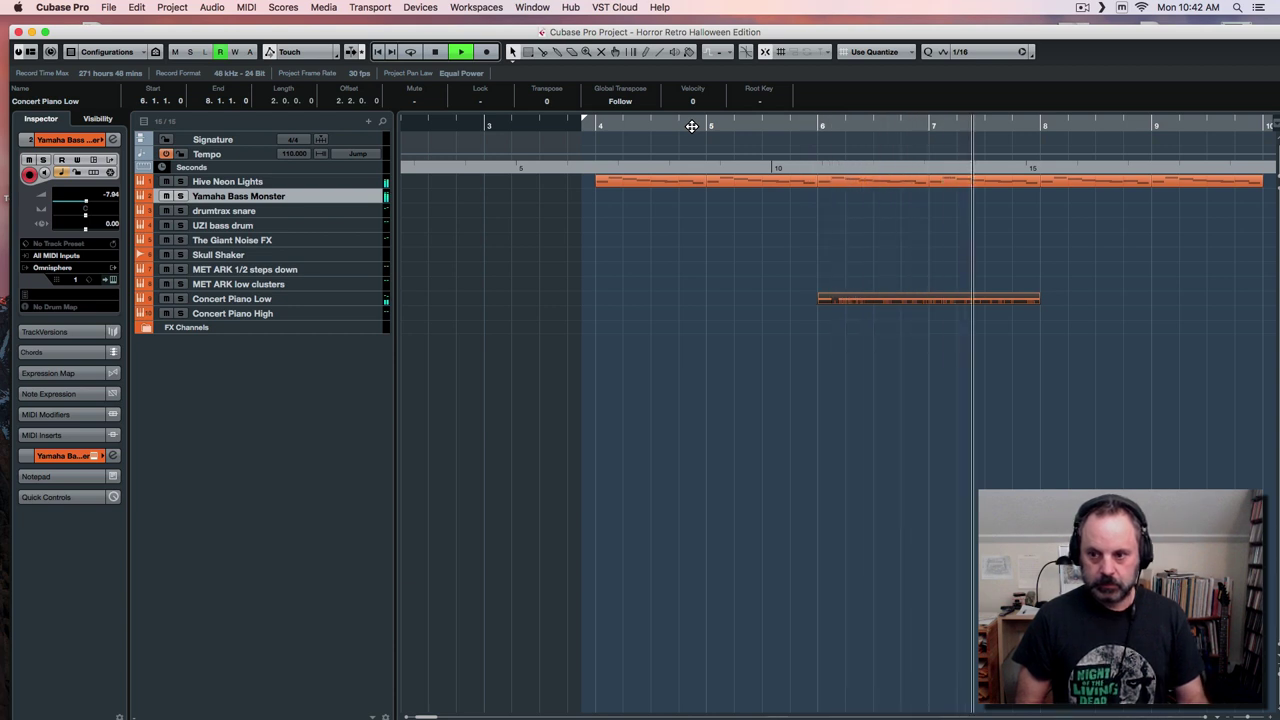
pyautogui.press('space')
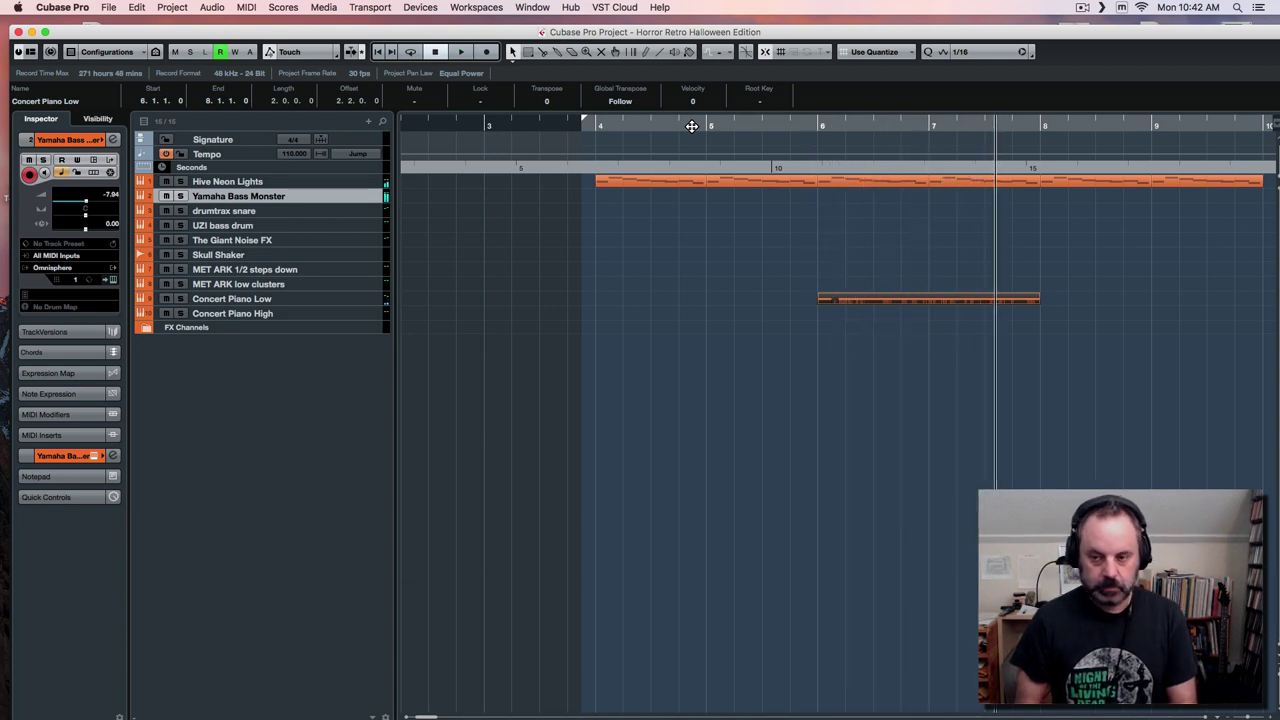
# Record a Yamaha Bass Monster part from just before bar 5 to just past bar 8.
pyautogui.click(686, 125)
pyautogui.press('KP_Multiply')
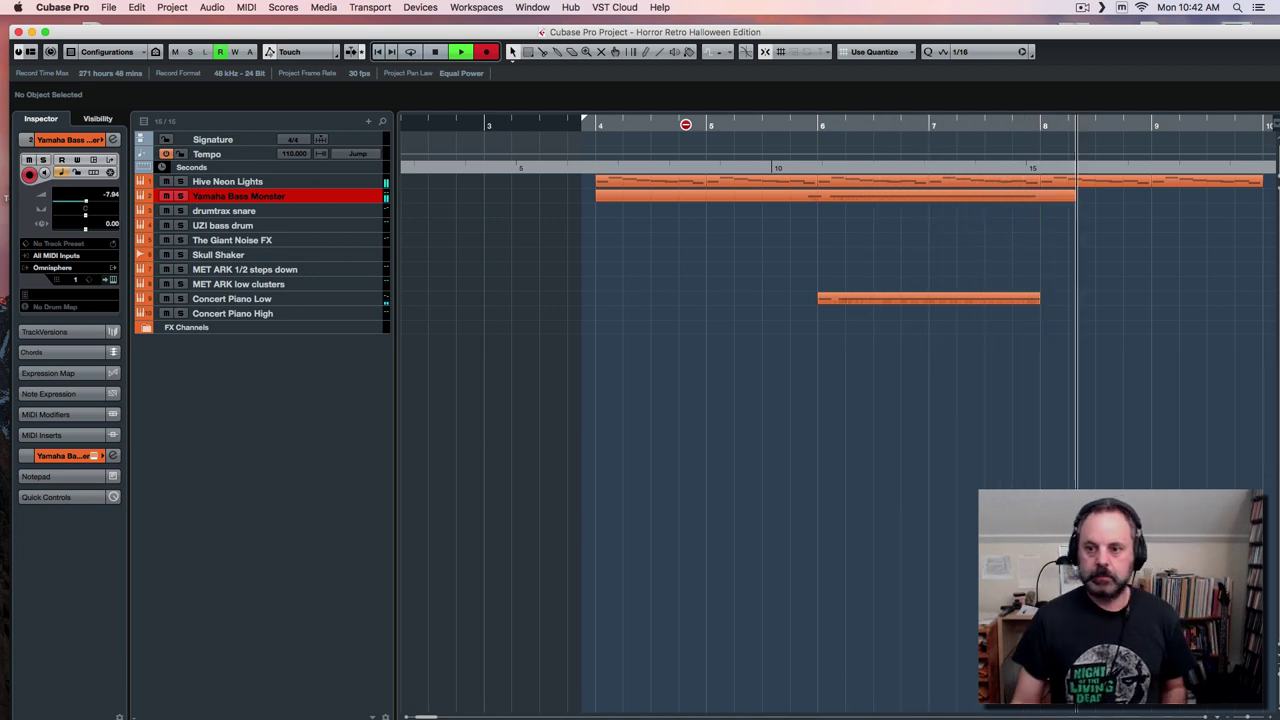
pyautogui.press('space')
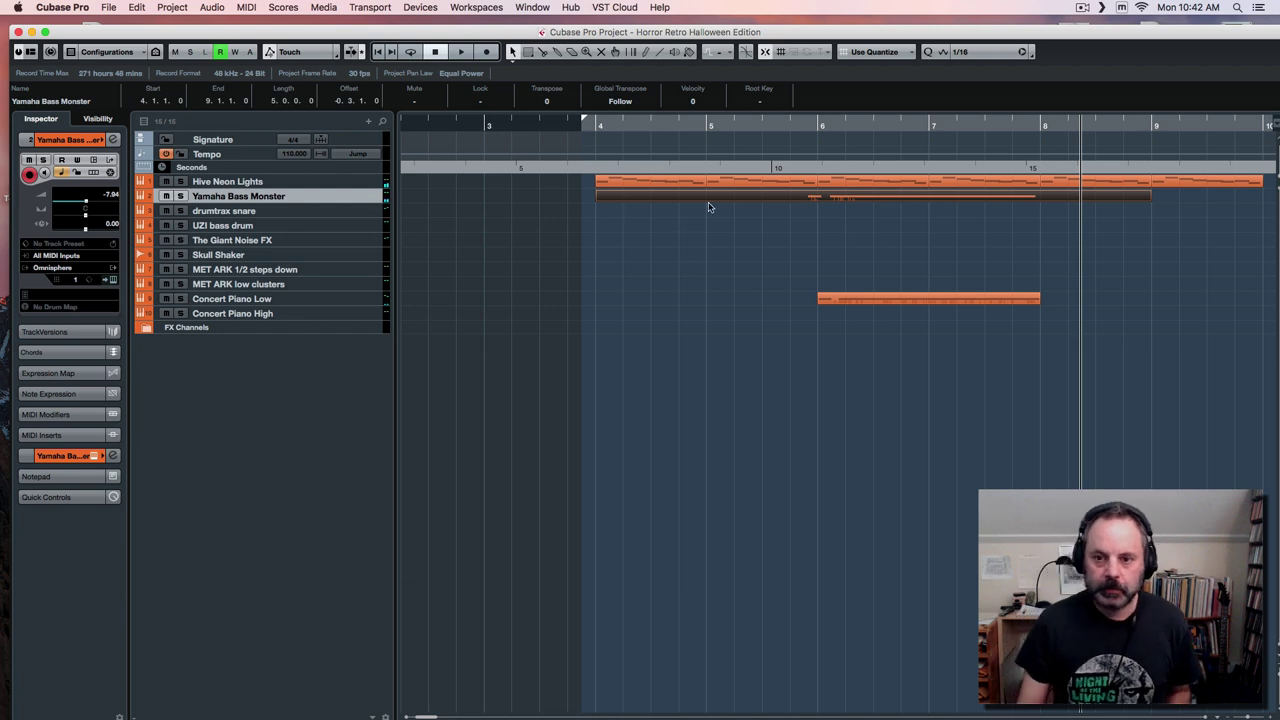
# In the Key Editor, shift the recorded Yamaha Bass Monster notes so the first one starts at 6.1.1.0, then close the editor.
pyautogui.doubleClick(792, 202)
pyautogui.click(738, 247)
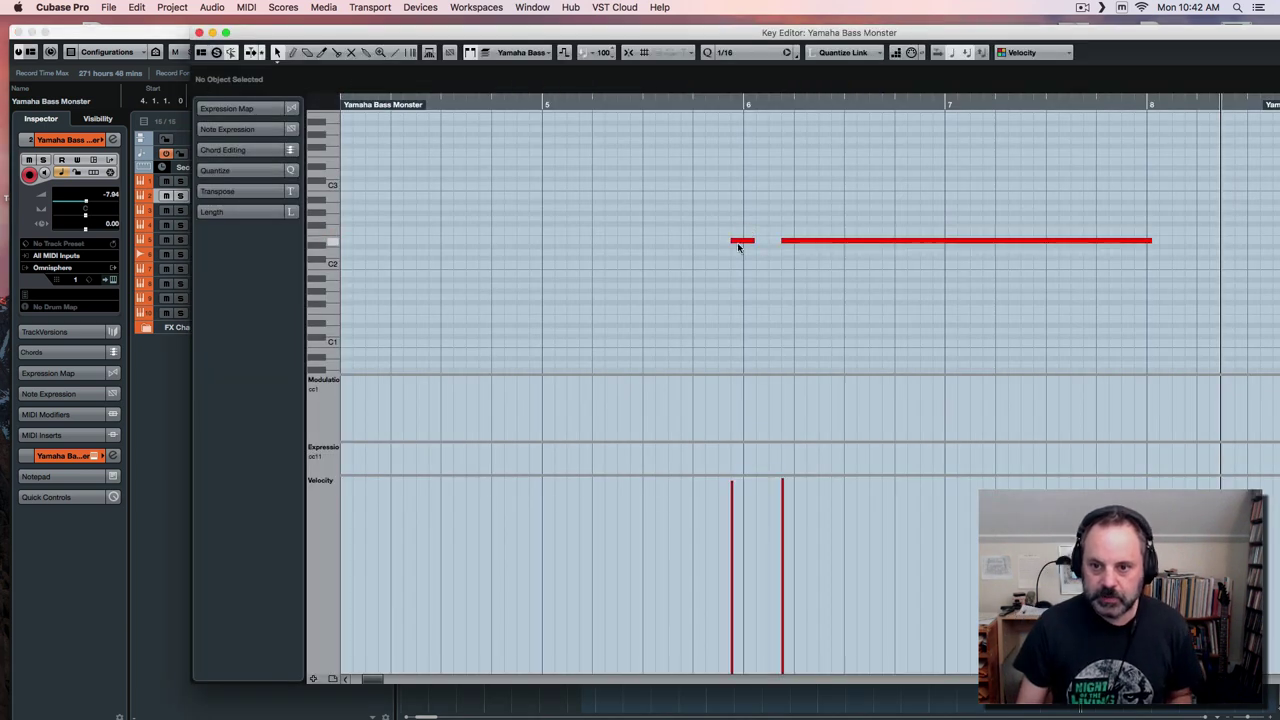
pyautogui.moveTo(738, 244); pyautogui.dragTo(752, 244)
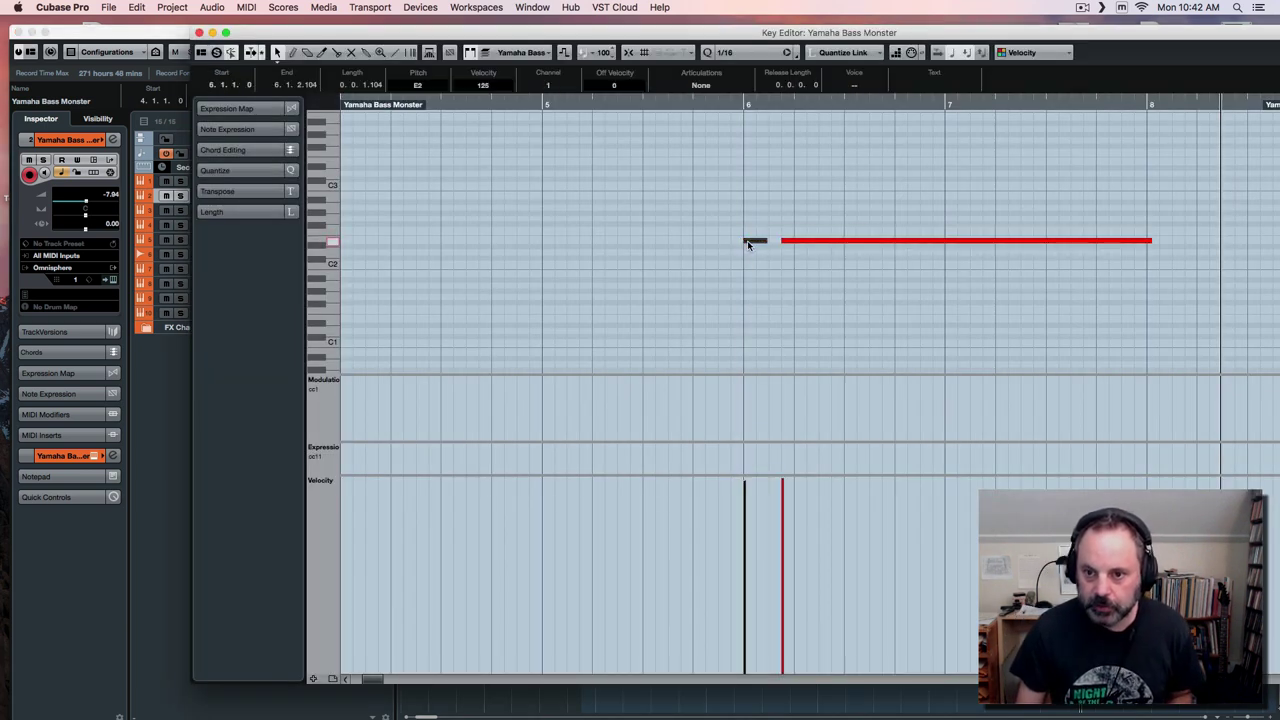
pyautogui.click(199, 33)
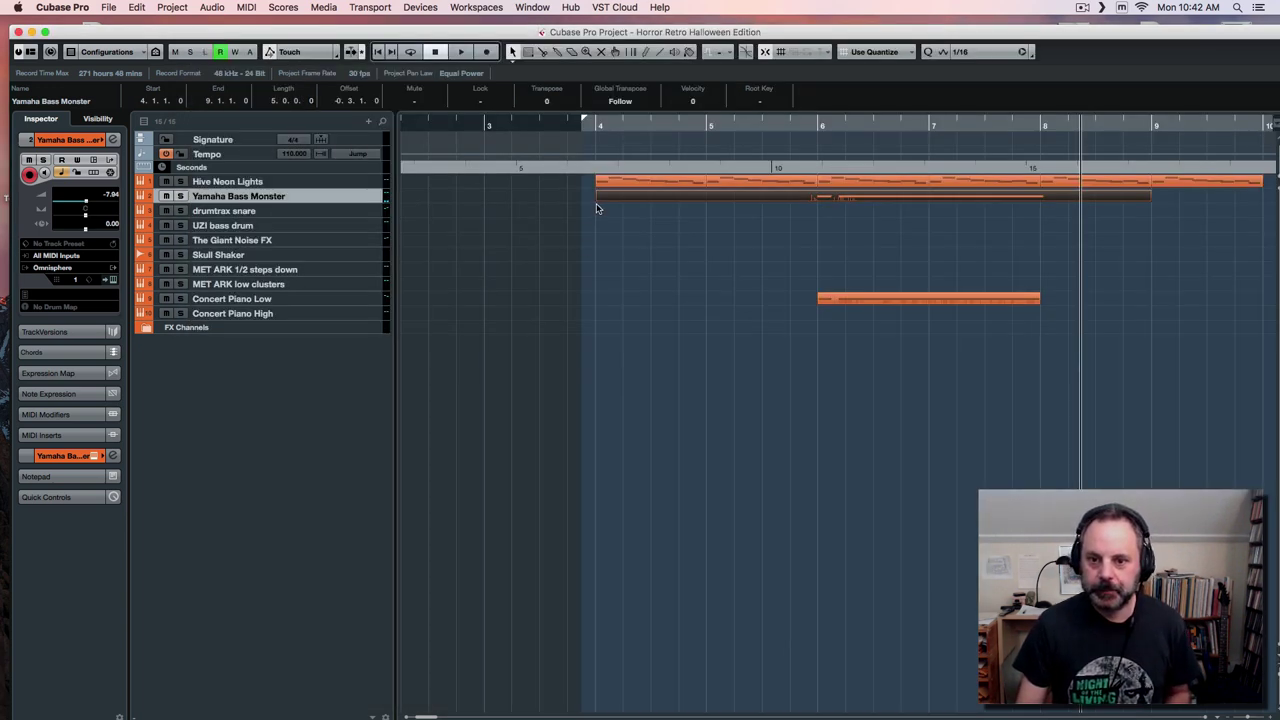
# Trim the Yamaha Bass Monster part to span bar 6 to bar 8 and place the playhead just before it.
pyautogui.moveTo(598, 200); pyautogui.dragTo(819, 212)
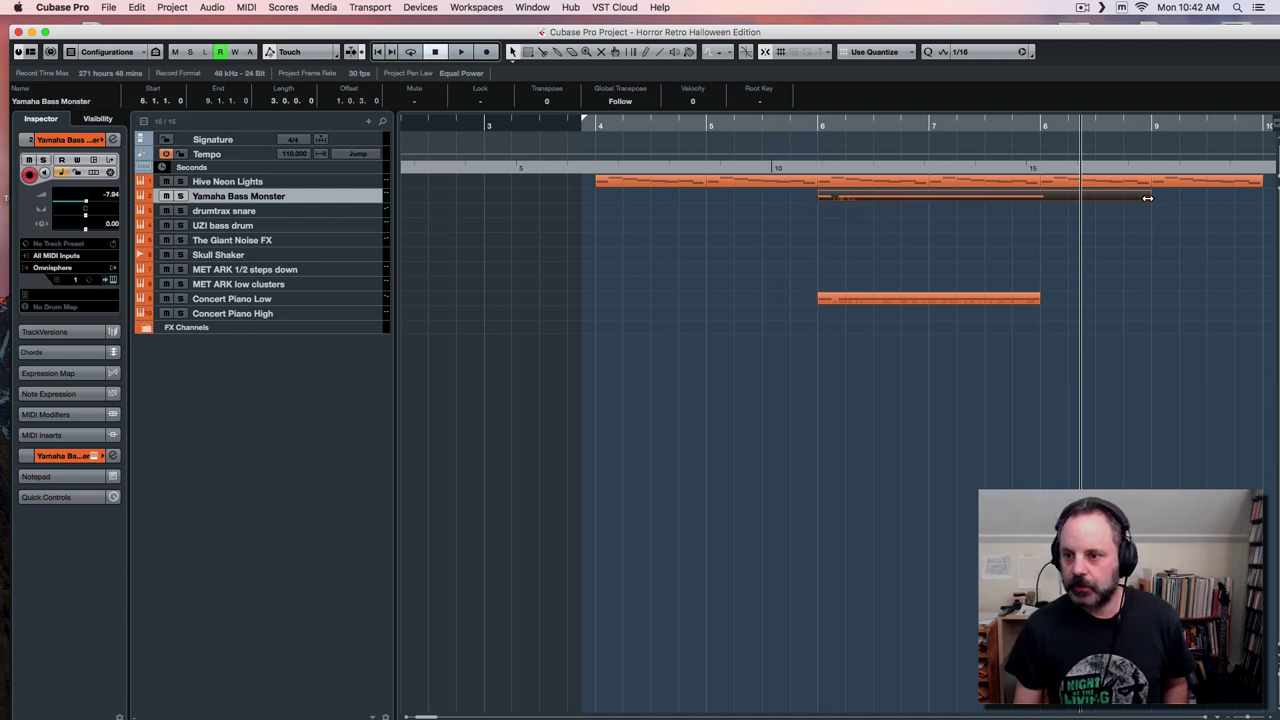
pyautogui.moveTo(1149, 196); pyautogui.dragTo(1040, 197)
pyautogui.click(797, 125)
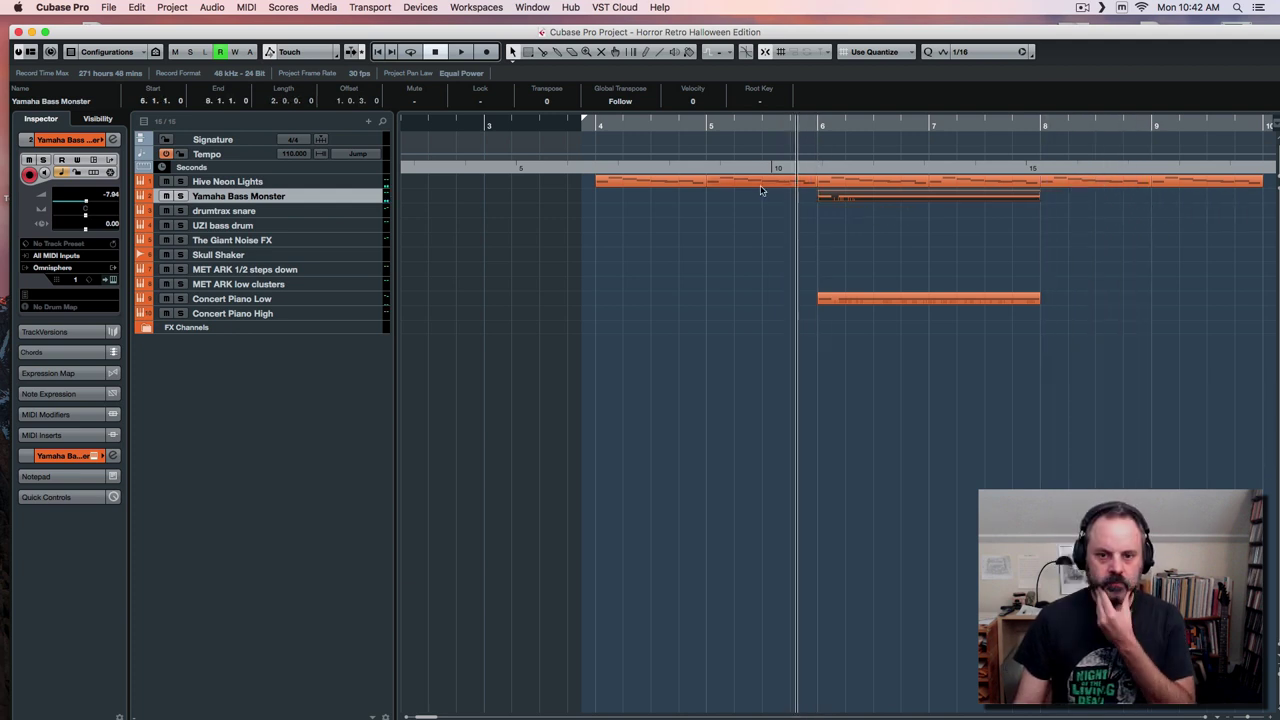
# Record a part on the UZI bass drum track from bar 5 to just past bar 8.
pyautogui.click(345, 228)
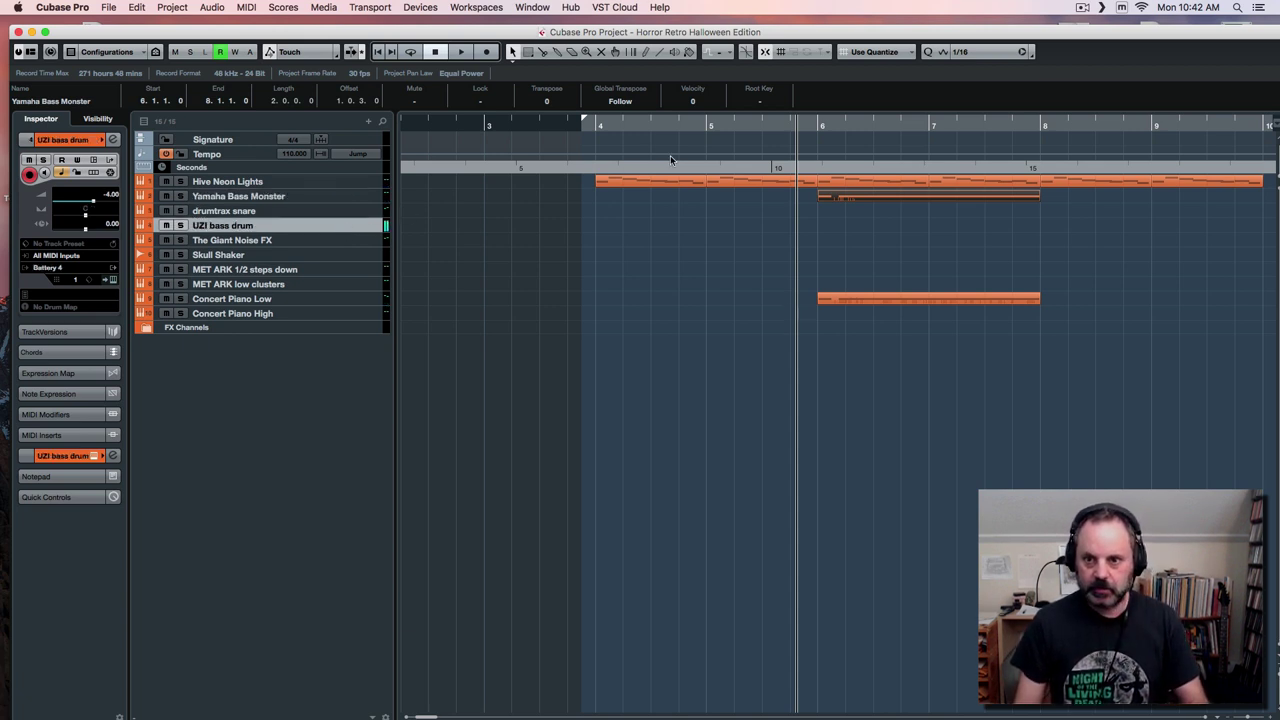
pyautogui.click(726, 121)
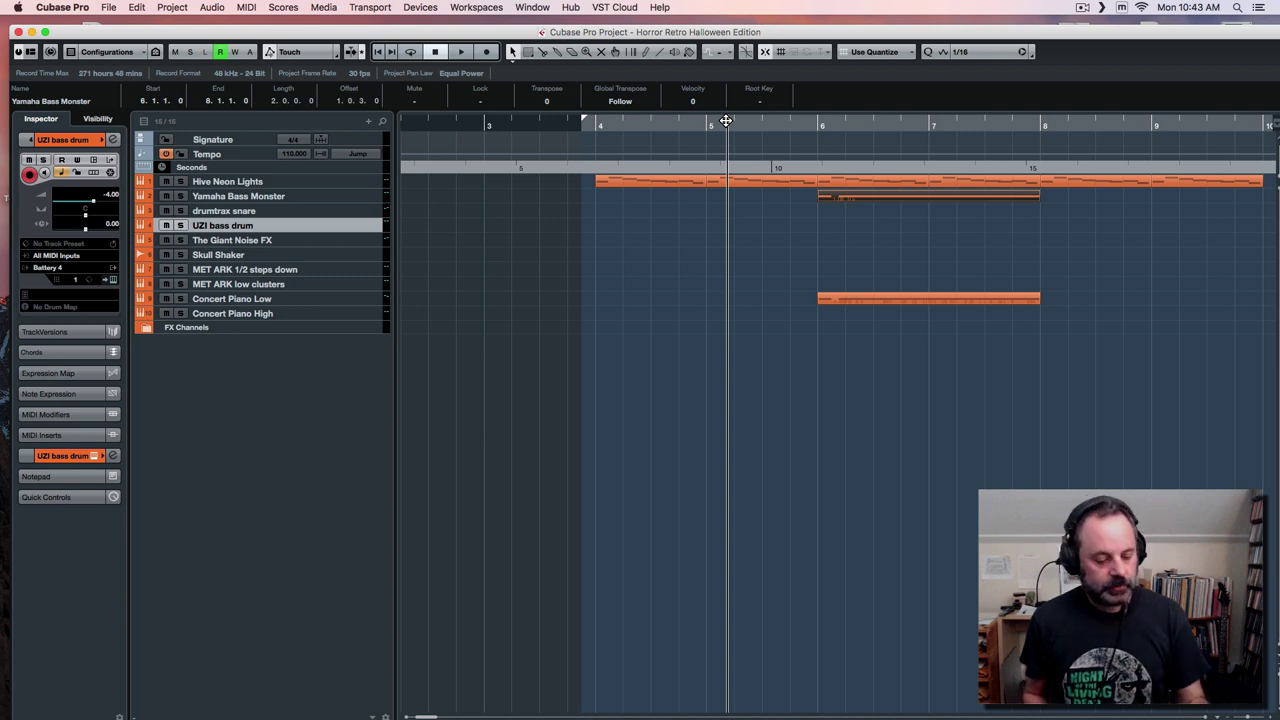
pyautogui.click(751, 124)
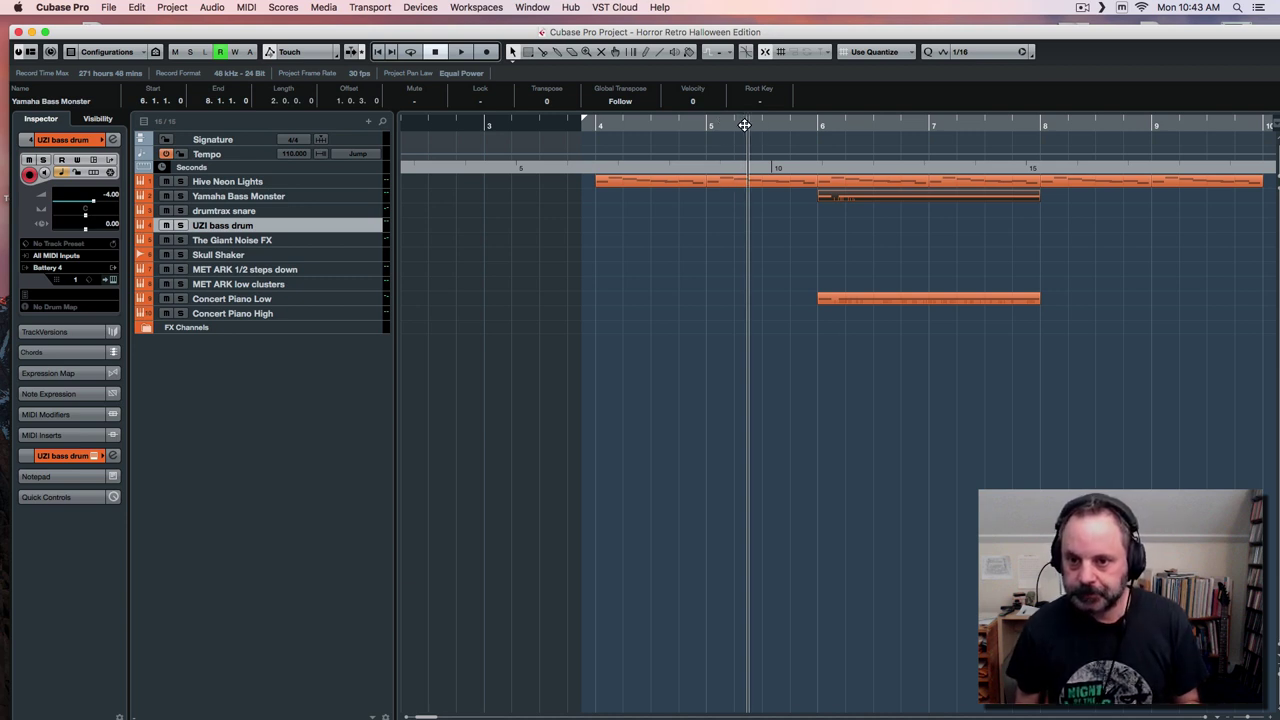
pyautogui.click(715, 123)
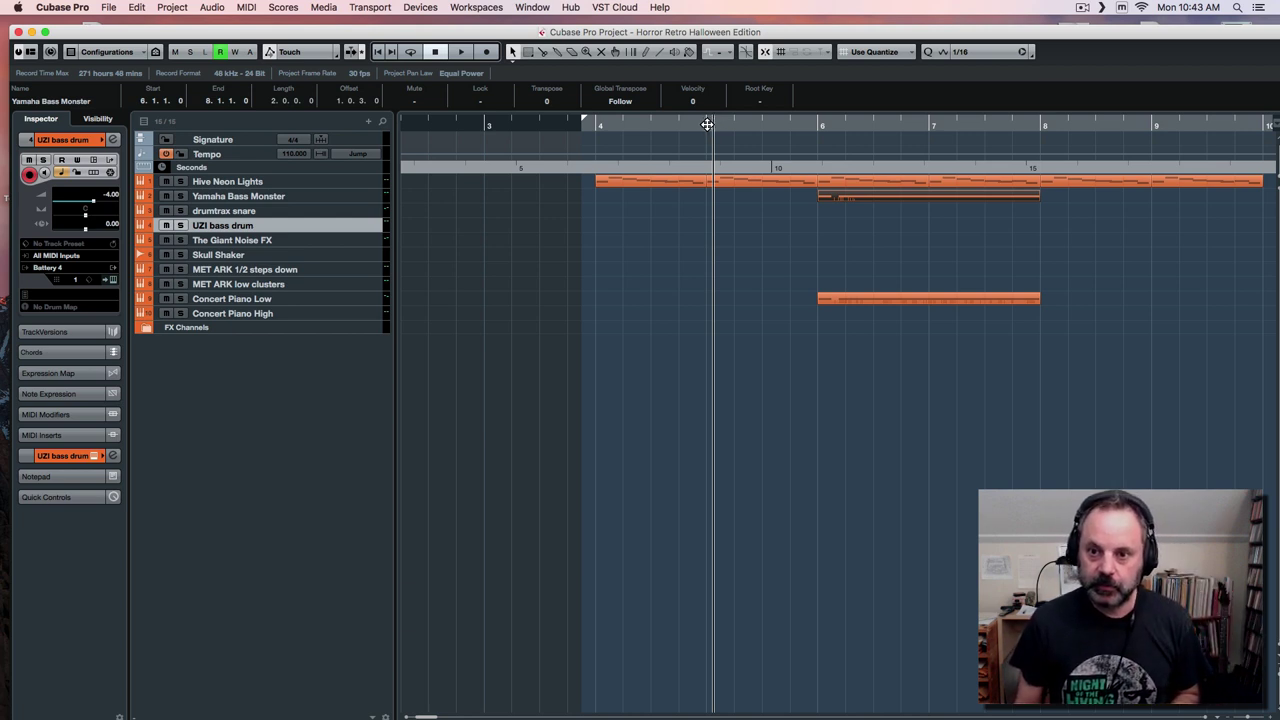
pyautogui.click(707, 124)
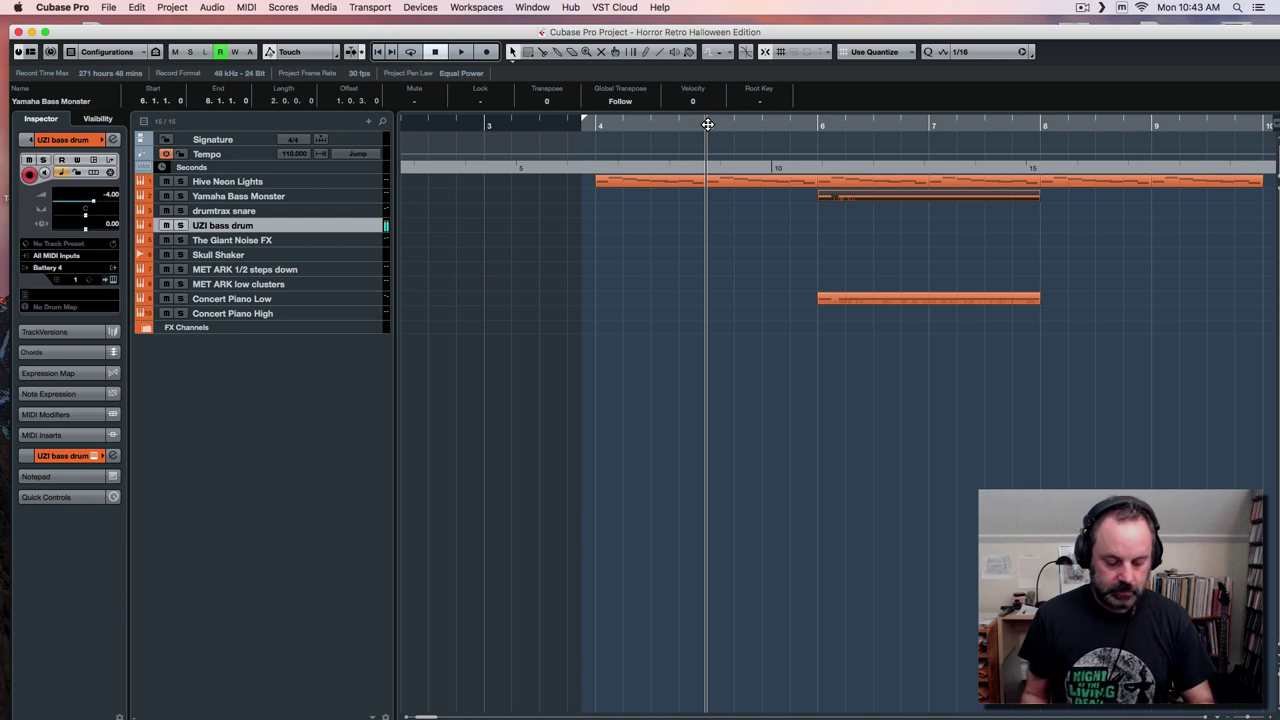
pyautogui.press('KP_Multiply')
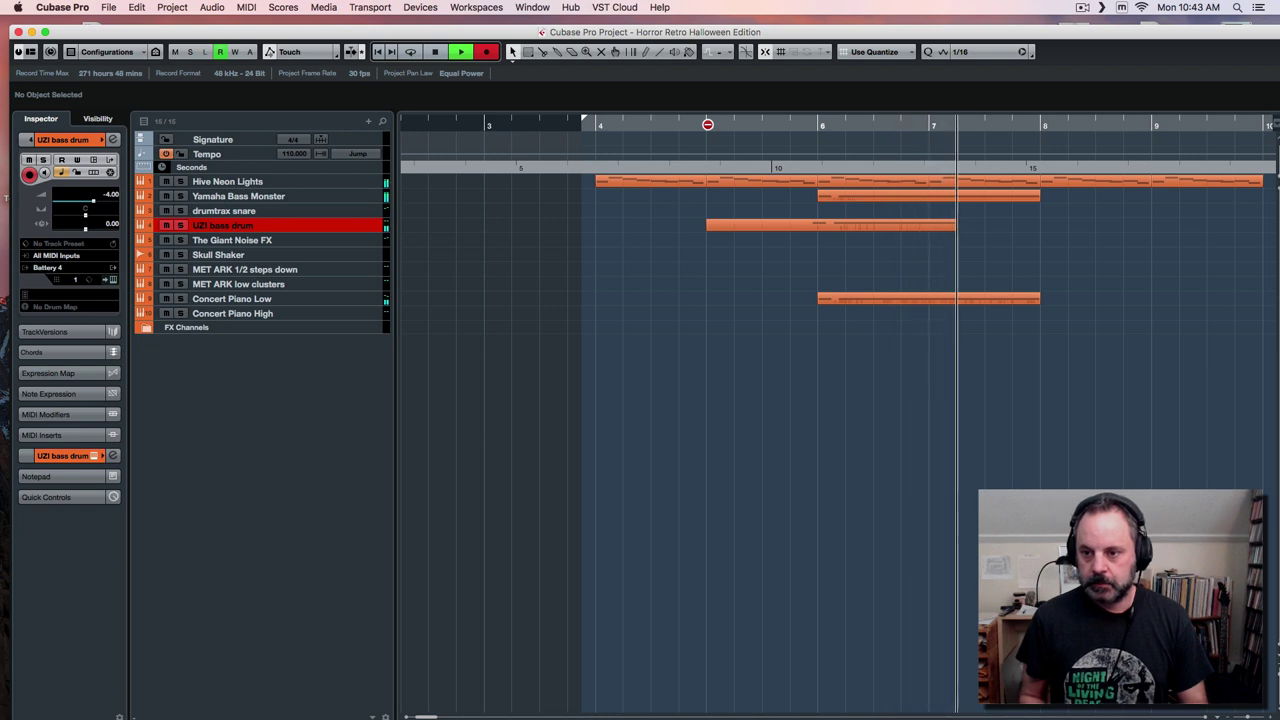
pyautogui.press('space')
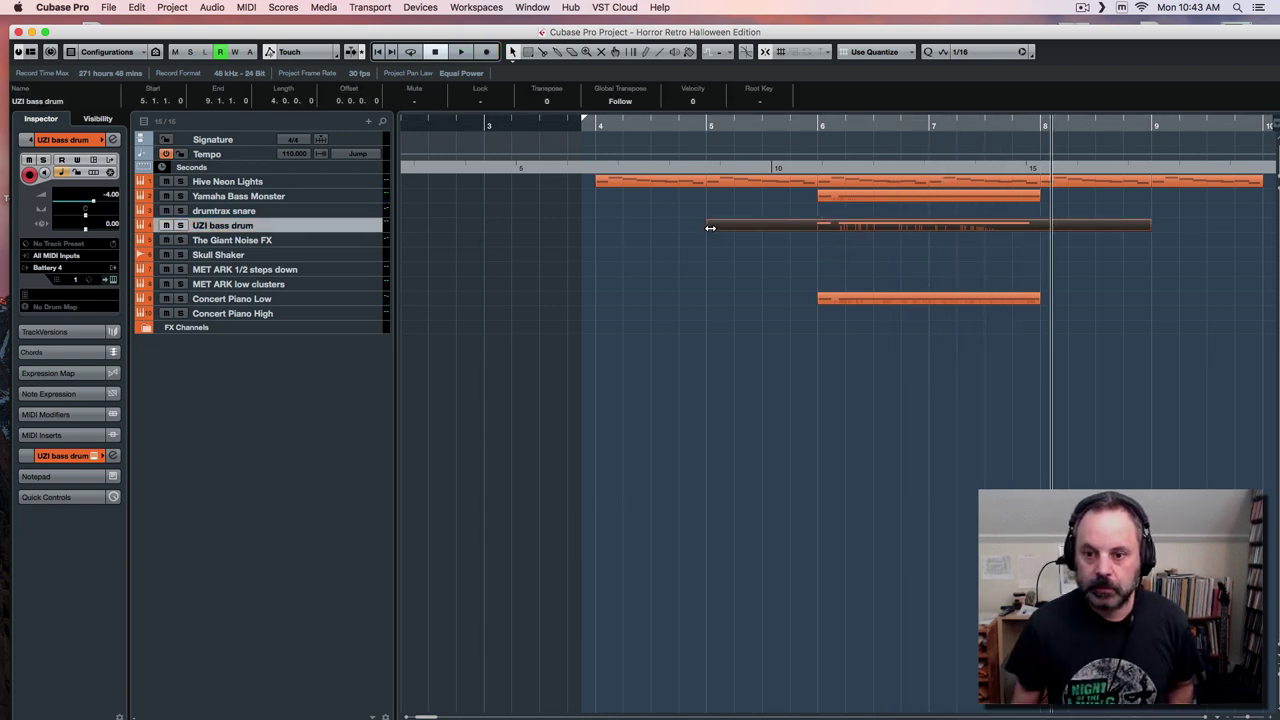
# Trim the UZI bass drum part to span bar 6 to bar 8 and audition it from just before bar 6.
pyautogui.moveTo(710, 228); pyautogui.dragTo(820, 240)
pyautogui.moveTo(1150, 229); pyautogui.dragTo(1040, 232)
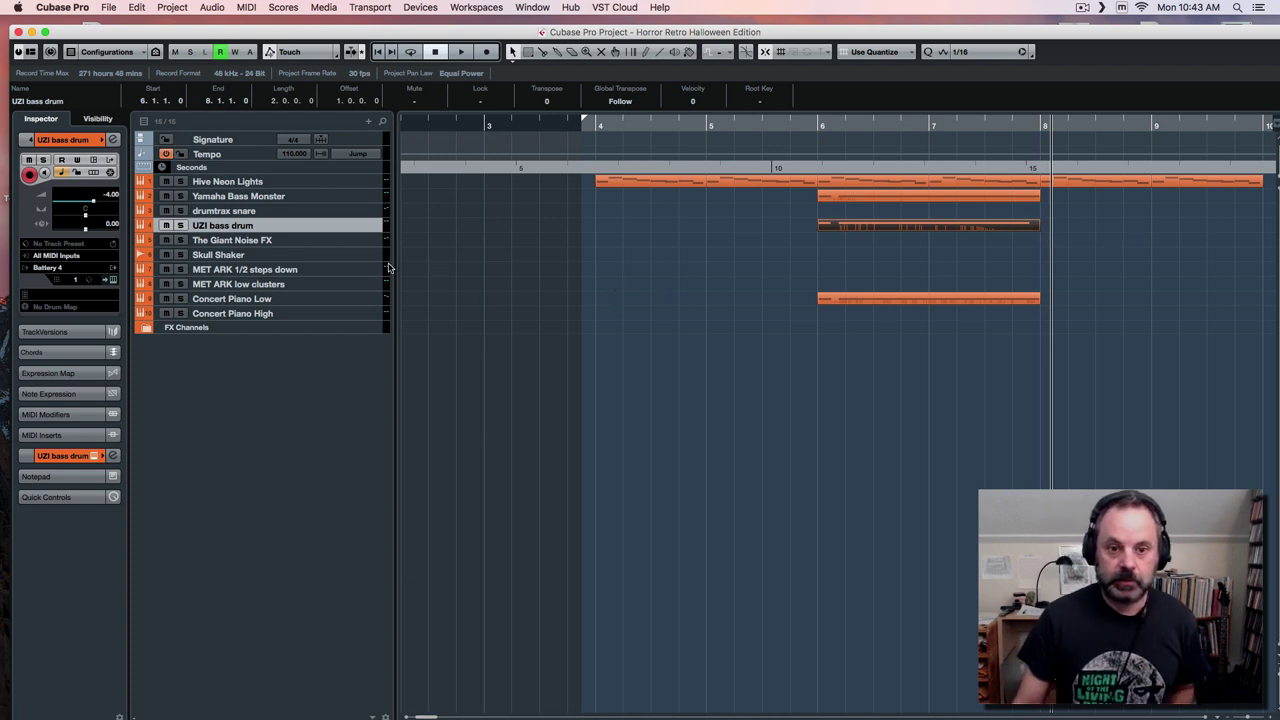
pyautogui.click(800, 128)
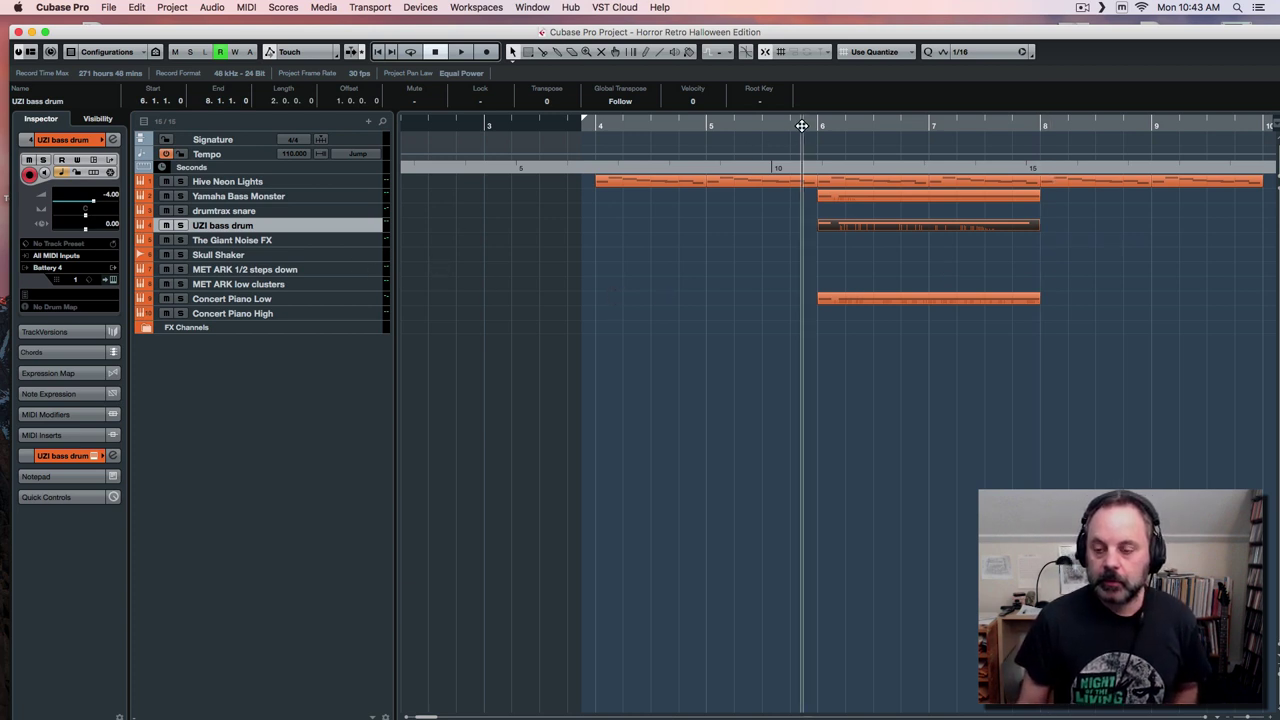
pyautogui.press('space')
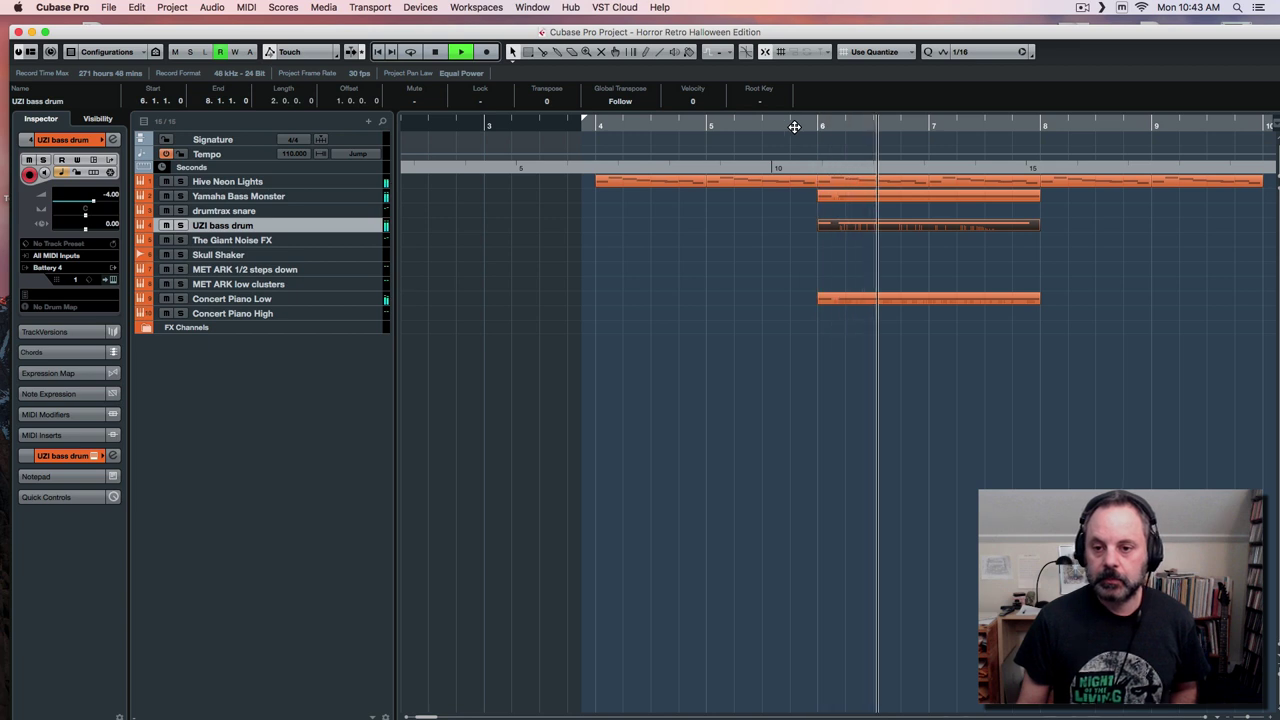
pyautogui.press('space')
pyautogui.click(553, 124)
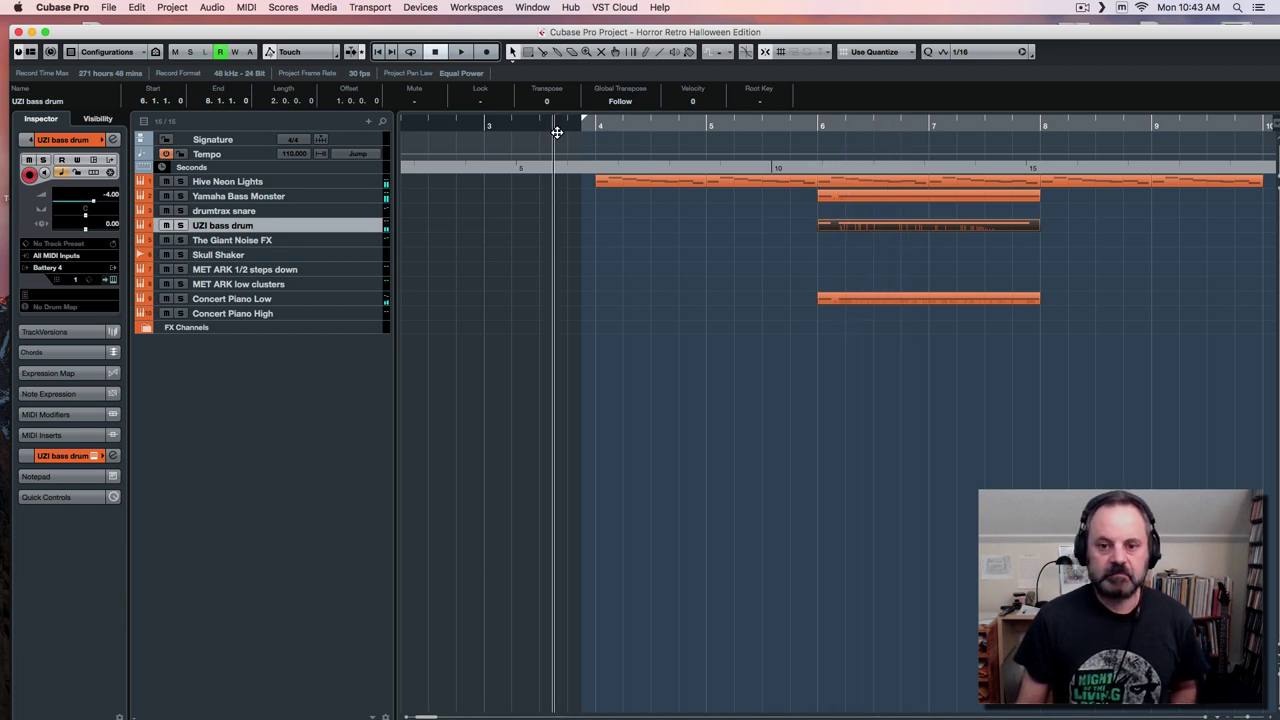
# Record a part on The Giant Noise FX track from just after bar 5 to nearly bar 8.
pyautogui.click(339, 244)
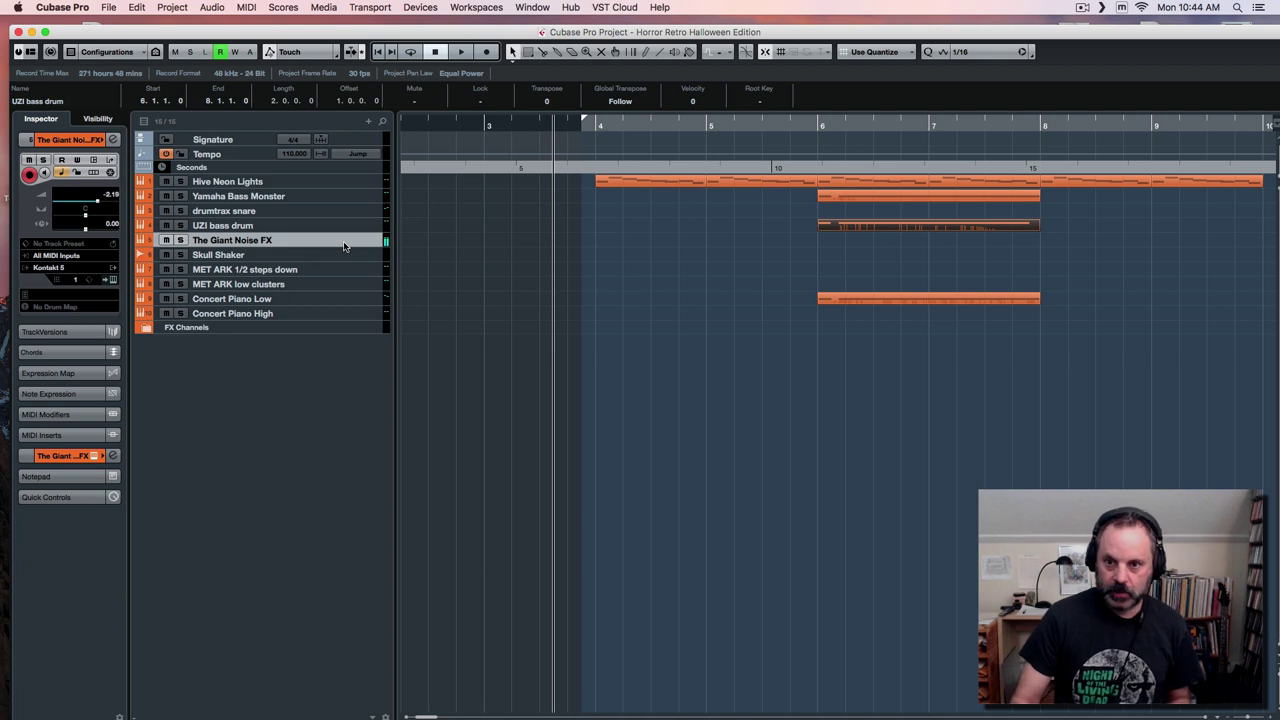
pyautogui.click(728, 123)
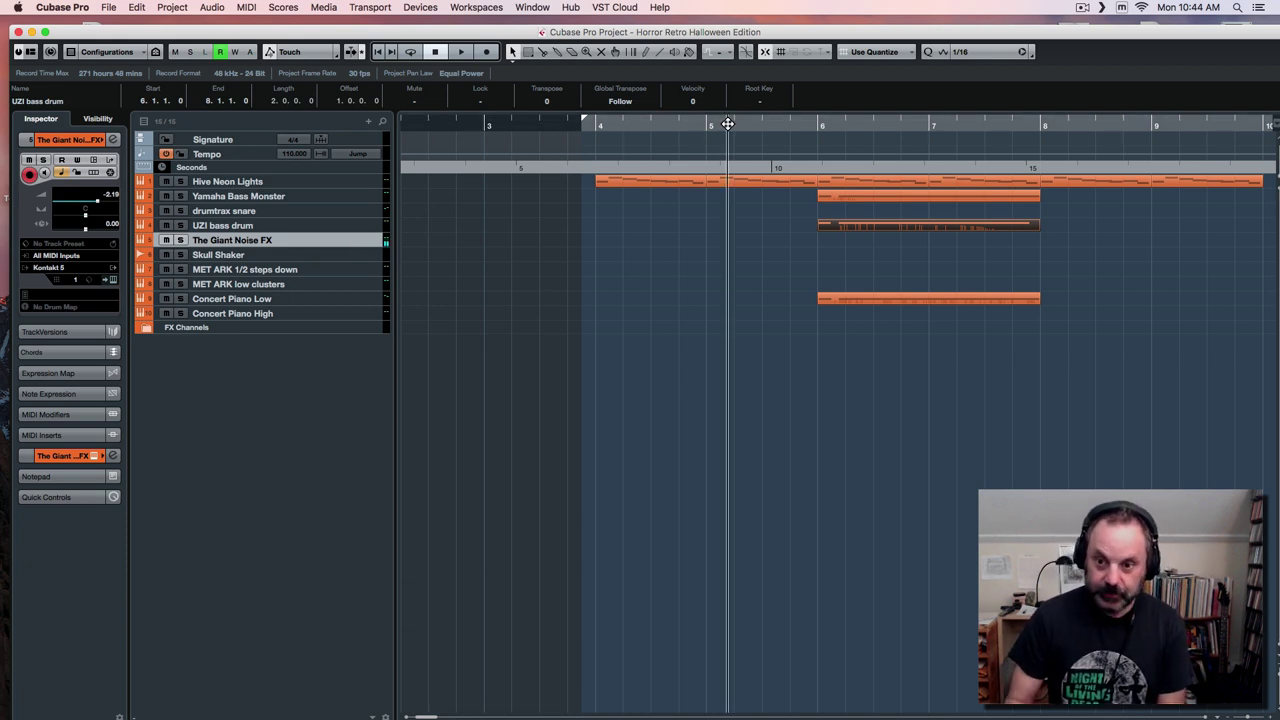
pyautogui.press('KP_Multiply')
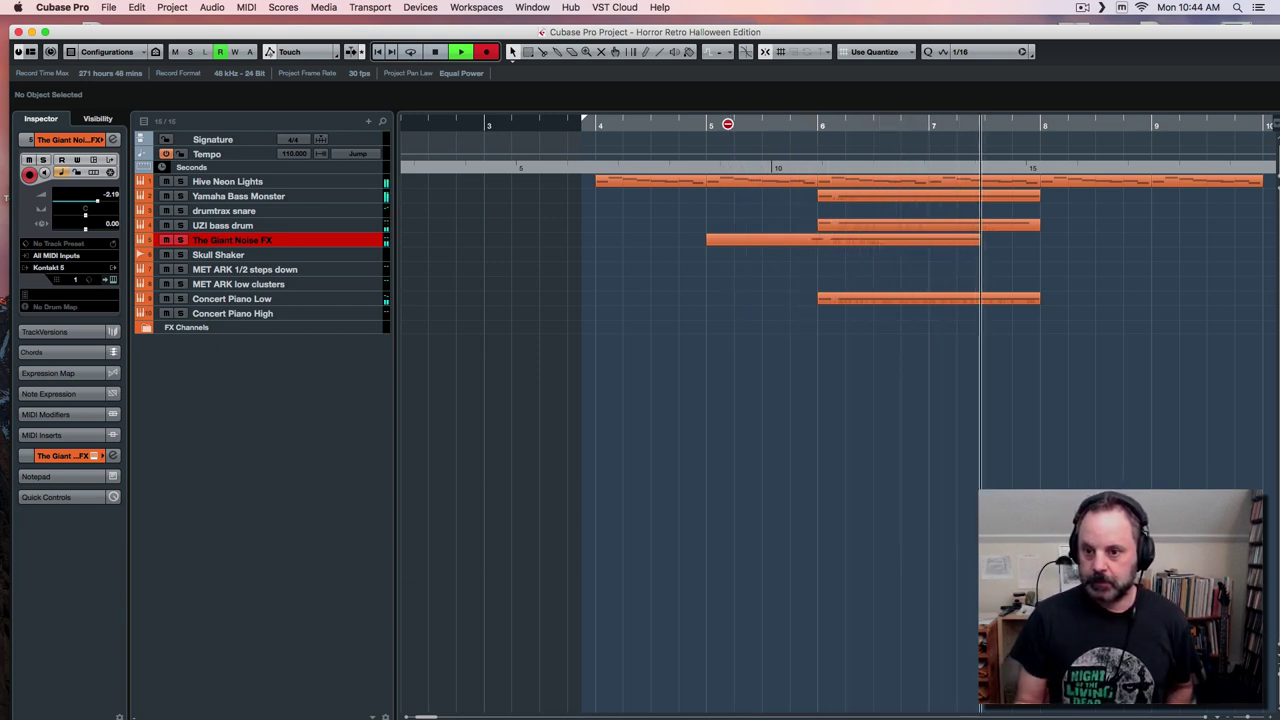
pyautogui.press('space')
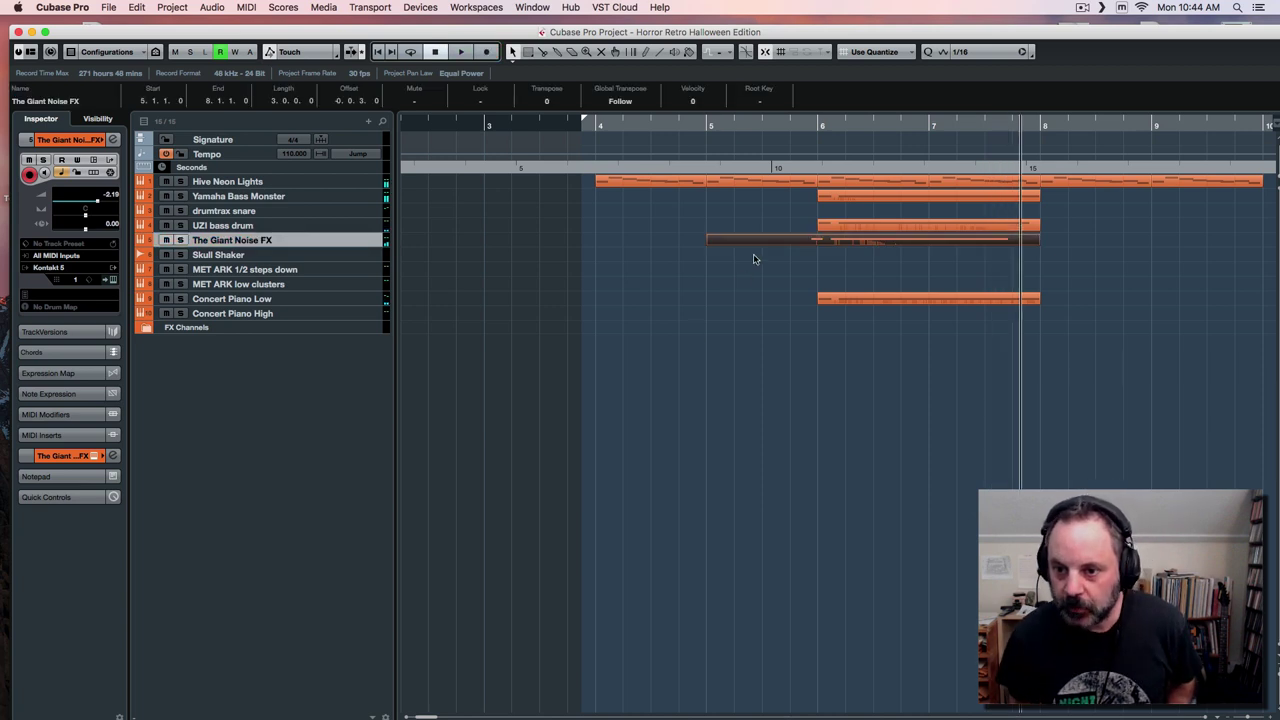
# In the Key Editor, shift The Giant Noise FX notes so the first one starts at bar 6, then close the editor.
pyautogui.doubleClick(827, 245)
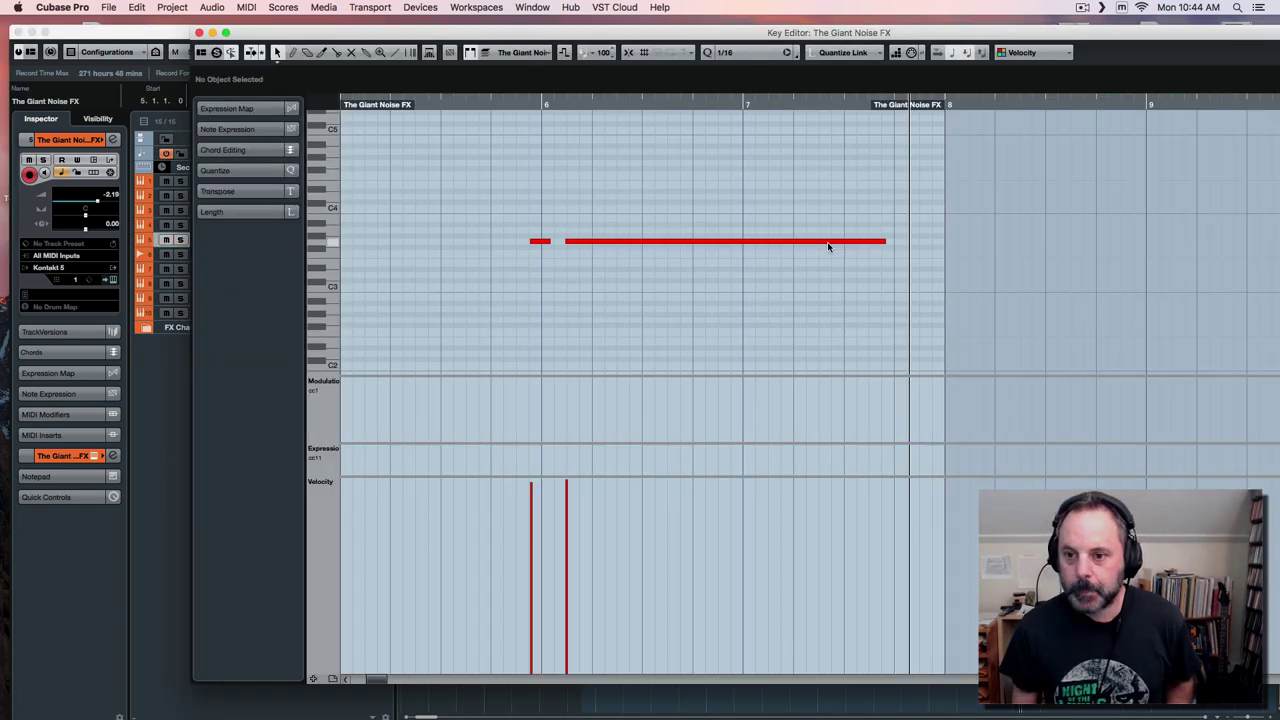
pyautogui.click(507, 261)
pyautogui.click(199, 33)
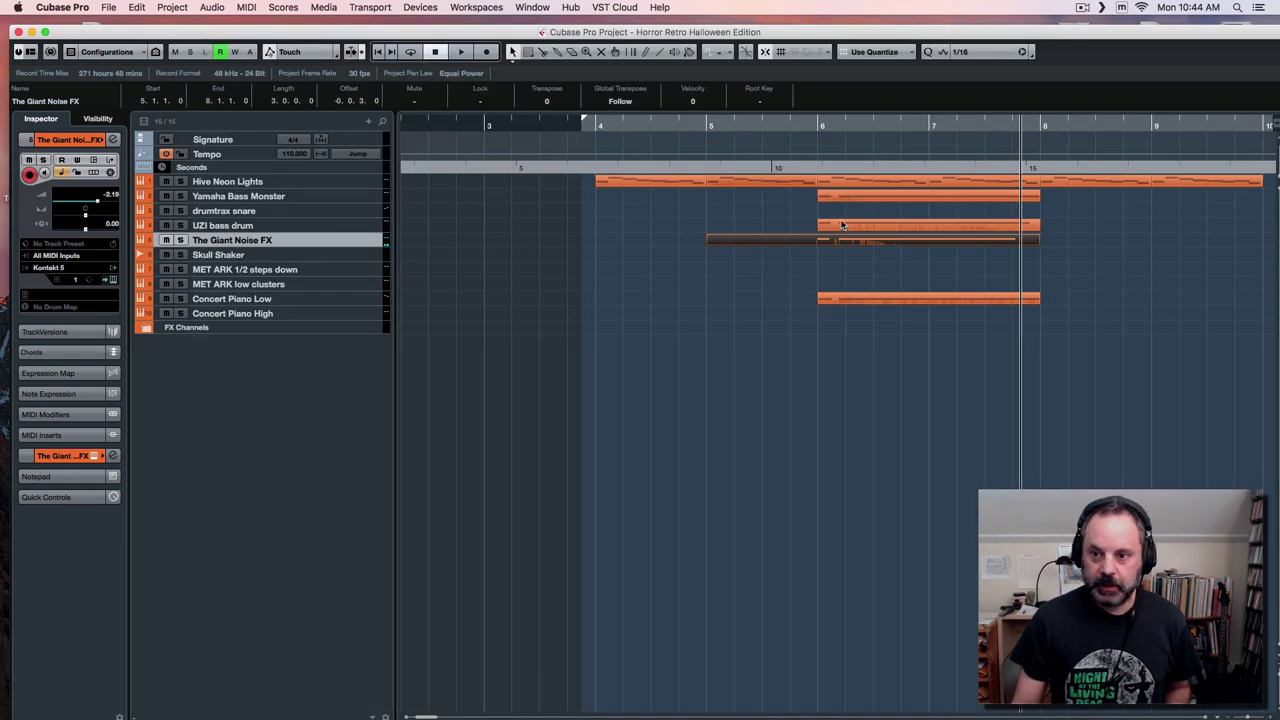
# Trim the start of The Giant Noise FX part to bar 6 and play the arrangement from just before it to past bar 9.
pyautogui.moveTo(708, 240); pyautogui.dragTo(820, 240)
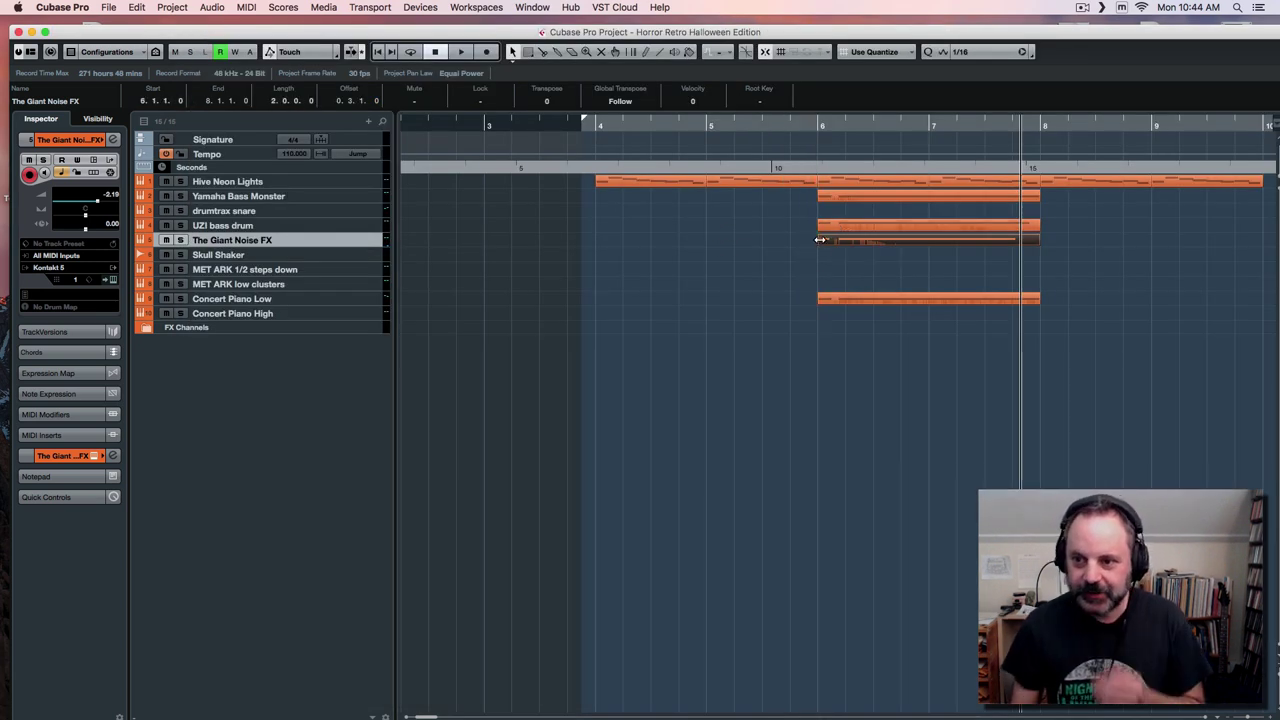
pyautogui.click(796, 124)
pyautogui.press('space')
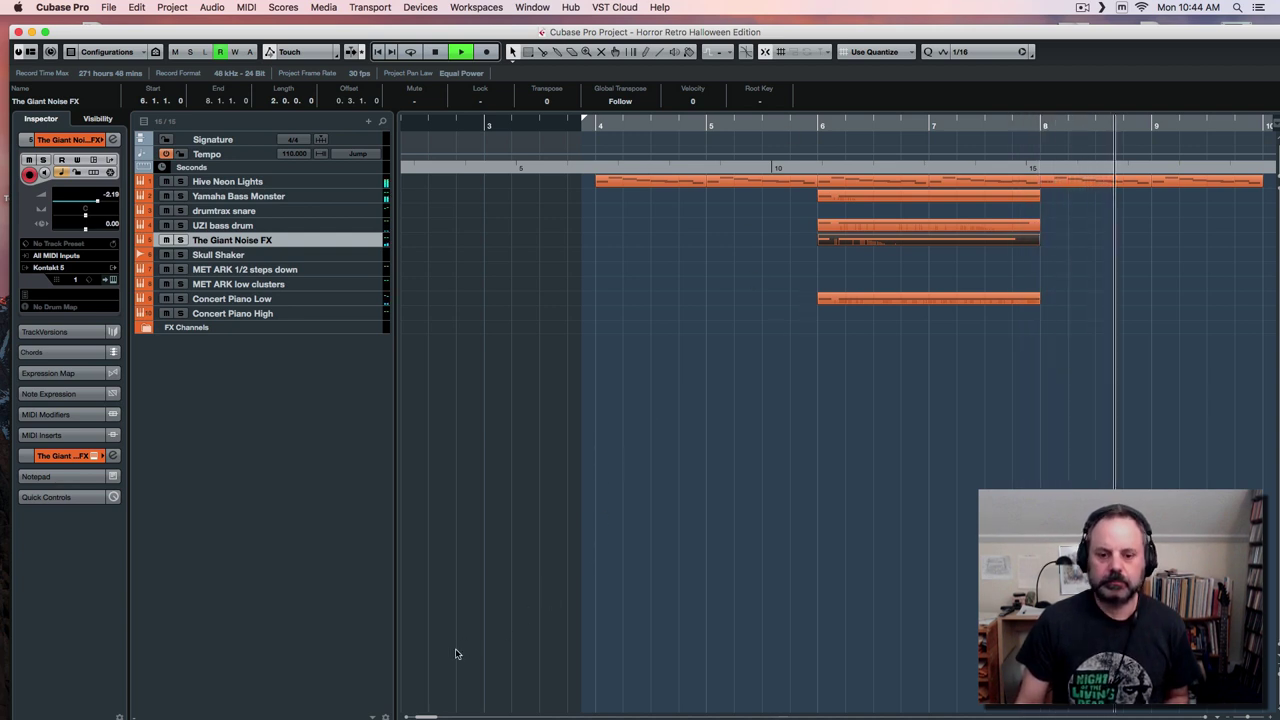
pyautogui.moveTo(434, 717); pyautogui.dragTo(445, 717)
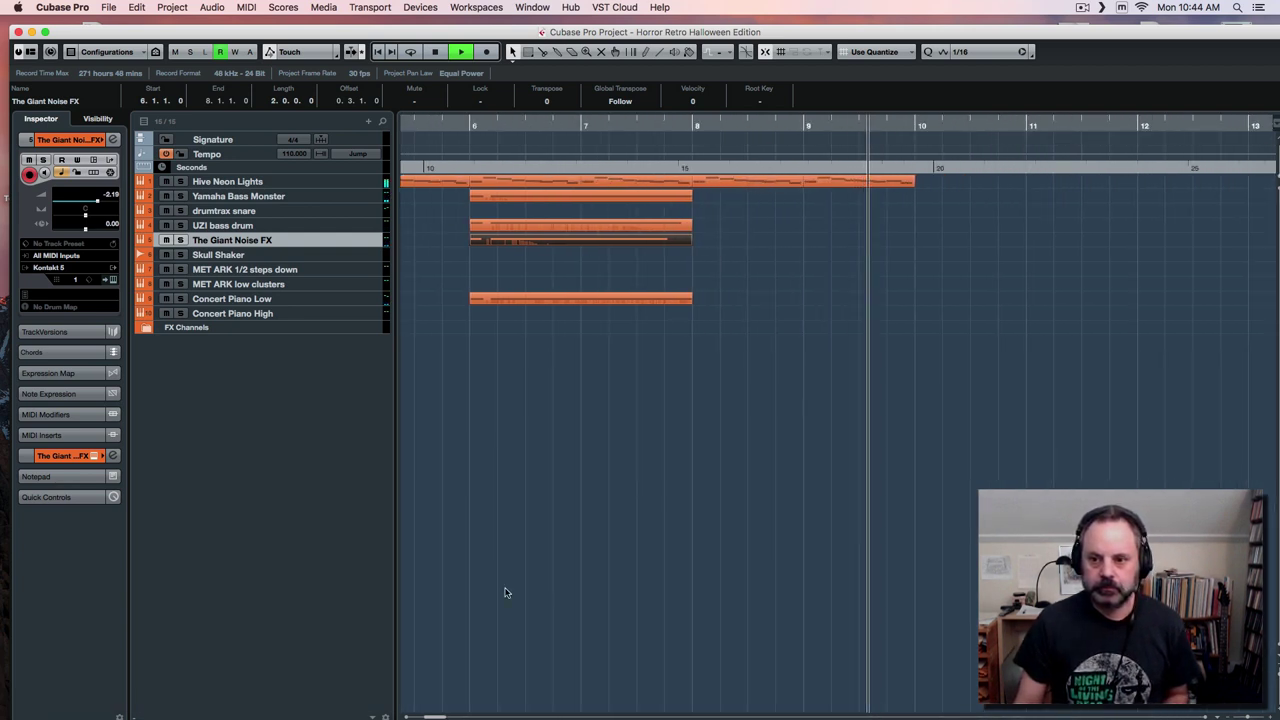
pyautogui.press('space')
# Duplicate the Hive Neon Lights parts at bars 8 and 9 so the pattern extends to bar 12.
pyautogui.moveTo(771, 220); pyautogui.dragTo(820, 178)
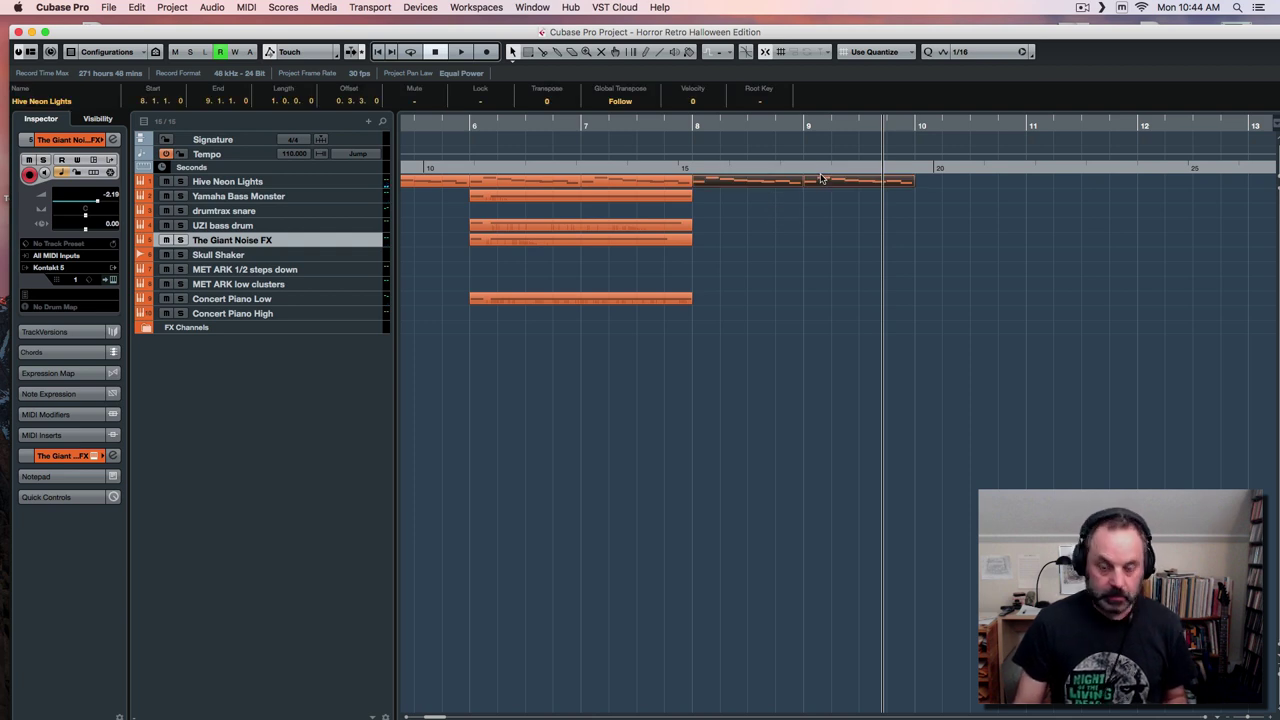
pyautogui.press('super+d')
# Duplicate the bass, UZI drum, Giant Noise FX and Concert Piano Low parts, move the copies to bar 10, and play the result.
pyautogui.moveTo(448, 190); pyautogui.dragTo(560, 321)
pyautogui.press('super+d')
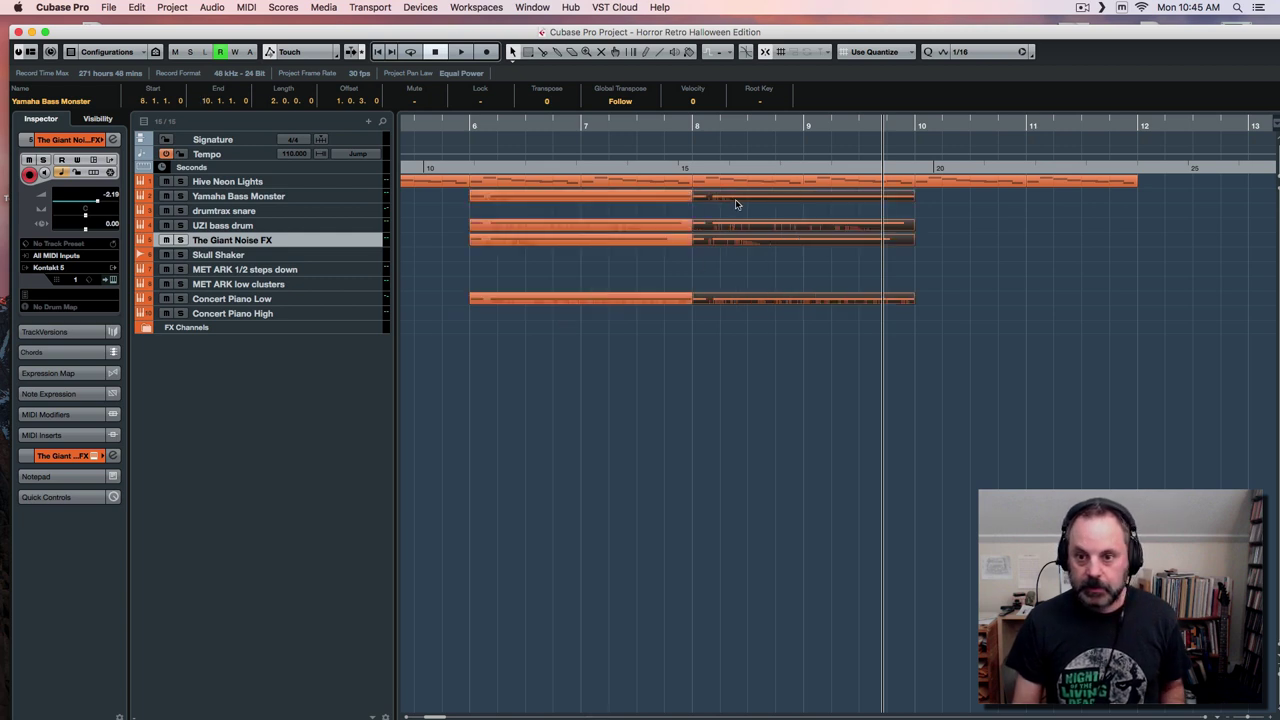
pyautogui.moveTo(733, 202); pyautogui.dragTo(953, 200)
pyautogui.press('space')
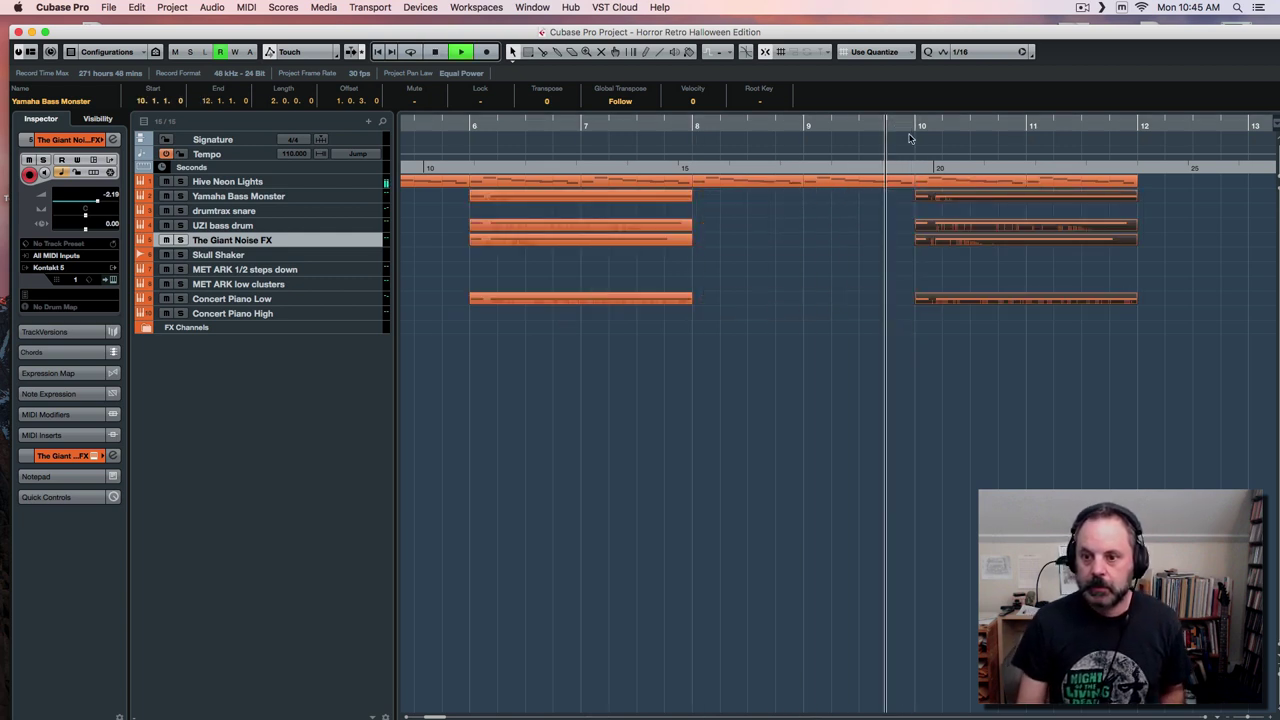
pyautogui.click(458, 122)
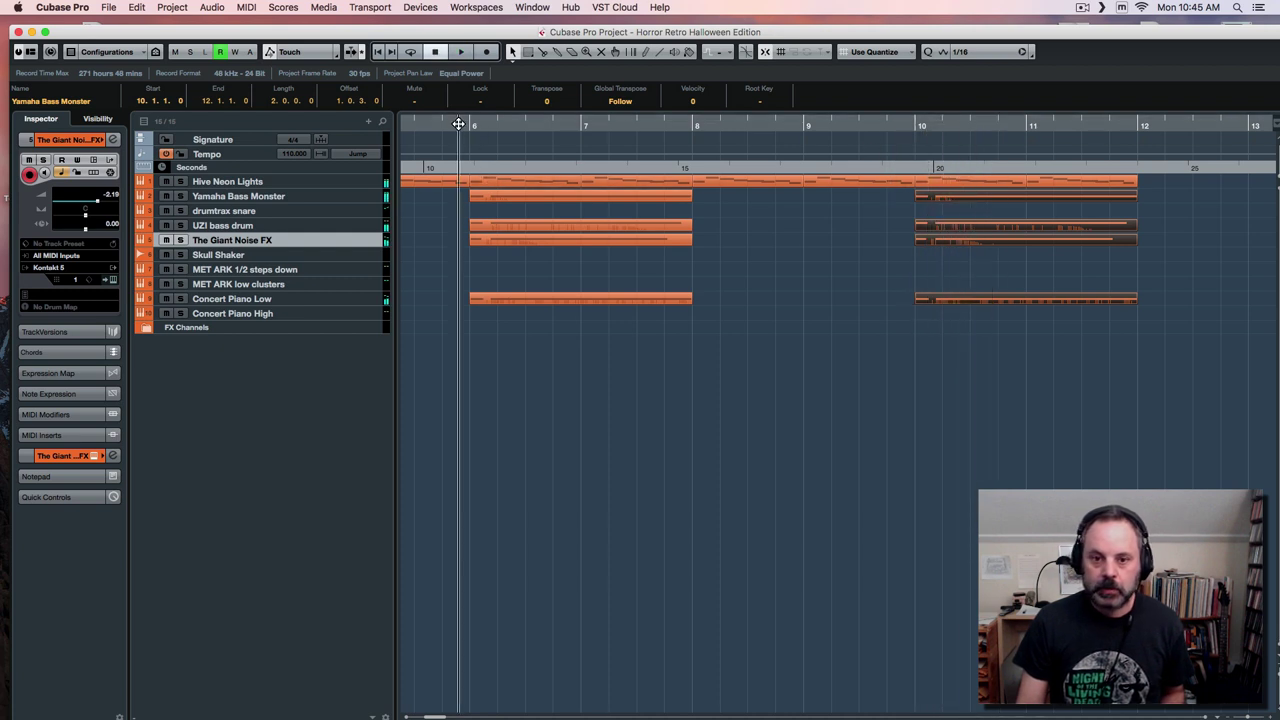
# Record a MET ARK low clusters part from before bar 6 and open it in the Key Editor.
pyautogui.click(312, 287)
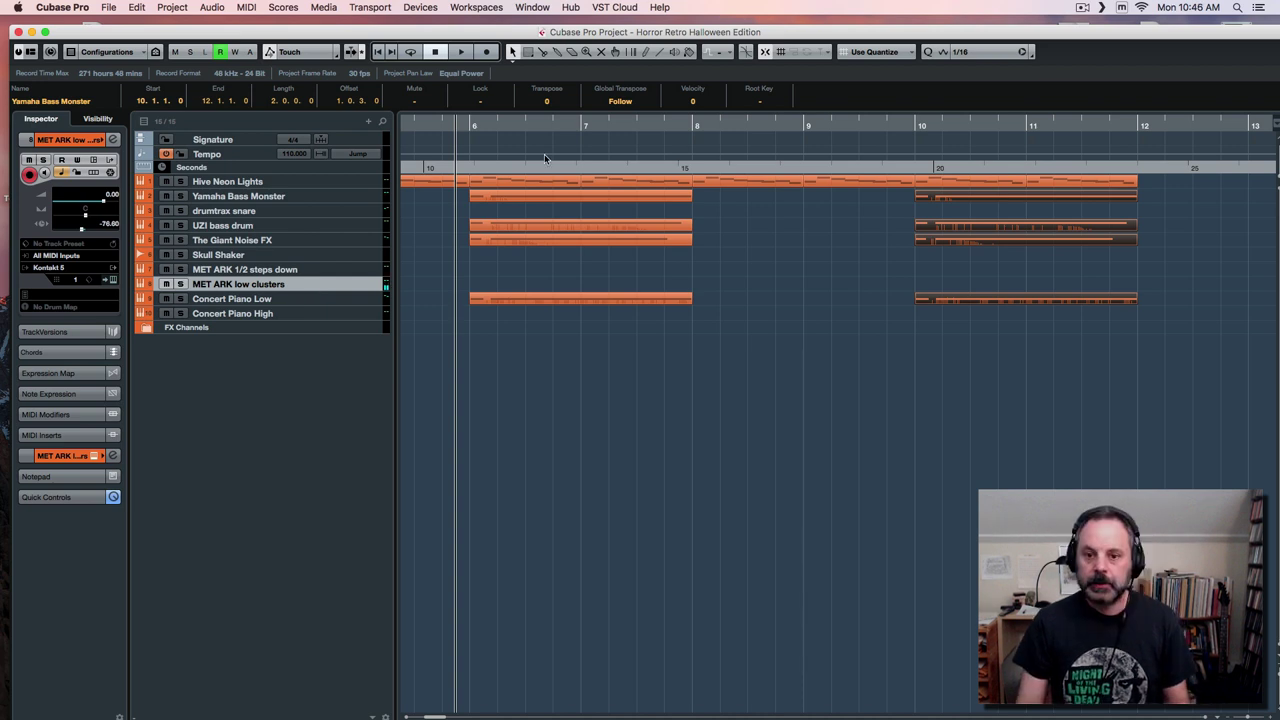
pyautogui.moveTo(450, 125); pyautogui.dragTo(424, 124)
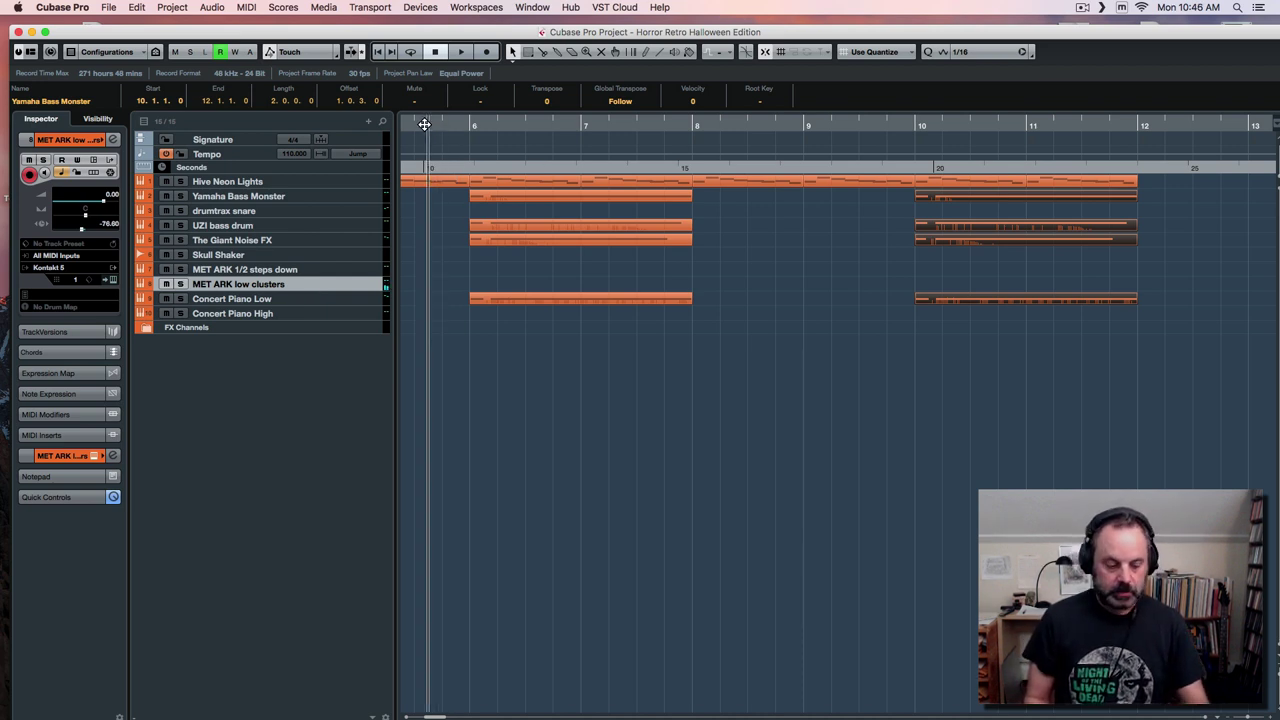
pyautogui.press('KP_Multiply')
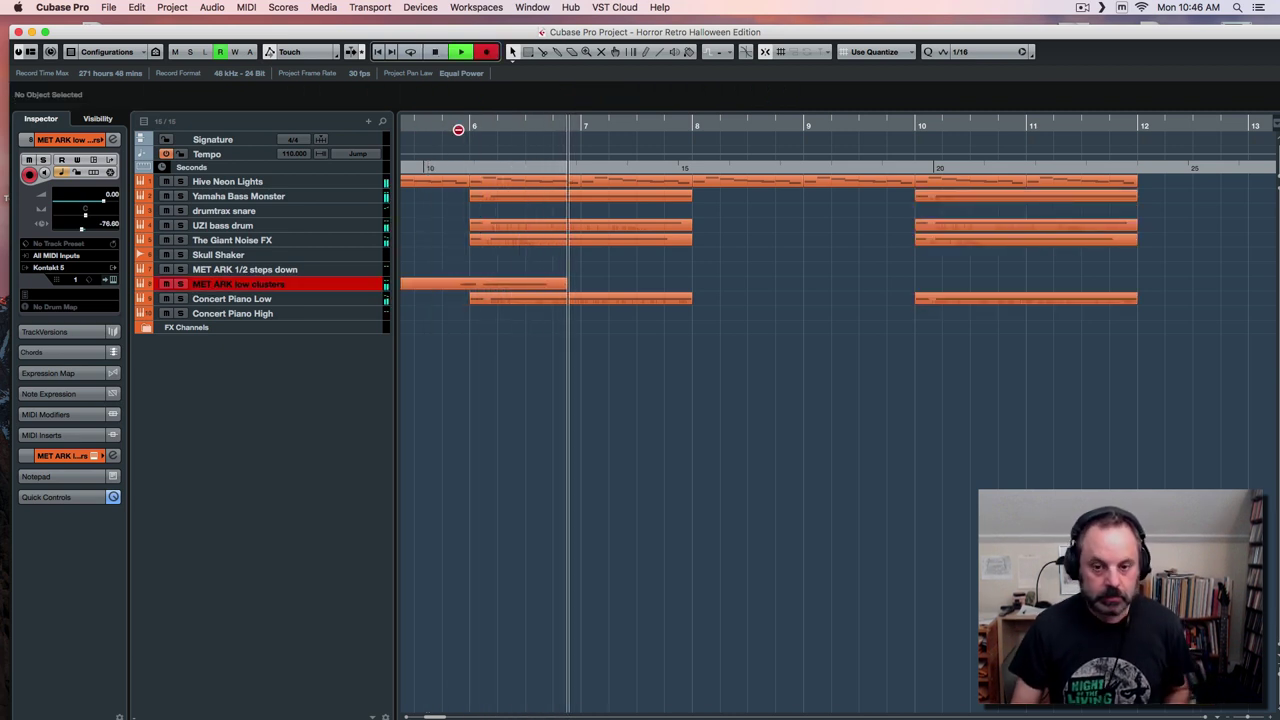
pyautogui.press('space')
pyautogui.doubleClick(527, 285)
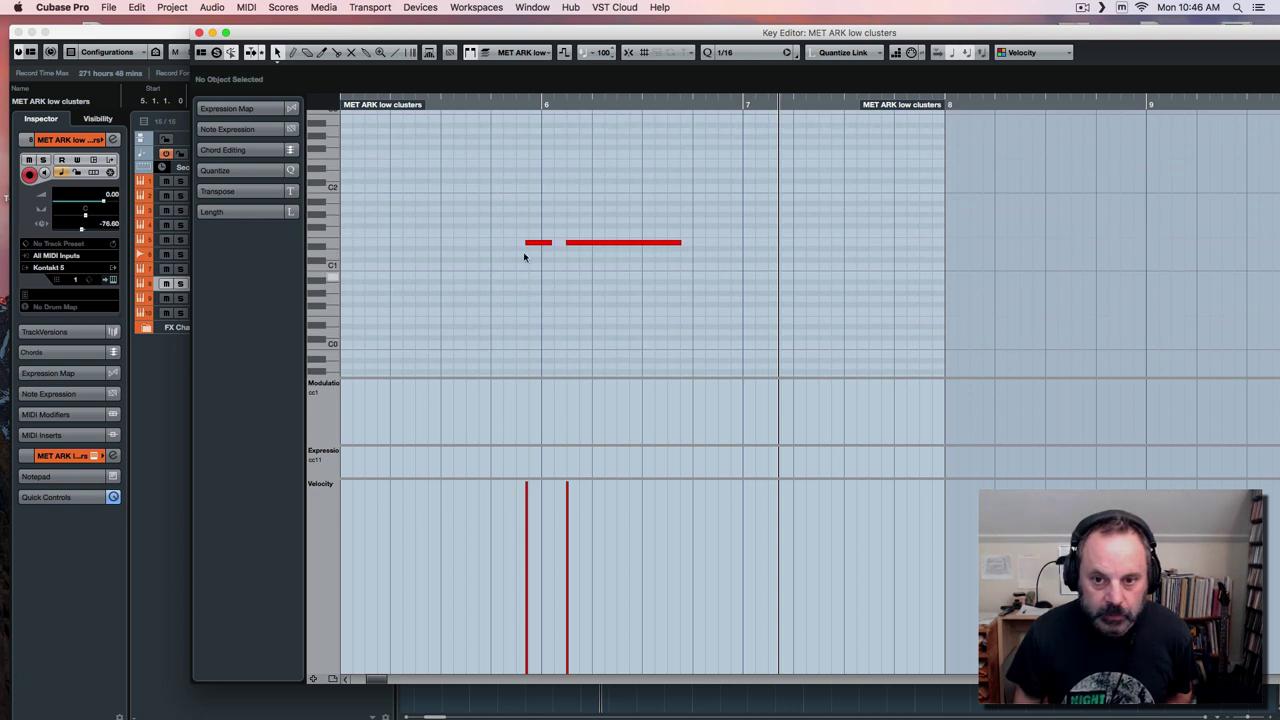
# Align the recorded MET ARK low clusters notes with bar 6 and play the arrangement from just before it.
pyautogui.moveTo(514, 231); pyautogui.dragTo(608, 256)
pyautogui.click(199, 33)
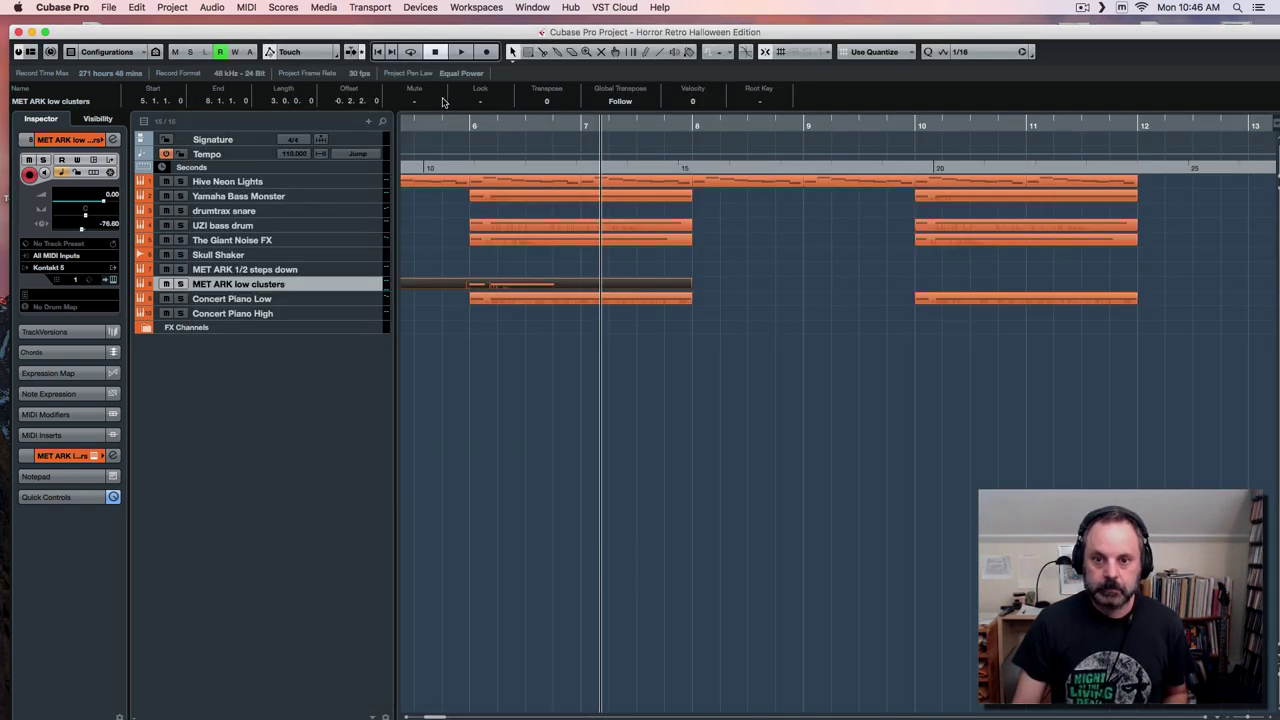
pyautogui.click(451, 122)
pyautogui.press('space')
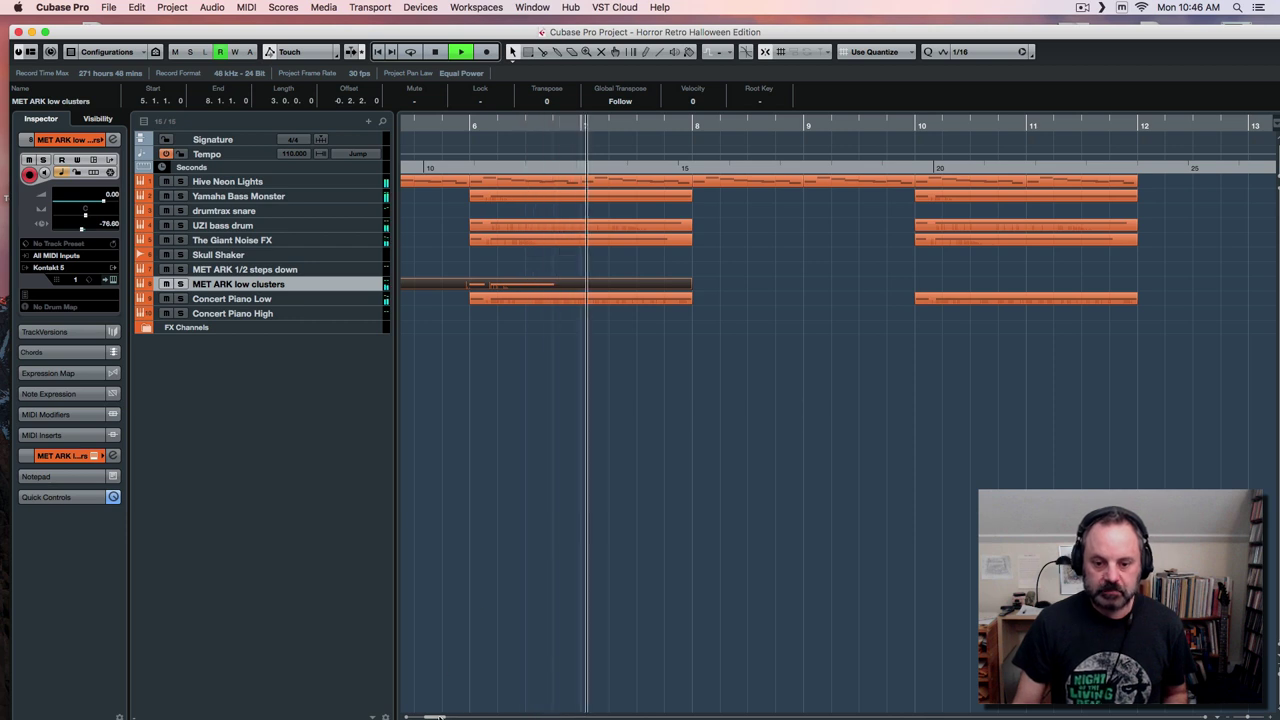
# Trim the start of the MET ARK low clusters part to bar 6 and place a duplicate of it at bar 10.
pyautogui.moveTo(438, 717); pyautogui.dragTo(432, 717)
pyautogui.moveTo(644, 284); pyautogui.dragTo(755, 284)
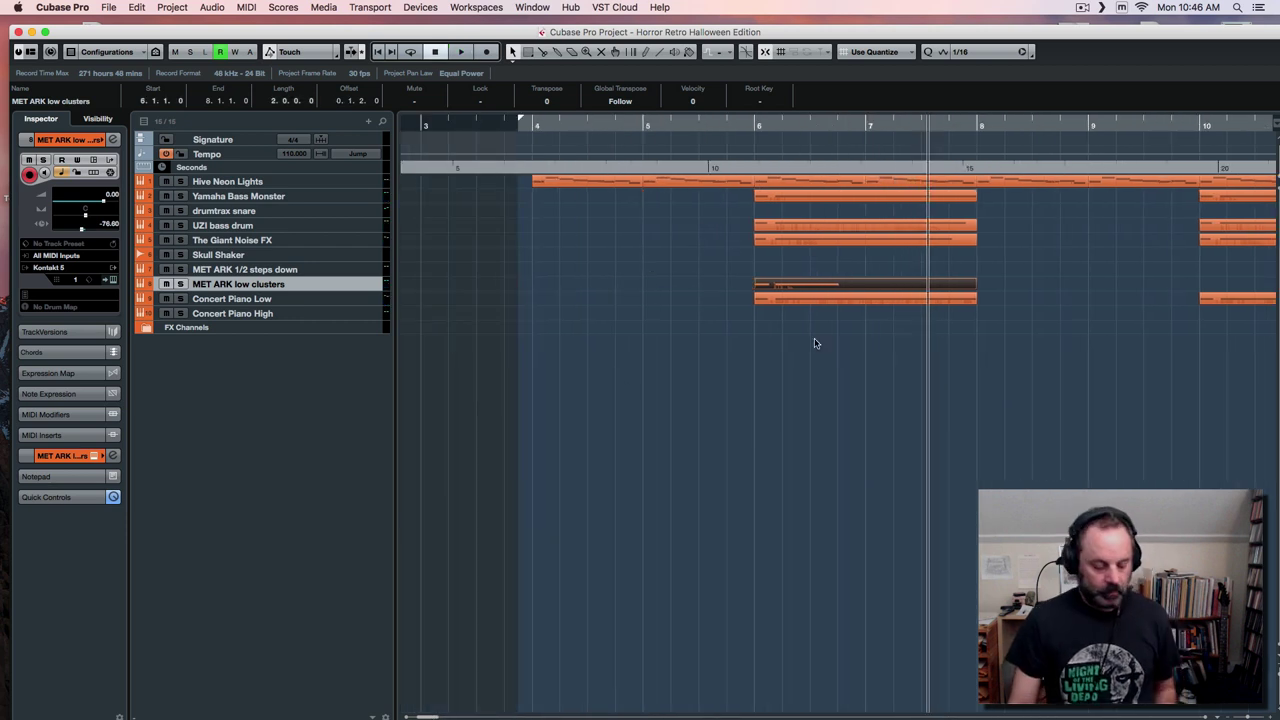
pyautogui.press('super+d')
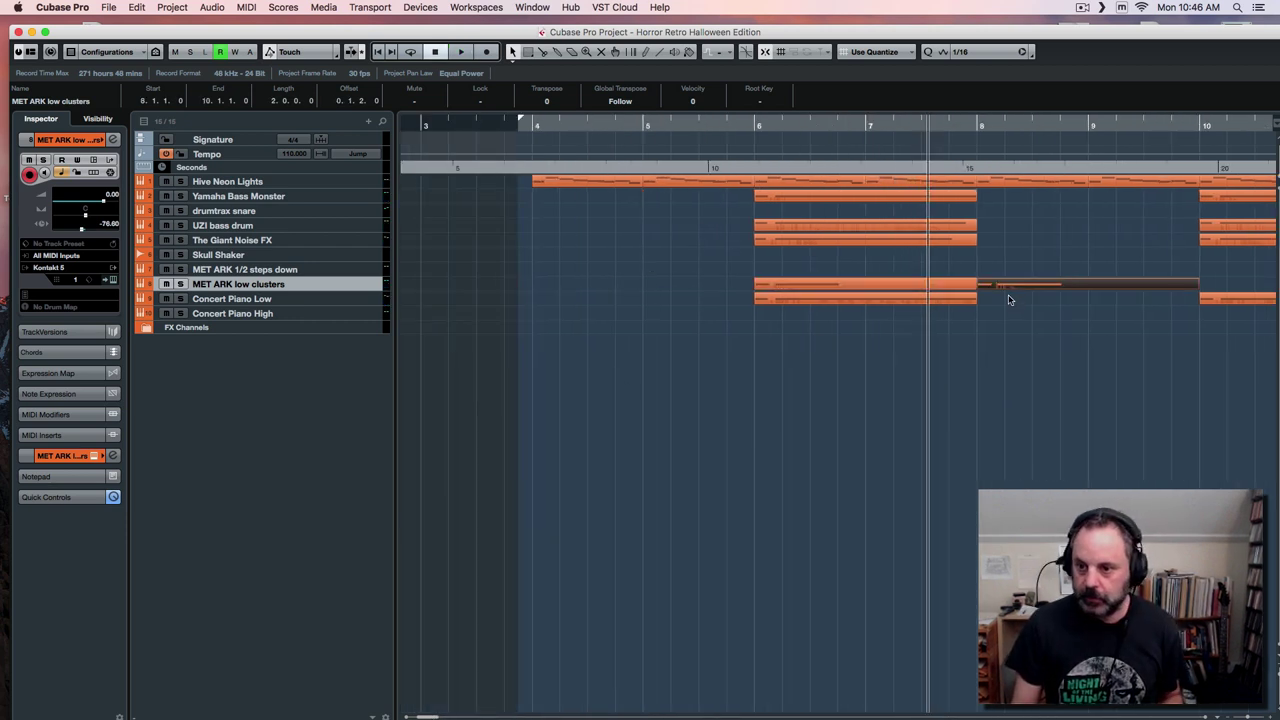
pyautogui.moveTo(1005, 289); pyautogui.dragTo(1228, 289)
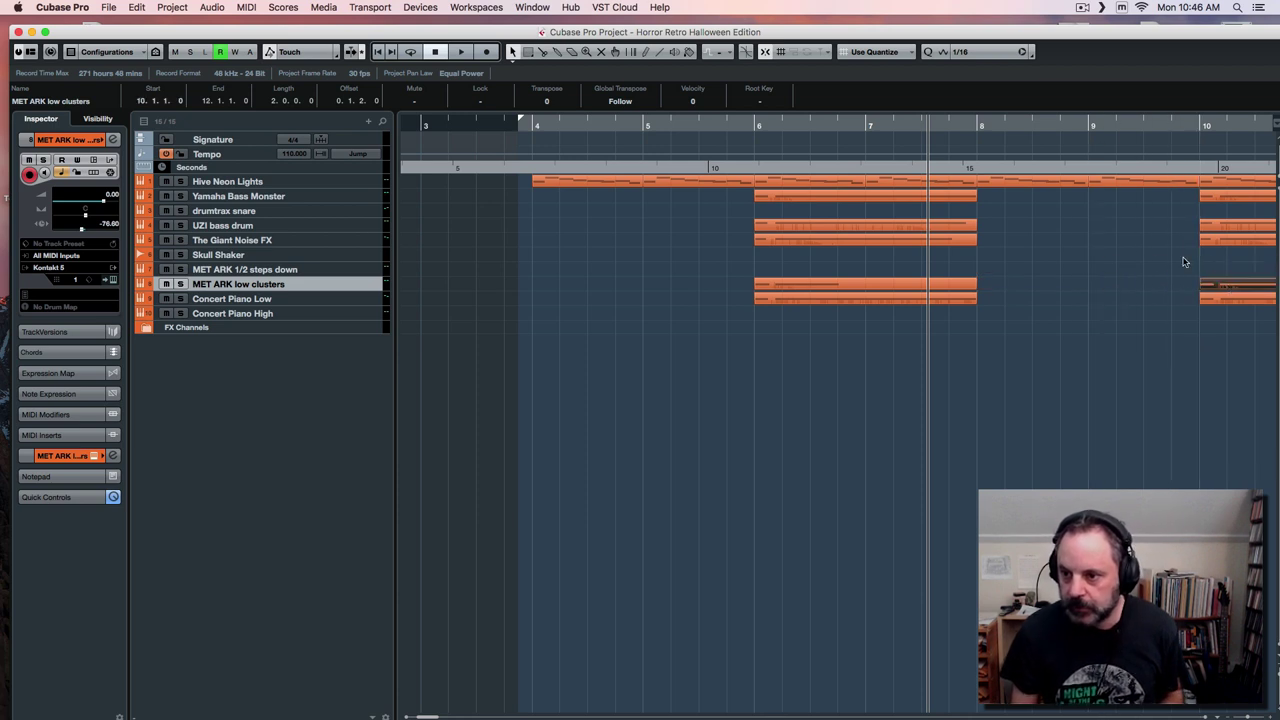
# Record a Concert Piano High part from just before bar 4 until past bar 10.
pyautogui.click(746, 124)
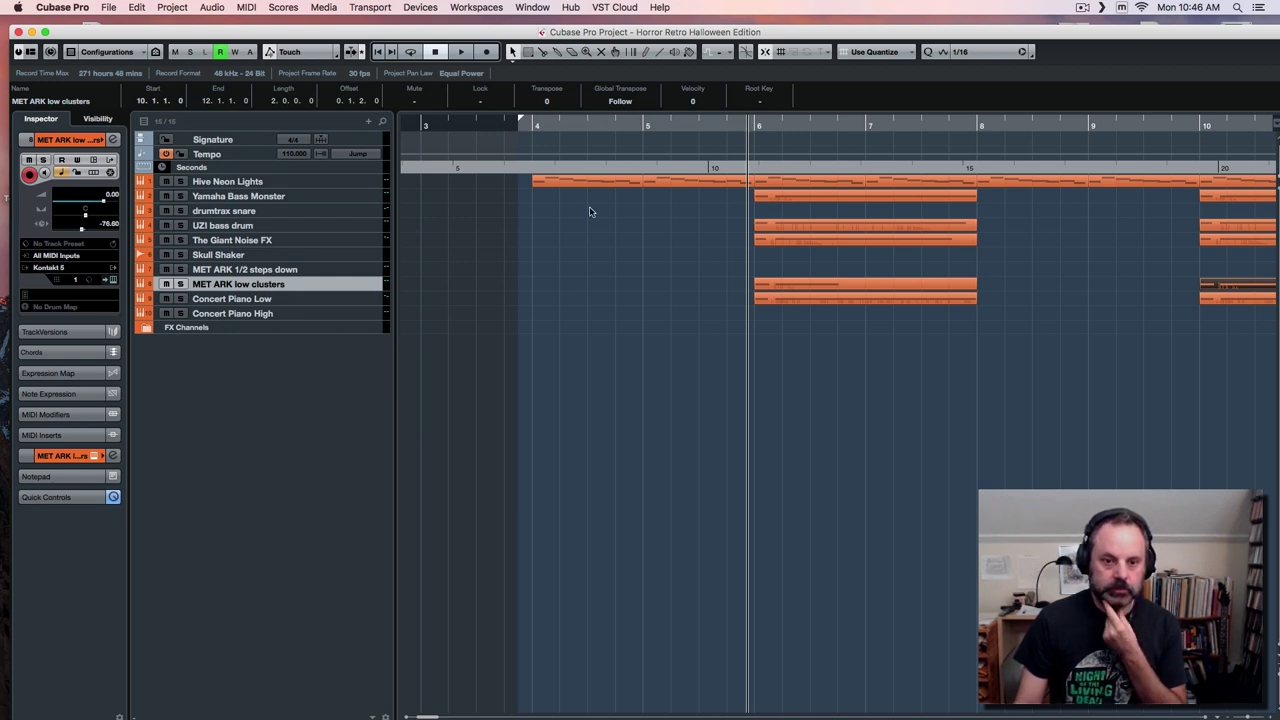
pyautogui.click(306, 314)
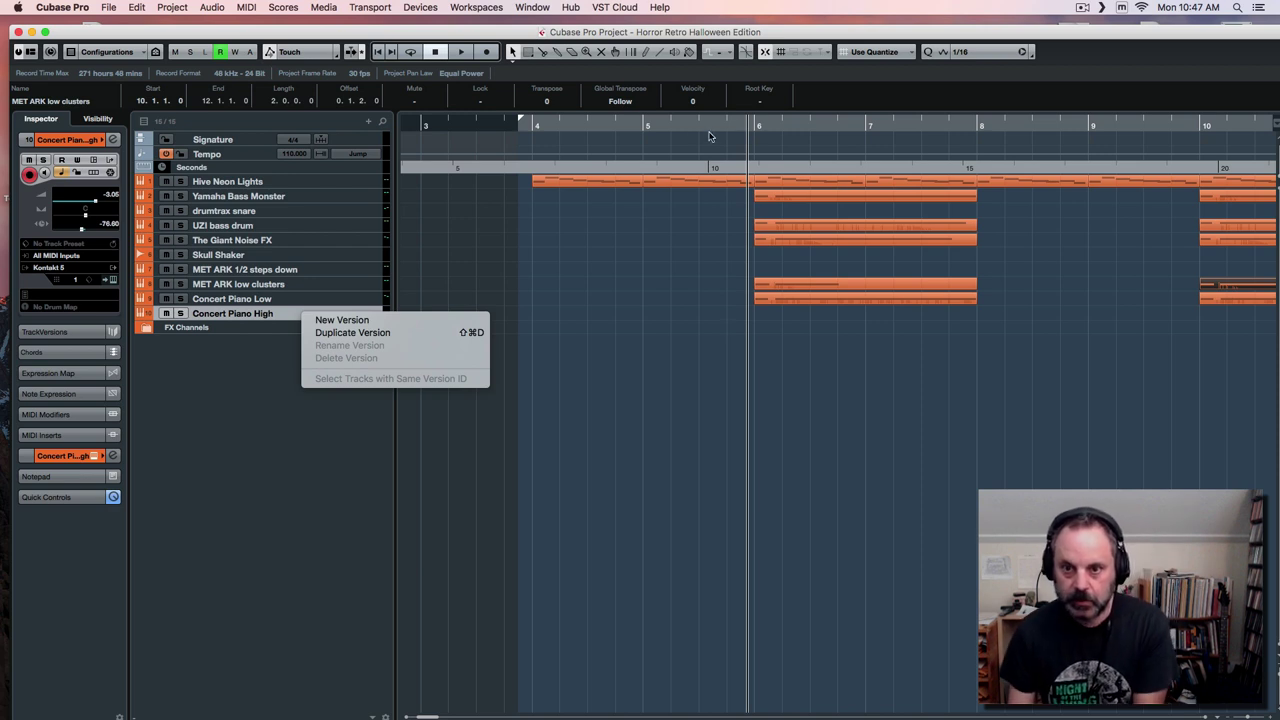
pyautogui.click(507, 128)
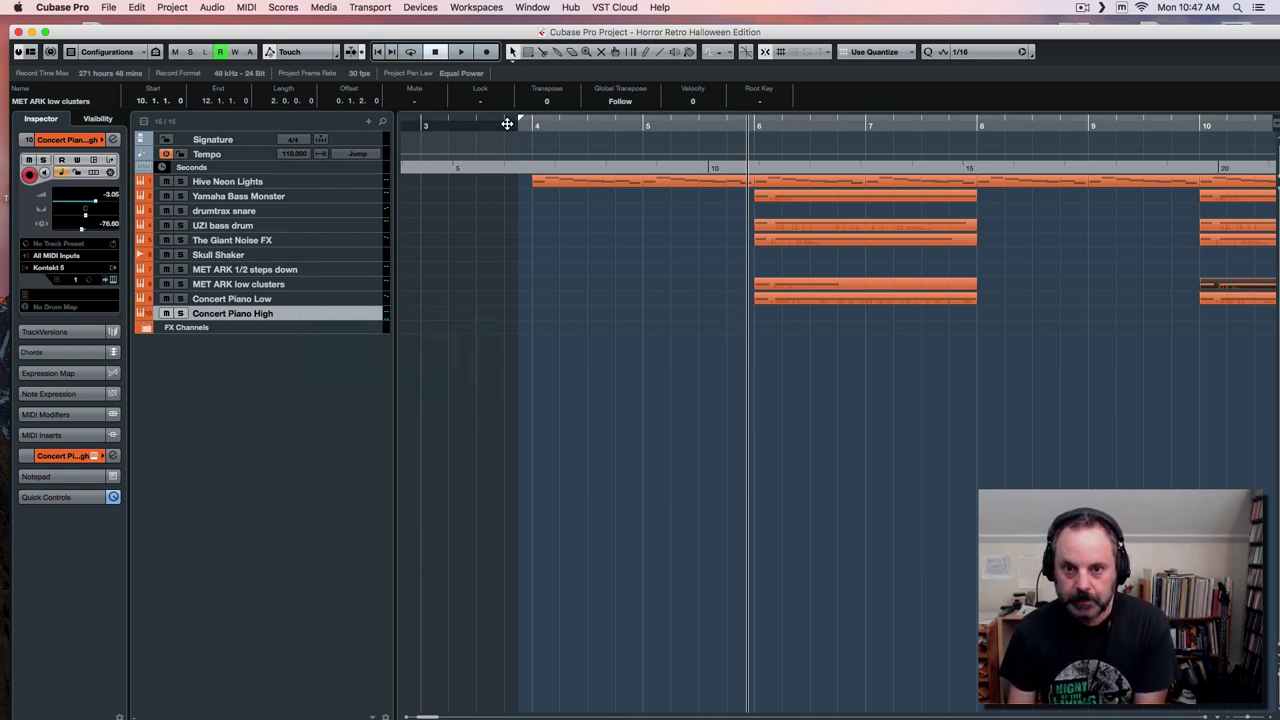
pyautogui.click(507, 122)
pyautogui.press('KP_Multiply')
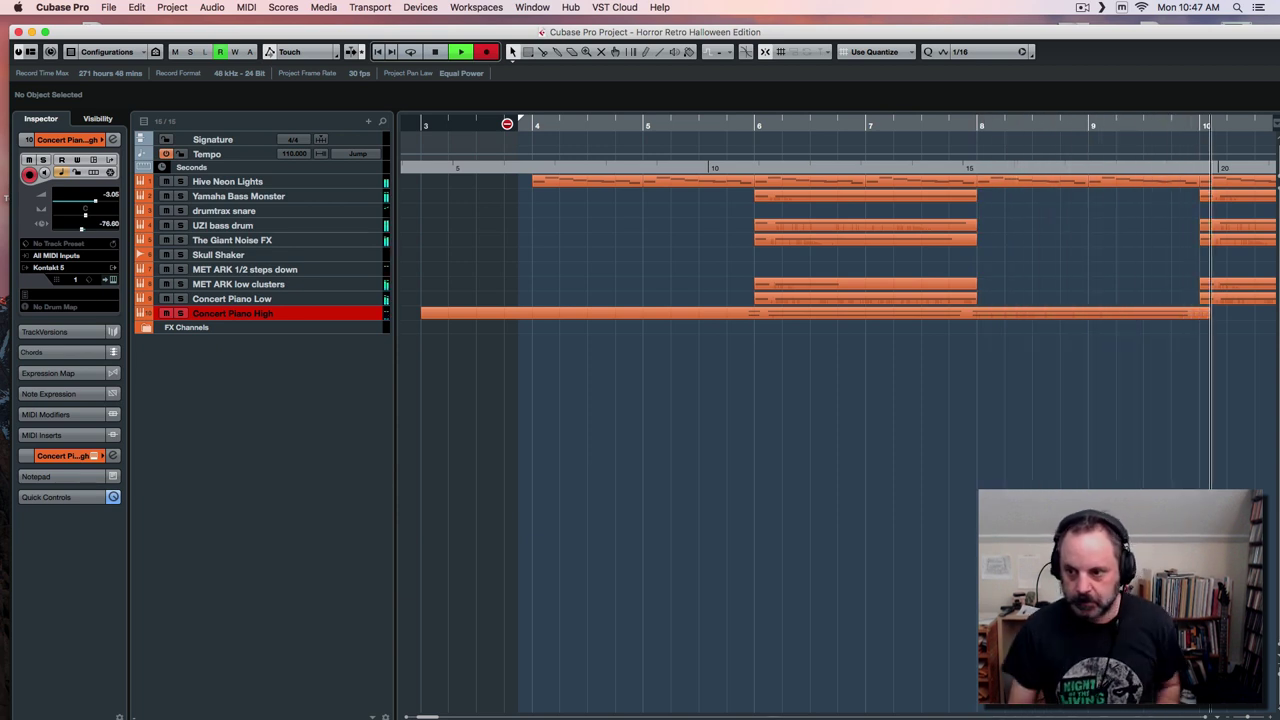
pyautogui.press('space')
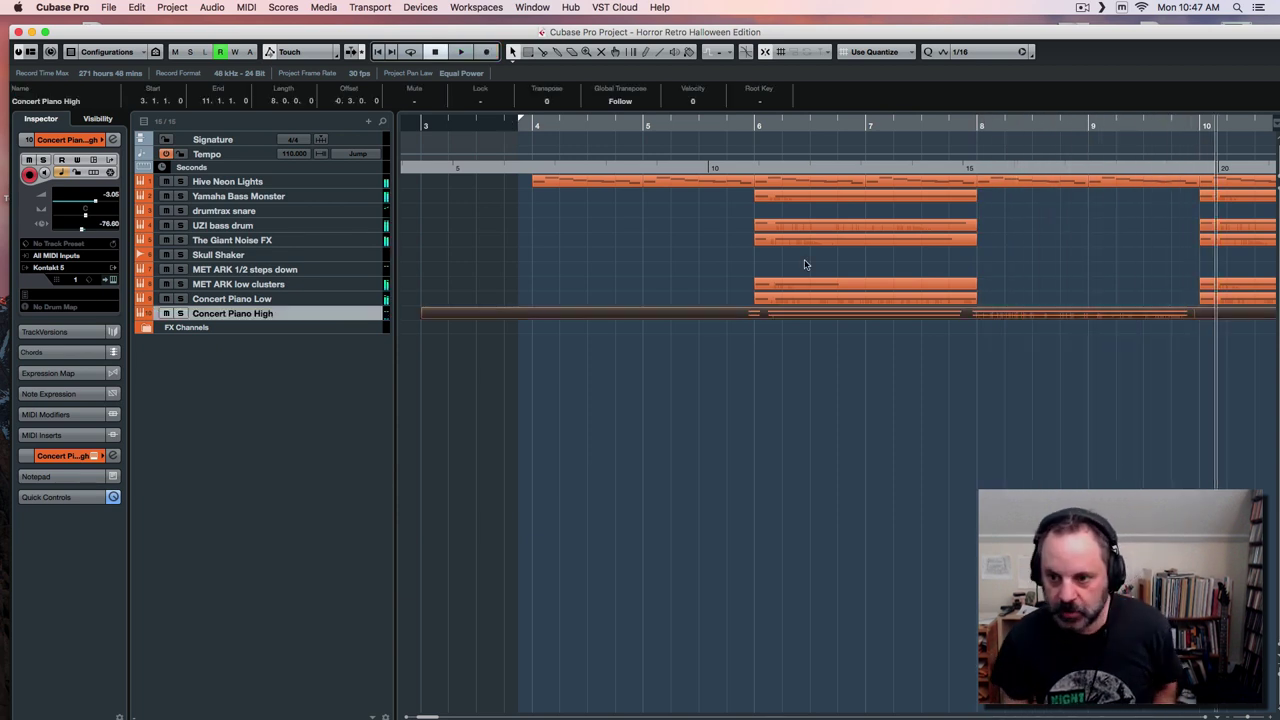
# Edit the Concert Piano High notes so the first group starts at bar 6 and the last long notes start at bar 8.
pyautogui.doubleClick(928, 315)
pyautogui.moveTo(847, 165); pyautogui.dragTo(914, 360)
pyautogui.press('q')
pyautogui.moveTo(426, 158); pyautogui.dragTo(496, 285)
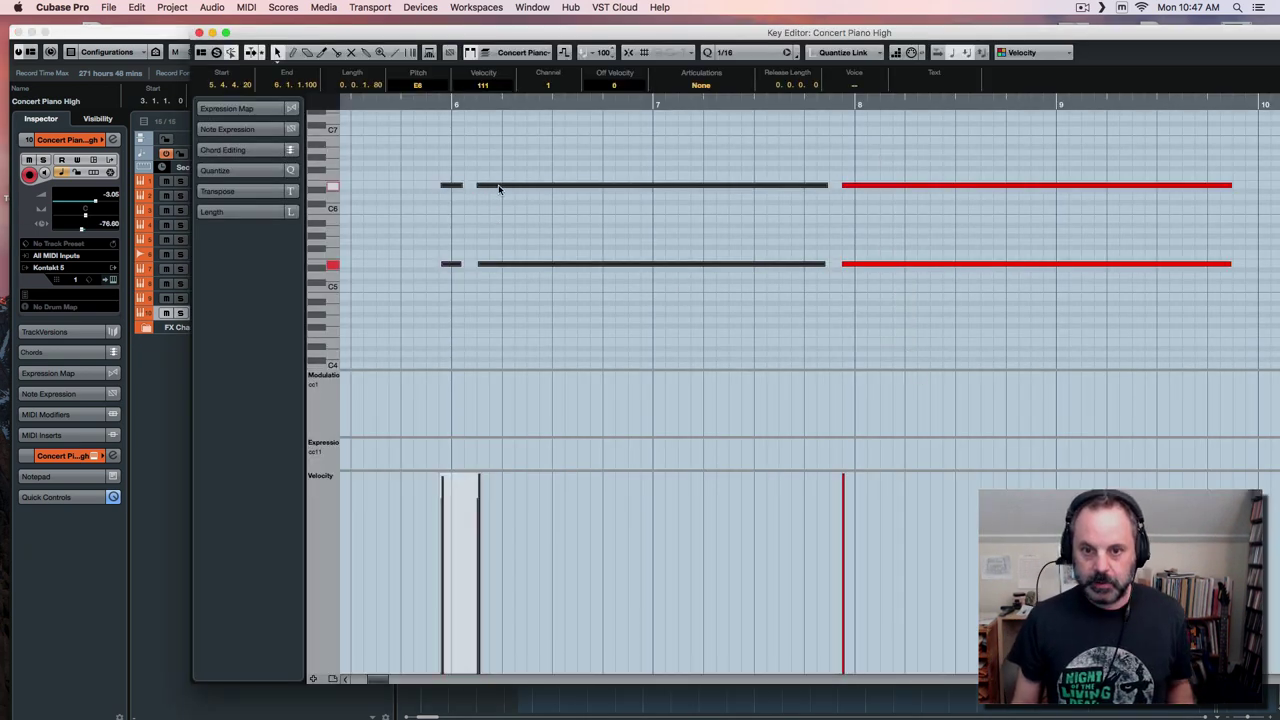
pyautogui.moveTo(499, 188); pyautogui.dragTo(511, 188)
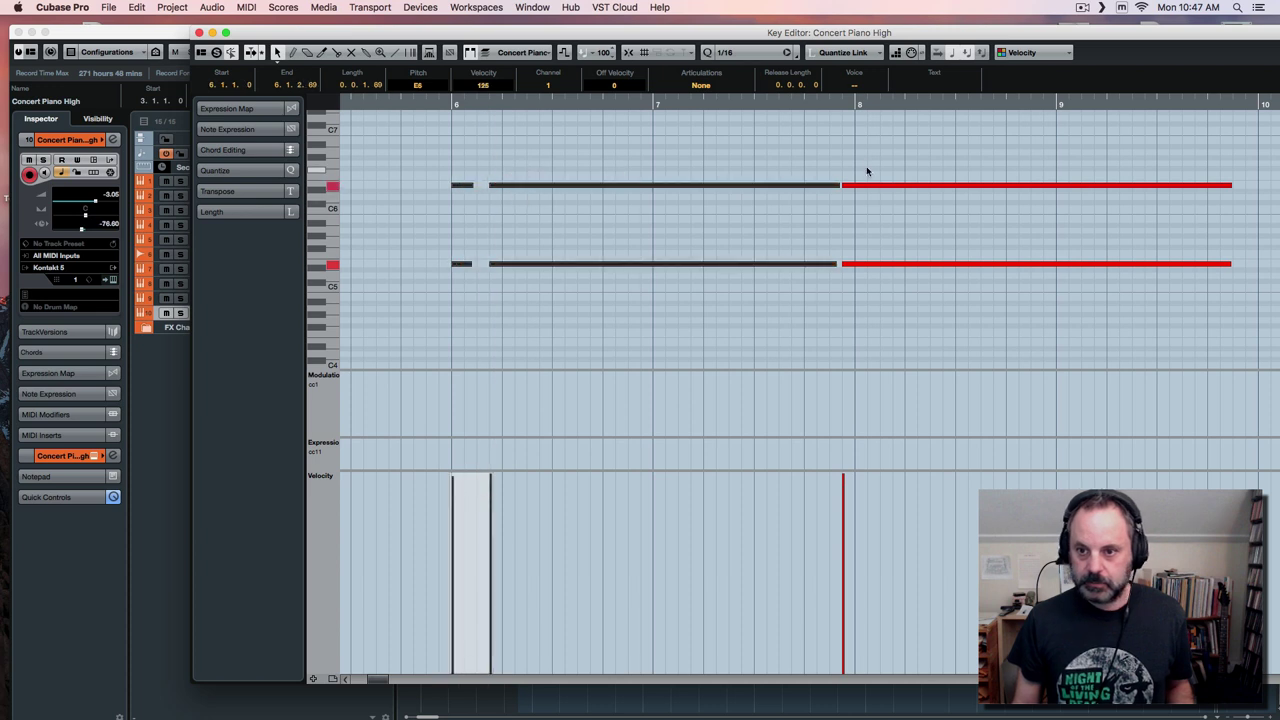
pyautogui.moveTo(862, 162); pyautogui.dragTo(929, 334)
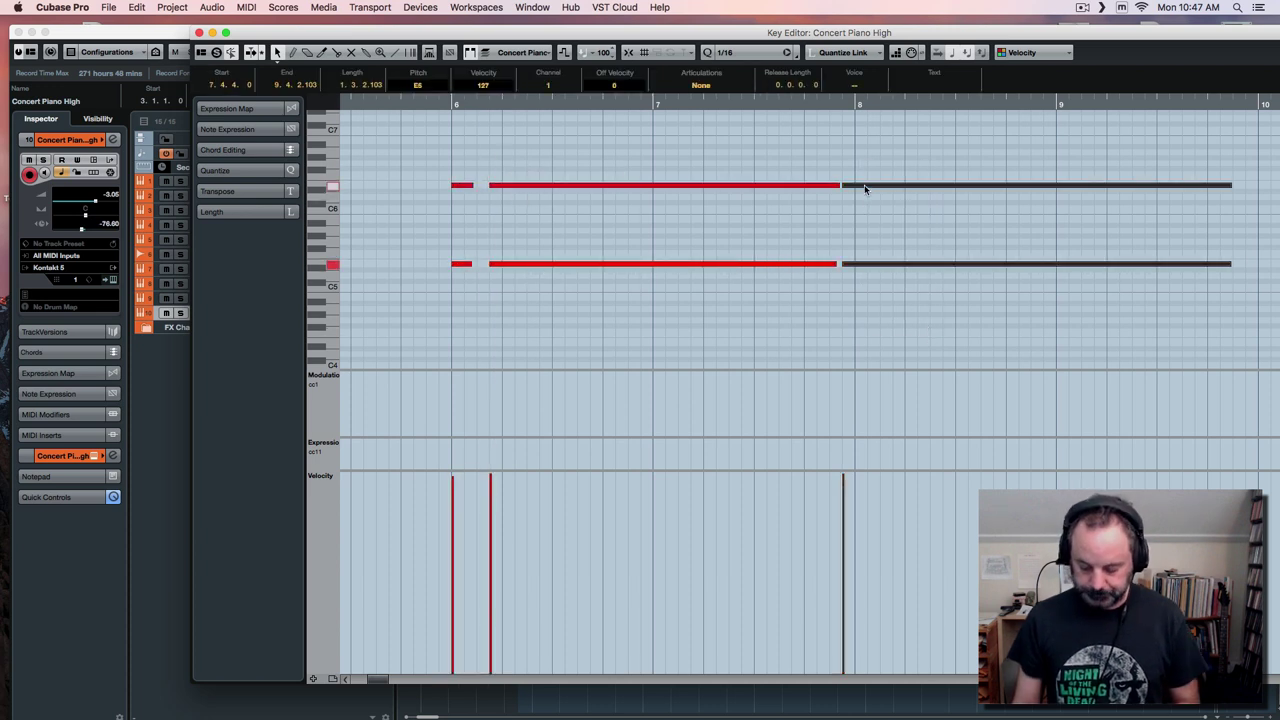
pyautogui.moveTo(865, 188); pyautogui.dragTo(869, 188)
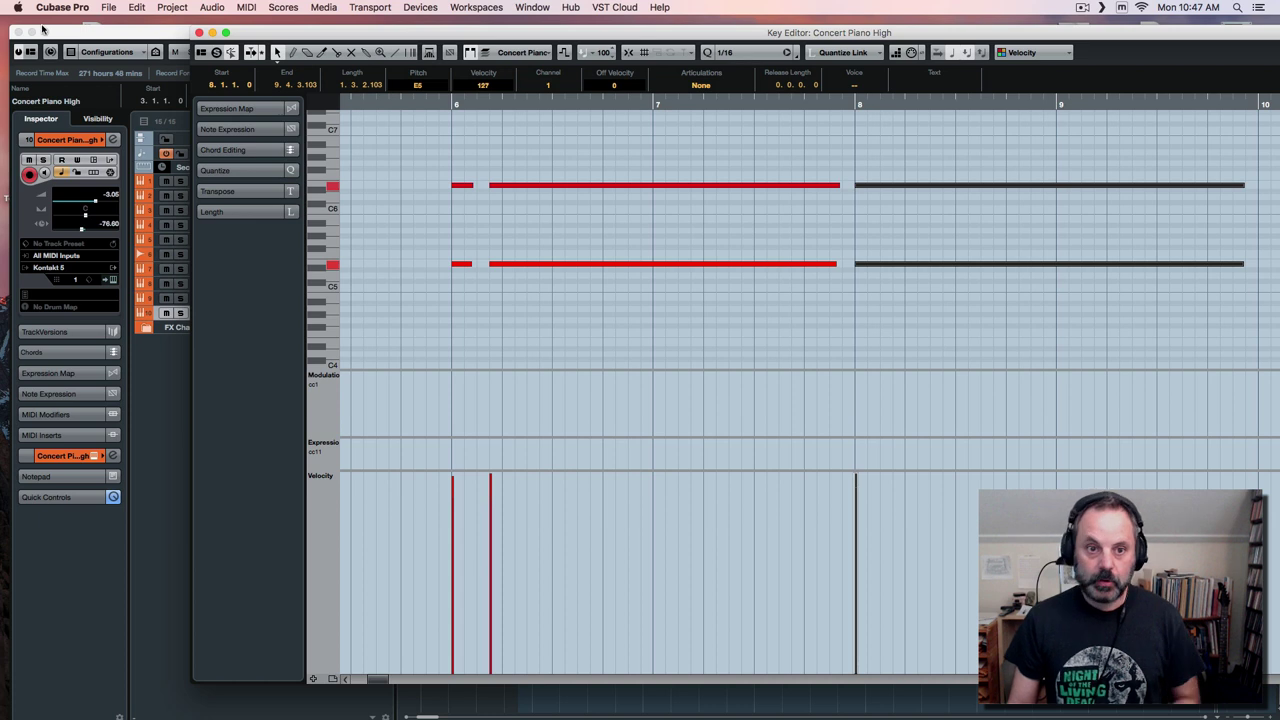
pyautogui.click(199, 33)
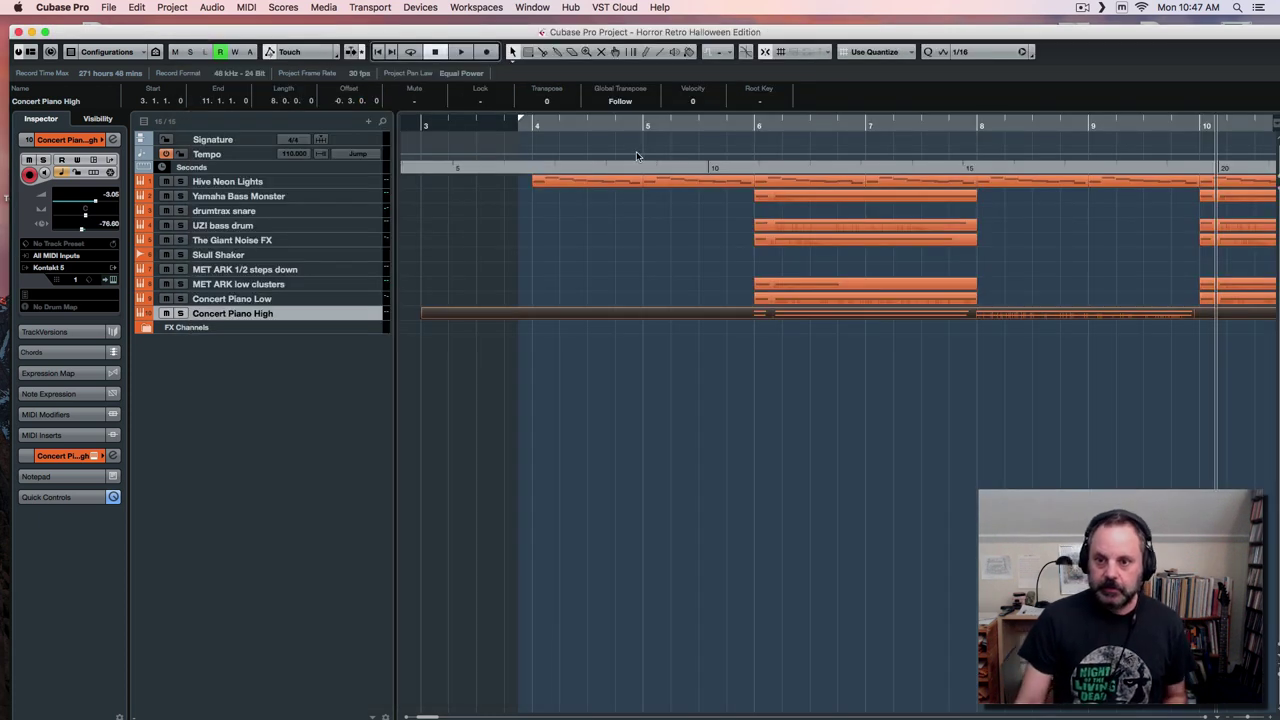
# Play the arrangement with the high piano from just before bar 6 to past bar 9.
pyautogui.click(718, 126)
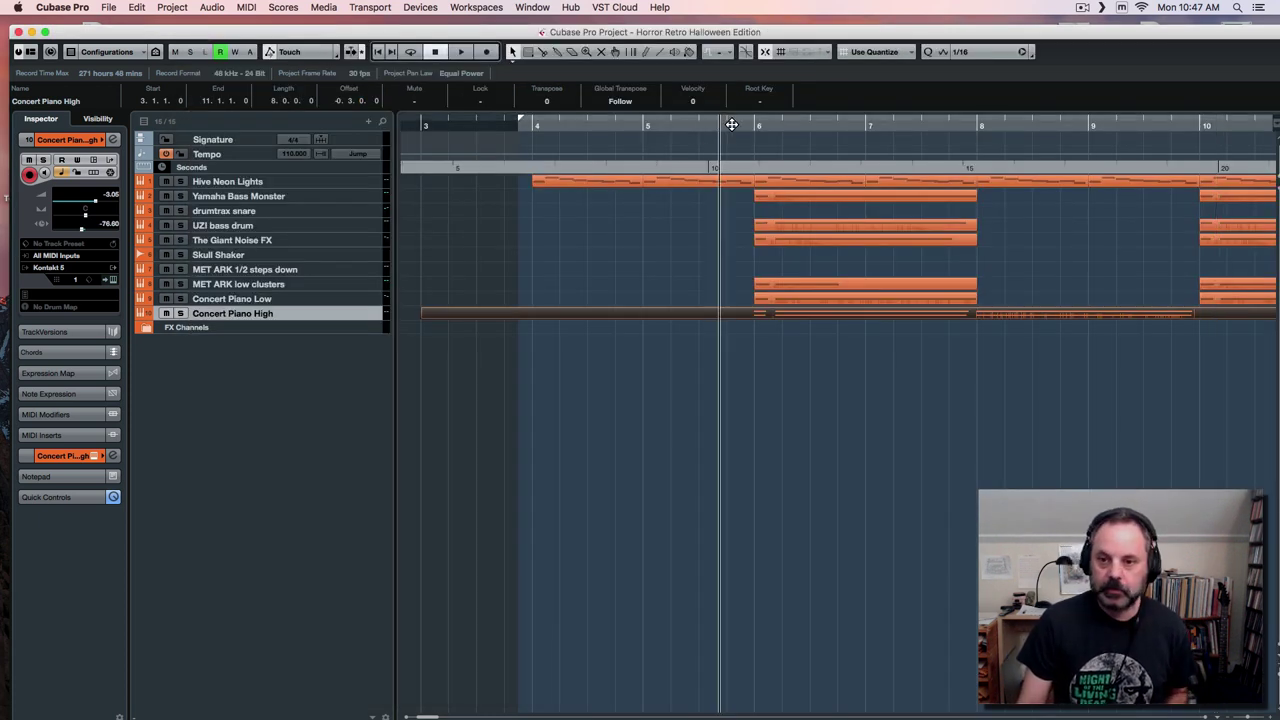
pyautogui.press('space')
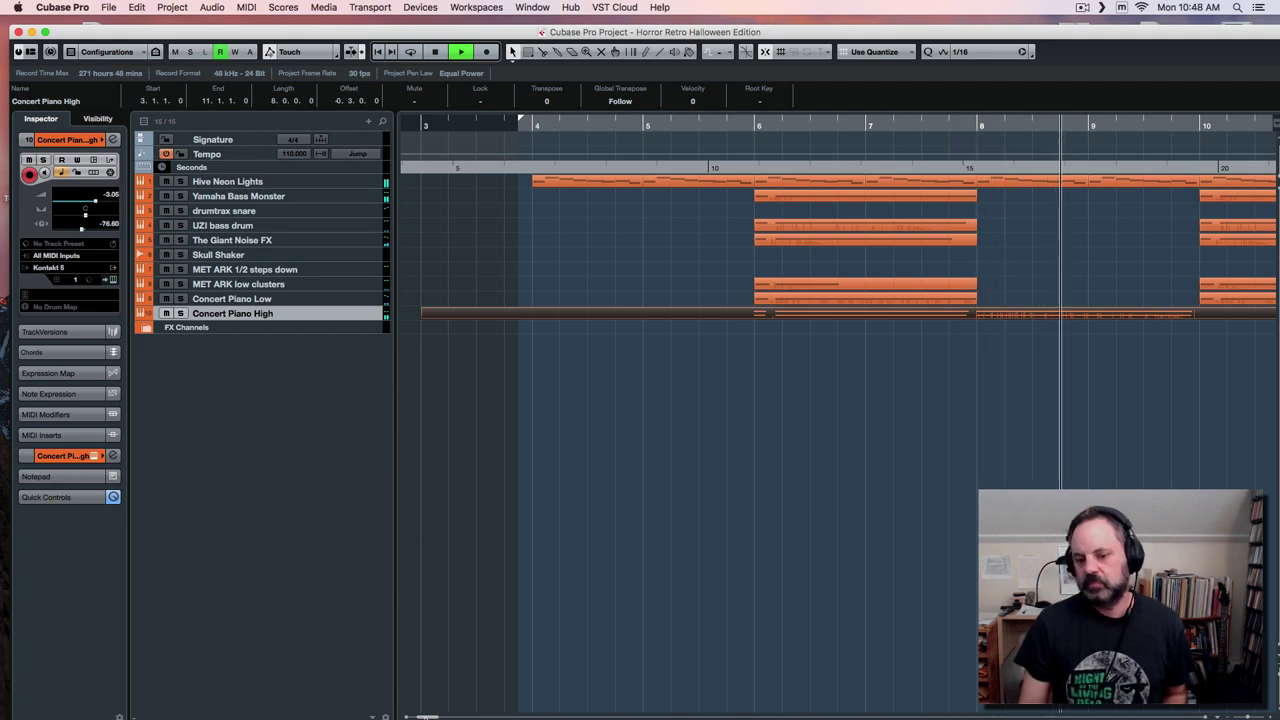
pyautogui.moveTo(426, 717); pyautogui.dragTo(429, 716)
pyautogui.press('space')
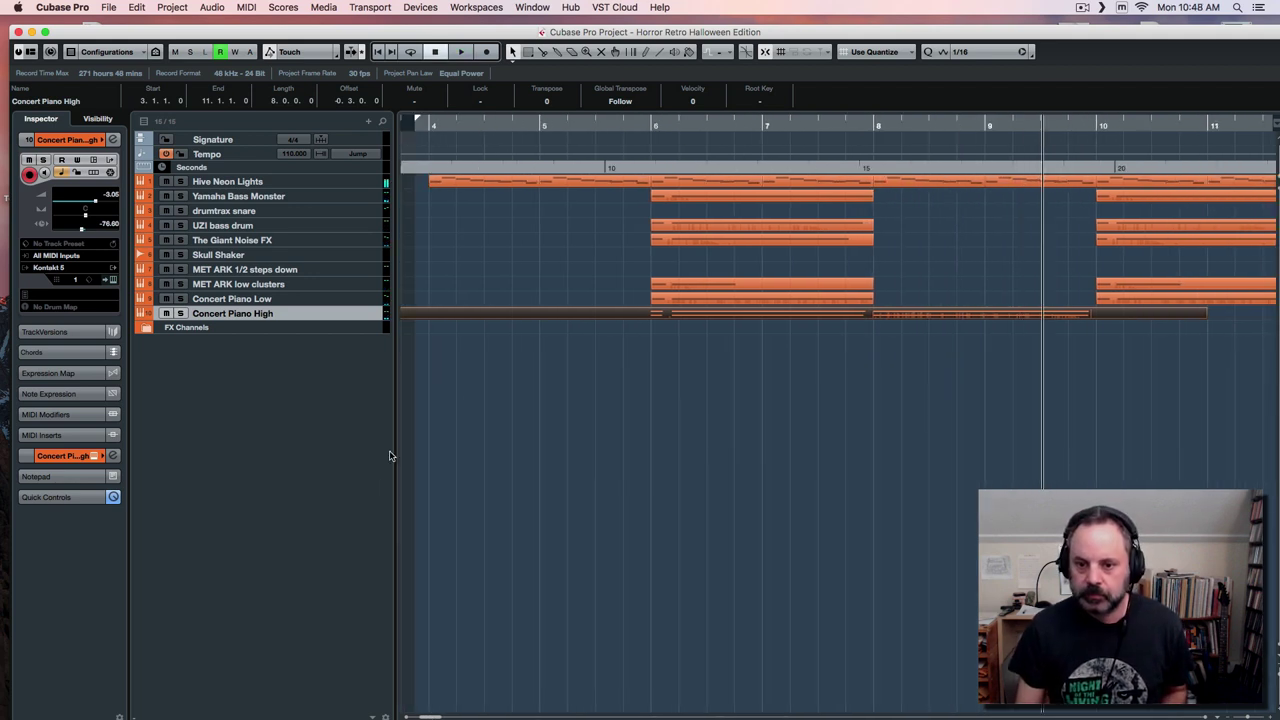
# Split the Concert Piano High part at bars 6 and 10 and duplicate the four-bar section between them to bar 10.
pyautogui.rightClick(615, 329)
pyautogui.click(649, 326)
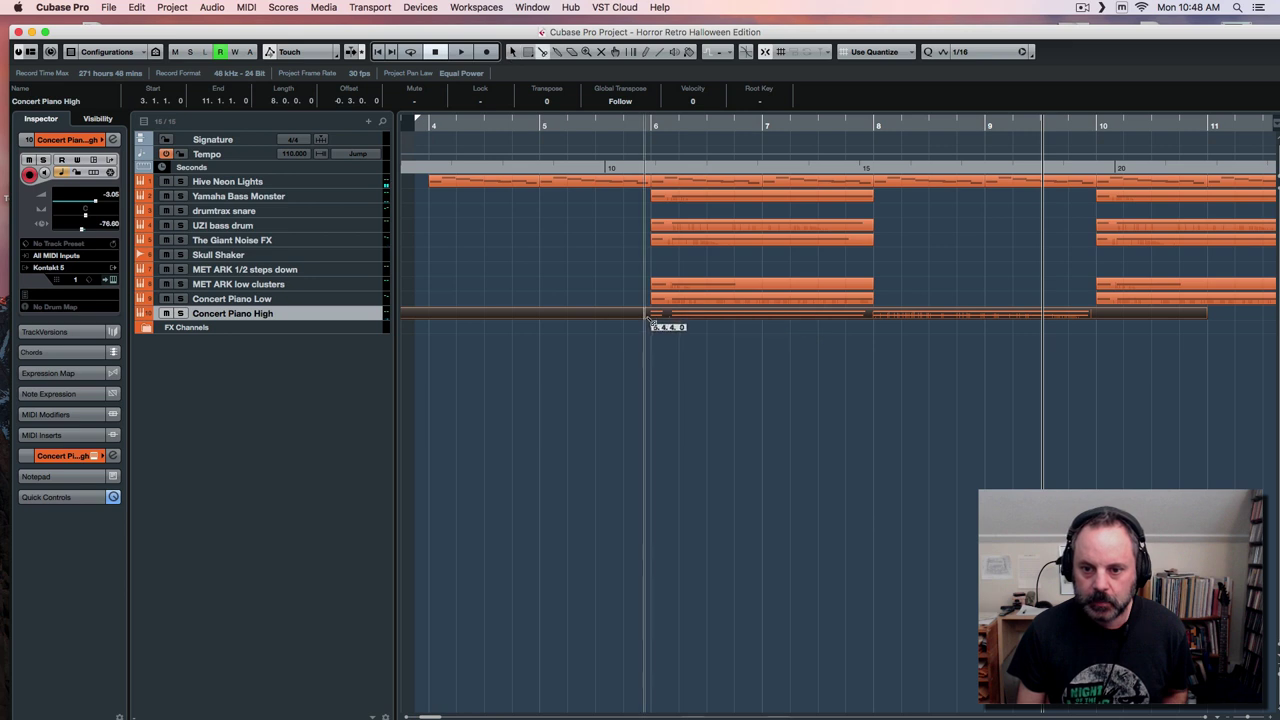
pyautogui.click(652, 316)
pyautogui.click(1097, 316)
pyautogui.rightClick(1106, 330)
pyautogui.click(1115, 331)
pyautogui.click(776, 314)
pyautogui.press('super+d')
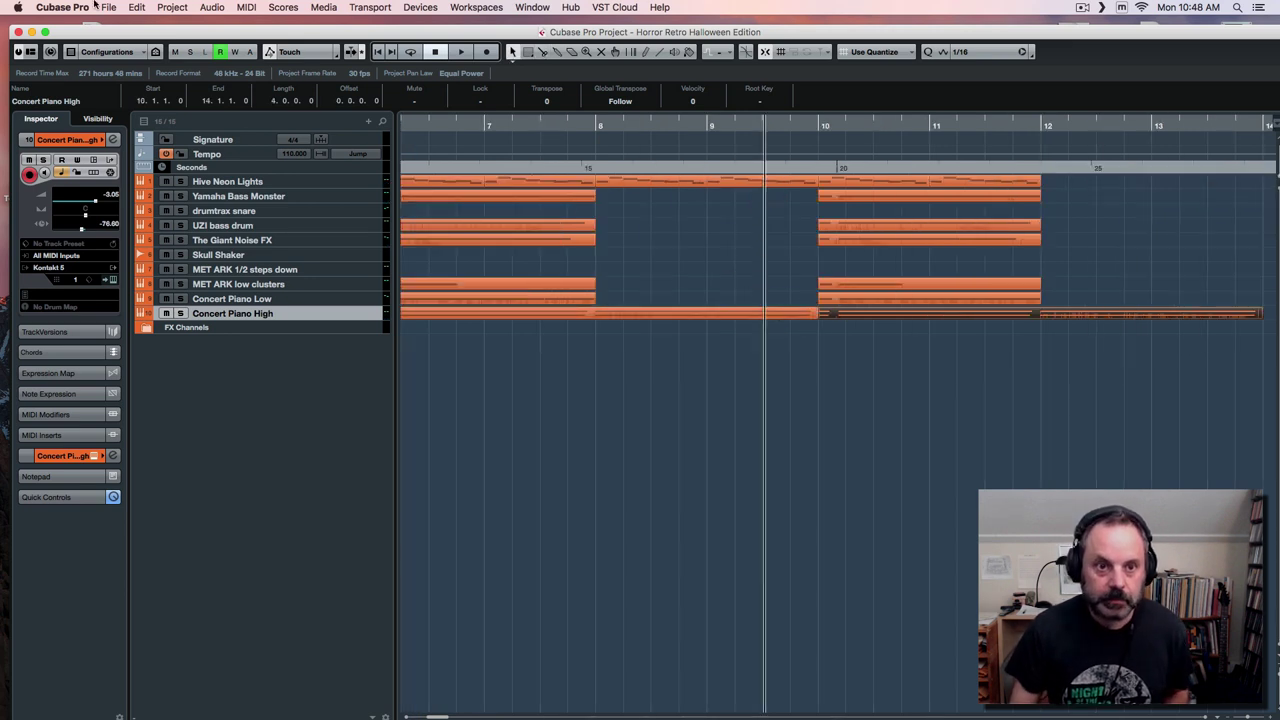
# Play the arrangement past bar 12 and duplicate the Hive Neon Lights parts at bars 10 and 11 so the pattern extends to bar 14.
pyautogui.press('space')
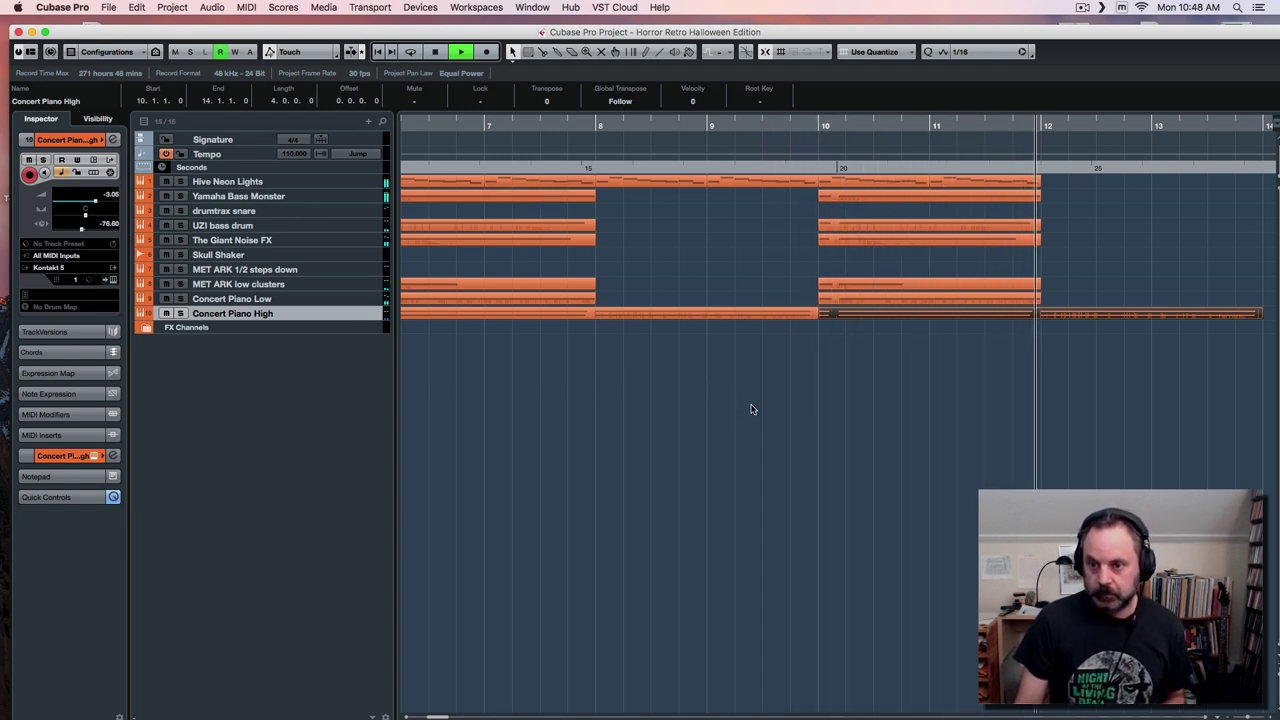
pyautogui.press('space')
pyautogui.click(877, 180)
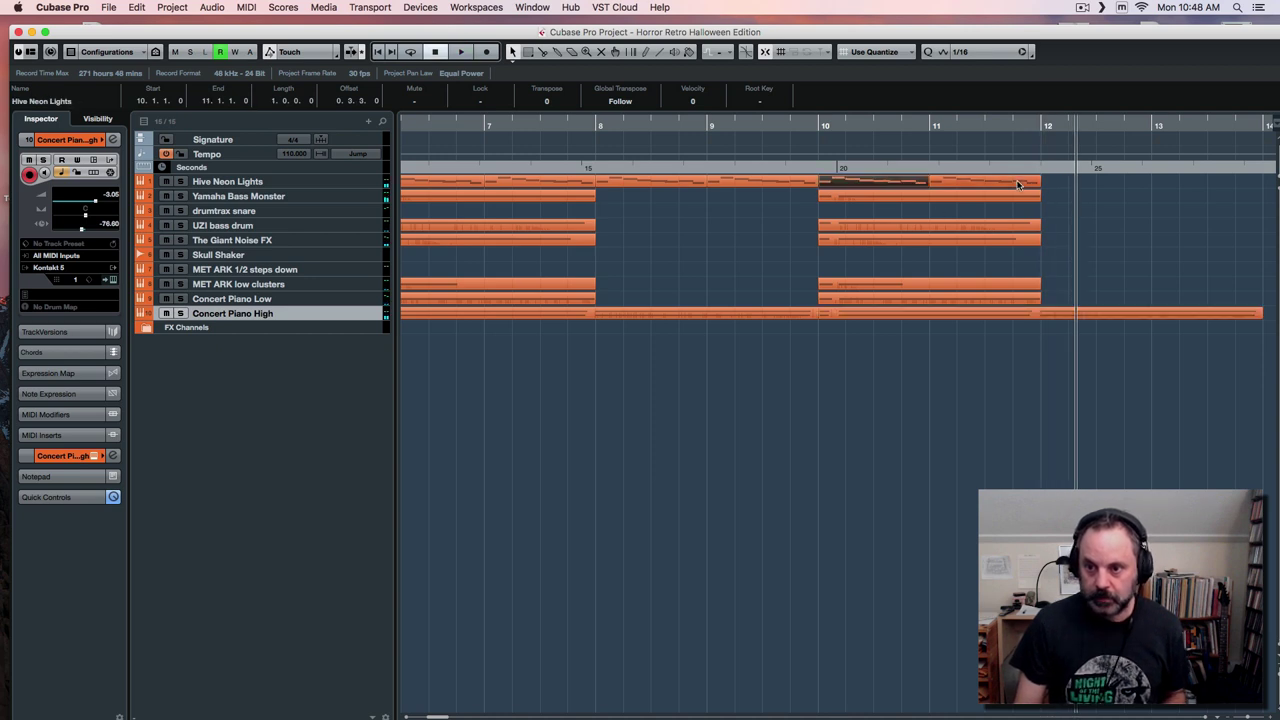
pyautogui.keyDown('shift'); pyautogui.click(1018, 183); pyautogui.keyUp('shift')
pyautogui.press('super+d')
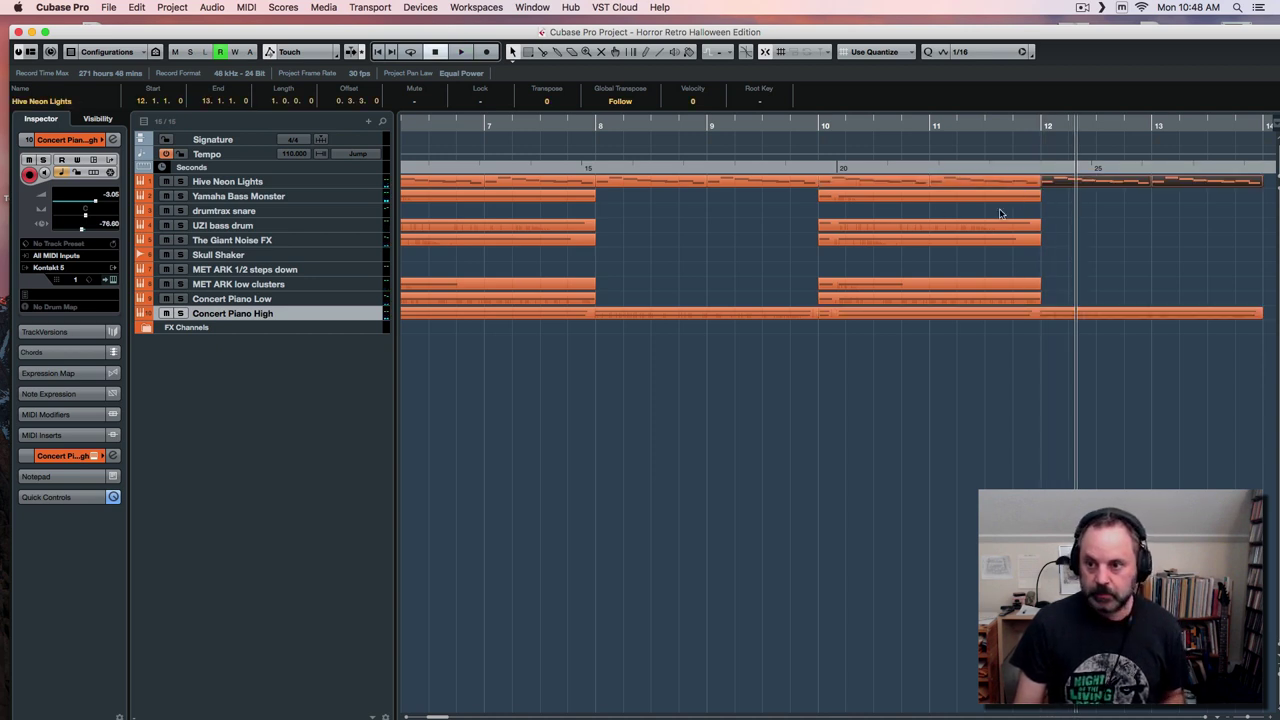
# Play the extended arrangement from just before bar 12 to past bar 14.
pyautogui.click(1006, 128)
pyautogui.press('space')
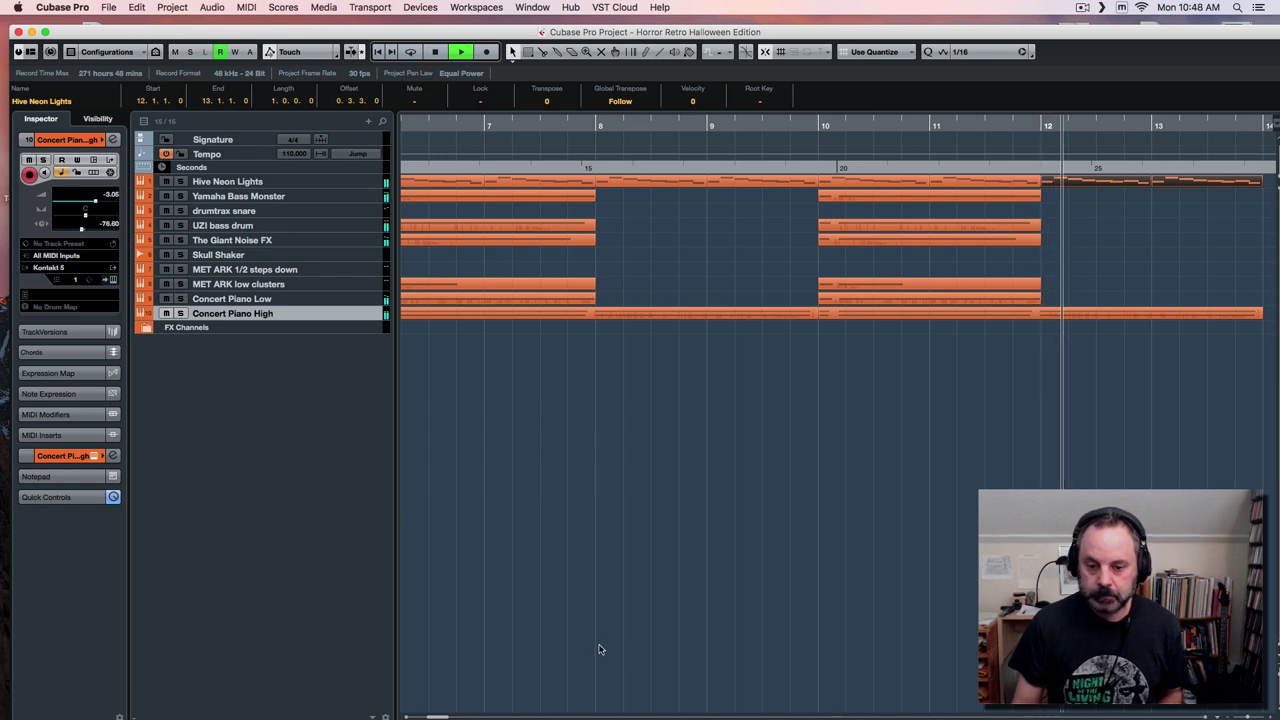
pyautogui.moveTo(440, 717); pyautogui.dragTo(457, 717)
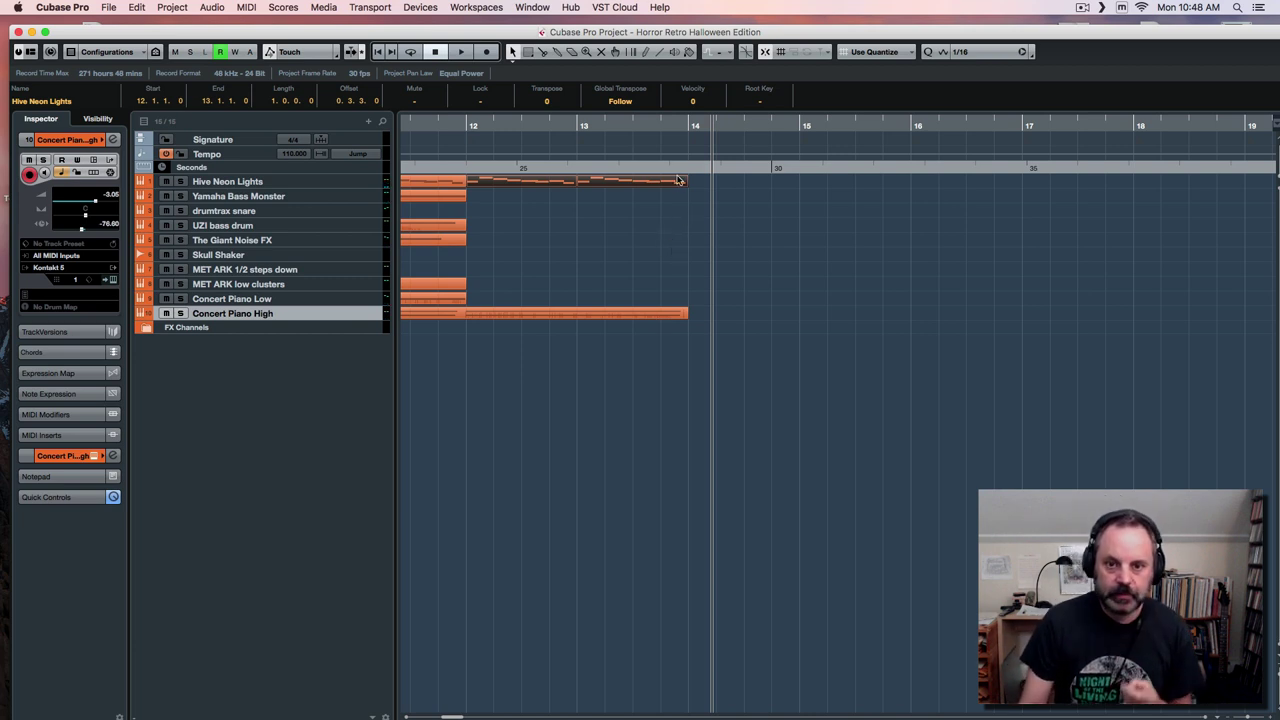
# Duplicate the Hive Neon Lights parts at bars 12 and 13 twice so the pattern extends to bar 18.
pyautogui.click(690, 121)
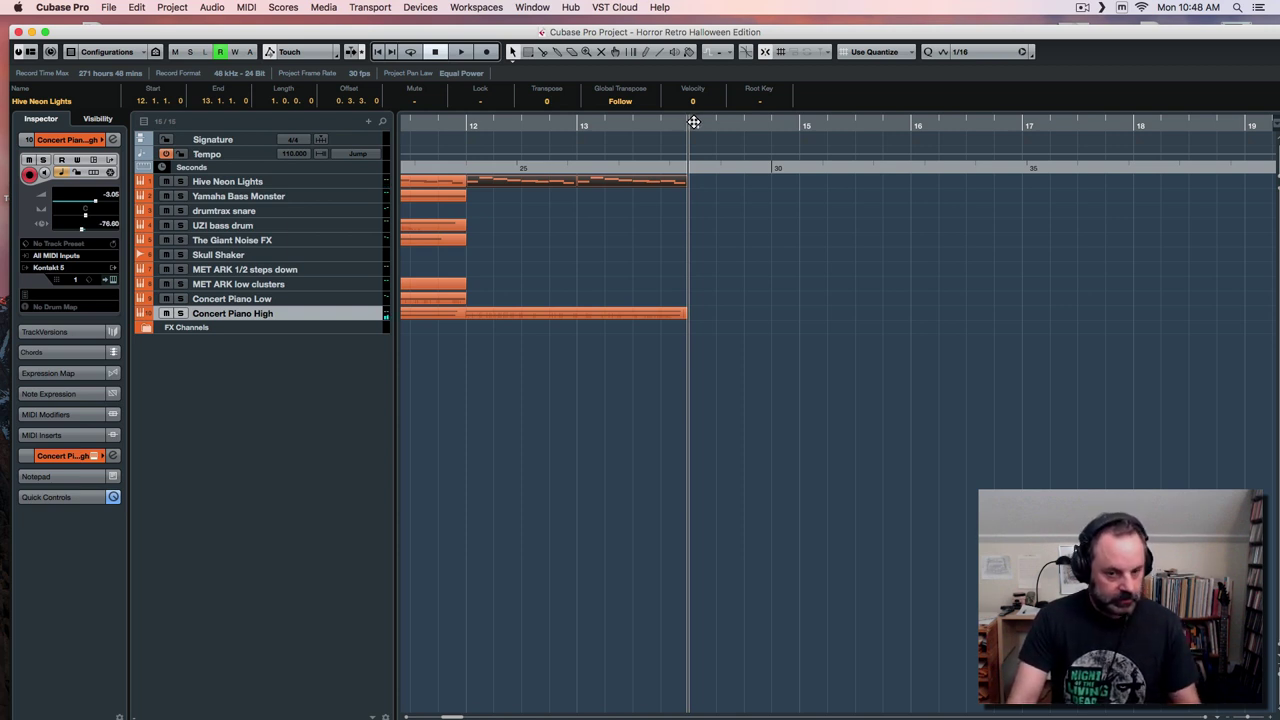
pyautogui.click(312, 184)
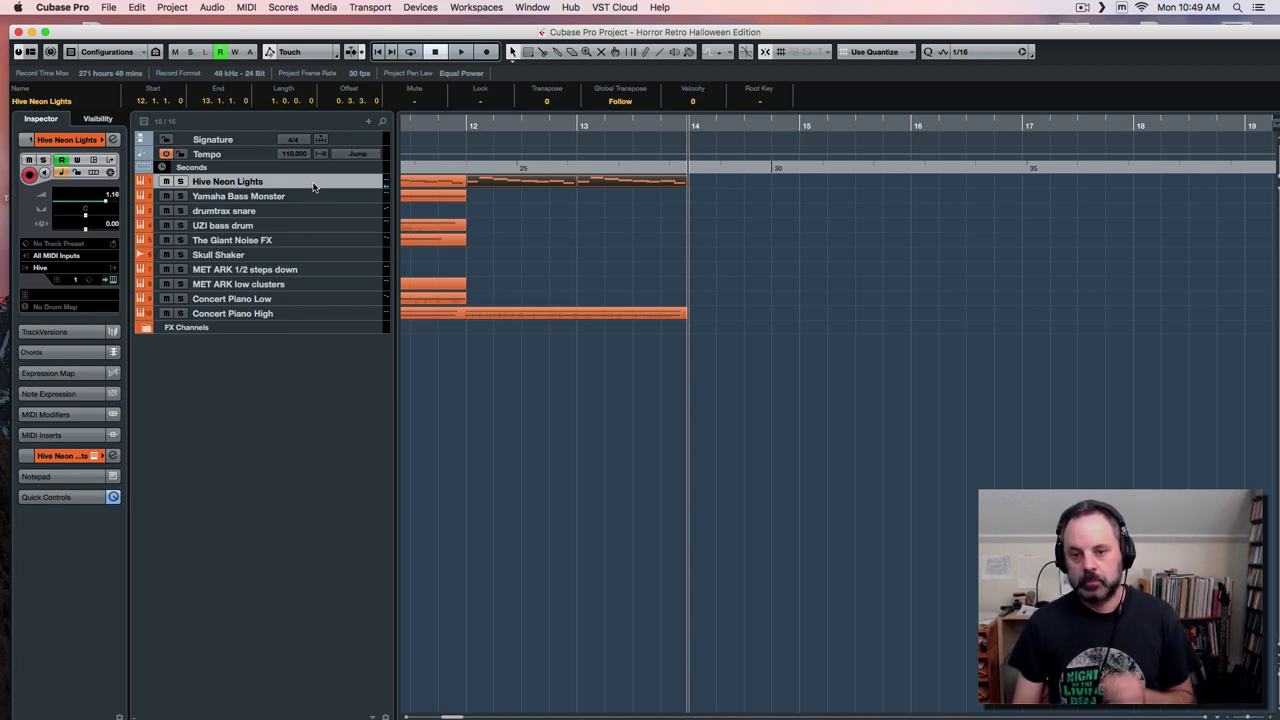
pyautogui.press('super+d')
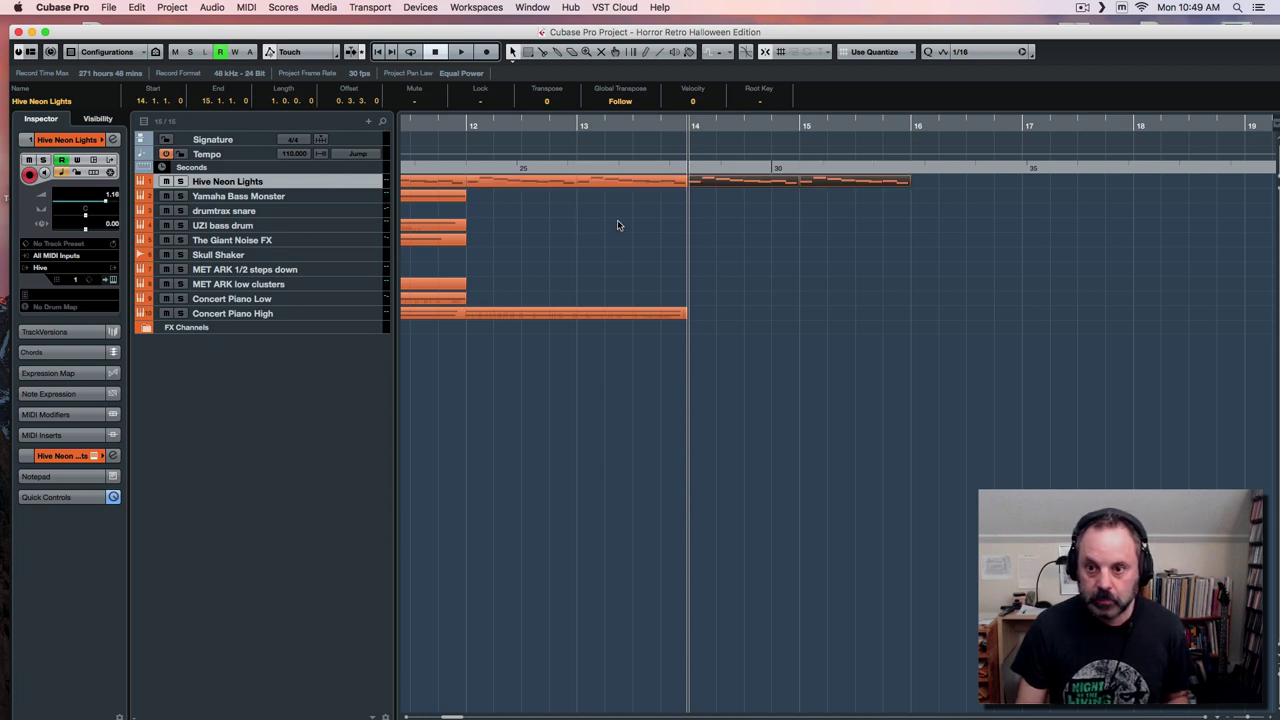
pyautogui.press('super+d')
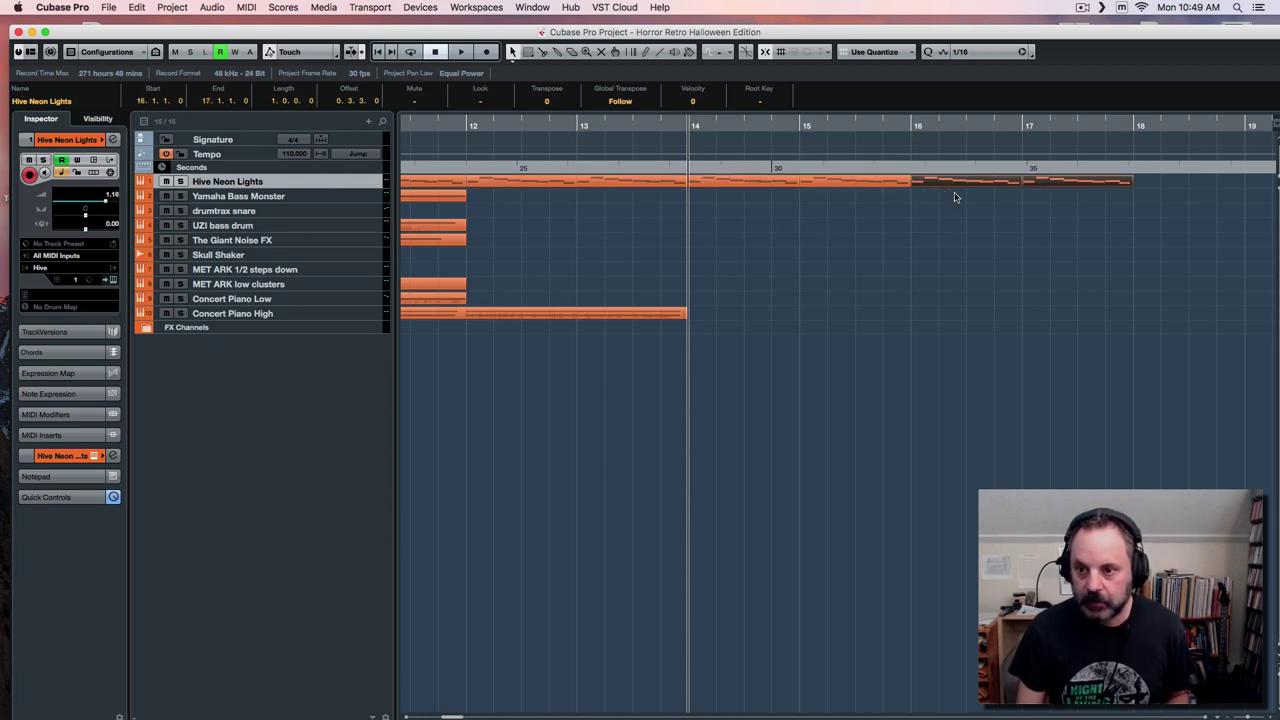
# Transpose all Hive Neon Lights notes in bars 16 and 17 down one semitone.
pyautogui.moveTo(952, 213); pyautogui.dragTo(1061, 184)
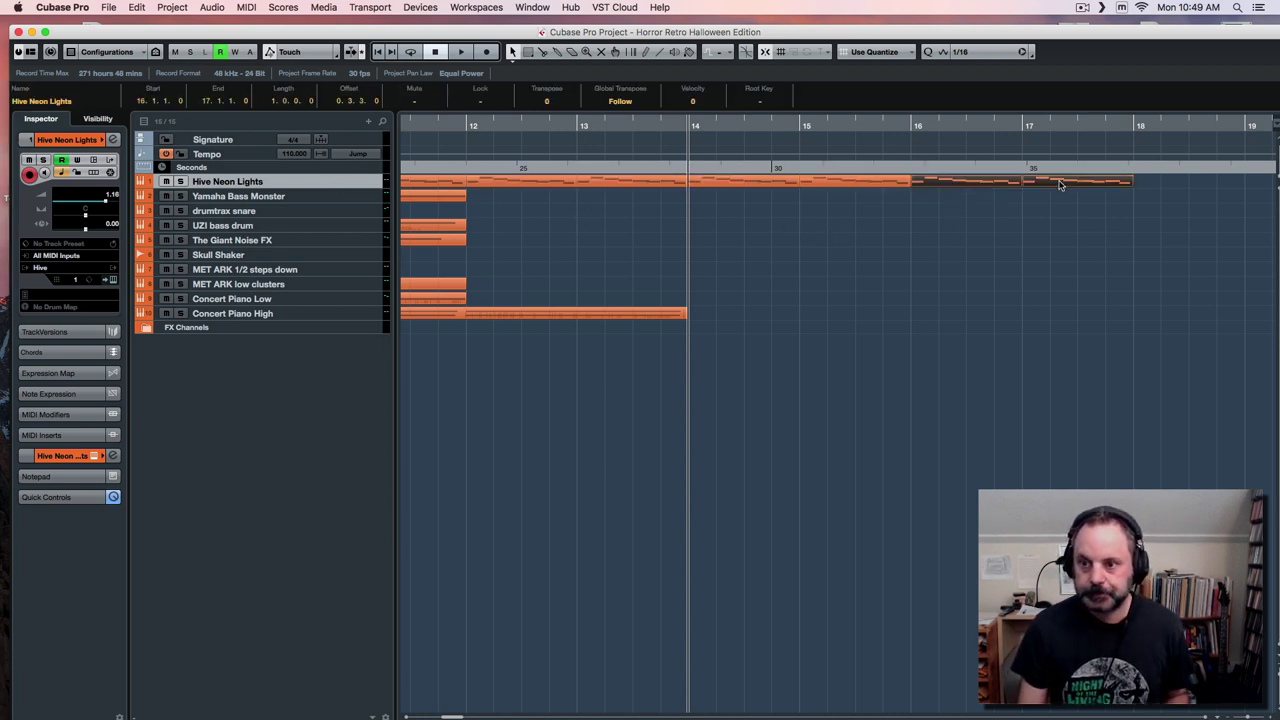
pyautogui.doubleClick(1060, 184)
pyautogui.press('super+a')
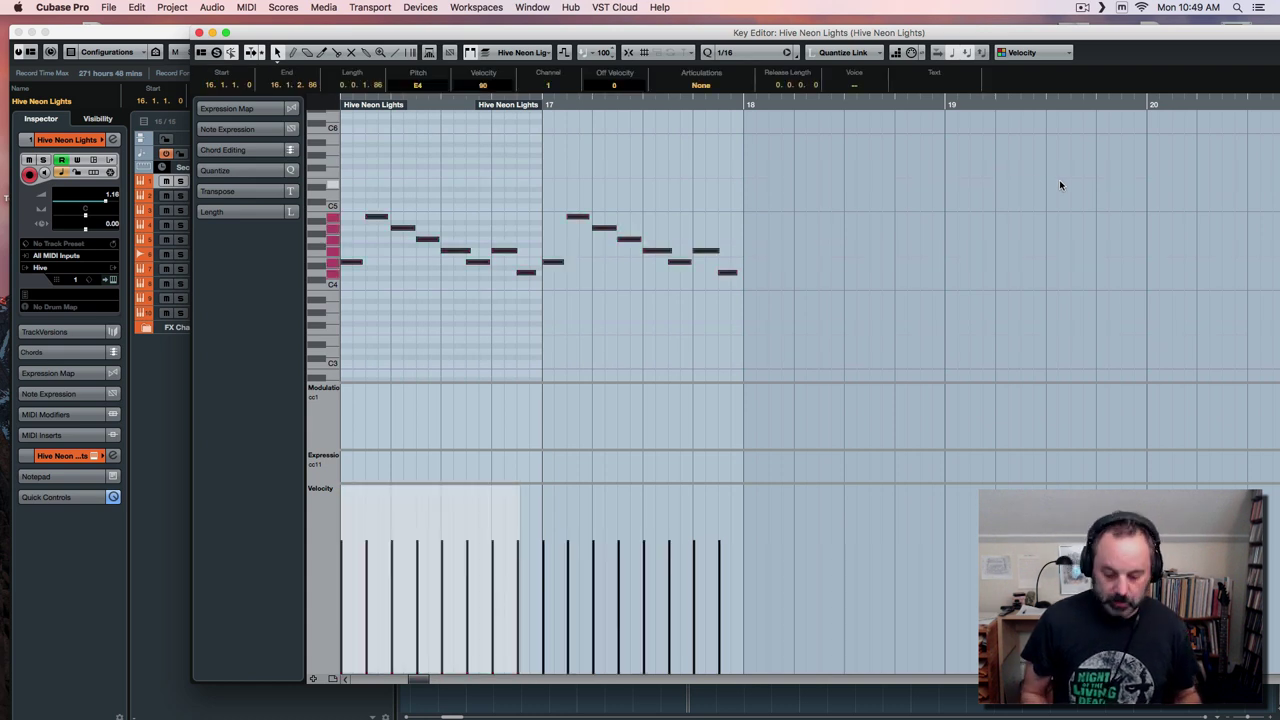
pyautogui.press('Down')
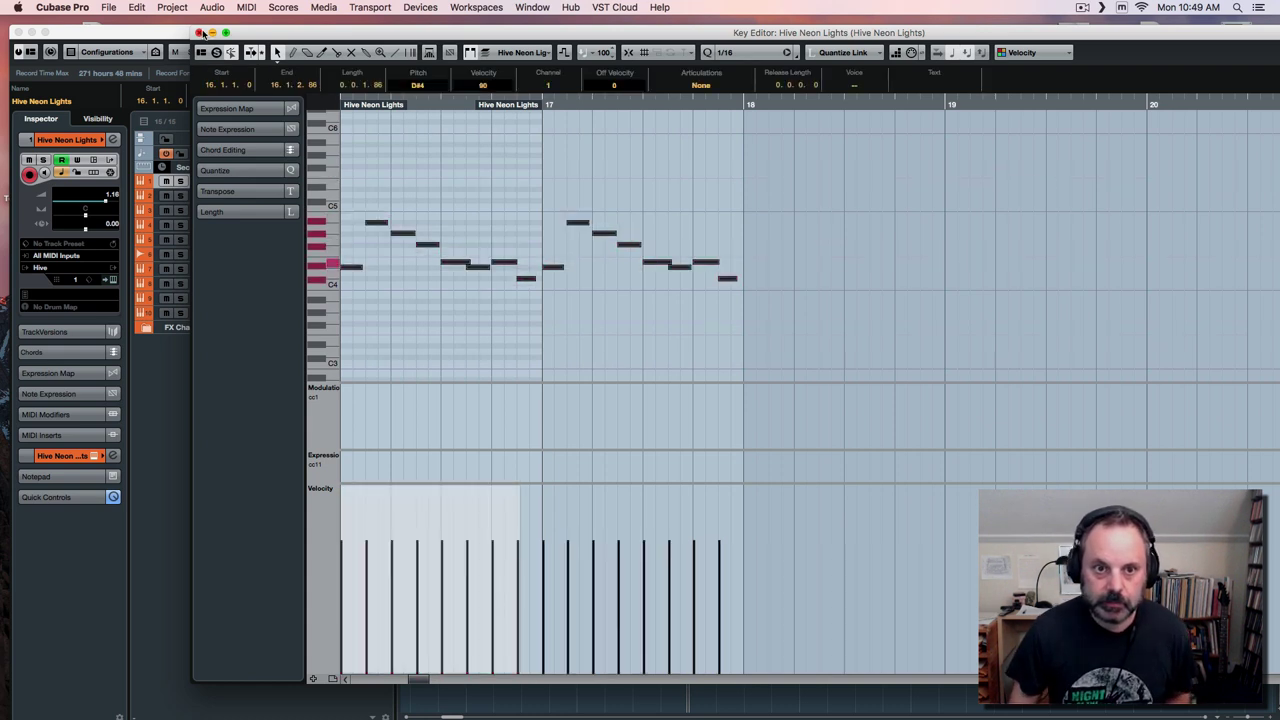
pyautogui.click(200, 33)
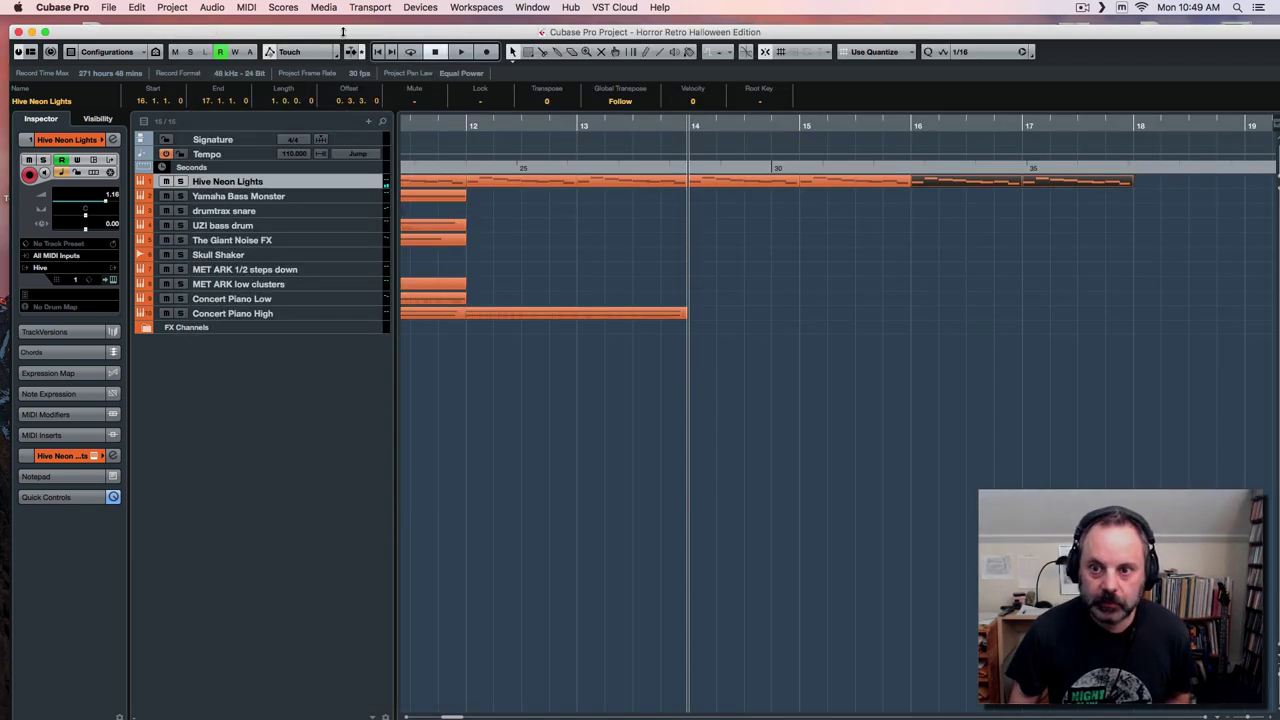
# Play the synth pattern from just before bar 14 and duplicate the Hive Neon Lights parts at bars 14 to 17 up to bar 22.
pyautogui.doubleClick(666, 122)
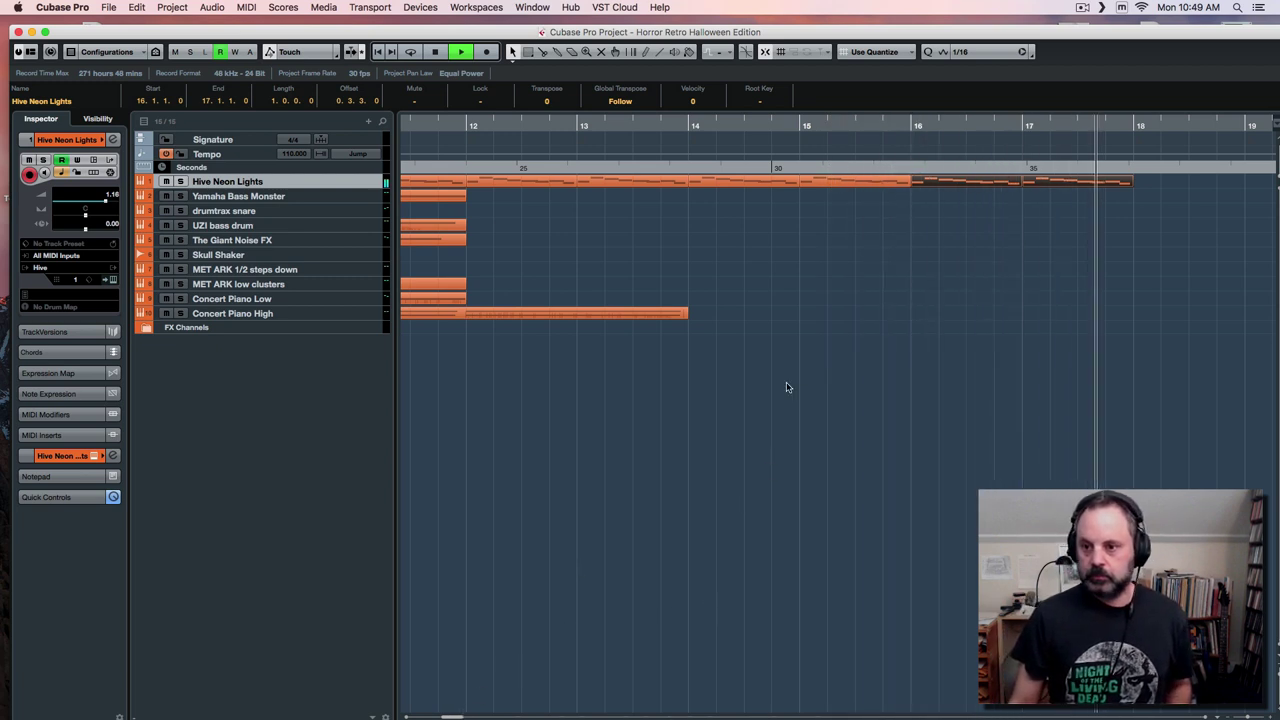
pyautogui.press('space')
pyautogui.moveTo(723, 225); pyautogui.dragTo(1094, 190)
pyautogui.press('super+d')
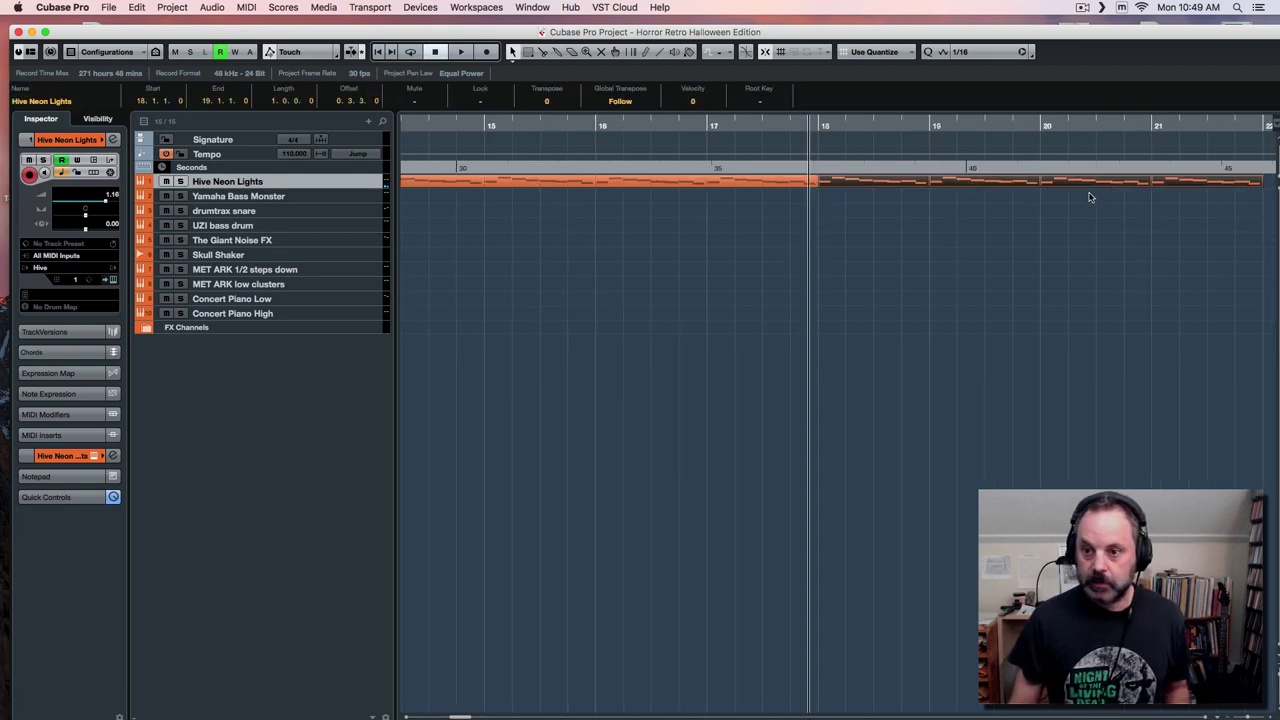
# Play the arrangement from just after bar 11 to near bar 17 with the Yamaha Bass Monster track selected.
pyautogui.moveTo(464, 716); pyautogui.dragTo(453, 716)
pyautogui.click(607, 125)
pyautogui.press('Down')
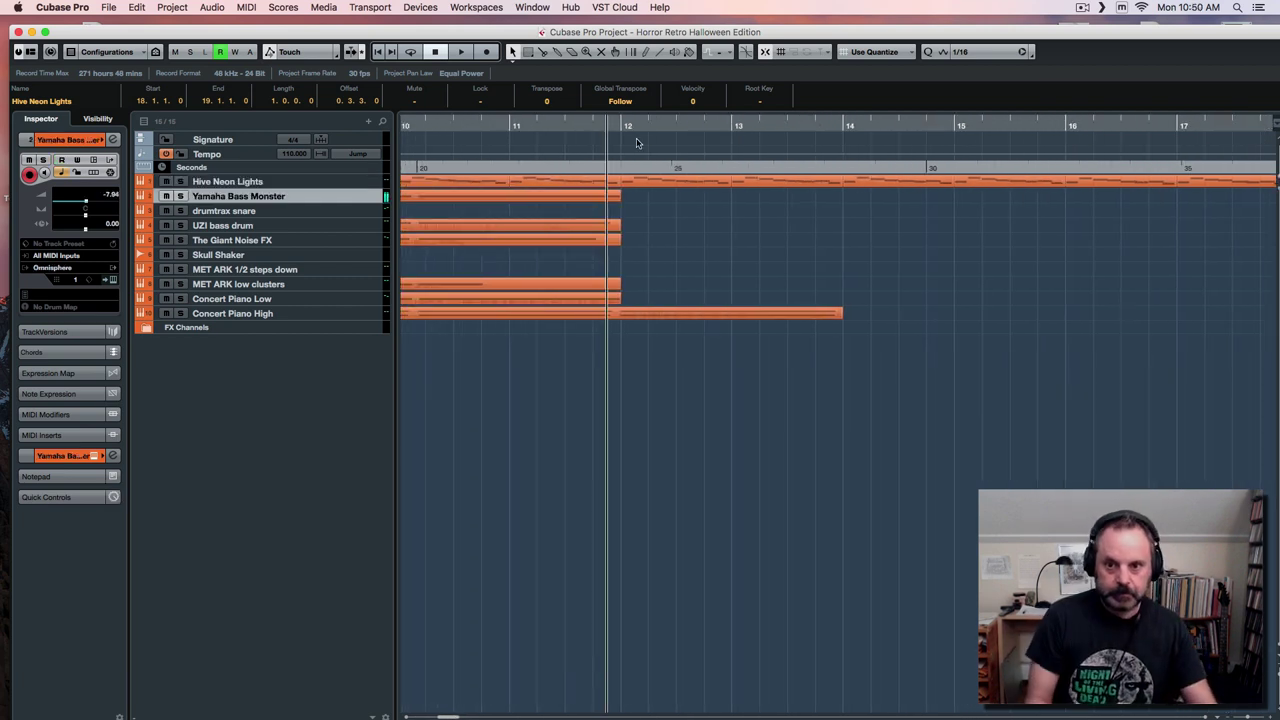
pyautogui.click(521, 124)
pyautogui.press('space')
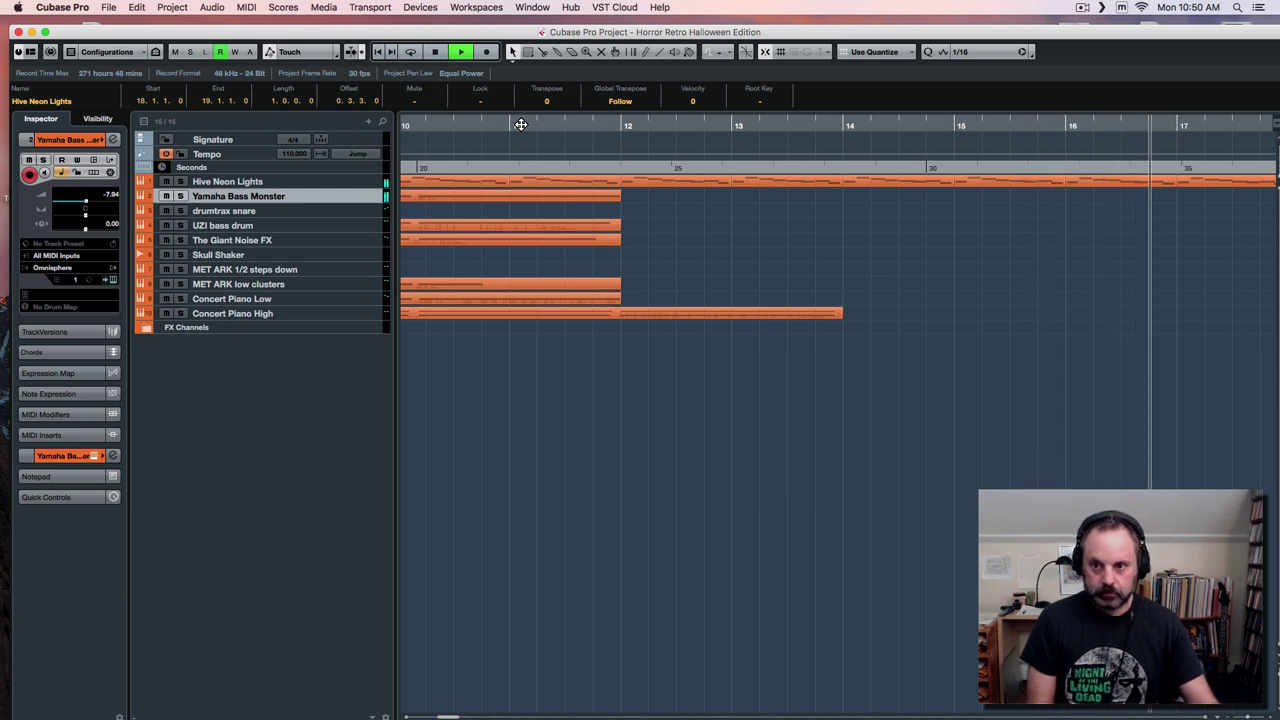
pyautogui.press('space')
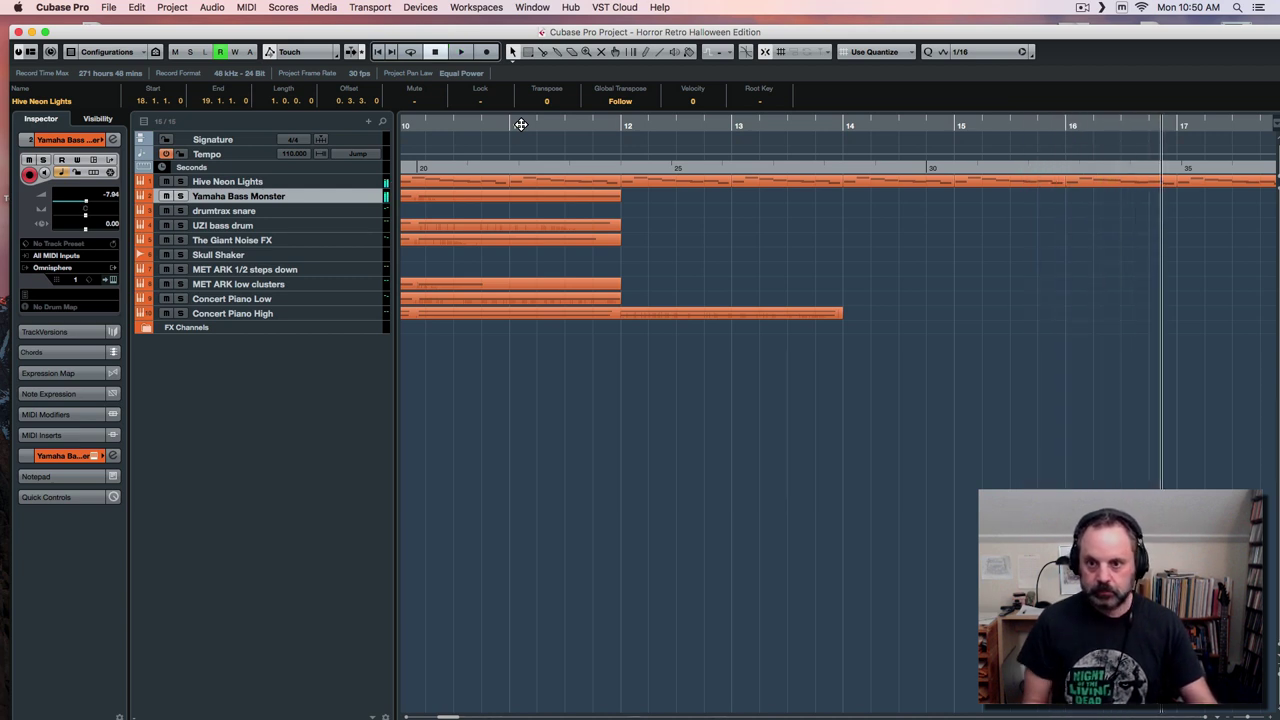
# Record a Yamaha Bass Monster part from just after the start of bar 12 to just past the start of bar 18.
pyautogui.click(633, 124)
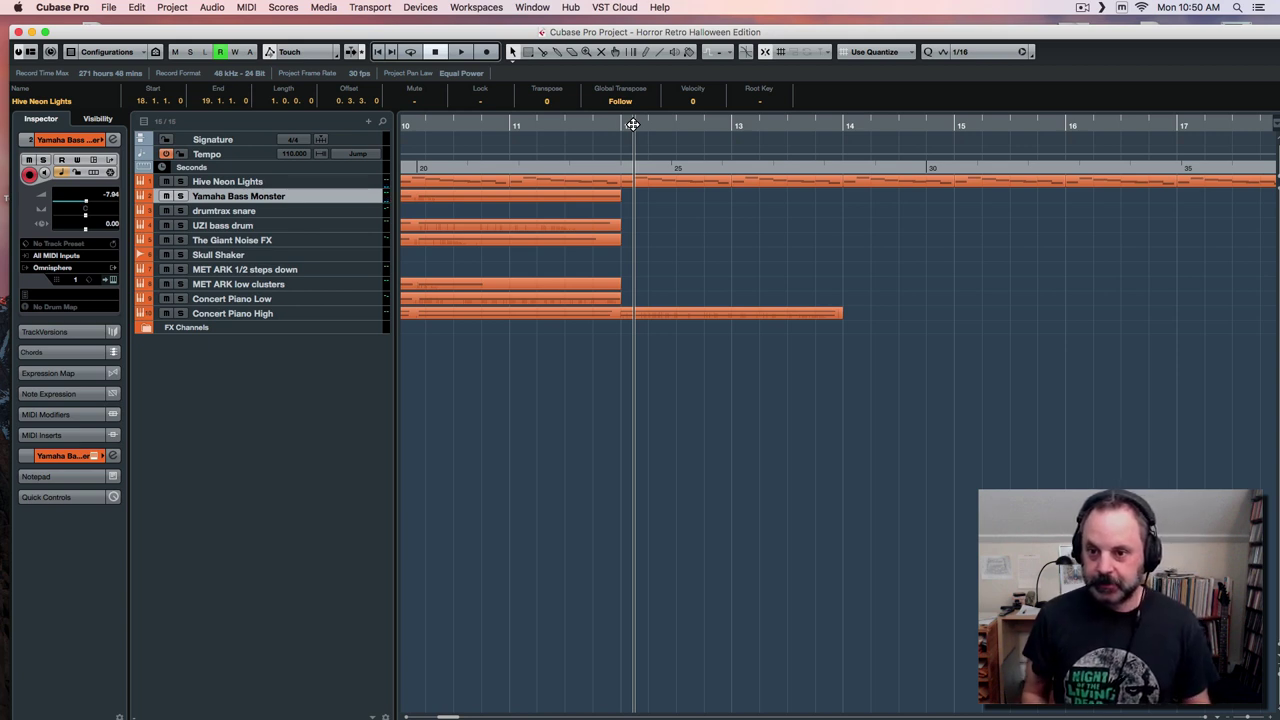
pyautogui.press('KP_Multiply')
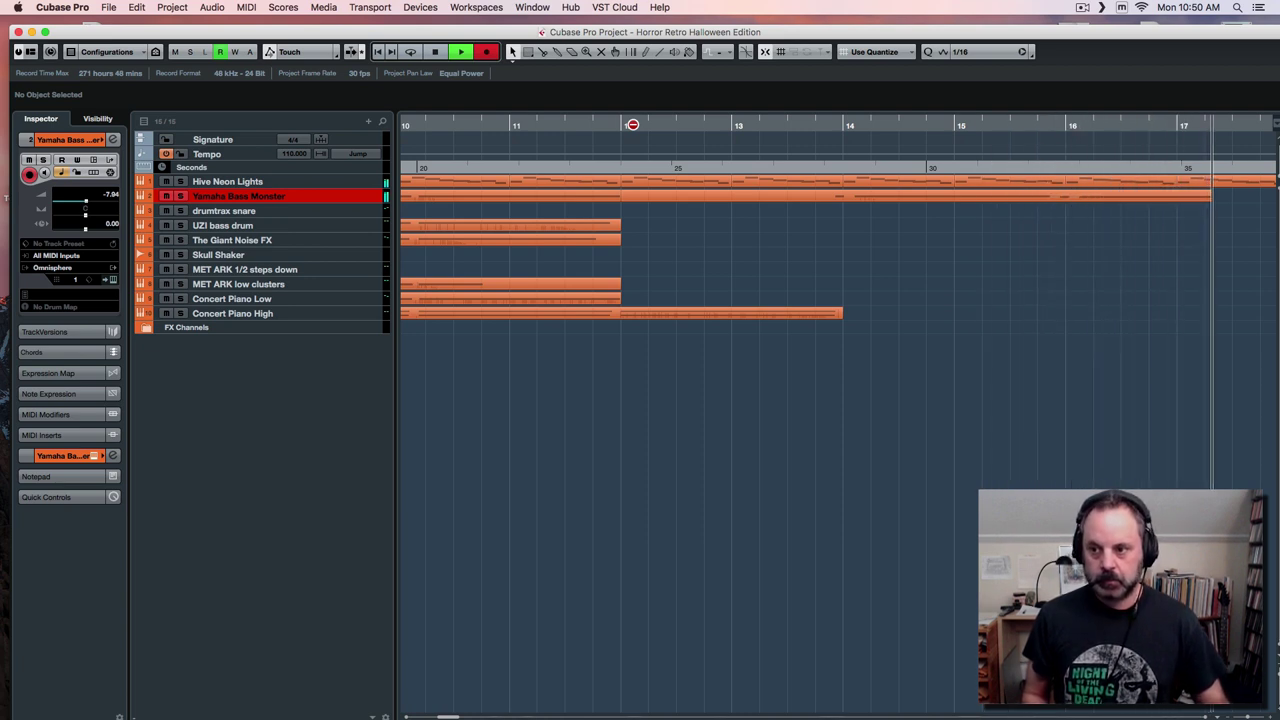
pyautogui.press('space')
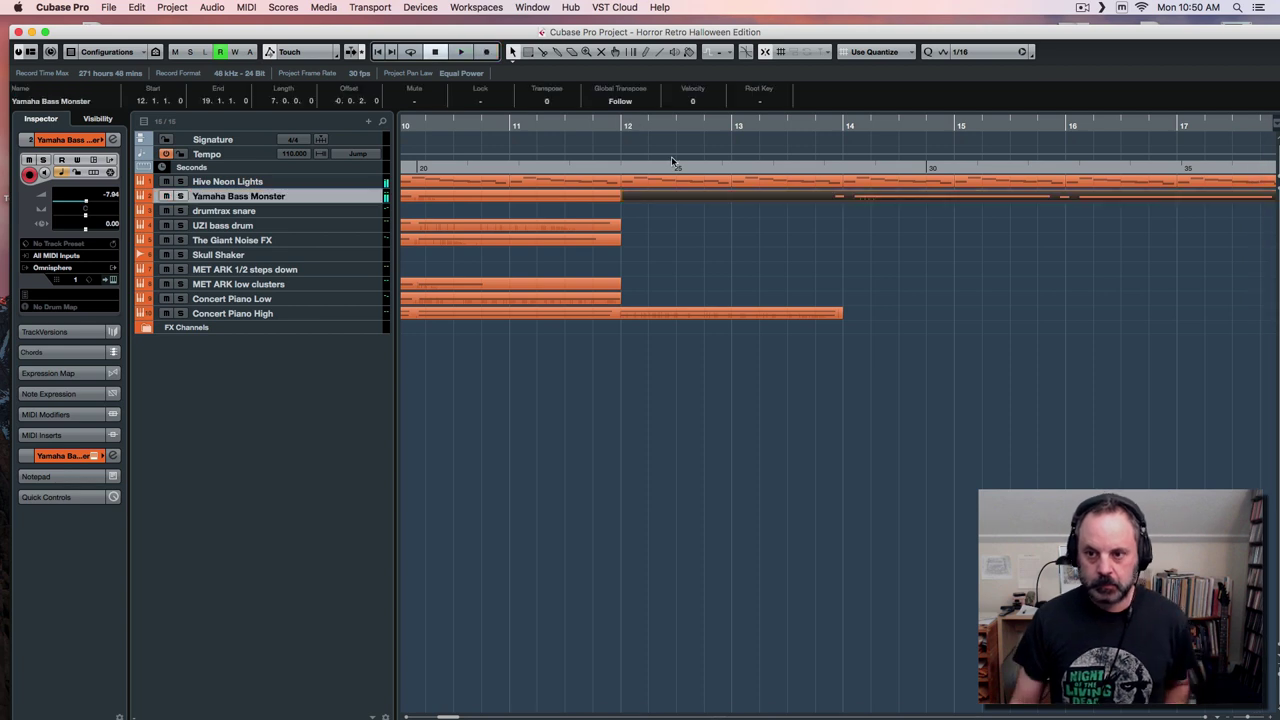
# Quantize the newly recorded Yamaha Bass Monster notes in bars 13 to 17 to the 1/16 grid.
pyautogui.doubleClick(805, 199)
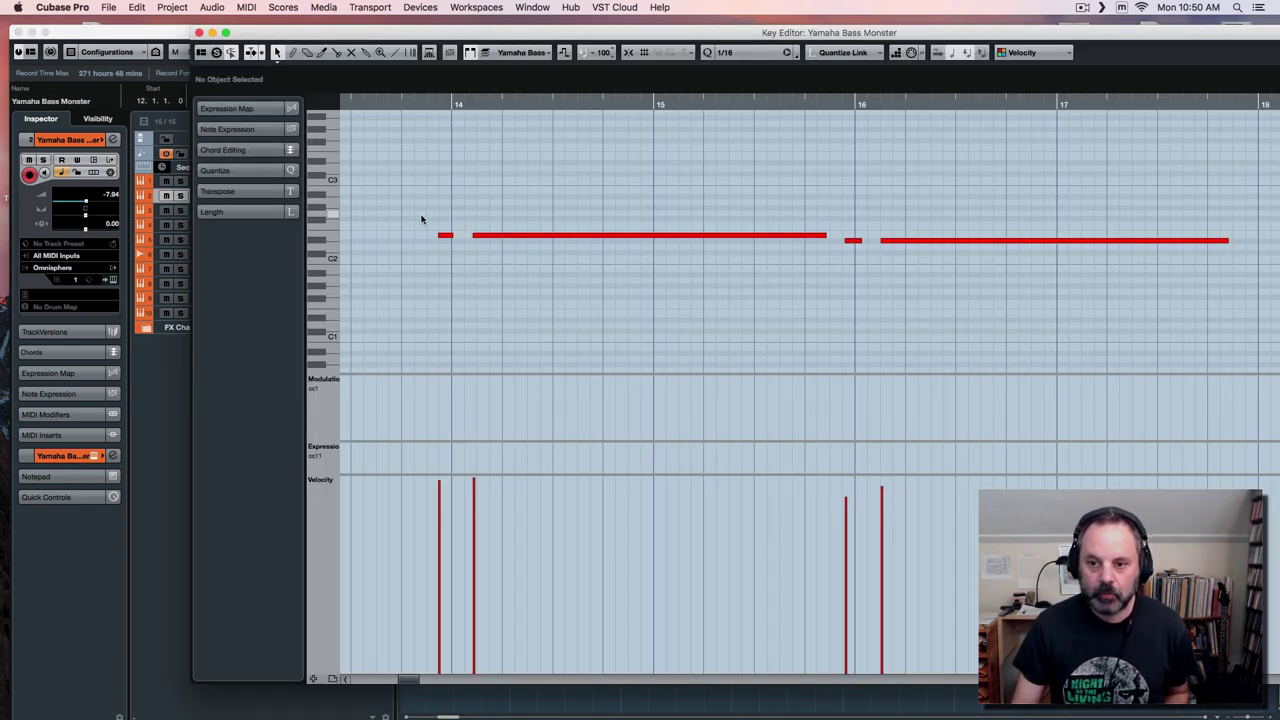
pyautogui.moveTo(421, 219); pyautogui.dragTo(886, 280)
pyautogui.press('Return')
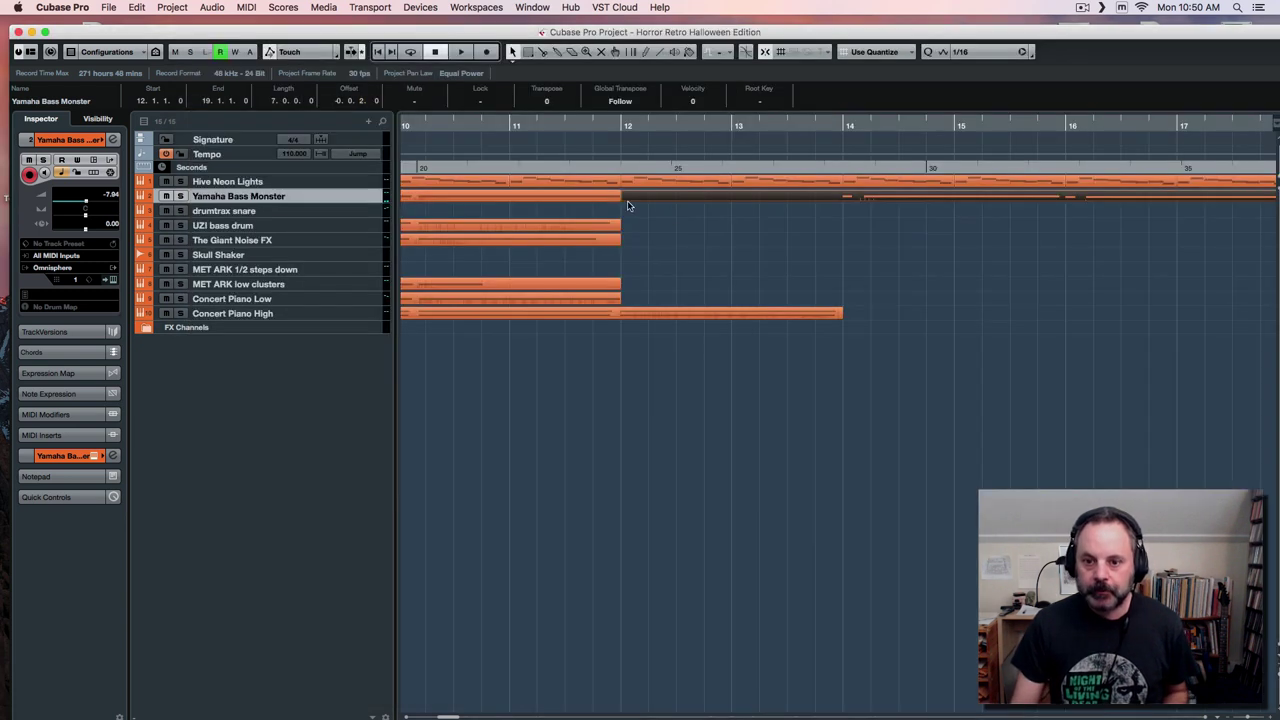
# Trim the new Yamaha Bass Monster part so it starts at bar 14 and ends at bar 18.
pyautogui.moveTo(623, 199); pyautogui.dragTo(845, 219)
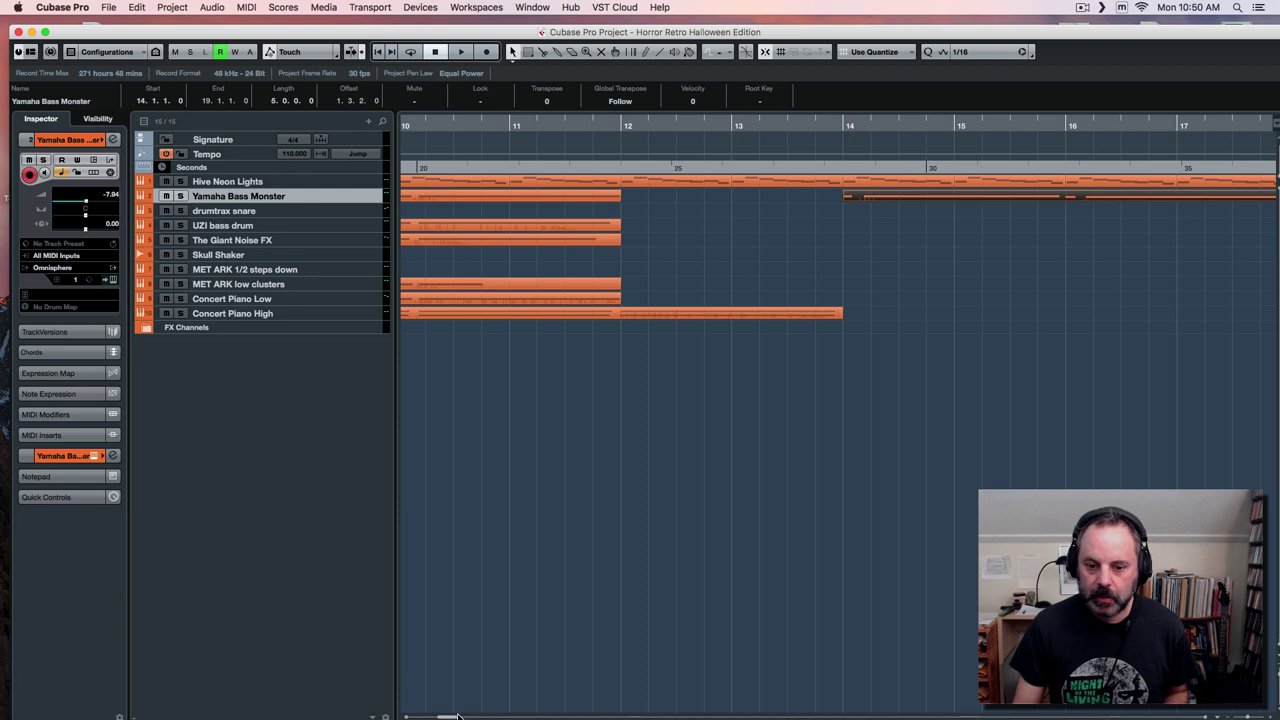
pyautogui.moveTo(458, 716); pyautogui.dragTo(470, 716)
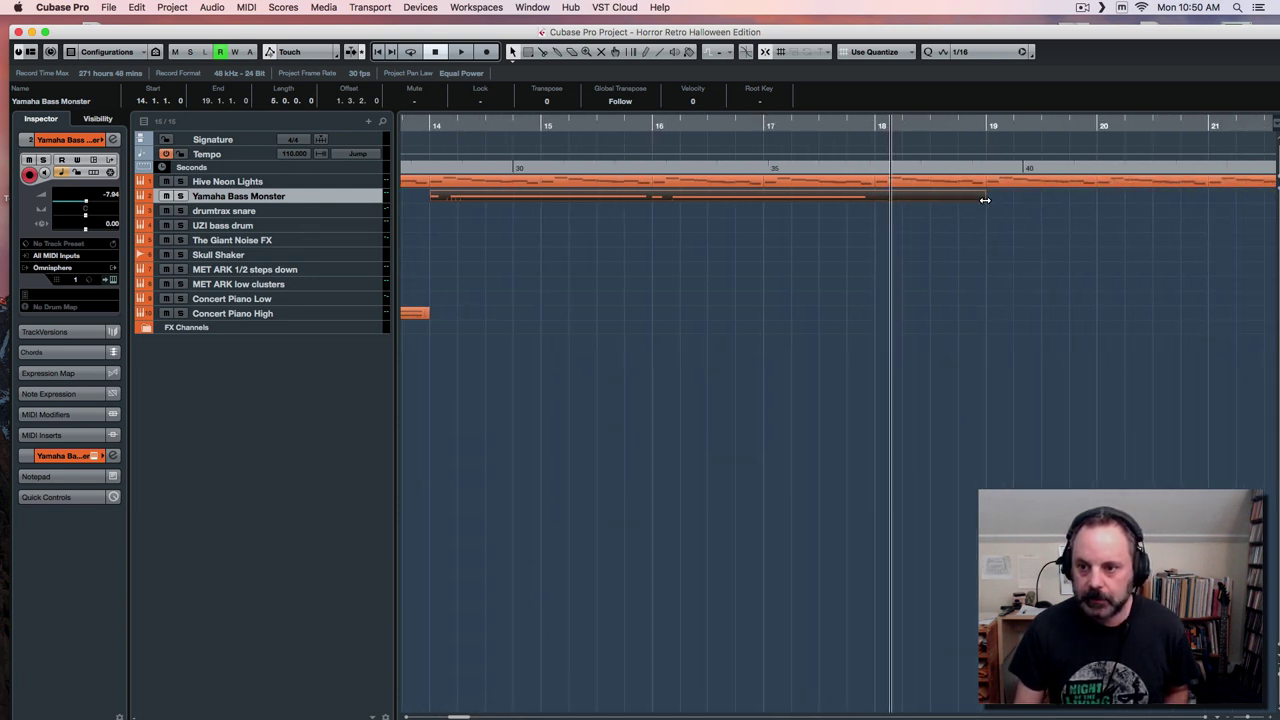
pyautogui.moveTo(985, 200); pyautogui.dragTo(873, 200)
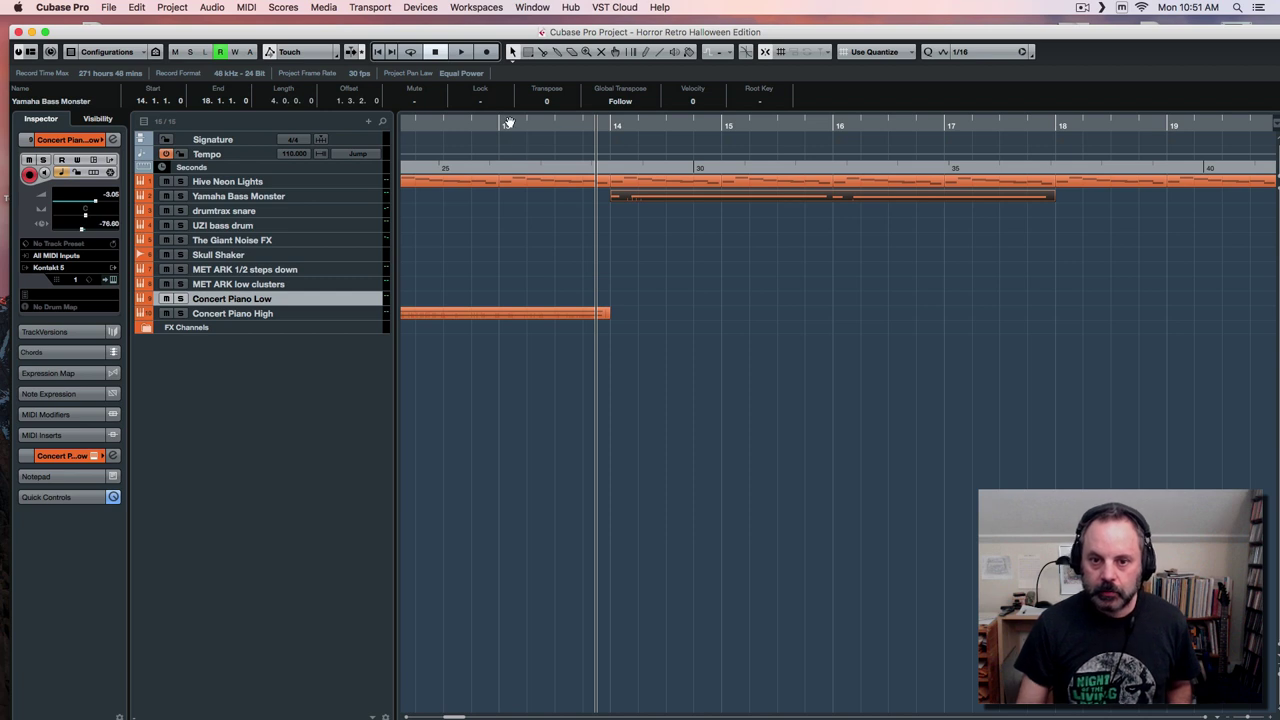
# Record a Concert Piano Low part from bar 13 to just before bar 18, with cycle playback off.
pyautogui.click(510, 123)
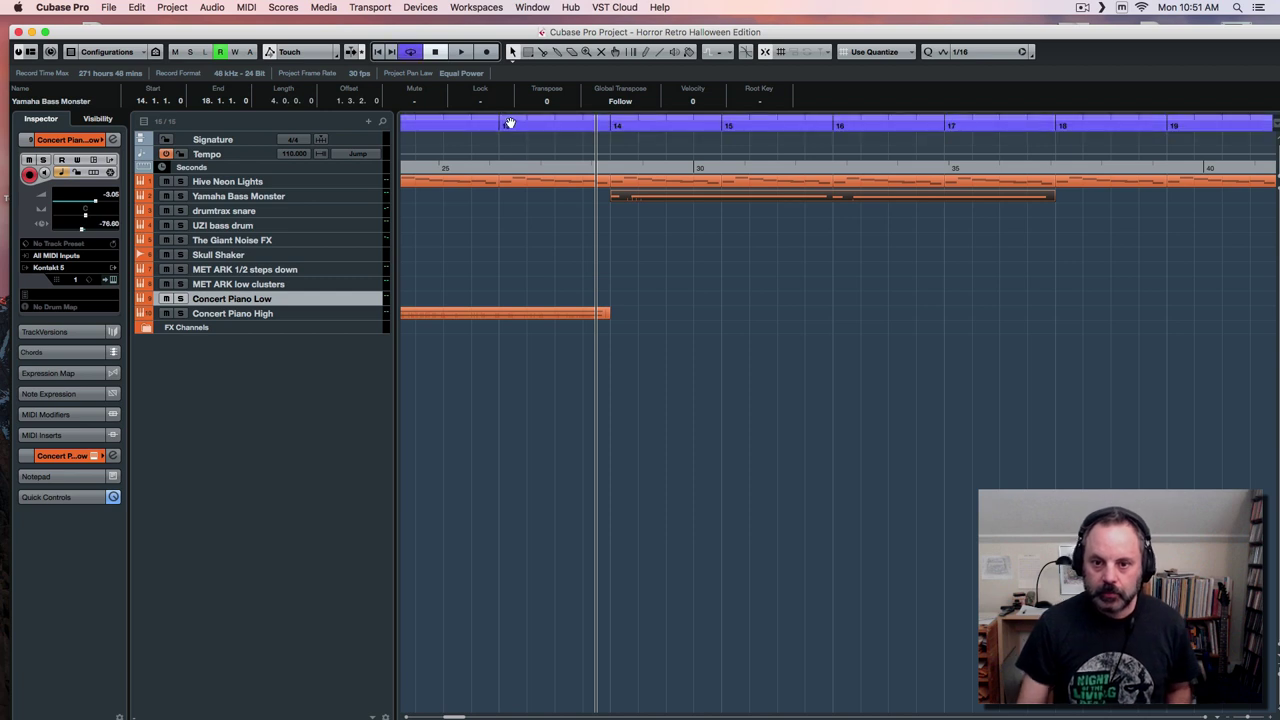
pyautogui.click(508, 123)
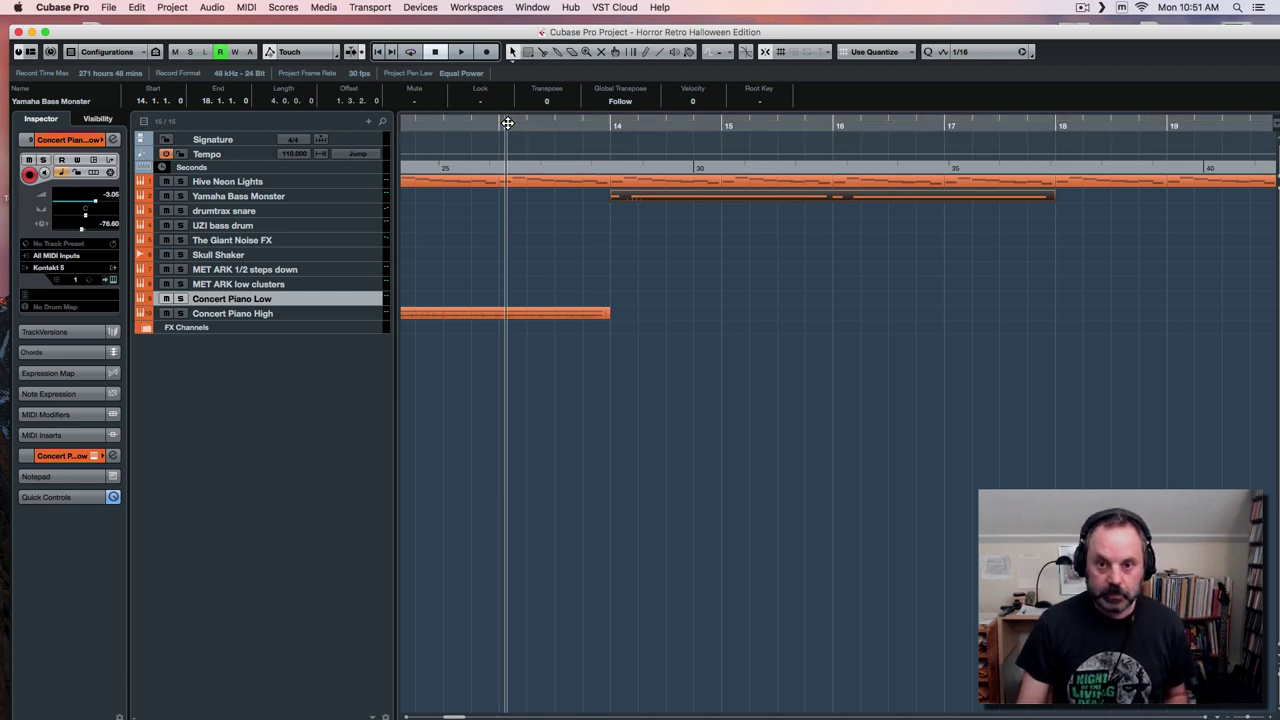
pyautogui.press('KP_Multiply')
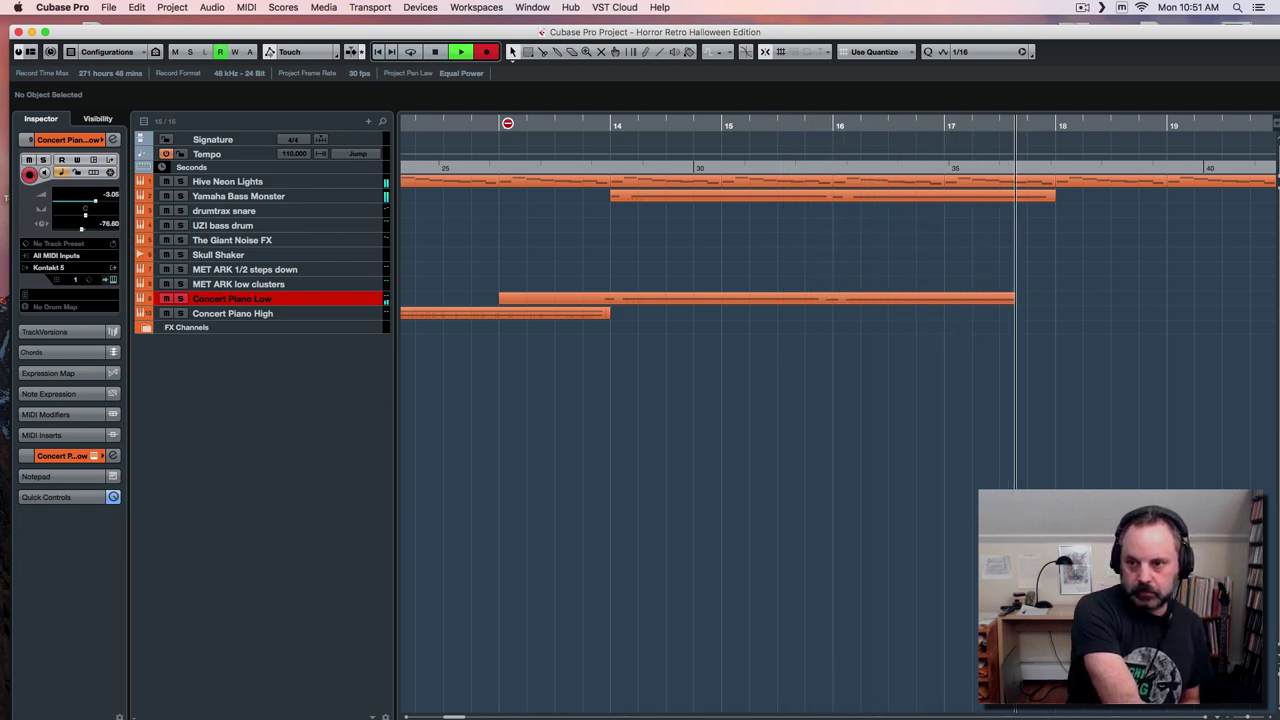
pyautogui.press('space')
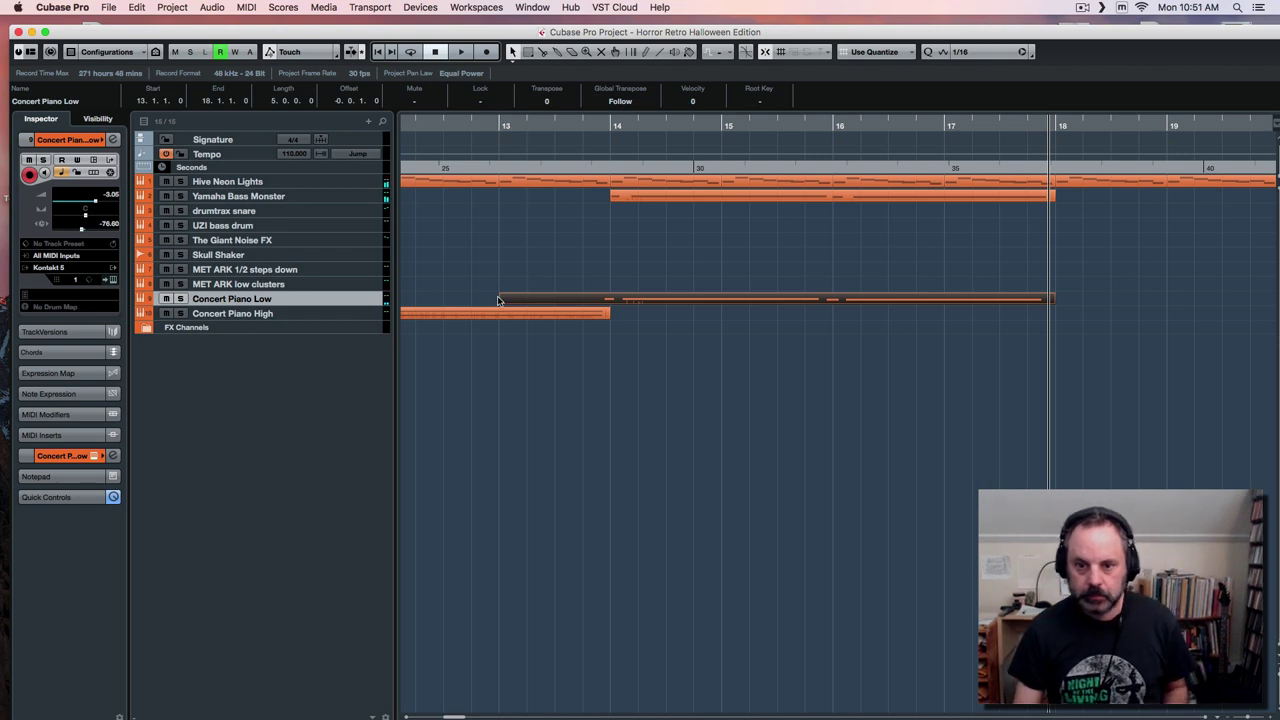
# Quantize the new Concert Piano Low notes and trim the part's start to bar 14 while playing it back.
pyautogui.doubleClick(575, 299)
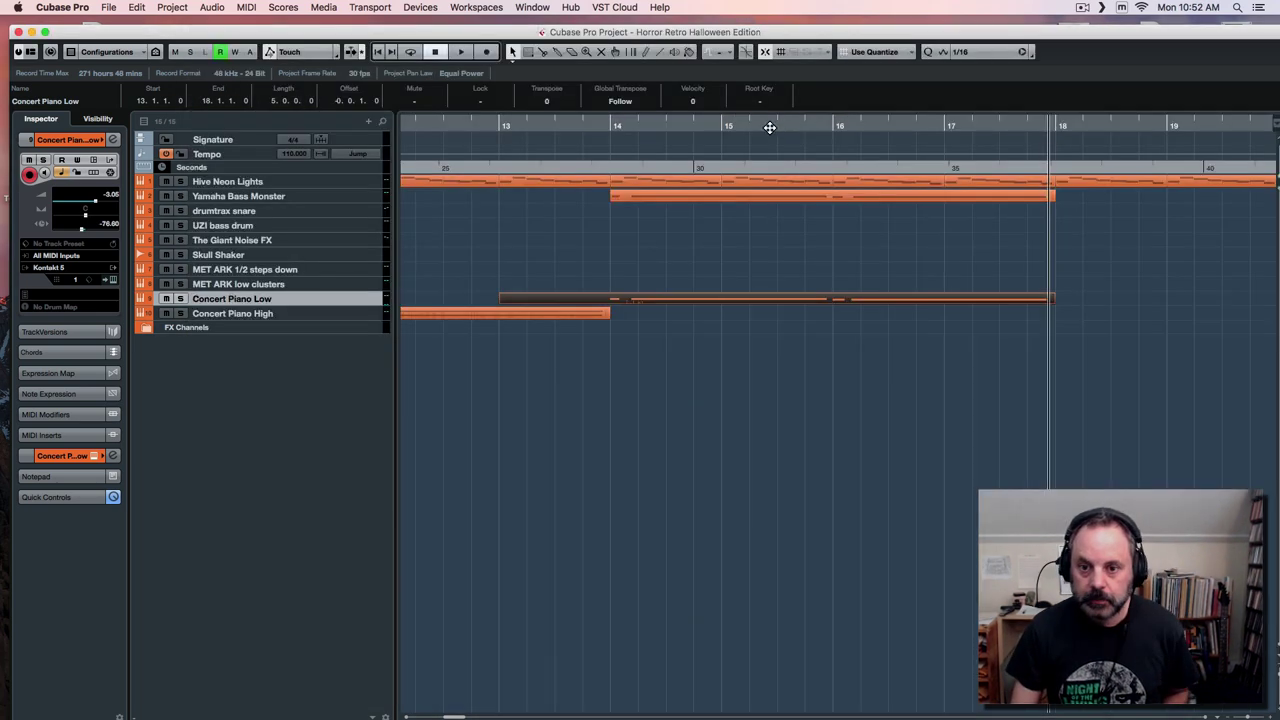
pyautogui.click(590, 126)
pyautogui.press('space')
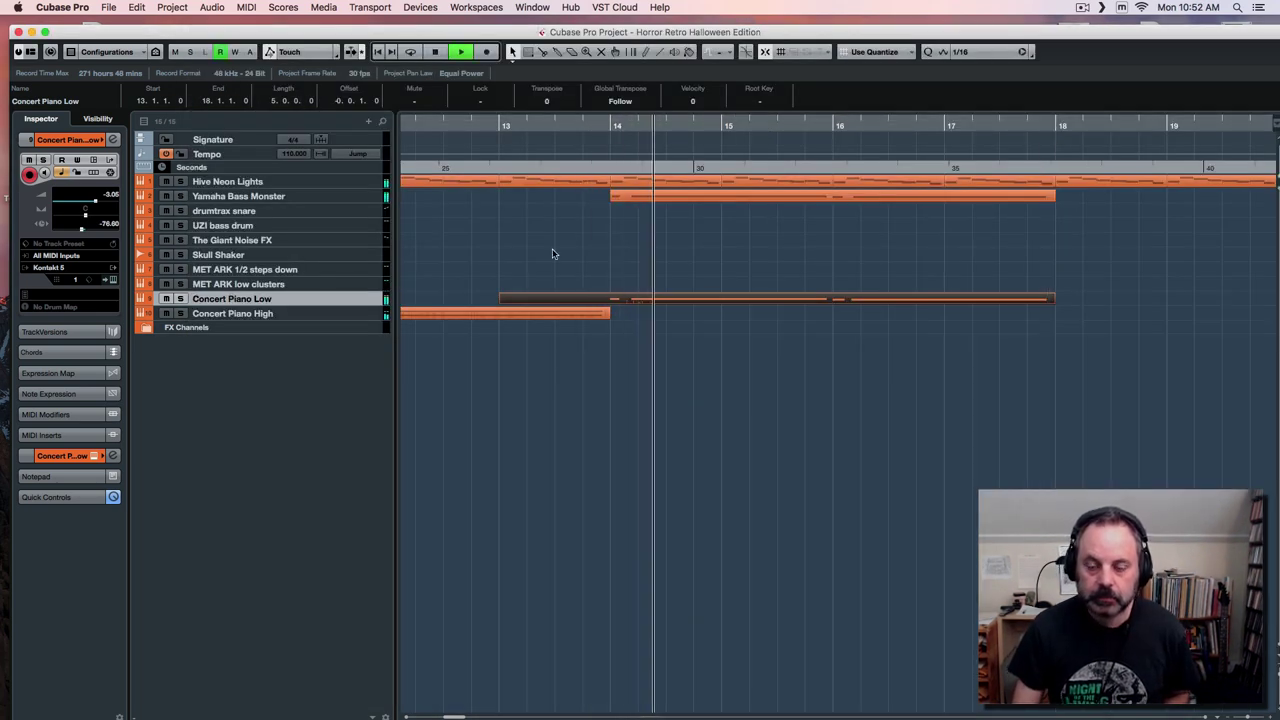
pyautogui.moveTo(500, 300); pyautogui.dragTo(613, 302)
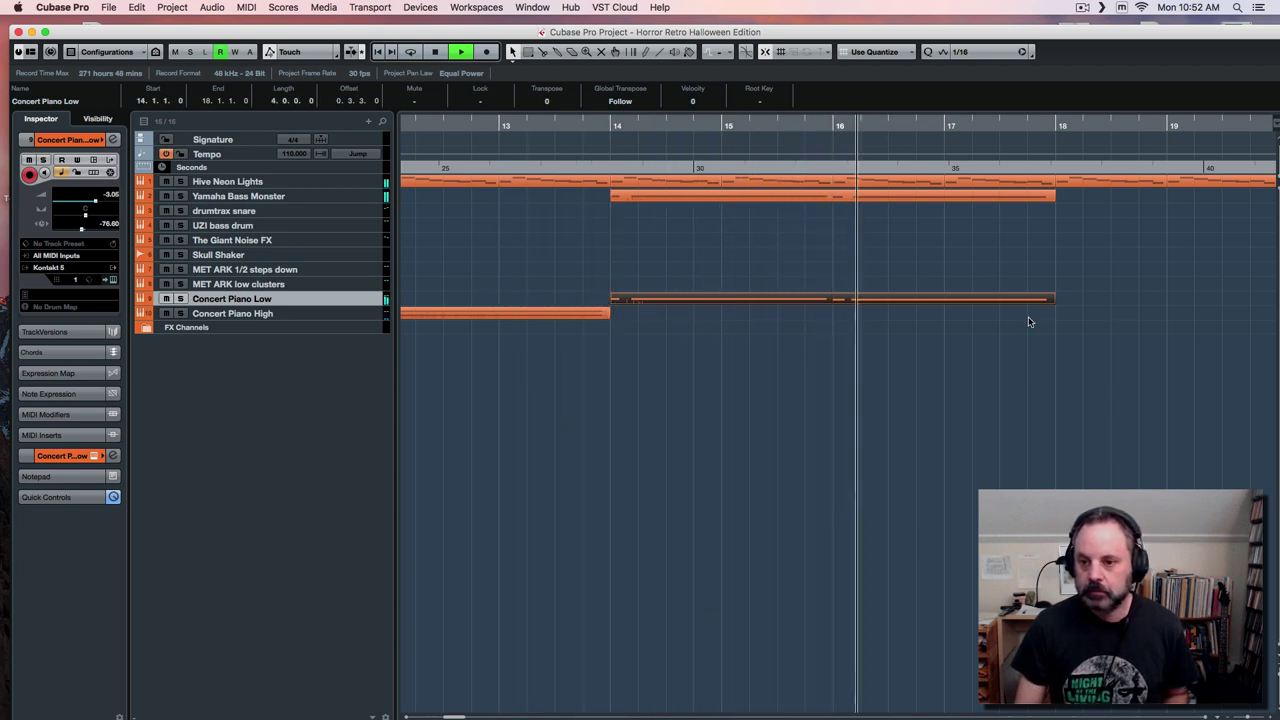
pyautogui.press('space')
# Quantize the long Concert Piano Low note in bar 16 to the 1/16 grid and close its editor.
pyautogui.click(957, 282)
pyautogui.doubleClick(920, 300)
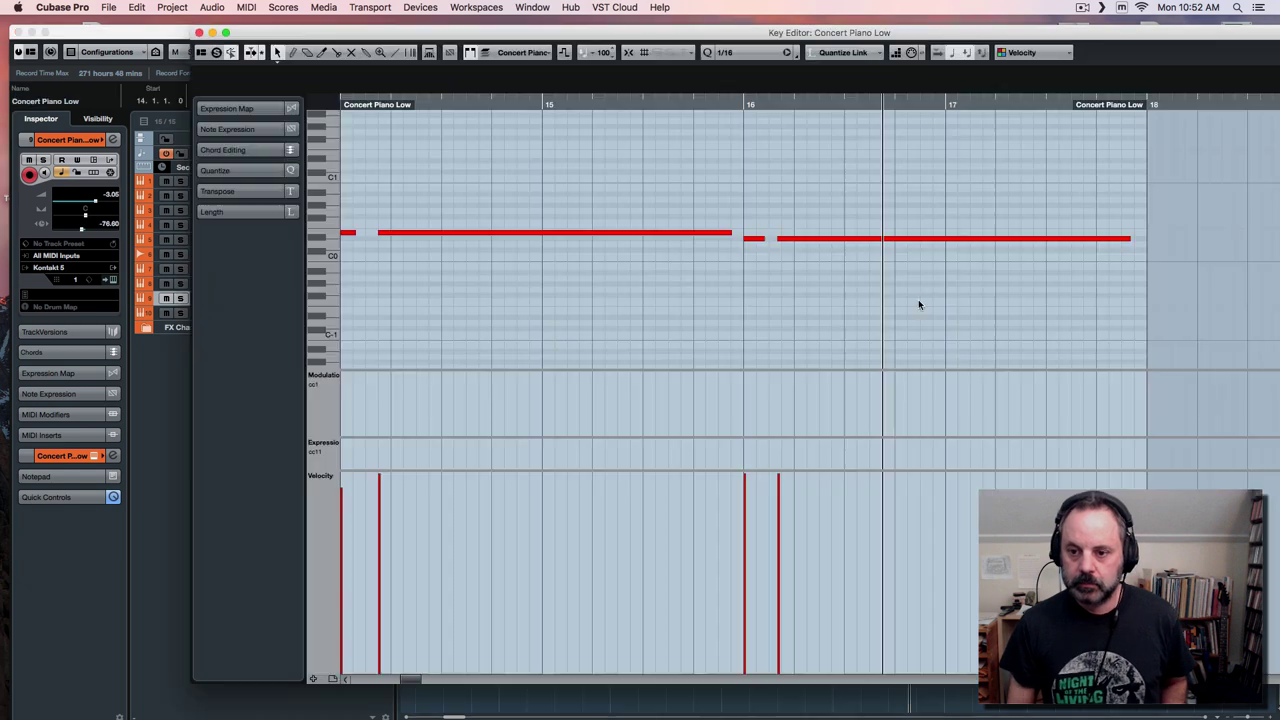
pyautogui.moveTo(817, 257); pyautogui.dragTo(818, 259)
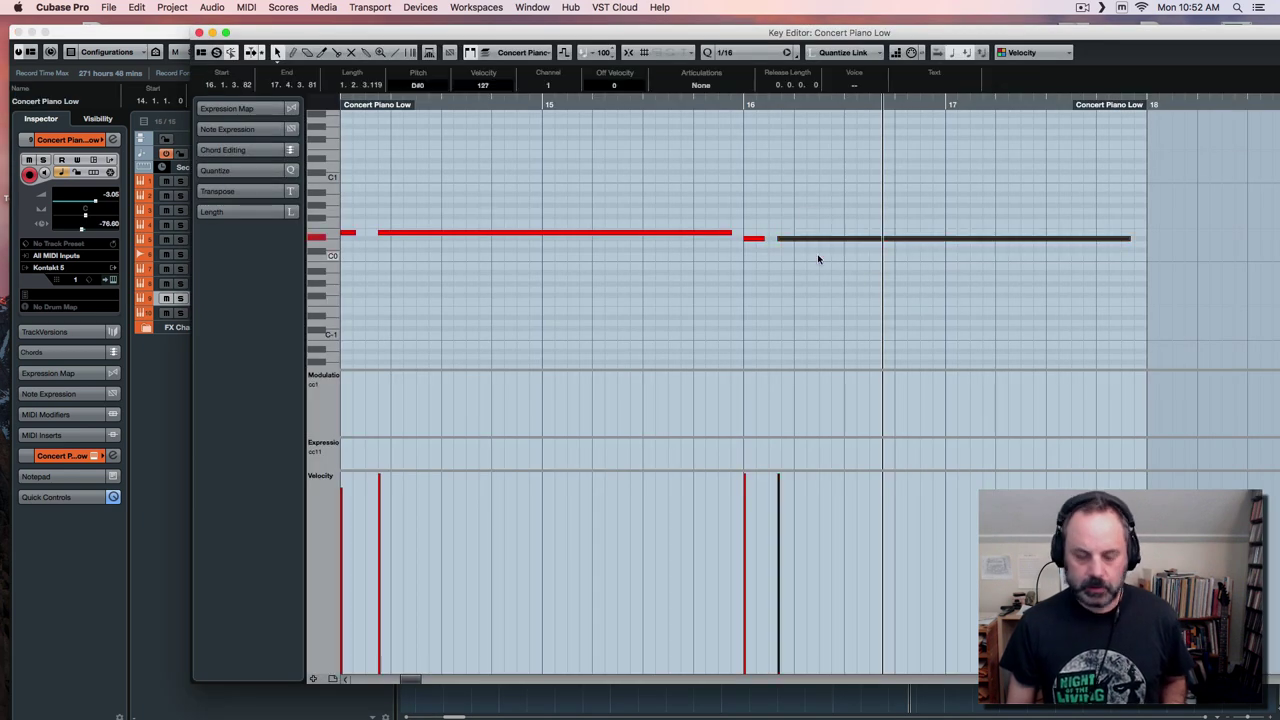
pyautogui.press('q')
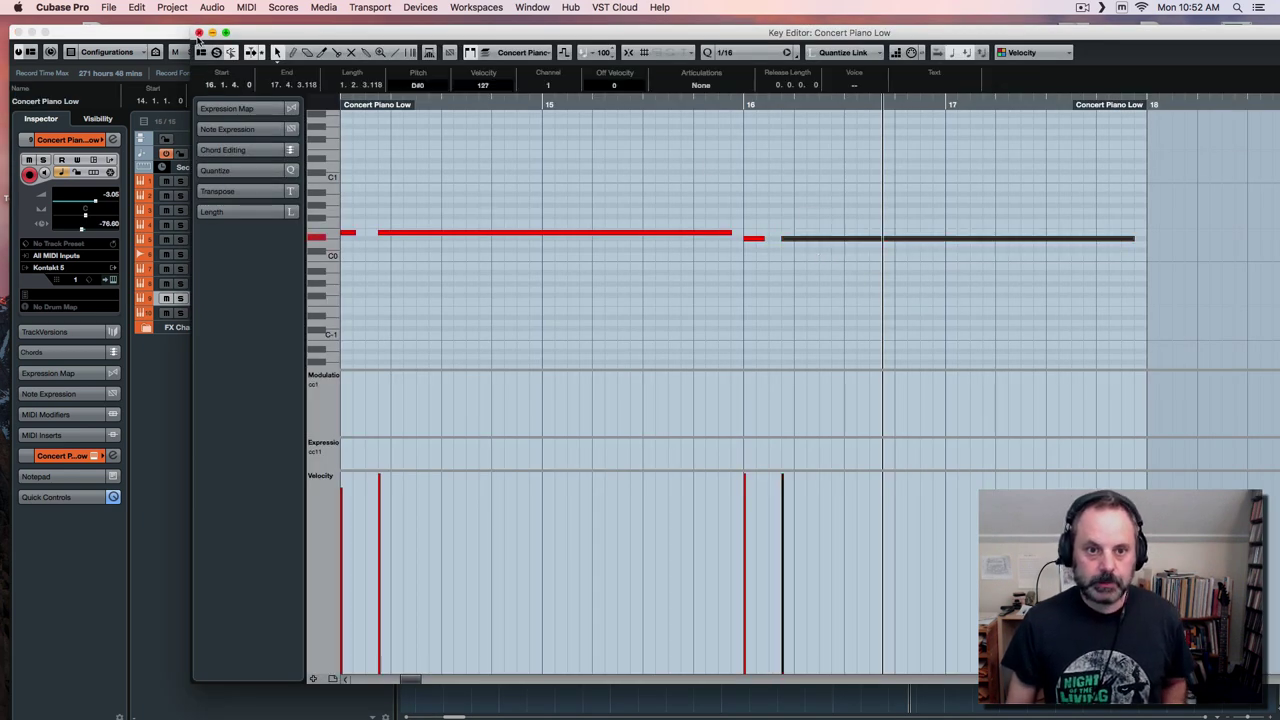
pyautogui.click(199, 33)
# Play the bass and low piano parts from just before bar 14, and return the playback position to bar 14.
pyautogui.click(598, 128)
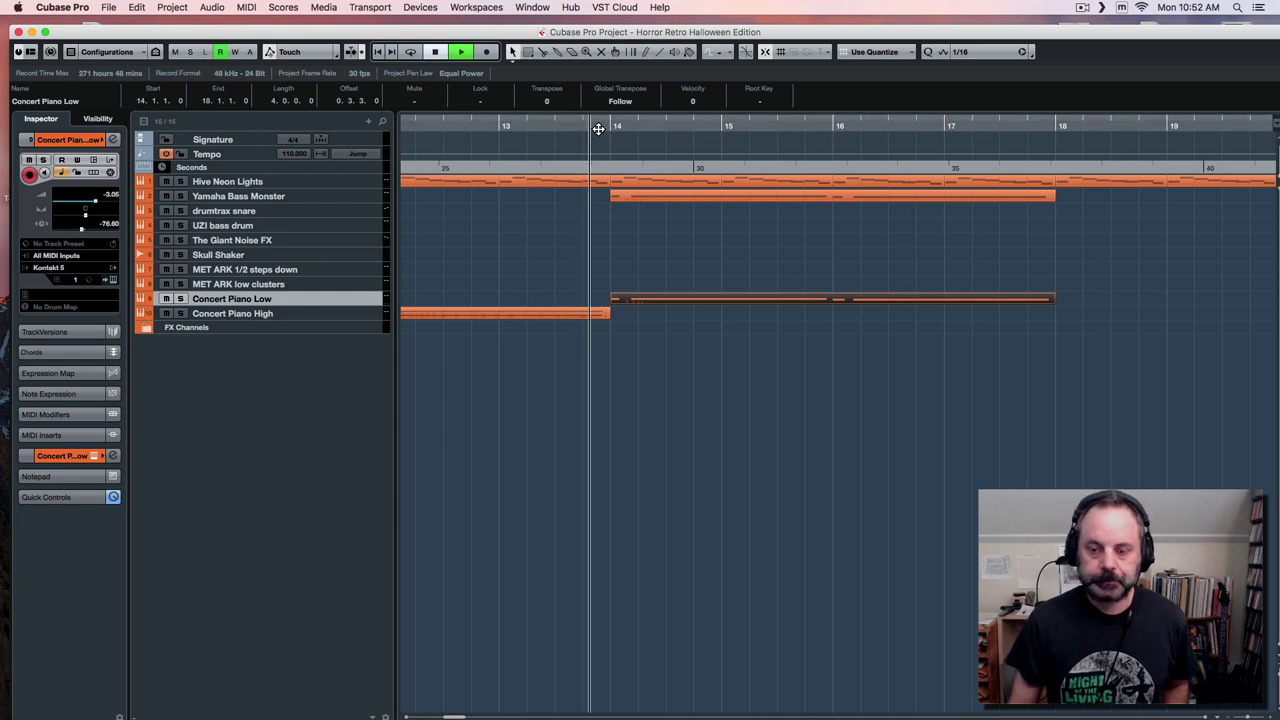
pyautogui.press('space')
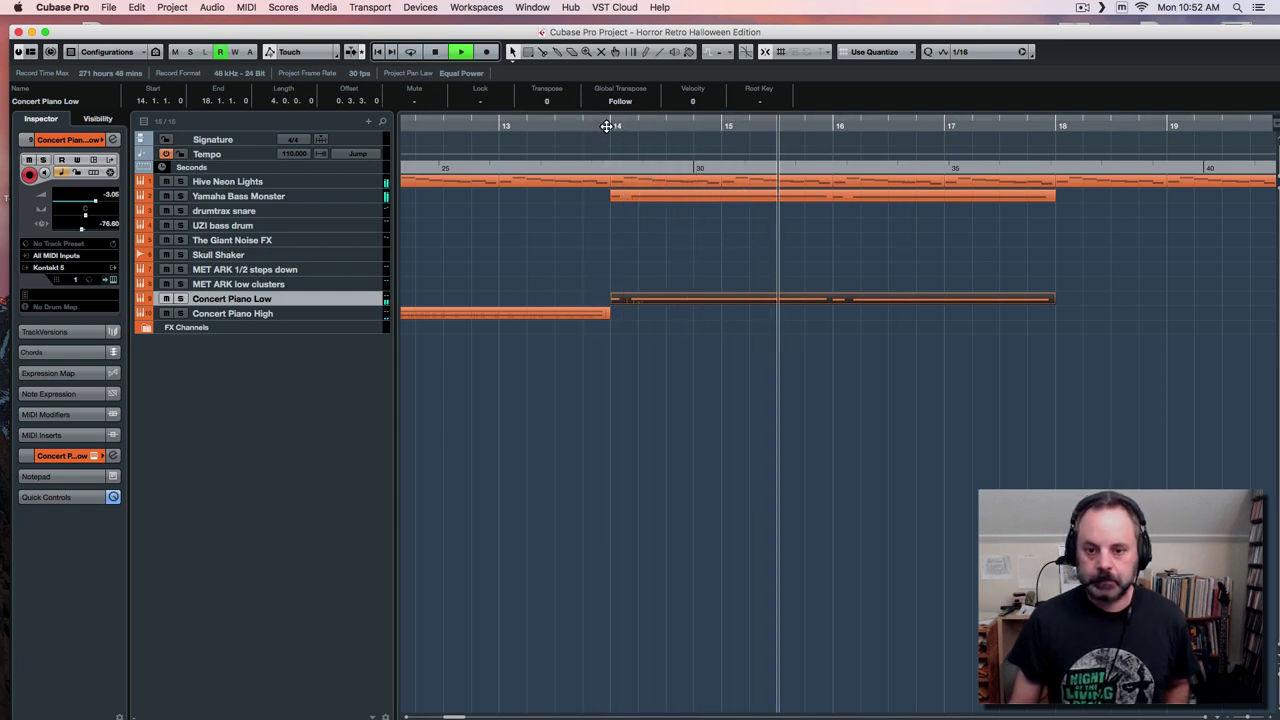
pyautogui.press('space')
pyautogui.click(608, 126)
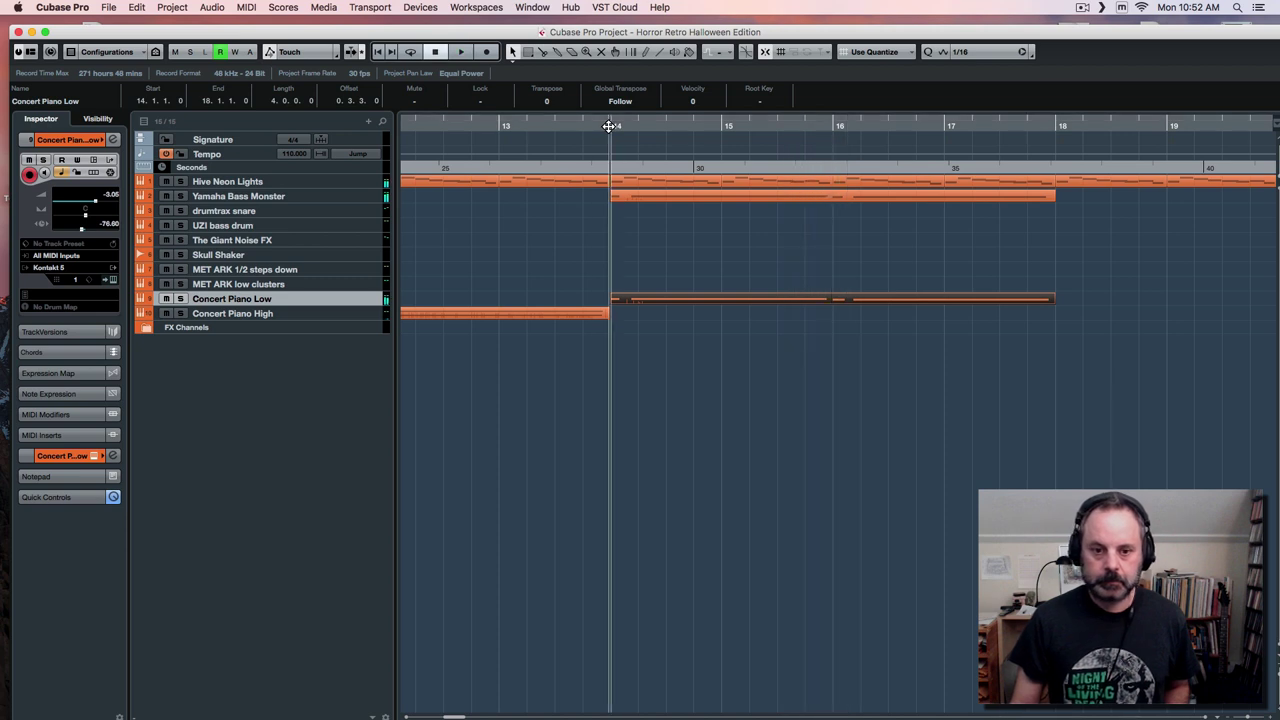
# Record a Concert Piano High part from just before bar 13 to just past the start of bar 18.
pyautogui.click(337, 315)
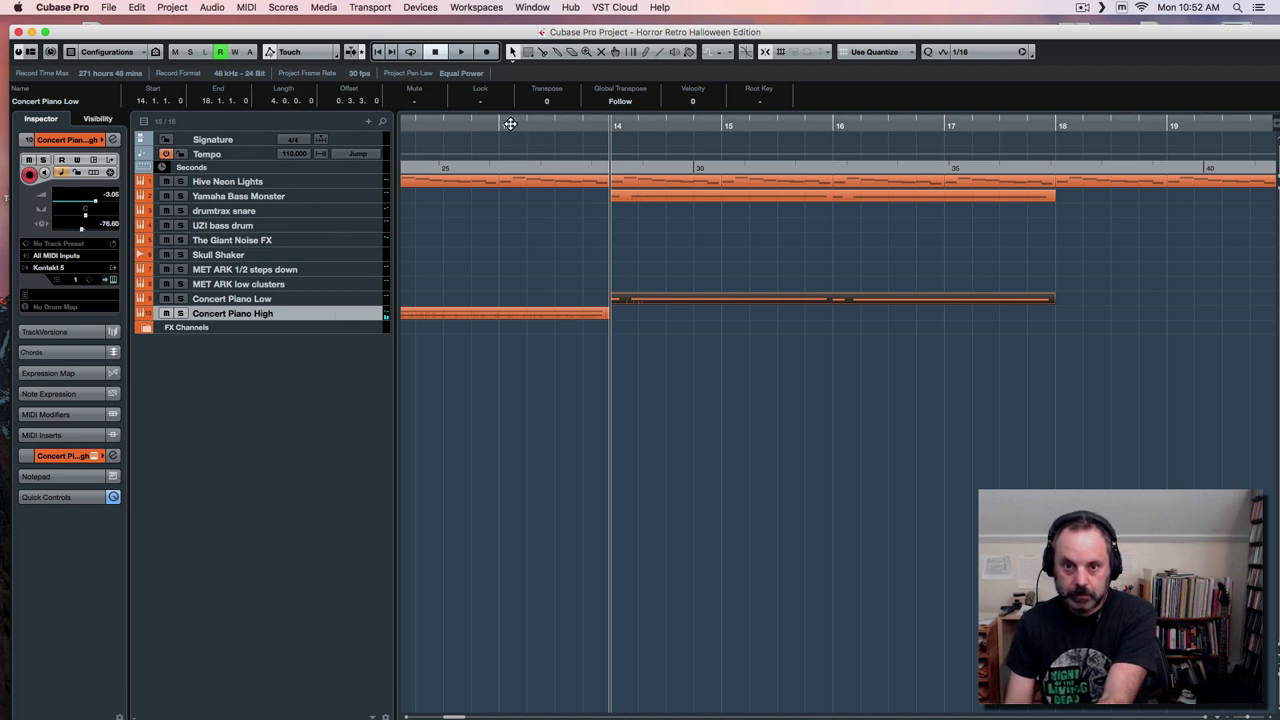
pyautogui.click(479, 123)
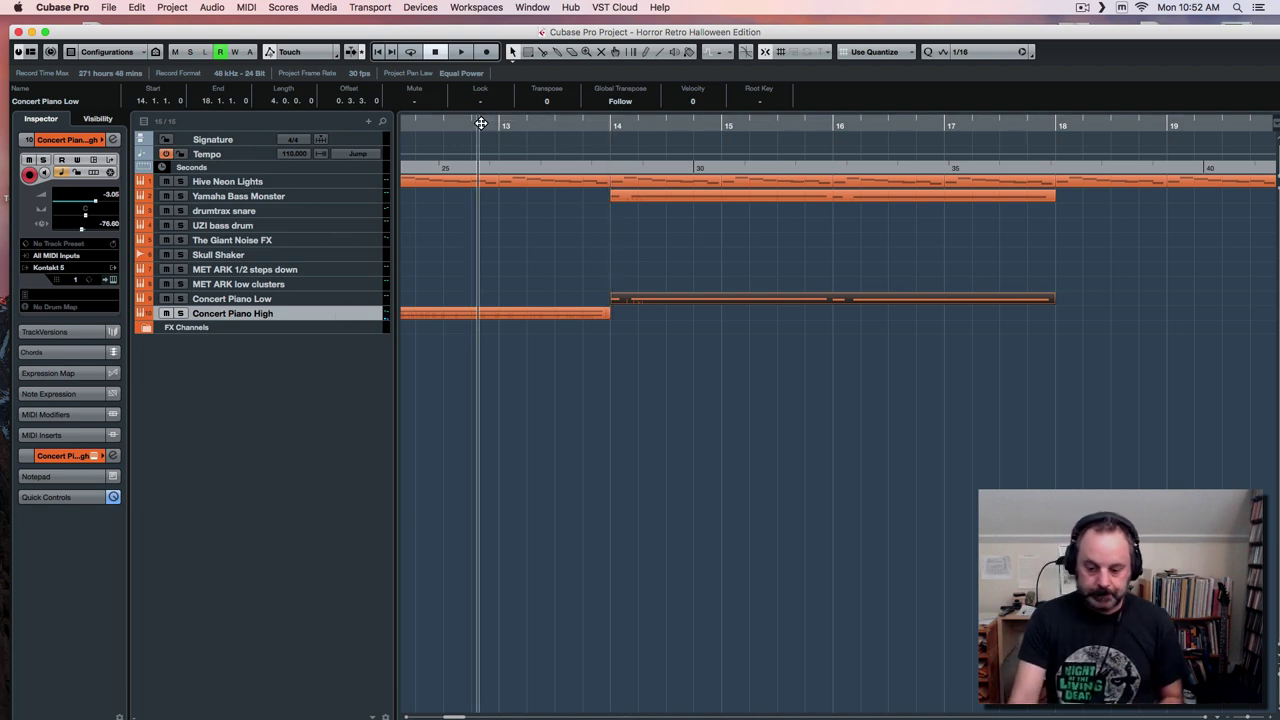
pyautogui.press('KP_Multiply')
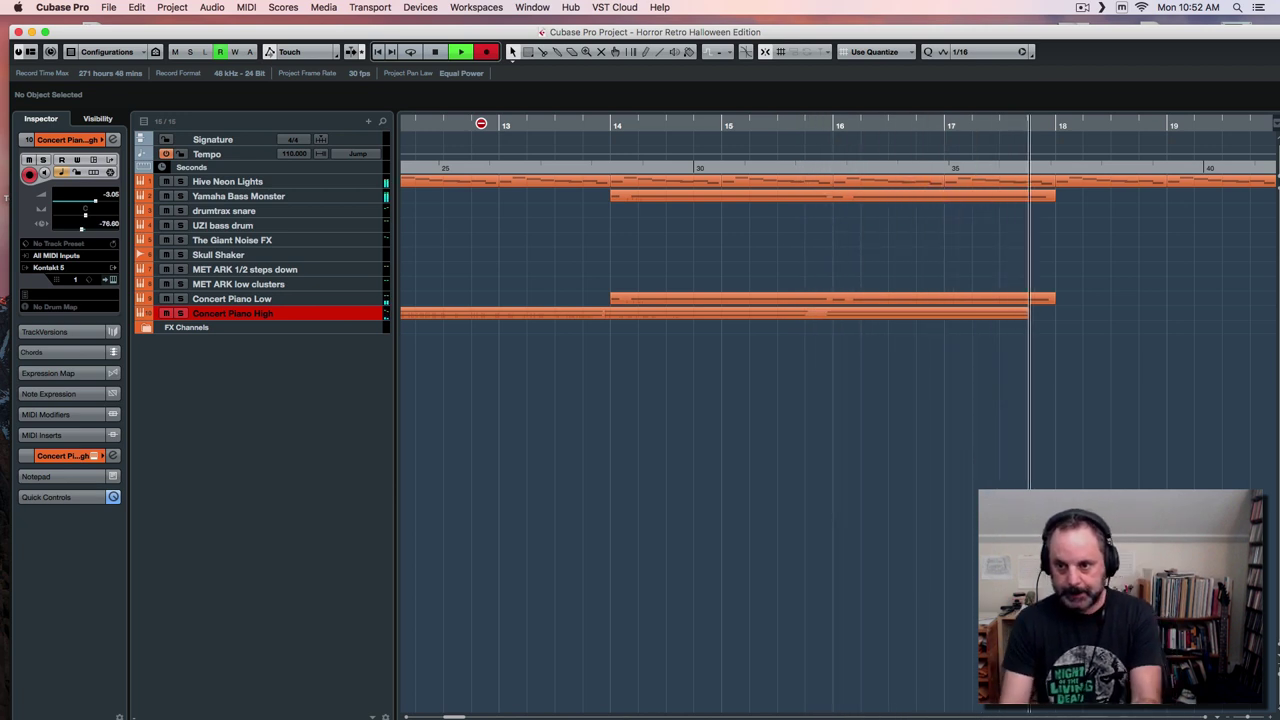
pyautogui.press('space')
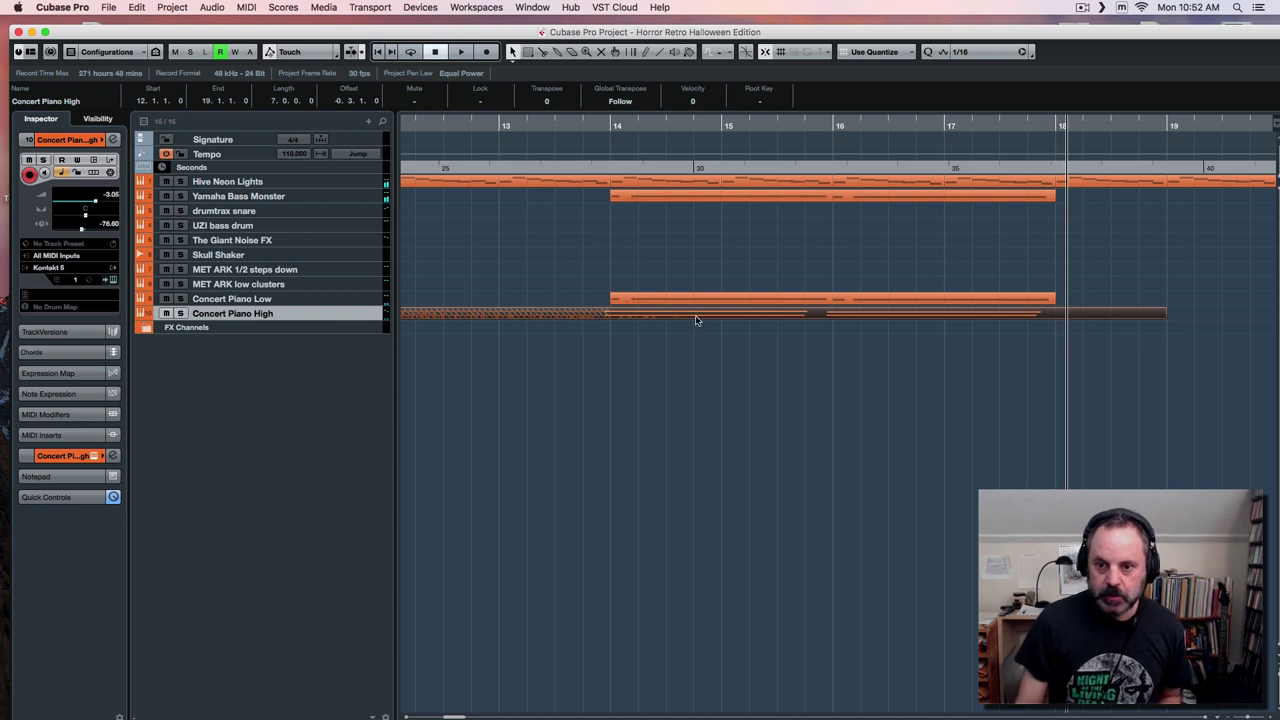
# Quantize the new Concert Piano High notes at bars 14 and 16 and trim the part's end to bar 18.
pyautogui.doubleClick(697, 320)
pyautogui.moveTo(420, 170); pyautogui.dragTo(522, 288)
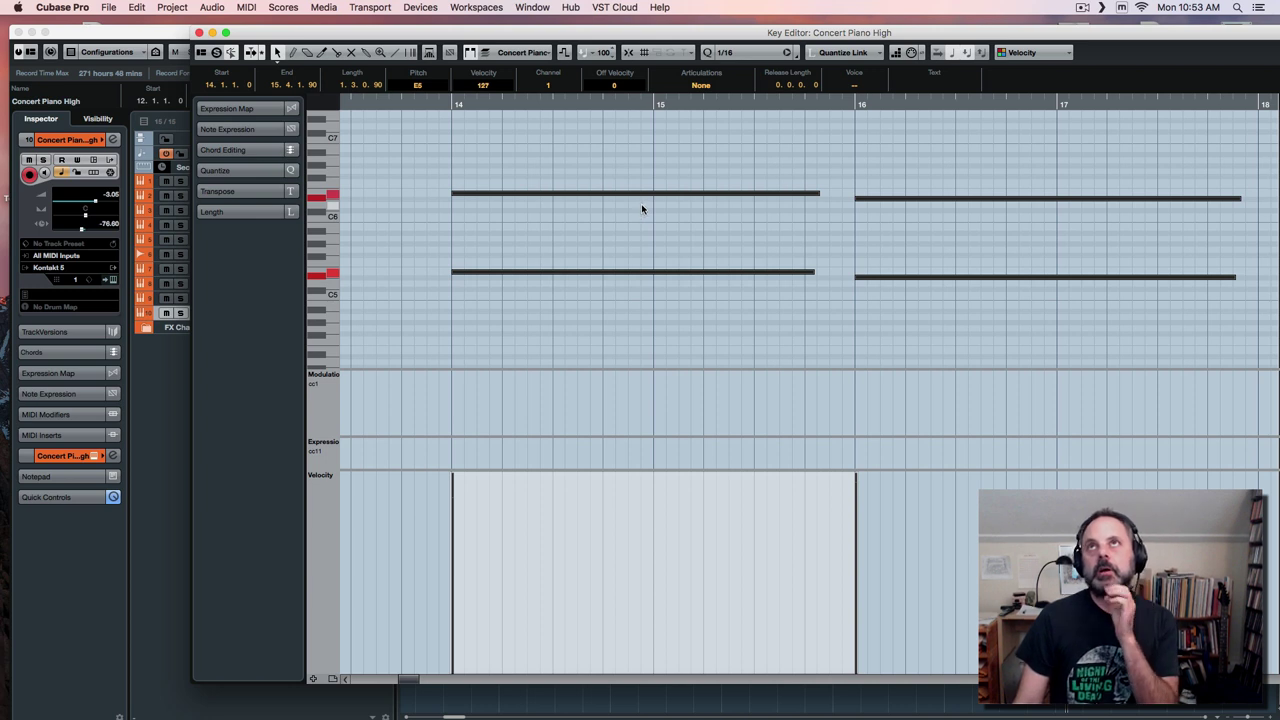
pyautogui.click(430, 104)
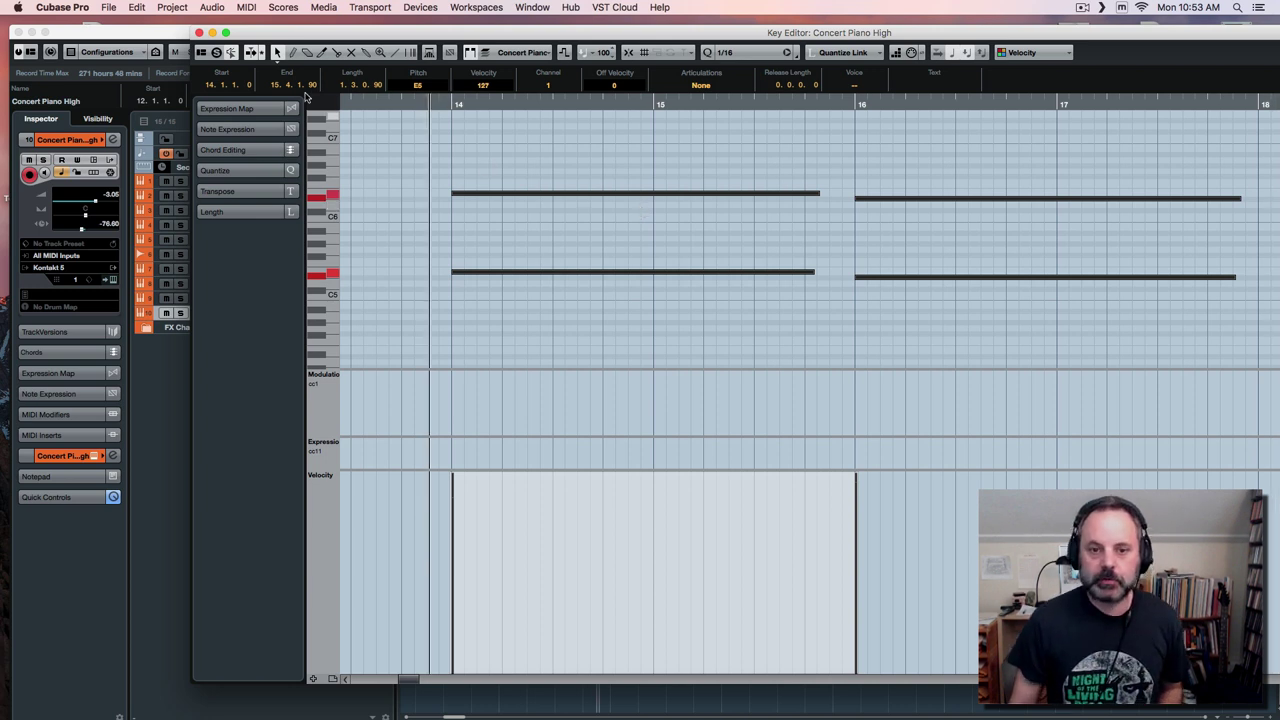
pyautogui.click(199, 33)
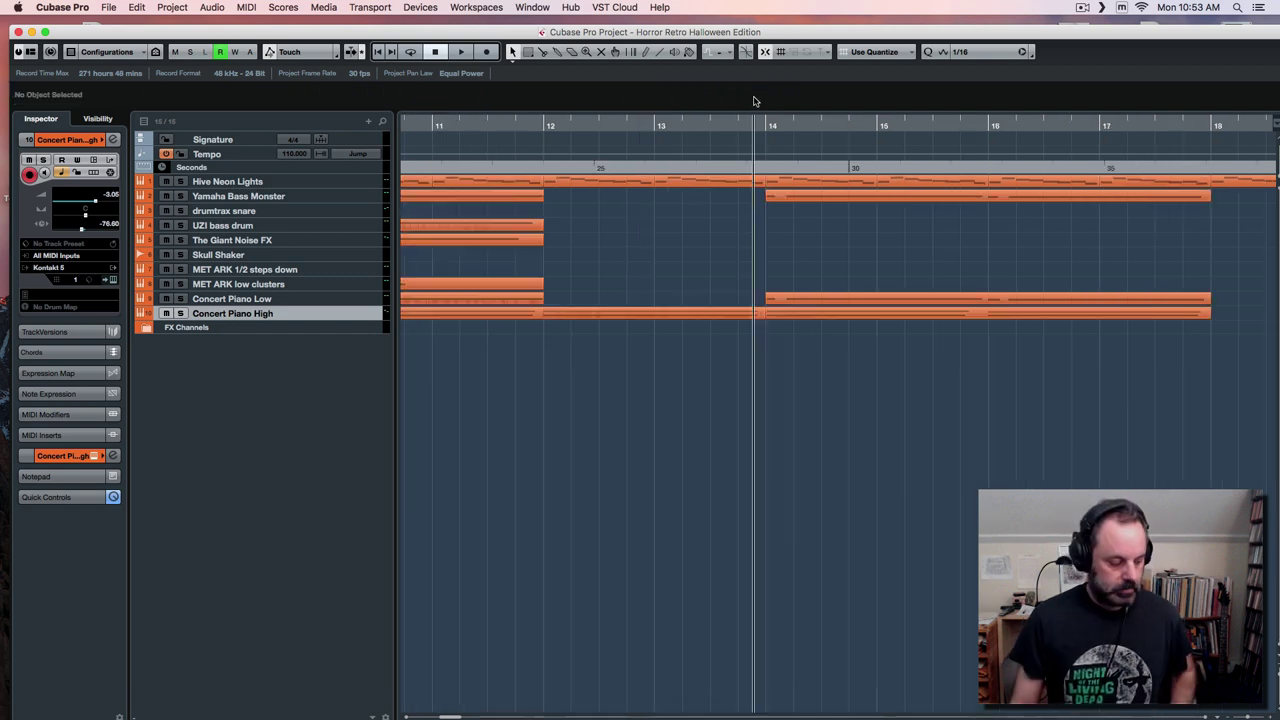
# Play the new bass and piano parts from just before bar 14 to past bar 17.
pyautogui.press('space')
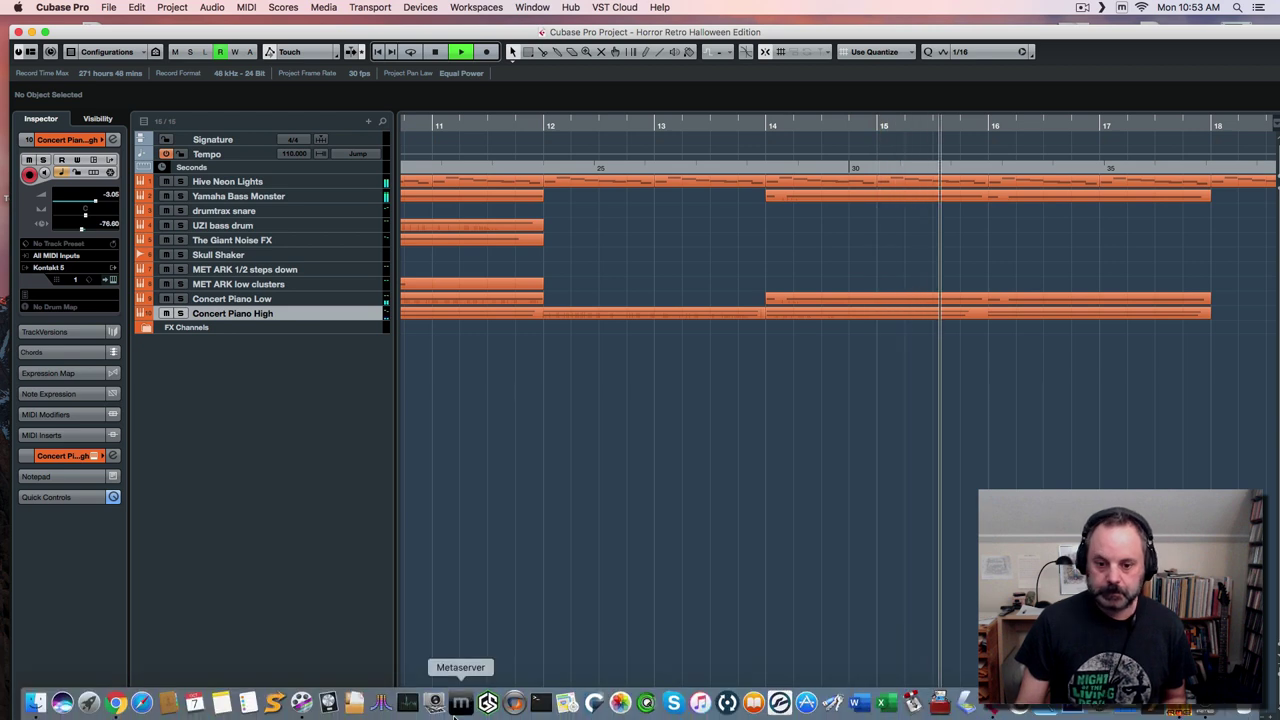
pyautogui.moveTo(450, 716); pyautogui.dragTo(455, 716)
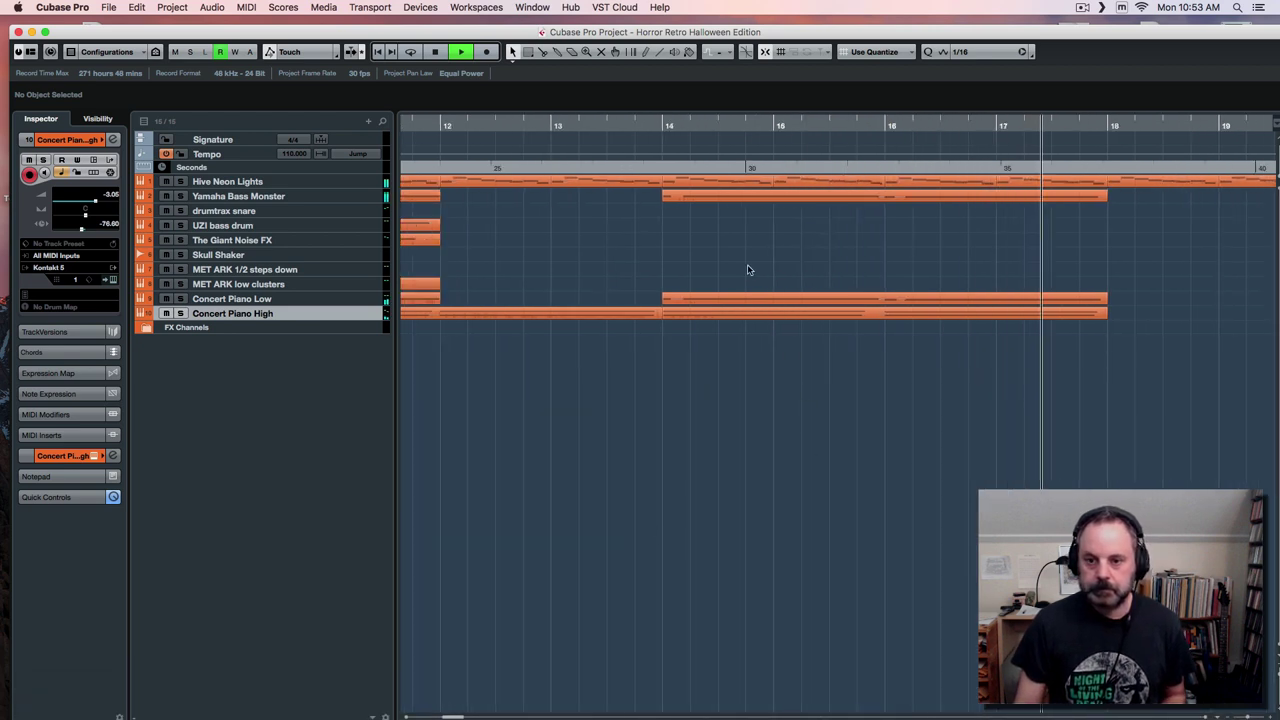
pyautogui.press('space')
# Record a MET ARK 1/2 steps down part from just past bar 13 to the middle of bar 17.
pyautogui.click(644, 125)
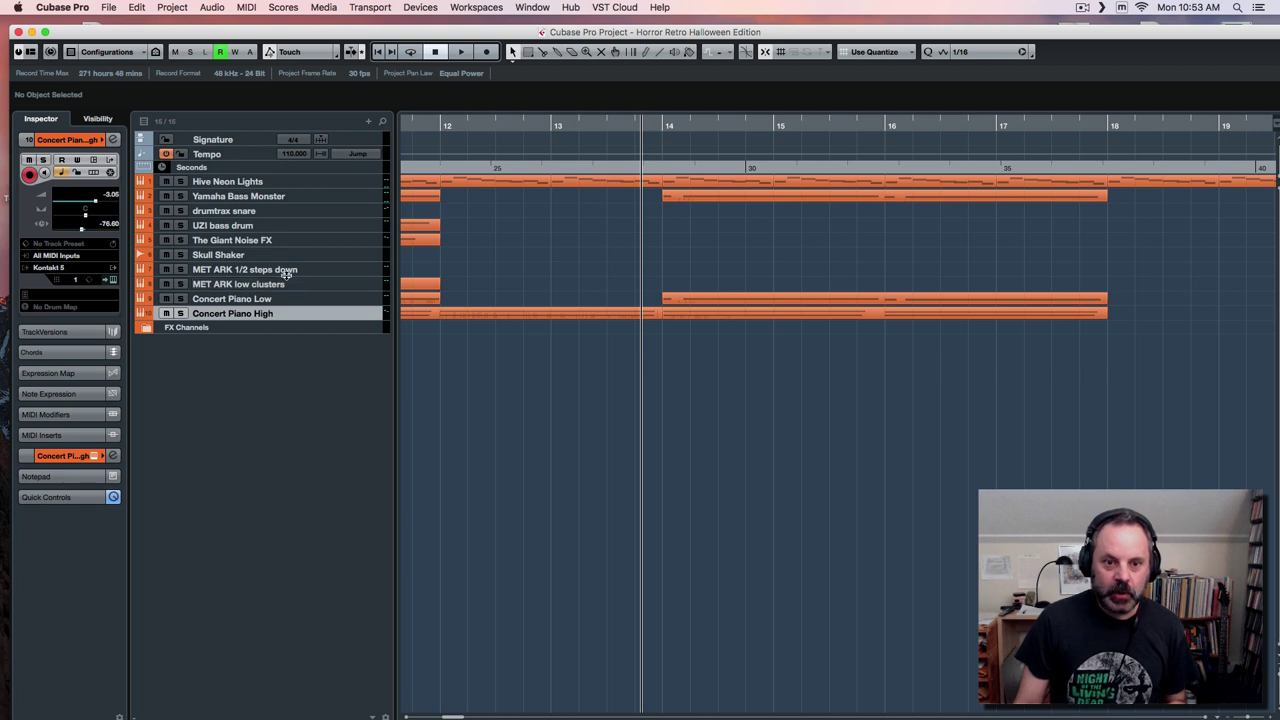
pyautogui.click(323, 272)
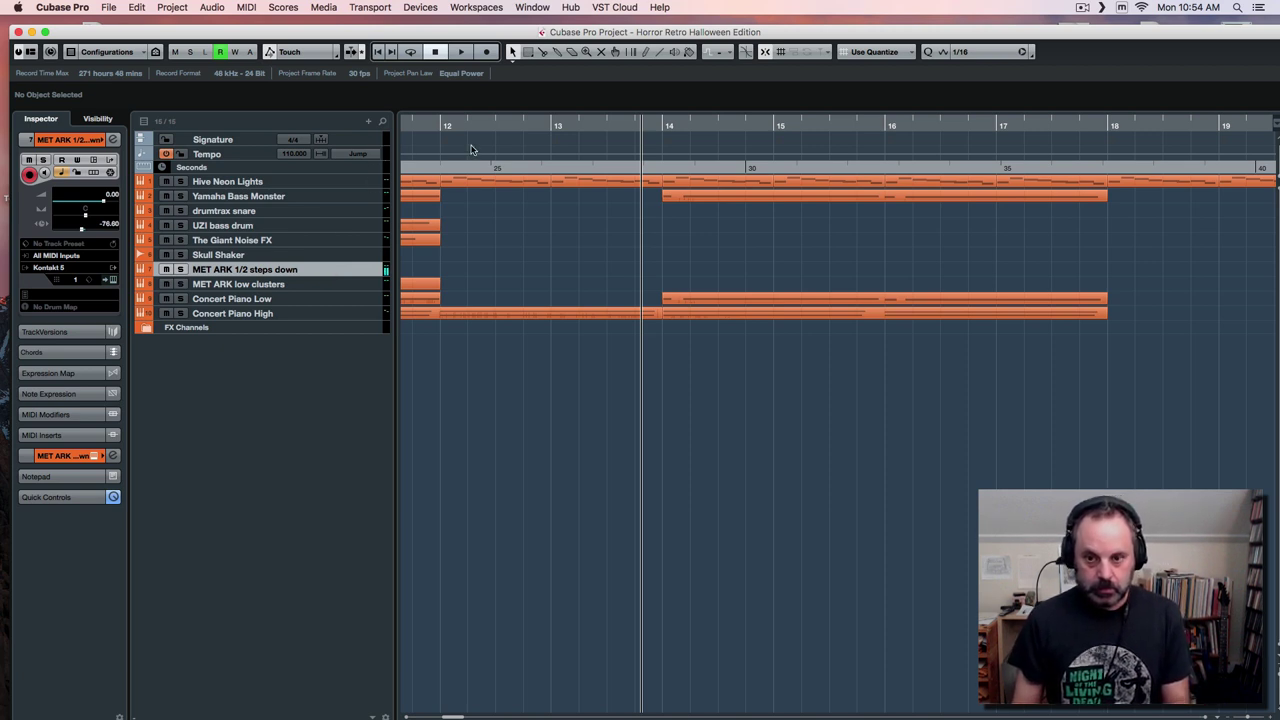
pyautogui.click(581, 126)
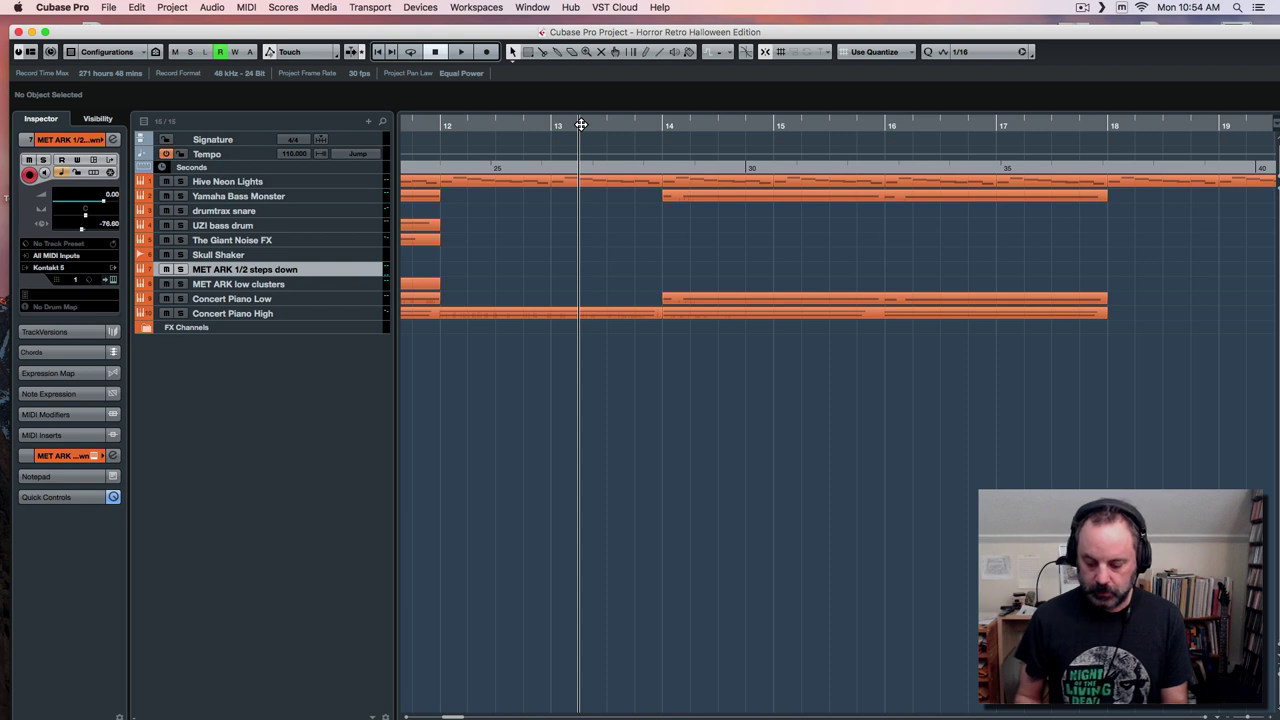
pyautogui.press('KP_Multiply')
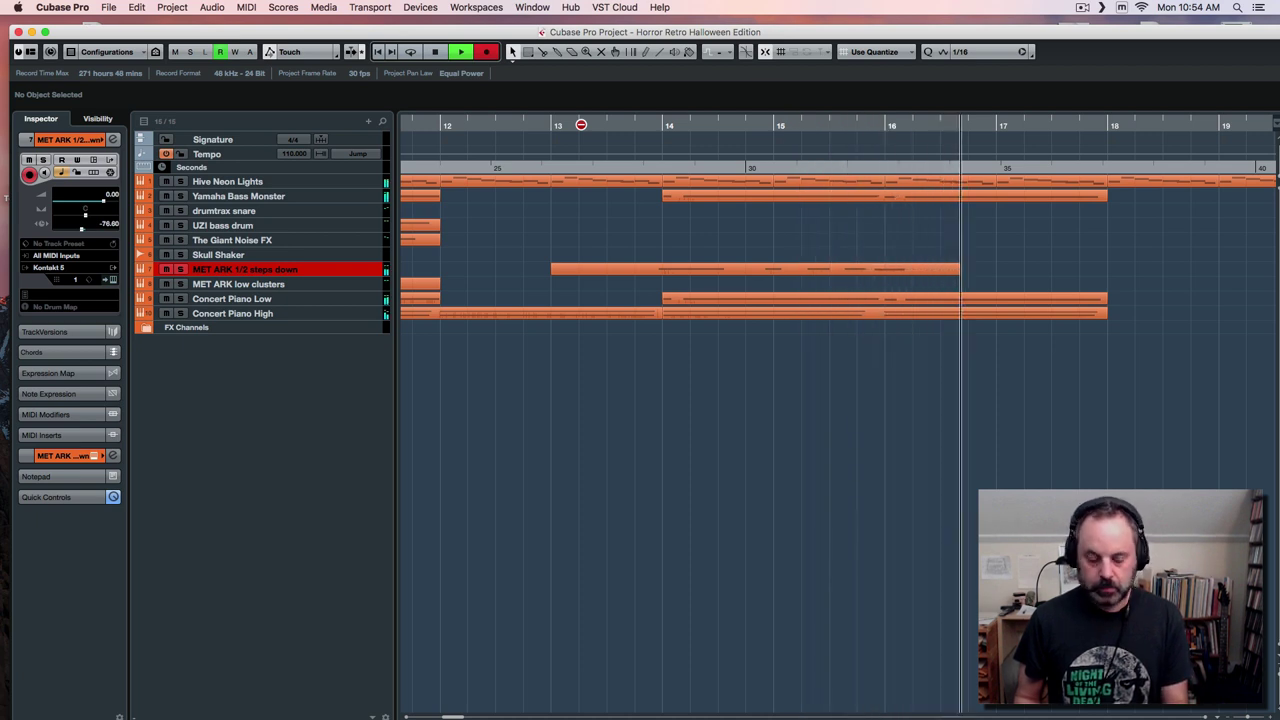
pyautogui.press('space')
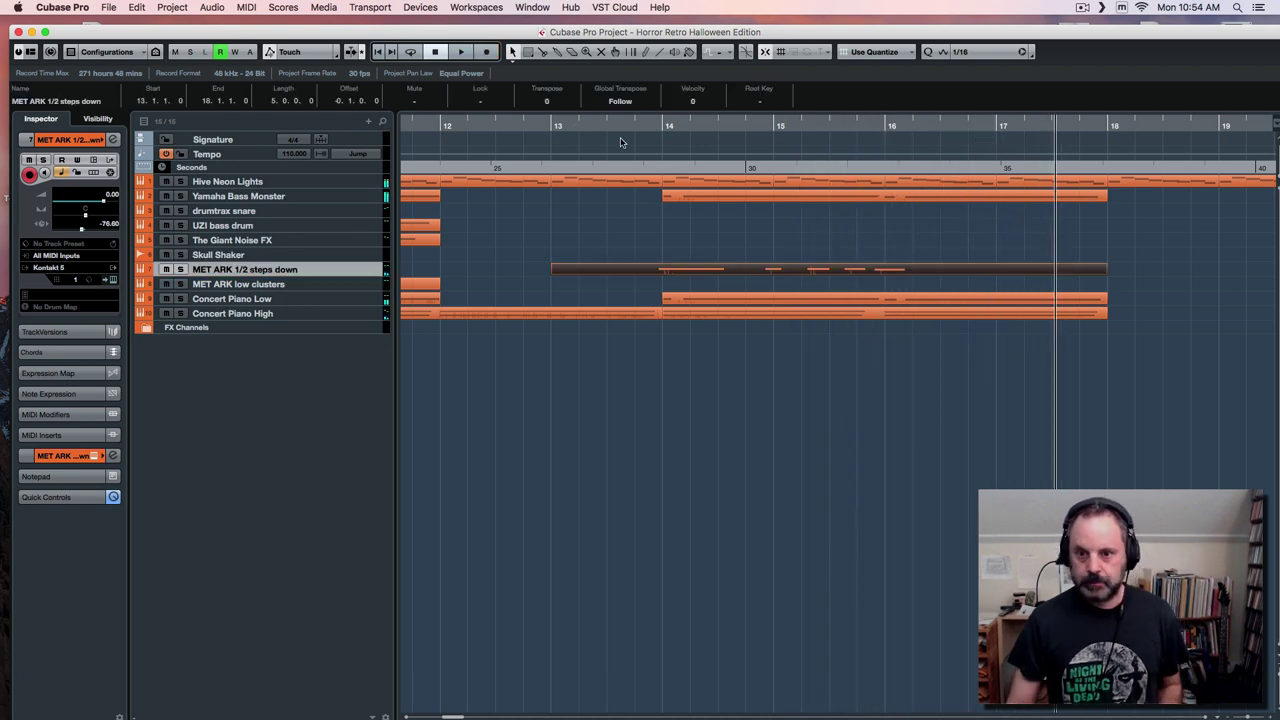
# Quantize the new MET ARK 1/2 steps down notes, align the later ones to bars 15 and 16, and play the phrase.
pyautogui.moveTo(640, 246); pyautogui.dragTo(766, 274)
pyautogui.doubleClick(764, 271)
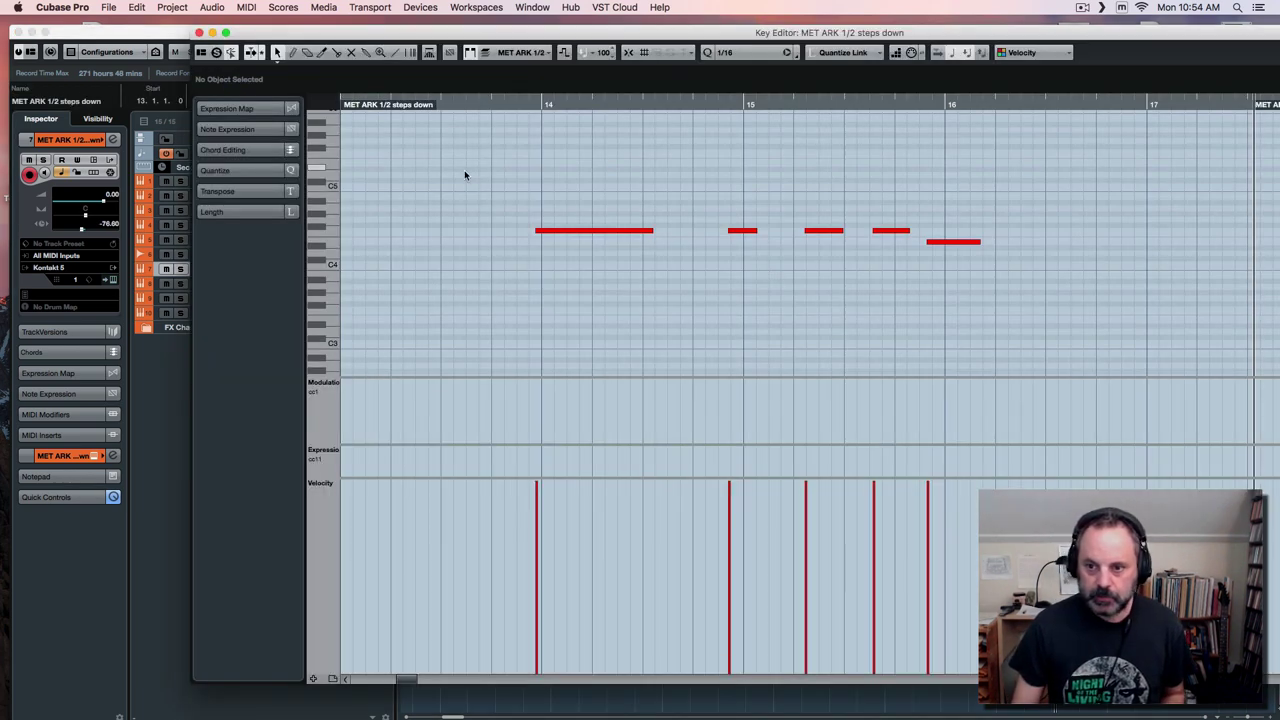
pyautogui.moveTo(466, 172); pyautogui.dragTo(962, 246)
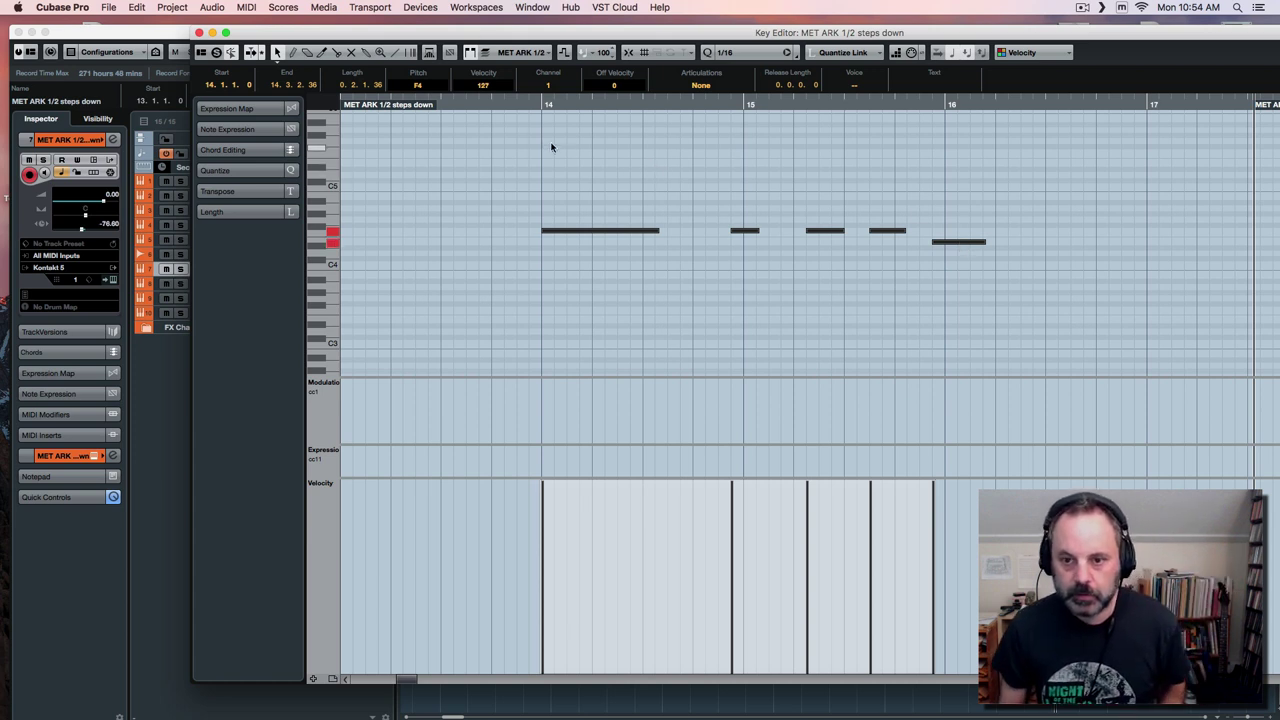
pyautogui.click(523, 104)
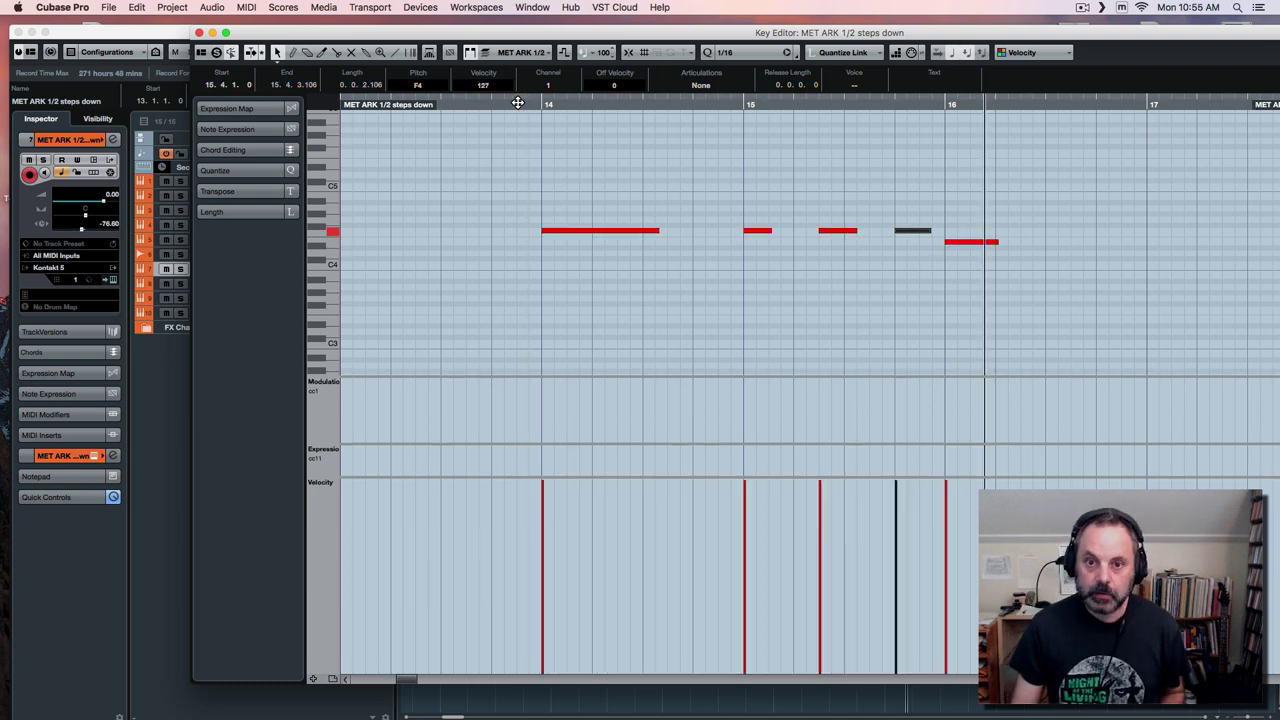
pyautogui.click(518, 103)
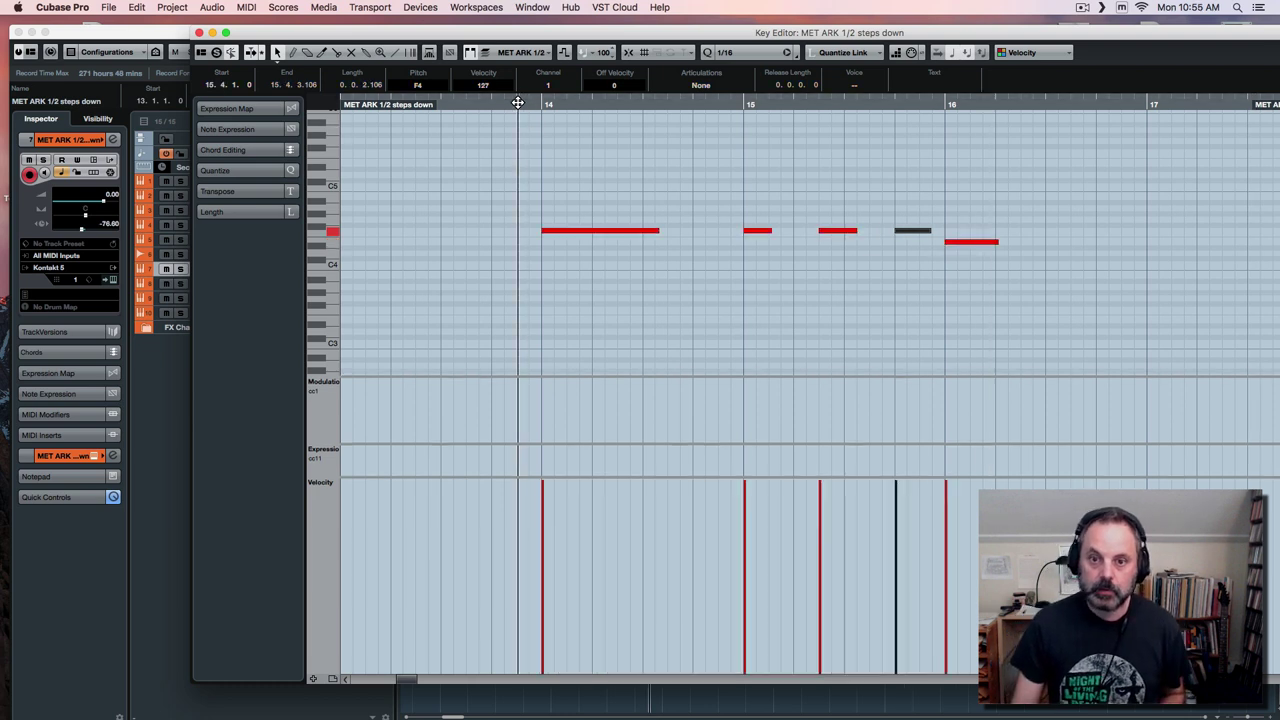
pyautogui.press('space')
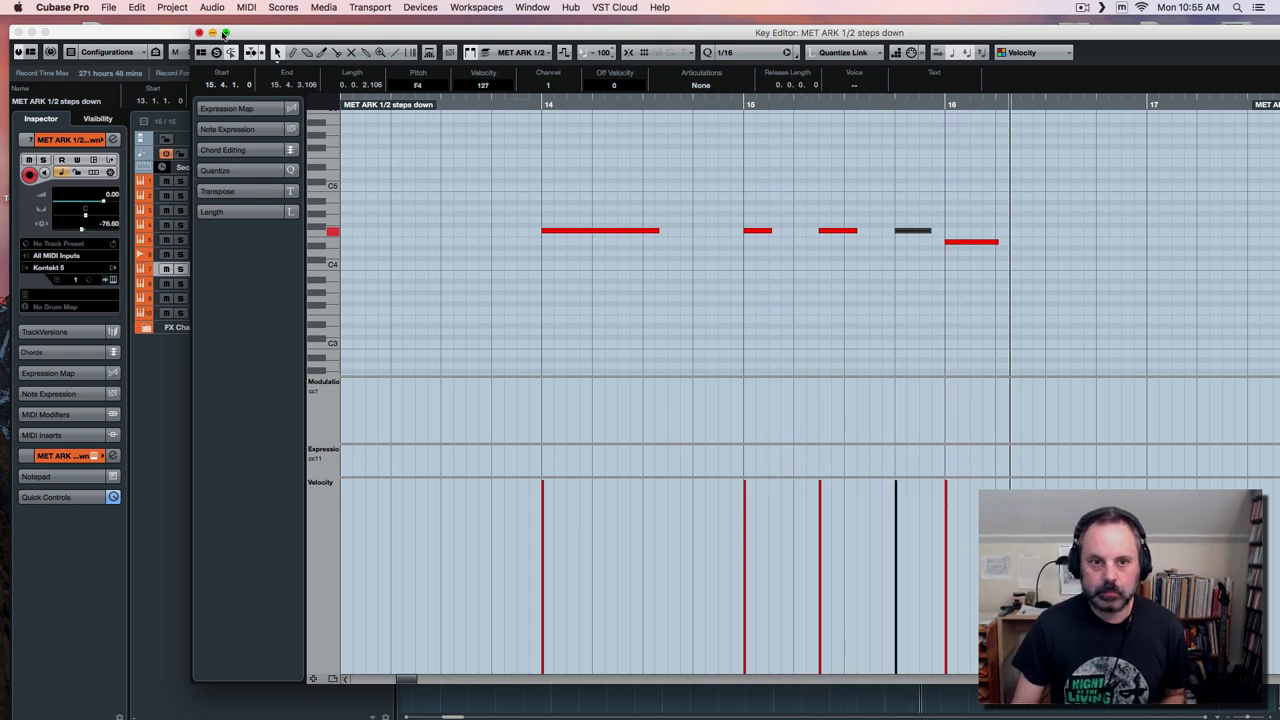
# Close the note editor and trim the start of the MET ARK 1/2 steps down part to bar 14.
pyautogui.click(198, 33)
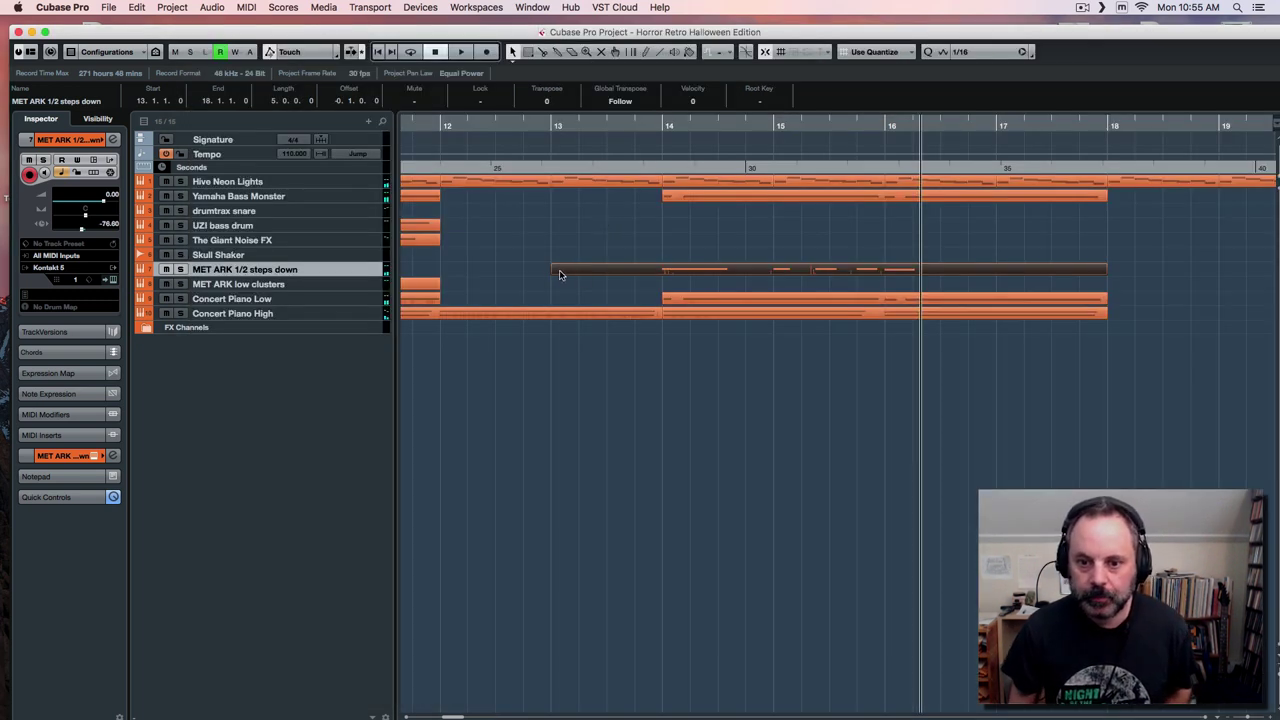
pyautogui.moveTo(555, 271); pyautogui.dragTo(663, 271)
pyautogui.moveTo(1104, 271)
pyautogui.mouseDown()
pyautogui.moveTo(924, 281)
pyautogui.moveTo(1101, 284)
pyautogui.mouseUp()
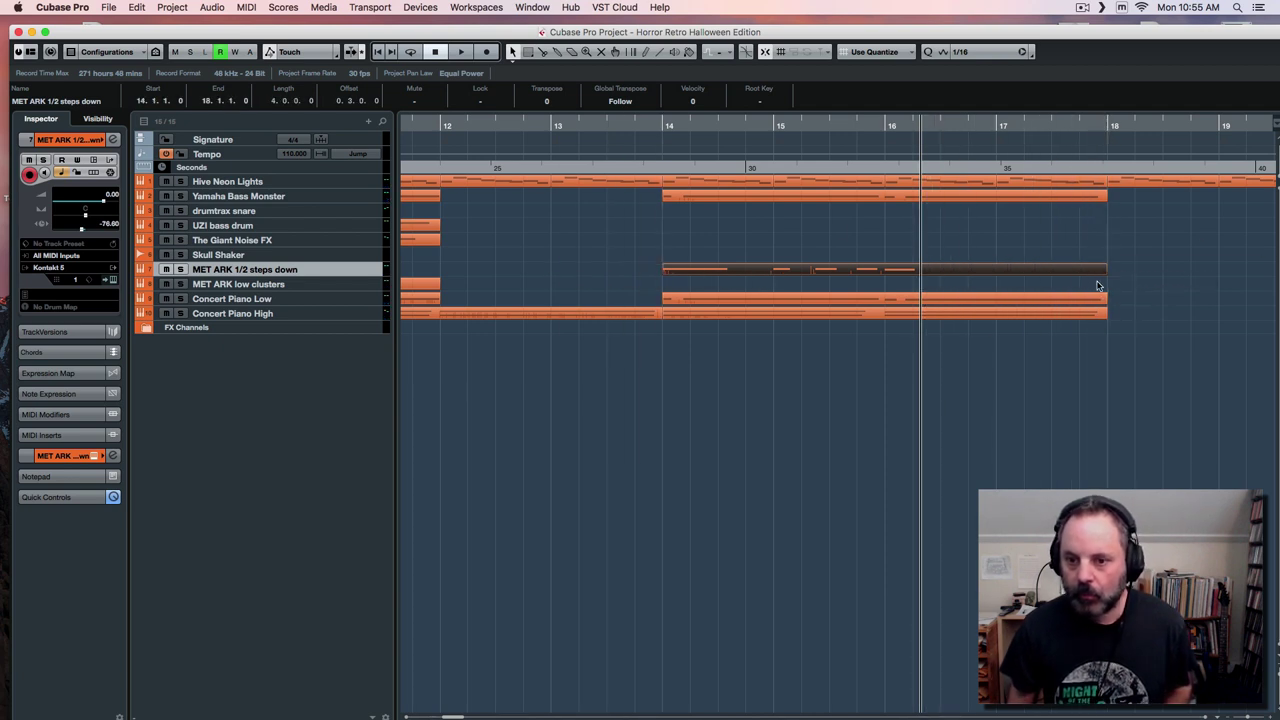
# Record a MET ARK low clusters part from late in bar 12 to about the start of bar 17.
pyautogui.click(333, 287)
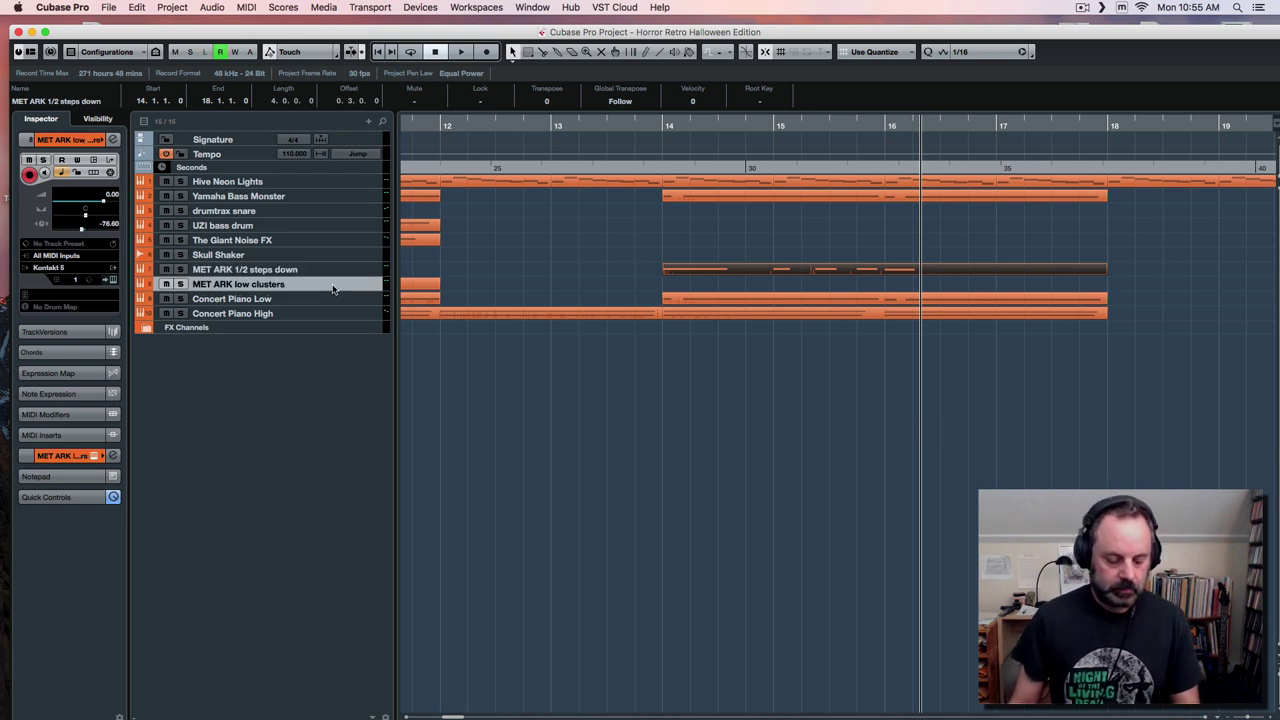
pyautogui.press('KP_Multiply')
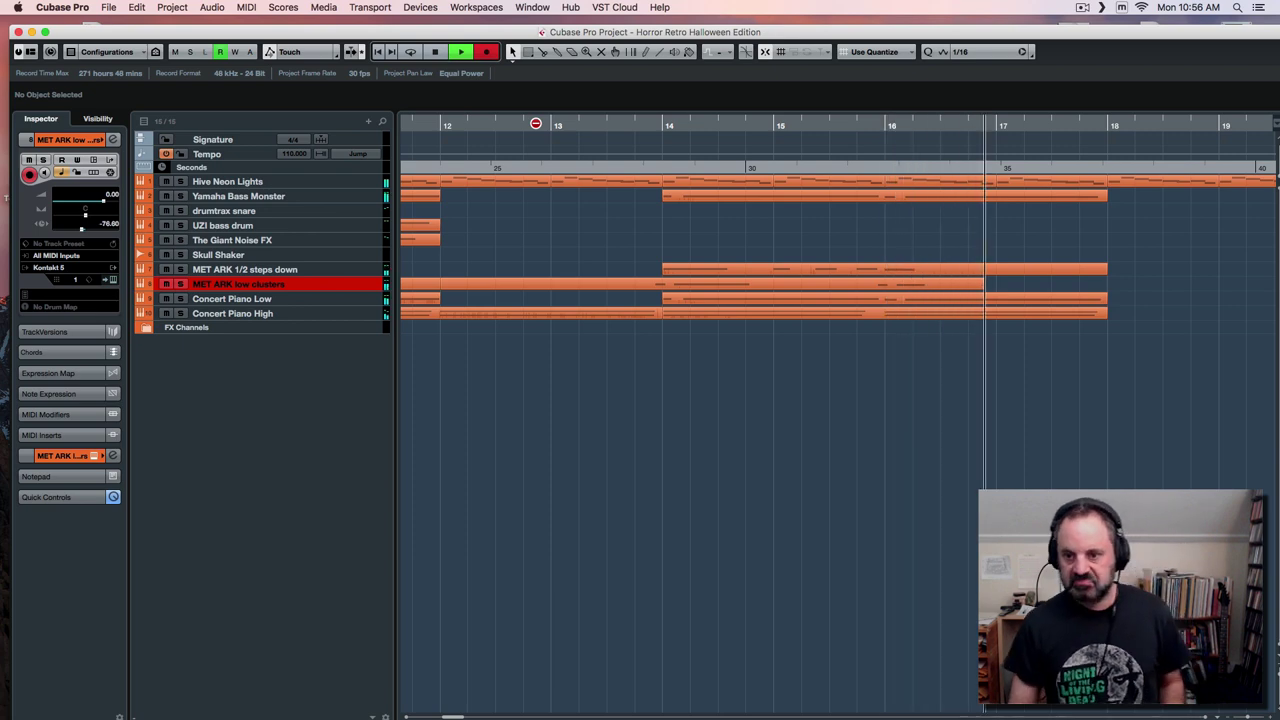
pyautogui.press('space')
# Quantize the new MET ARK low clusters notes so the two phrases start on bars 14 and 16.
pyautogui.doubleClick(666, 284)
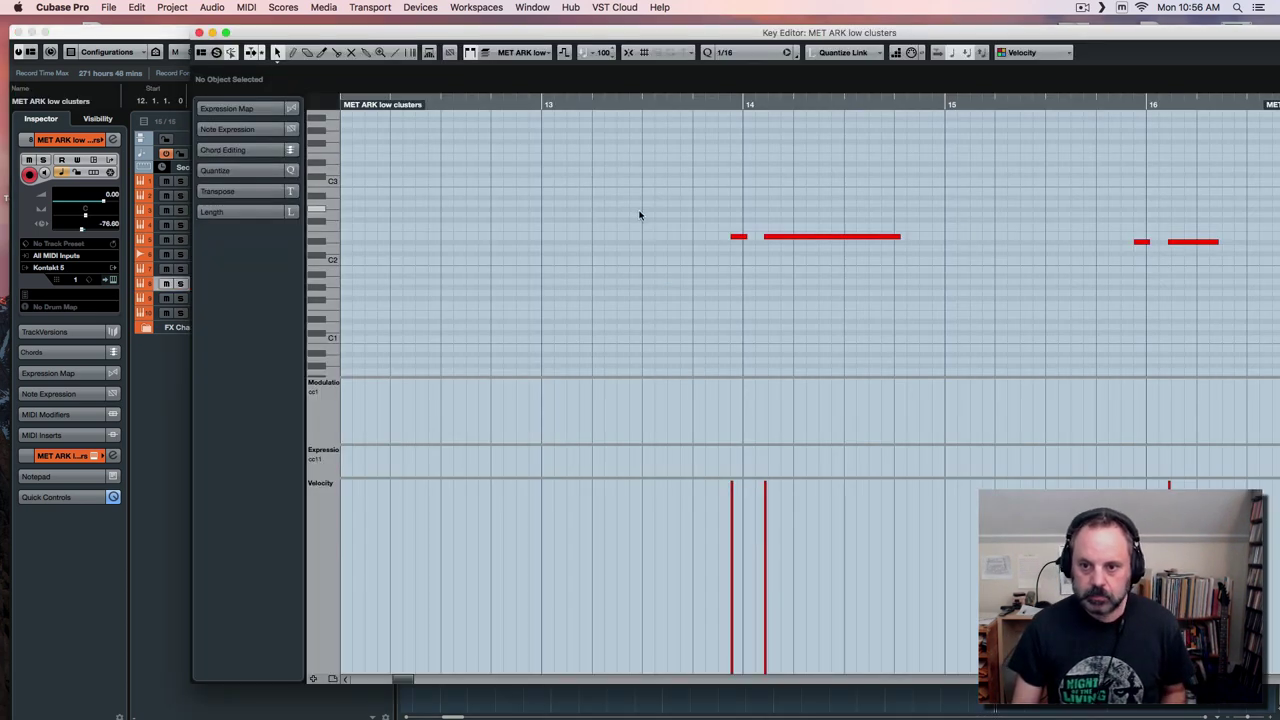
pyautogui.moveTo(640, 211); pyautogui.dragTo(1262, 282)
pyautogui.moveTo(1192, 247); pyautogui.dragTo(1198, 247)
pyautogui.press('q')
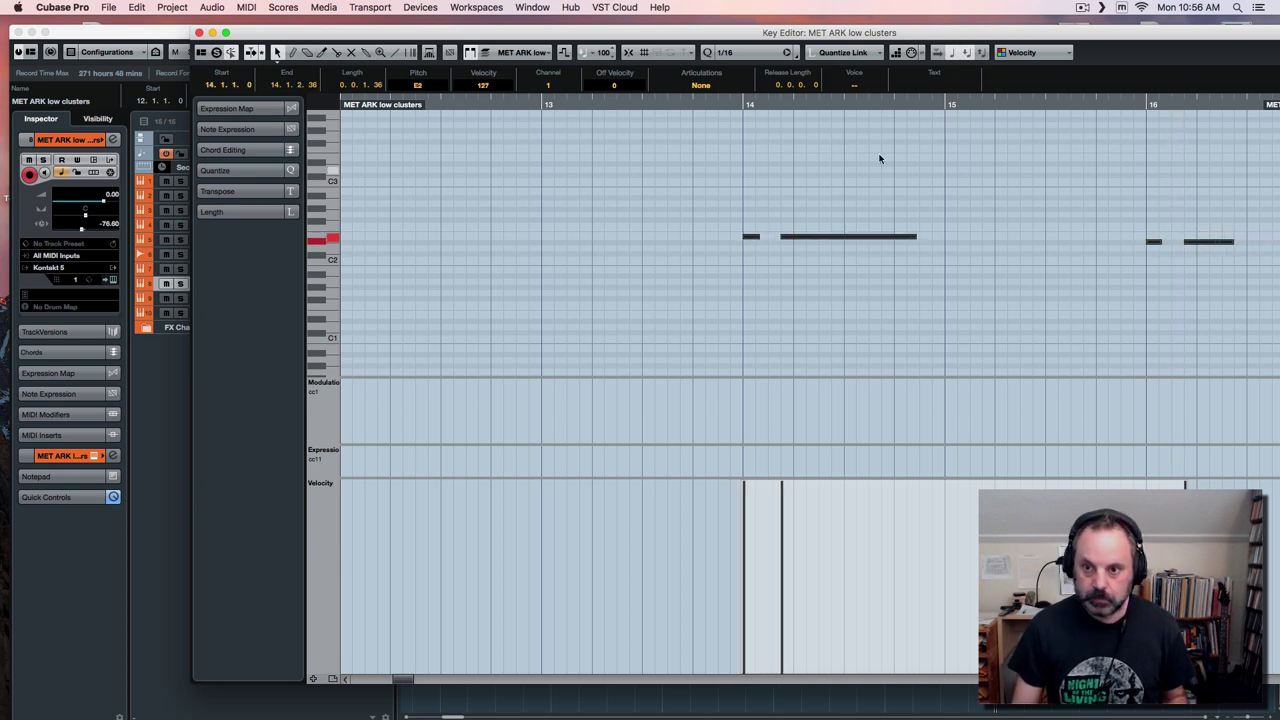
pyautogui.click(200, 33)
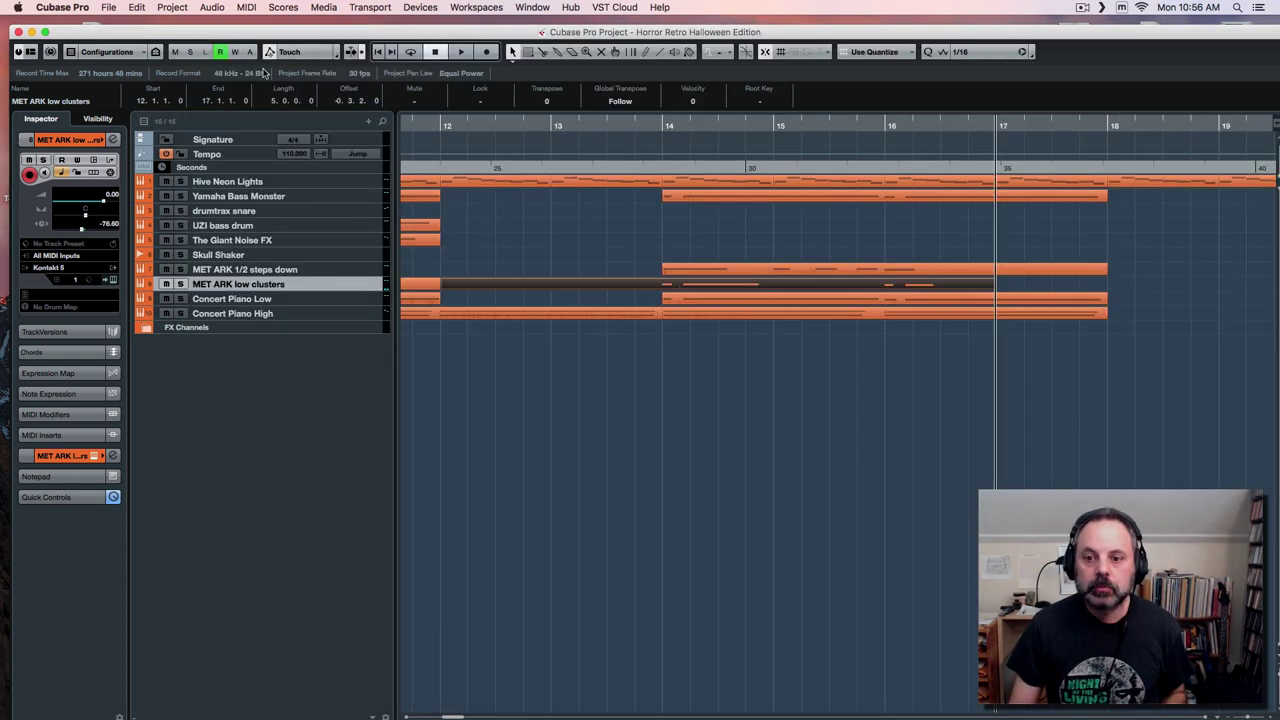
# Split the low clusters part at bar 14, delete the empty piece before it, and extend the remaining part to bar 18.
pyautogui.rightClick(637, 288)
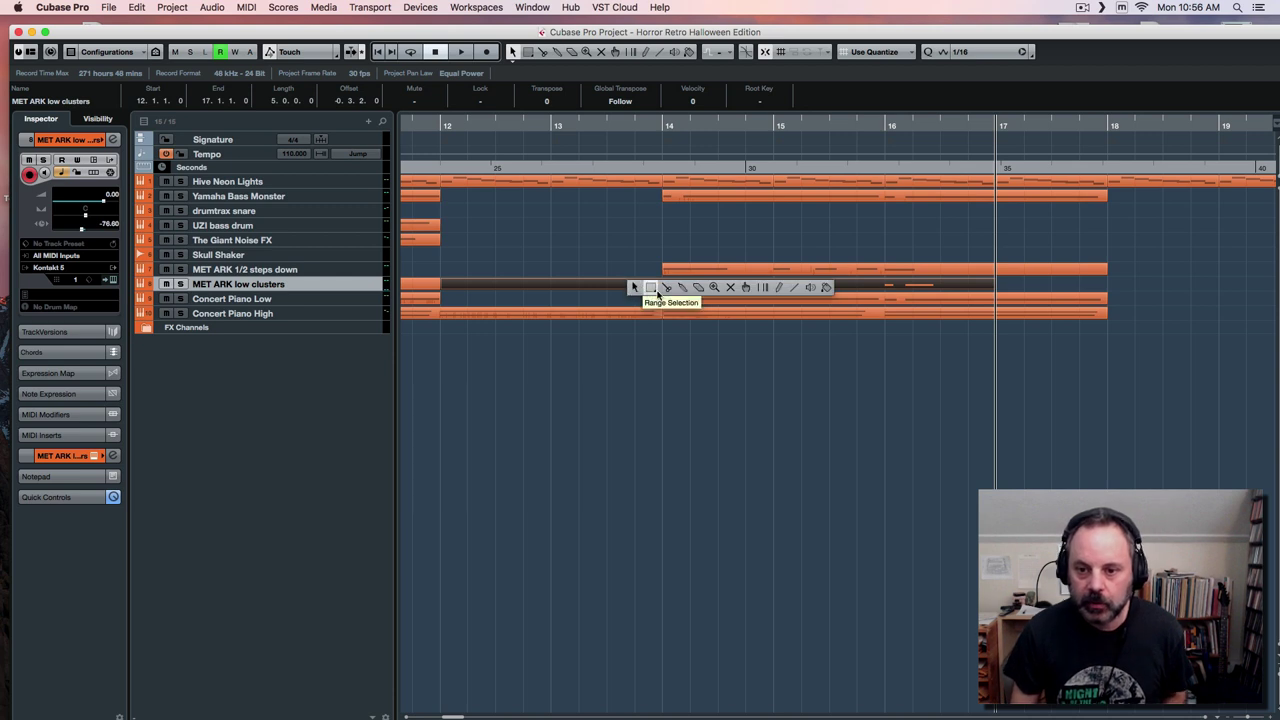
pyautogui.click(655, 291)
pyautogui.rightClick(661, 290)
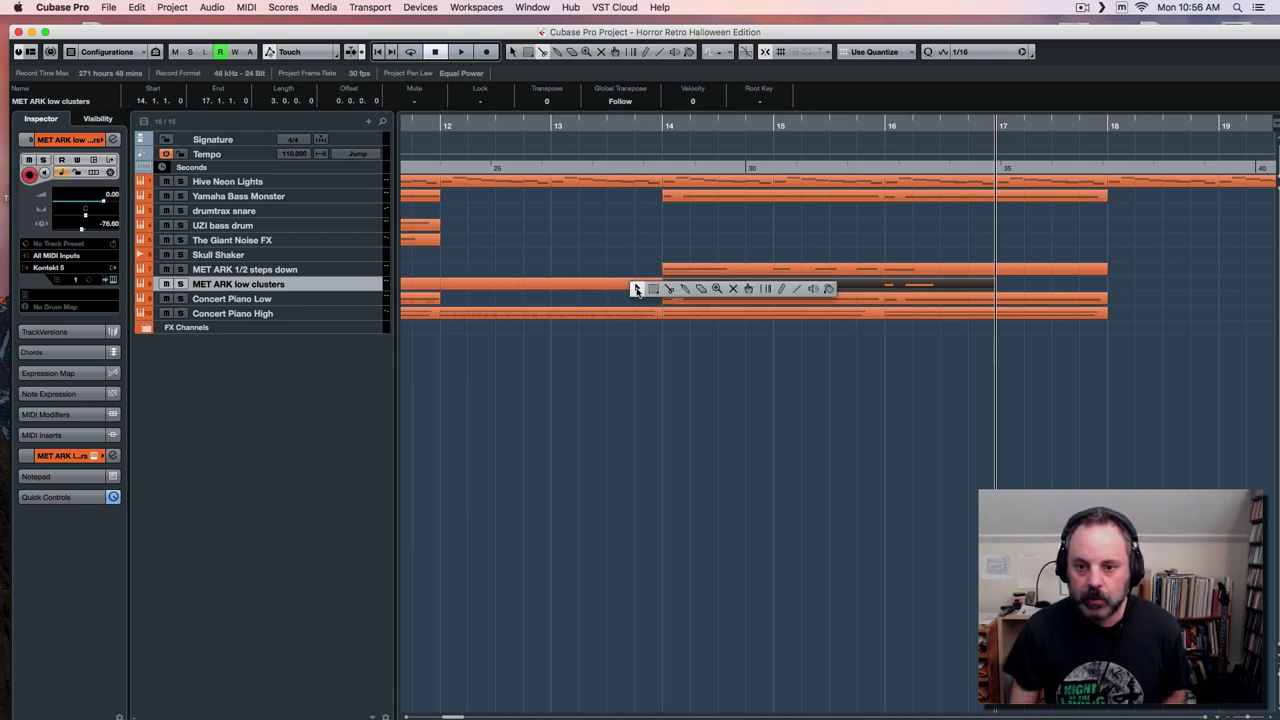
pyautogui.click(641, 286)
pyautogui.click(630, 288)
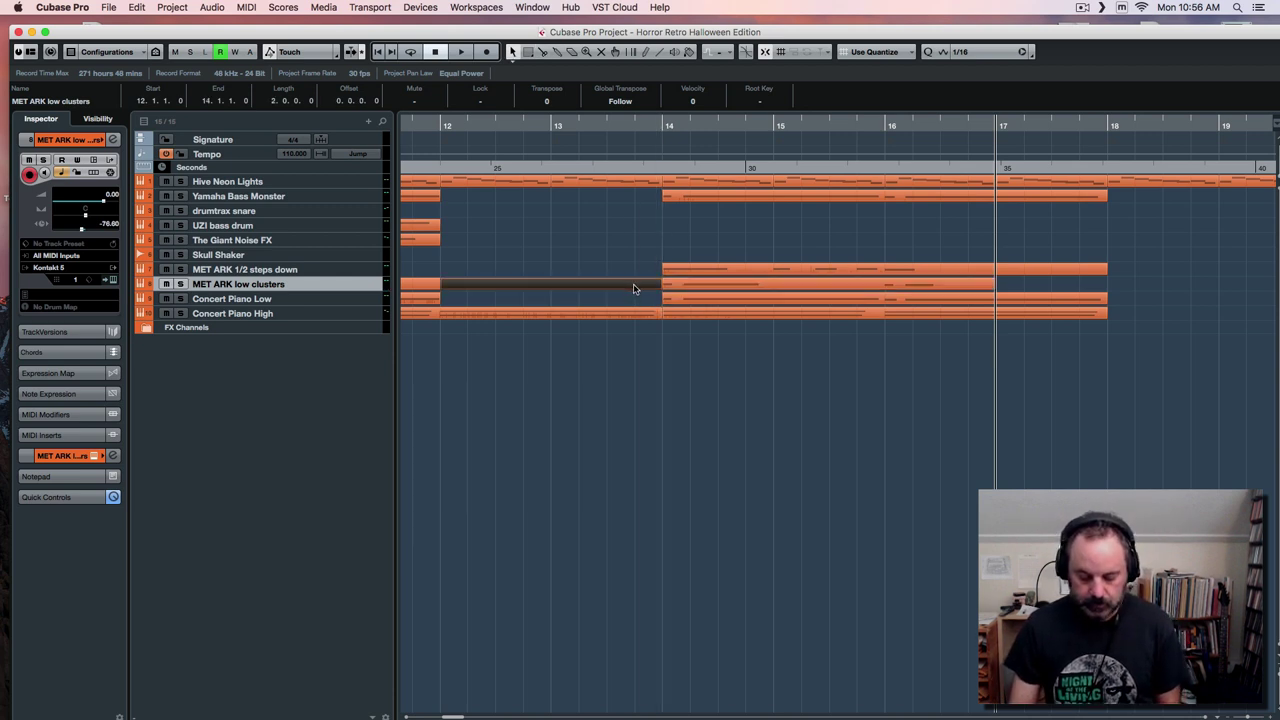
pyautogui.press('Delete')
pyautogui.moveTo(995, 287); pyautogui.dragTo(1105, 291)
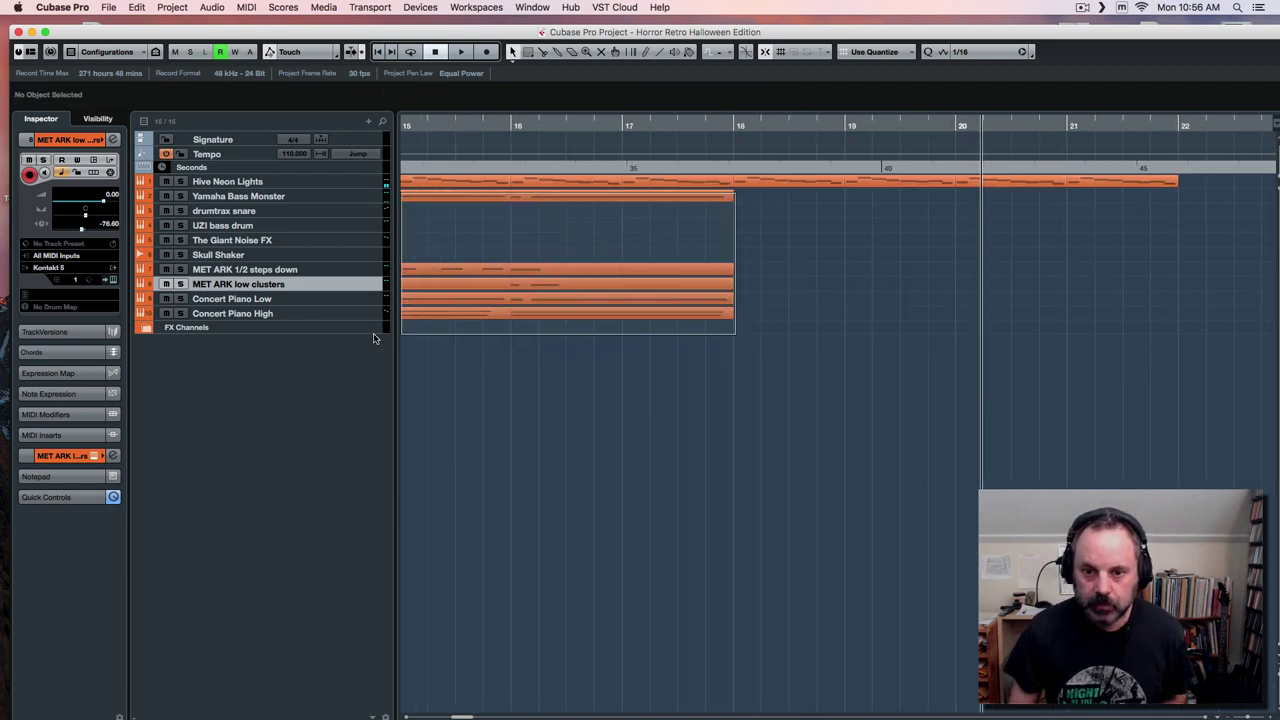
# Duplicate the bar 14–18 bass, MET ARK and piano parts to bars 18–22, and return the playback position to just before bar 14.
pyautogui.moveTo(374, 338); pyautogui.dragTo(617, 328)
pyautogui.press('super+d')
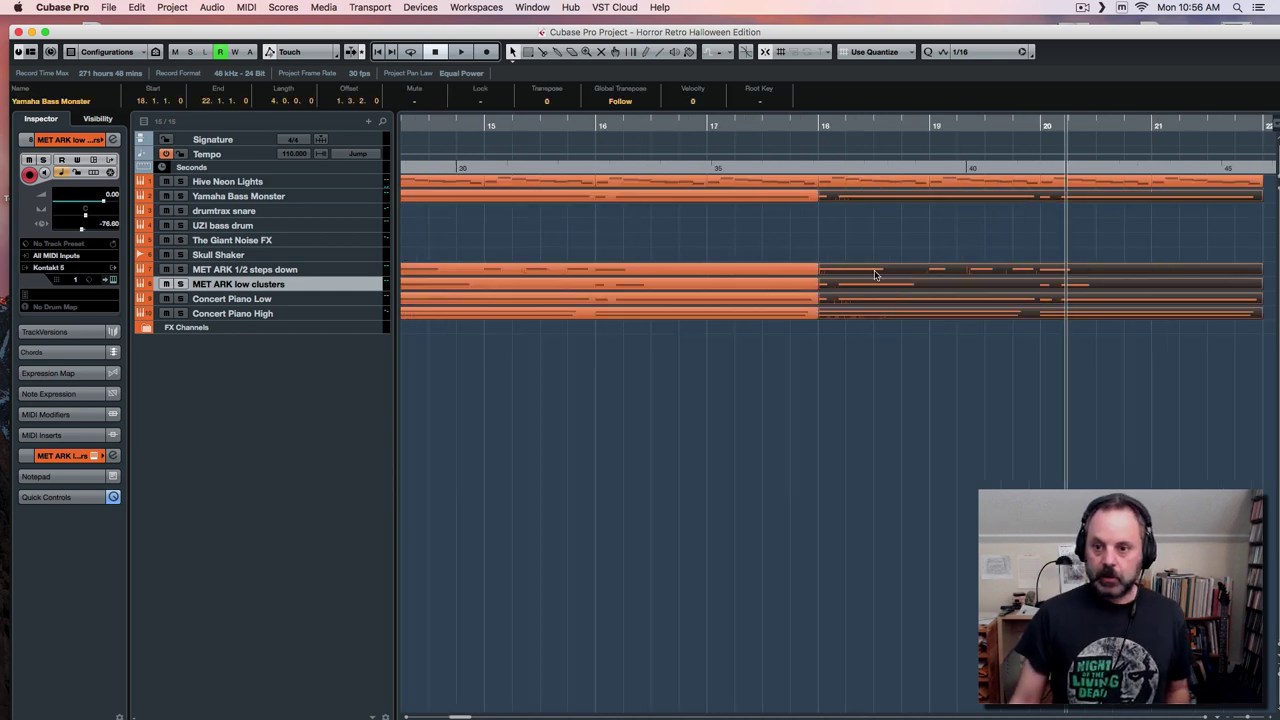
pyautogui.moveTo(462, 716); pyautogui.dragTo(443, 716)
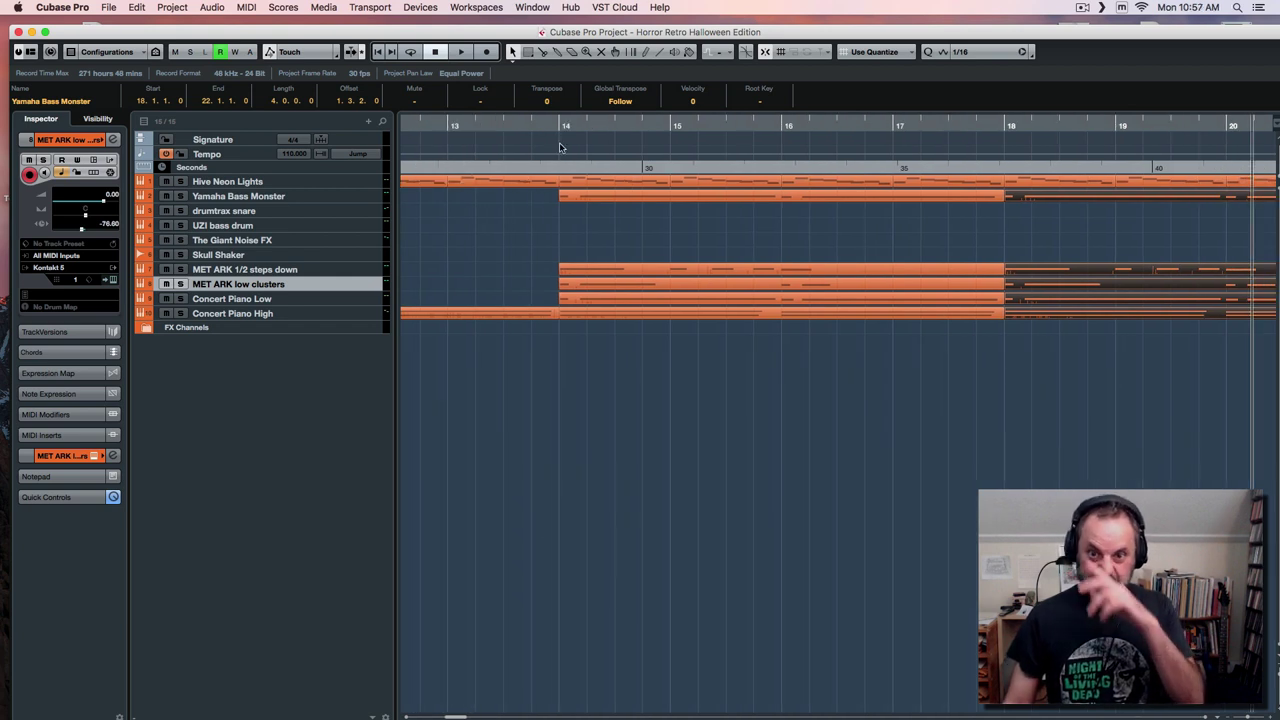
pyautogui.click(543, 125)
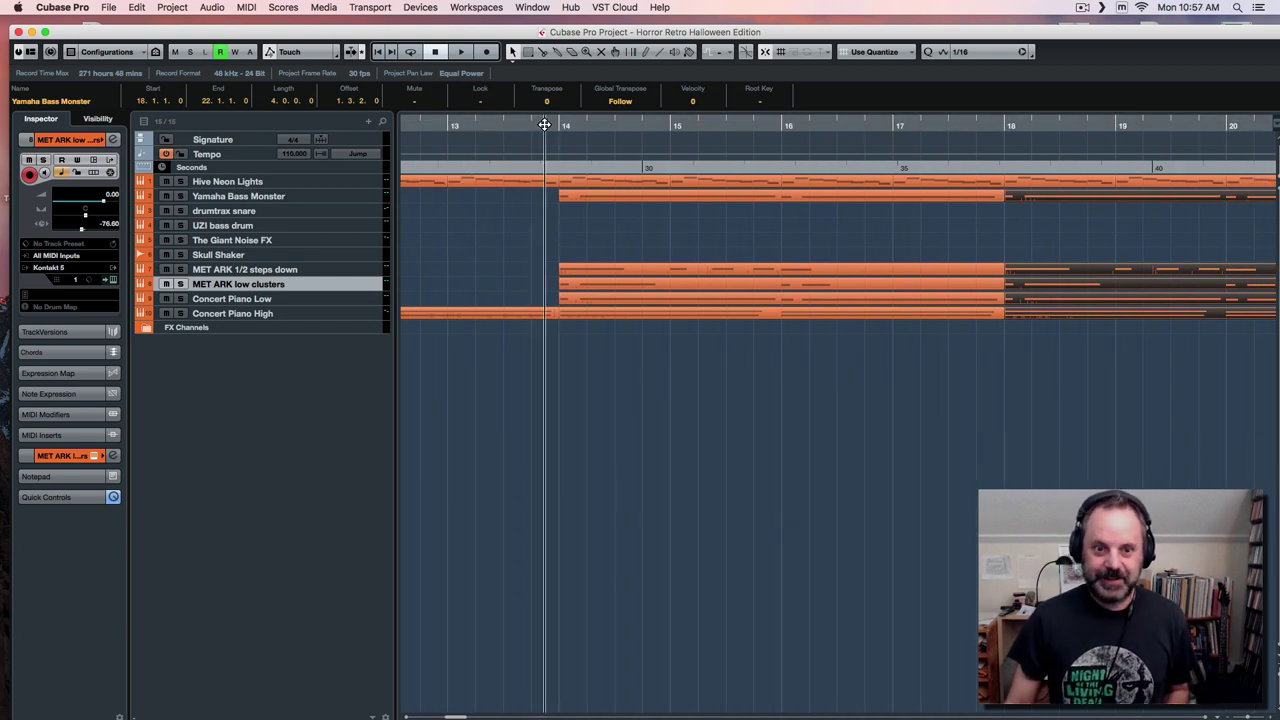
# Record a drumtrax snare part from the middle of bar 13 to bar 16.
pyautogui.click(331, 212)
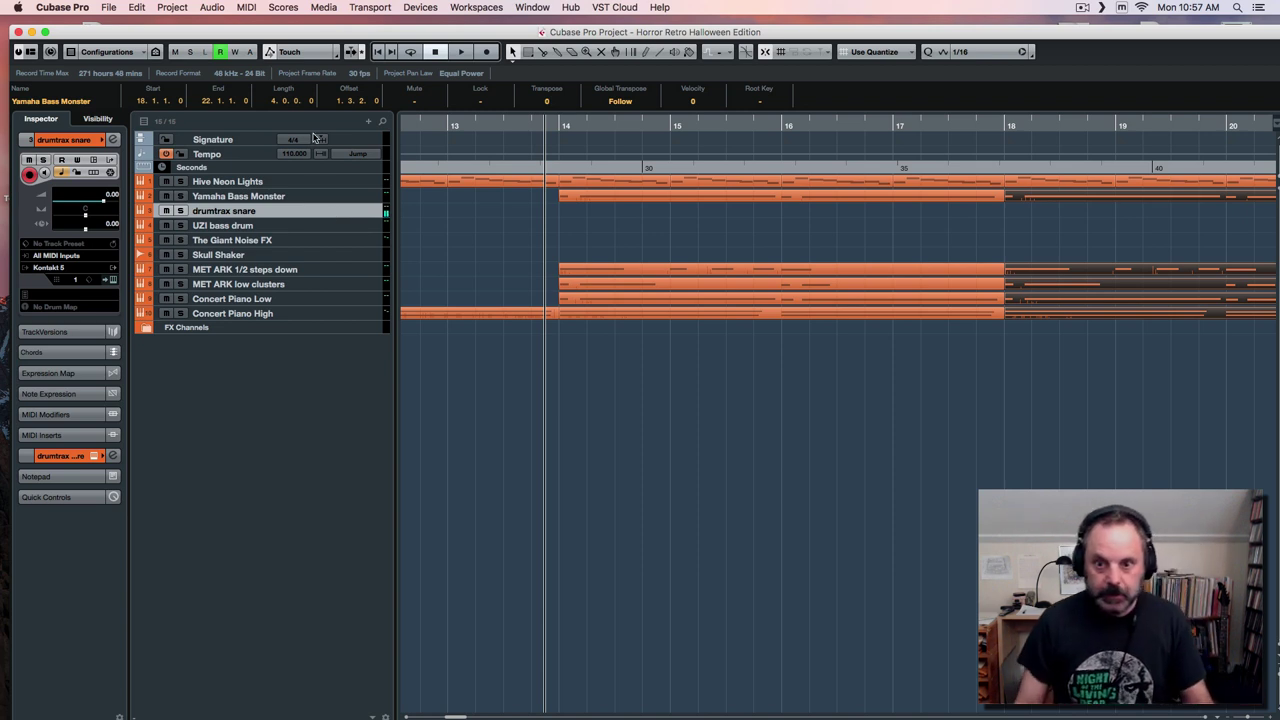
pyautogui.click(530, 121)
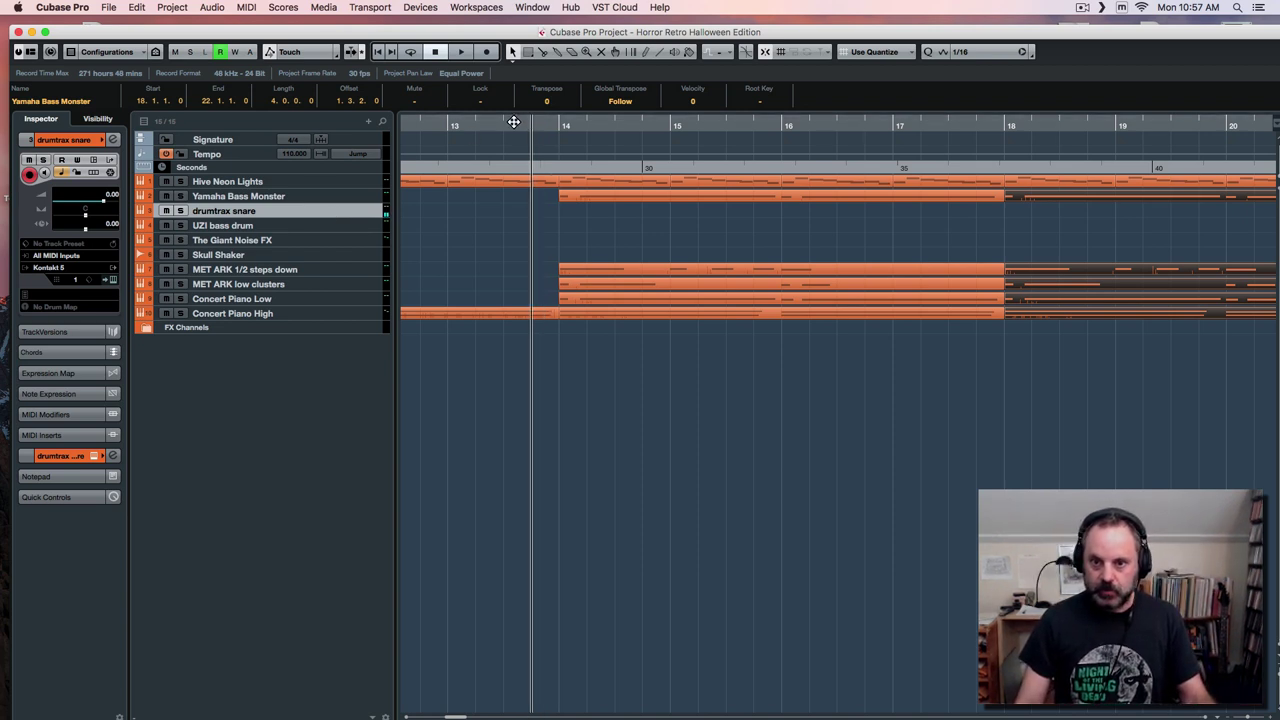
pyautogui.click(514, 121)
pyautogui.press('KP_Multiply')
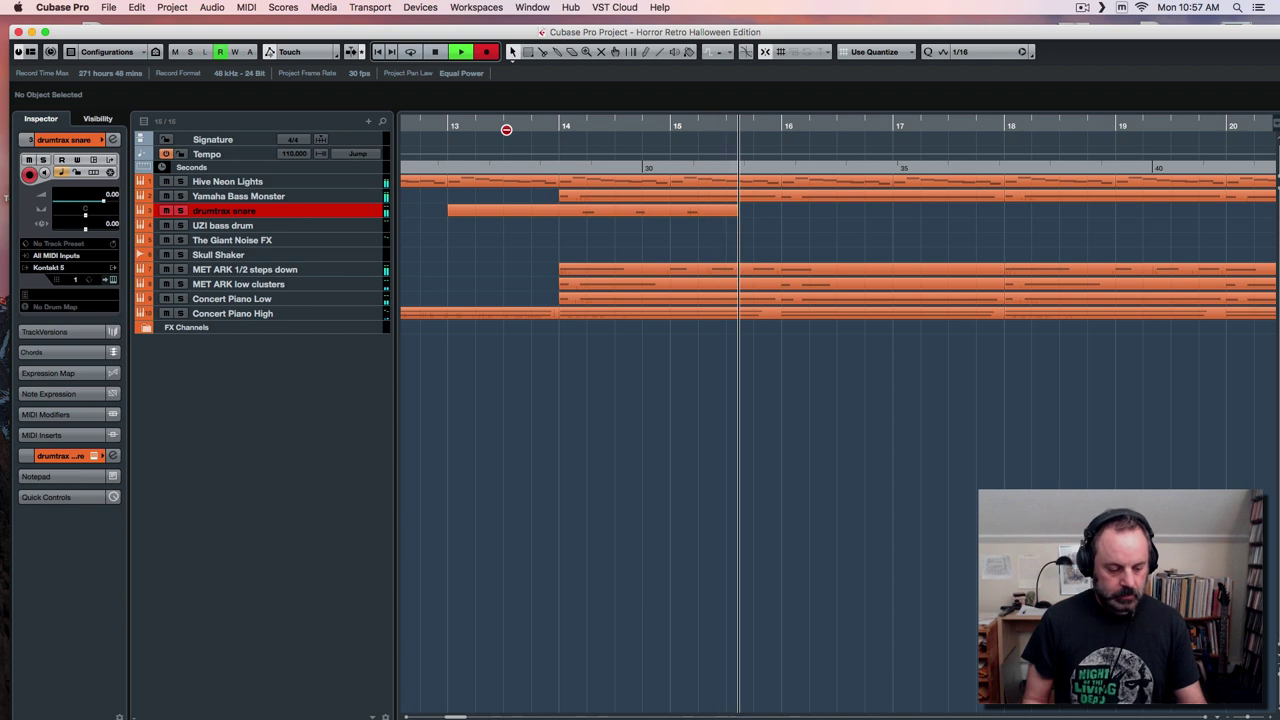
pyautogui.press('space')
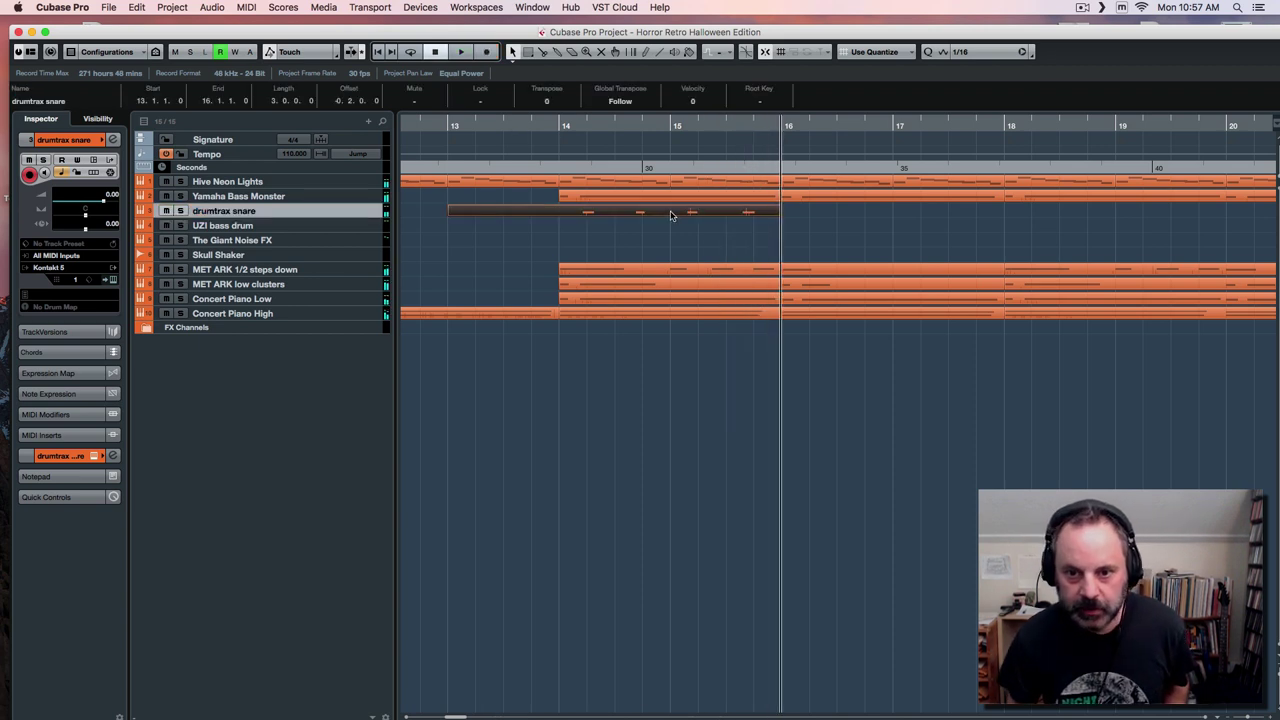
# Quantize the new snare notes and move the last two a sixteenth note later.
pyautogui.doubleClick(607, 215)
pyautogui.moveTo(554, 211); pyautogui.dragTo(891, 244)
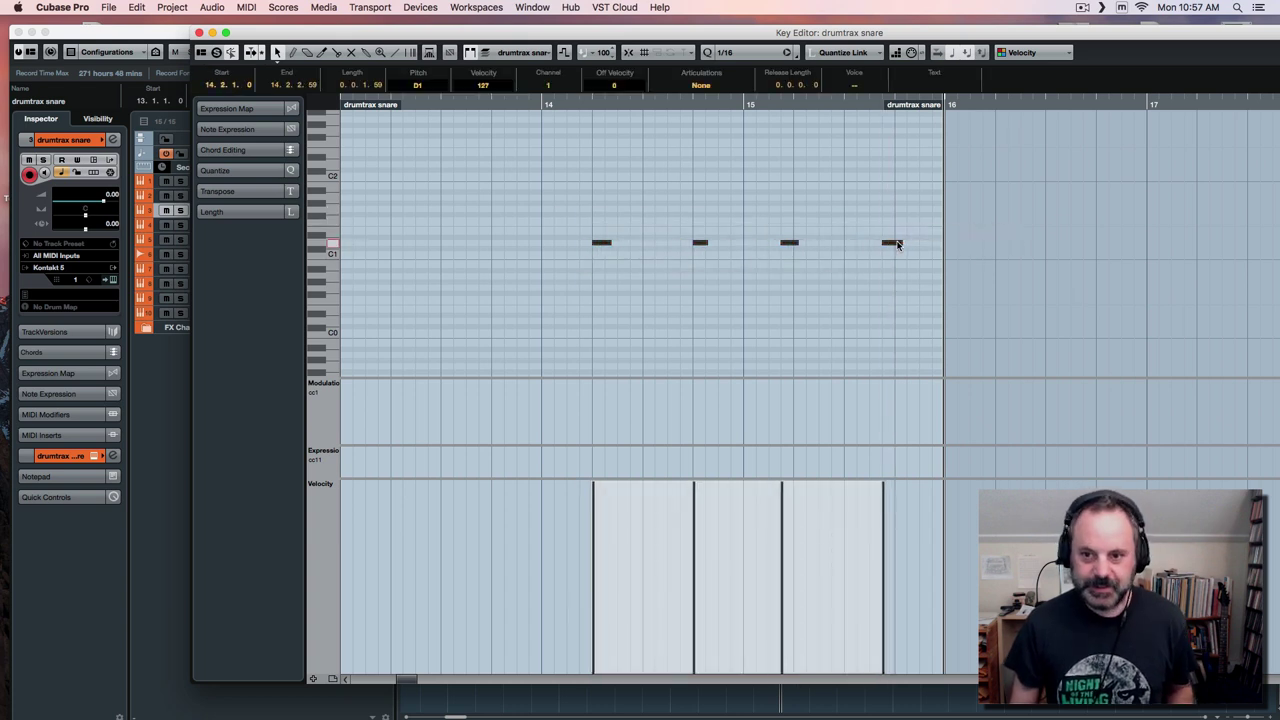
pyautogui.moveTo(782, 217); pyautogui.dragTo(903, 256)
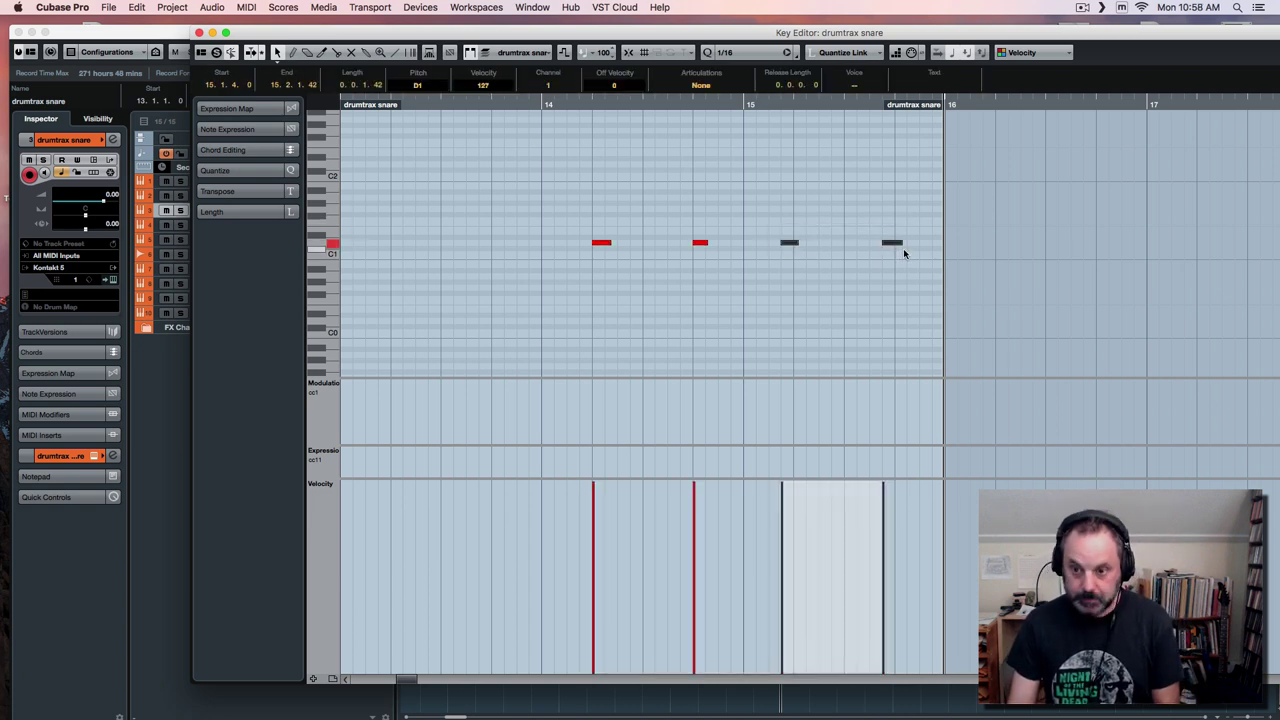
pyautogui.press('super+Right')
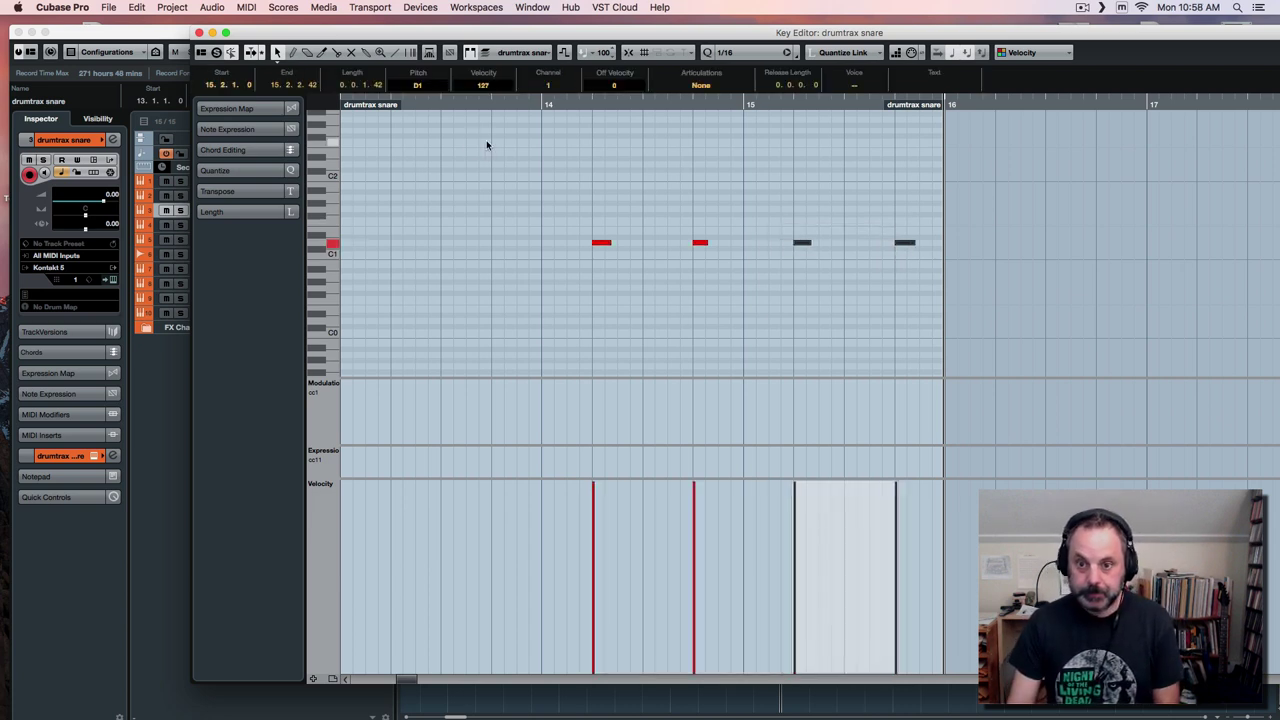
pyautogui.click(199, 33)
# Trim the snare part's start to bar 14, audition it, and duplicate it twice to reach bar 20.
pyautogui.moveTo(449, 211); pyautogui.dragTo(559, 212)
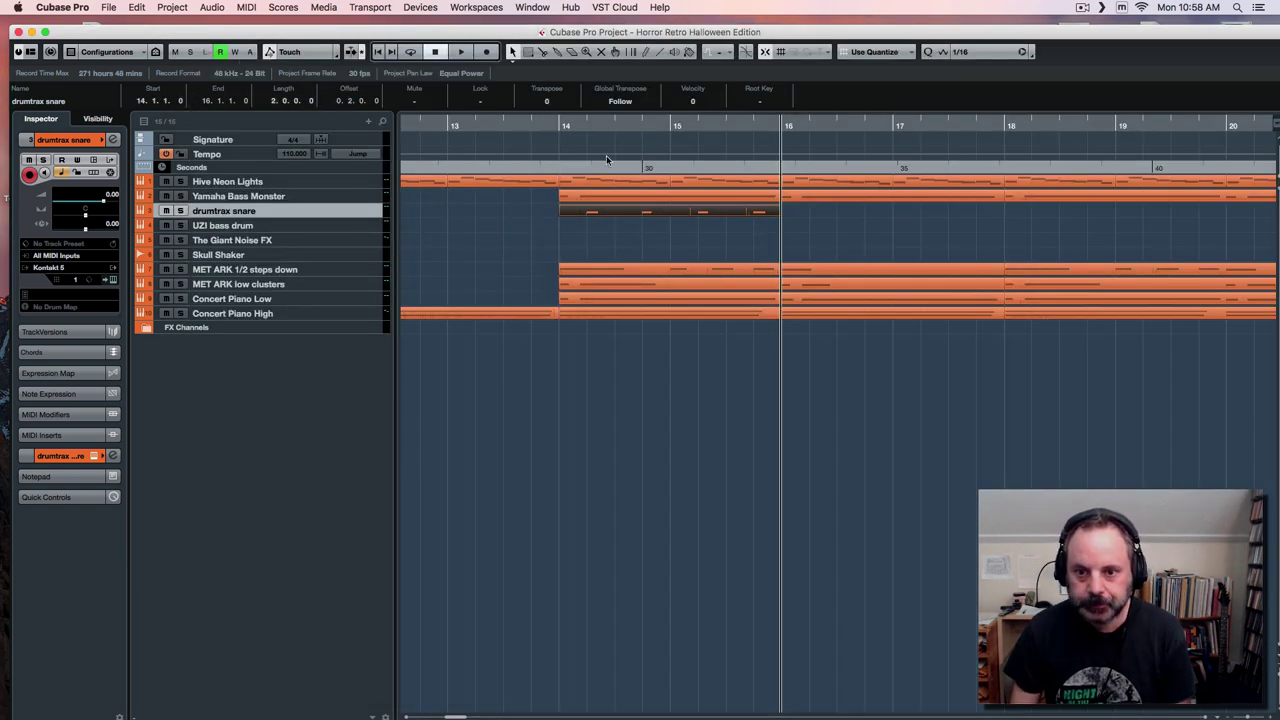
pyautogui.click(534, 124)
pyautogui.press('space')
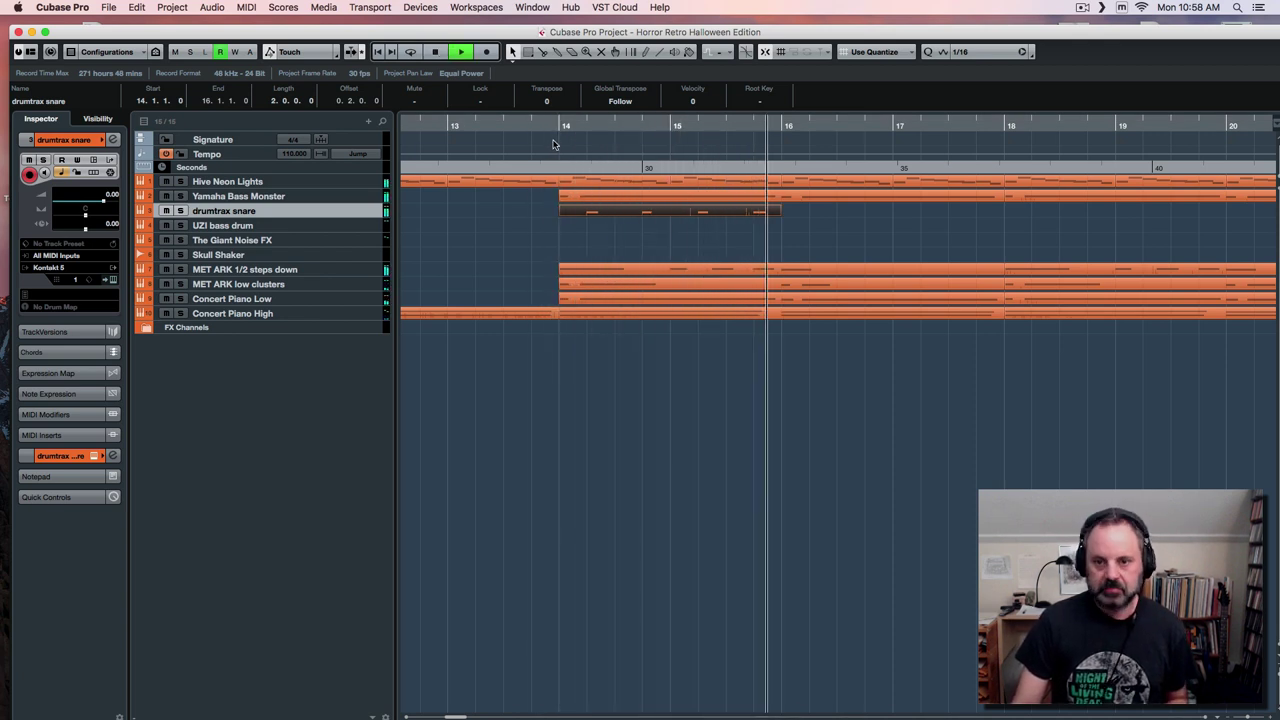
pyautogui.press('super+d')
pyautogui.press('super+d')
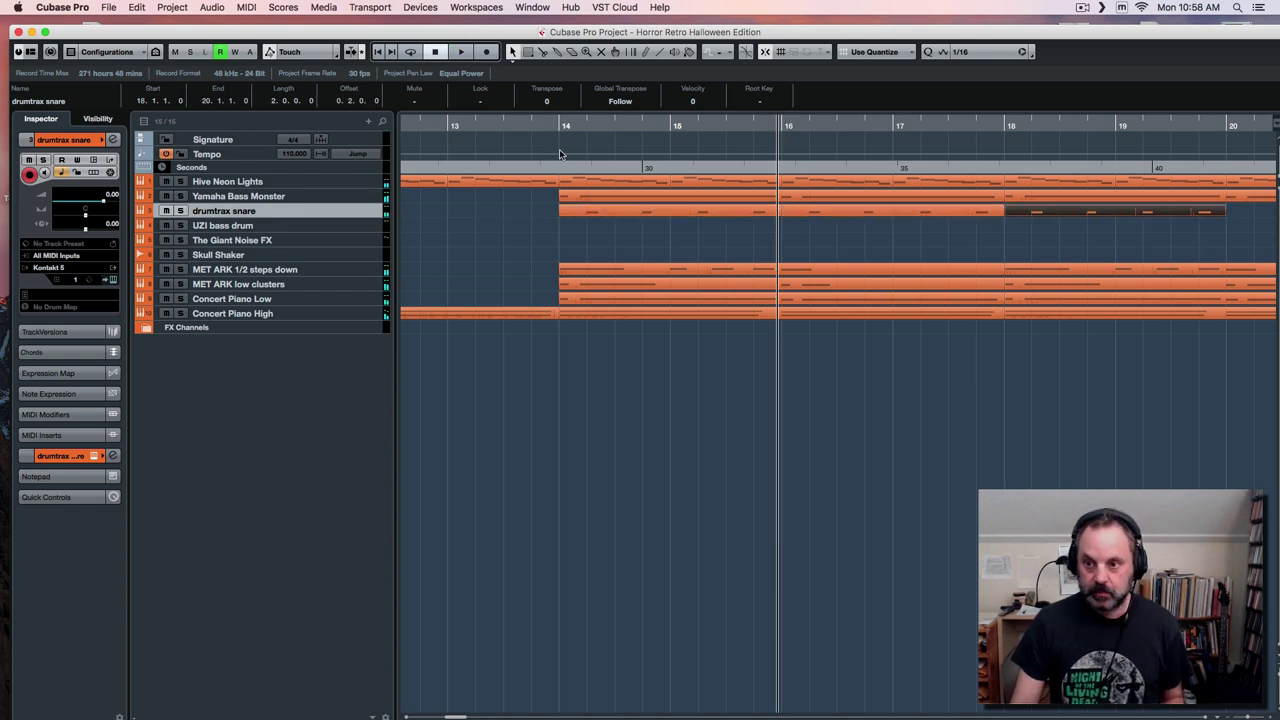
pyautogui.click(527, 129)
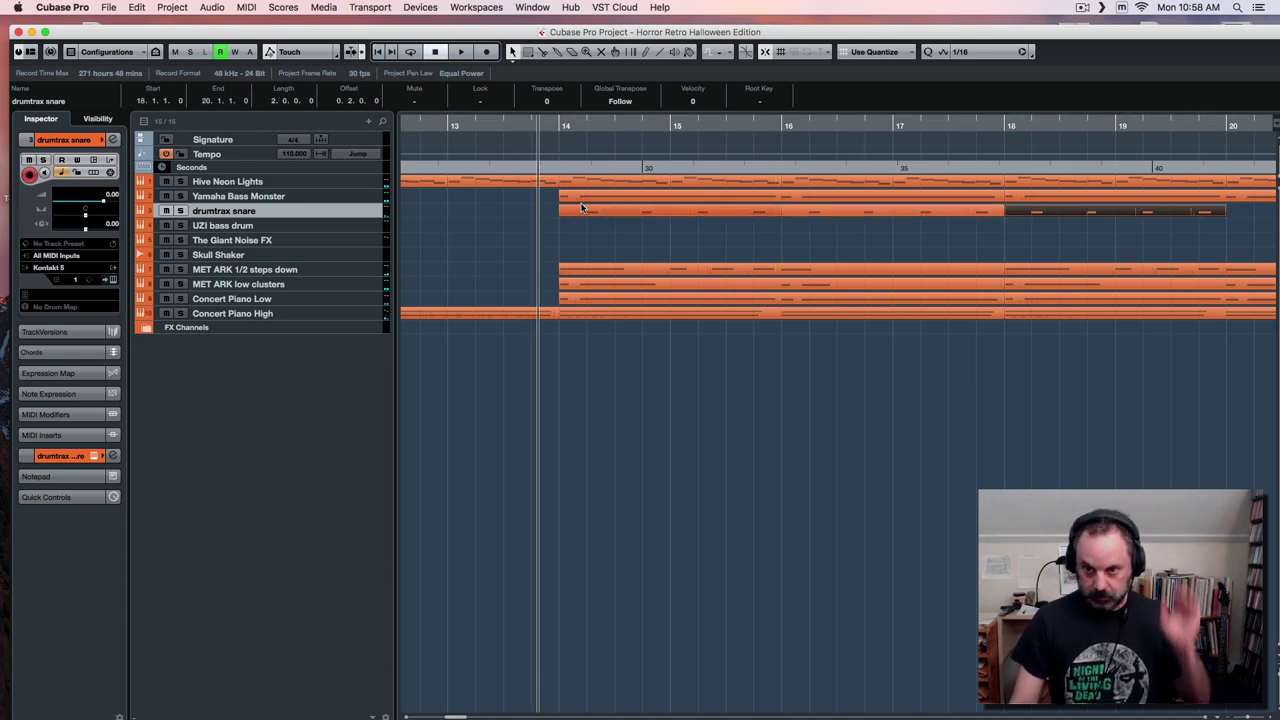
# Copy the first snare part, bars 14–16, onto the UZI bass drum track at the same position.
pyautogui.click(353, 229)
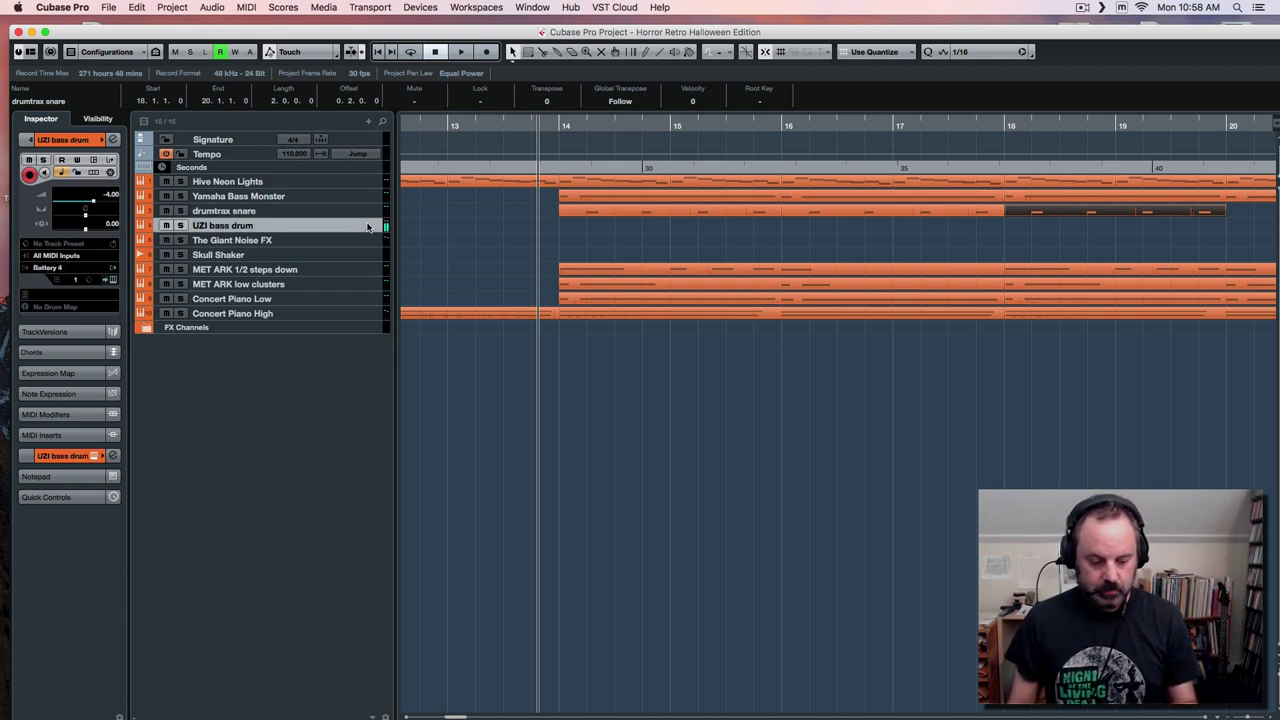
pyautogui.click(603, 216)
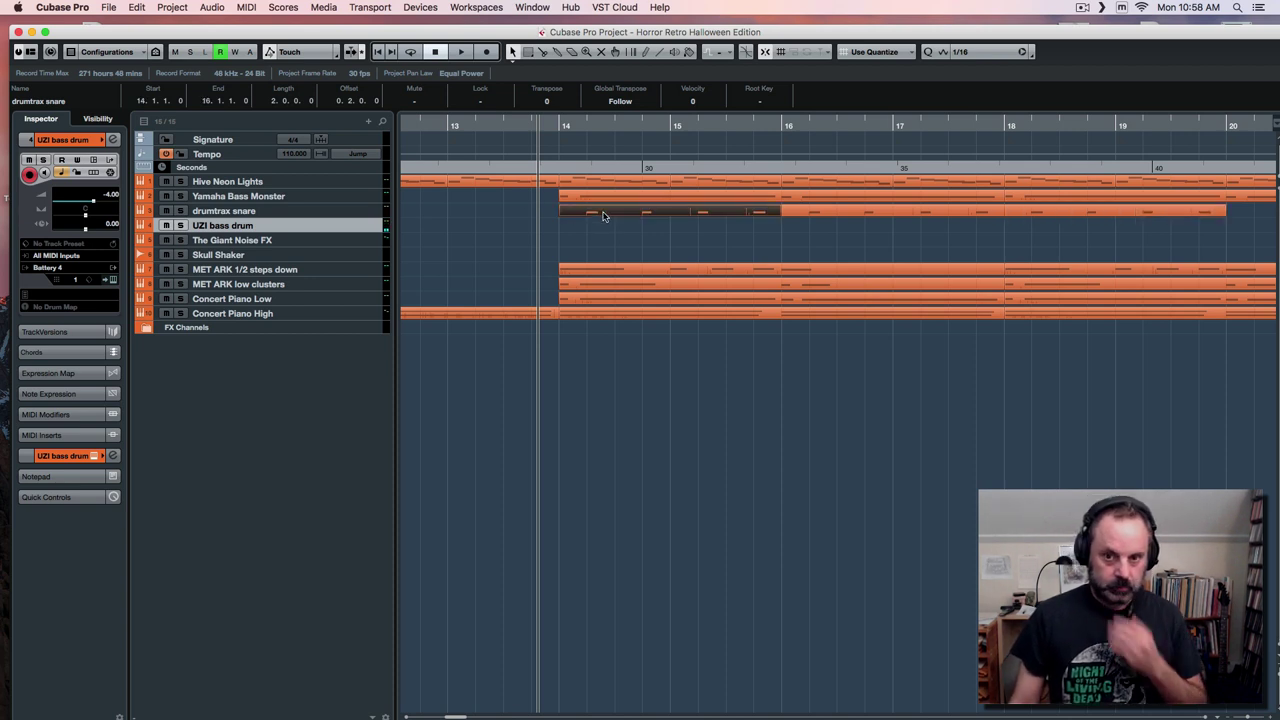
pyautogui.moveTo(603, 216); pyautogui.dragTo(604, 228)
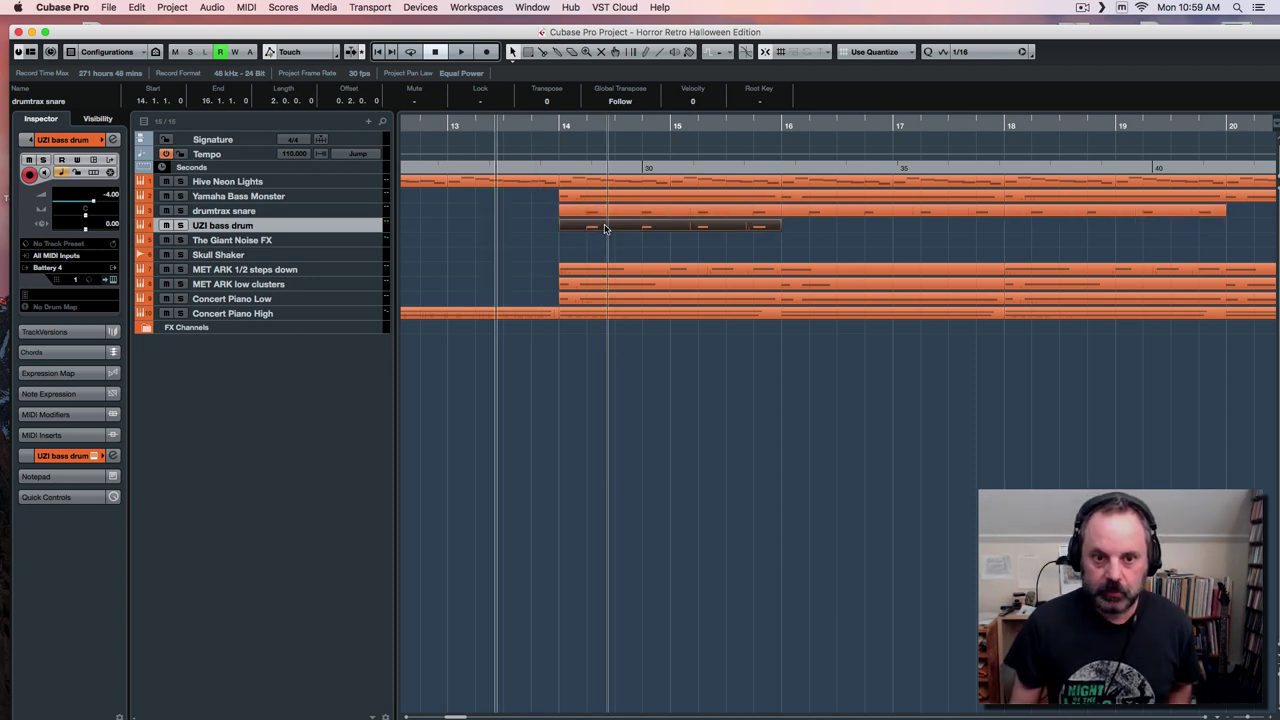
# Move all four notes of the copied bass drum part one beat earlier so the first starts at bar 14.
pyautogui.doubleClick(604, 228)
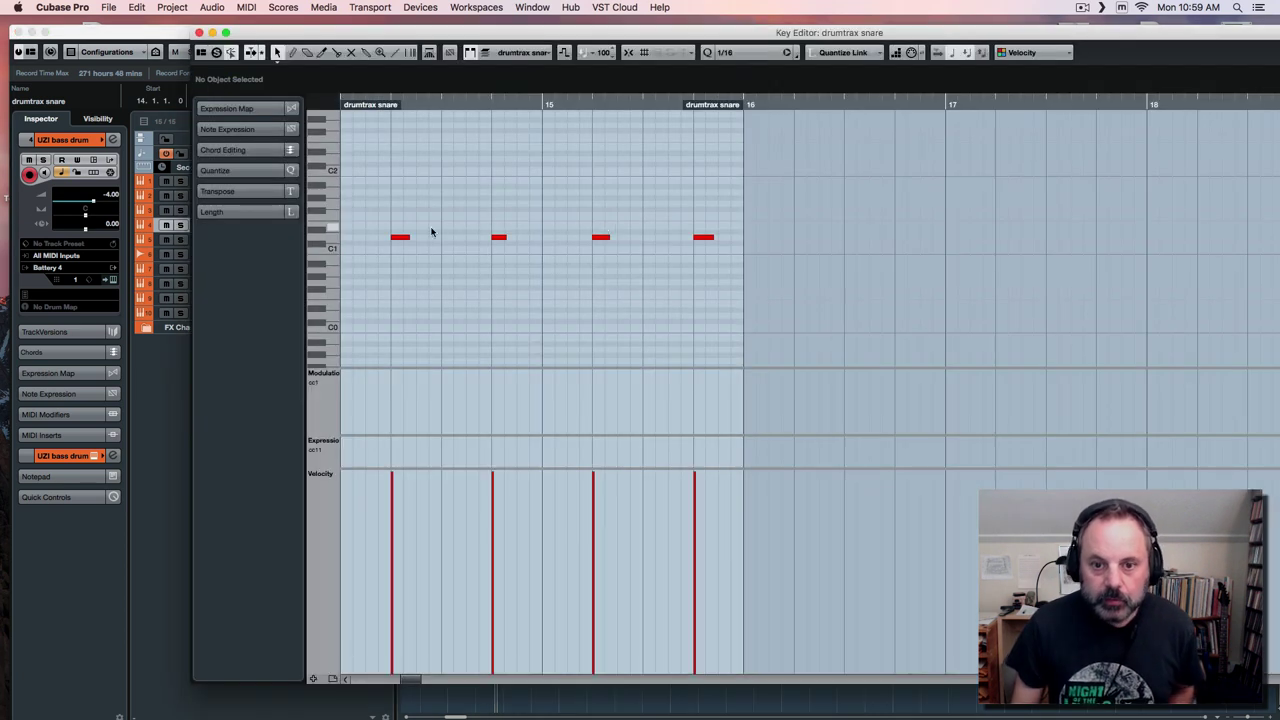
pyautogui.moveTo(374, 222); pyautogui.dragTo(714, 256)
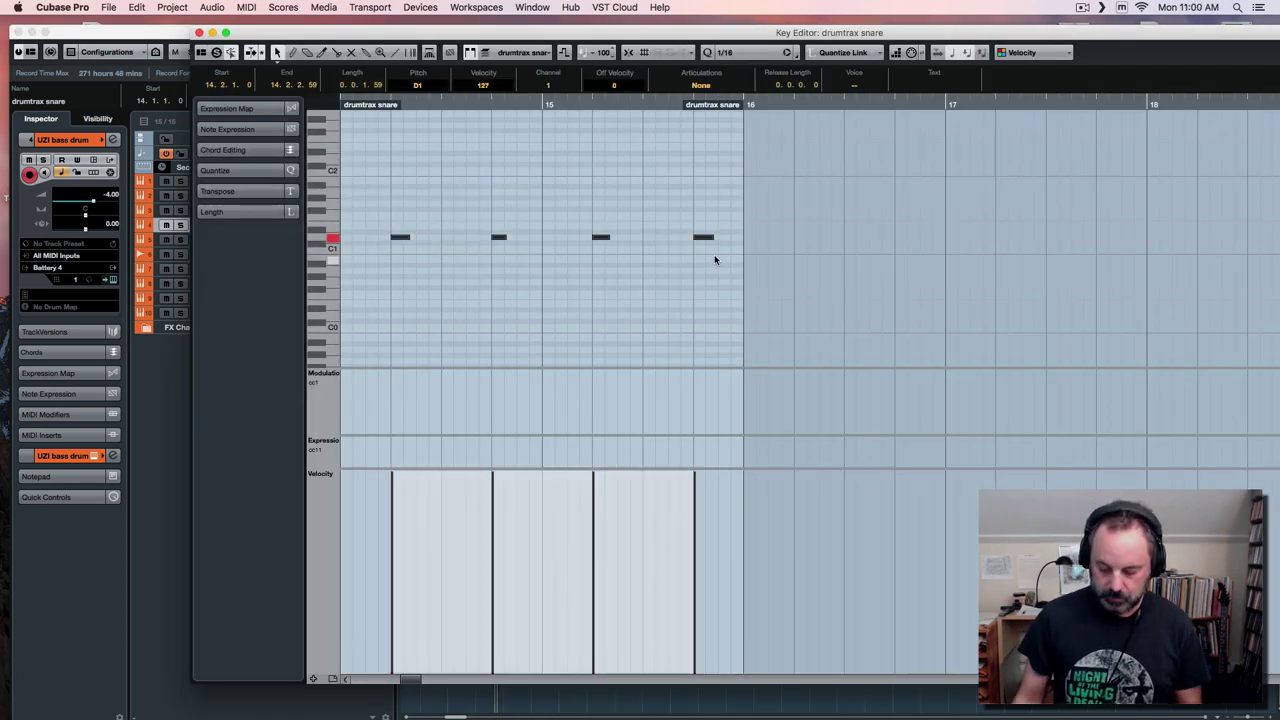
pyautogui.hotkey('ctrl', 'Left')
pyautogui.hotkey('ctrl', 'Left')
pyautogui.hotkey('ctrl', 'Left')
pyautogui.hotkey('ctrl', 'Left')
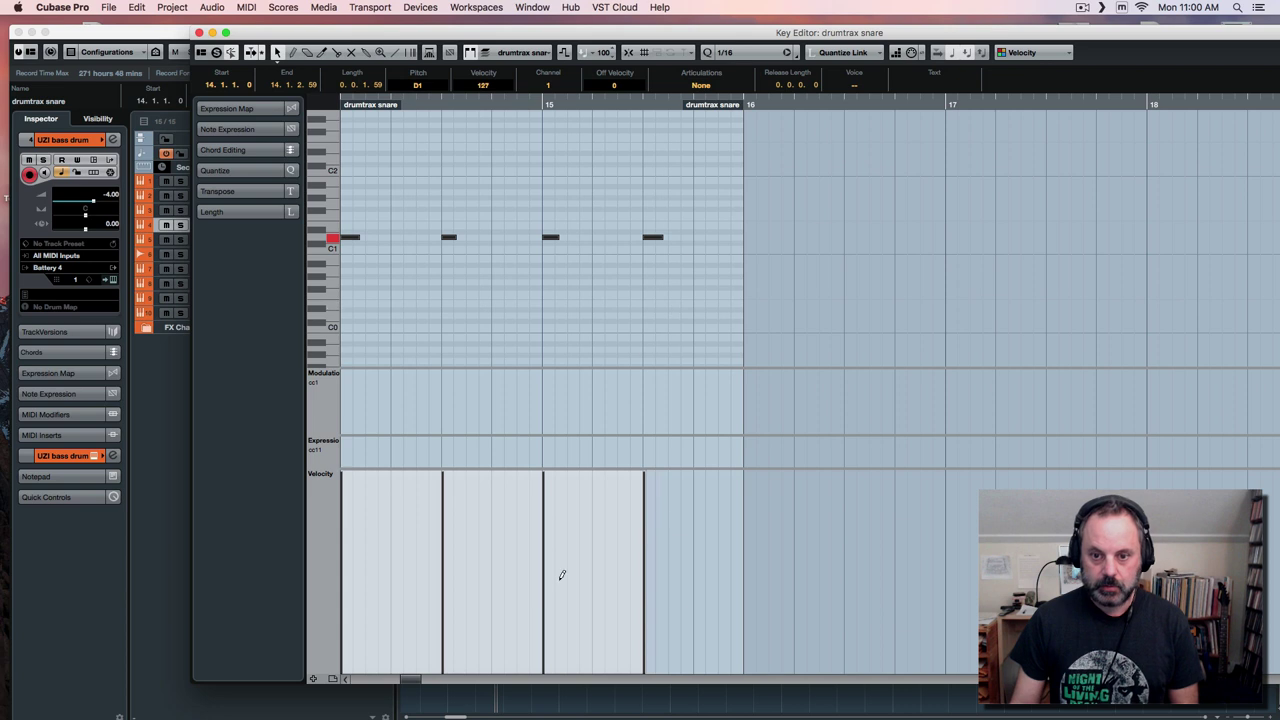
# Audition the bass drum part from just before bar 14 and transpose its four notes to A1.
pyautogui.moveTo(418, 679); pyautogui.dragTo(410, 680)
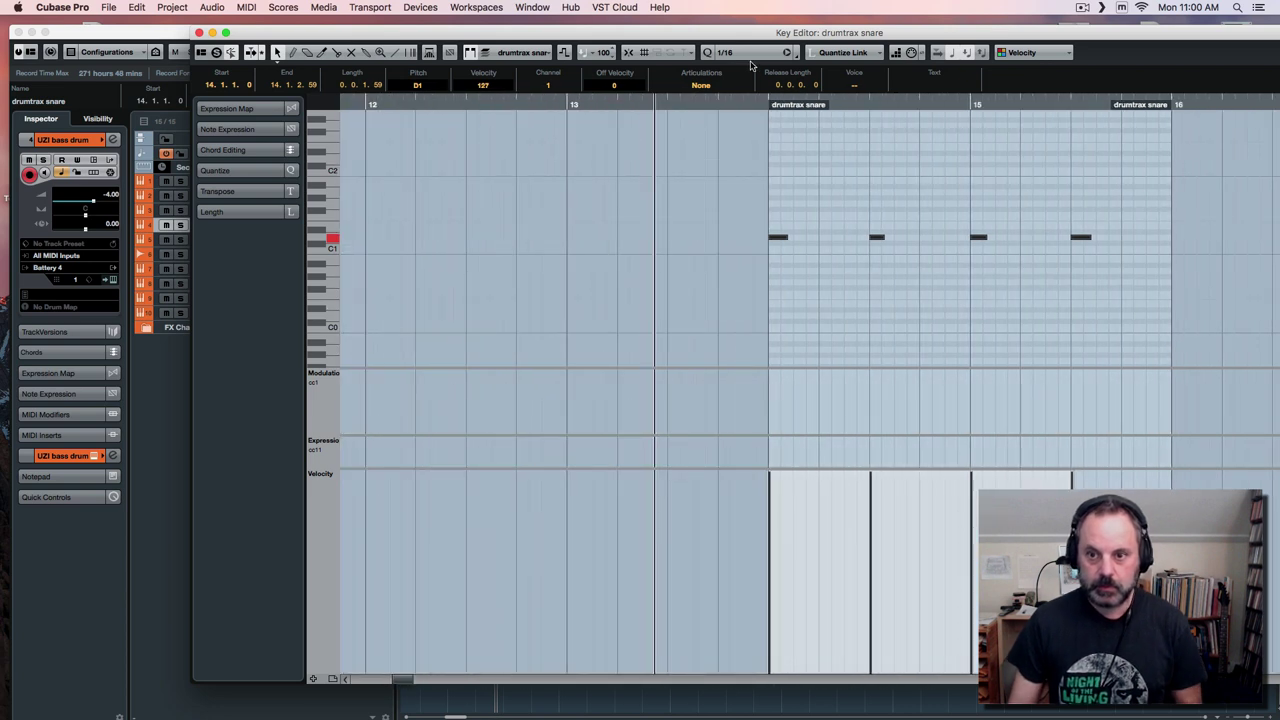
pyautogui.click(735, 101)
pyautogui.press('space')
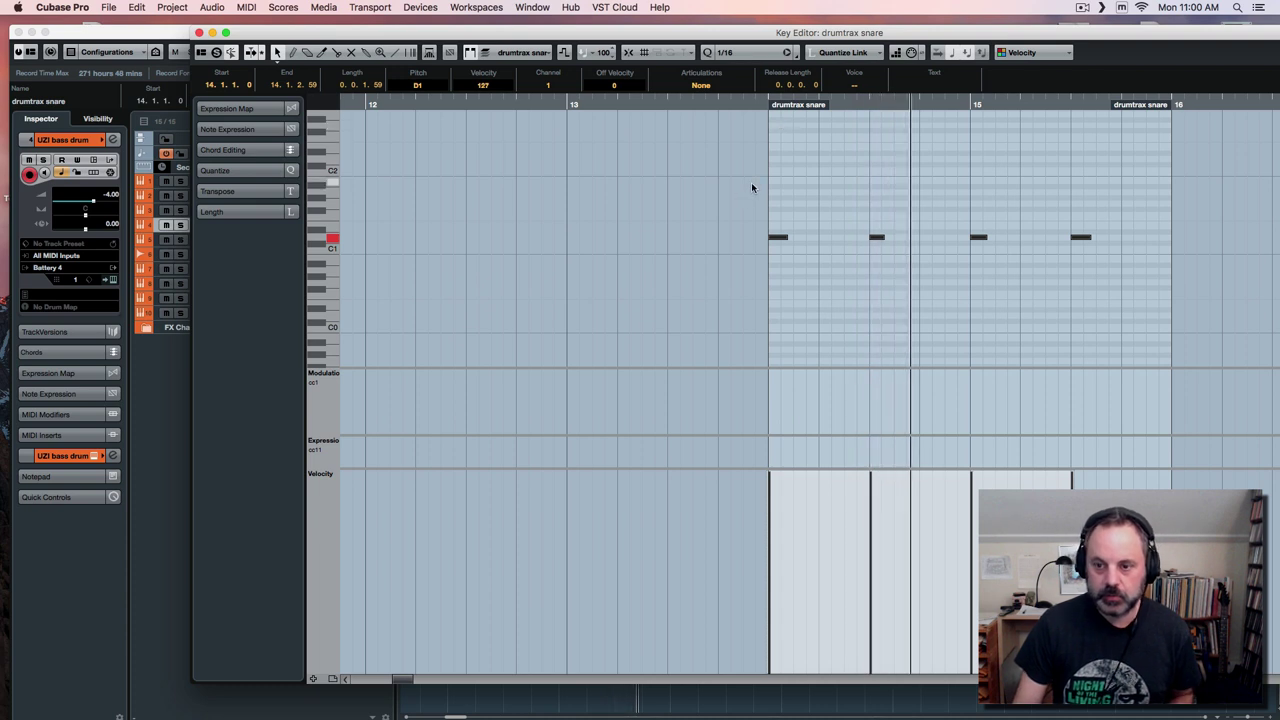
pyautogui.press('Down')
pyautogui.press('Down')
pyautogui.press('Down')
pyautogui.press('Down')
pyautogui.press('Down')
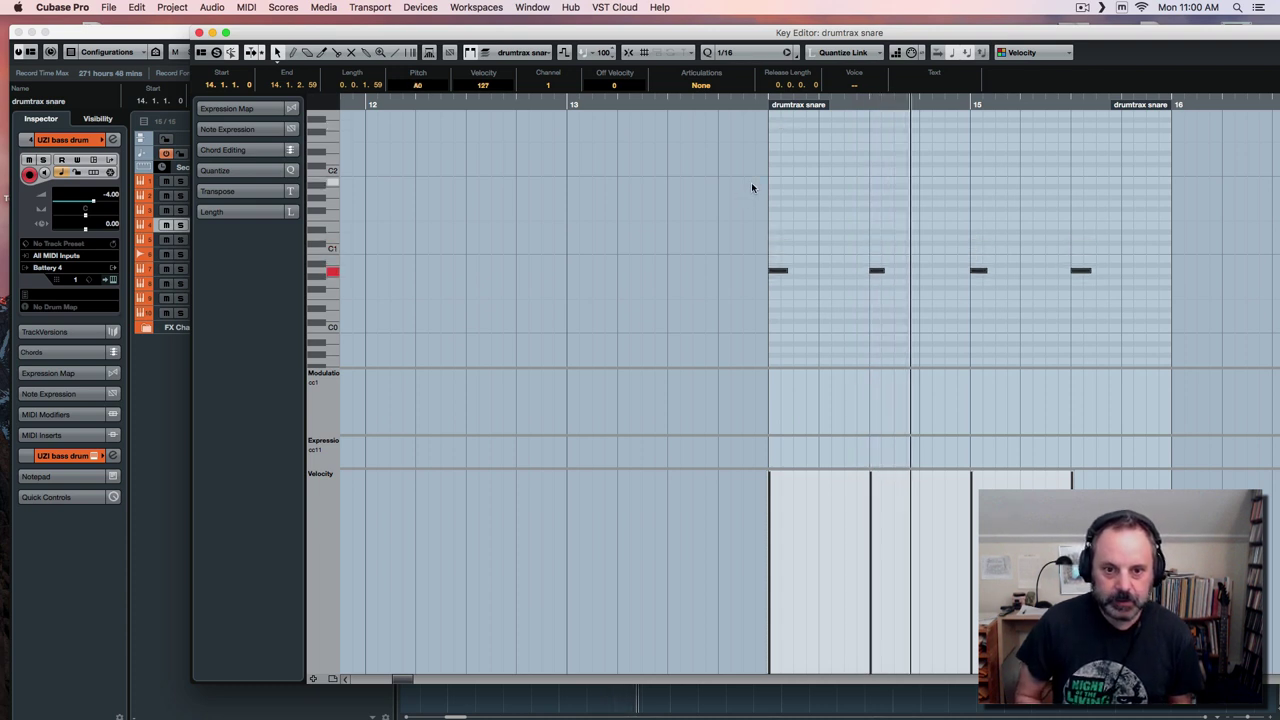
pyautogui.press('Up')
pyautogui.press('Up')
pyautogui.press('Up')
pyautogui.press('Up')
pyautogui.press('Up')
pyautogui.press('Up')
pyautogui.press('Up')
pyautogui.press('Up')
pyautogui.press('Up')
pyautogui.press('Up')
pyautogui.press('Up')
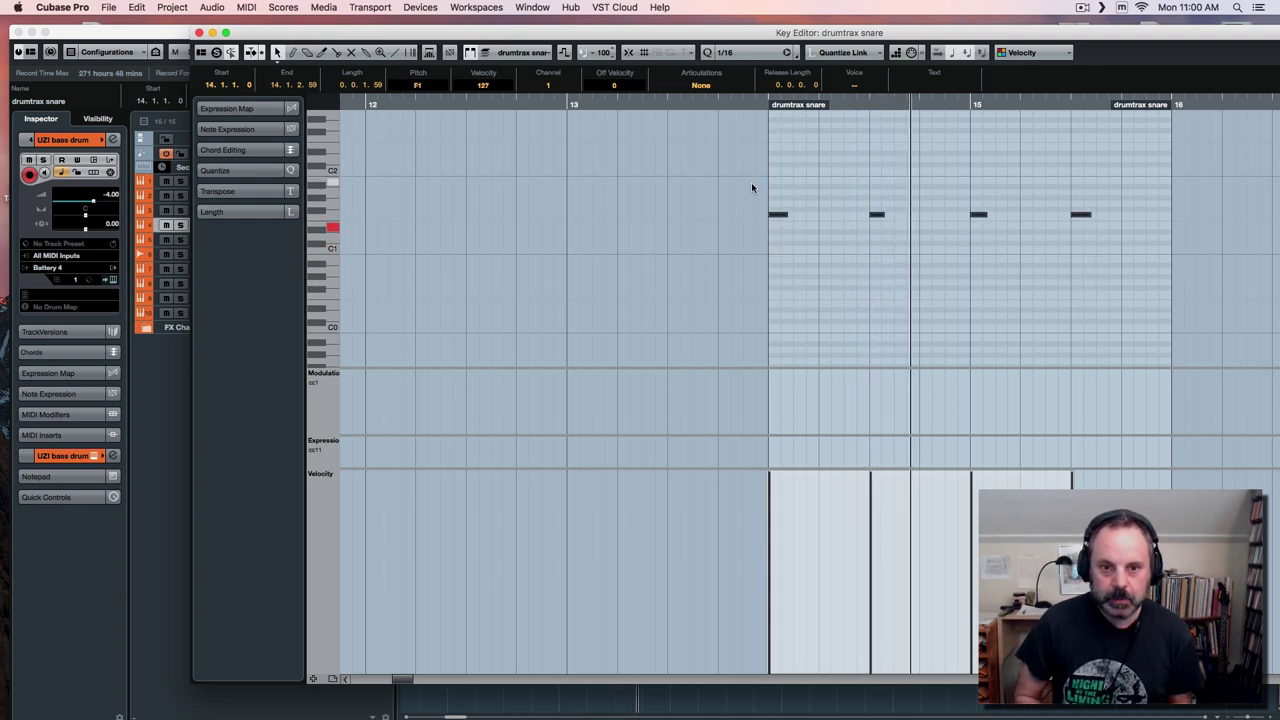
pyautogui.press('Up')
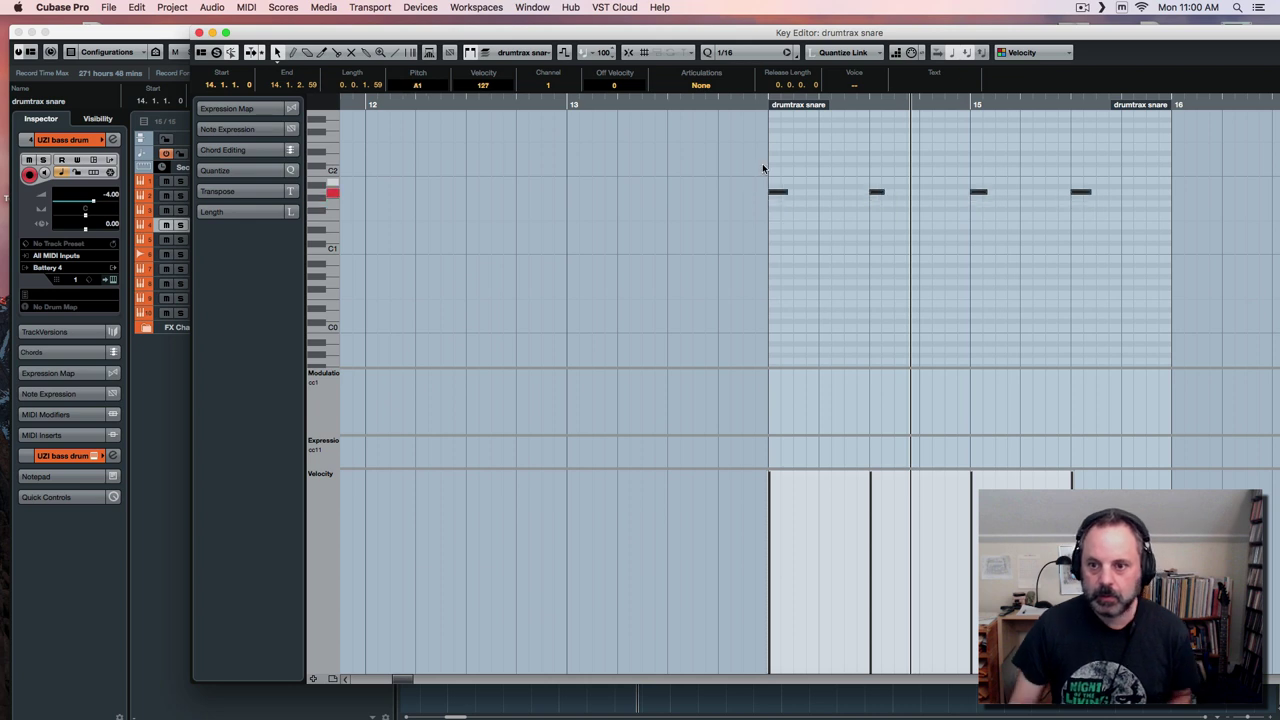
pyautogui.click(704, 105)
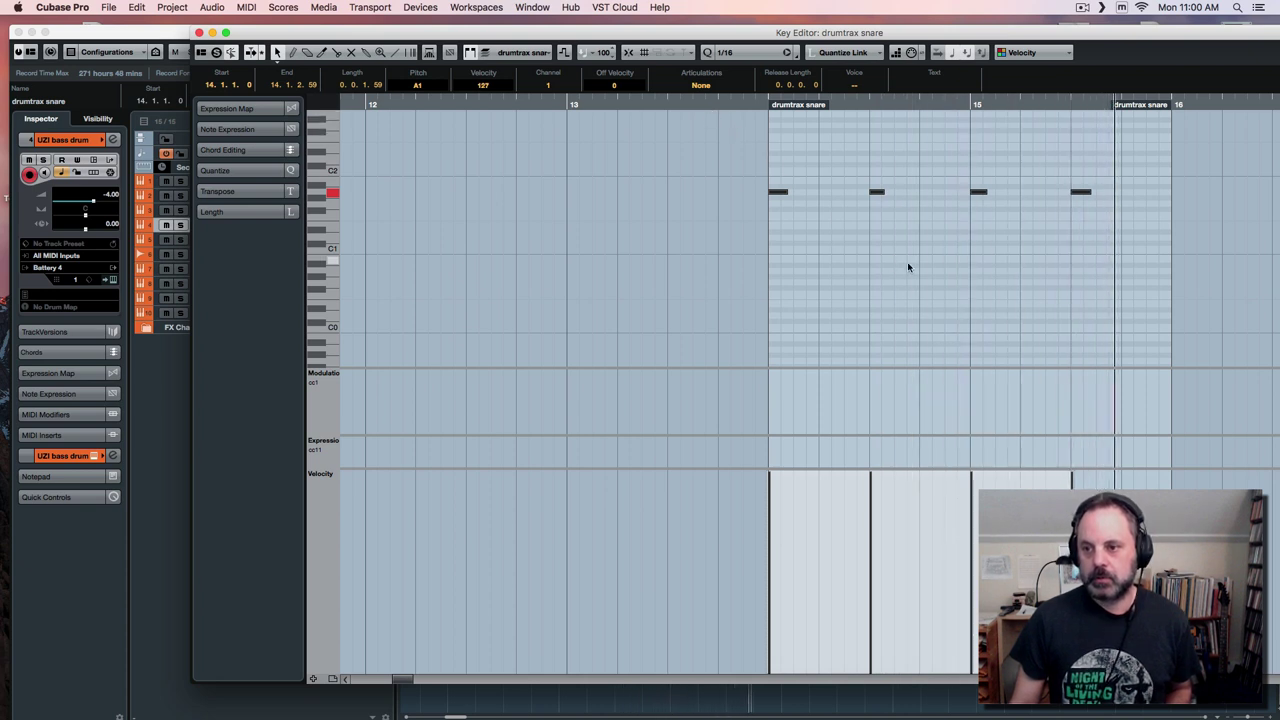
# Add two A1 bass drum hits at 15.3.4 and 15.4.3 by copying and quantizing the last note, and audition the pattern.
pyautogui.press('super+a')
pyautogui.click(1078, 194)
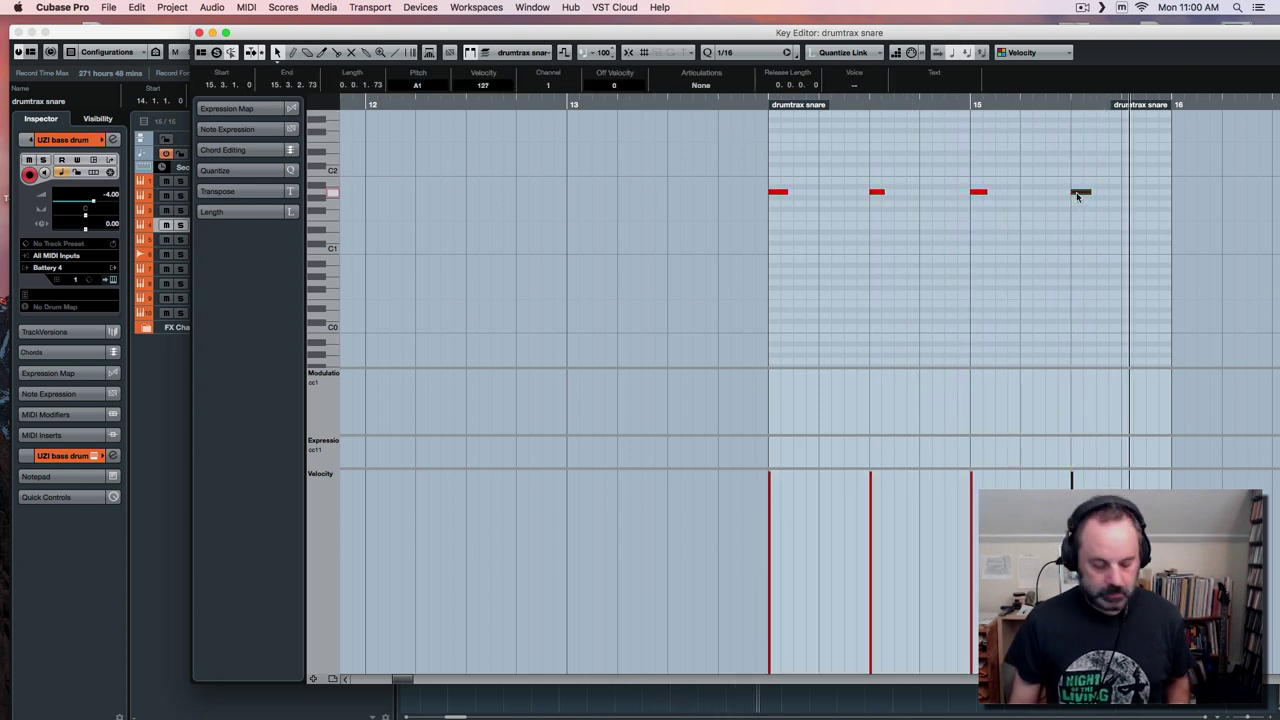
pyautogui.moveTo(1078, 196); pyautogui.dragTo(1118, 195)
pyautogui.press('q')
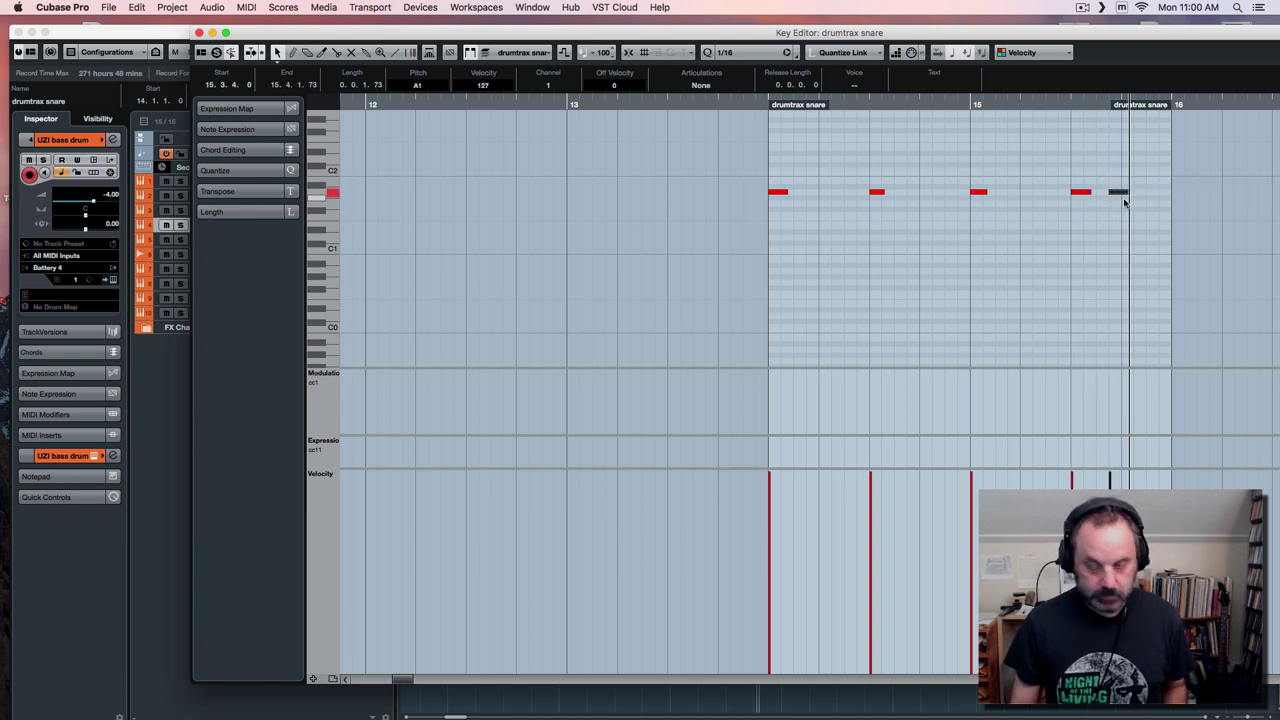
pyautogui.press('super+d')
pyautogui.moveTo(1130, 200); pyautogui.dragTo(1148, 201)
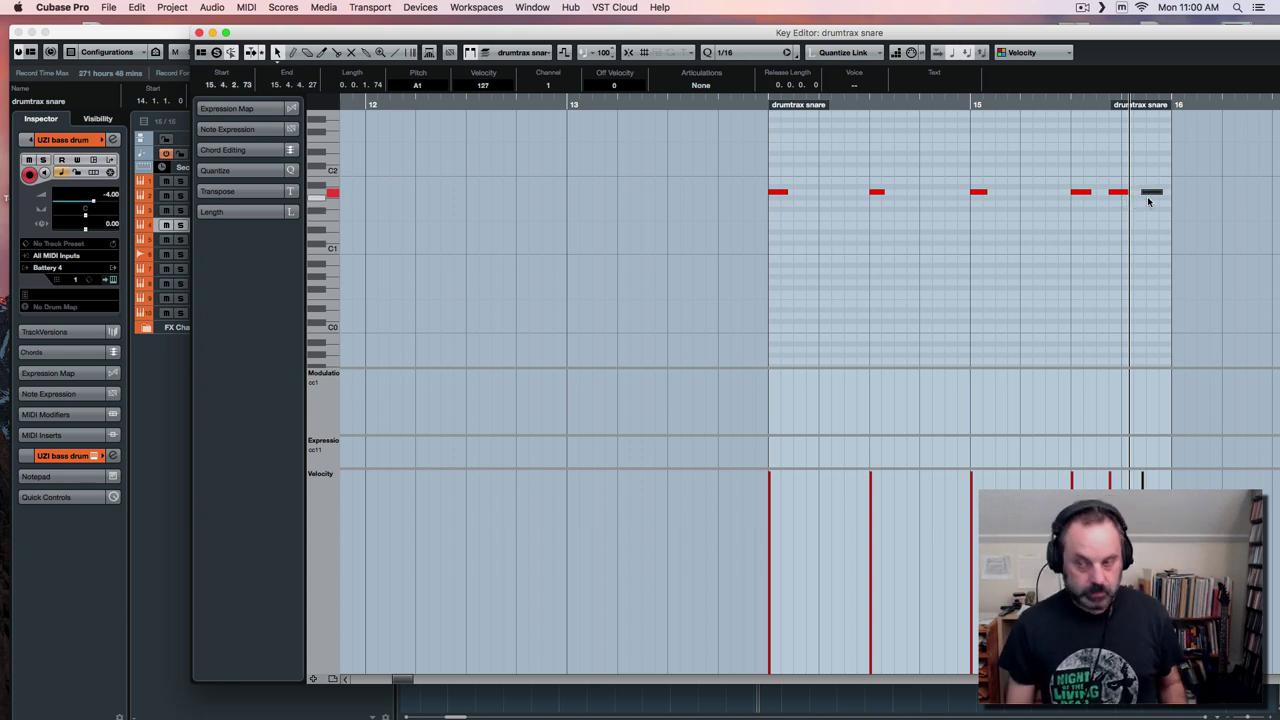
pyautogui.press('q')
pyautogui.click(752, 105)
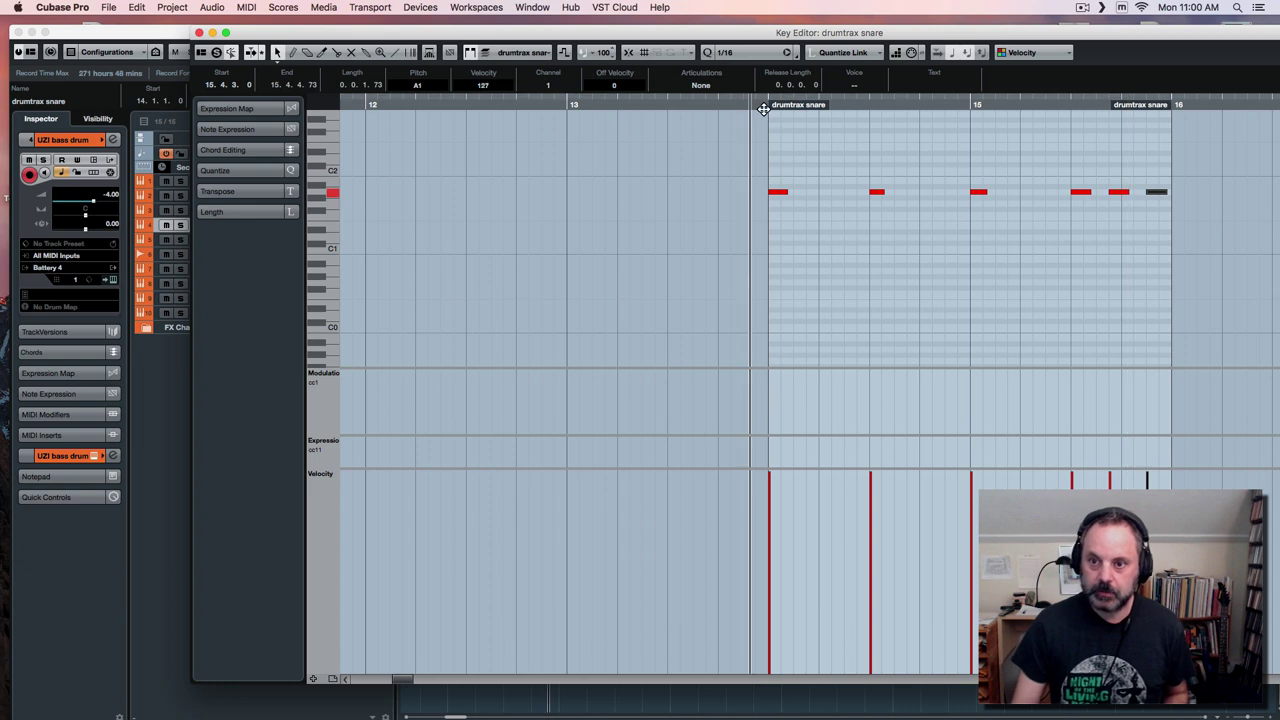
pyautogui.press('space')
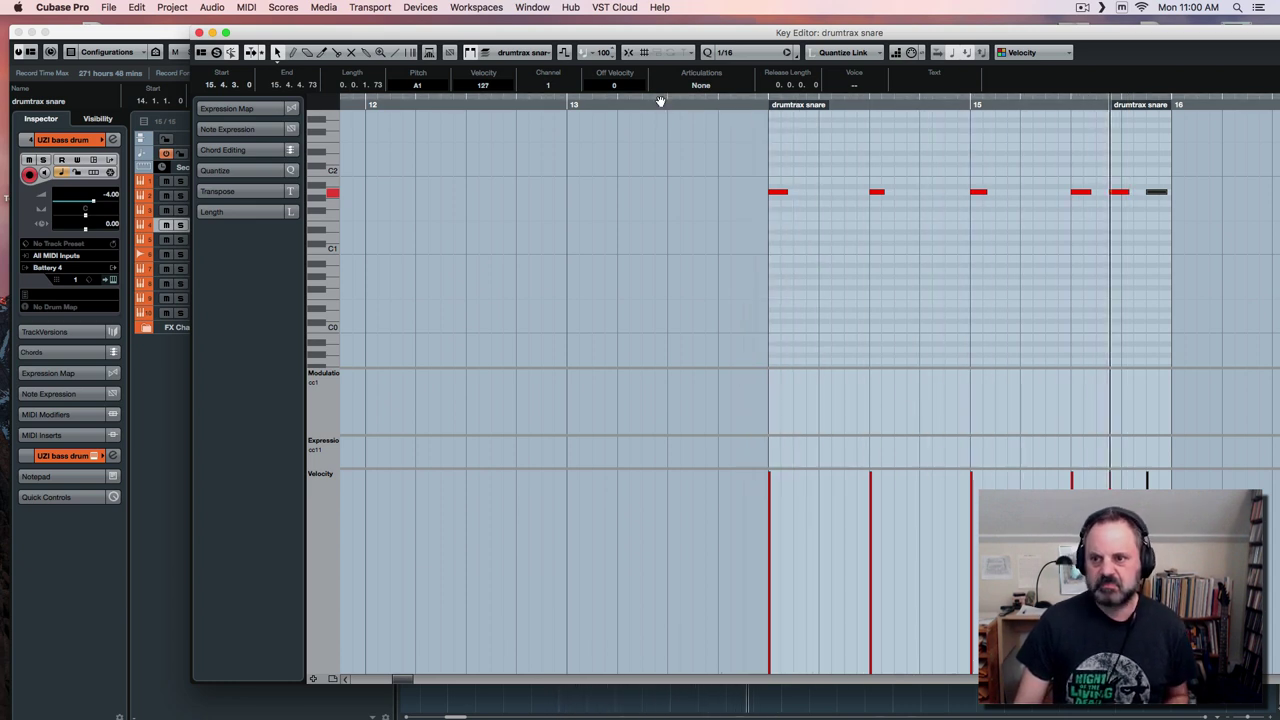
# Audition the bass drum part with the full arrangement from just before bar 14, and duplicate it twice to reach bar 20.
pyautogui.click(199, 33)
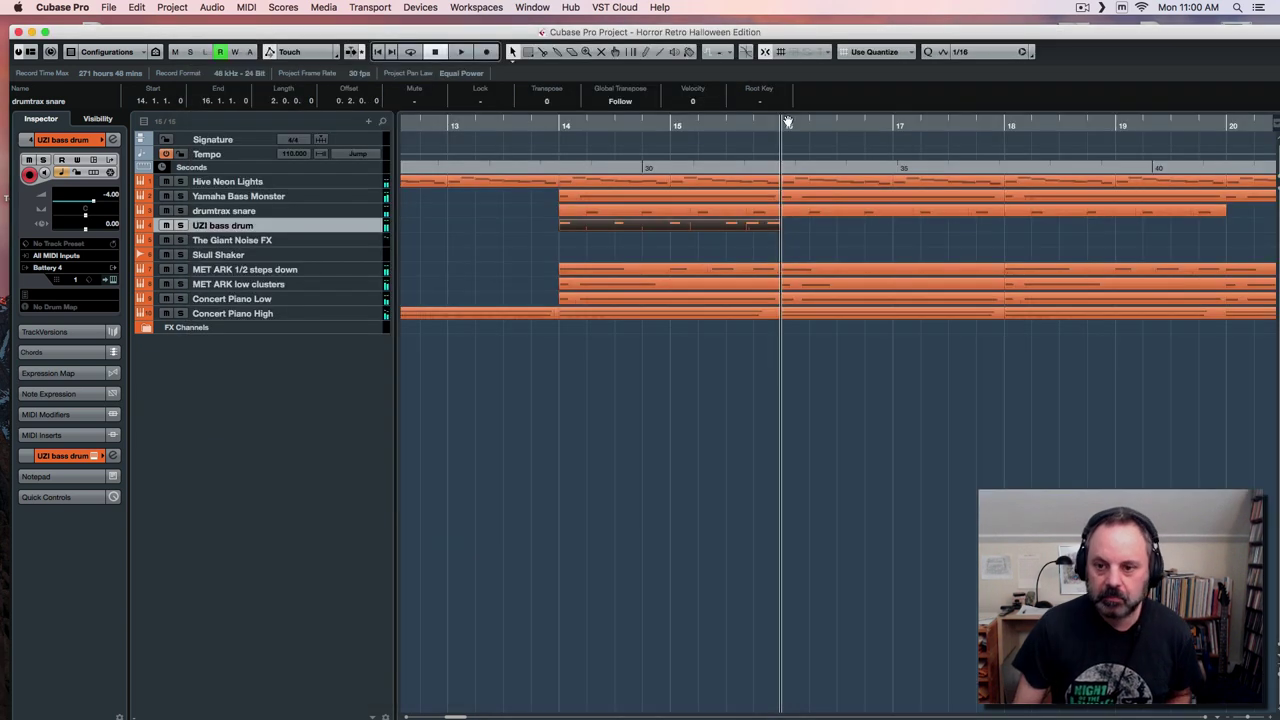
pyautogui.click(536, 124)
pyautogui.press('space')
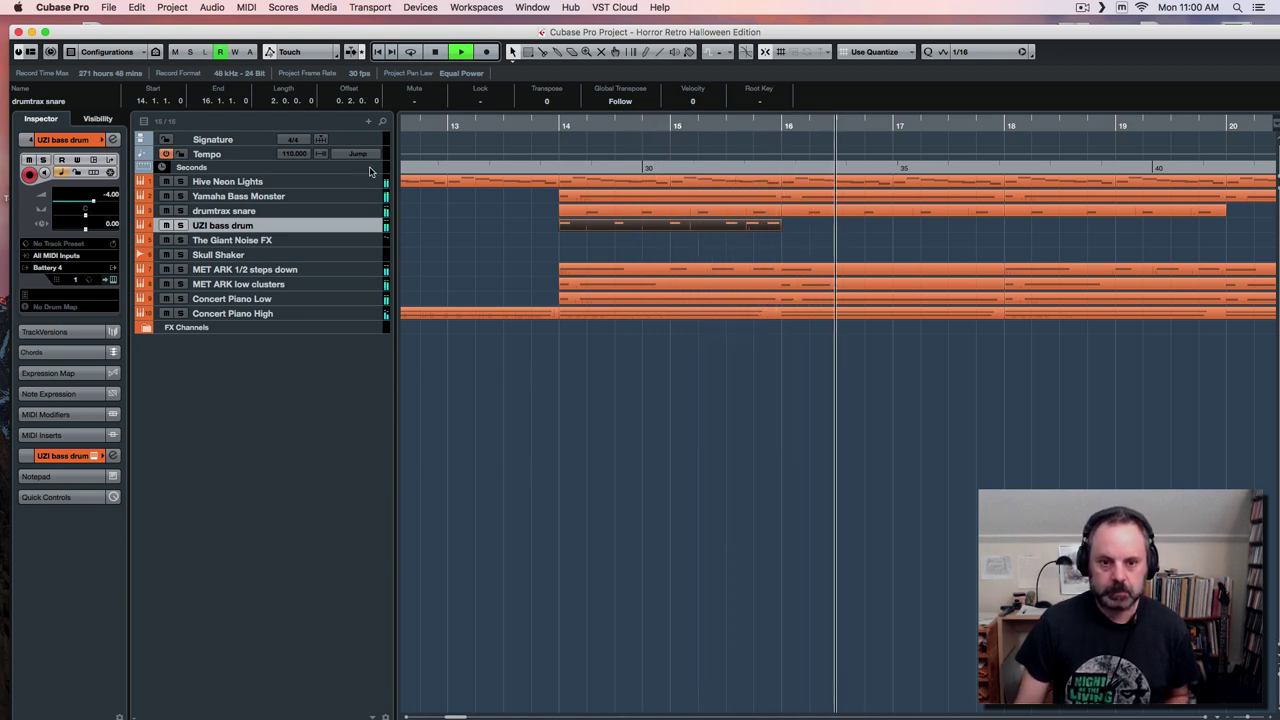
pyautogui.press('space')
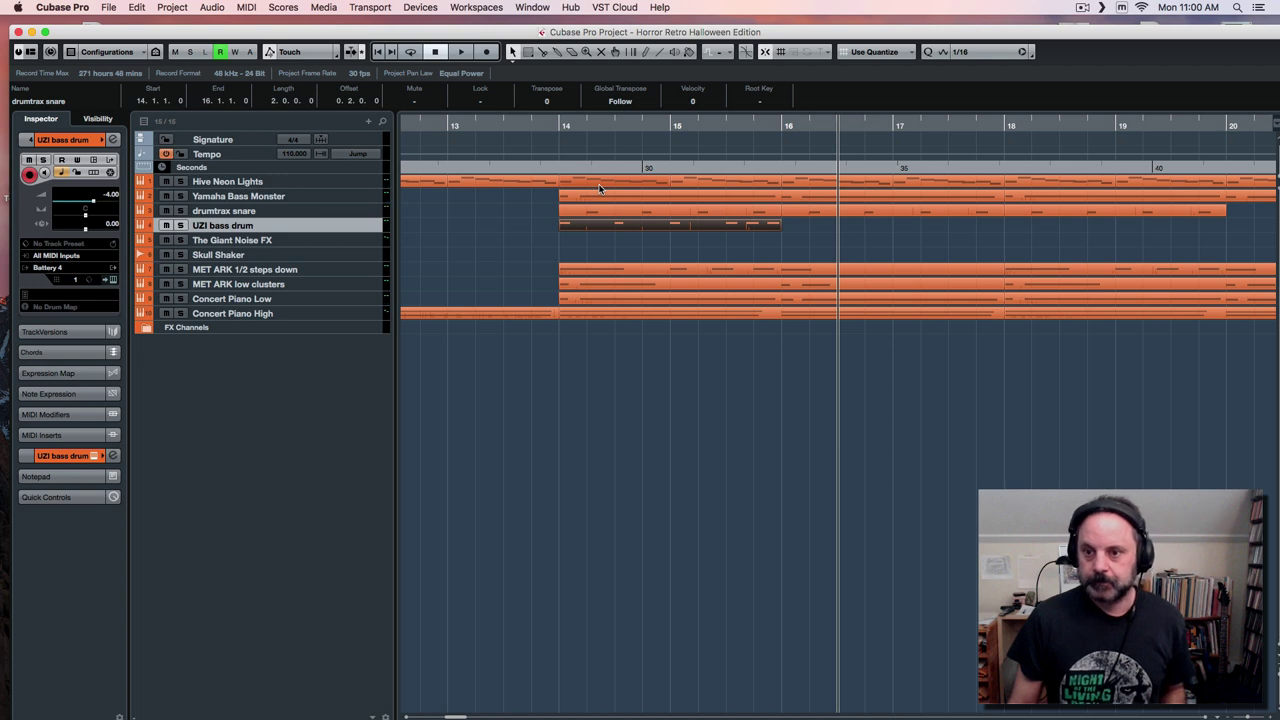
pyautogui.press('super+d')
pyautogui.press('super+d')
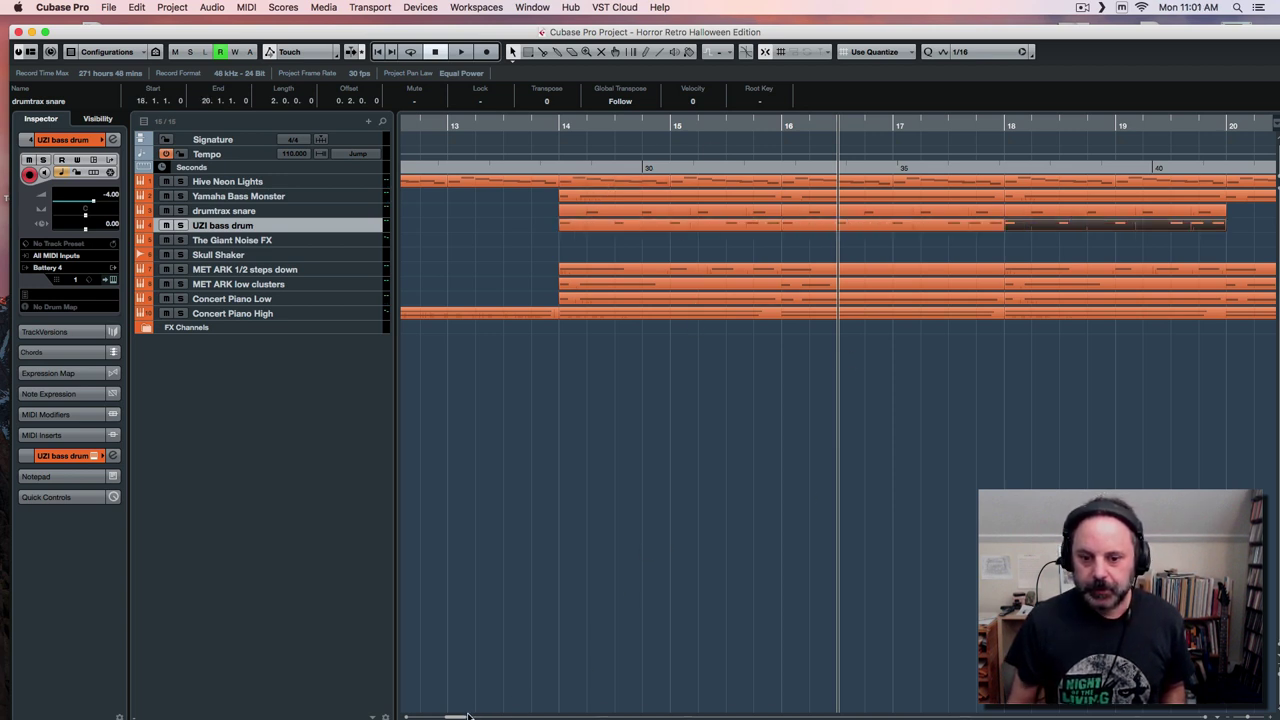
# Duplicate the last snare and bass drum parts to bars 20–22, and return the playback position to just before bar 14.
pyautogui.moveTo(456, 716)
pyautogui.mouseDown()
pyautogui.moveTo(476, 716)
pyautogui.moveTo(460, 716)
pyautogui.mouseUp()
pyautogui.moveTo(752, 243); pyautogui.dragTo(764, 211)
pyautogui.press('super+d')
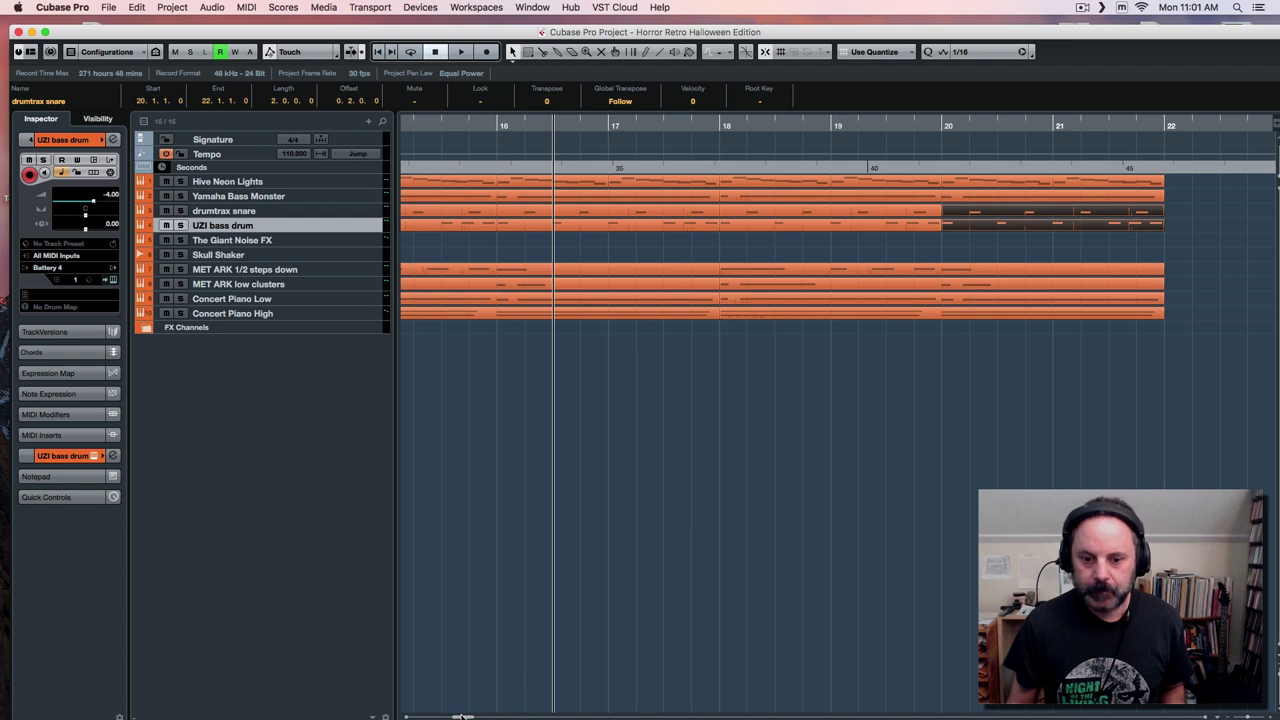
pyautogui.moveTo(460, 716); pyautogui.dragTo(452, 716)
pyautogui.click(572, 124)
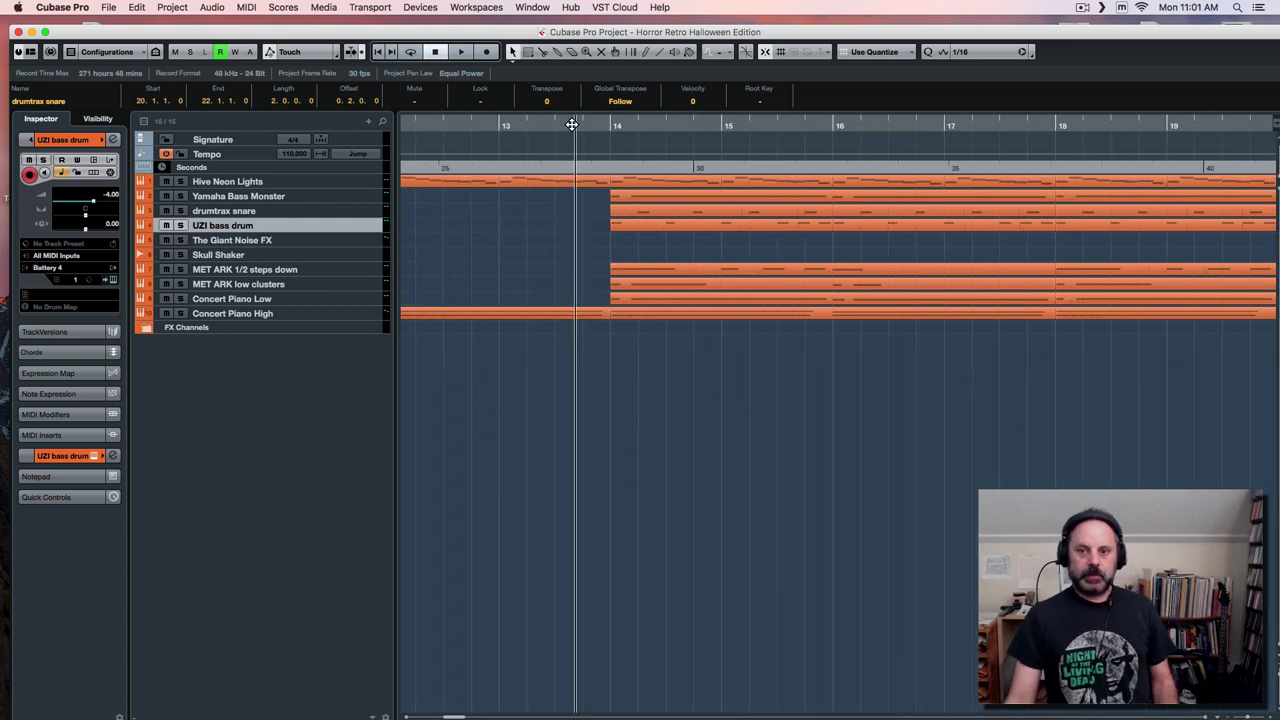
# Record a part on The Giant Noise FX track from just before bar 13 to the middle of bar 17.
pyautogui.click(318, 242)
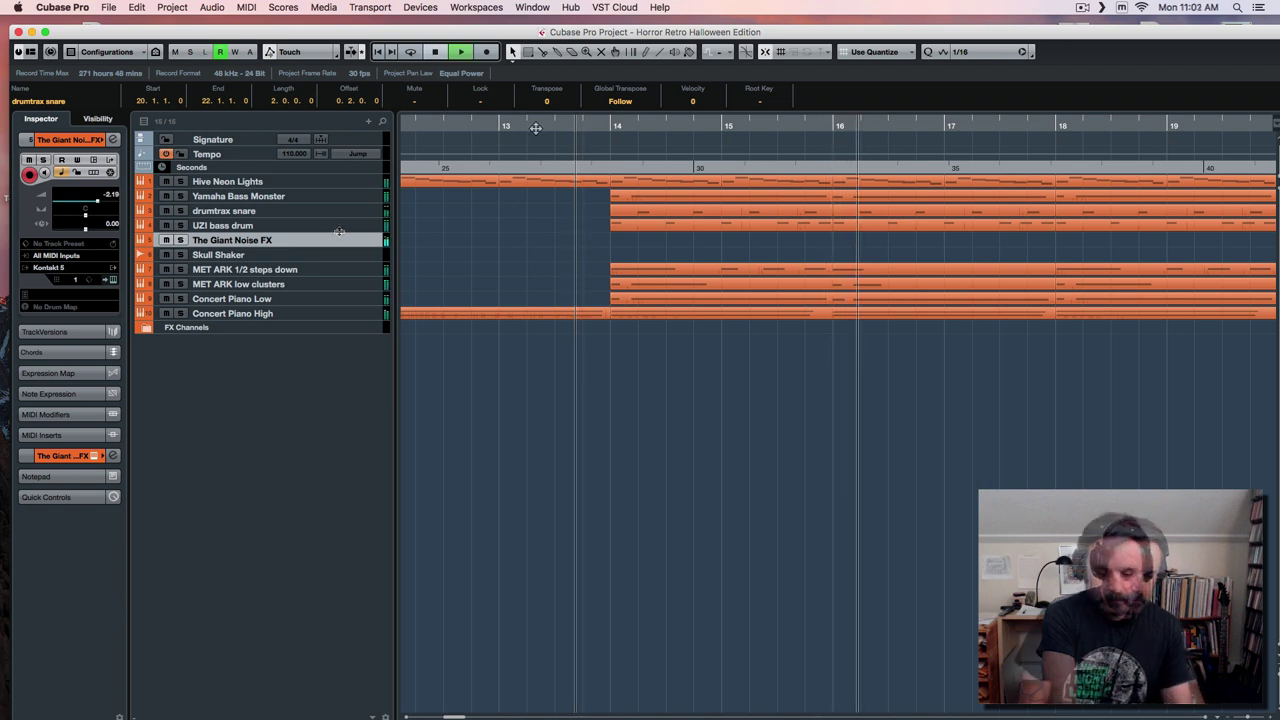
pyautogui.press('space')
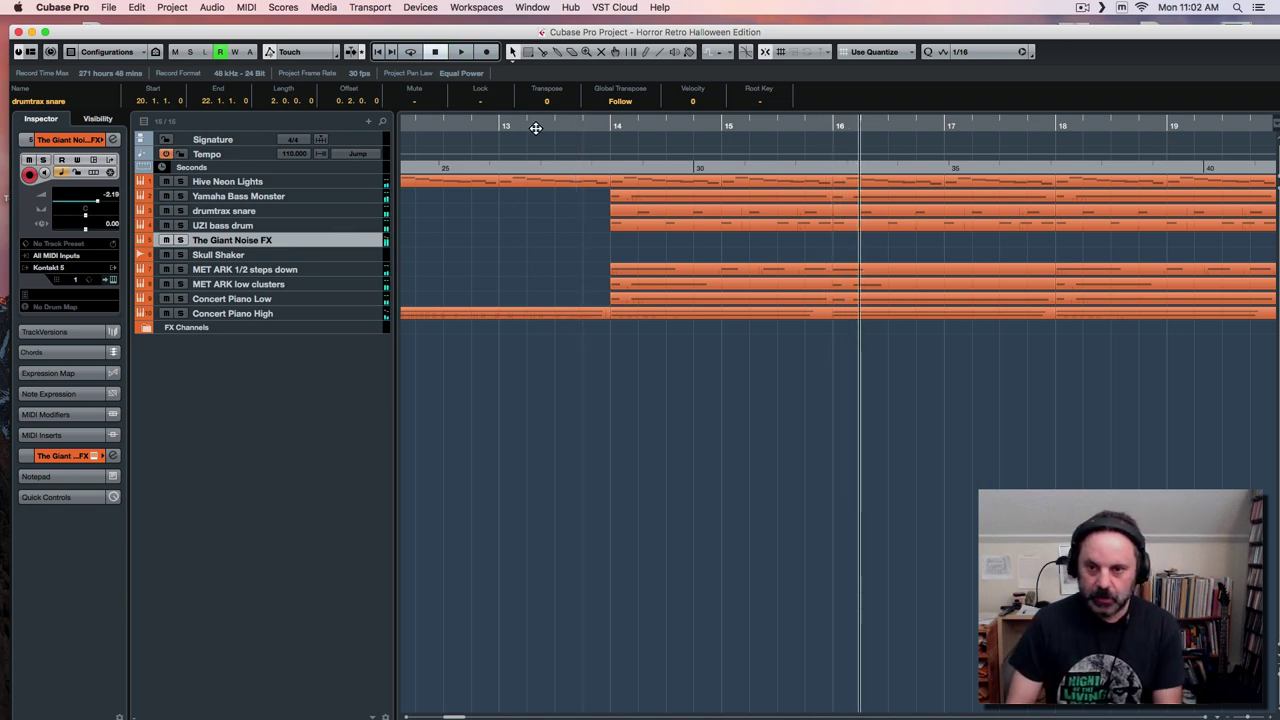
pyautogui.click(524, 122)
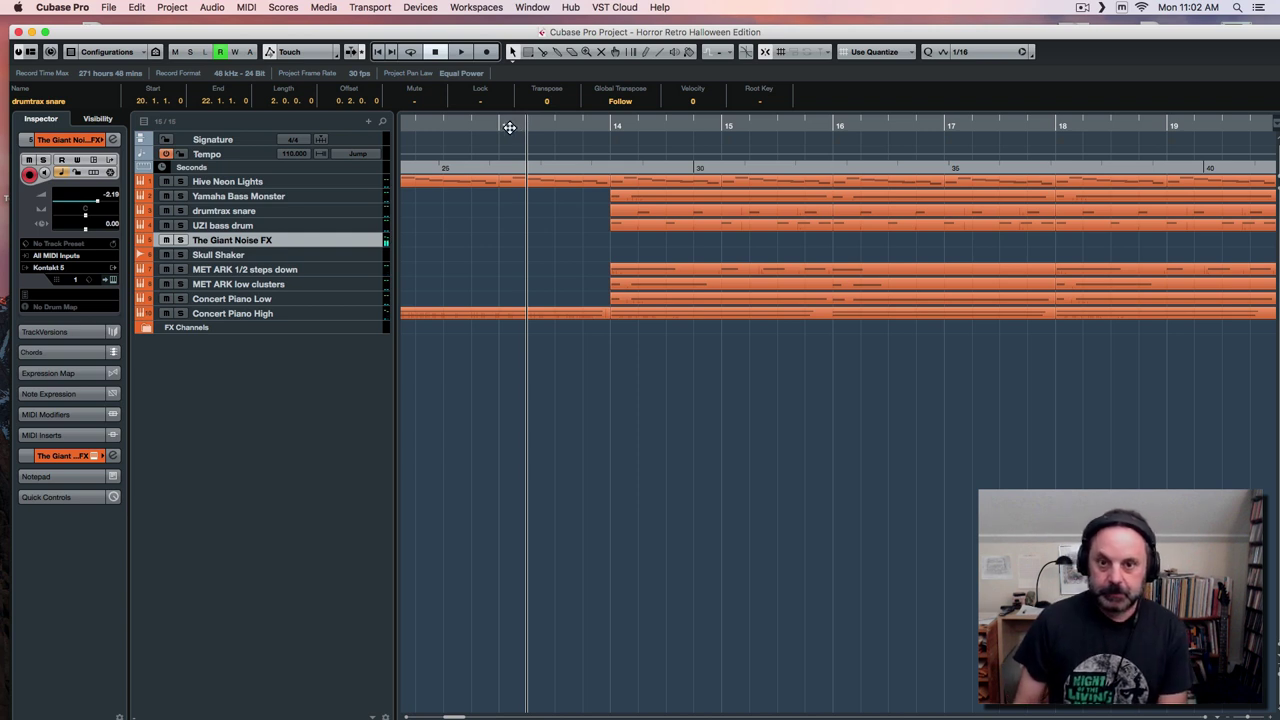
pyautogui.click(487, 123)
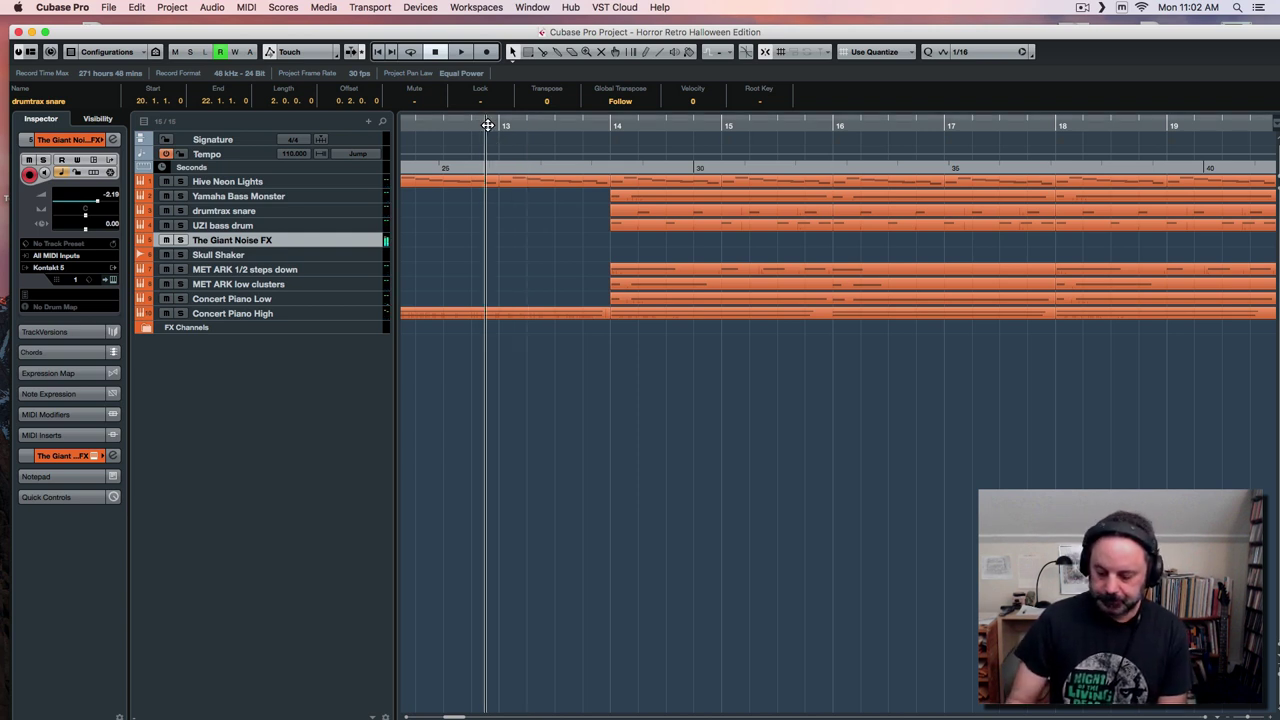
pyautogui.press('KP_Multiply')
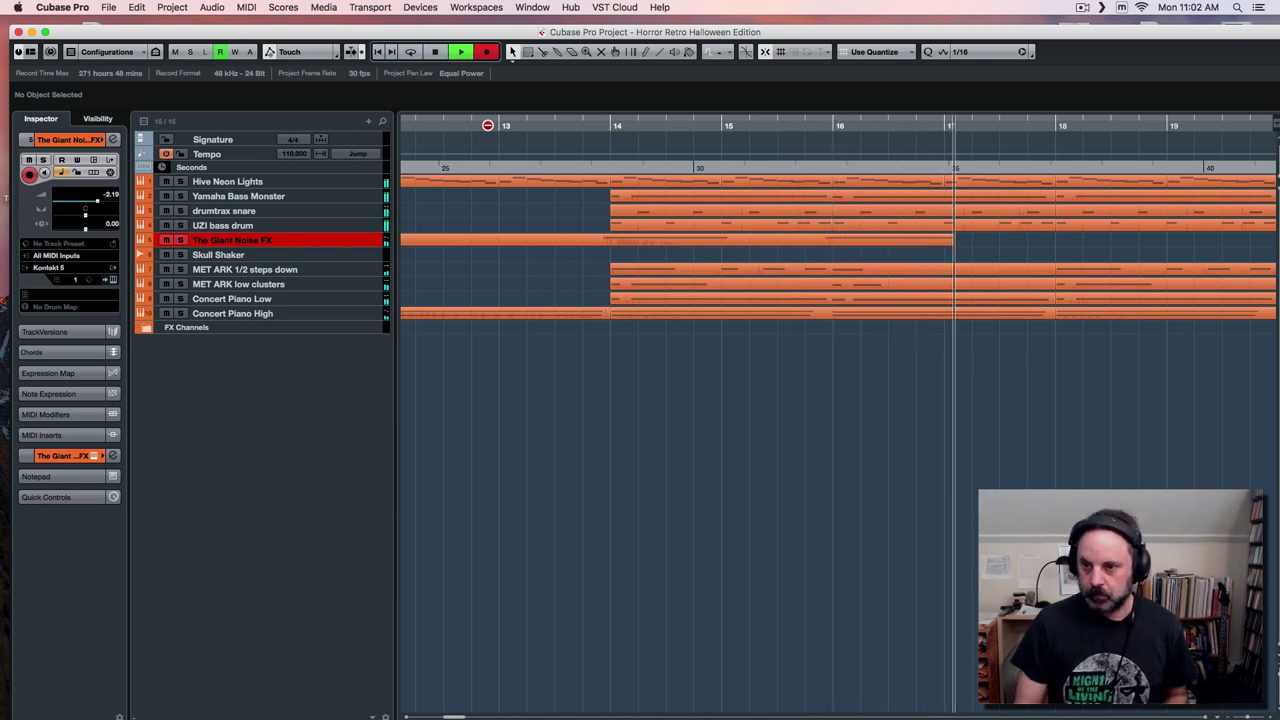
pyautogui.press('space')
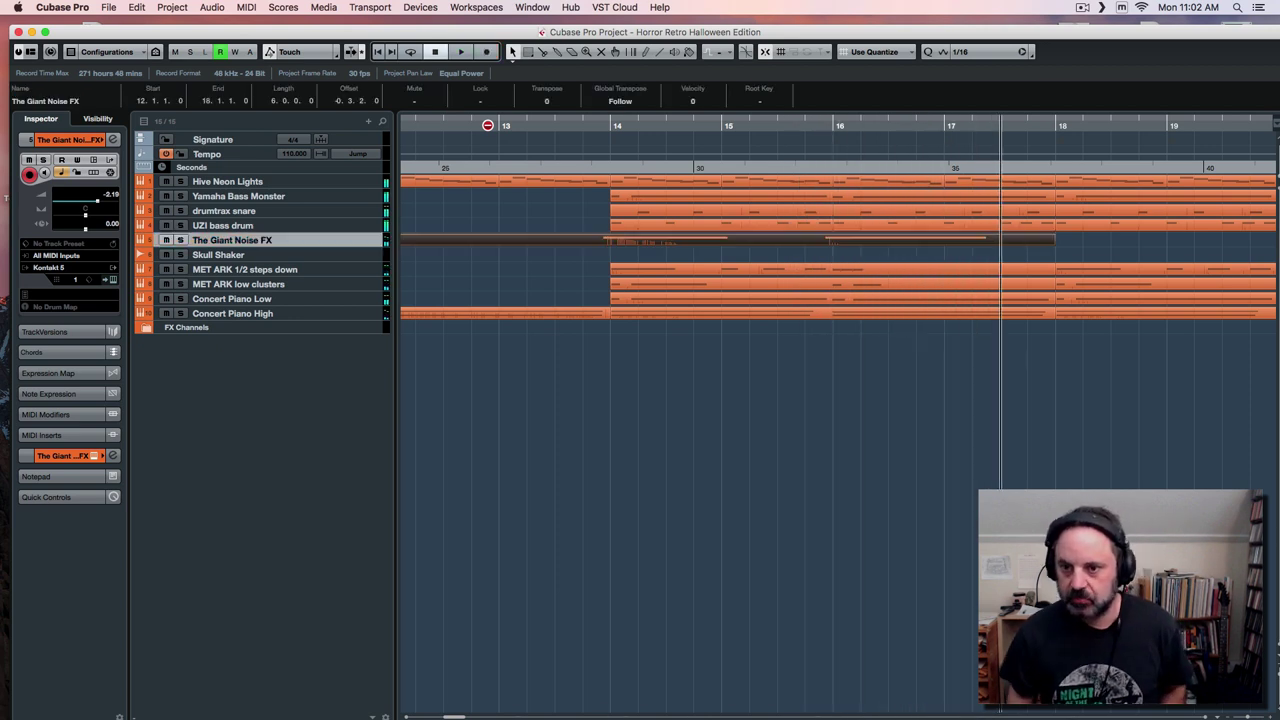
# Shift the two long notes in the new noise part slightly later so they start exactly on bars 14 and 16.
pyautogui.doubleClick(683, 240)
pyautogui.moveTo(689, 229); pyautogui.dragTo(808, 262)
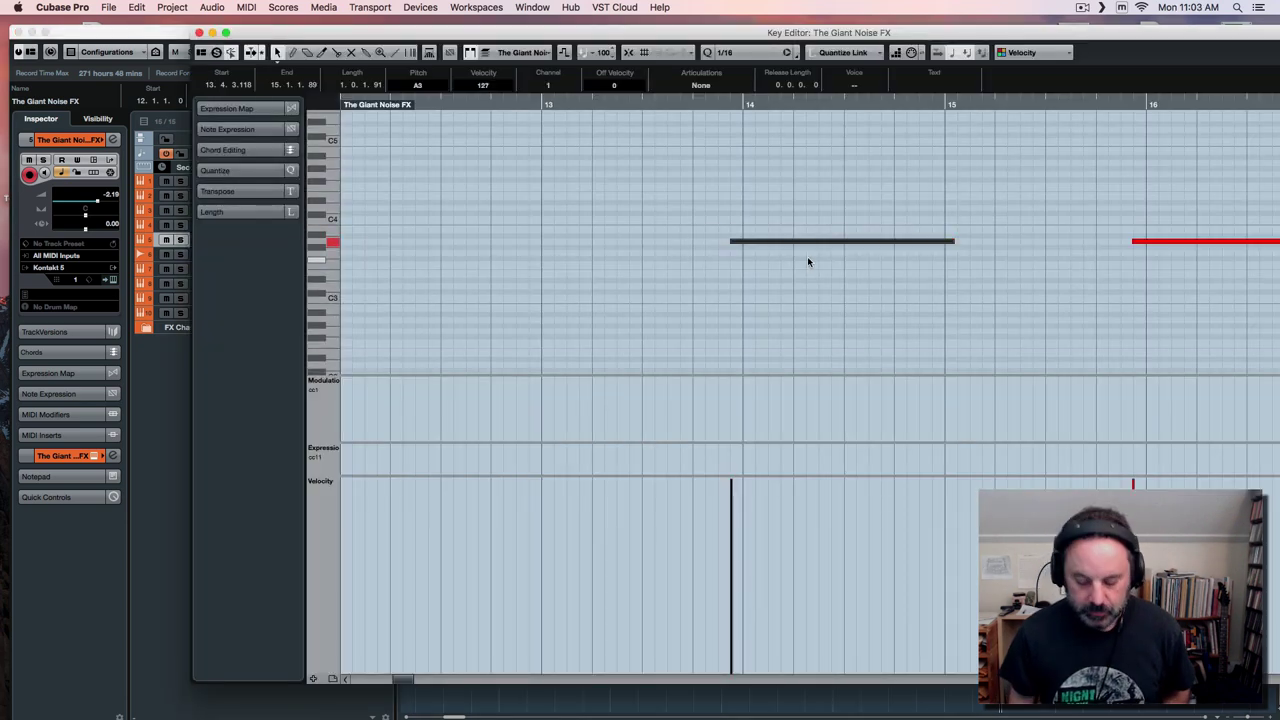
pyautogui.moveTo(745, 192); pyautogui.dragTo(1172, 283)
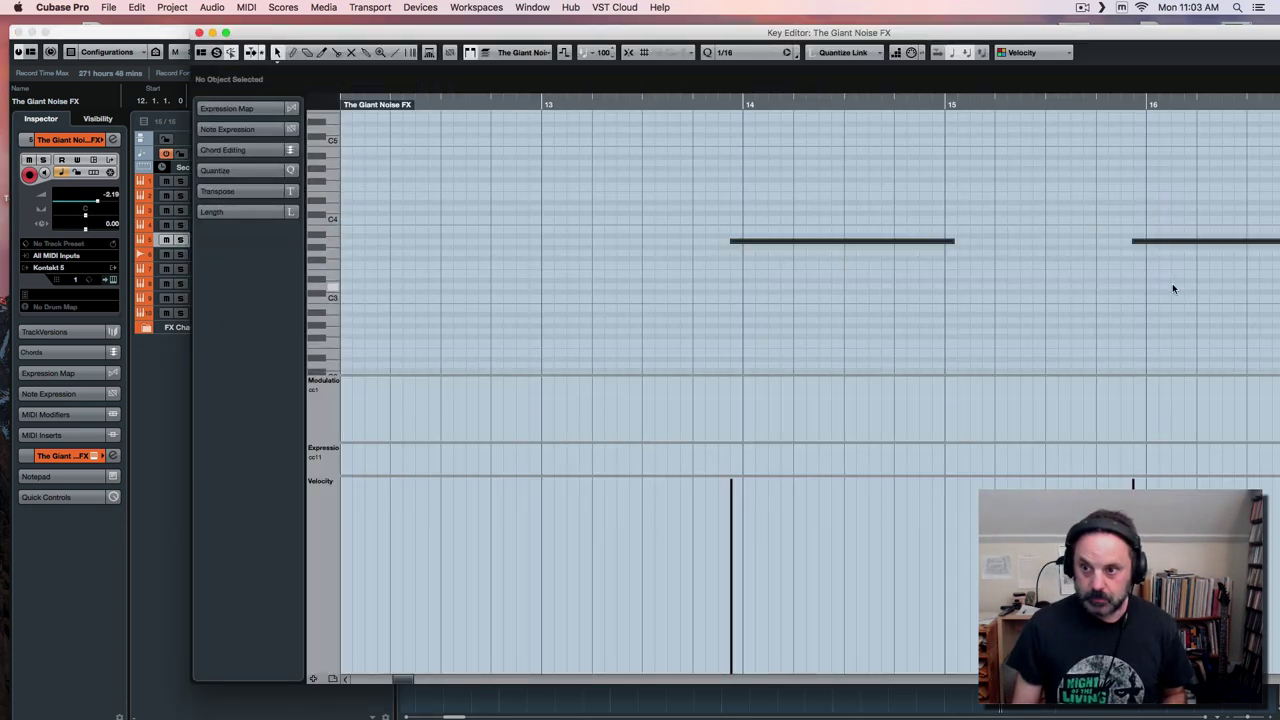
pyautogui.hotkey('ctrl', 'Right')
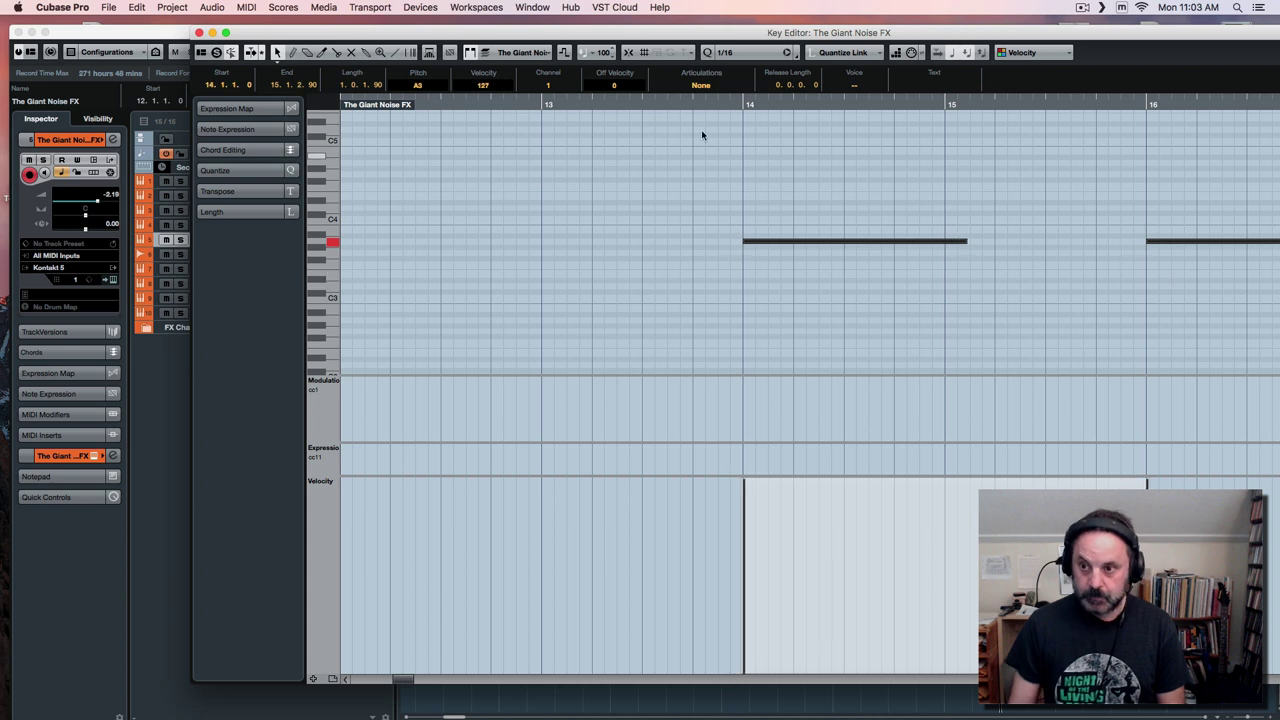
pyautogui.click(199, 33)
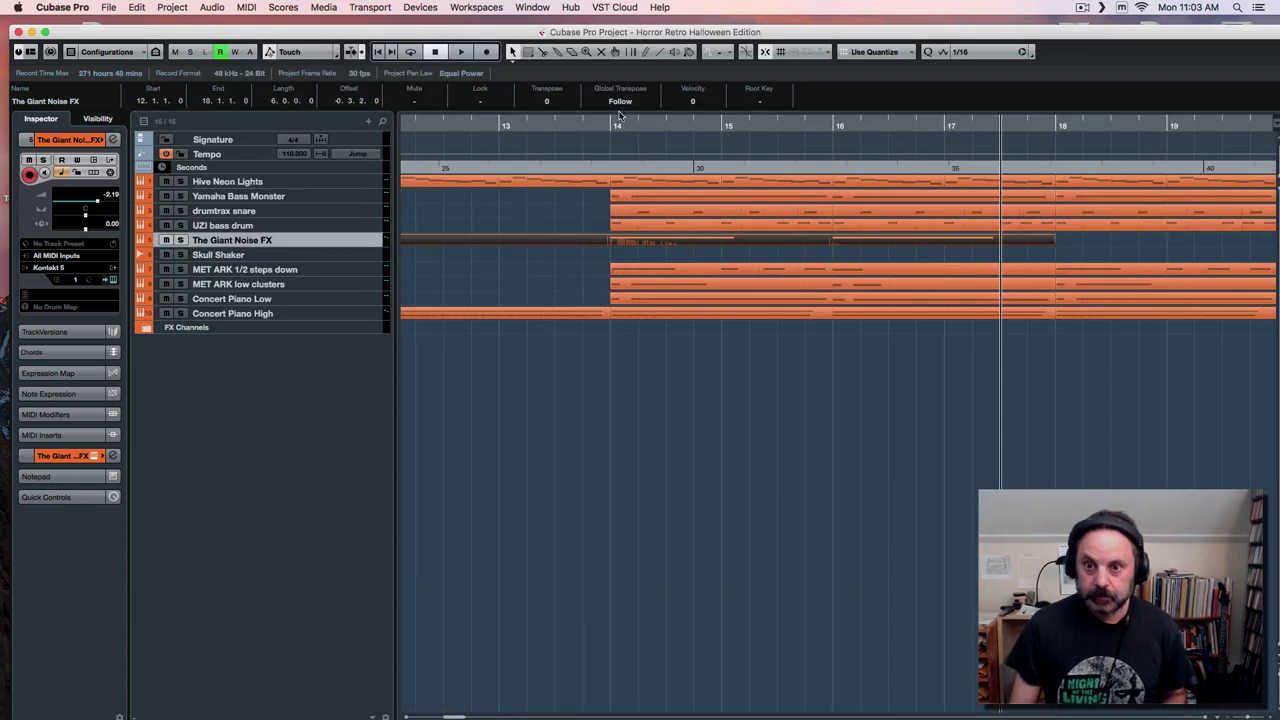
# Audition the noise part from just before bar 14 and trim its start to bar 14.
pyautogui.click(589, 125)
pyautogui.press('space')
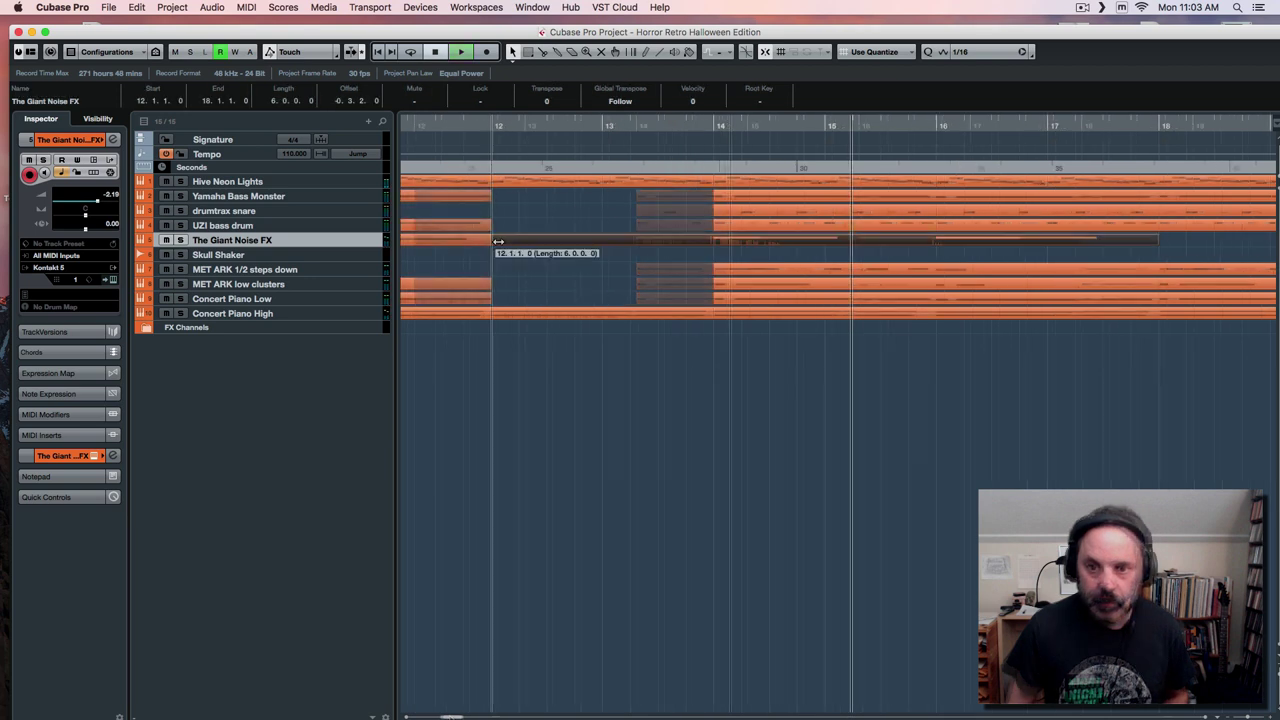
pyautogui.moveTo(493, 243); pyautogui.dragTo(714, 245)
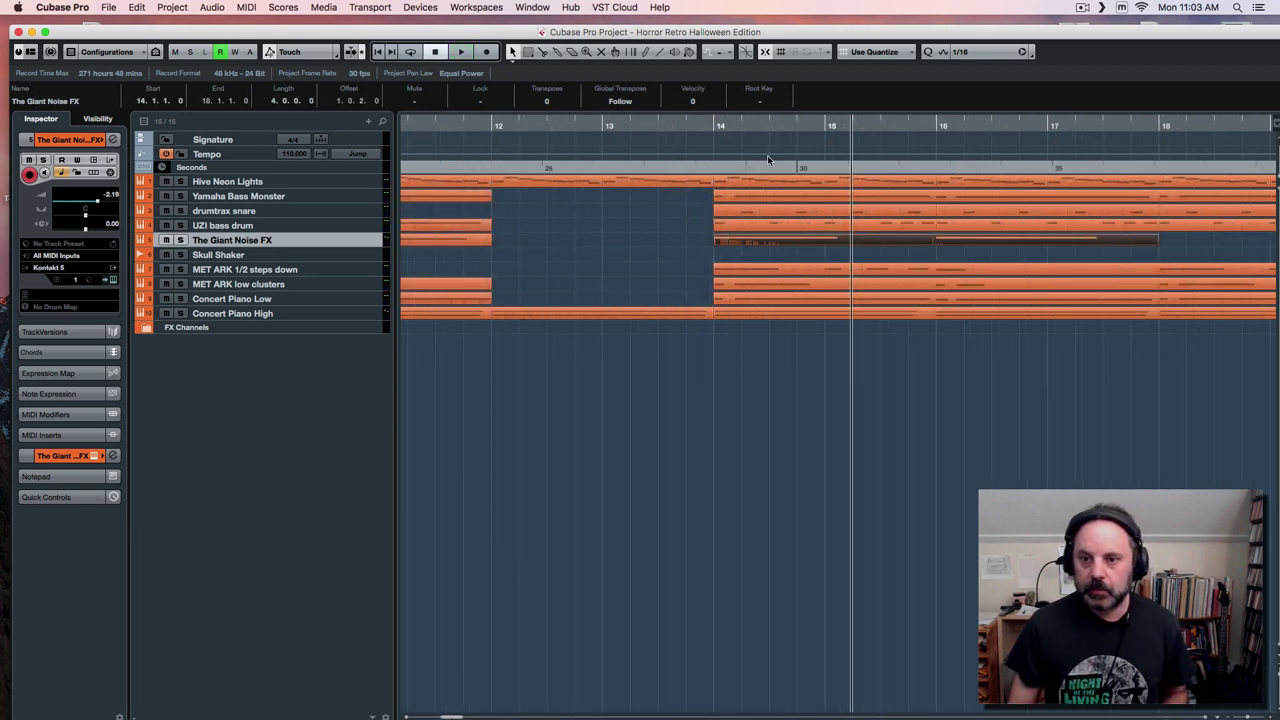
# Audition the section from just before bar 14 and duplicate The Giant Noise FX part to bars 18–22.
pyautogui.click(688, 122)
pyautogui.press('space')
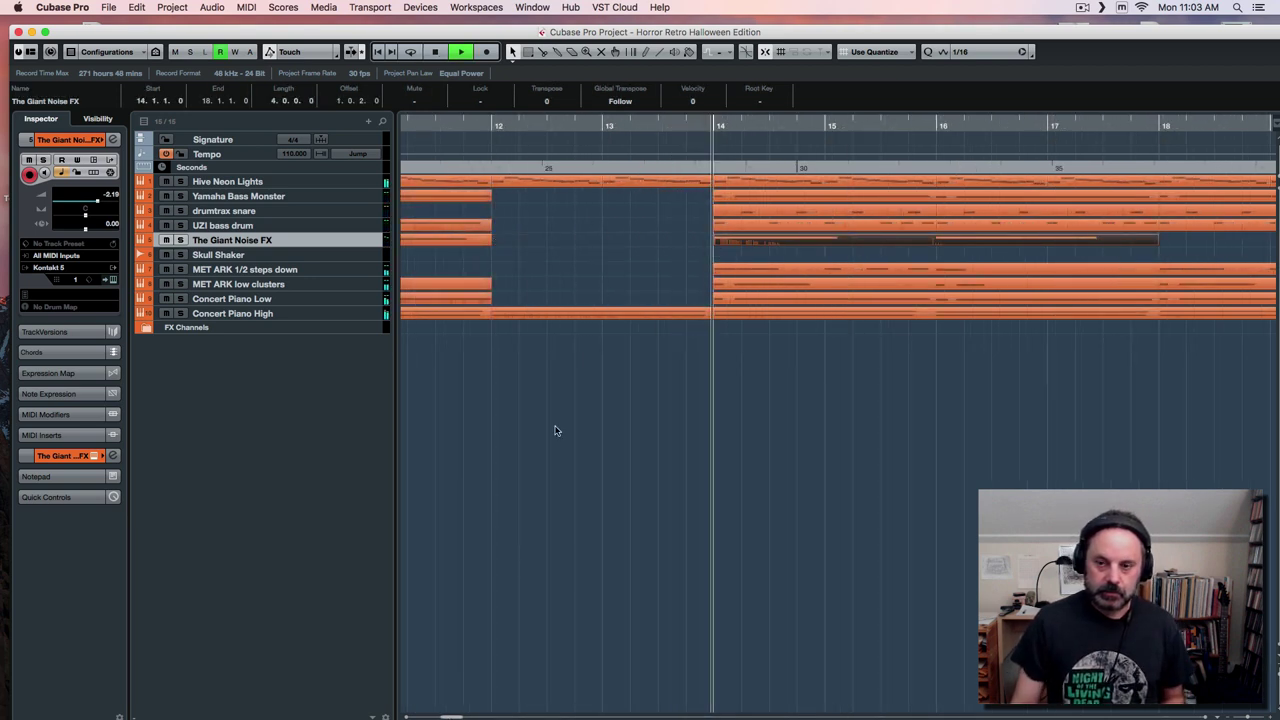
pyautogui.press('super+d')
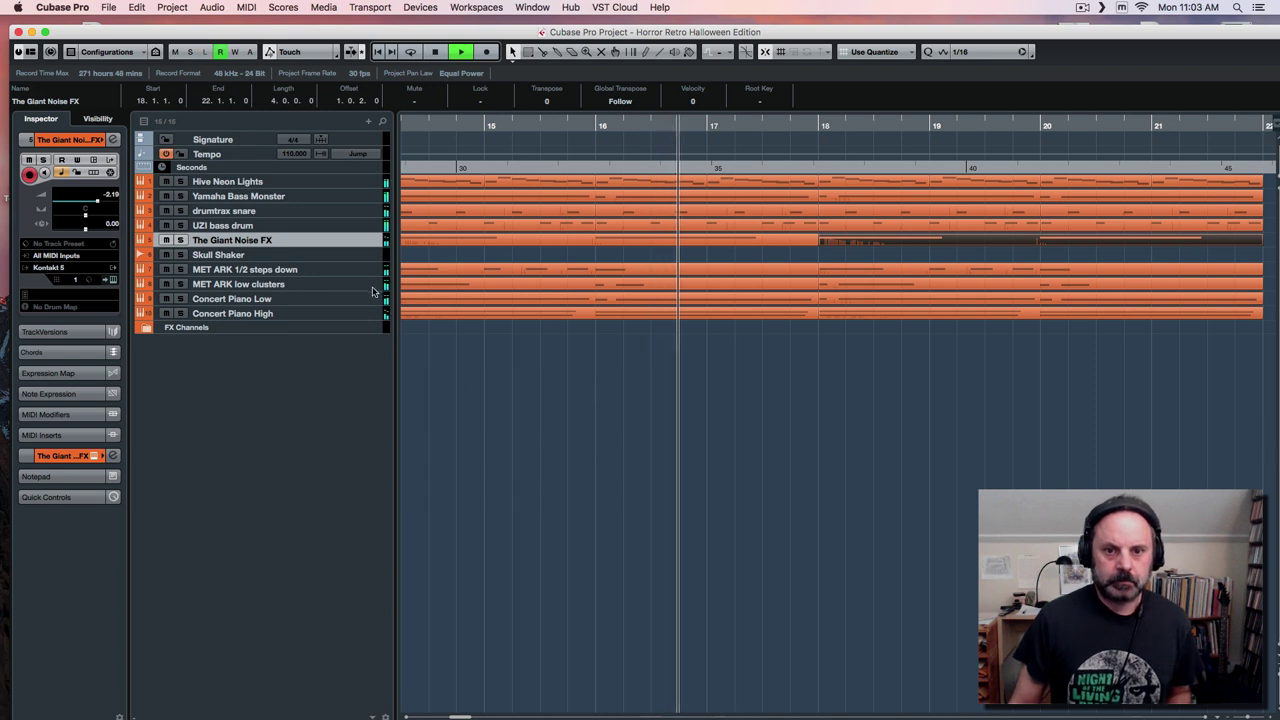
# Examine the notes and velocities in the drumtrax snare part that starts at bar 14.
pyautogui.click(317, 211)
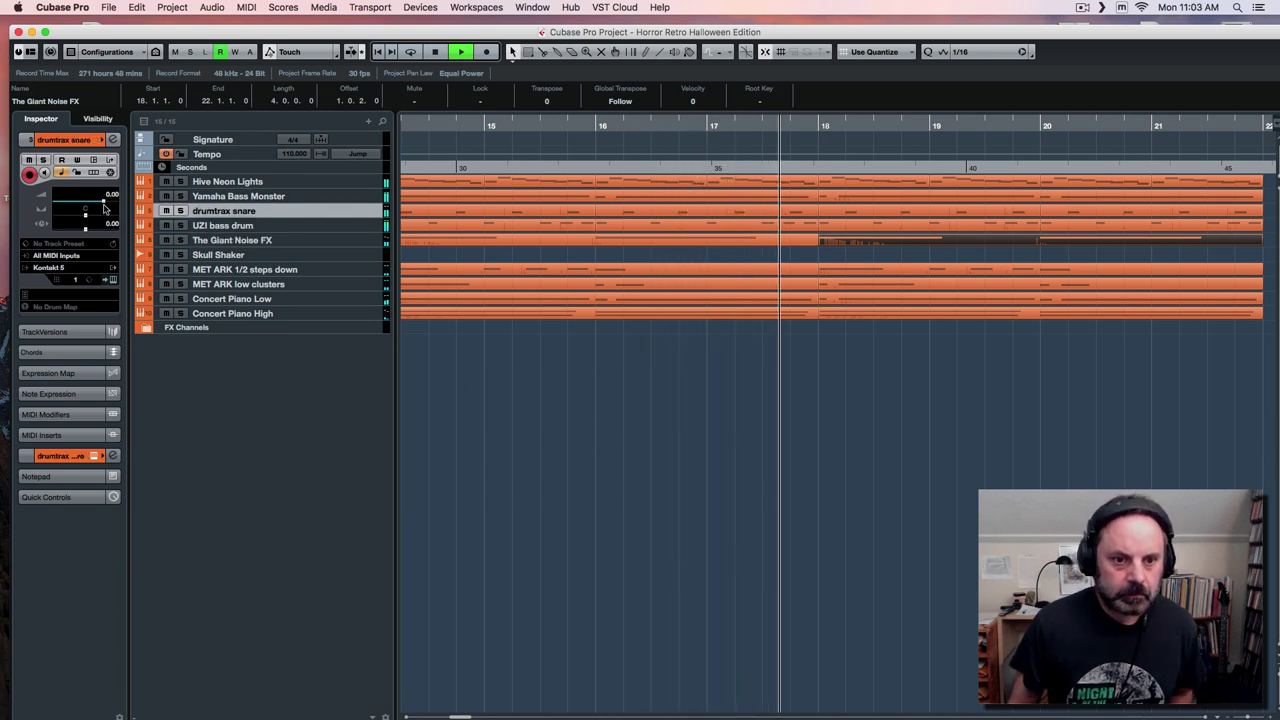
pyautogui.doubleClick(463, 211)
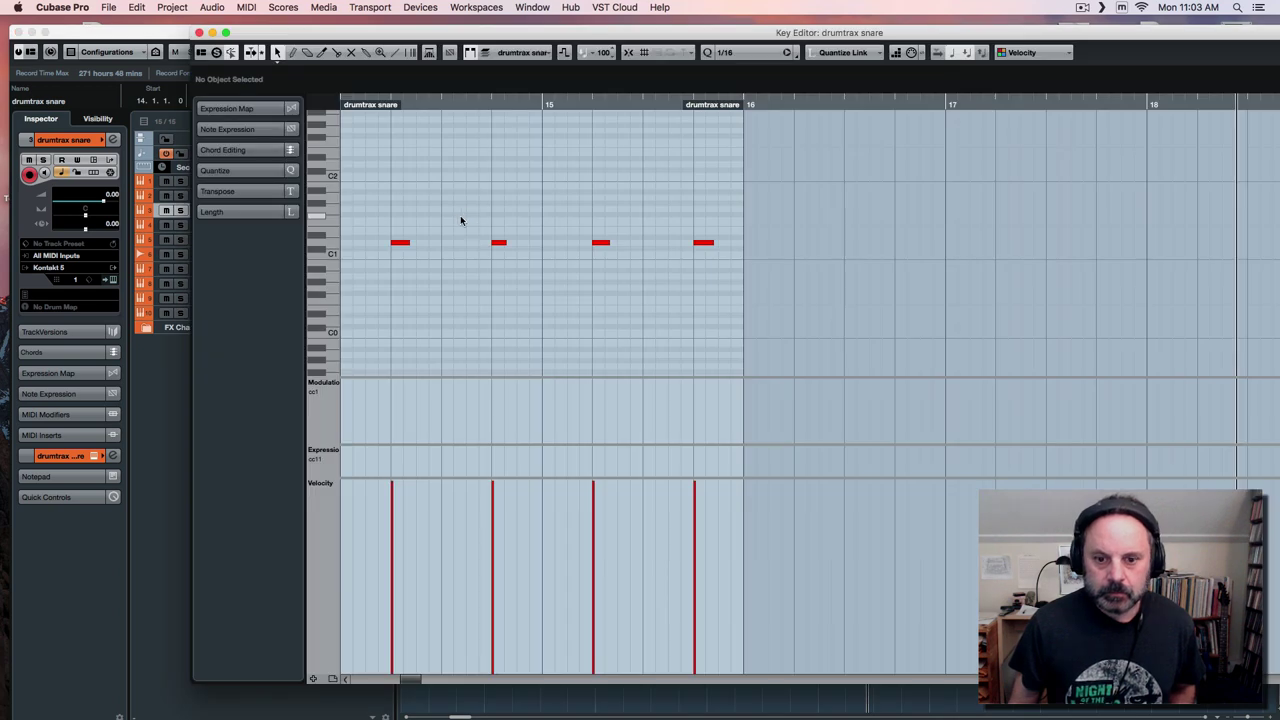
pyautogui.moveTo(391, 214); pyautogui.dragTo(806, 271)
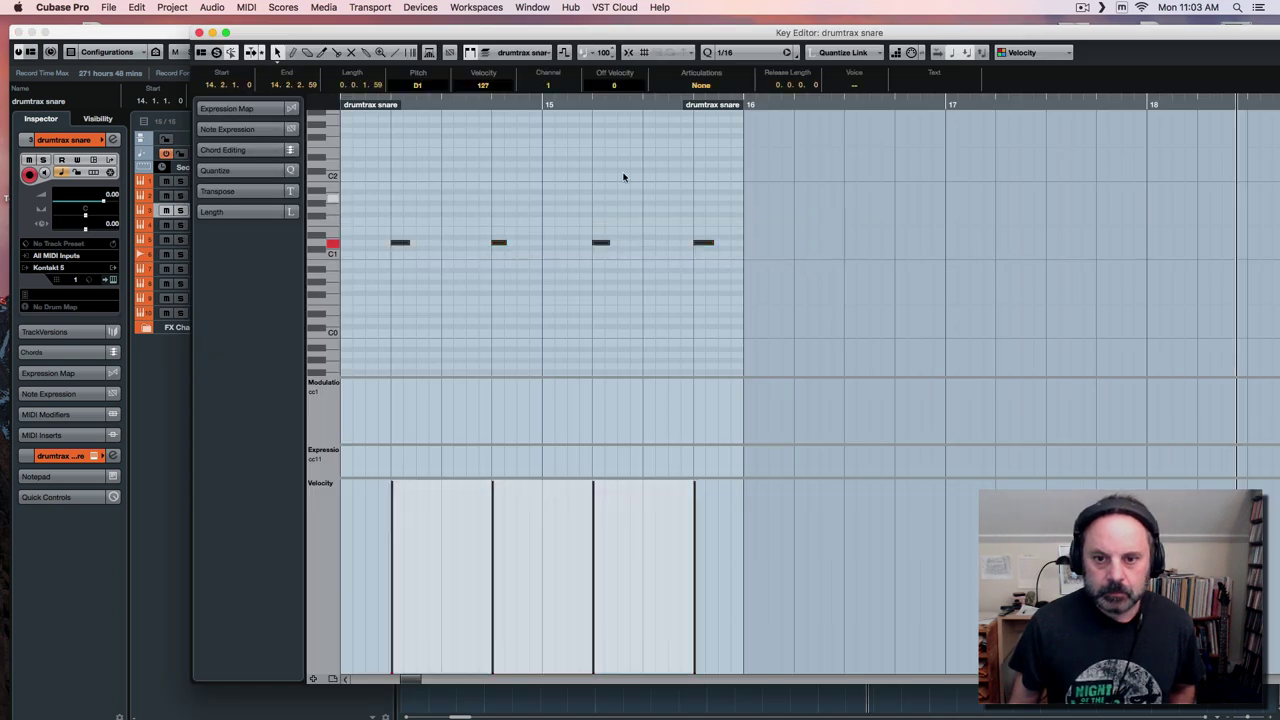
pyautogui.click(199, 33)
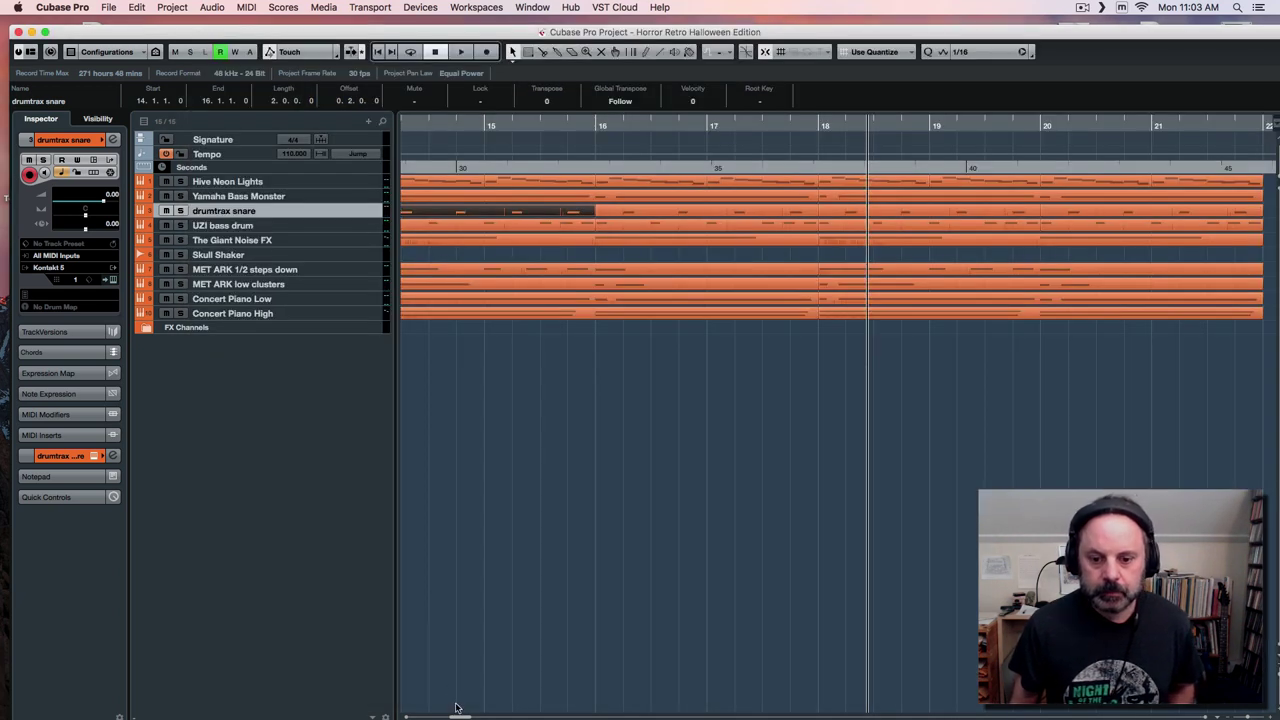
# Audition the full arrangement from just before bar 14 through to its end at bar 22.
pyautogui.moveTo(461, 717); pyautogui.dragTo(455, 717)
pyautogui.doubleClick(596, 127)
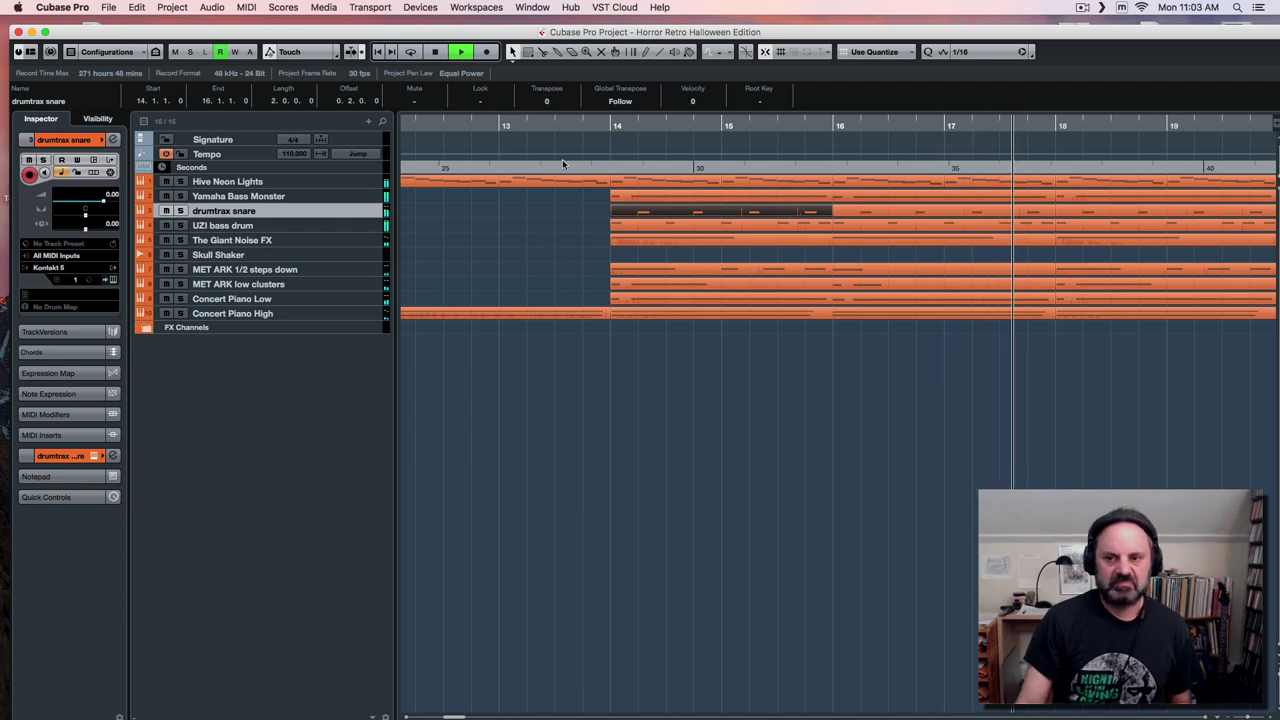
pyautogui.press('space')
pyautogui.click(315, 225)
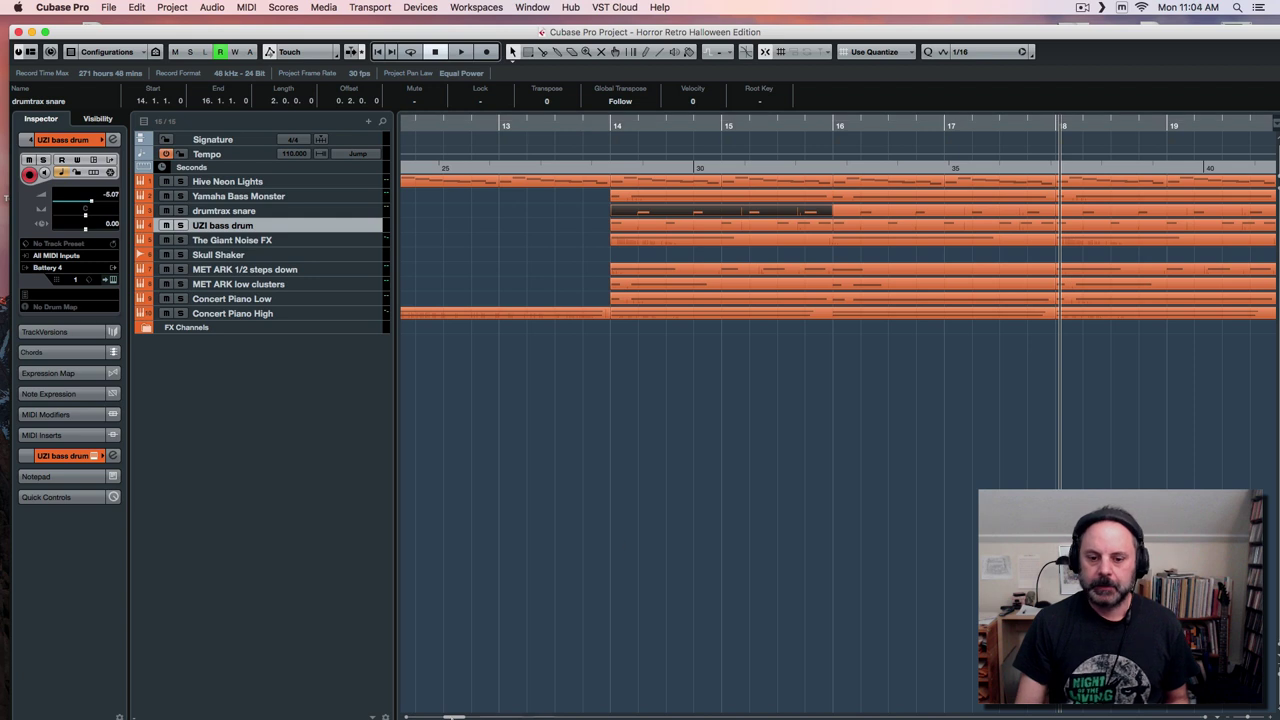
pyautogui.moveTo(460, 717); pyautogui.dragTo(475, 716)
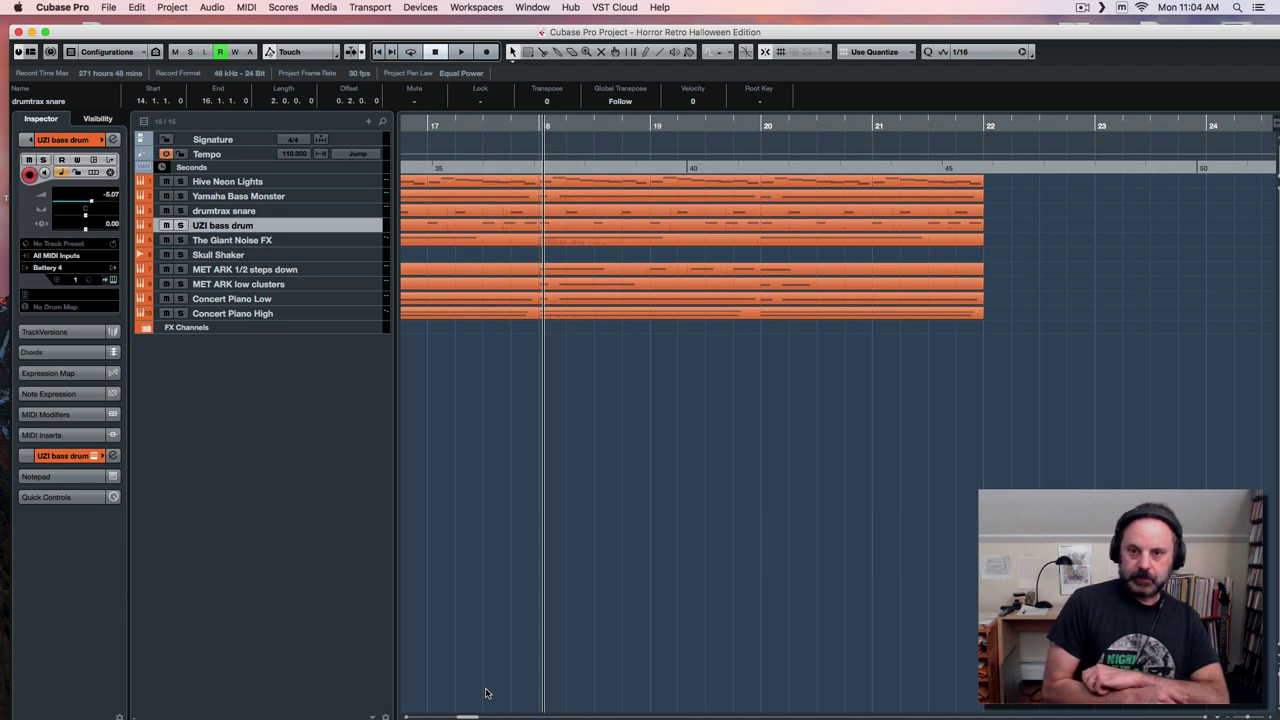
pyautogui.press('space')
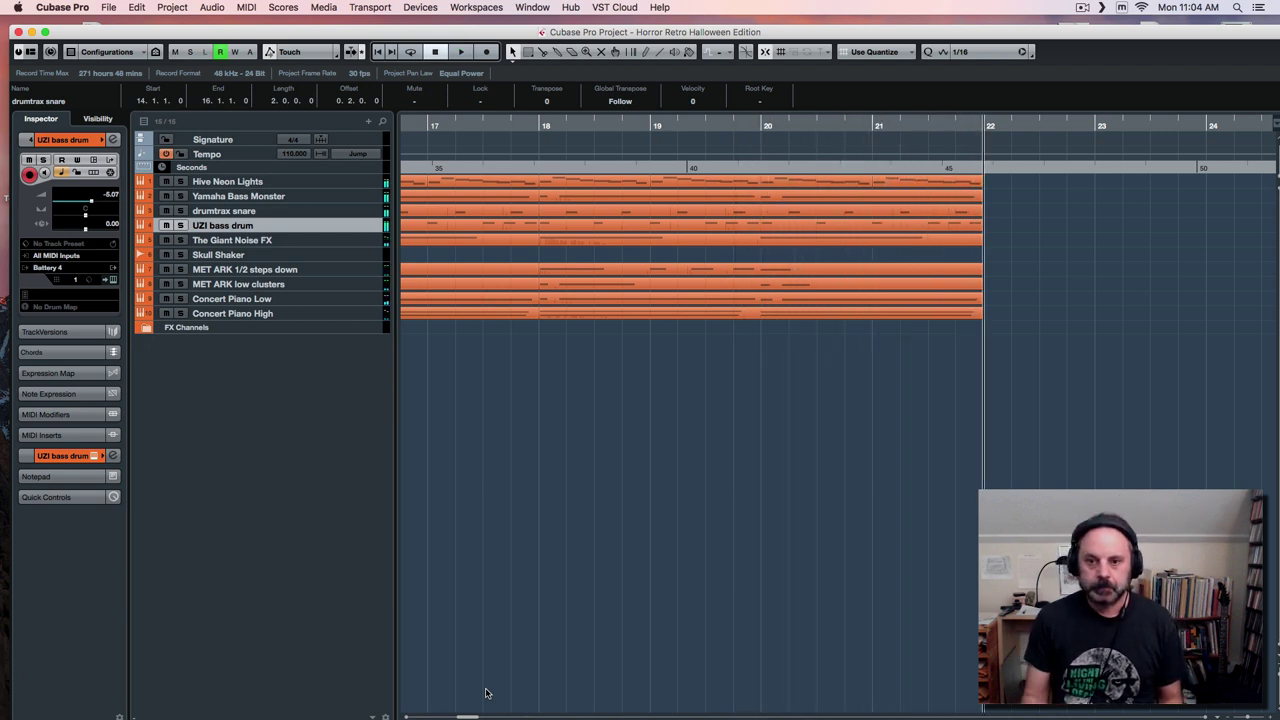
pyautogui.moveTo(463, 717)
pyautogui.mouseDown()
pyautogui.moveTo(451, 717)
pyautogui.moveTo(468, 716)
pyautogui.mouseUp()
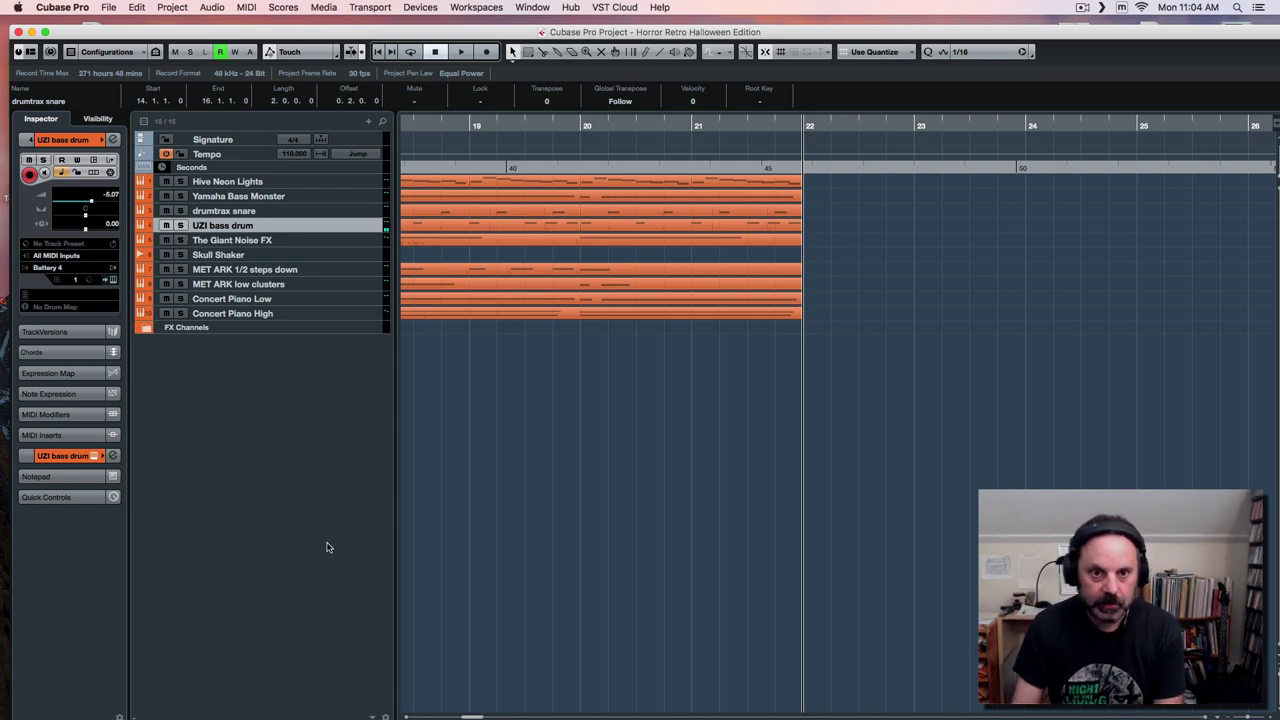
# Record a new Hive Neon Lights part from just after bar 20 to just past bar 24.
pyautogui.click(249, 182)
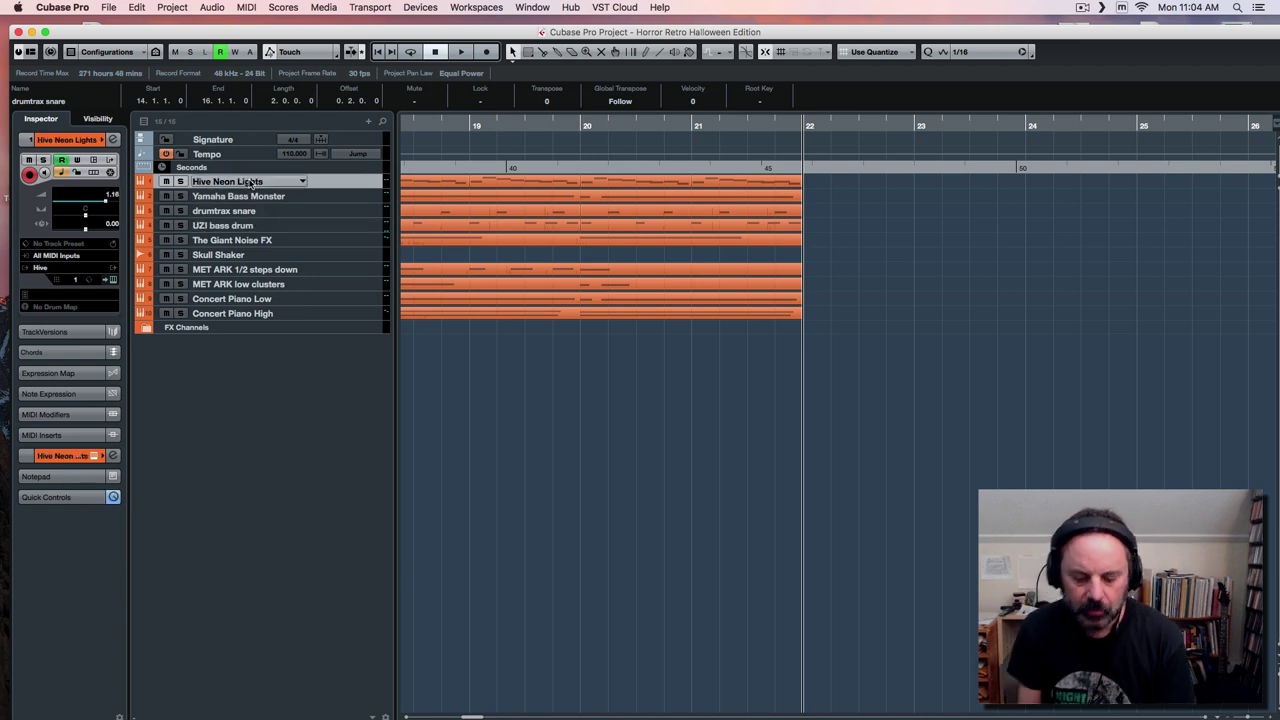
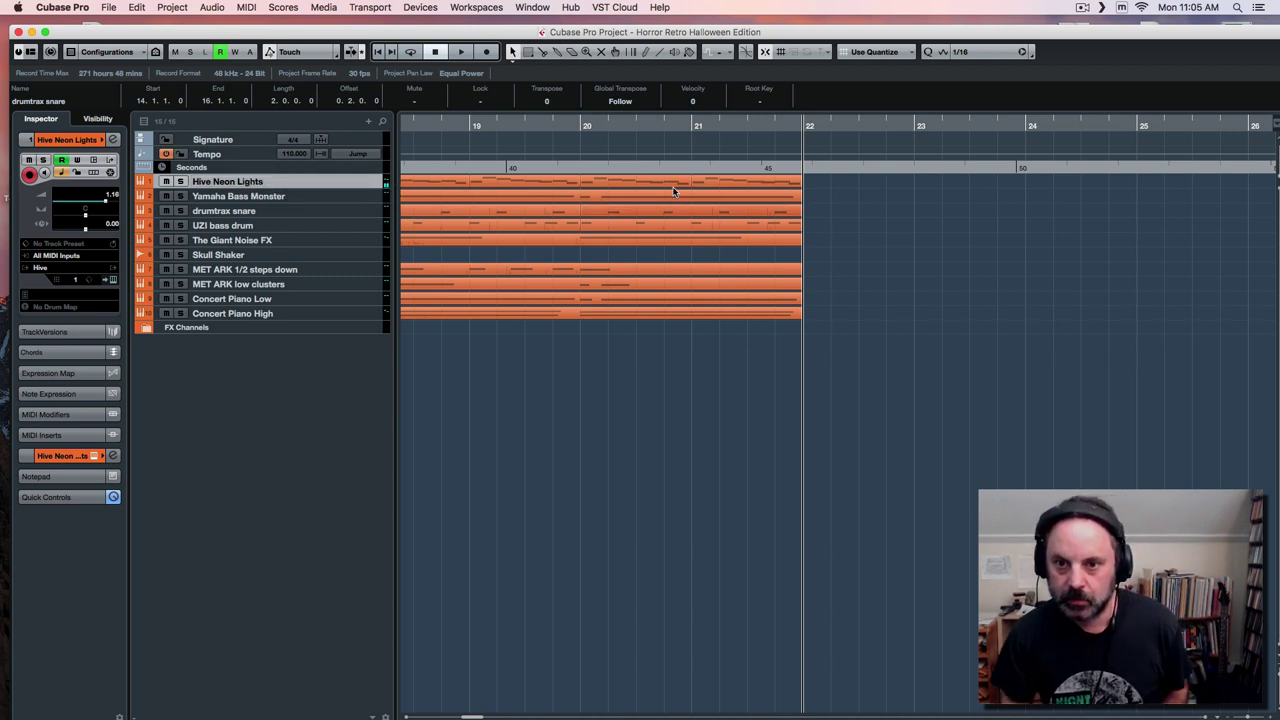
pyautogui.click(591, 127)
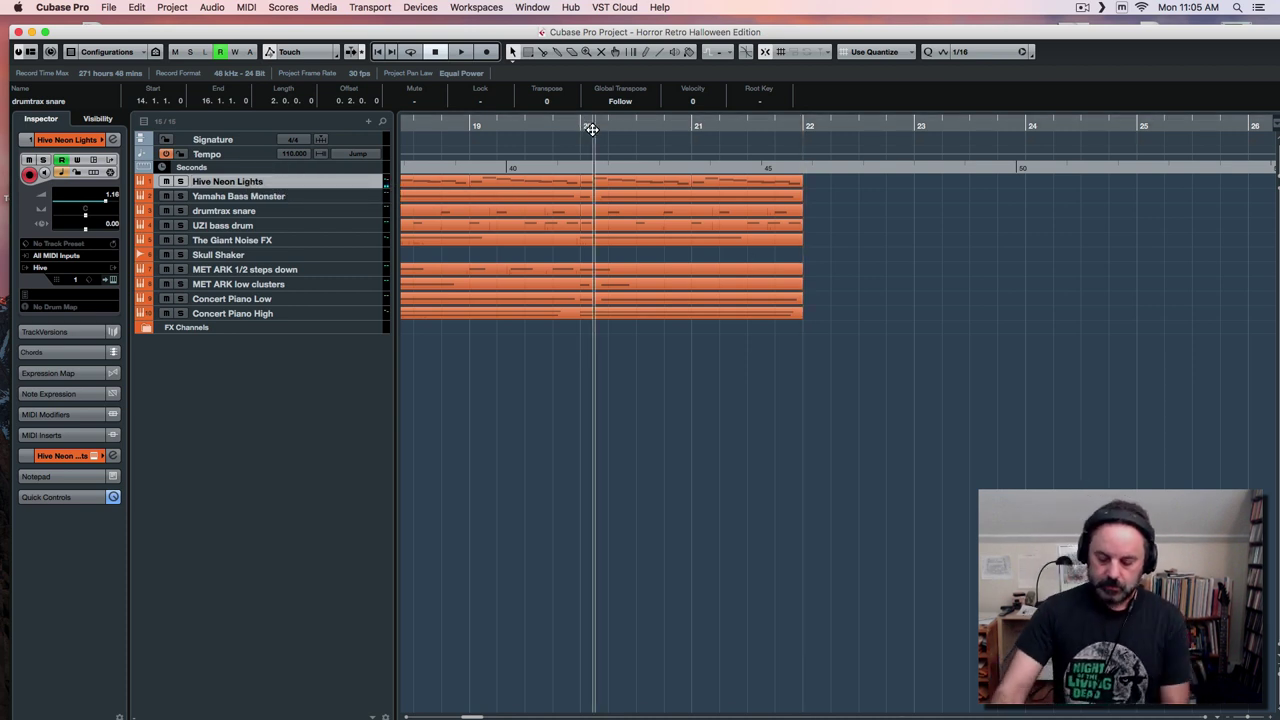
pyautogui.press('KP_Multiply')
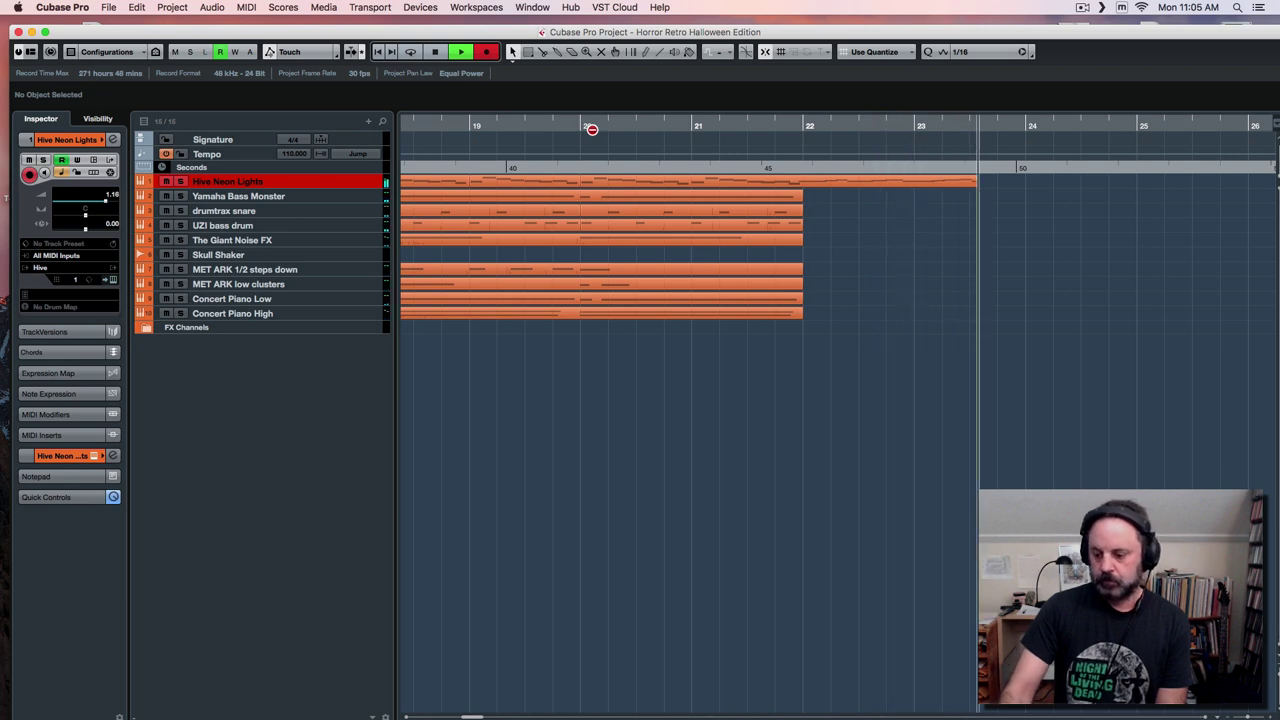
pyautogui.press('space')
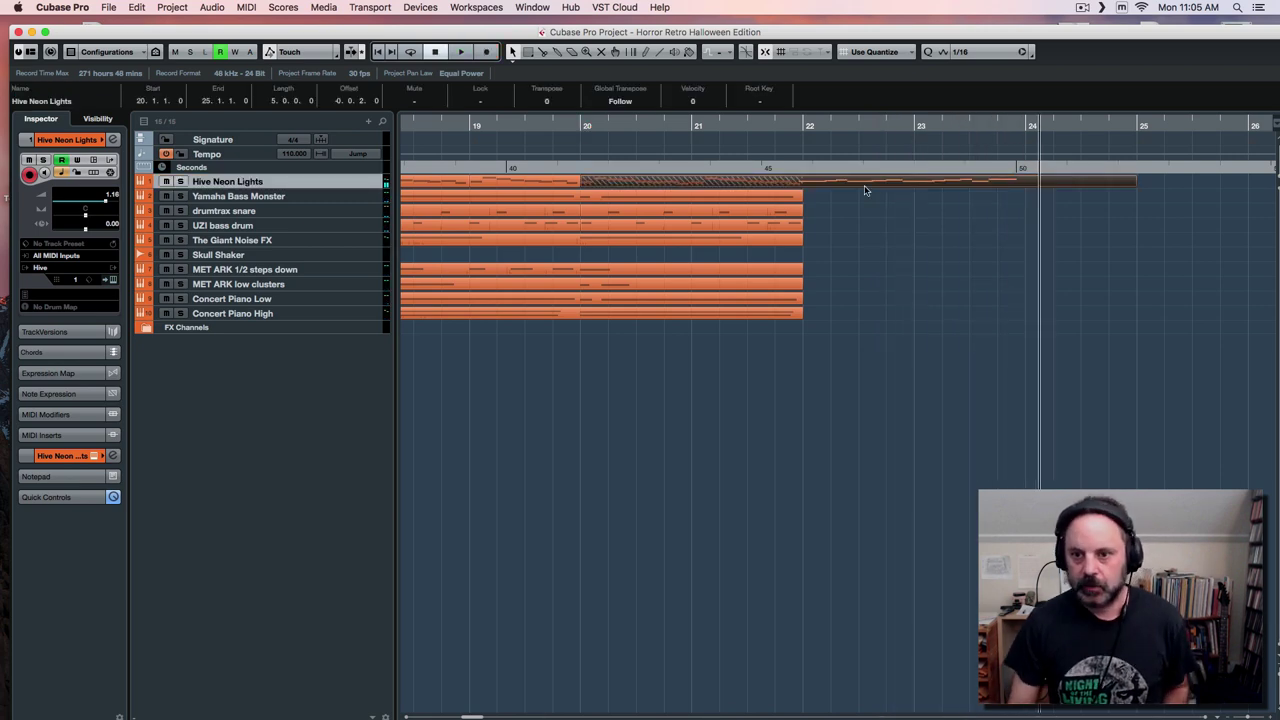
# Quantize the newly recorded Hive Neon Lights notes to a 1/8 grid.
pyautogui.doubleClick(865, 186)
pyautogui.moveTo(688, 184); pyautogui.dragTo(1138, 335)
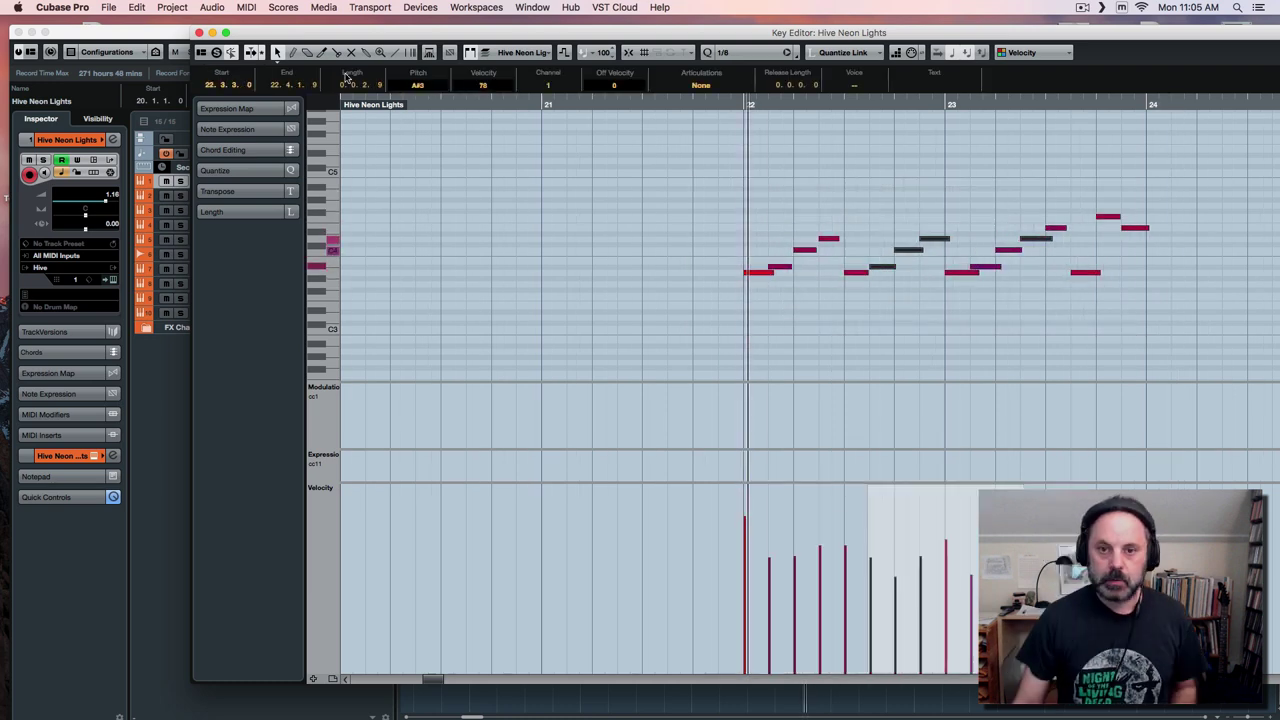
pyautogui.click(200, 33)
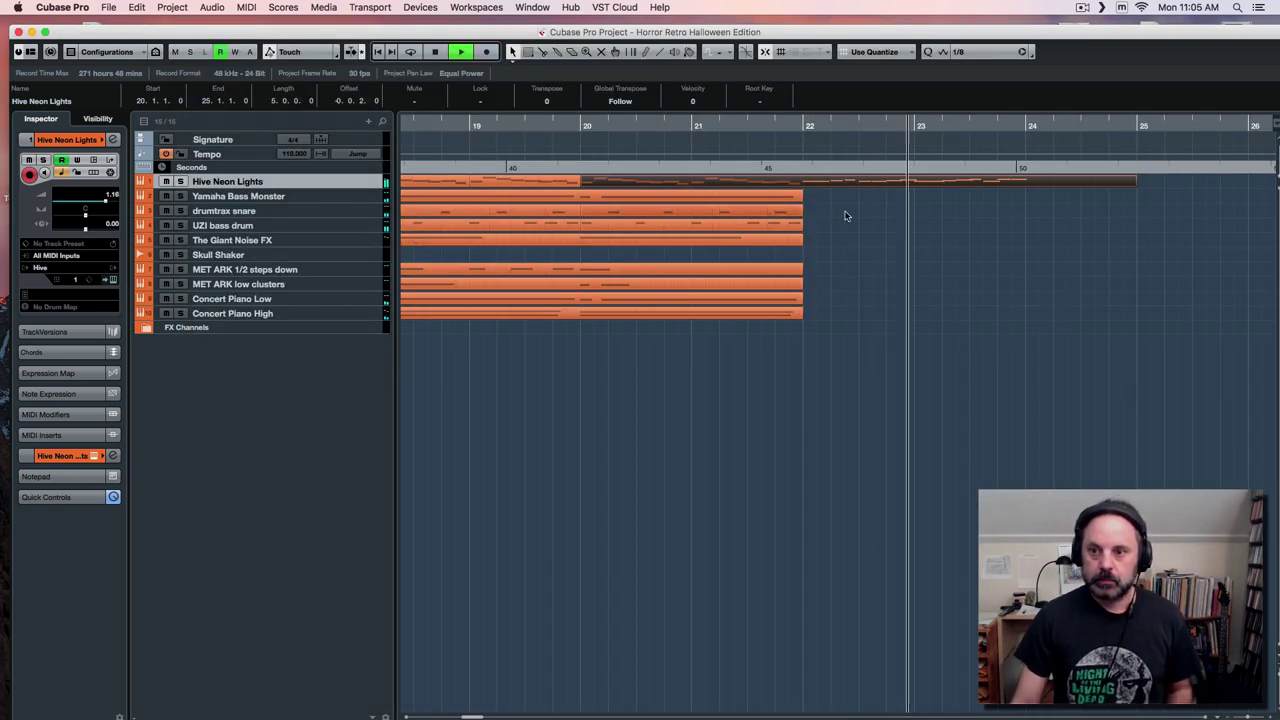
# Trim the new Hive Neon Lights part to bars 22–24 and duplicate it to bars 24–26.
pyautogui.moveTo(581, 180); pyautogui.dragTo(803, 185)
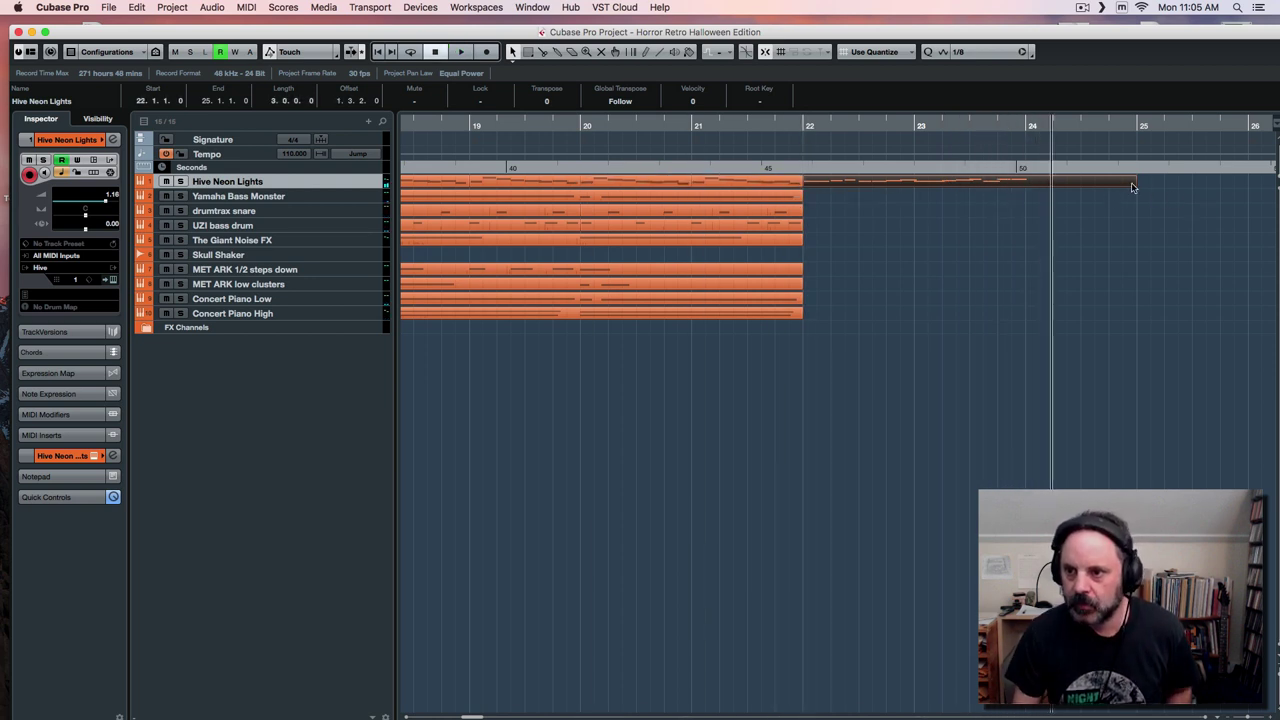
pyautogui.moveTo(1136, 189); pyautogui.dragTo(1027, 191)
pyautogui.press('super+d')
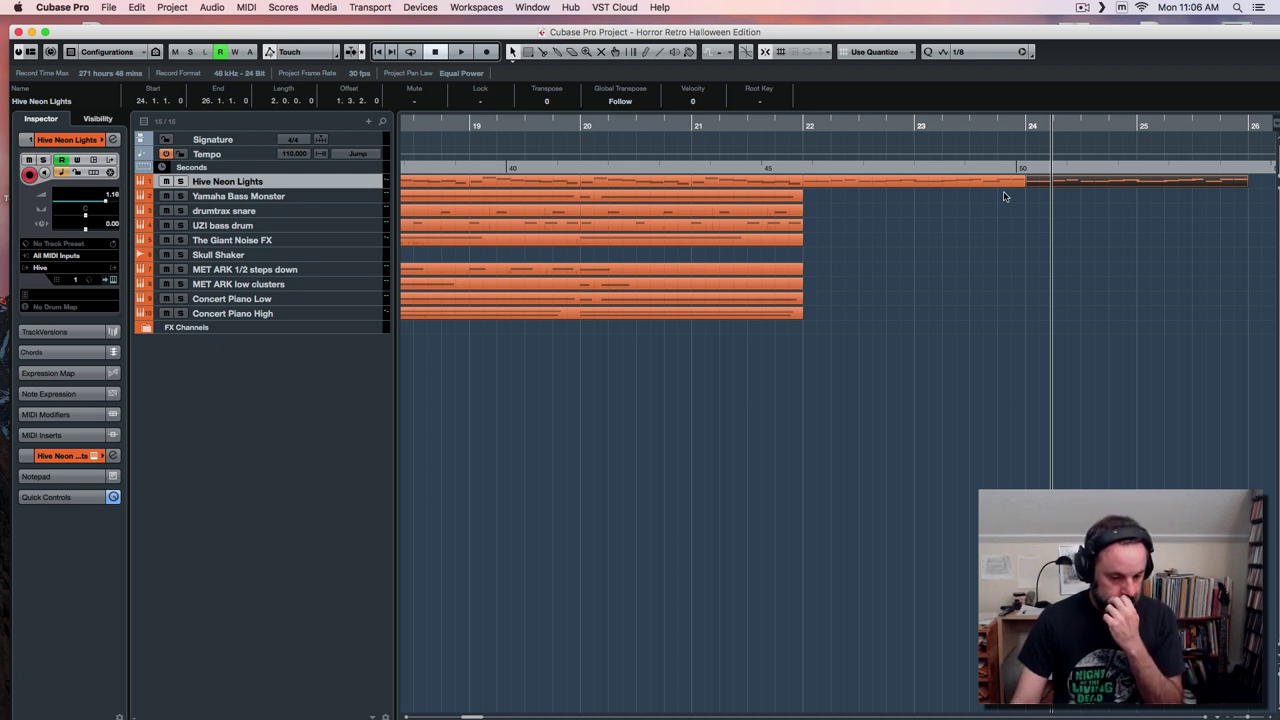
# Record a Yamaha Bass Monster part from just after bar 20 to the middle of bar 24.
pyautogui.click(757, 126)
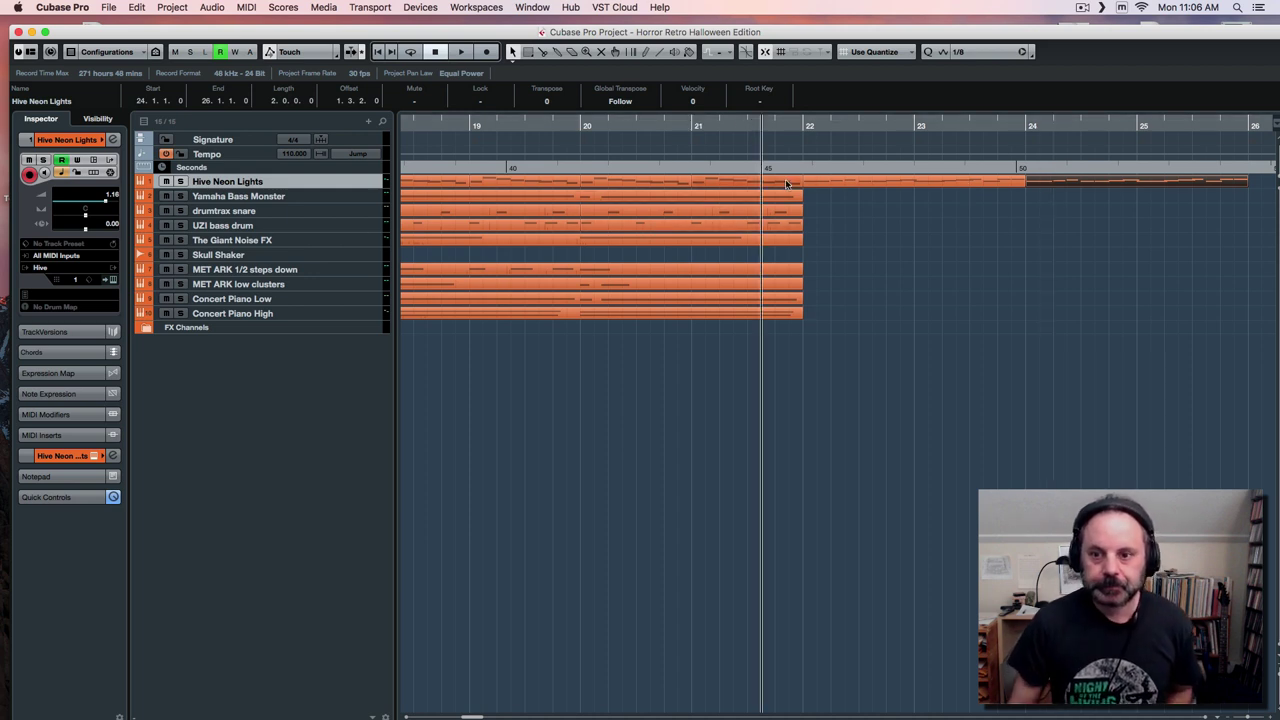
pyautogui.click(318, 200)
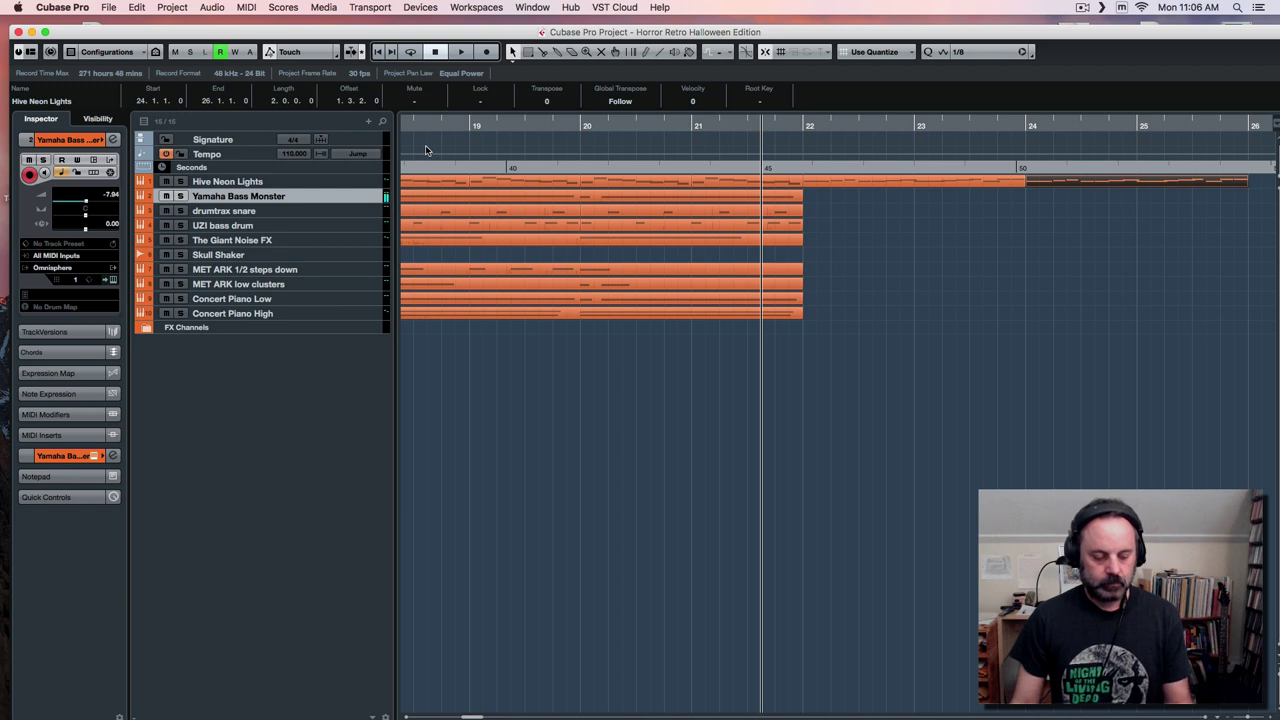
pyautogui.click(650, 122)
pyautogui.click(606, 124)
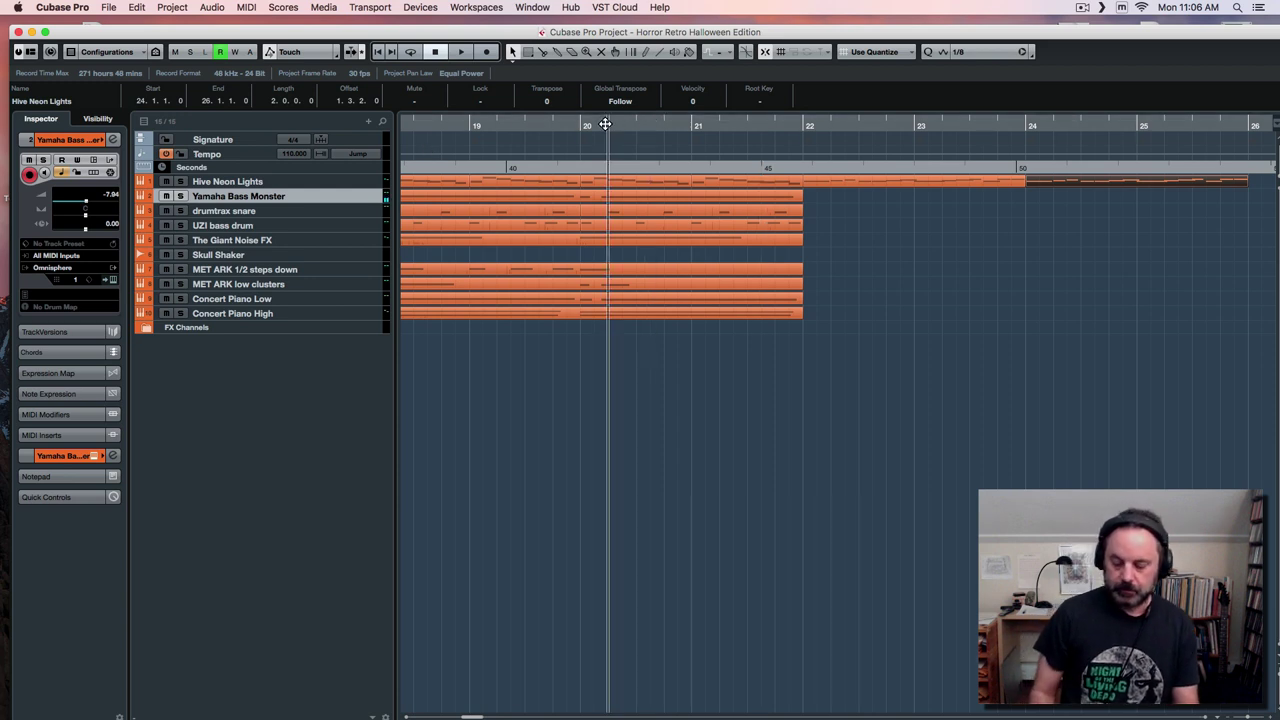
pyautogui.press('KP_Multiply')
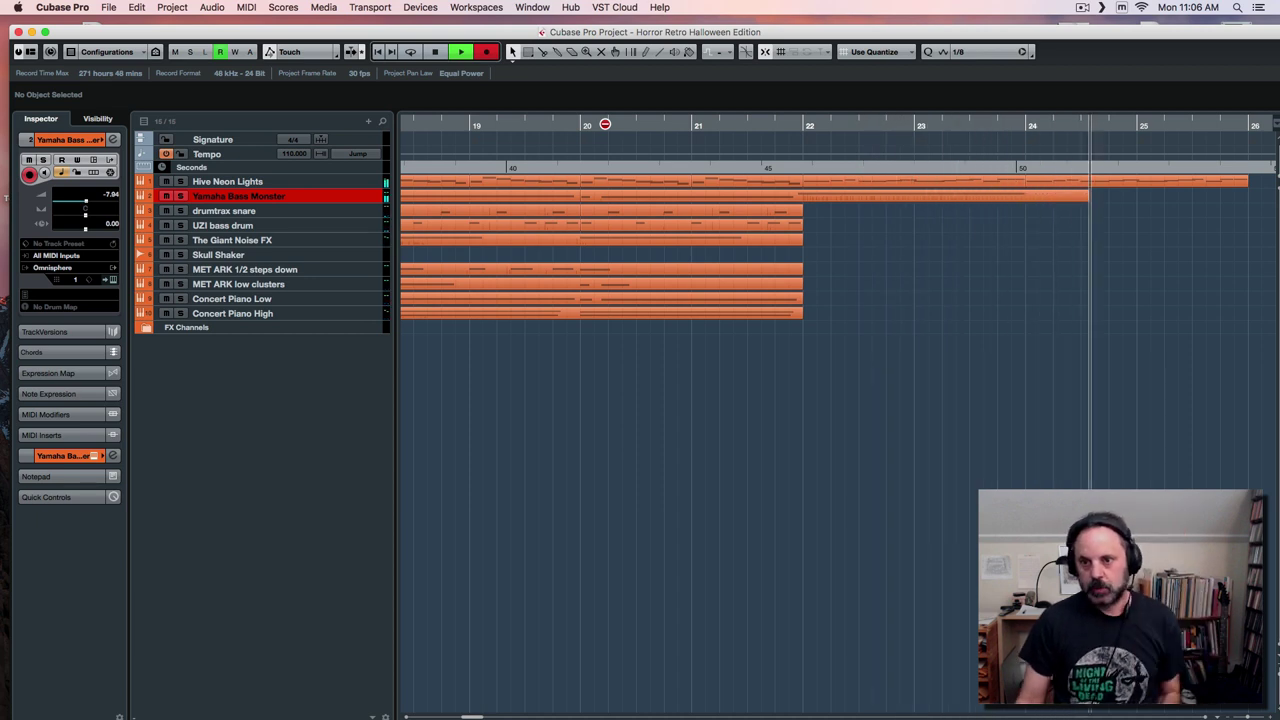
pyautogui.press('space')
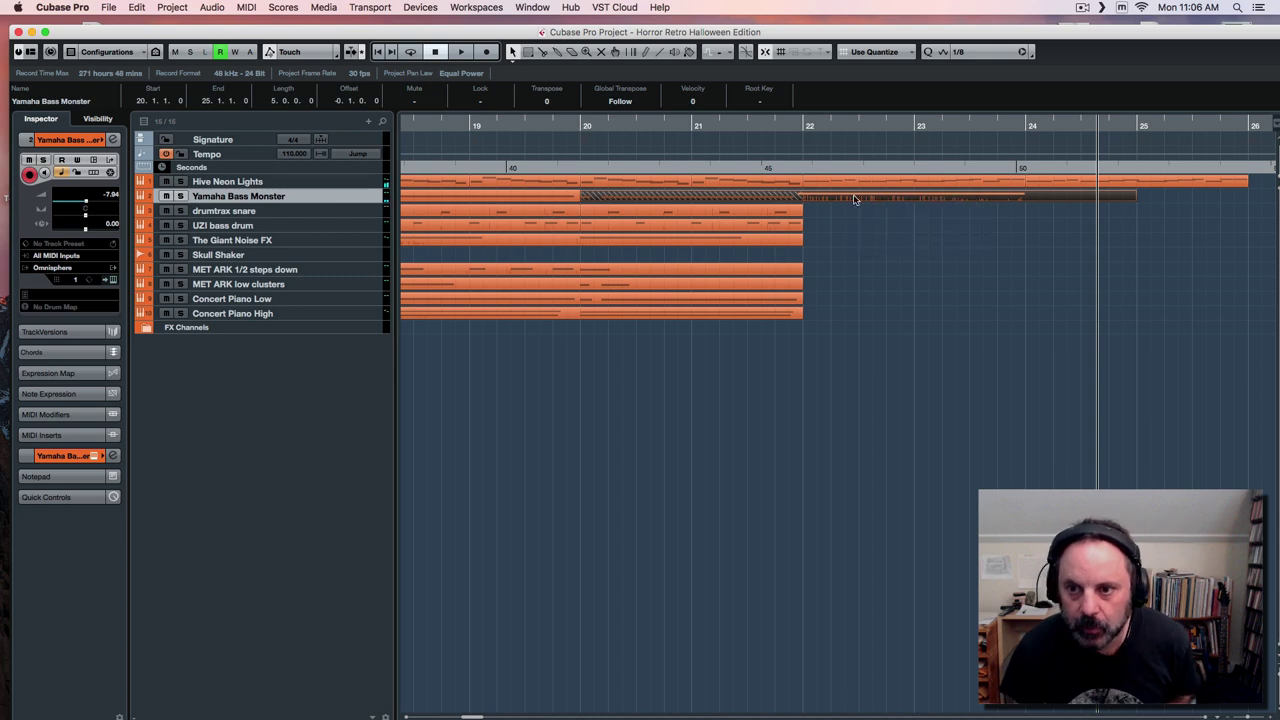
# Trim the new bass part and its long note to start at bar 22 and end at bar 24, and place a copy at bars 26–28.
pyautogui.doubleClick(853, 197)
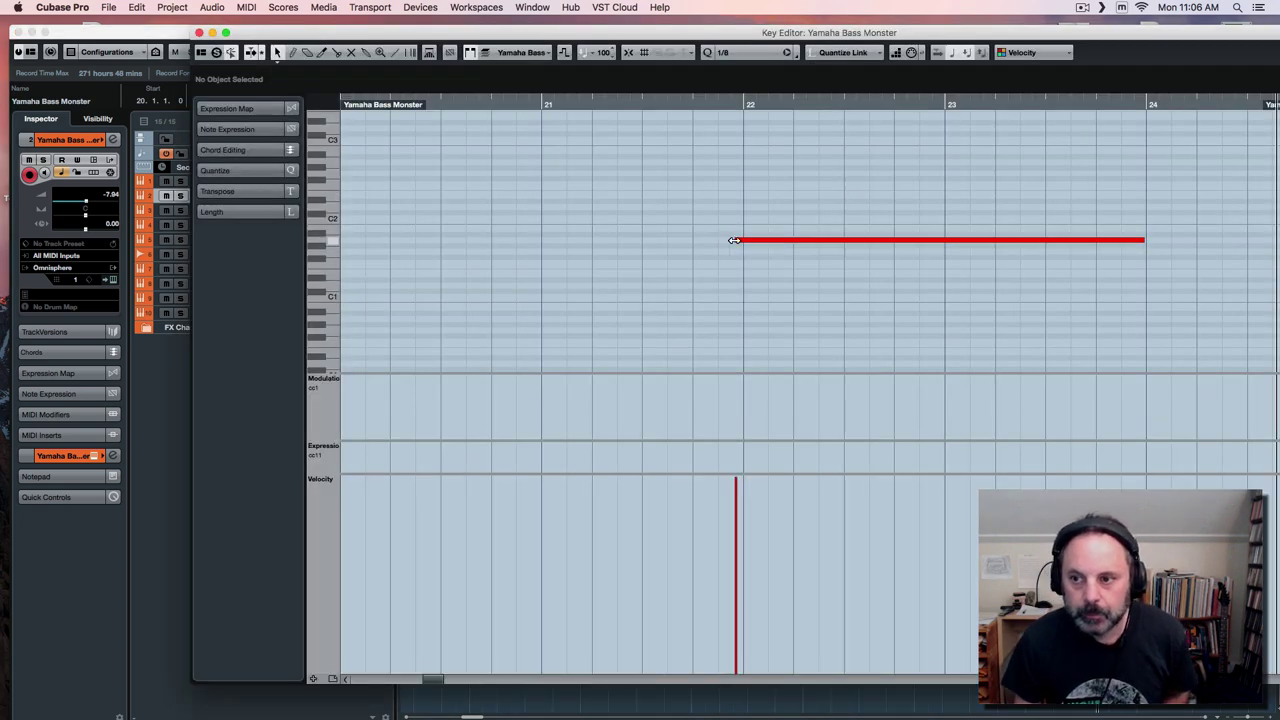
pyautogui.press('Escape')
pyautogui.press('Right')
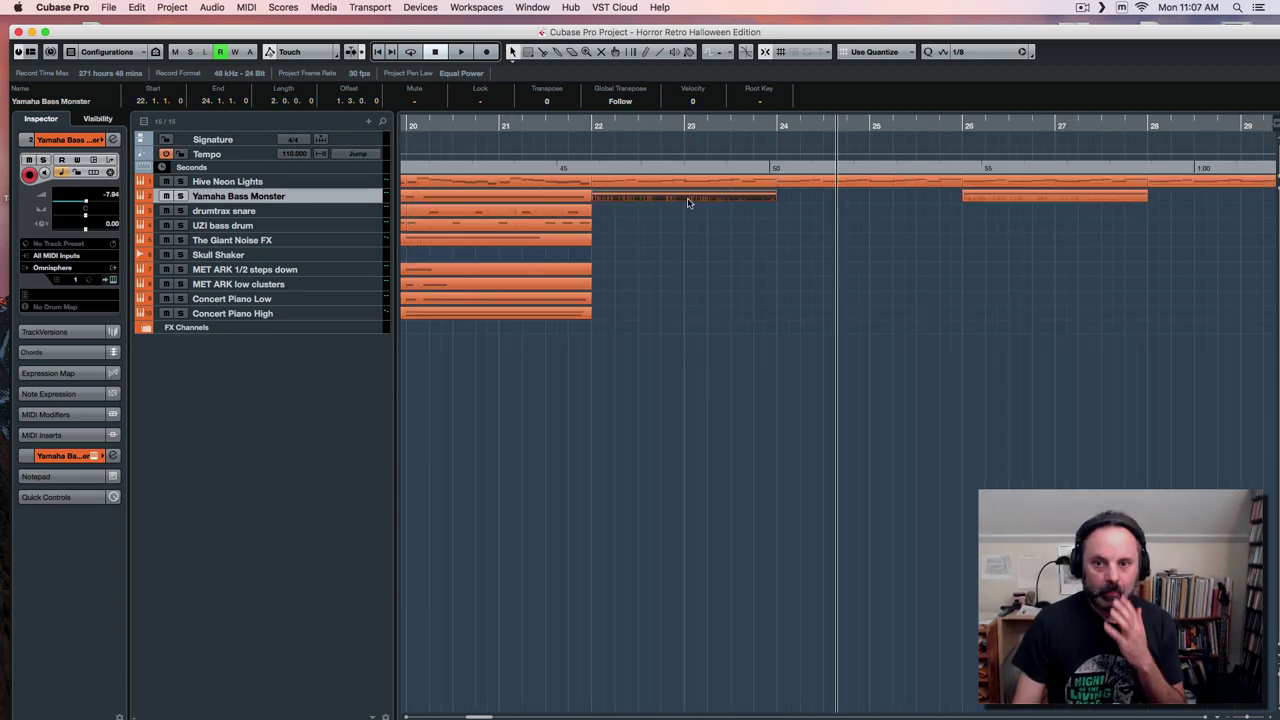
# Copy the two new bass parts onto the Concert Piano Low track at bars 22 and 26, and audition from bar 21.
pyautogui.moveTo(688, 202); pyautogui.dragTo(694, 299)
pyautogui.moveTo(1045, 204); pyautogui.dragTo(1046, 302)
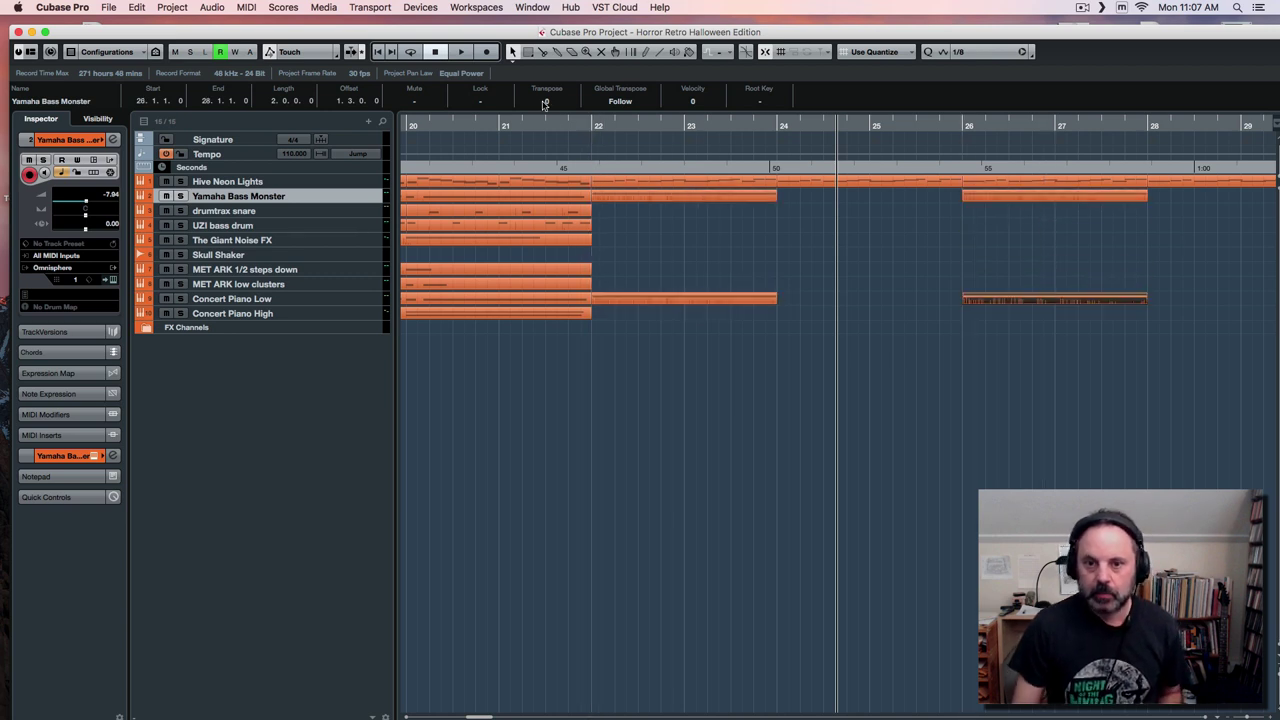
pyautogui.click(529, 127)
pyautogui.press('space')
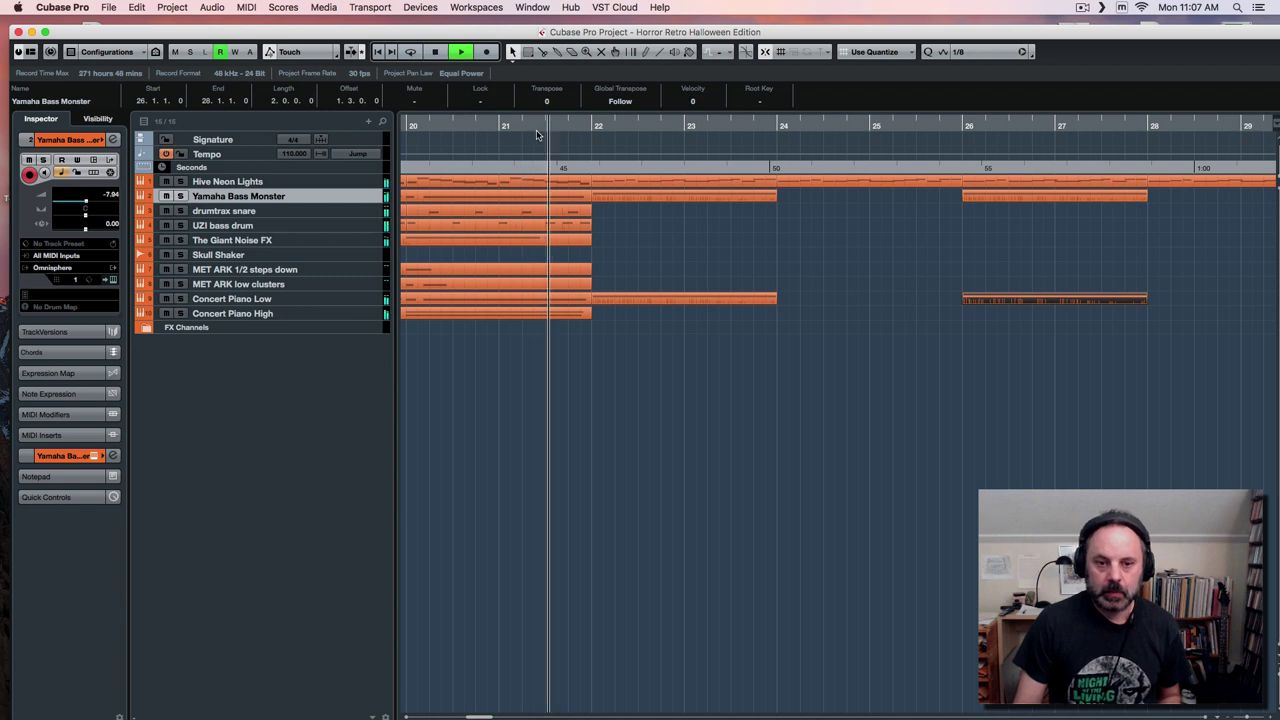
pyautogui.press('space')
# Transpose the long note in the Concert Piano Low part at bar 22 down one octave to A0, and audition from just before bar 22.
pyautogui.click(685, 285)
pyautogui.doubleClick(679, 301)
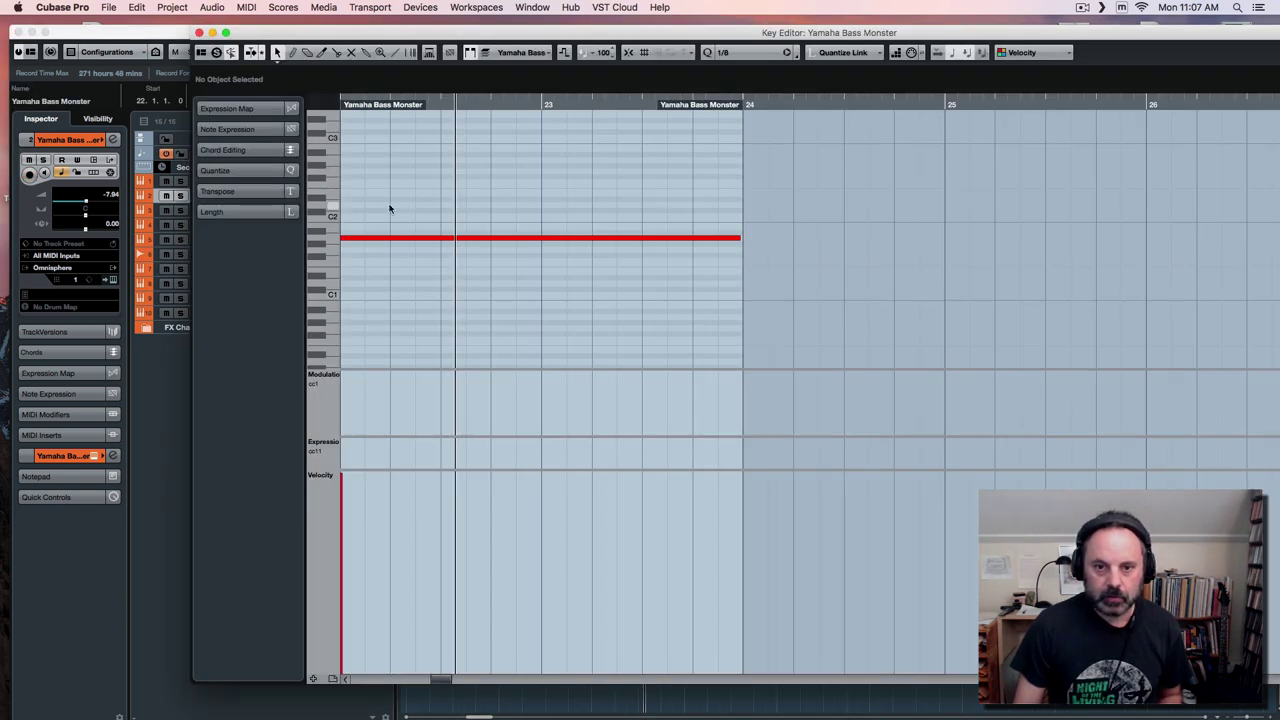
pyautogui.moveTo(390, 209); pyautogui.dragTo(478, 275)
pyautogui.hotkey('shift', 'Down')
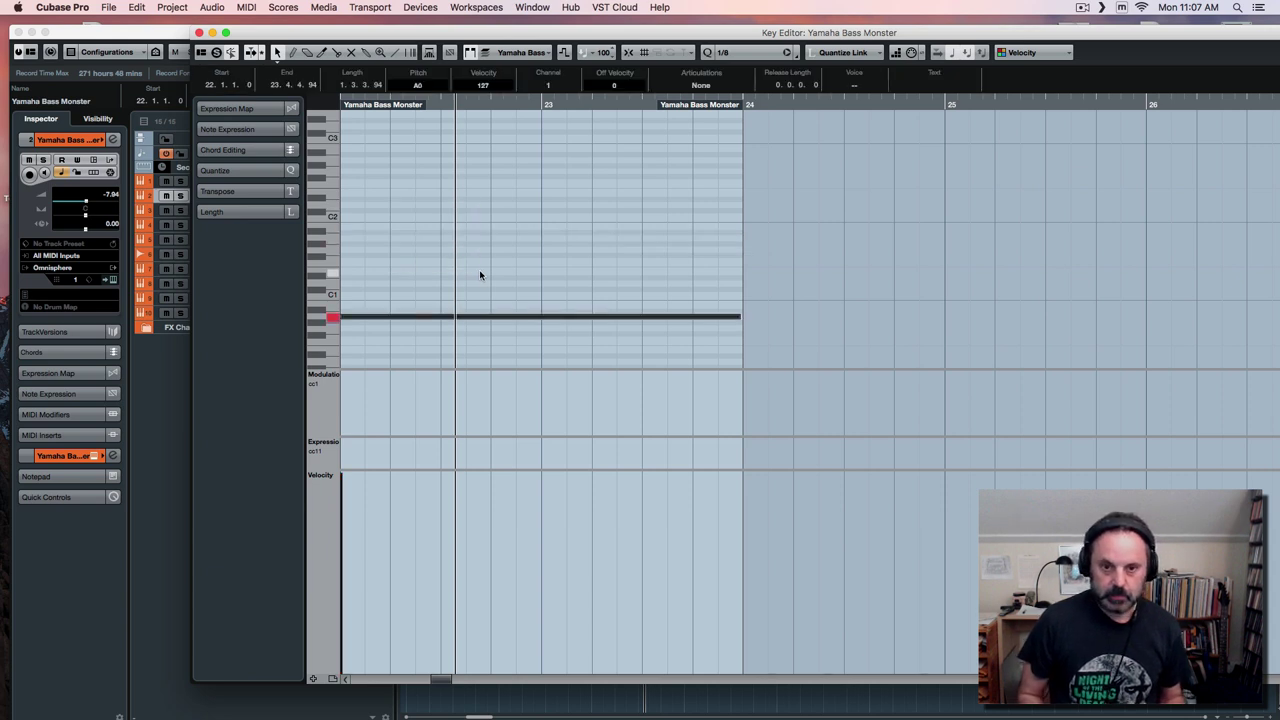
pyautogui.scroll(-4, 489, 268)
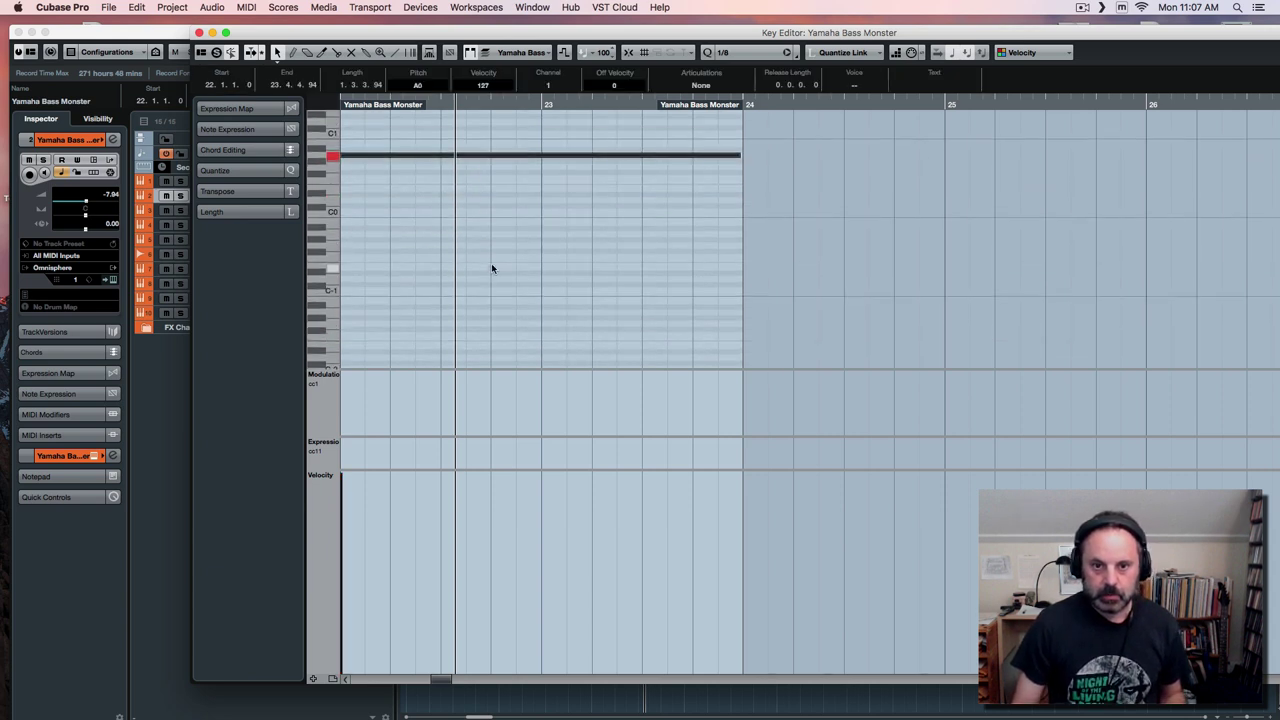
pyautogui.hotkey('shift', 'Down')
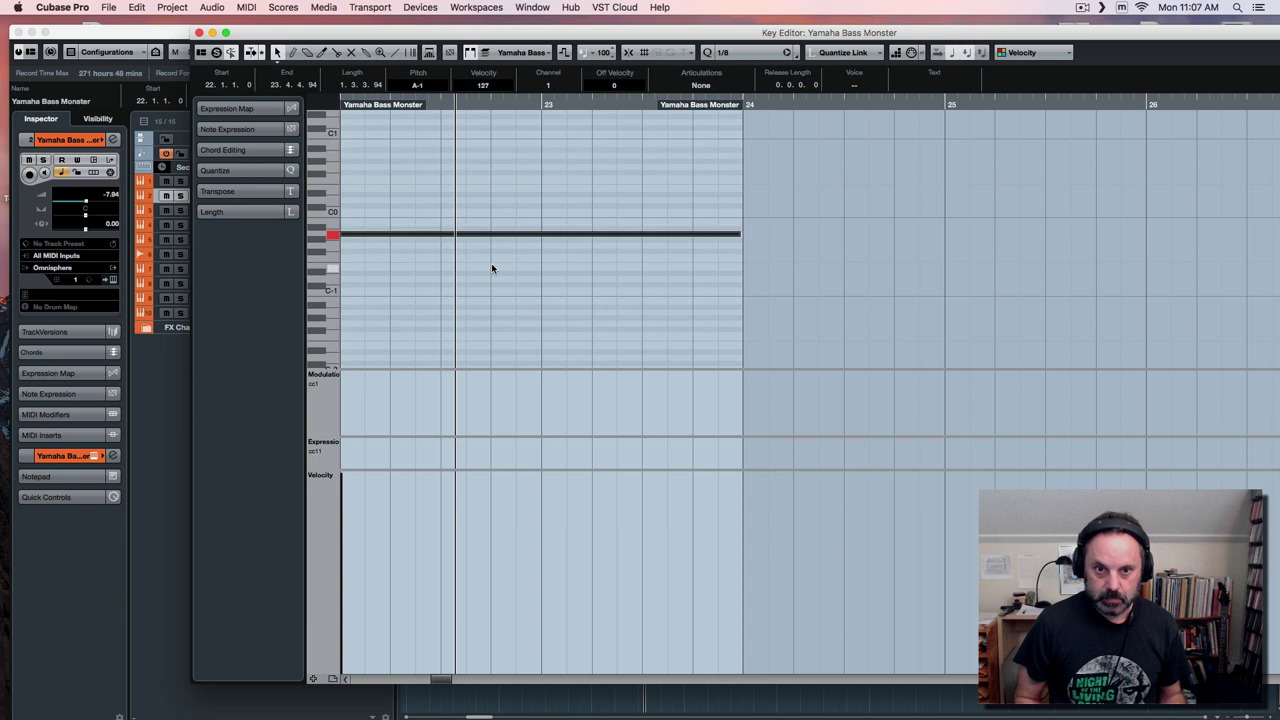
pyautogui.hotkey('shift', 'Up')
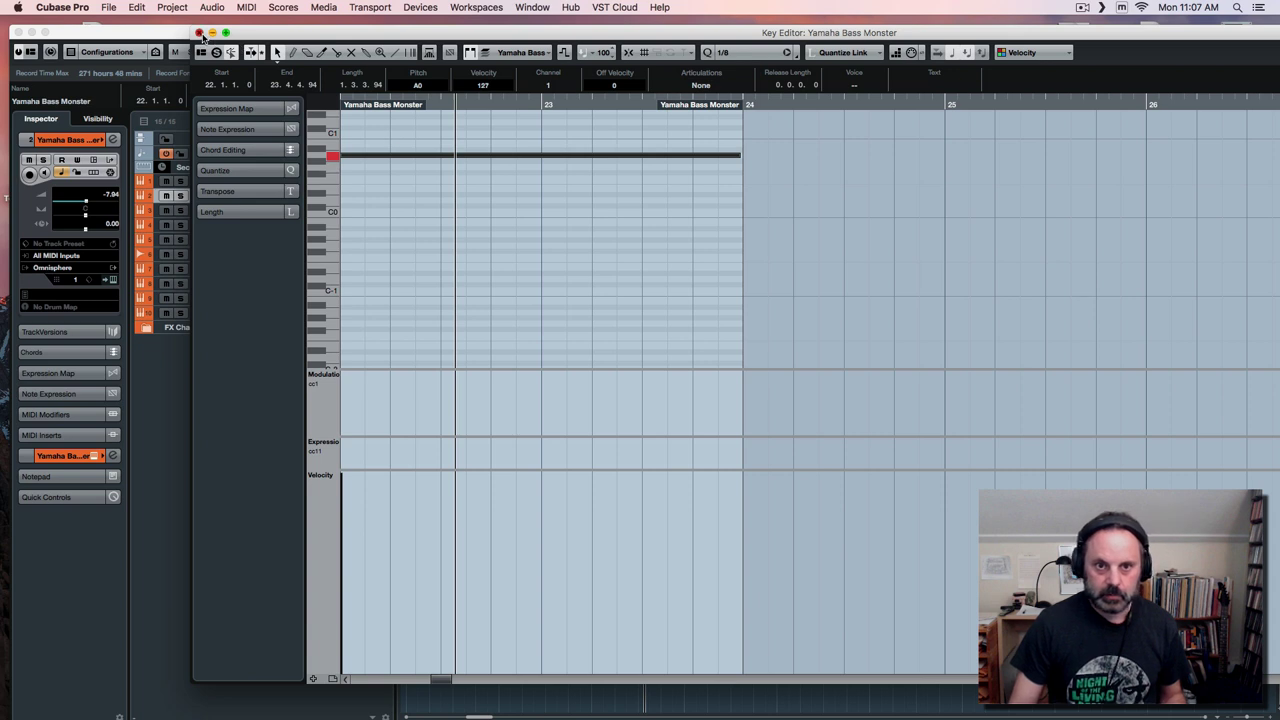
pyautogui.click(200, 34)
pyautogui.click(569, 129)
pyautogui.press('space')
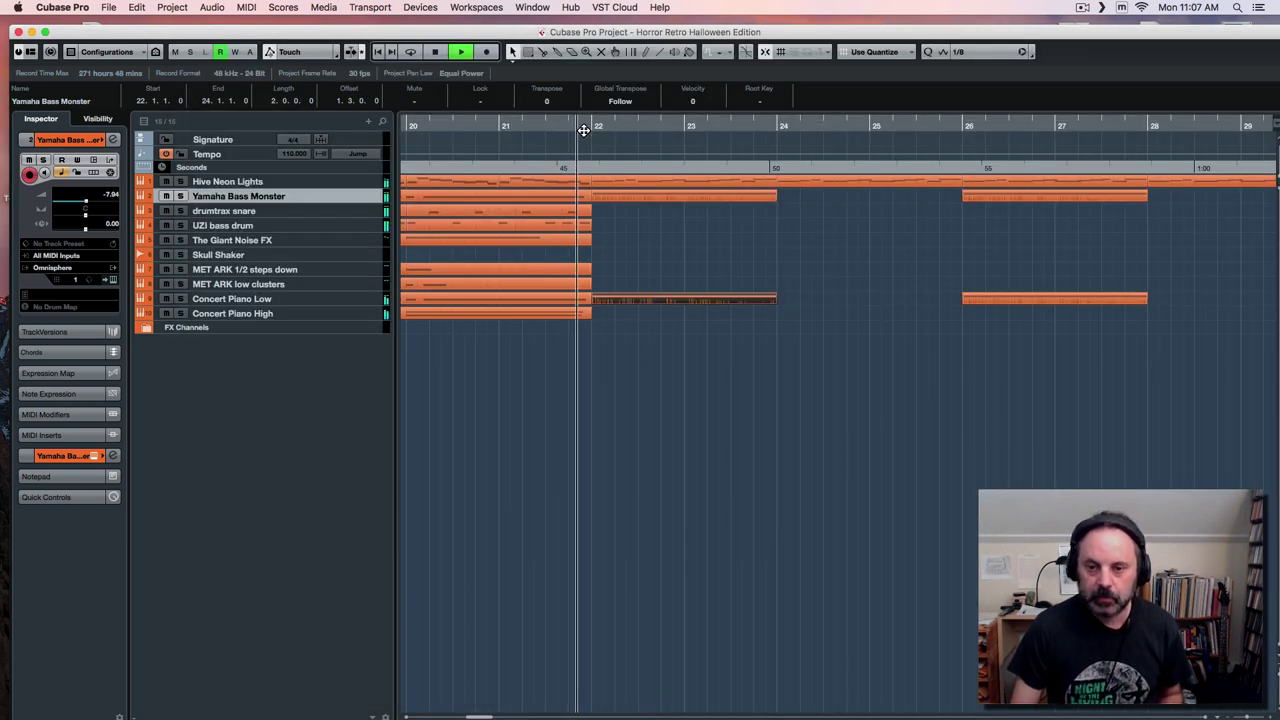
# Remove the Concert Piano Low copy at bar 26 and duplicate the bar 22 part's long note one octave lower at A-1.
pyautogui.click(975, 302)
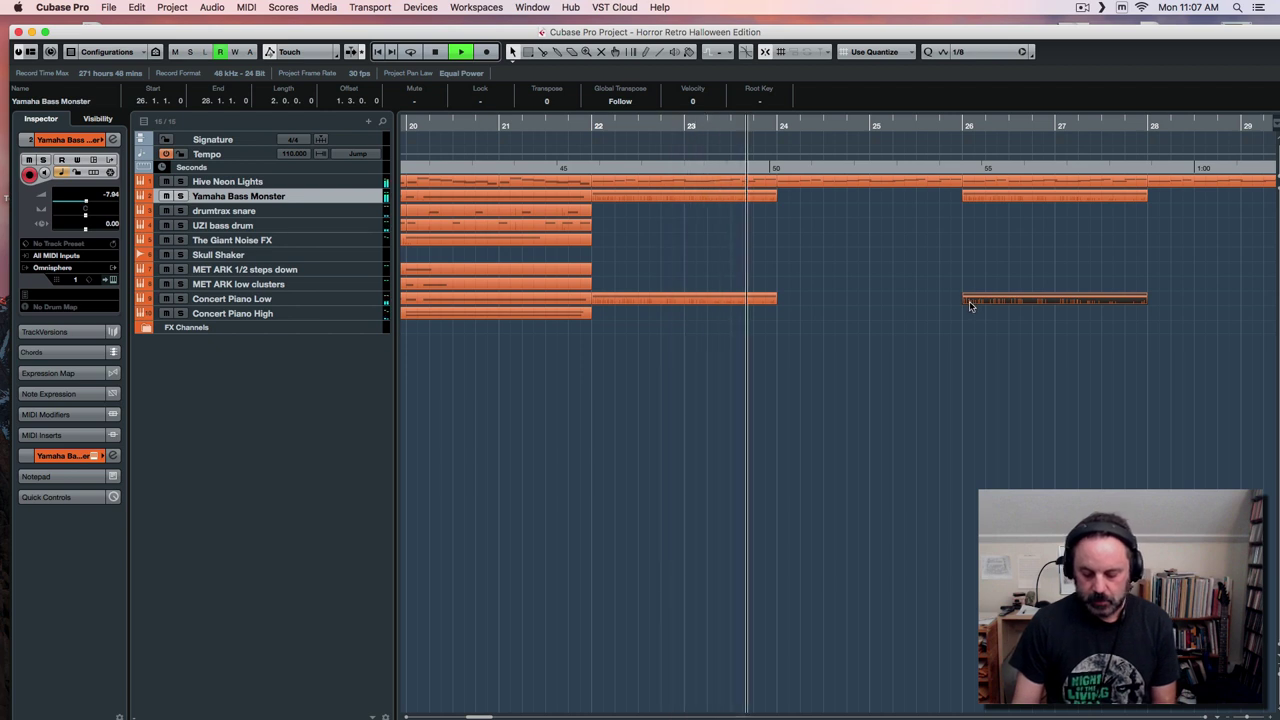
pyautogui.moveTo(966, 303); pyautogui.dragTo(701, 302)
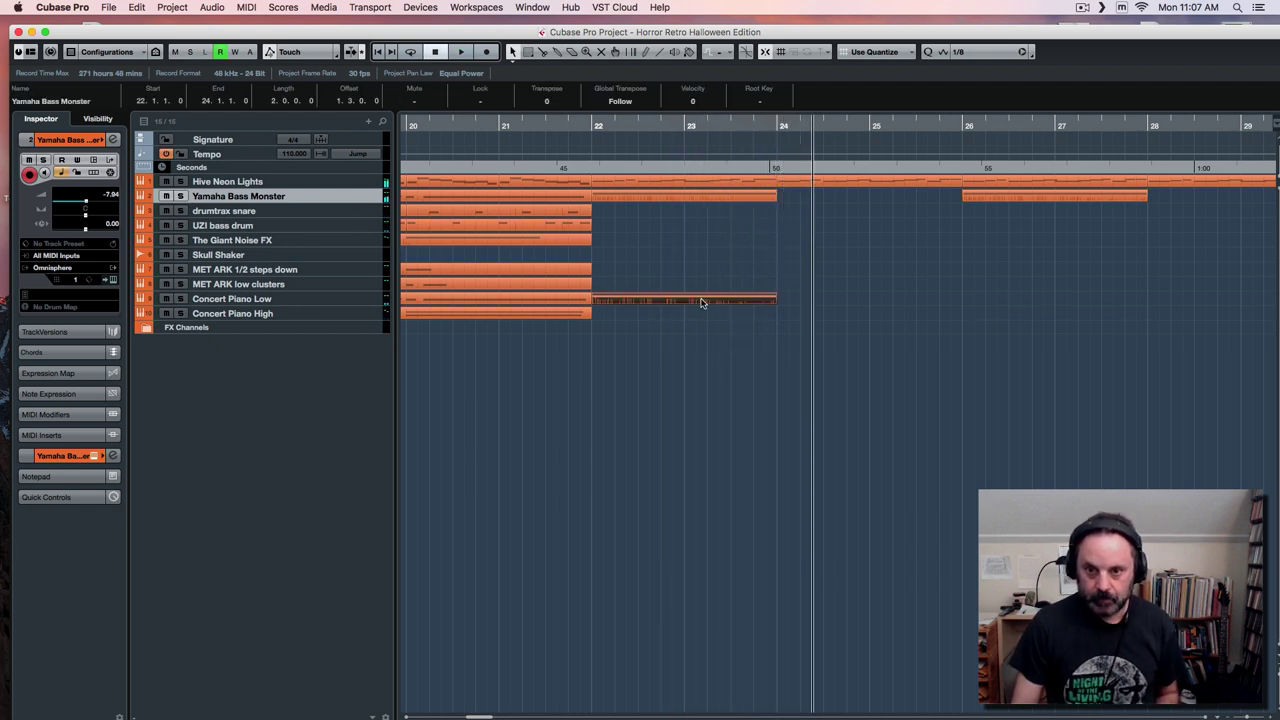
pyautogui.doubleClick(701, 302)
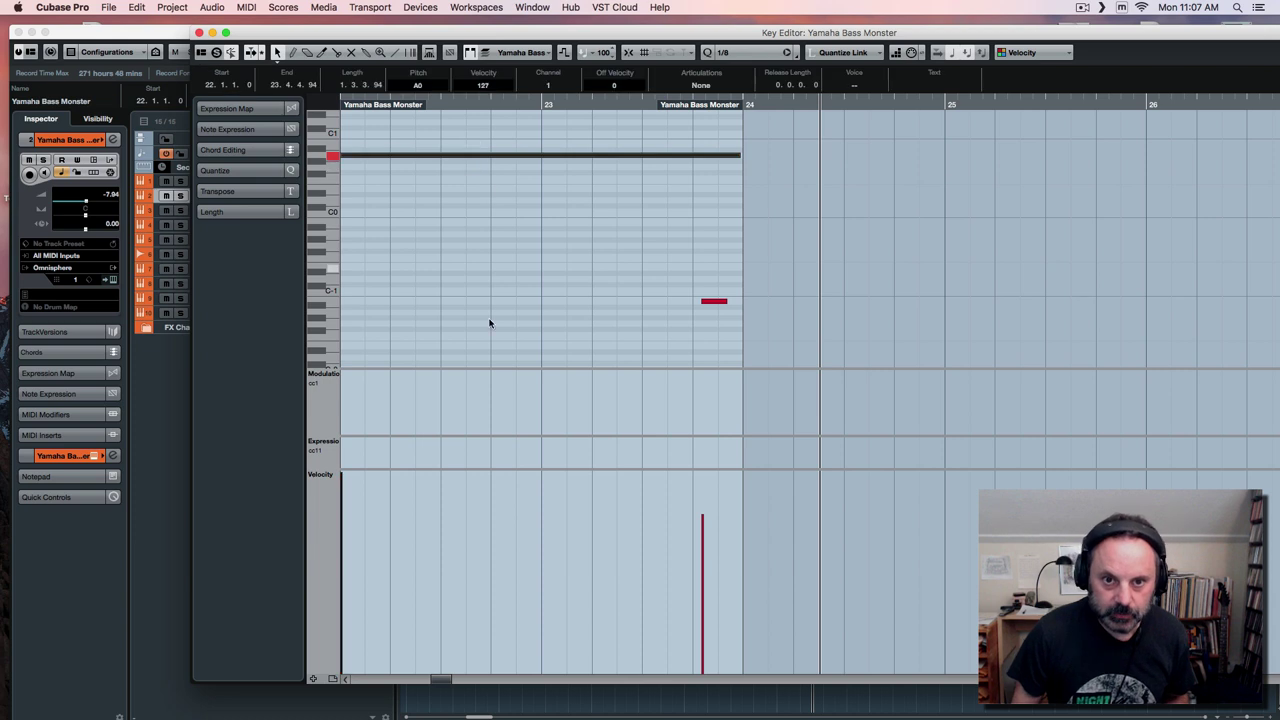
pyautogui.moveTo(441, 683); pyautogui.dragTo(430, 683)
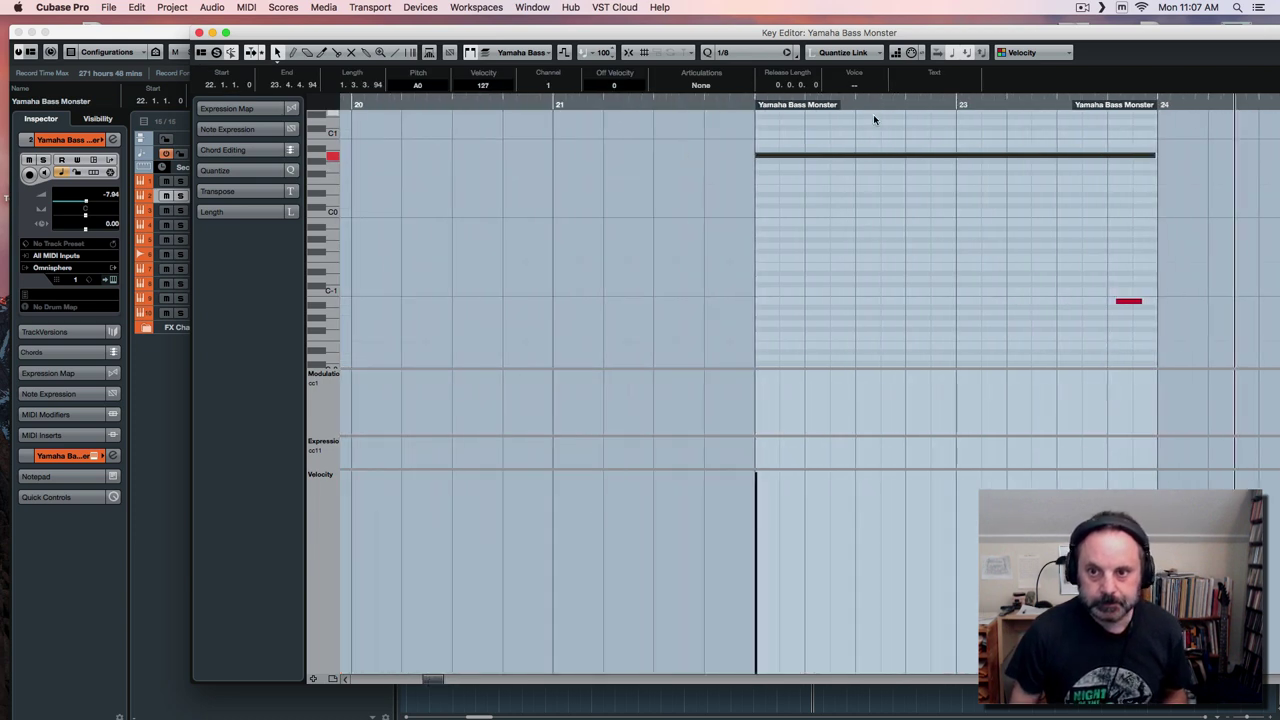
pyautogui.moveTo(834, 157); pyautogui.dragTo(834, 235)
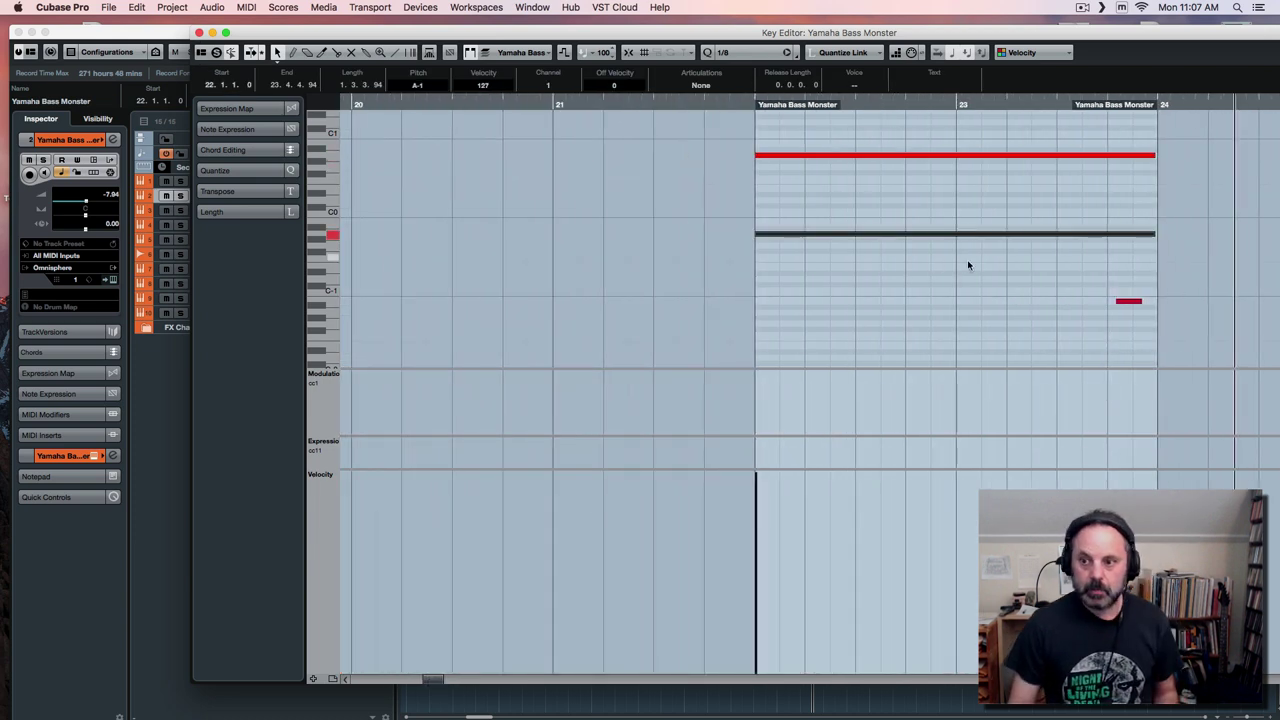
# Delete the stray short low note near the end of the Concert Piano Low part at bar 22 and close its editor.
pyautogui.moveTo(967, 262); pyautogui.dragTo(1161, 325)
pyautogui.press('Delete')
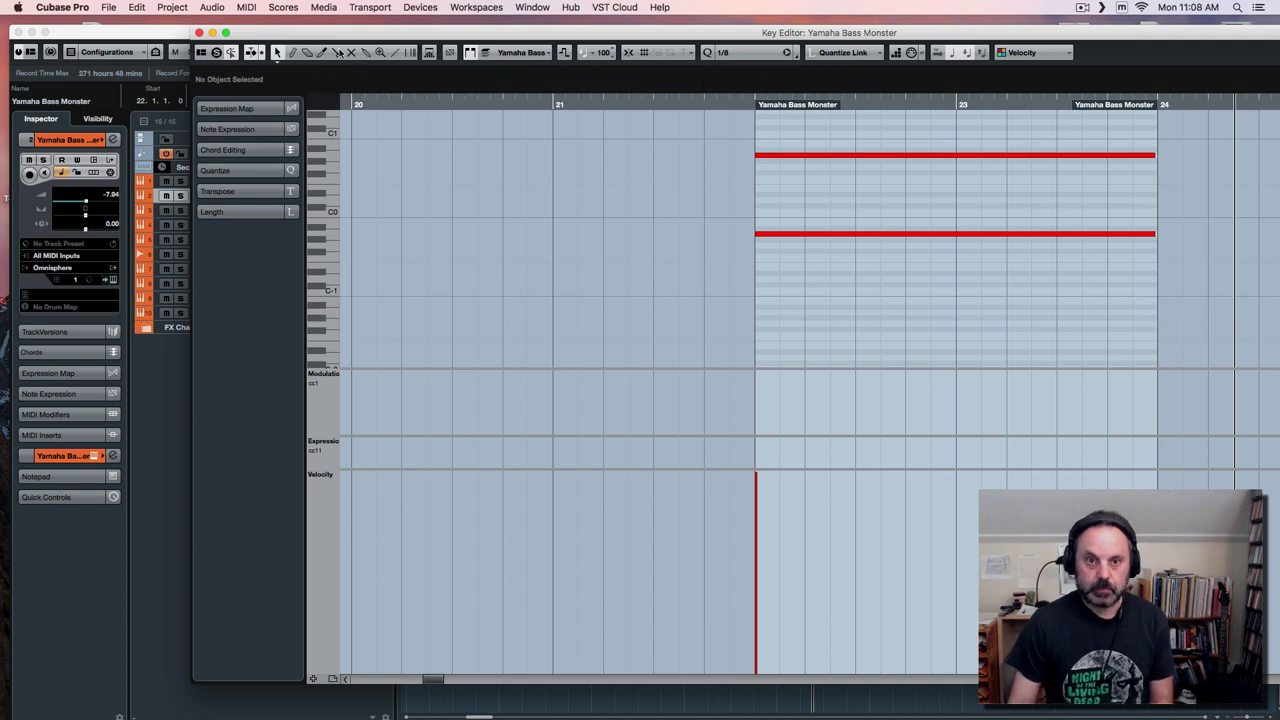
pyautogui.click(199, 33)
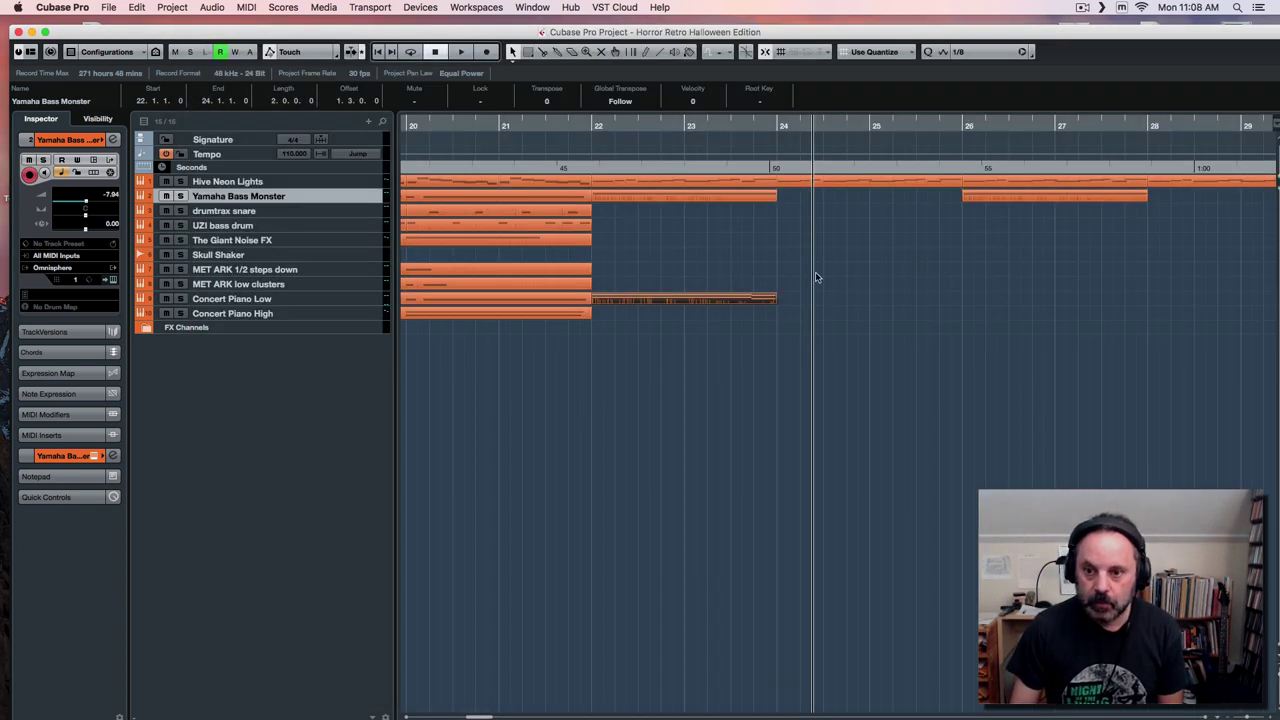
# Place a copy of the edited Concert Piano Low part at bars 26–28, and audition from the middle of bar 21.
pyautogui.press('super+v')
pyautogui.press('super+Right')
pyautogui.press('super+Right')
pyautogui.press('super+Right')
pyautogui.press('super+Right')
pyautogui.press('super+Right')
pyautogui.press('super+Right')
pyautogui.press('super+Right')
pyautogui.press('super+Right')
pyautogui.press('super+Right')
pyautogui.press('super+Right')
pyautogui.press('super+Right')
pyautogui.press('super+Right')
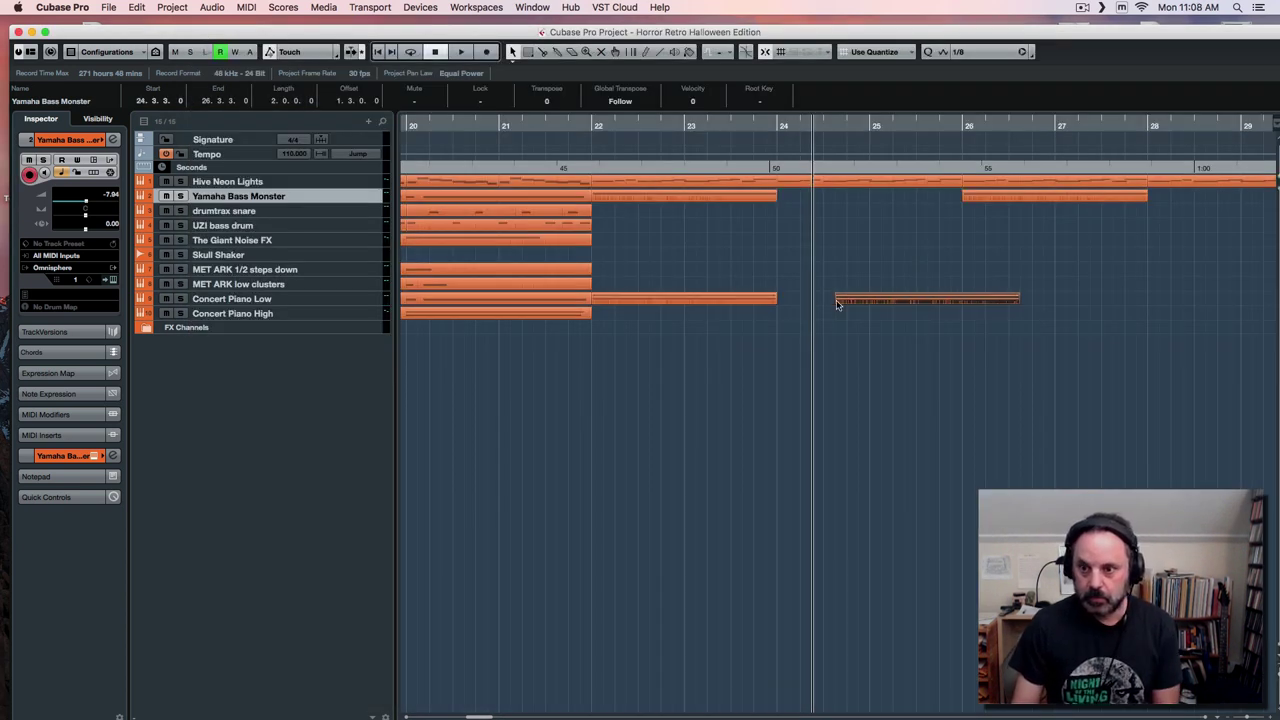
pyautogui.press('super+Right')
pyautogui.press('super+Right')
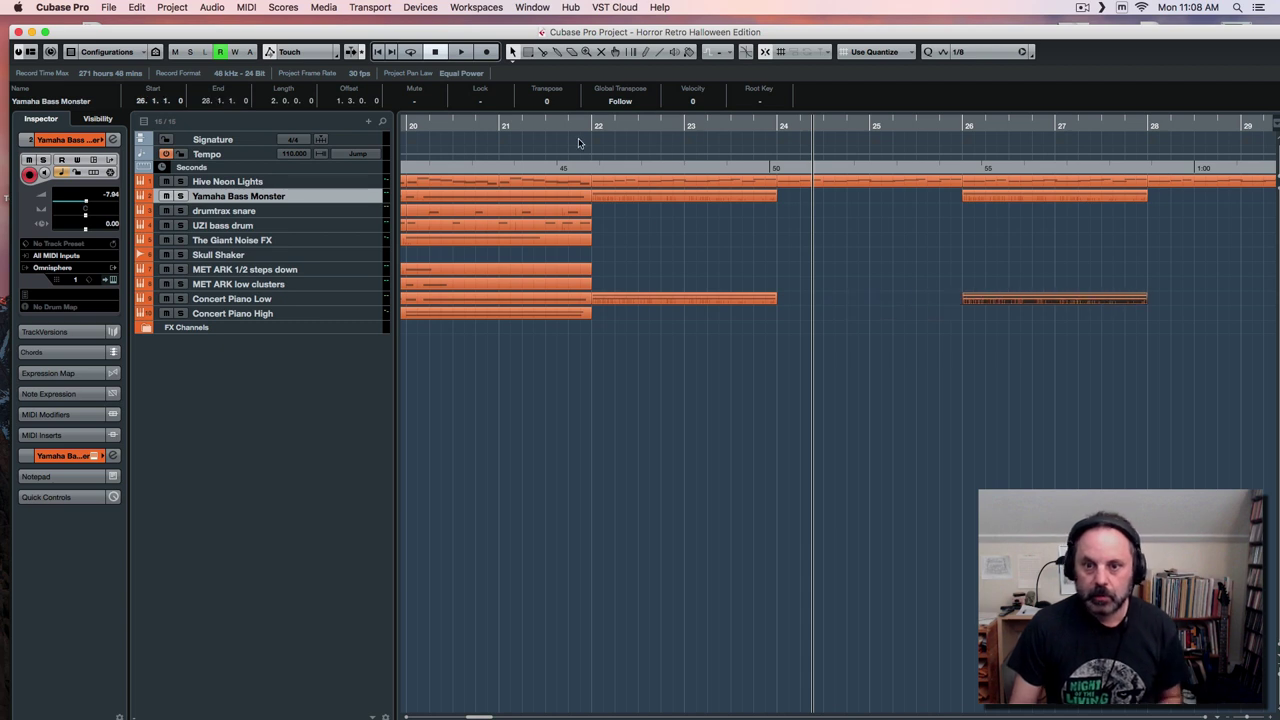
pyautogui.click(544, 118)
pyautogui.press('space')
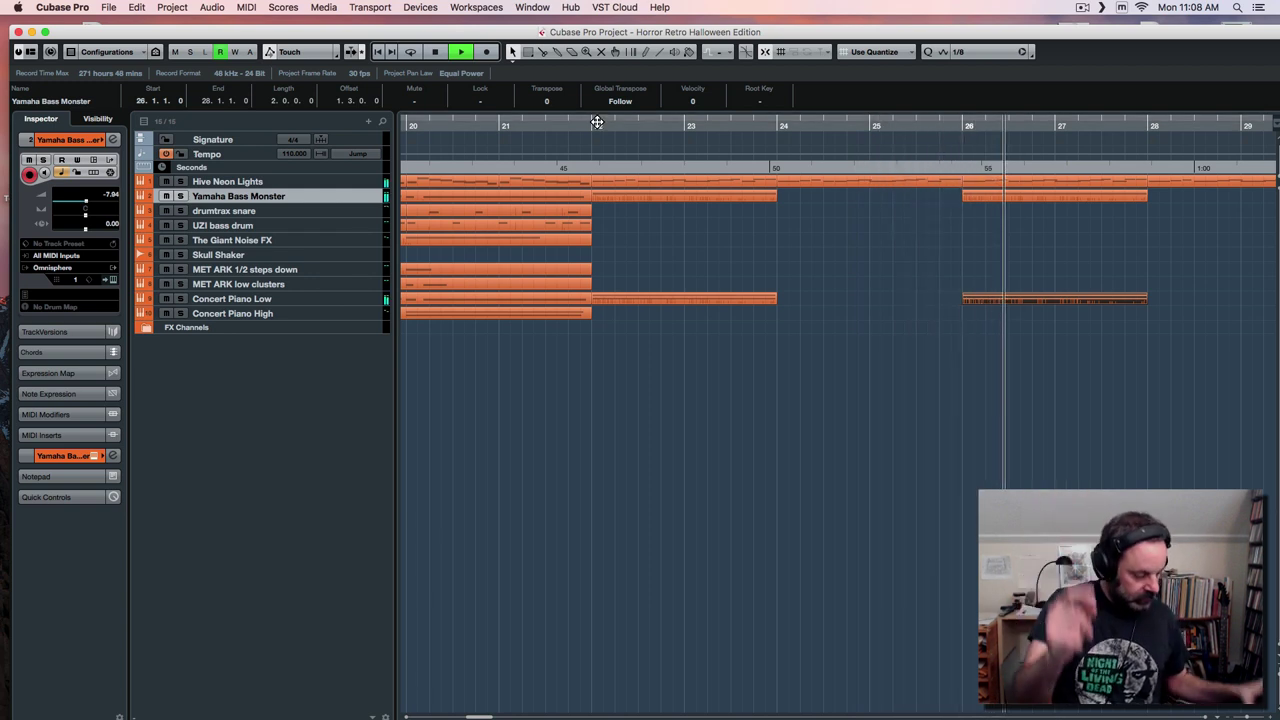
pyautogui.press('space')
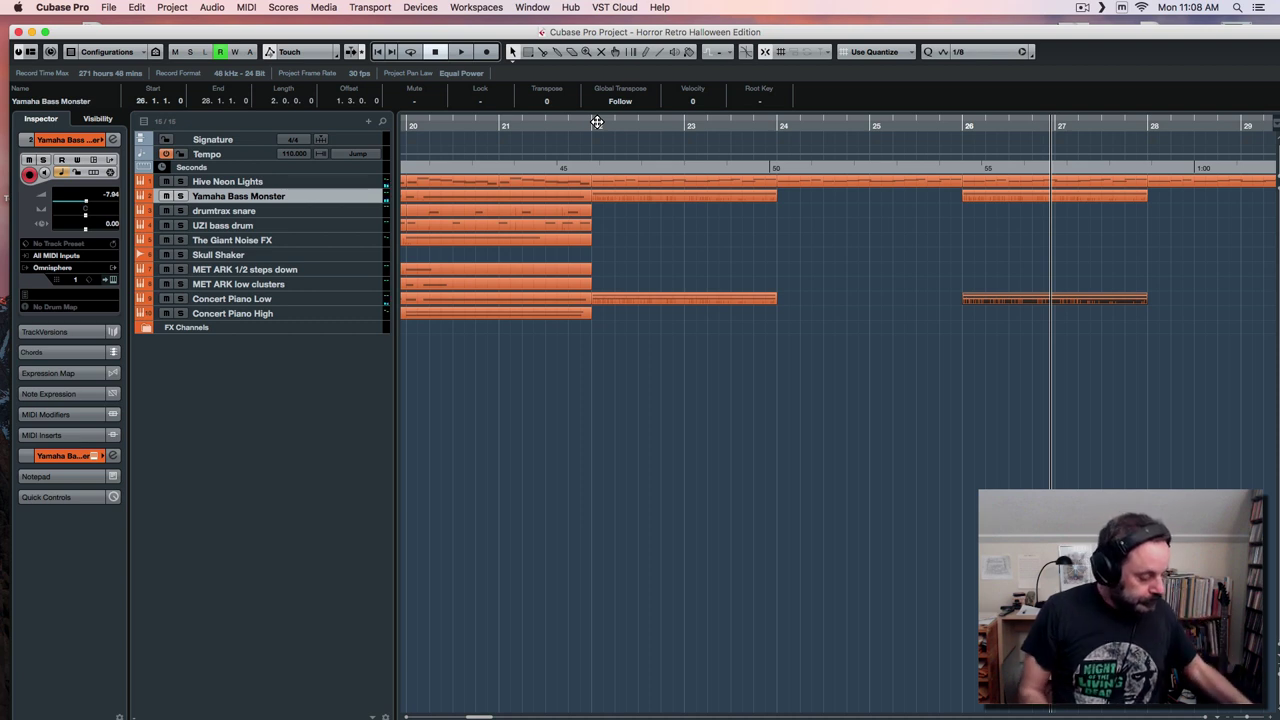
# Record a Concert Piano High part from just after bar 20 to about the middle of bar 25.
pyautogui.click(315, 317)
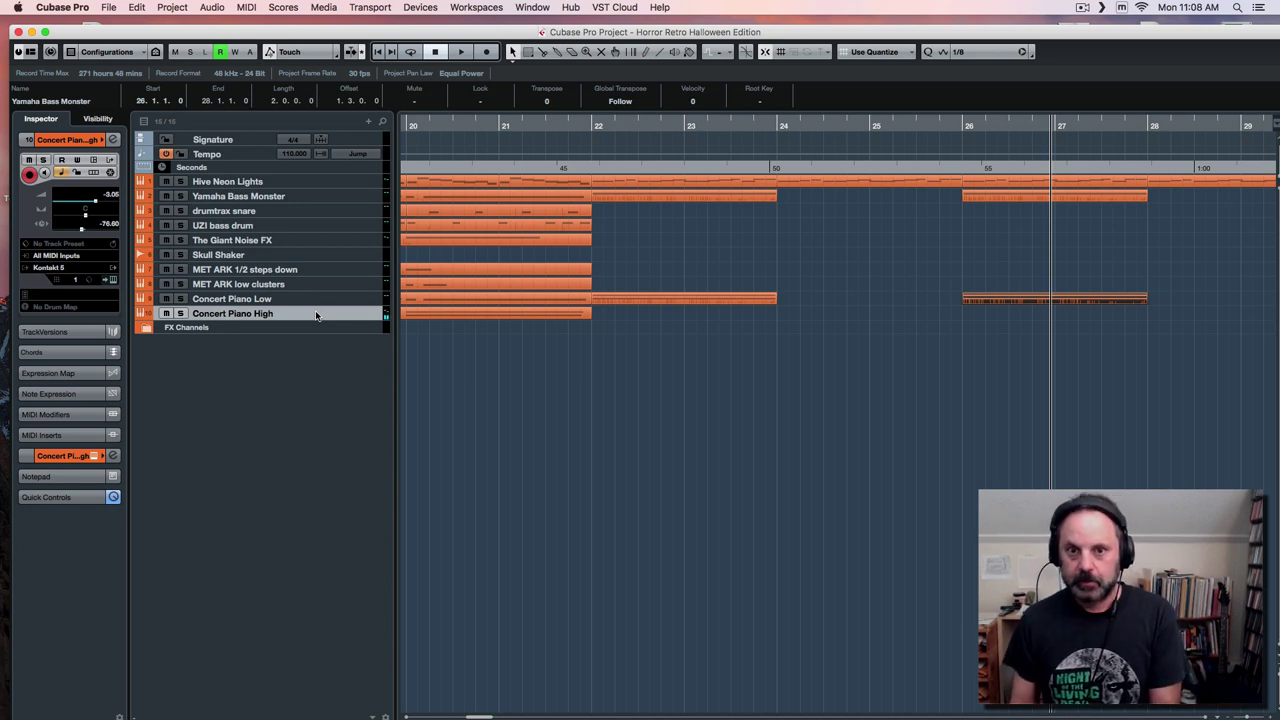
pyautogui.click(416, 126)
pyautogui.press('KP_Multiply')
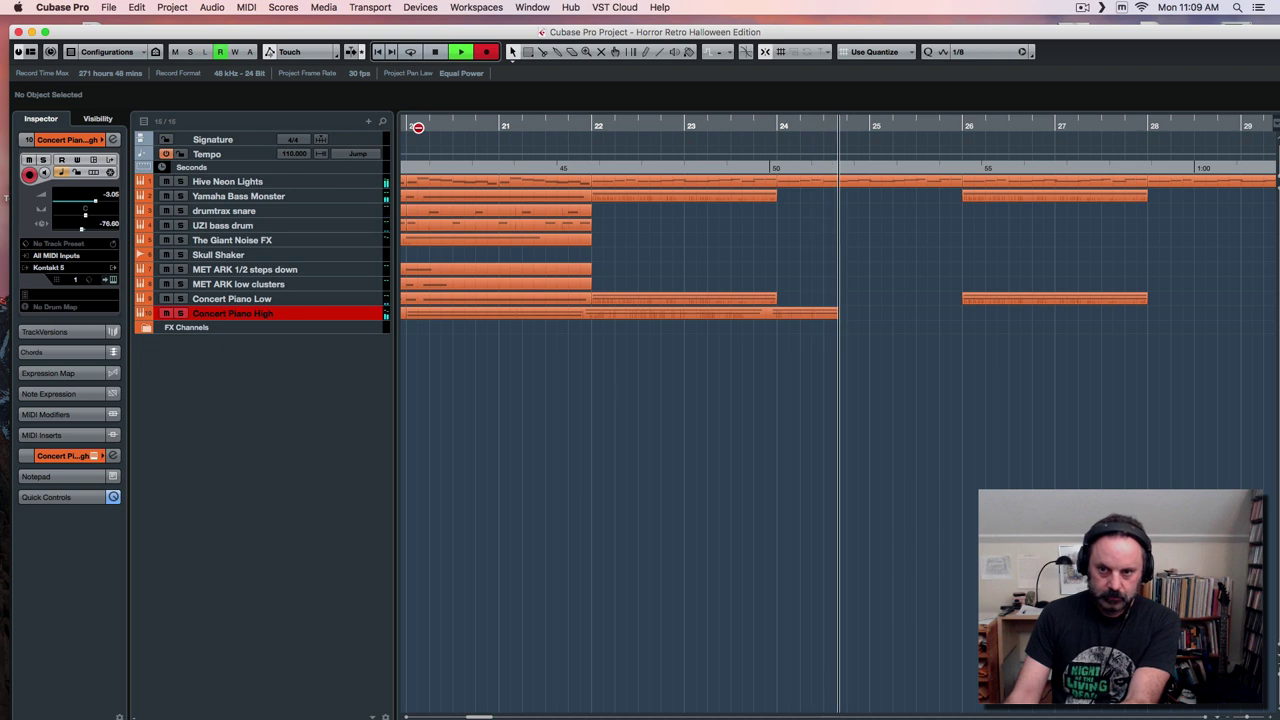
pyautogui.press('space')
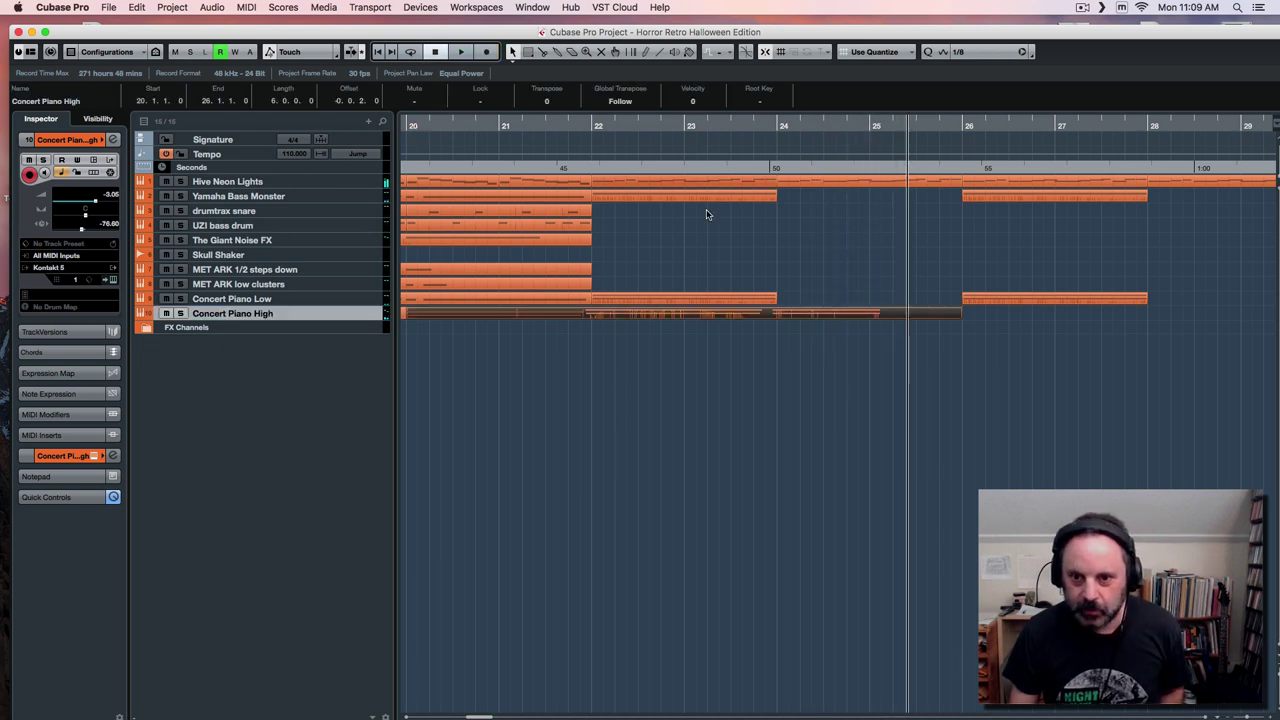
# Clean up the new Concert Piano High recording to keep only the first pair of octave notes, and trim the part to bars 22–24.
pyautogui.doubleClick(787, 319)
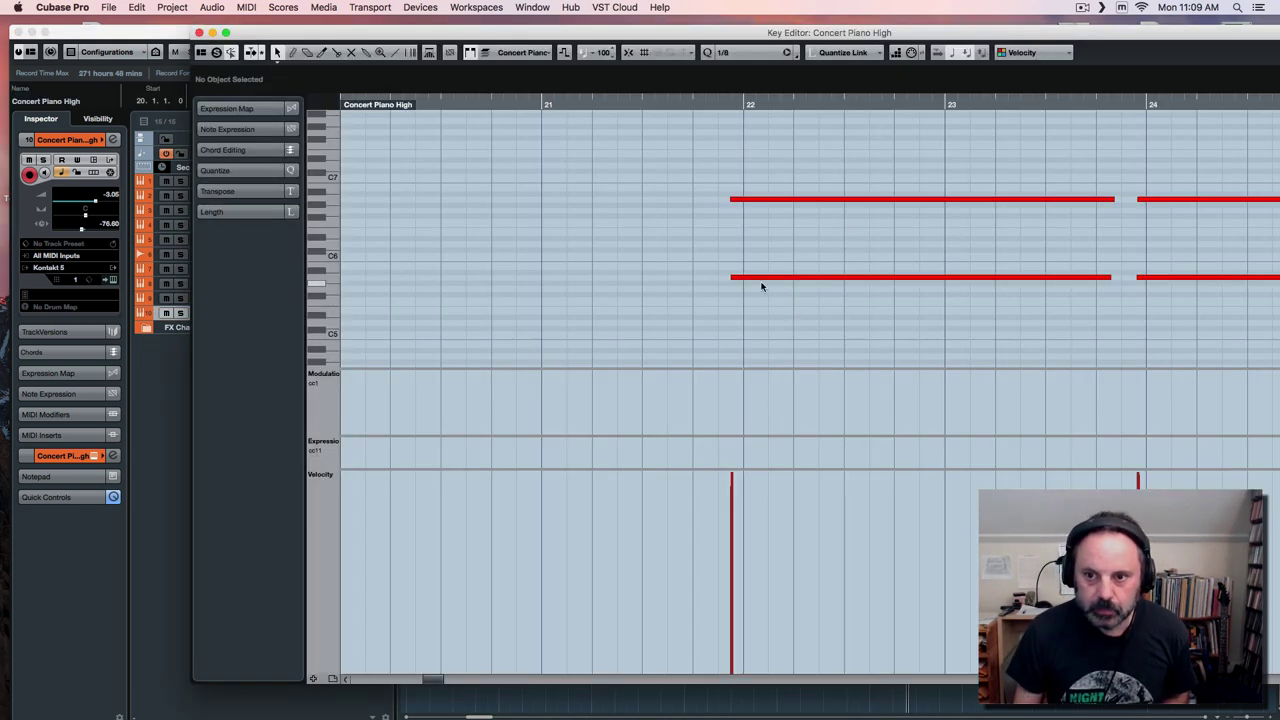
pyautogui.moveTo(683, 145); pyautogui.dragTo(799, 297)
pyautogui.moveTo(1121, 157); pyautogui.dragTo(1163, 265)
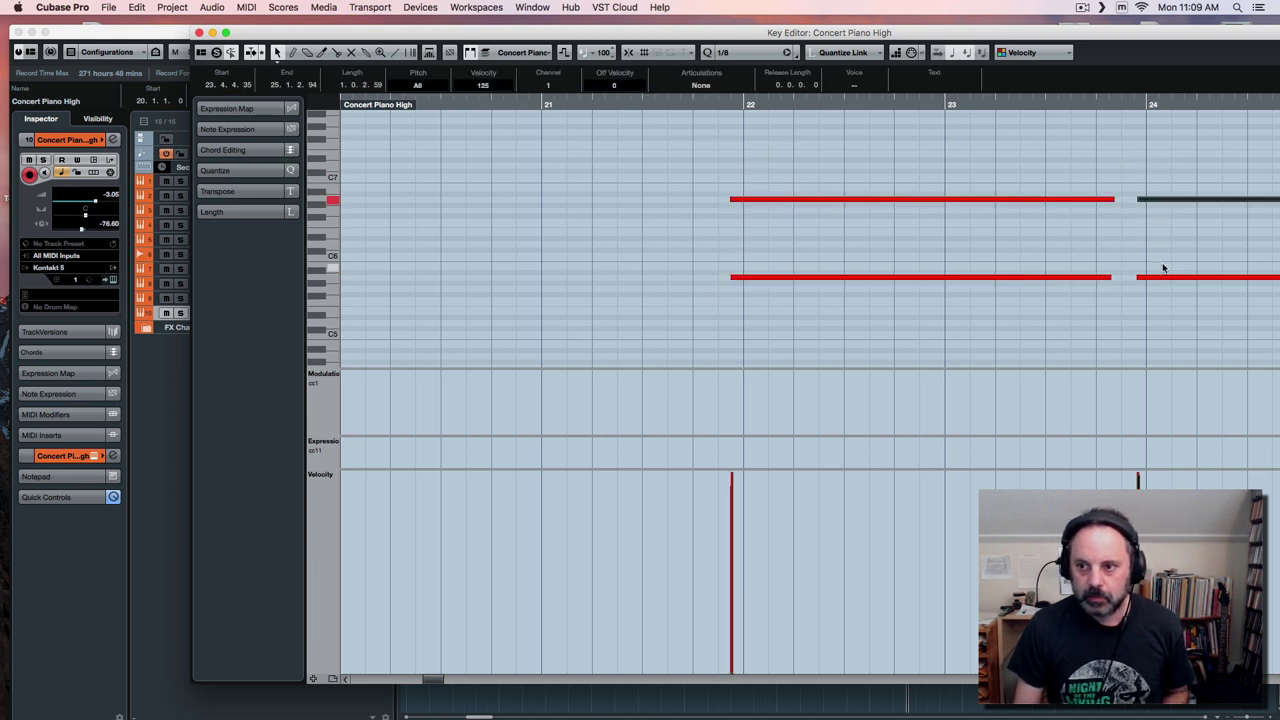
pyautogui.click(1163, 265)
pyautogui.moveTo(1130, 174); pyautogui.dragTo(1166, 286)
pyautogui.press('Return')
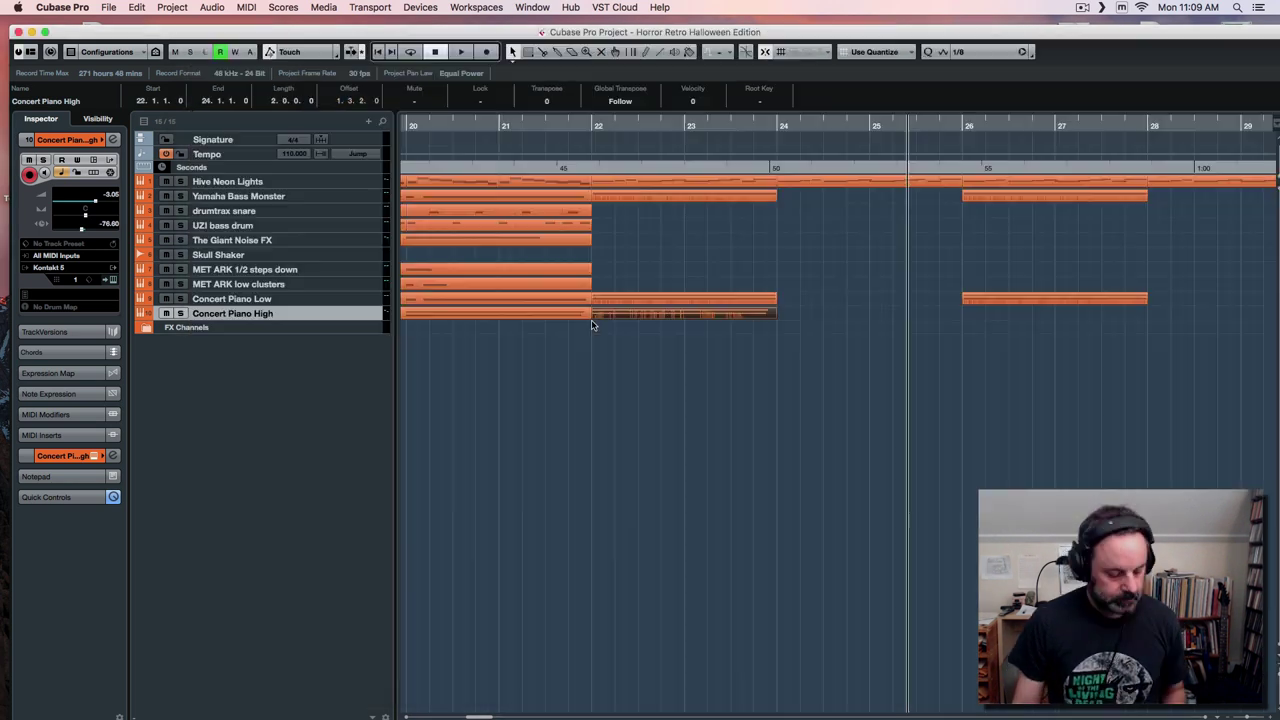
# Place a copy of the trimmed Concert Piano High part at bars 26–28, and audition from late in bar 21.
pyautogui.press('super+d')
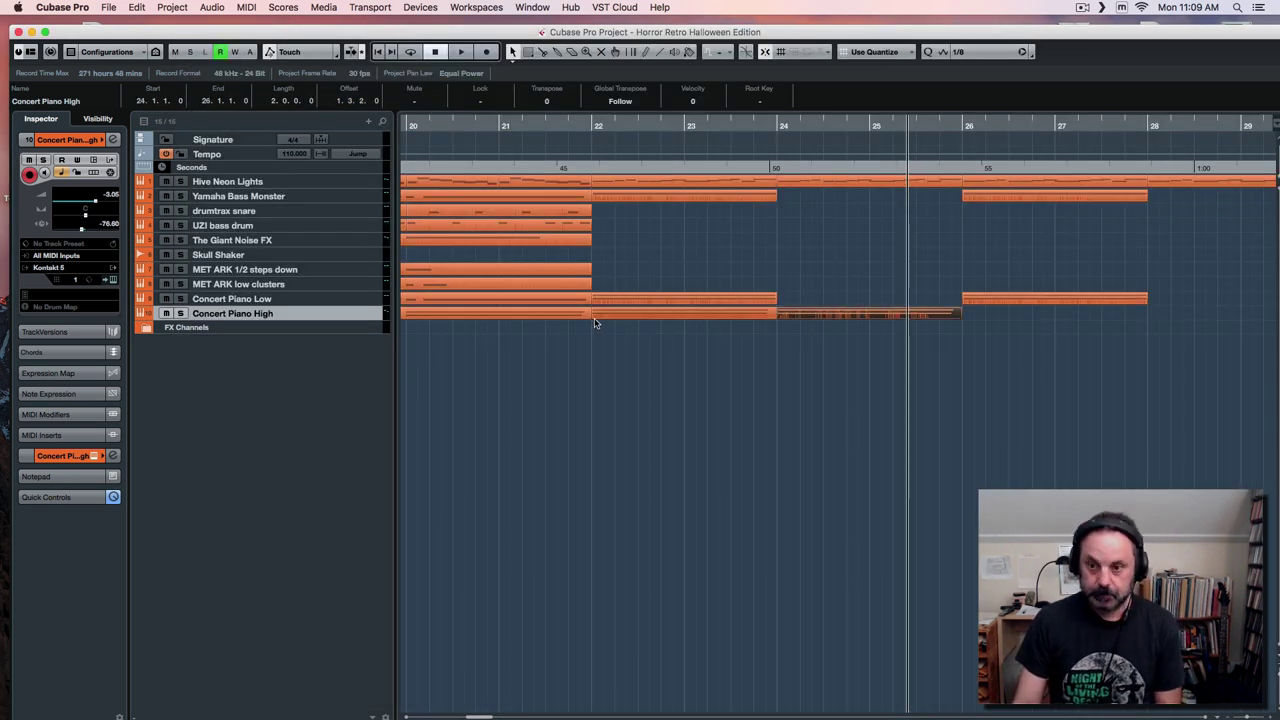
pyautogui.press('super+Right')
pyautogui.press('super+Right')
pyautogui.press('super+Right')
pyautogui.press('super+Right')
pyautogui.press('super+Right')
pyautogui.press('super+Right')
pyautogui.press('super+Right')
pyautogui.press('super+Right')
pyautogui.press('super+Right')
pyautogui.press('super+Right')
pyautogui.press('super+Right')
pyautogui.press('super+Right')
pyautogui.press('super+Right')
pyautogui.press('super+Right')
pyautogui.press('super+Right')
pyautogui.press('super+Right')
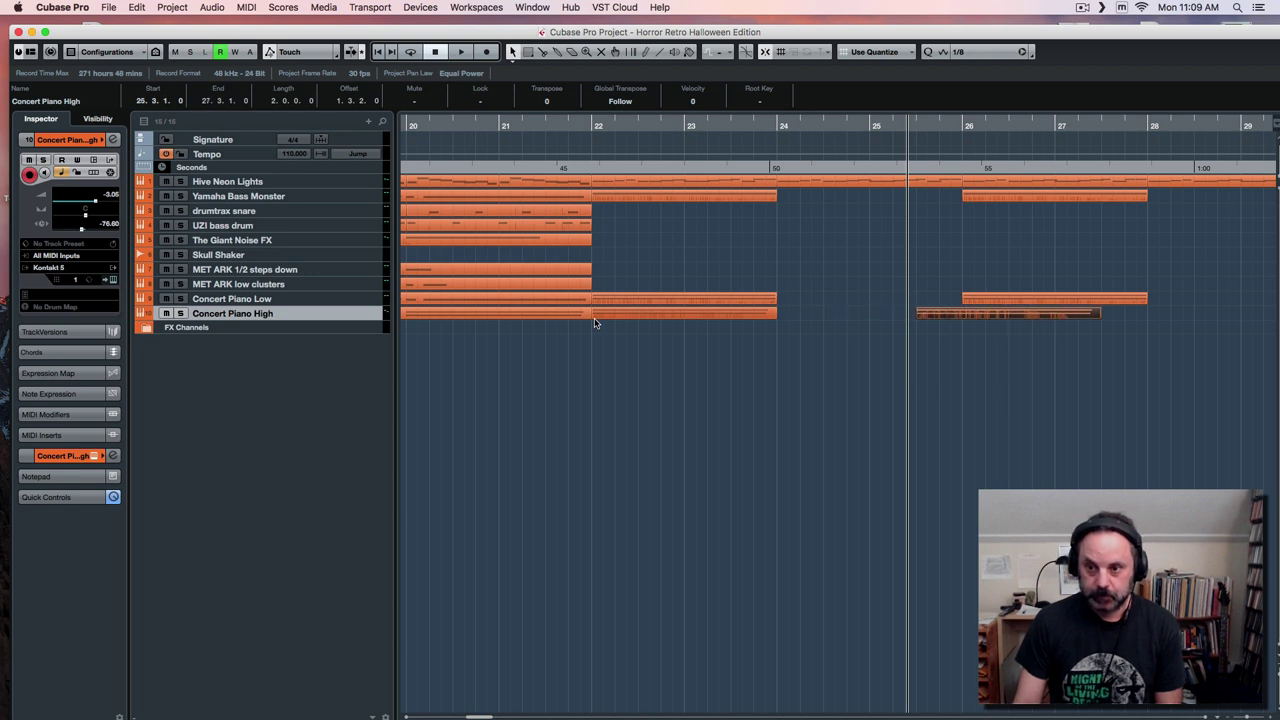
pyautogui.click(560, 123)
pyautogui.press('space')
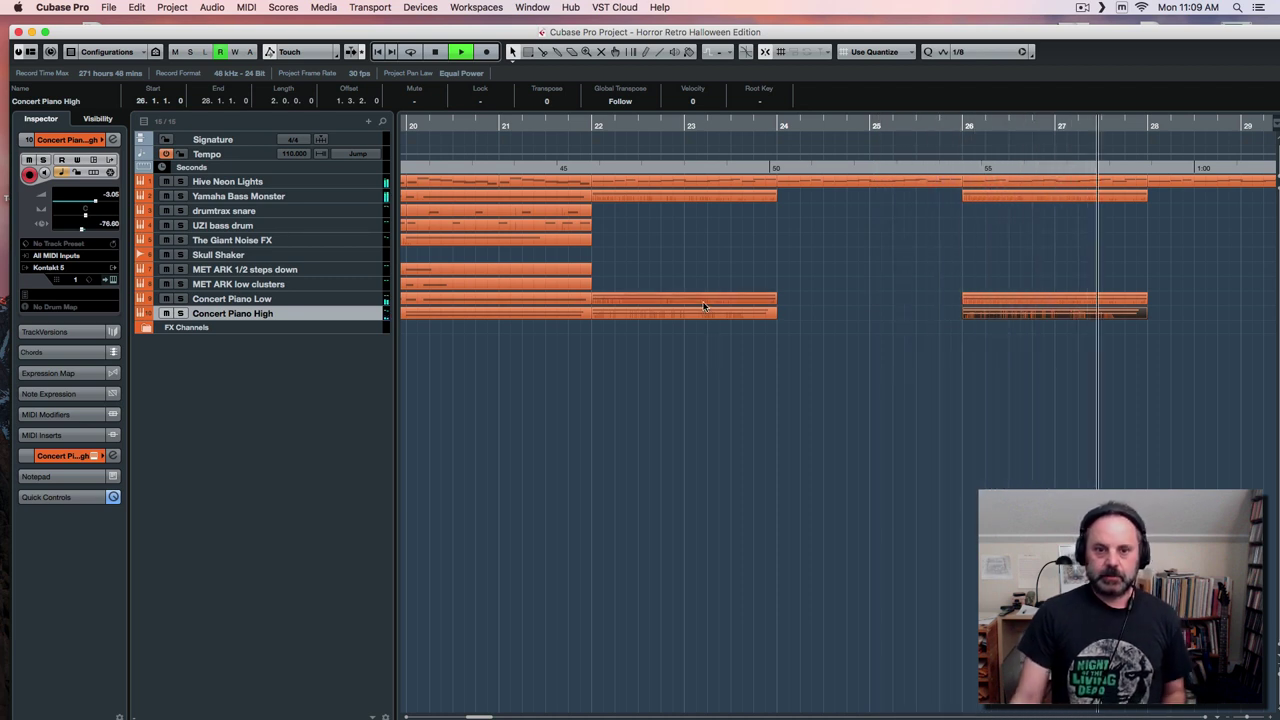
pyautogui.press('space')
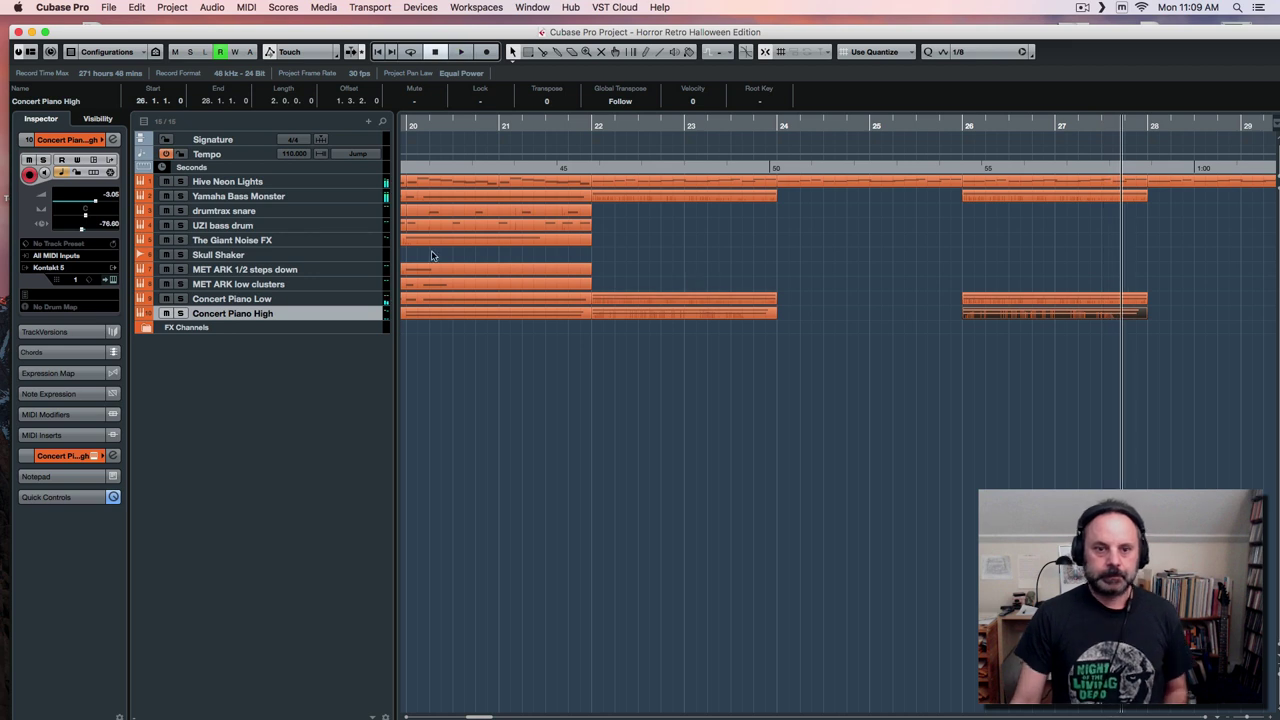
# Record a single UZI bass drum hit around bar 22, starting the recording from late in bar 20.
pyautogui.click(331, 227)
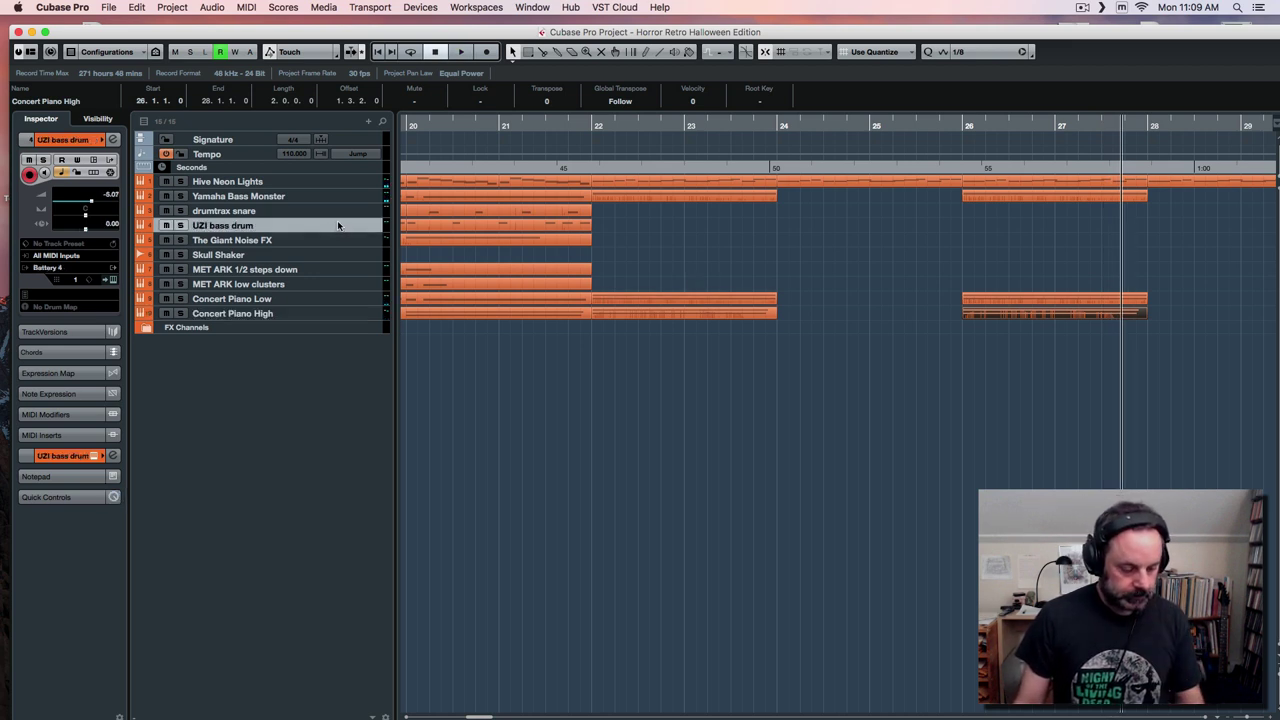
pyautogui.click(475, 125)
pyautogui.press('KP_Multiply')
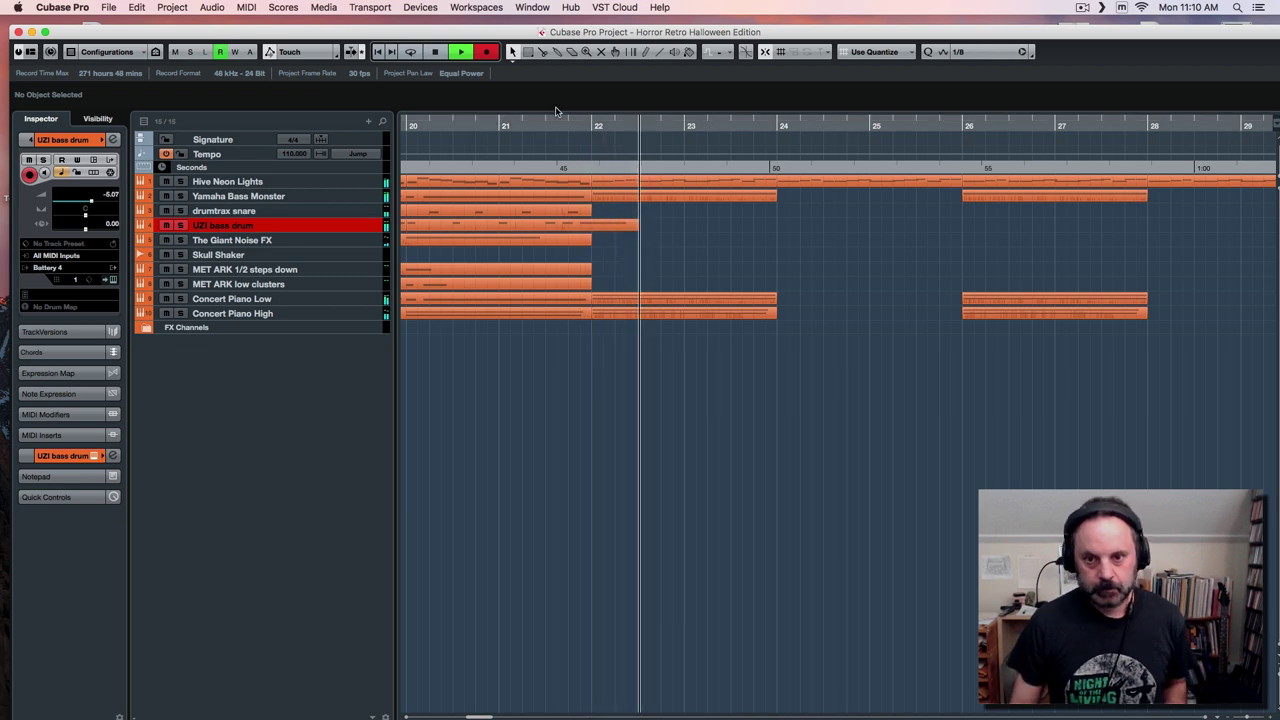
pyautogui.press('space')
# Align the UZI bass drum note to bar 22, trim its part to bars 22–23, and audition from the middle of bar 21.
pyautogui.doubleClick(610, 224)
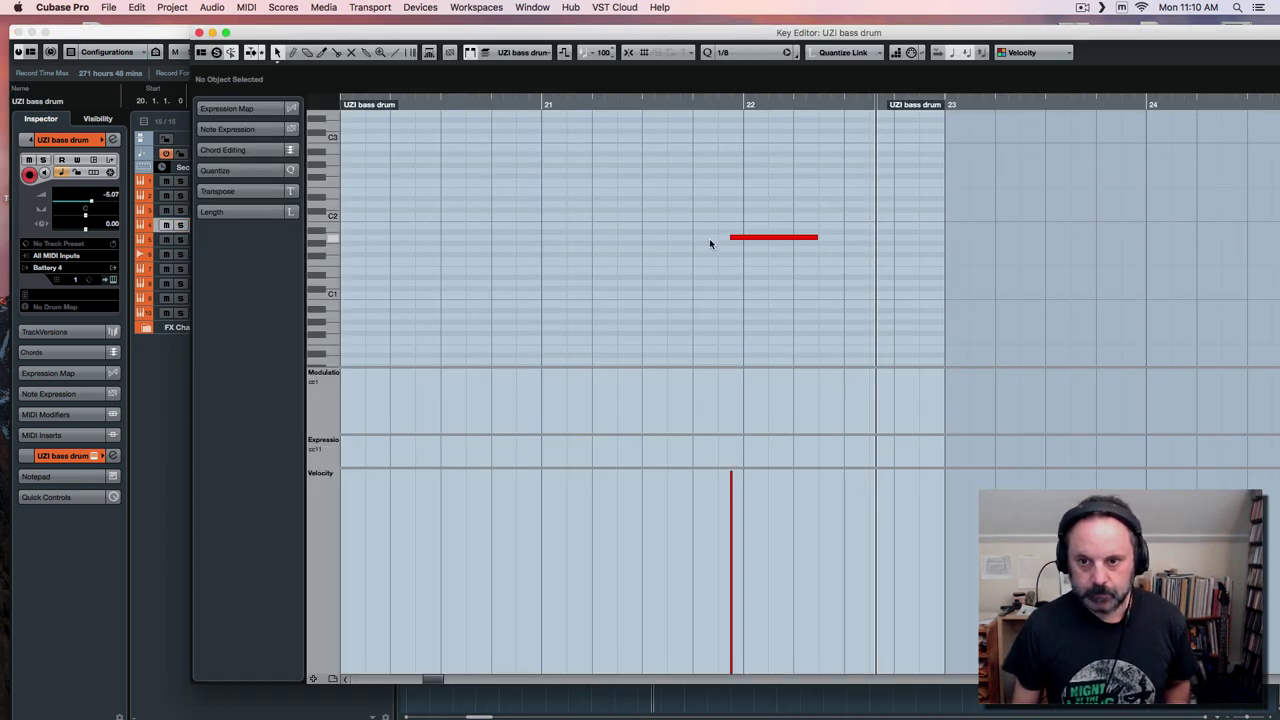
pyautogui.moveTo(731, 237); pyautogui.dragTo(744, 236)
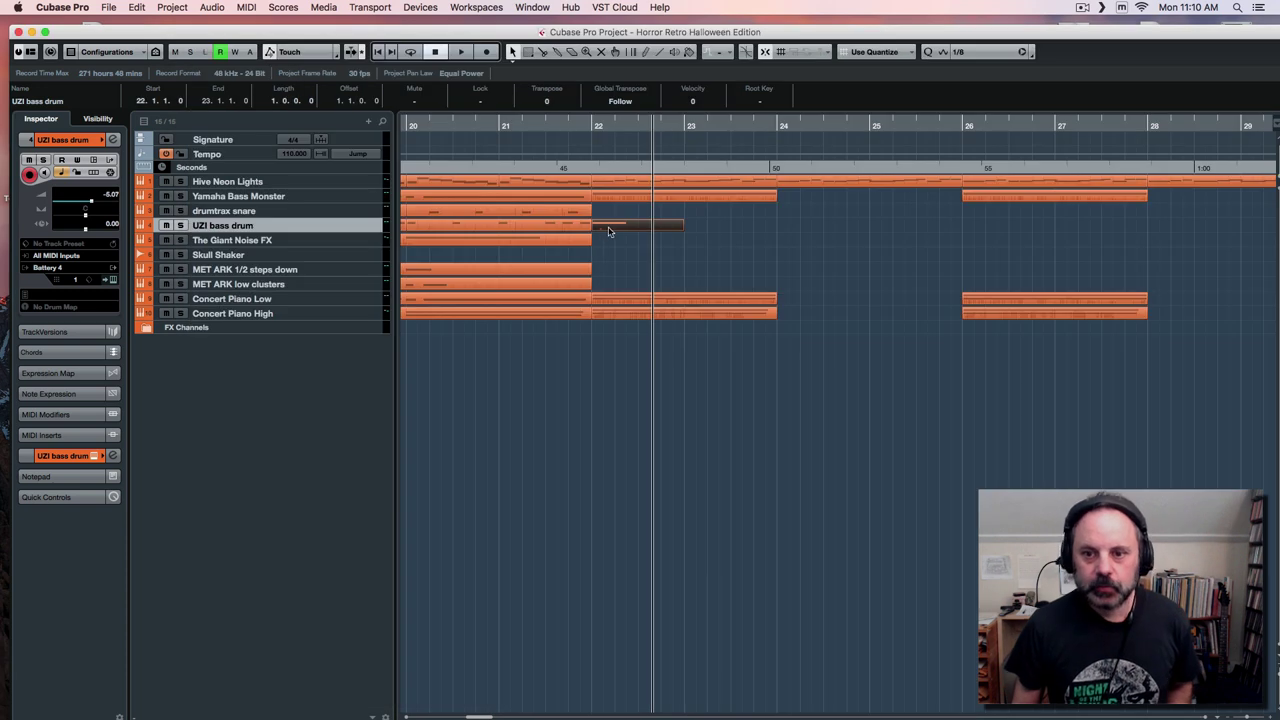
pyautogui.click(545, 126)
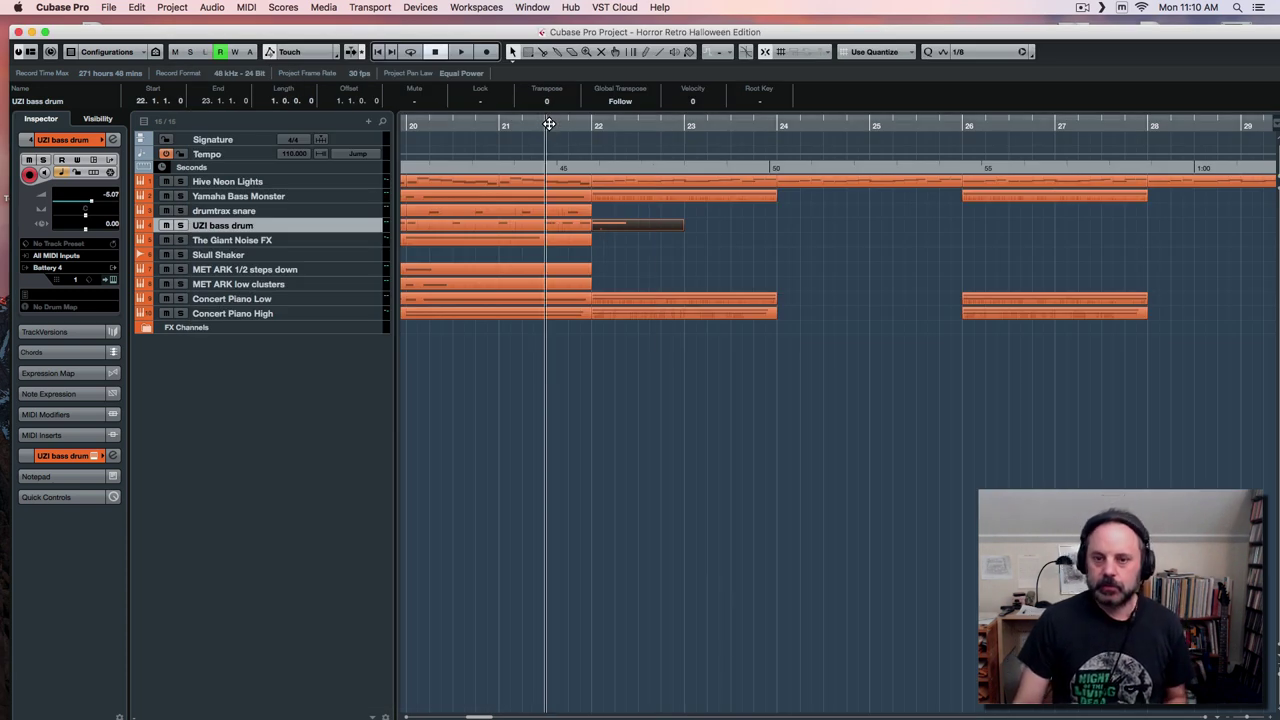
pyautogui.press('space')
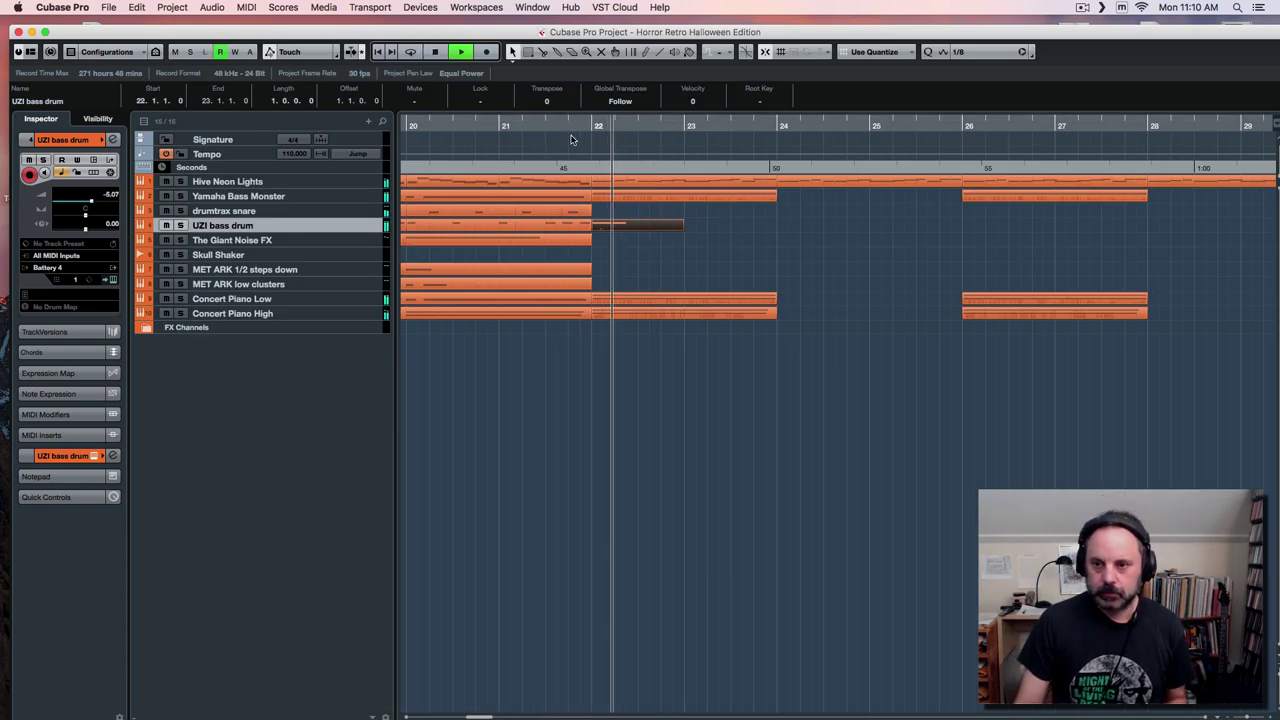
# Duplicate the one-bar UZI bass drum part at bar 22 and nudge the copy along to start at bar 26.
pyautogui.hotkey('ctrl', 'd')
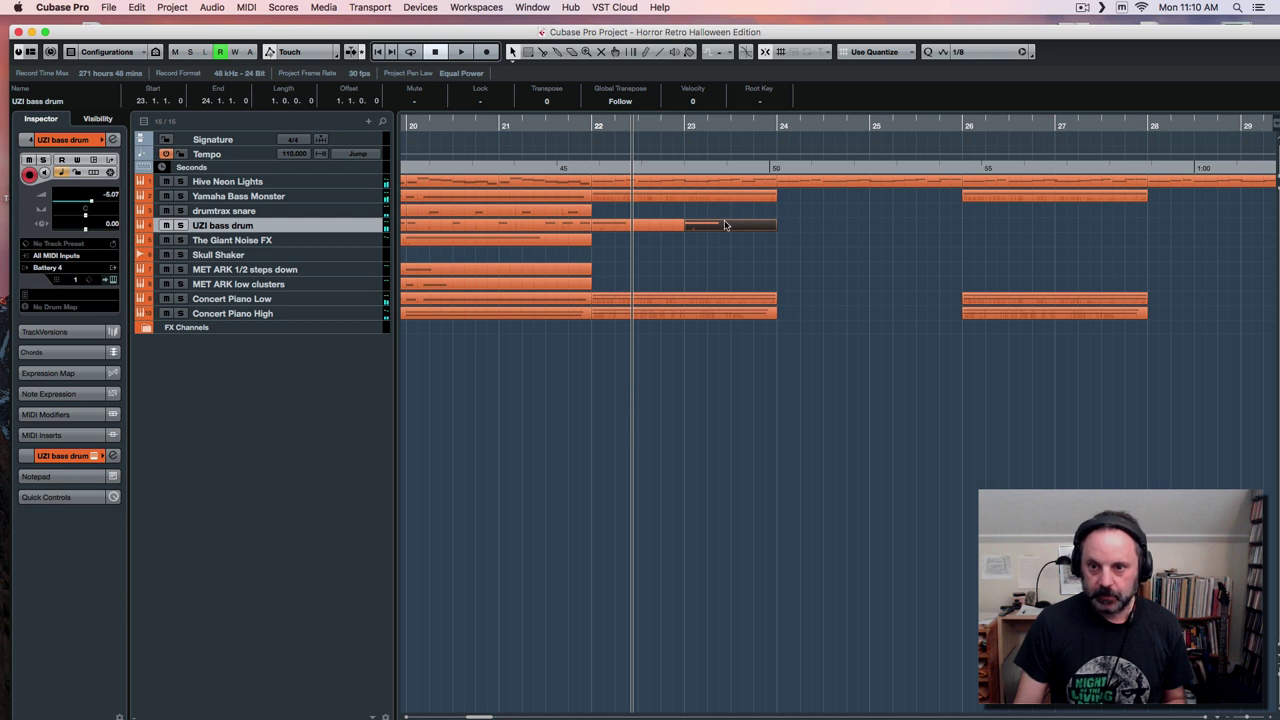
pyautogui.hotkey('ctrl', 'Right')
pyautogui.hotkey('ctrl', 'Right')
pyautogui.hotkey('ctrl', 'Right')
pyautogui.hotkey('ctrl', 'Right')
pyautogui.hotkey('ctrl', 'Right')
pyautogui.hotkey('ctrl', 'Right')
pyautogui.hotkey('ctrl', 'Right')
pyautogui.hotkey('ctrl', 'Right')
pyautogui.hotkey('ctrl', 'Right')
pyautogui.hotkey('ctrl', 'Right')
pyautogui.hotkey('ctrl', 'Right')
pyautogui.hotkey('ctrl', 'Right')
pyautogui.hotkey('ctrl', 'Right')
pyautogui.hotkey('ctrl', 'Right')
pyautogui.hotkey('ctrl', 'Right')
pyautogui.hotkey('ctrl', 'Right')
pyautogui.hotkey('ctrl', 'Right')
pyautogui.hotkey('ctrl', 'Right')
pyautogui.hotkey('ctrl', 'Right')
pyautogui.hotkey('ctrl', 'Right')
pyautogui.hotkey('ctrl', 'Right')
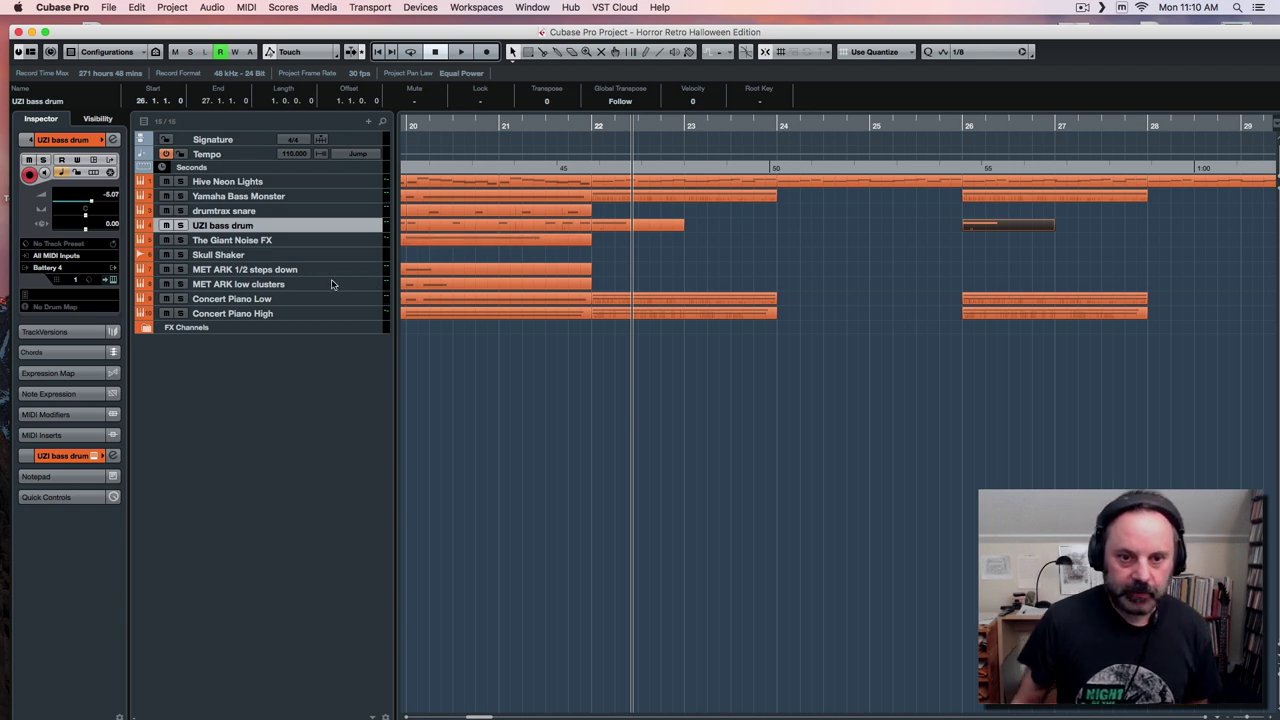
# Select The Giant Noise FX track and play the arrangement from just before bar 21 to past the middle of bar 22.
pyautogui.click(336, 241)
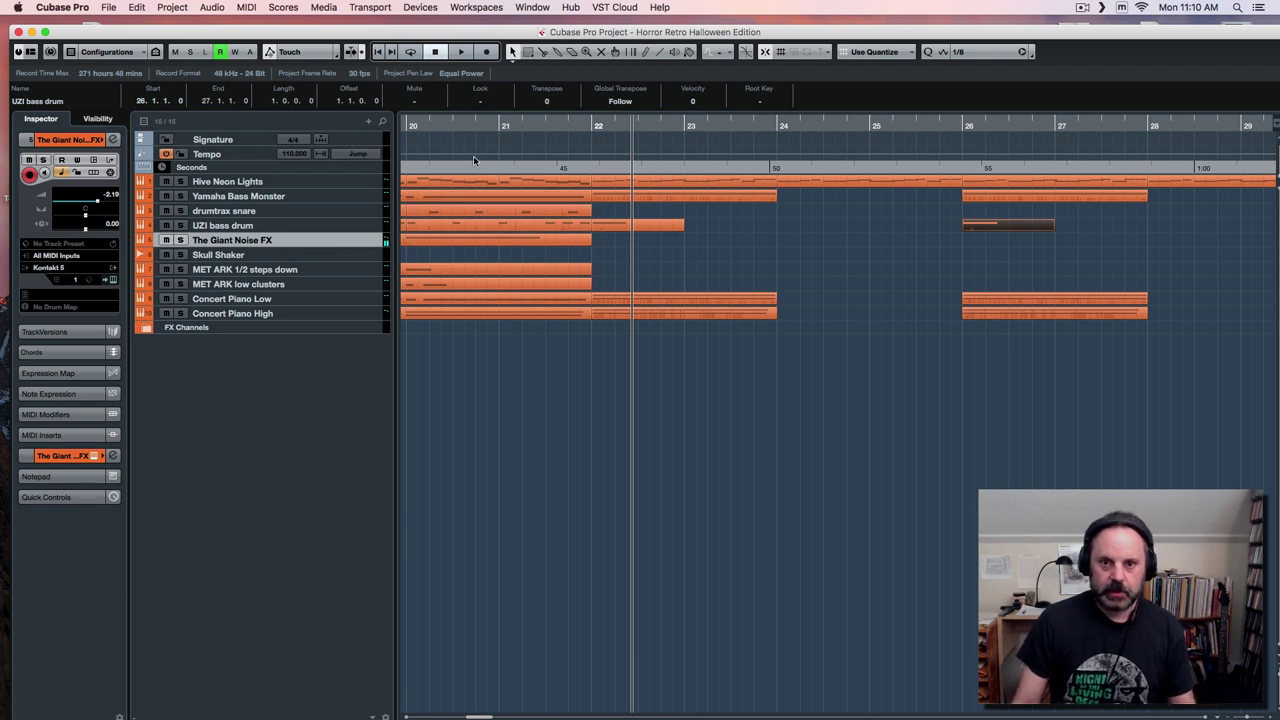
pyautogui.click(545, 125)
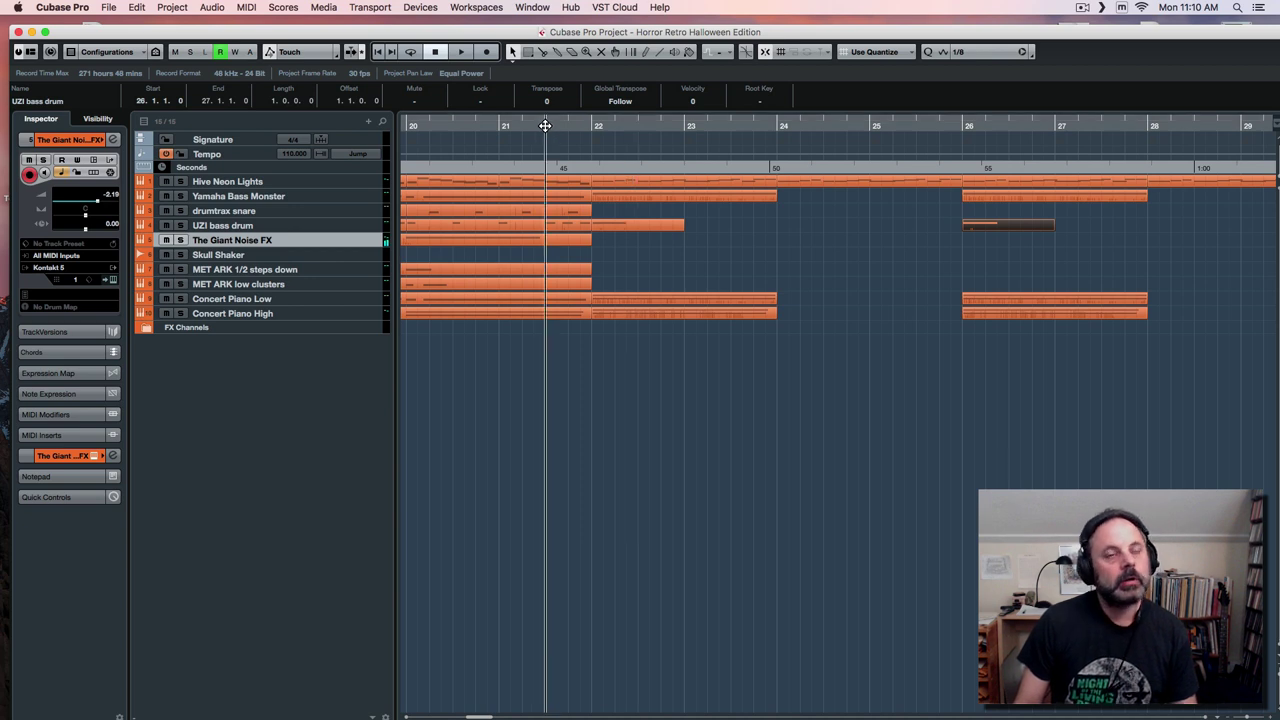
pyautogui.click(475, 128)
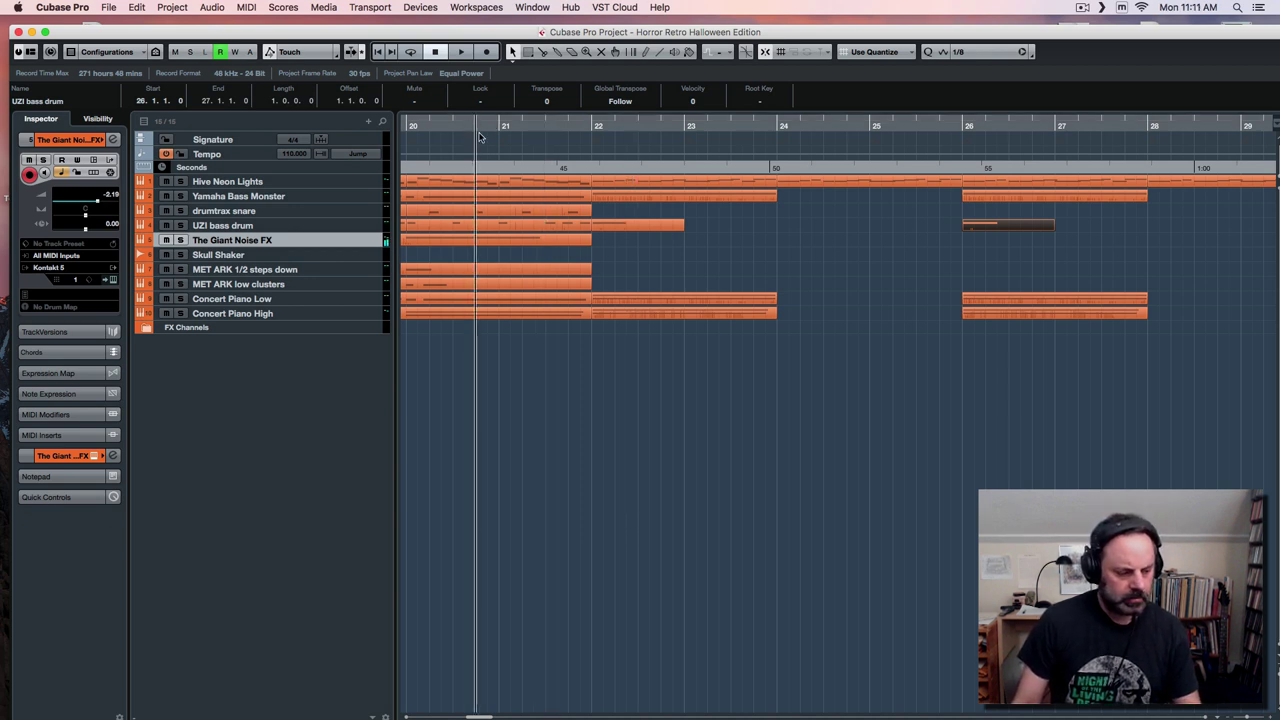
pyautogui.press('space')
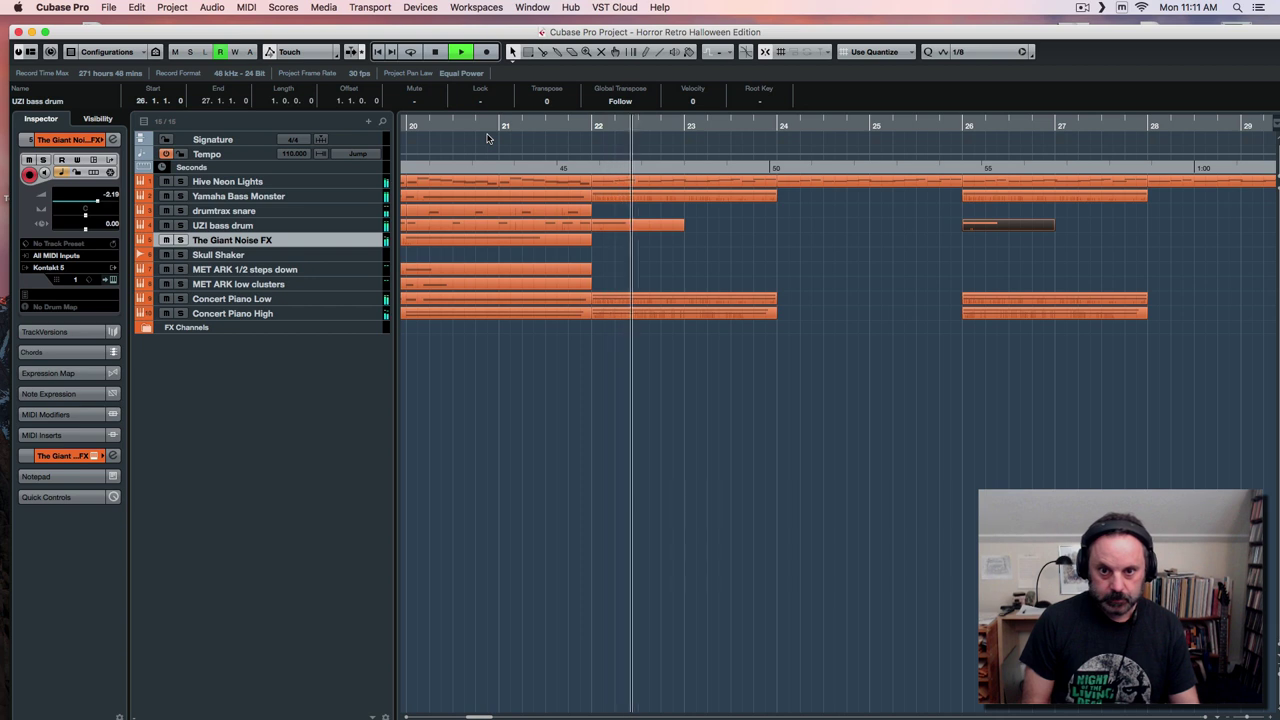
pyautogui.press('space')
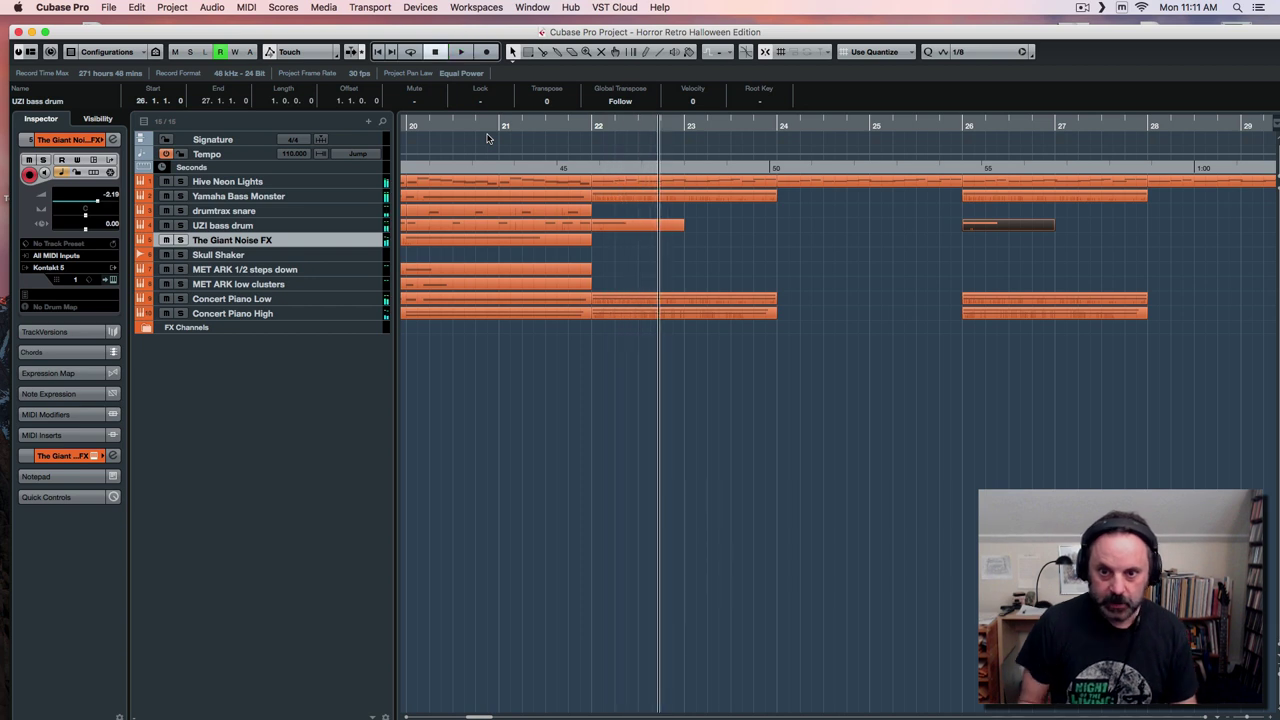
# Delete the upper A0 note from the Concert Piano Low part at bar 22 and close its editor.
pyautogui.click(576, 344)
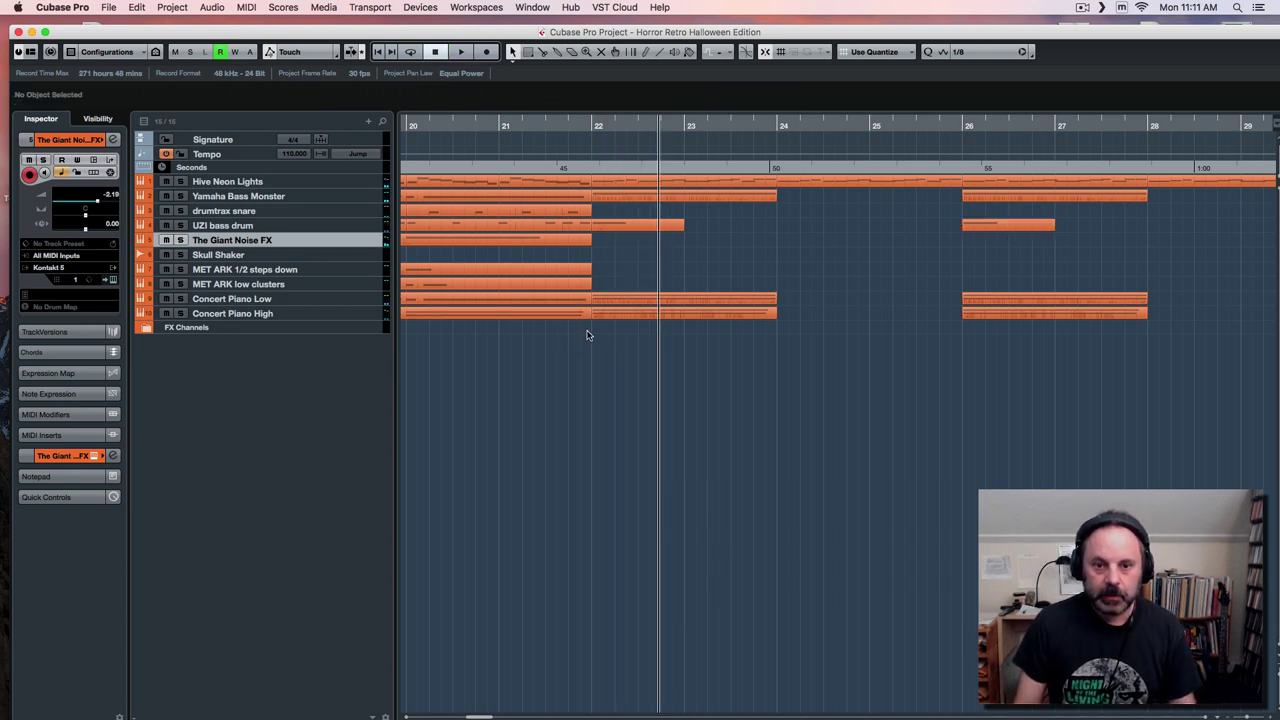
pyautogui.doubleClick(620, 300)
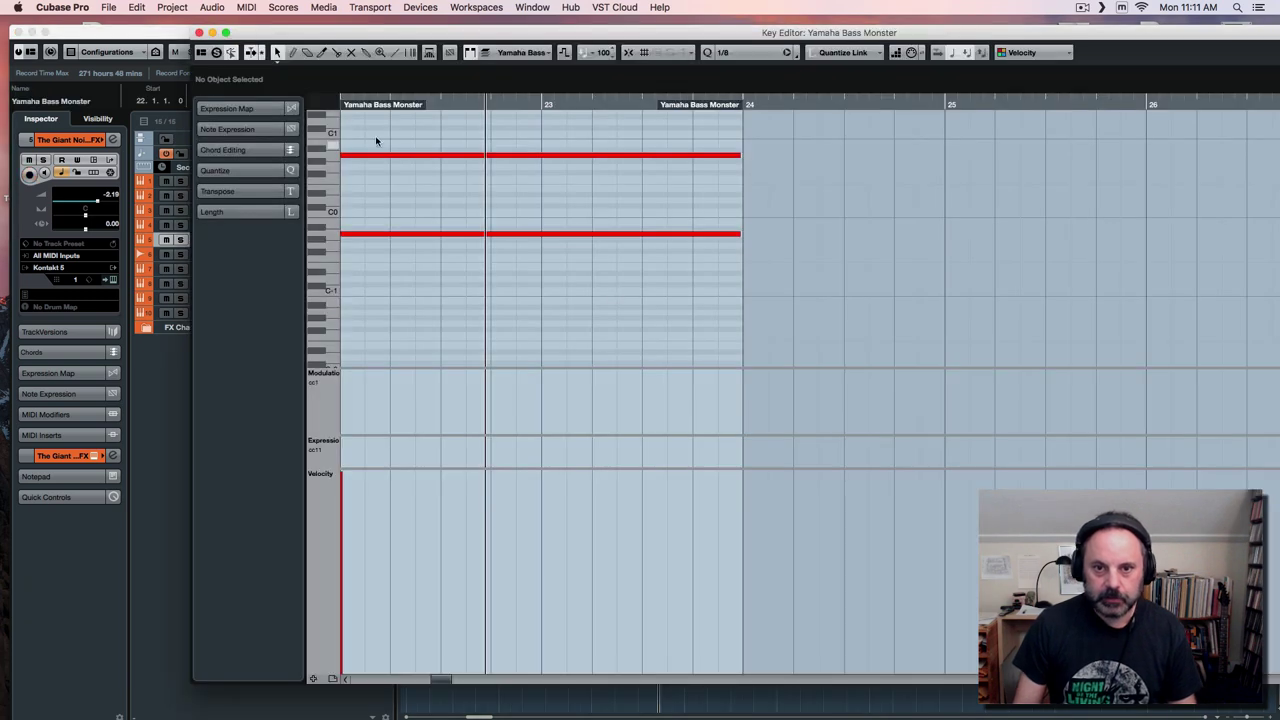
pyautogui.moveTo(377, 141); pyautogui.dragTo(423, 183)
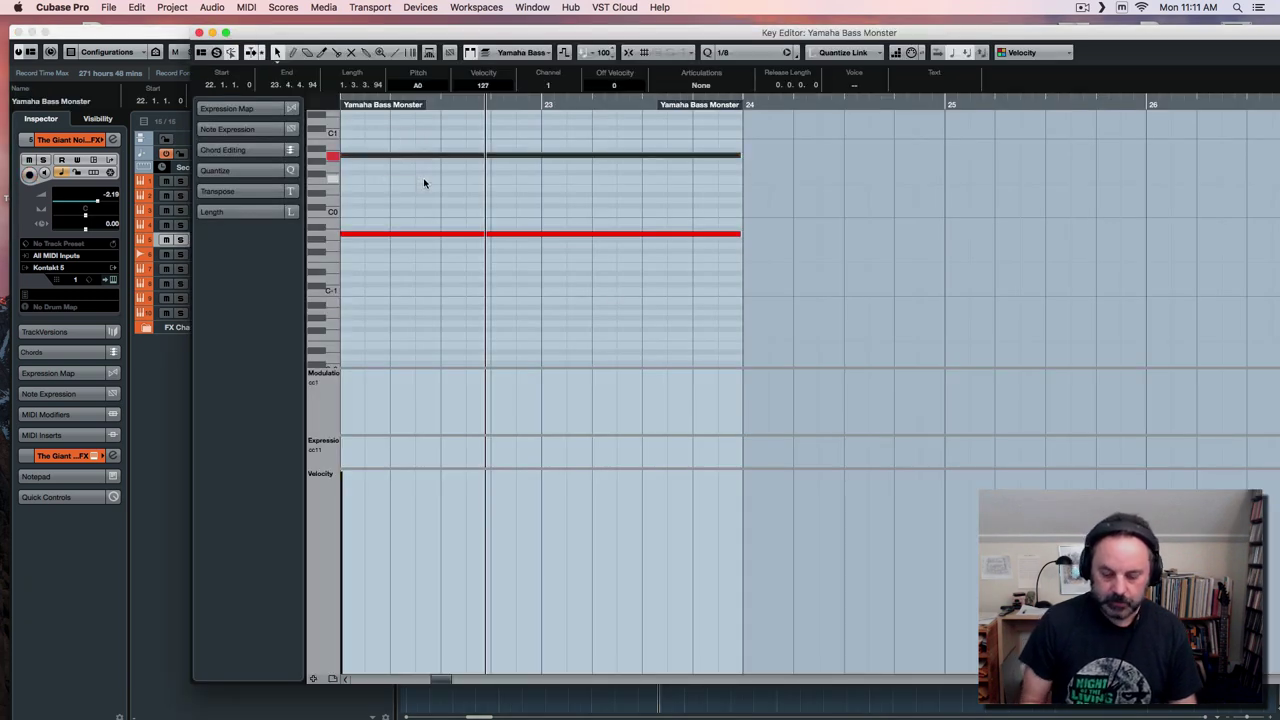
pyautogui.press('Delete')
pyautogui.click(199, 33)
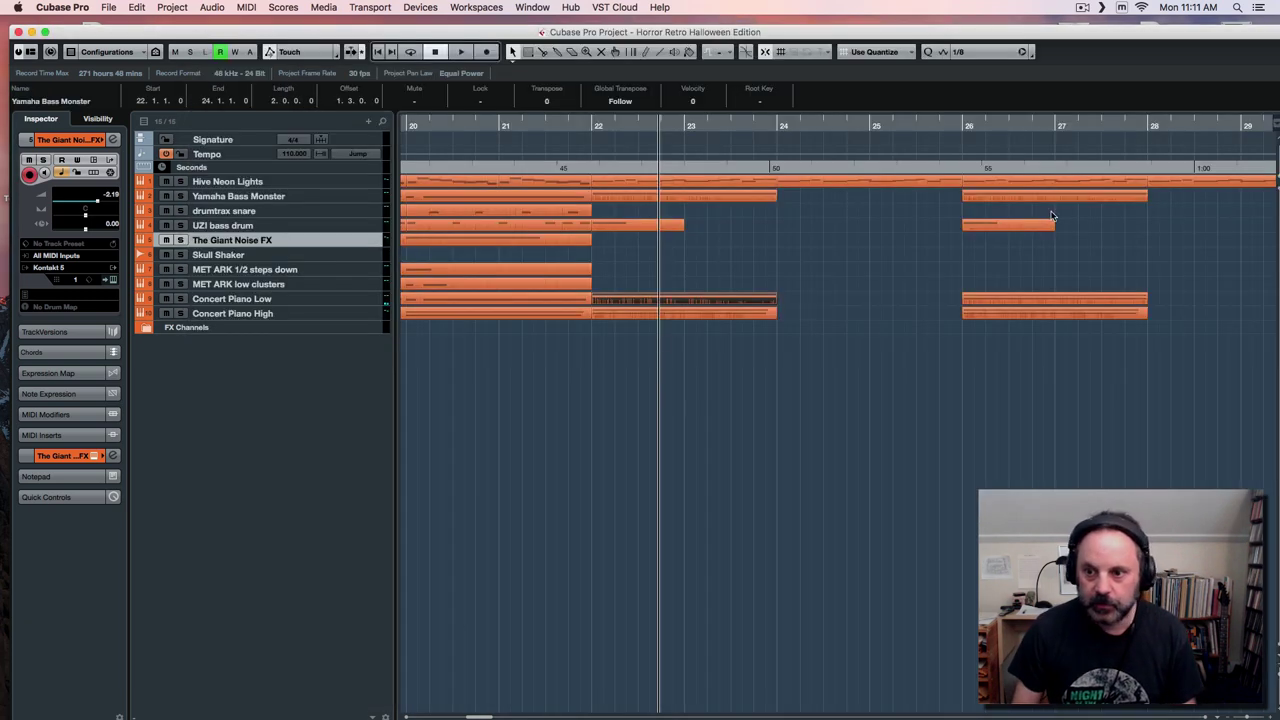
# Delete the upper sustained note from the Concert Piano Low part at bar 26 and close its editor.
pyautogui.doubleClick(1053, 293)
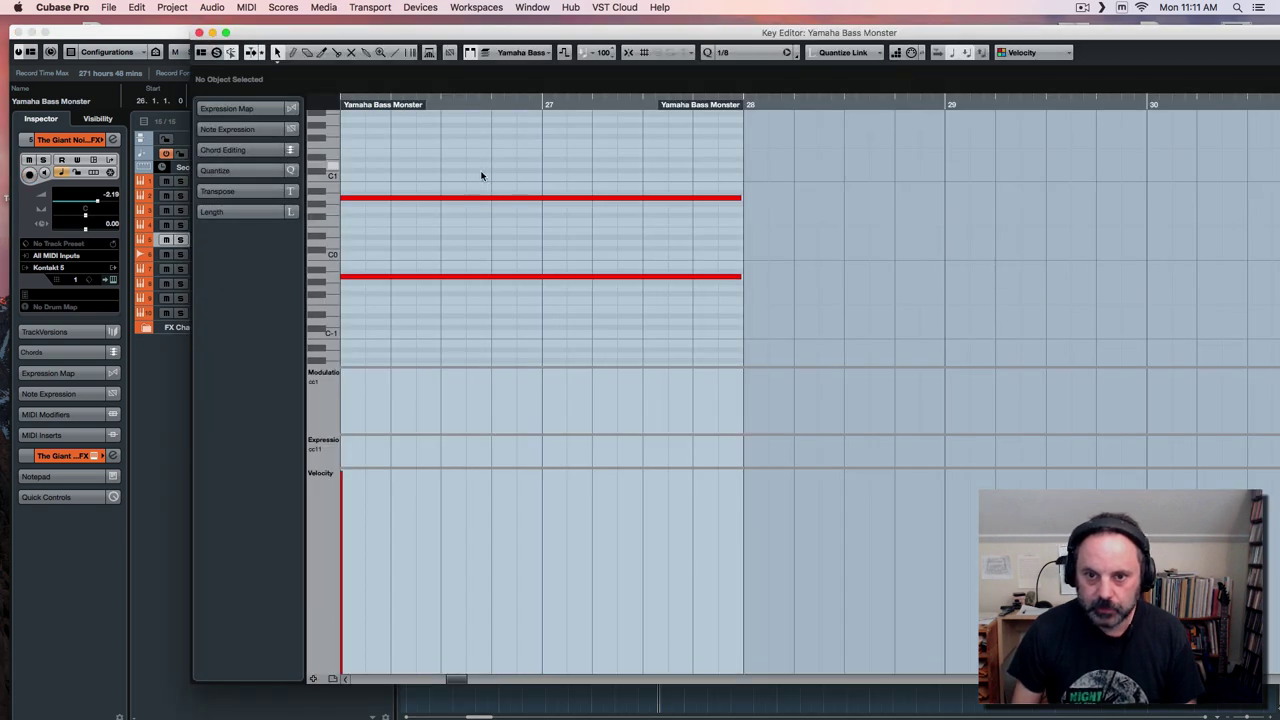
pyautogui.moveTo(480, 177); pyautogui.dragTo(529, 219)
pyautogui.press('Delete')
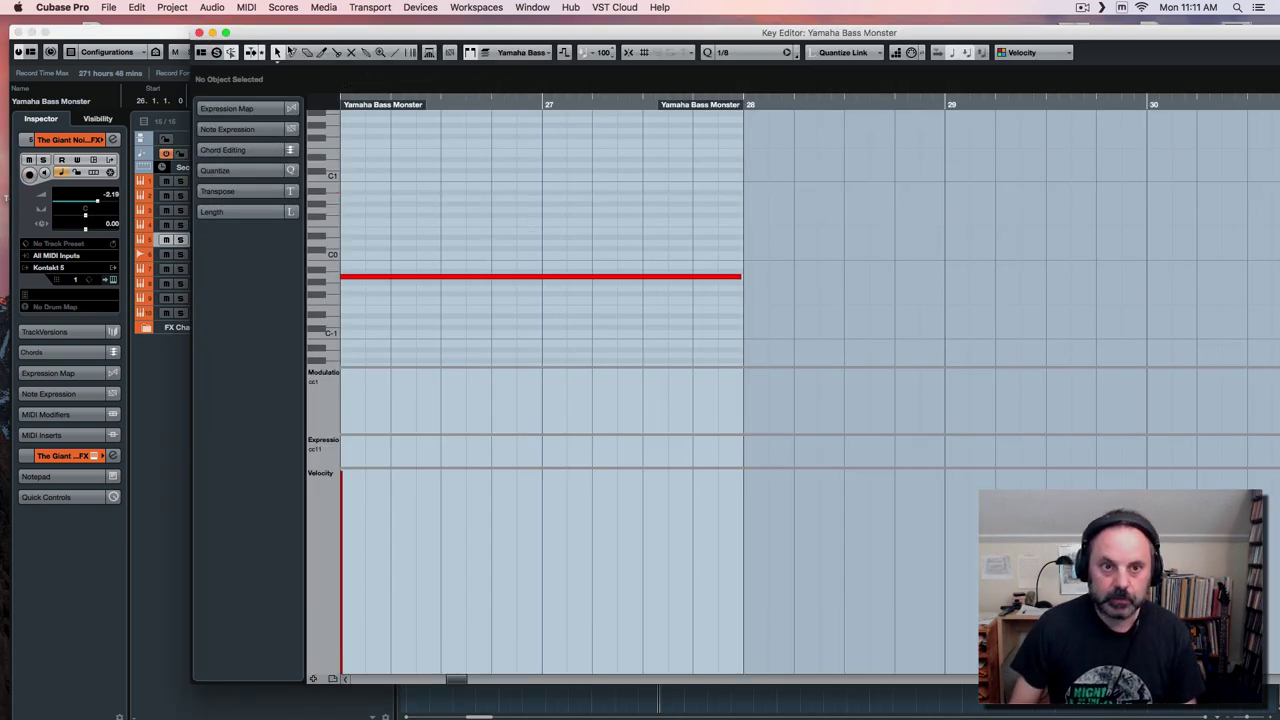
pyautogui.click(199, 33)
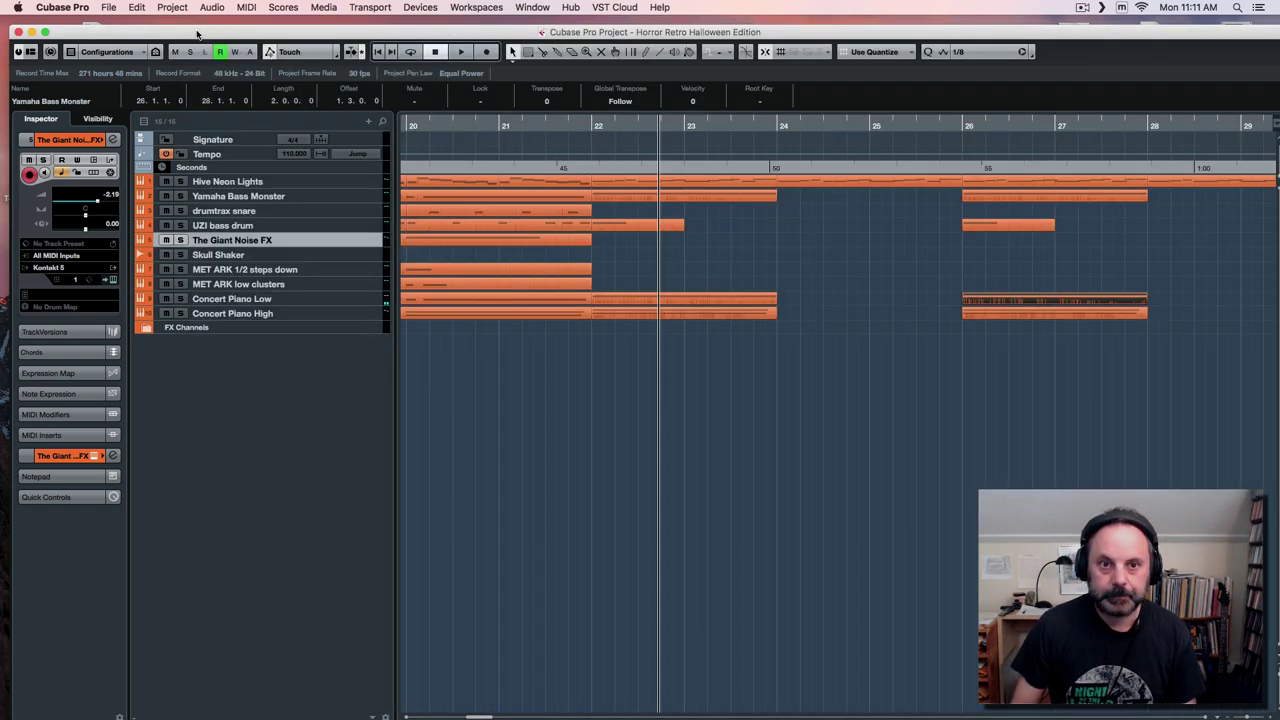
# Record a noise effect on The Giant Noise FX track, starting just before bar 21 and stopping in bar 24.
pyautogui.click(485, 123)
pyautogui.press('KP_Multiply')
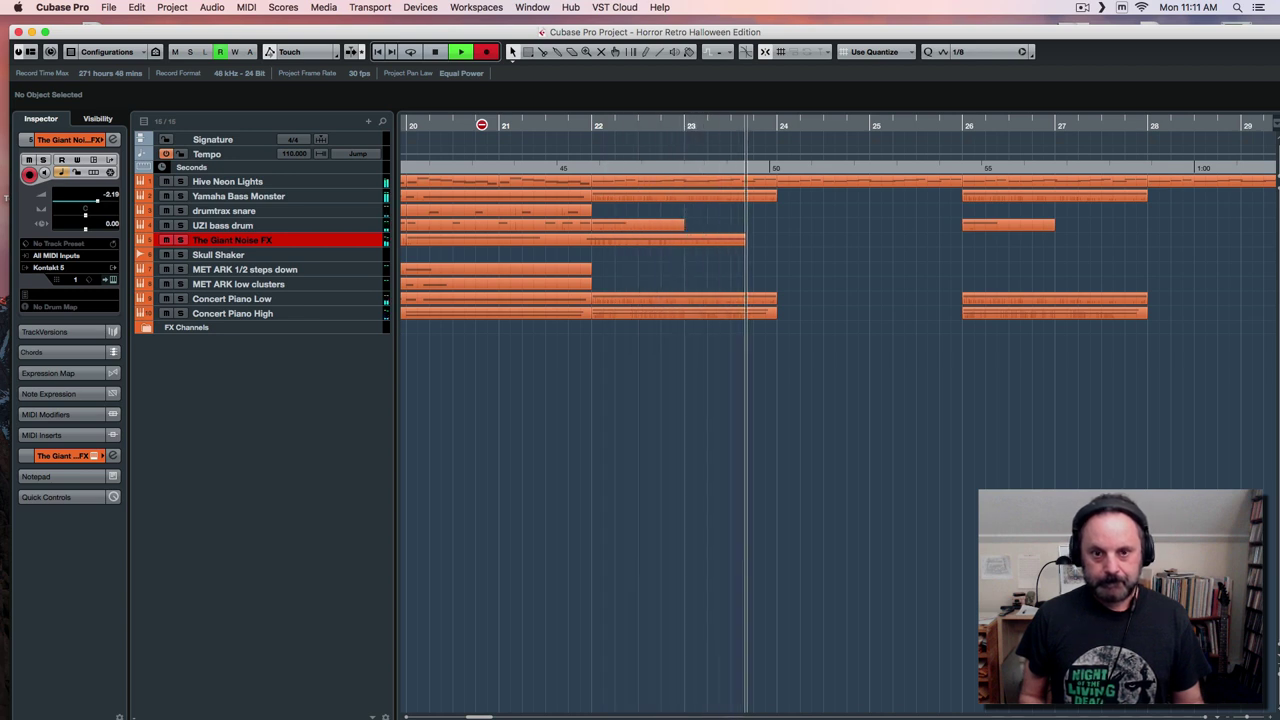
pyautogui.press('space')
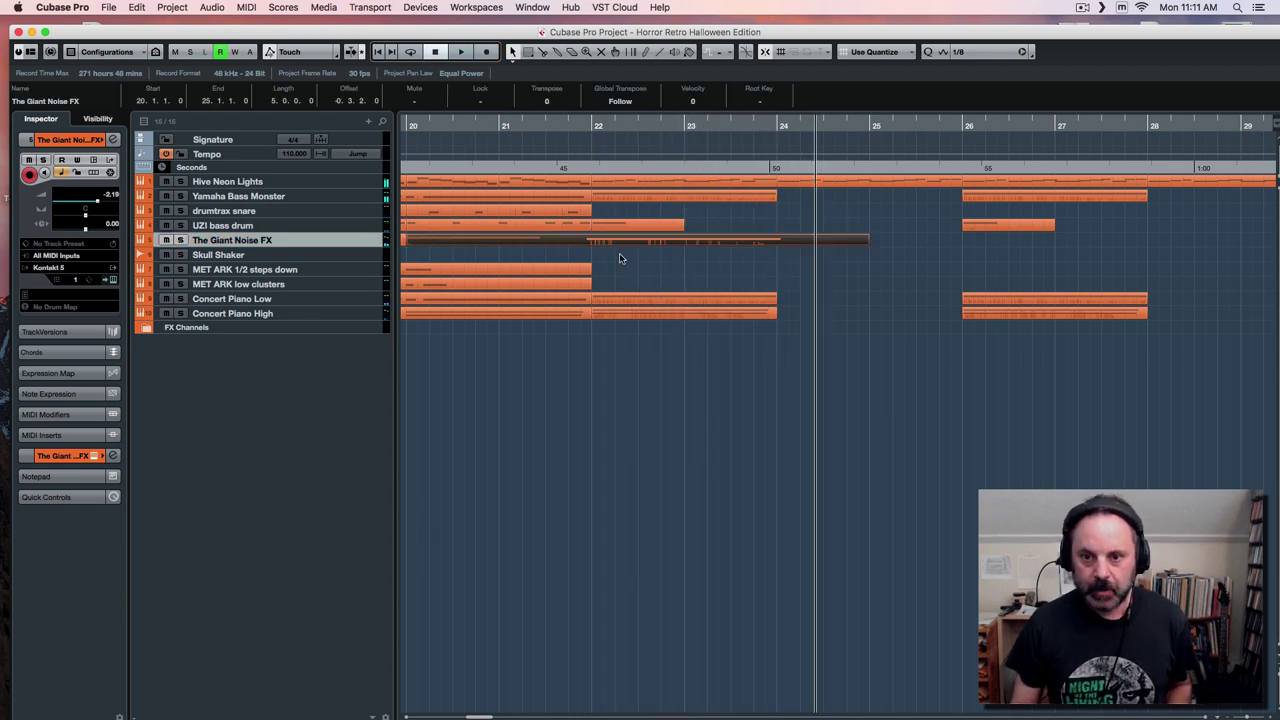
# Align the start of the recorded G1 noise note to bar 22 and place a copy of the part at bar 26.
pyautogui.doubleClick(621, 243)
pyautogui.click(735, 241)
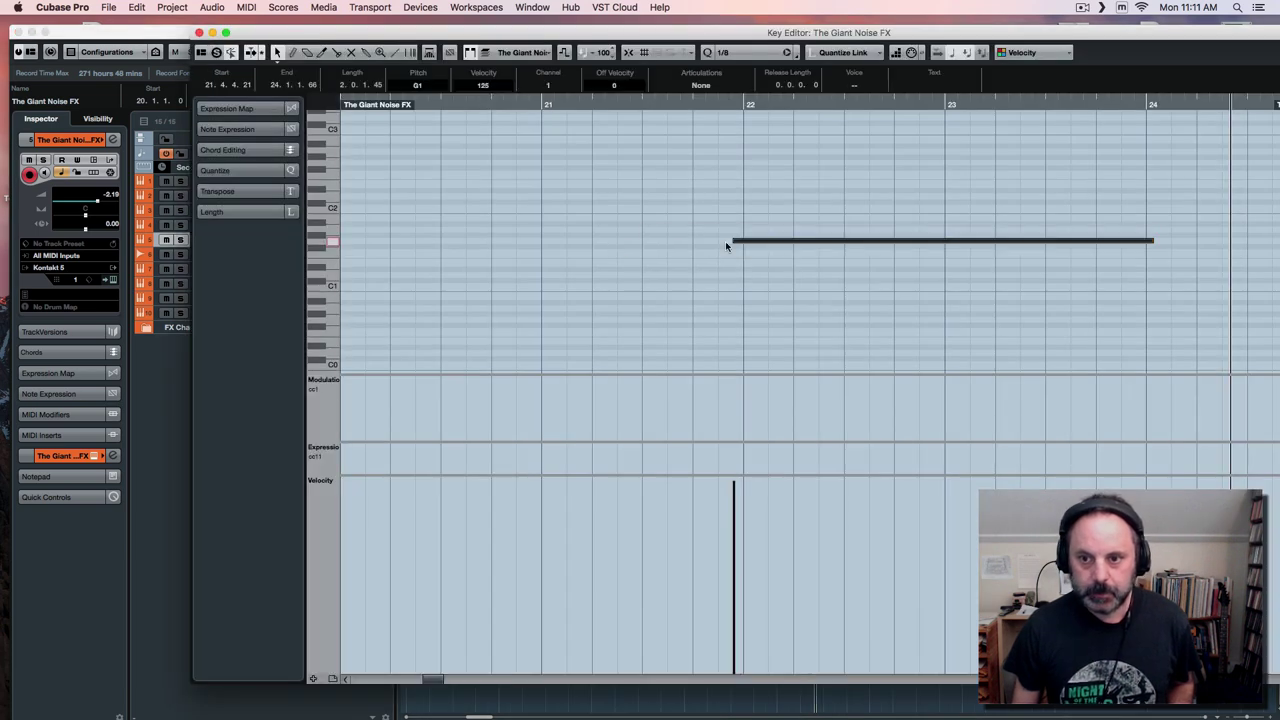
pyautogui.moveTo(734, 241); pyautogui.dragTo(744, 243)
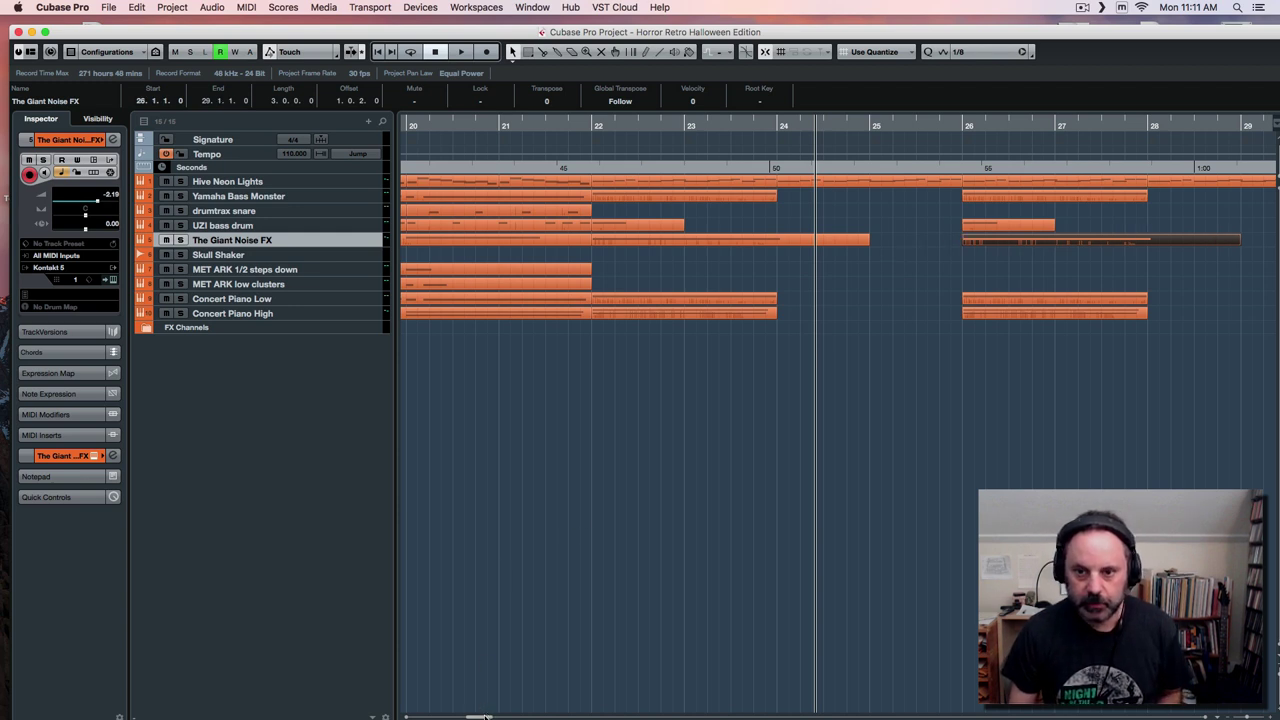
# Play the arrangement from just before bar 18 through to bar 30 to review the new parts.
pyautogui.hscroll(-5, 483, 716)
pyautogui.click(503, 124)
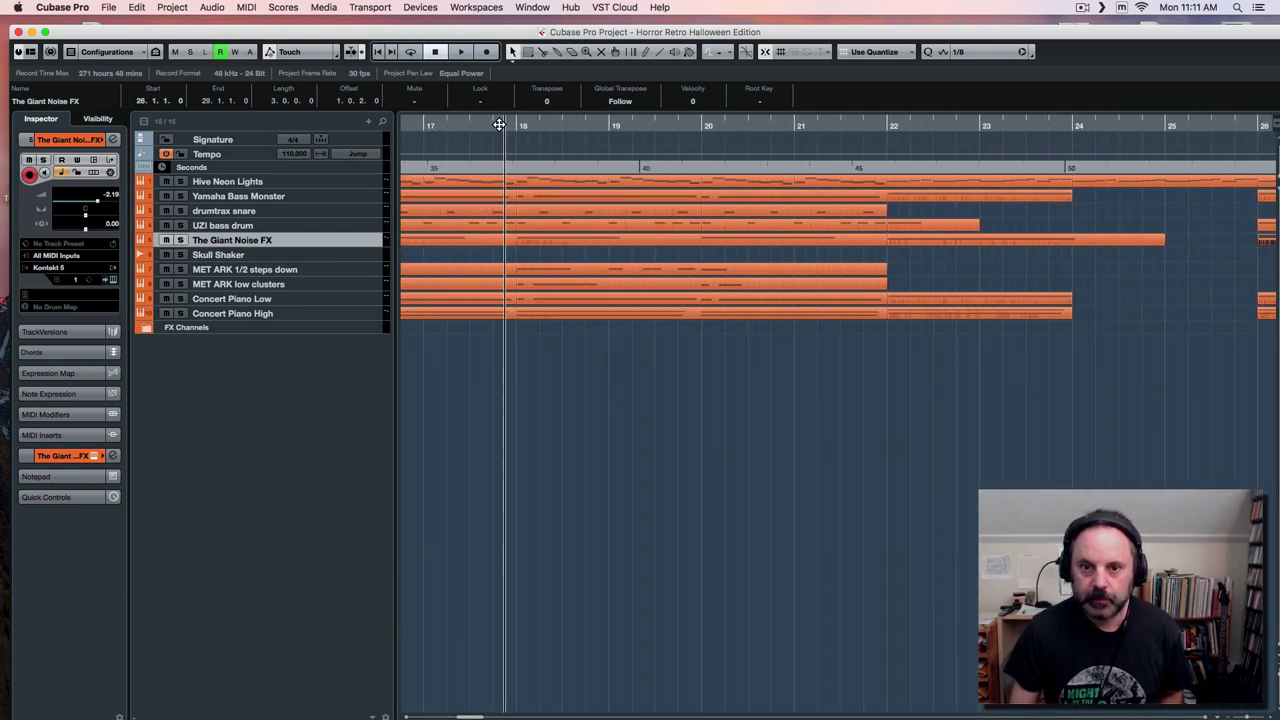
pyautogui.press('space')
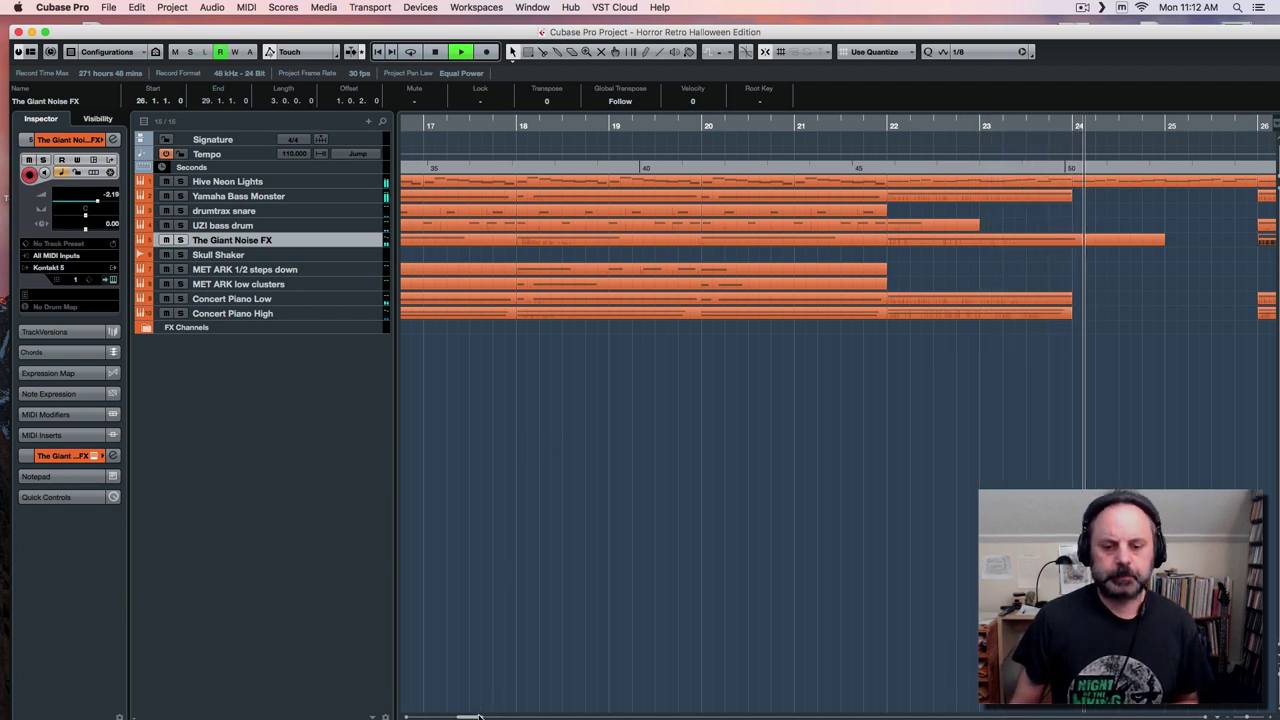
pyautogui.moveTo(479, 716); pyautogui.dragTo(490, 716)
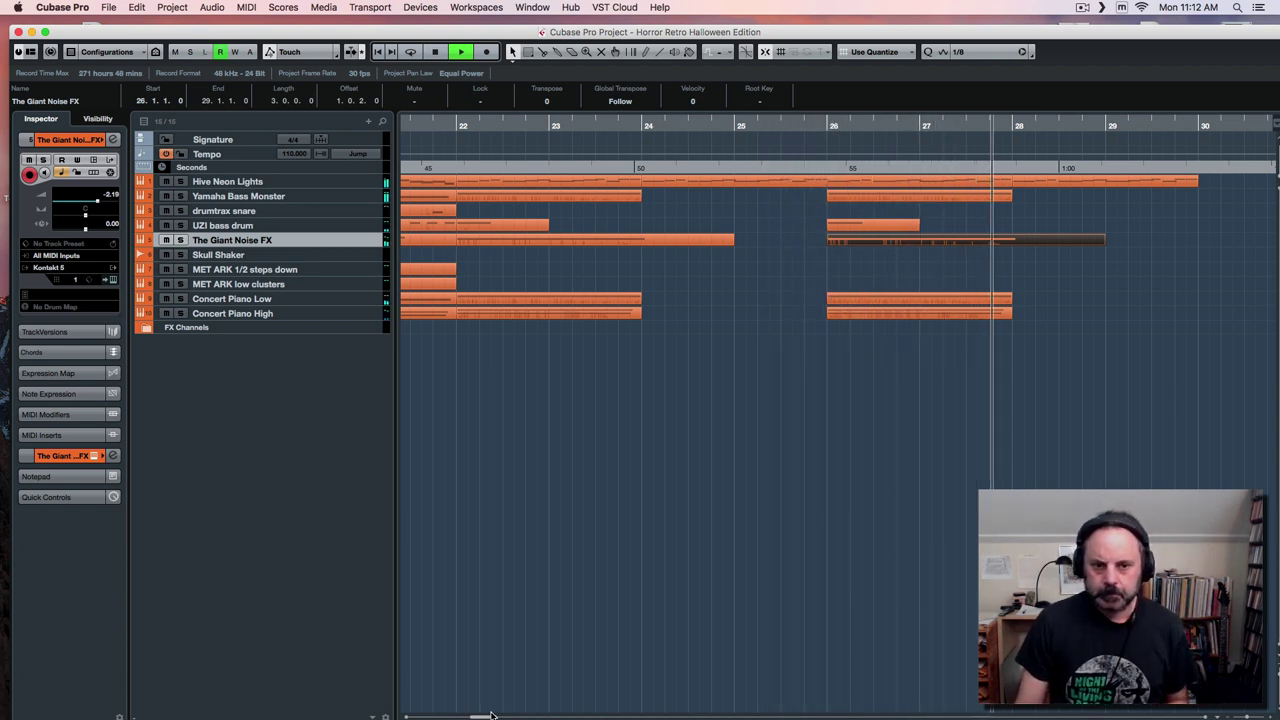
pyautogui.moveTo(490, 716); pyautogui.dragTo(508, 717)
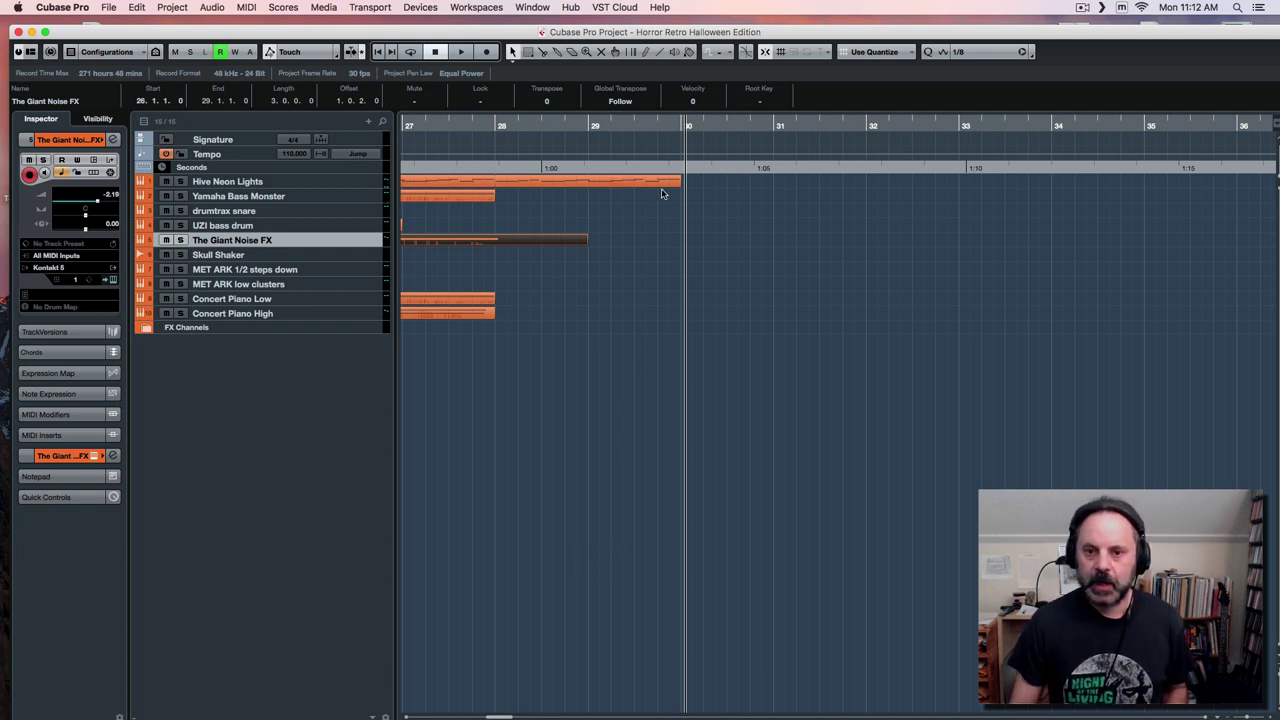
# Duplicate the two-bar Hive Neon Lights part at bar 28 three times, extending the track to bar 36.
pyautogui.click(712, 186)
pyautogui.click(550, 184)
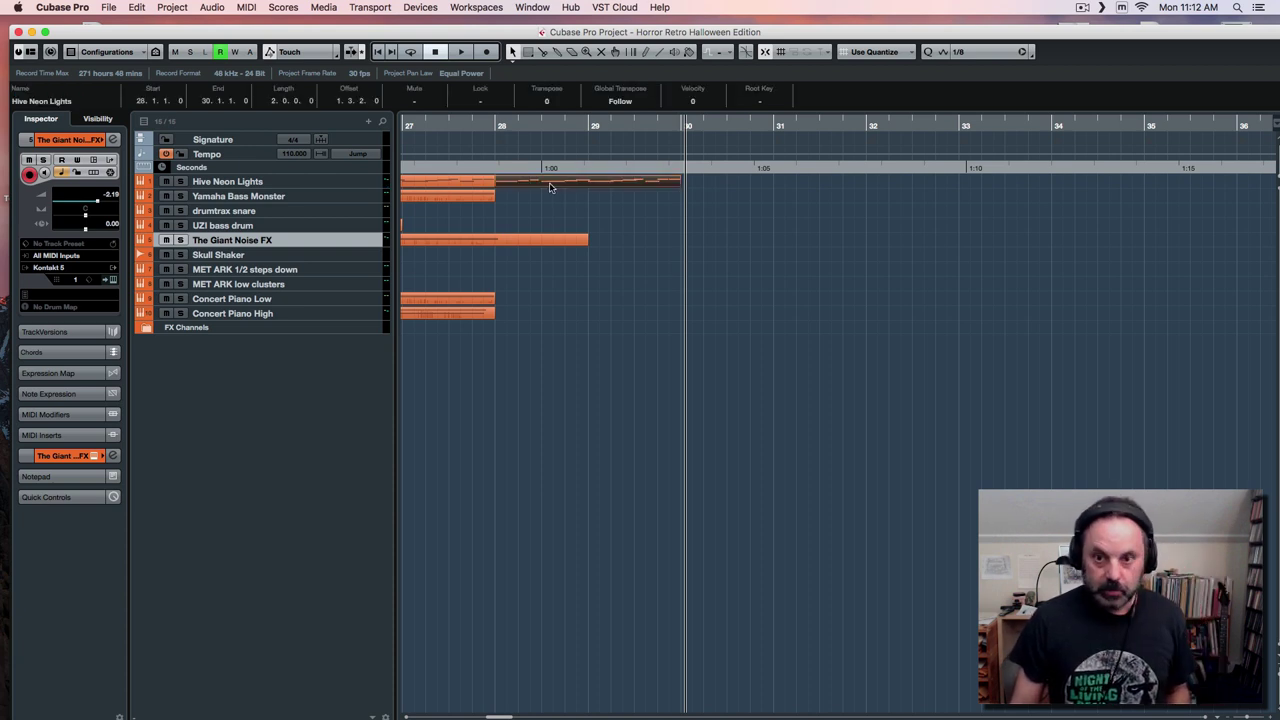
pyautogui.press('super+d')
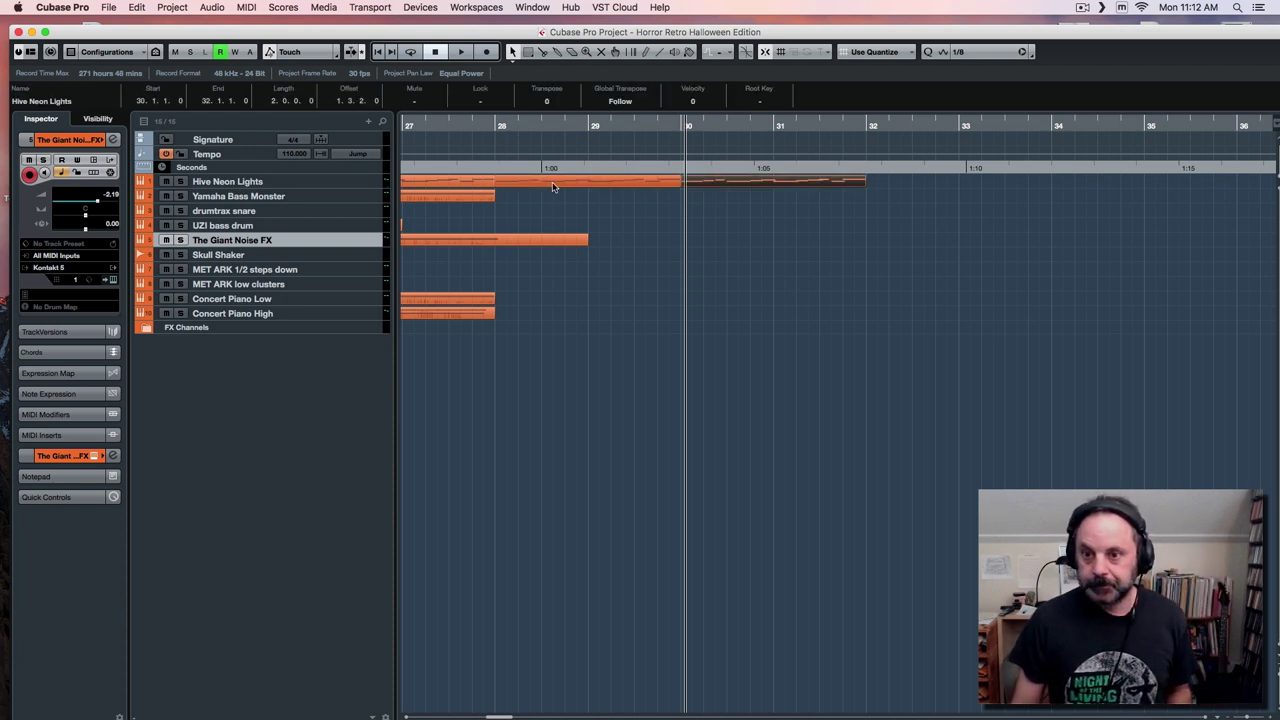
pyautogui.press('super+d')
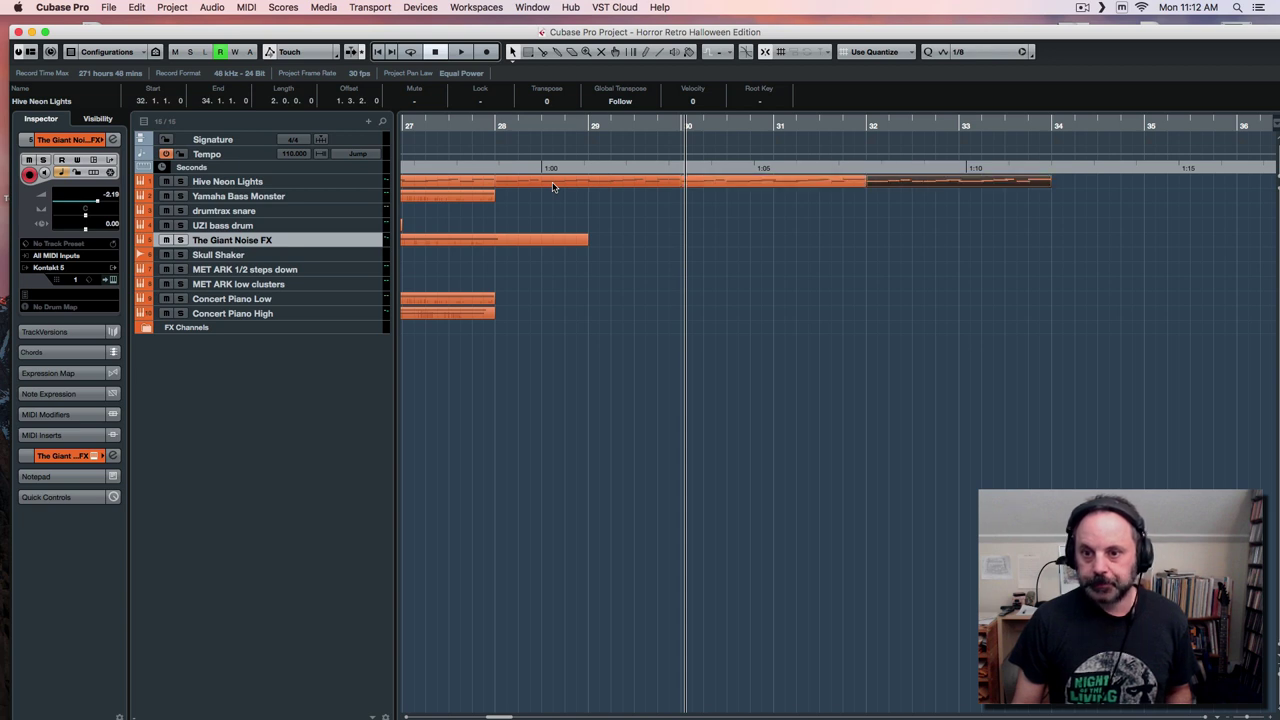
pyautogui.press('super+d')
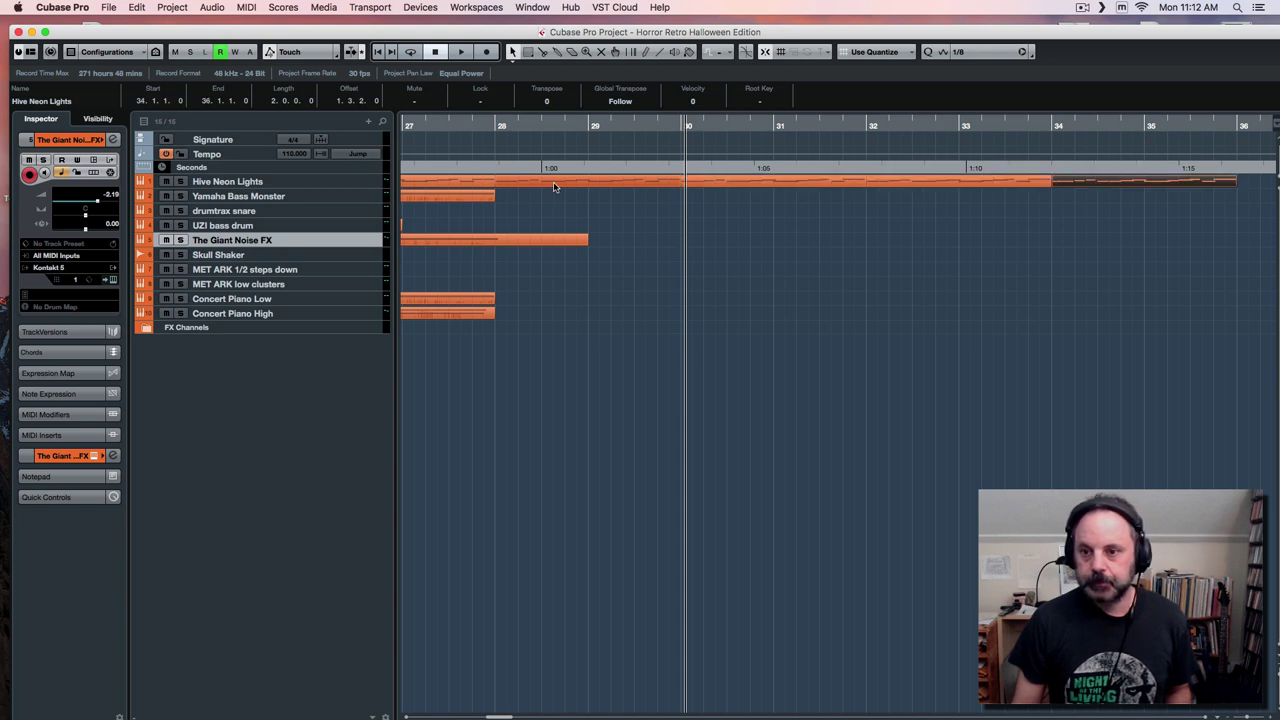
# Select the Yamaha Bass Monster track and play the arrangement from the middle of bar 27 to bar 36.
pyautogui.click(539, 121)
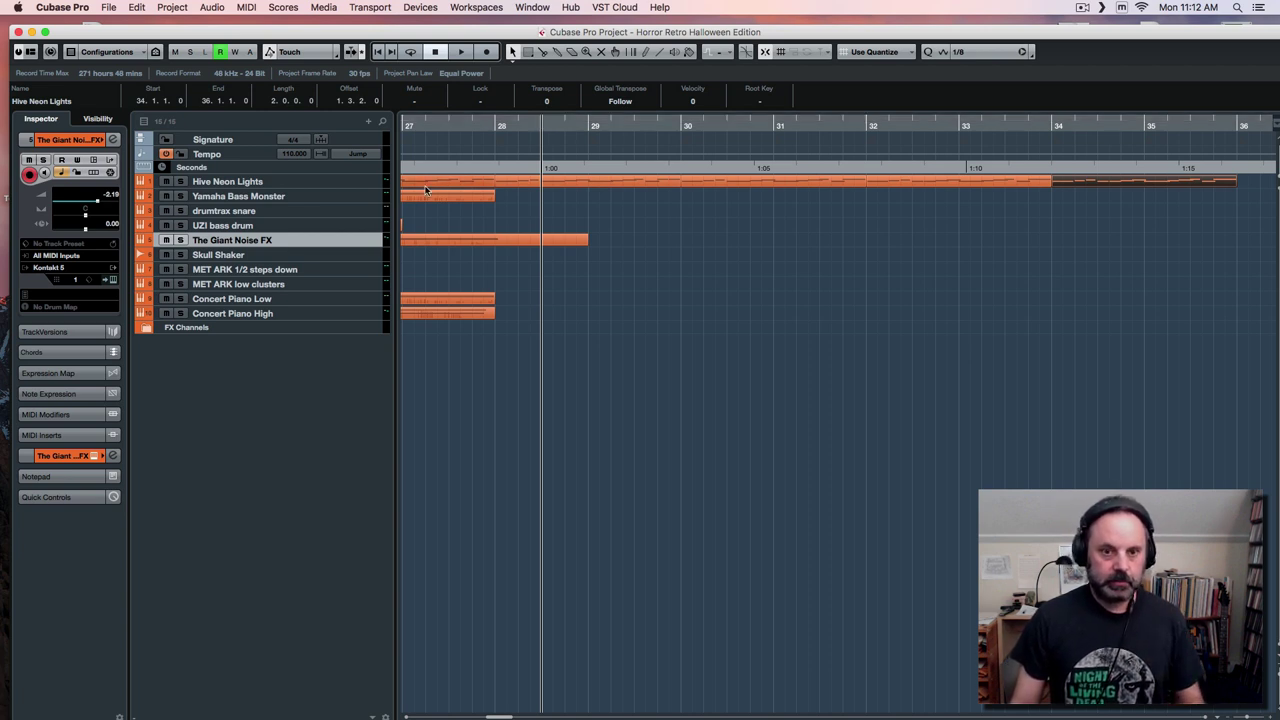
pyautogui.click(342, 198)
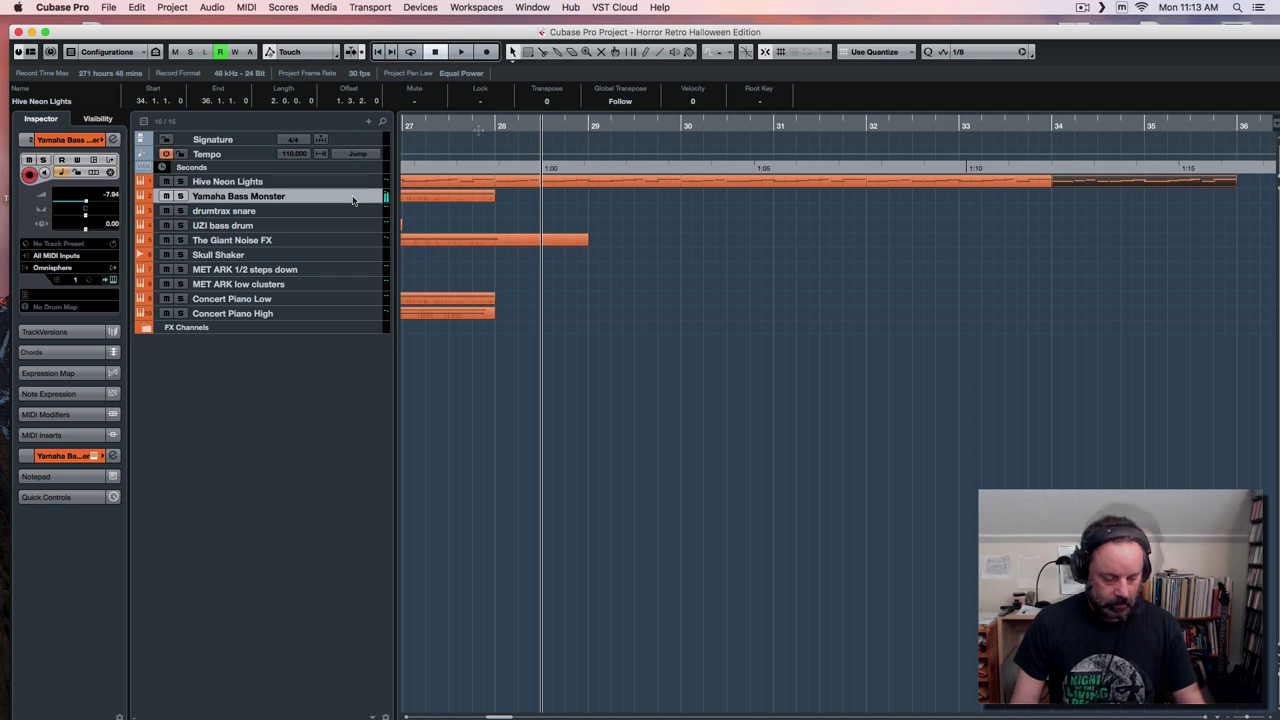
pyautogui.click(438, 127)
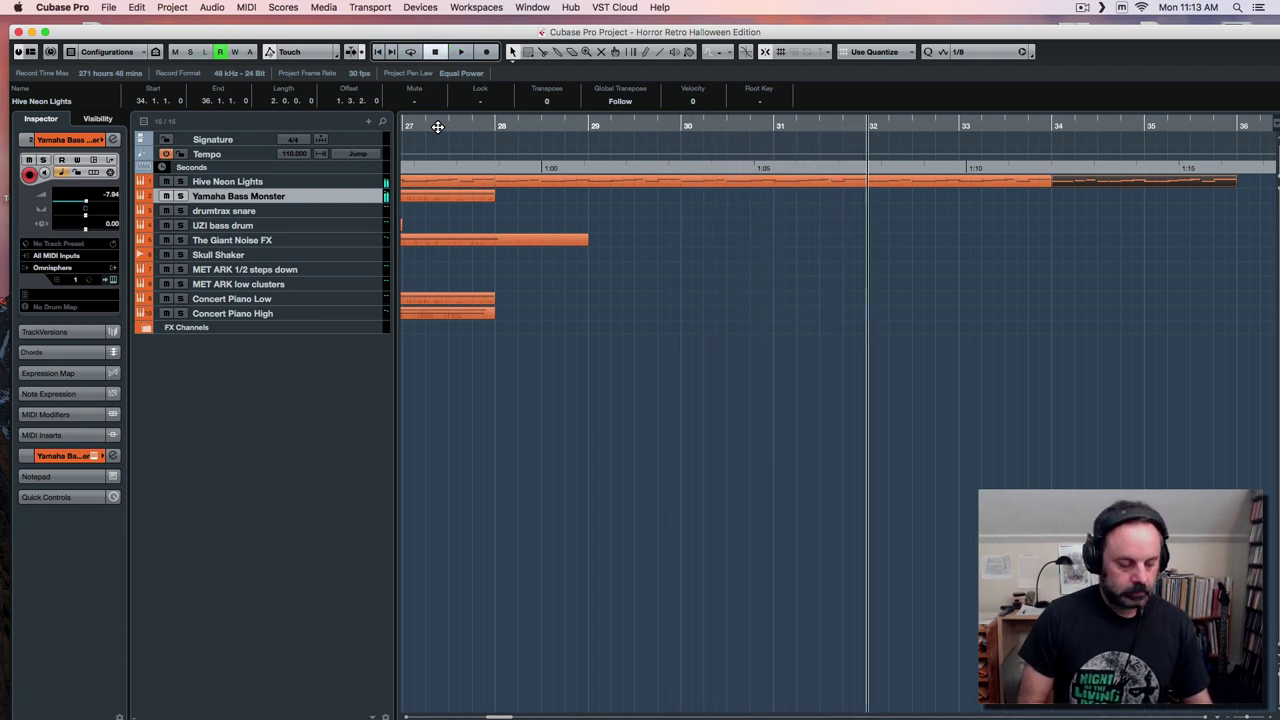
pyautogui.click(447, 124)
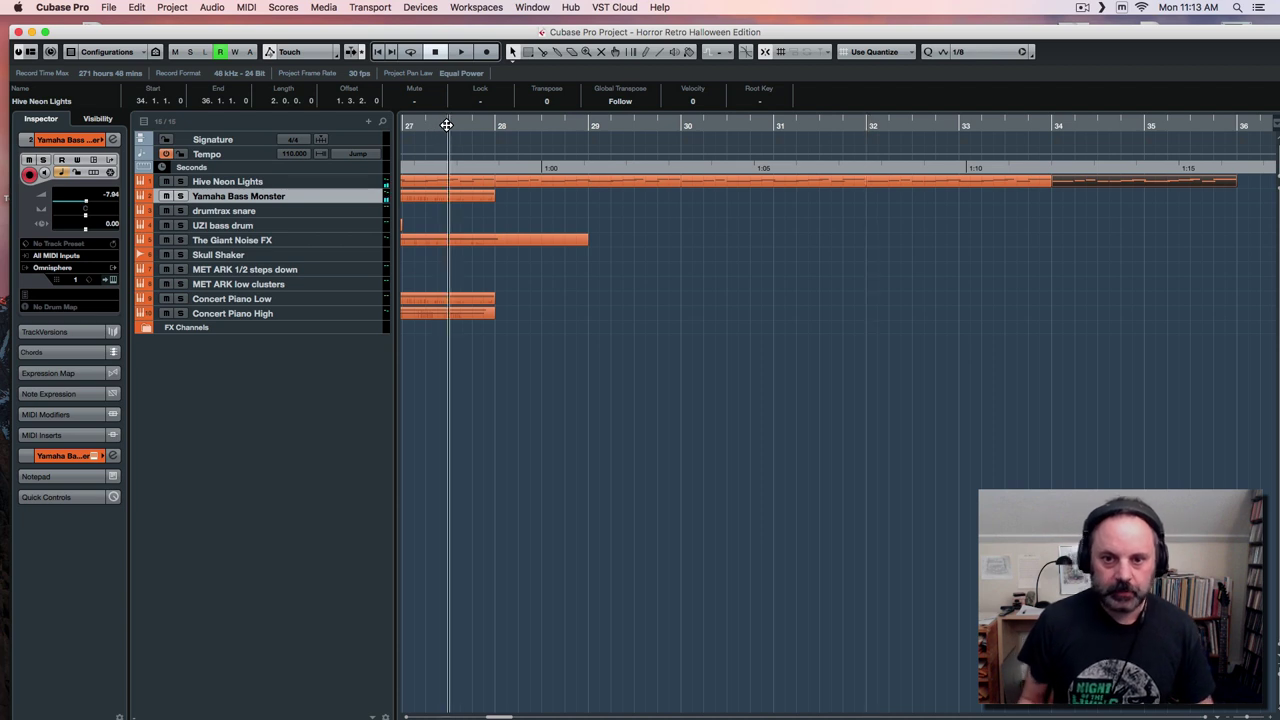
pyautogui.press('space')
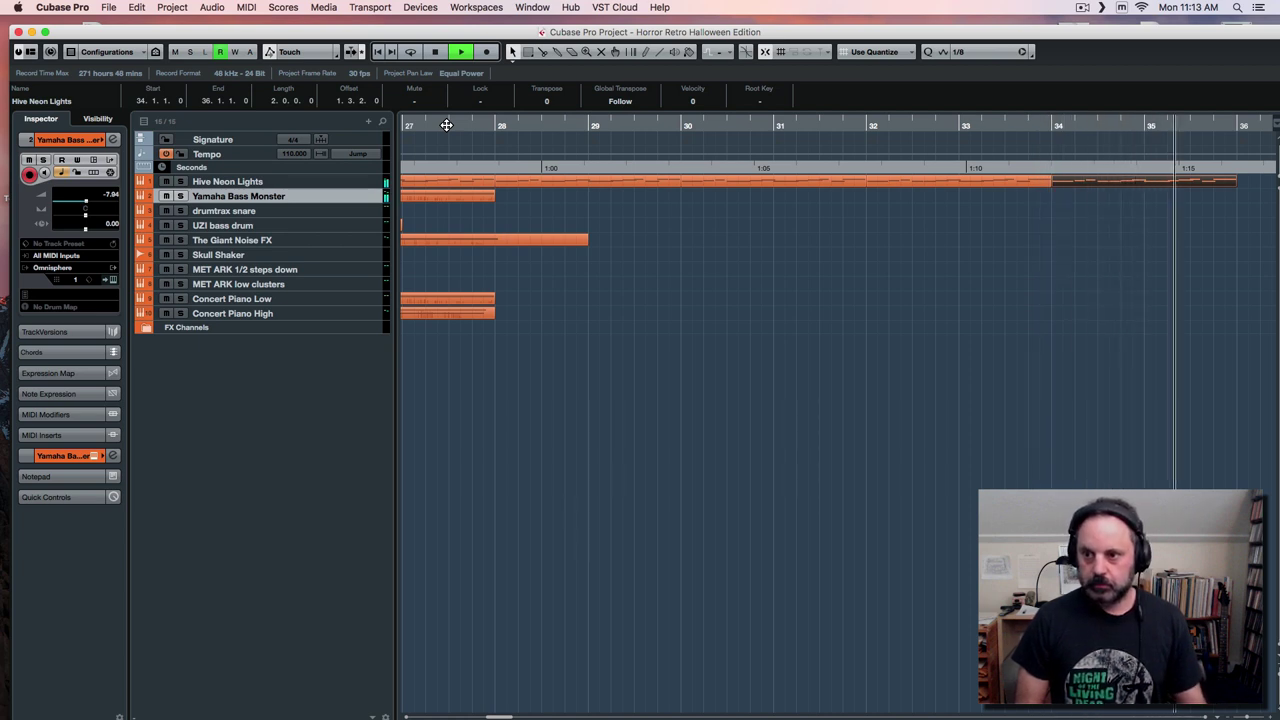
pyautogui.press('space')
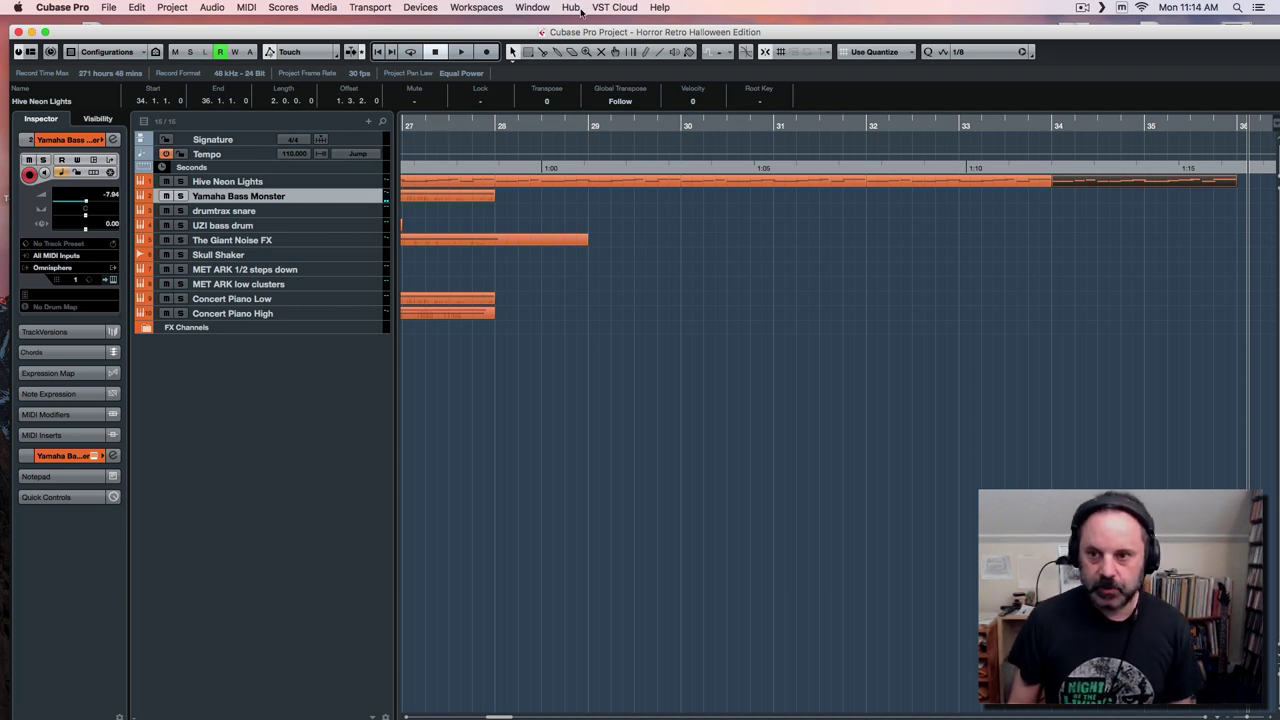
# Record sustained bass notes over bars 28 to 36 on the Yamaha Bass Monster track, starting the recording just before bar 26.
pyautogui.click(449, 125)
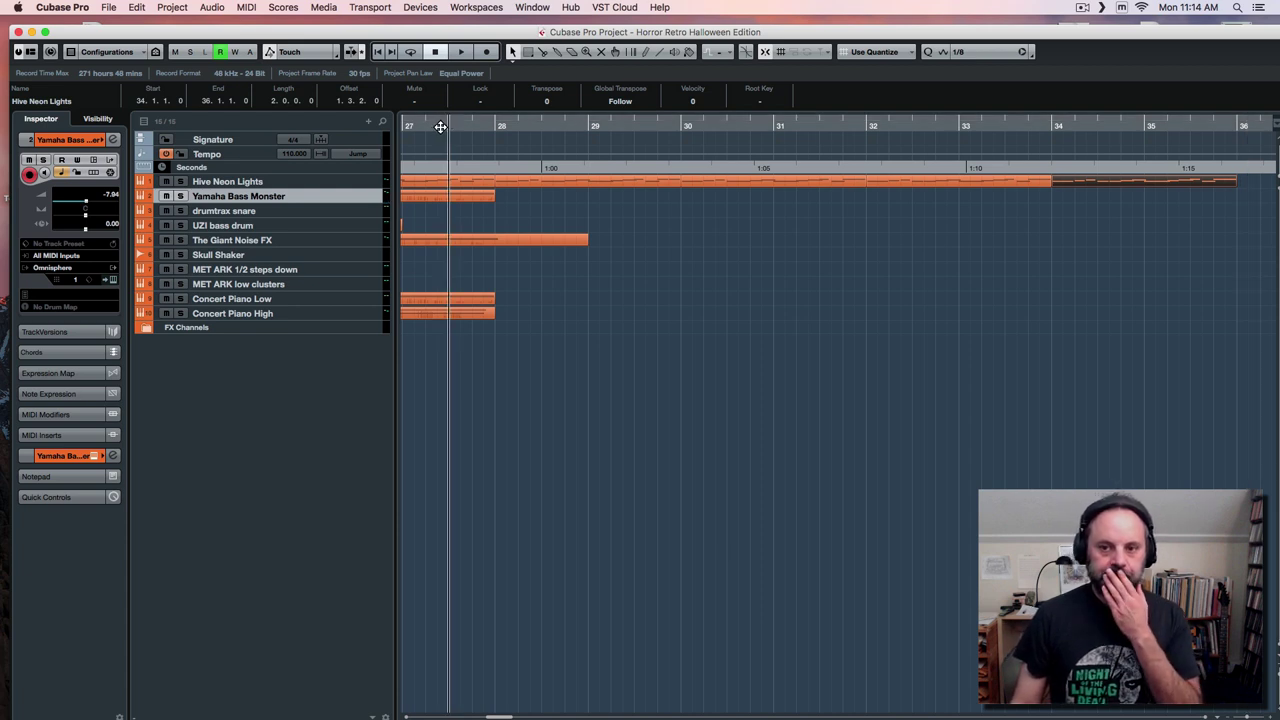
pyautogui.click(427, 125)
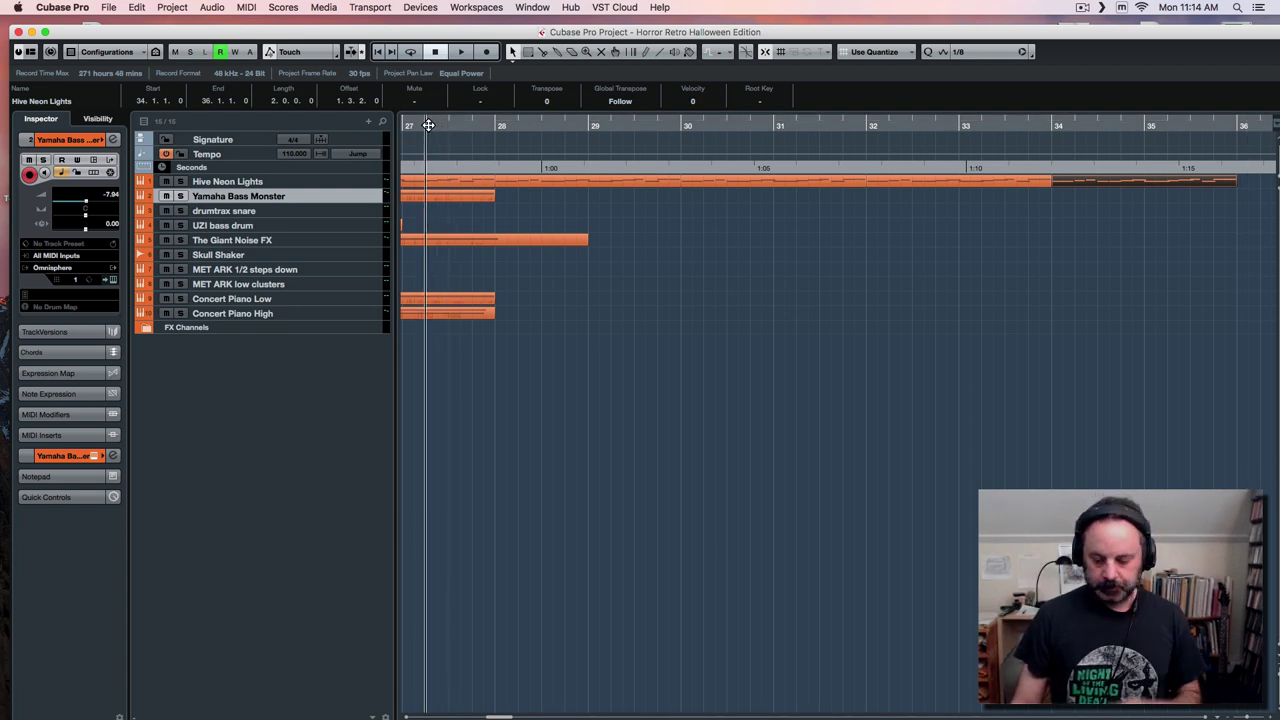
pyautogui.hscroll(-3, 490, 712)
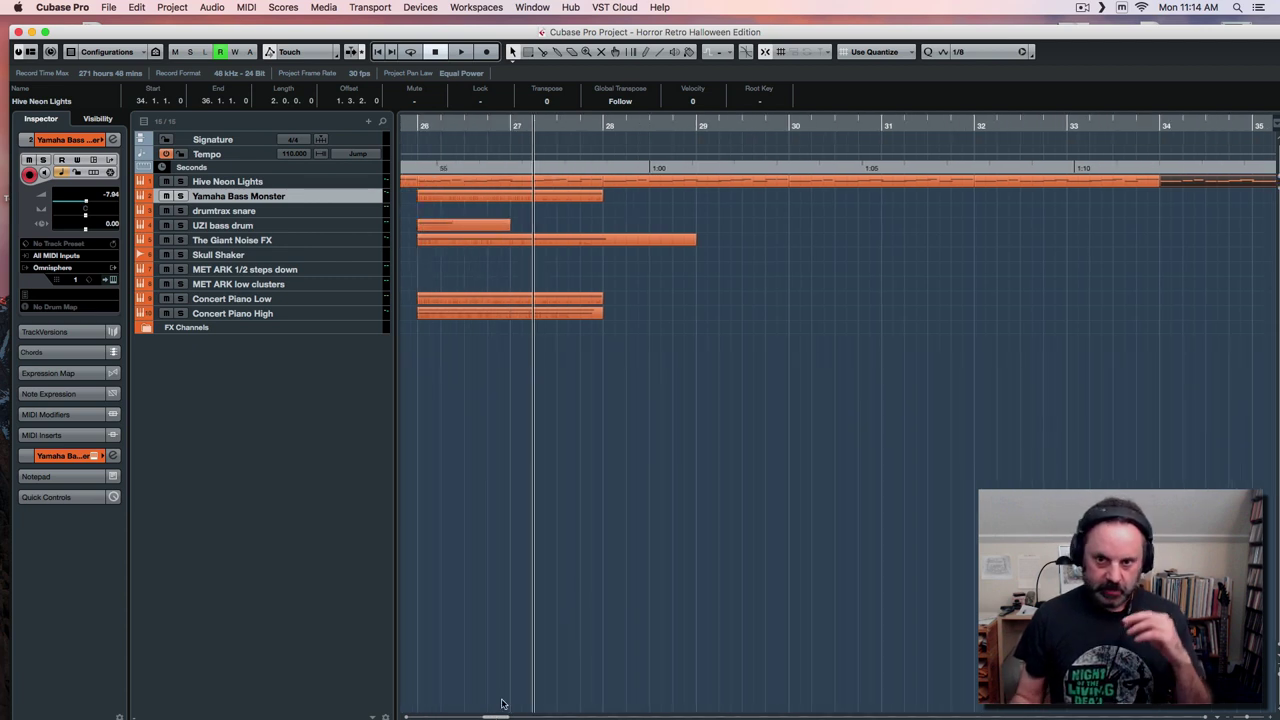
pyautogui.click(477, 123)
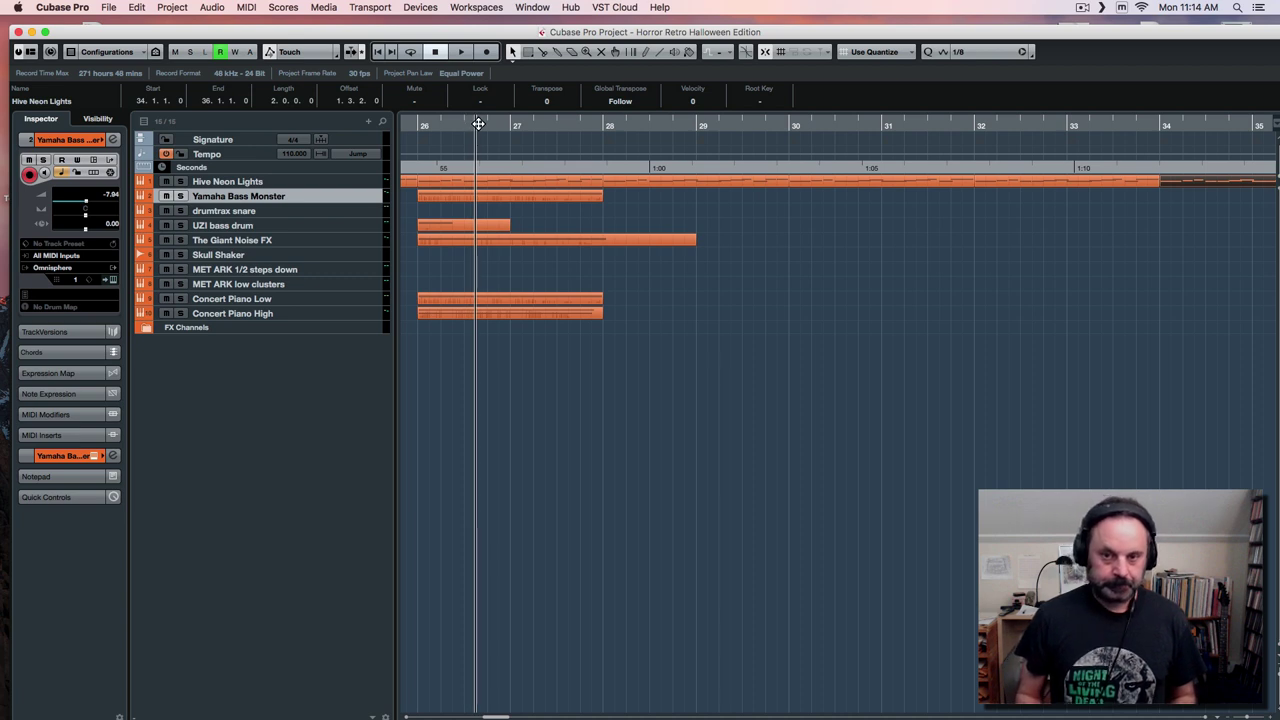
pyautogui.click(408, 122)
pyautogui.press('KP_Multiply')
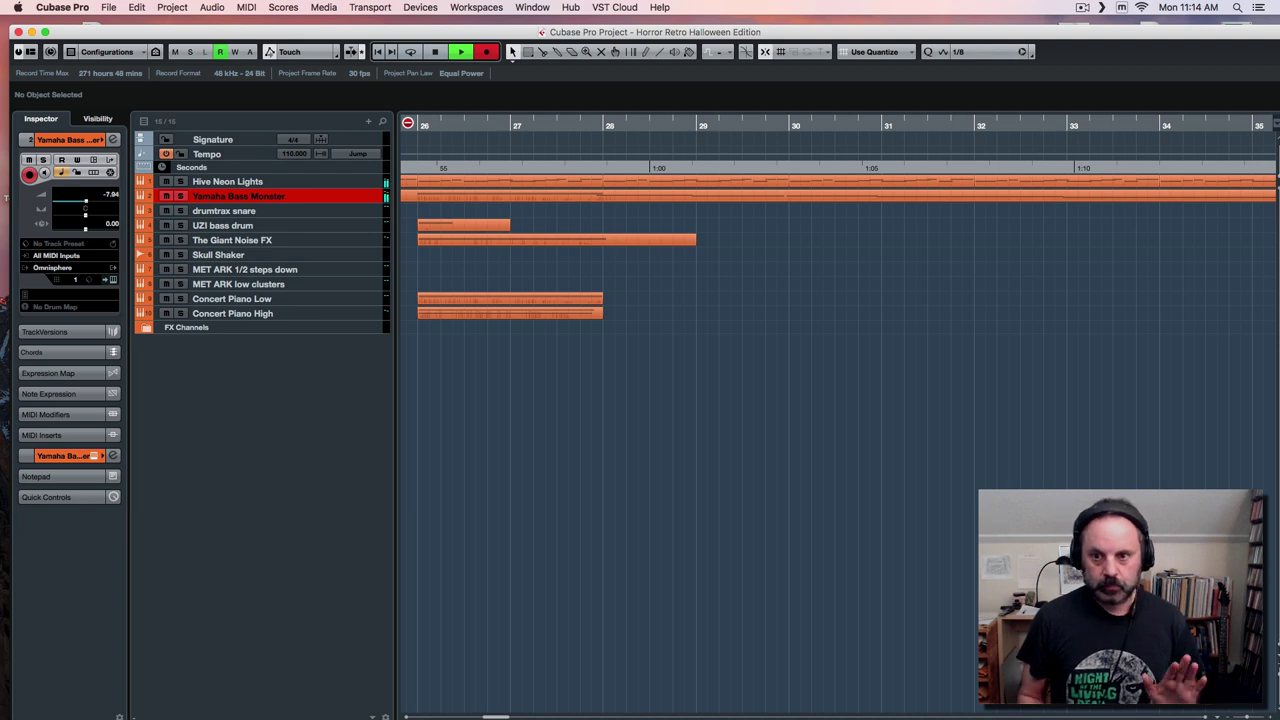
pyautogui.press('space')
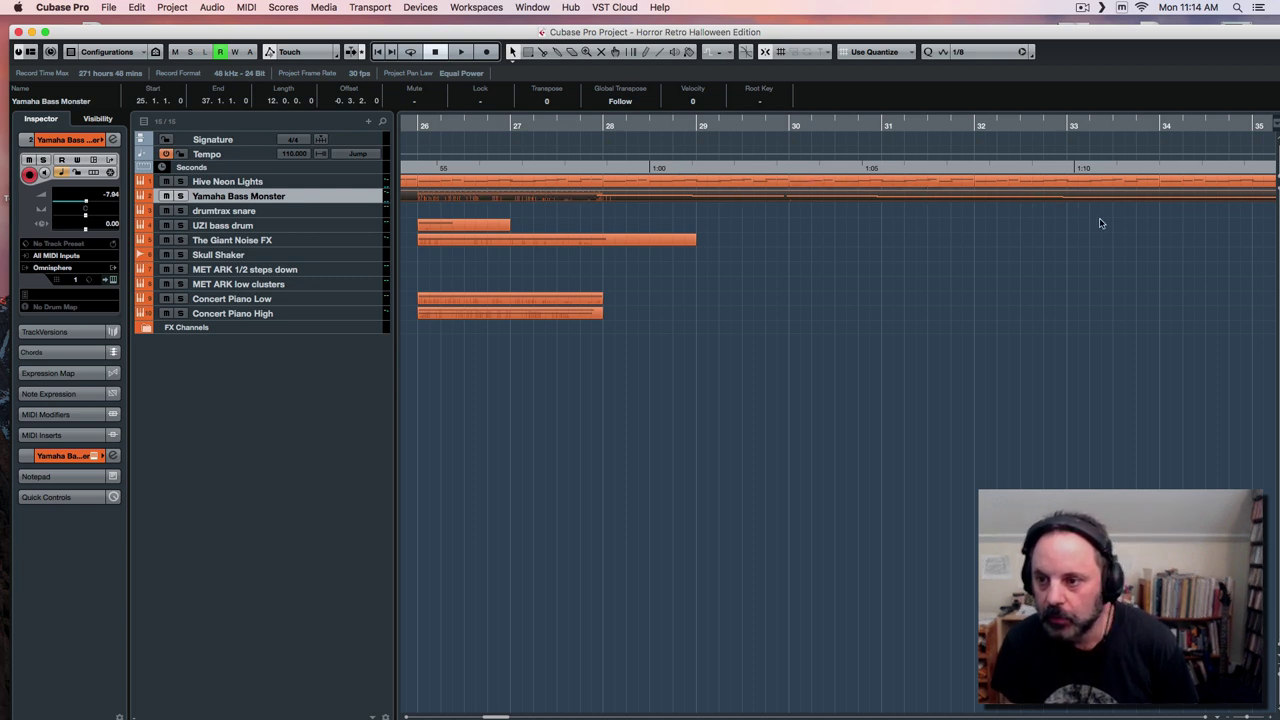
# Open the recorded Yamaha Bass Monster part in the Key Editor and align the G1 and F1 notes to bars 32 and 33.
pyautogui.moveTo(506, 716); pyautogui.dragTo(508, 717)
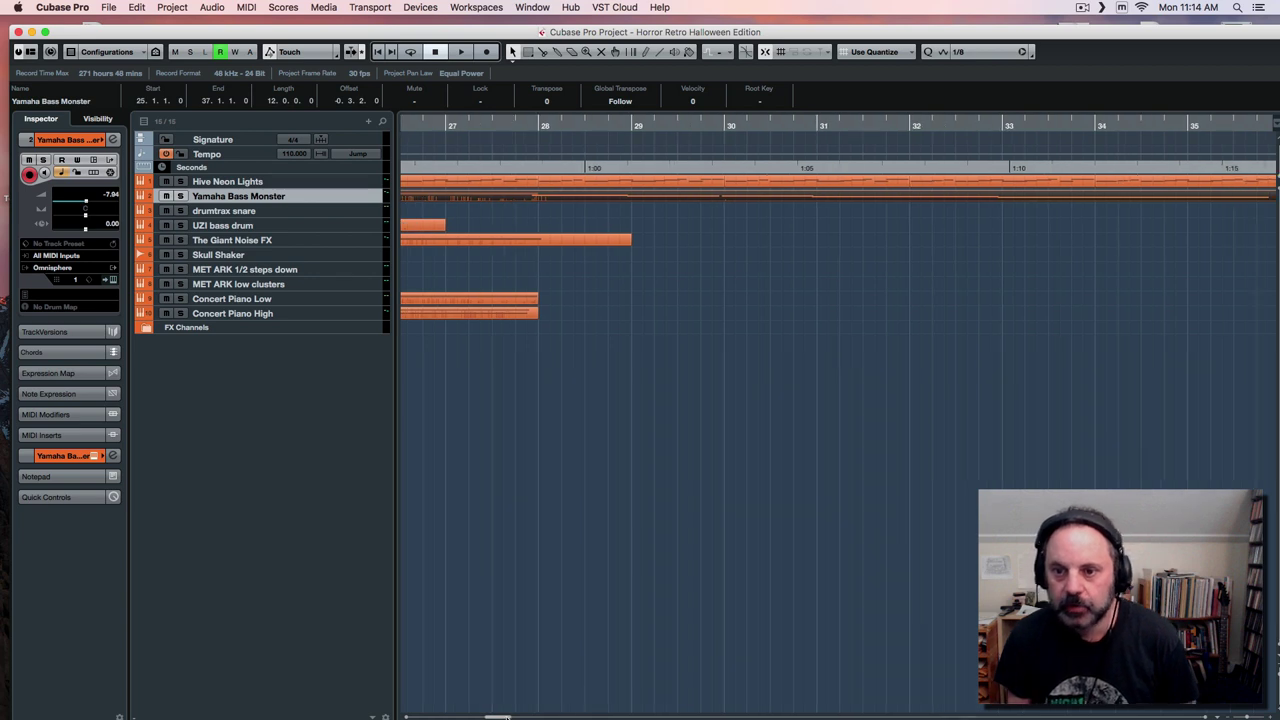
pyautogui.doubleClick(670, 202)
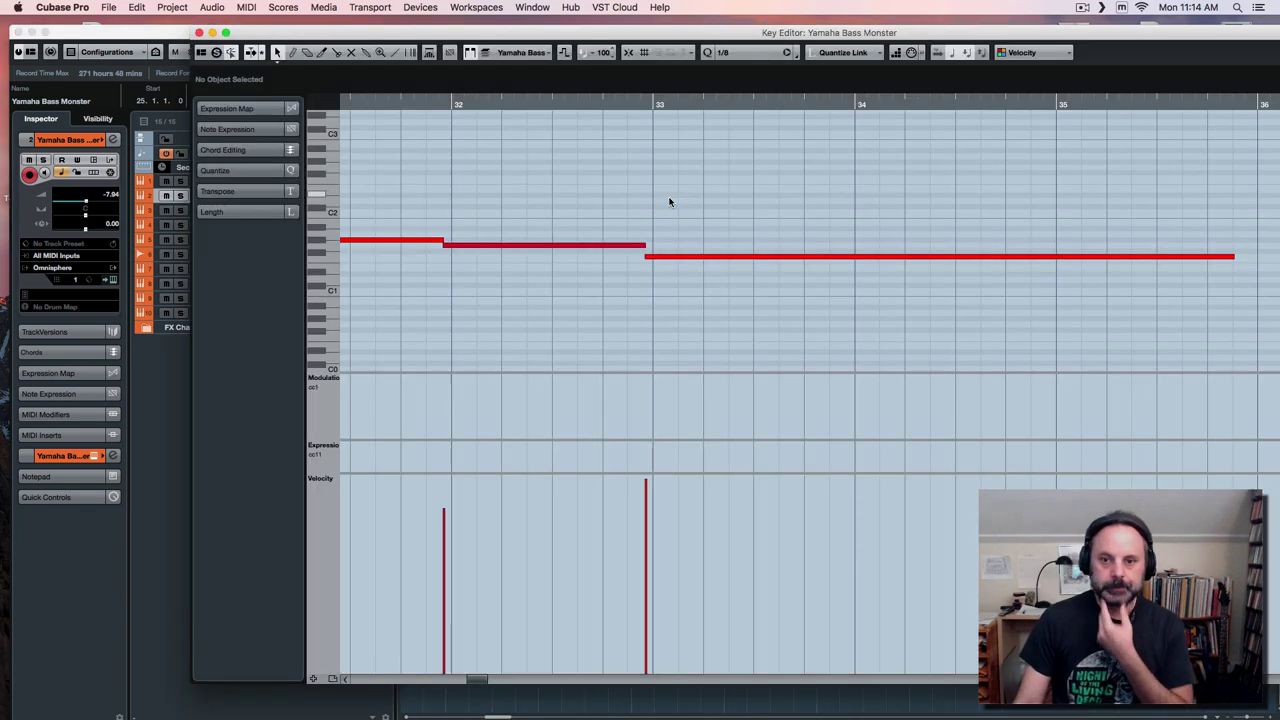
pyautogui.click(667, 257)
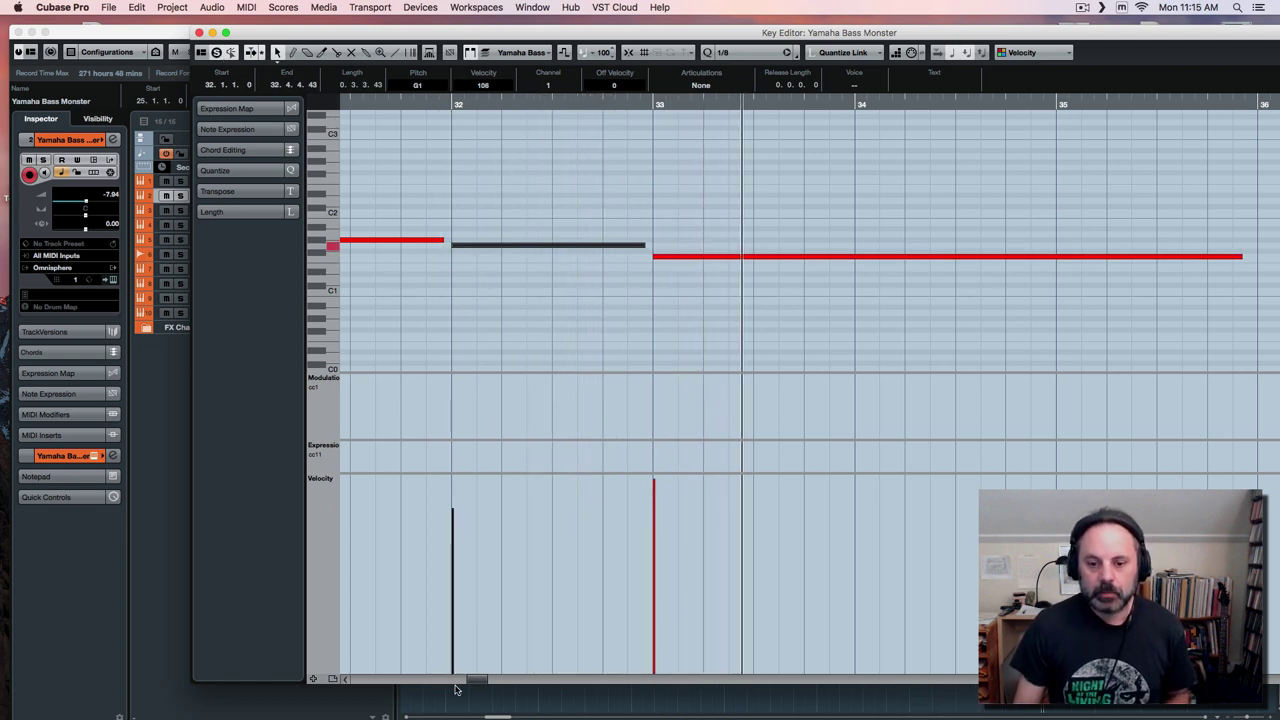
# Align the early G#1 and A1 bass notes to the starts of bars 31 and 30, and close the Key Editor.
pyautogui.moveTo(476, 681); pyautogui.dragTo(468, 681)
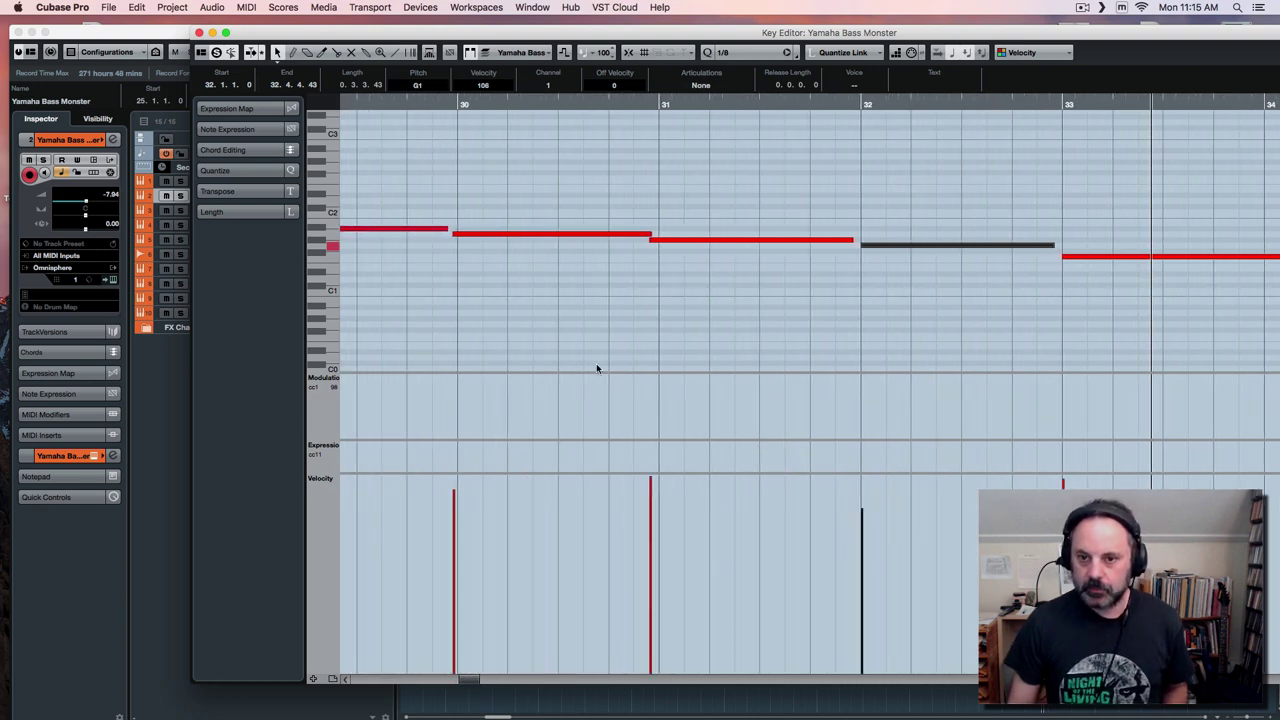
pyautogui.moveTo(850, 240); pyautogui.dragTo(846, 241)
pyautogui.moveTo(729, 244); pyautogui.dragTo(726, 237)
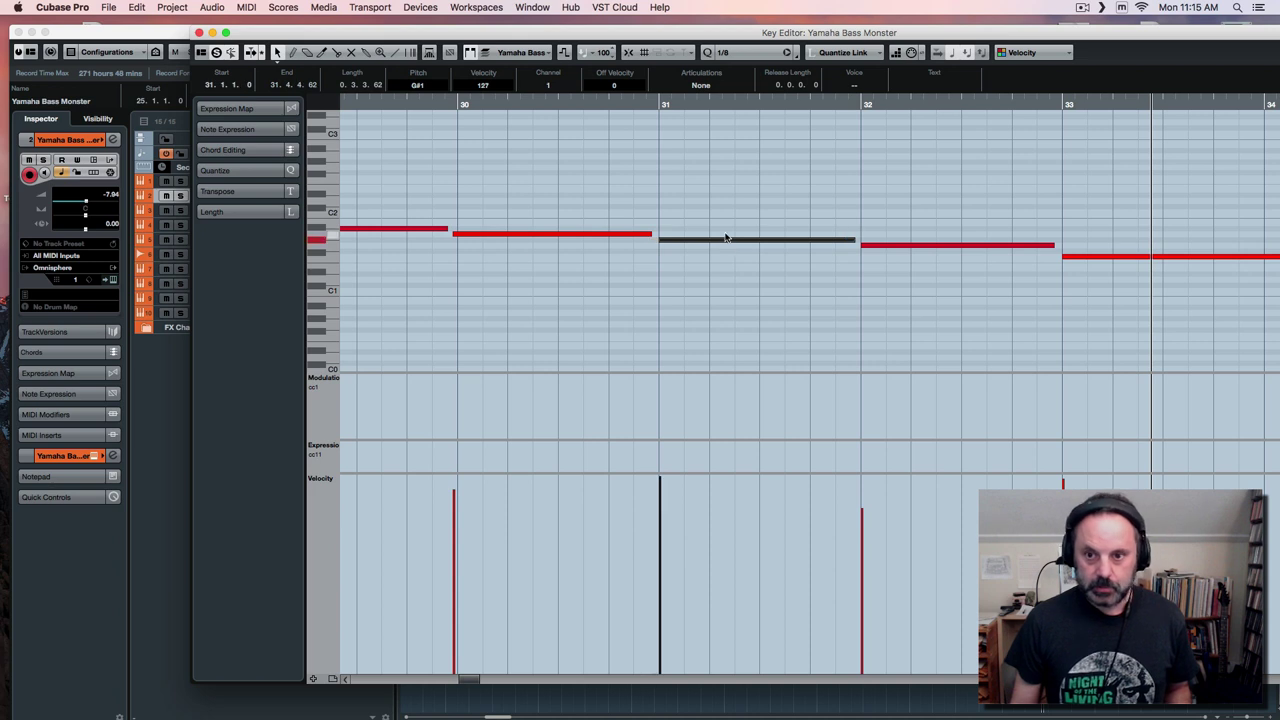
pyautogui.click(645, 101)
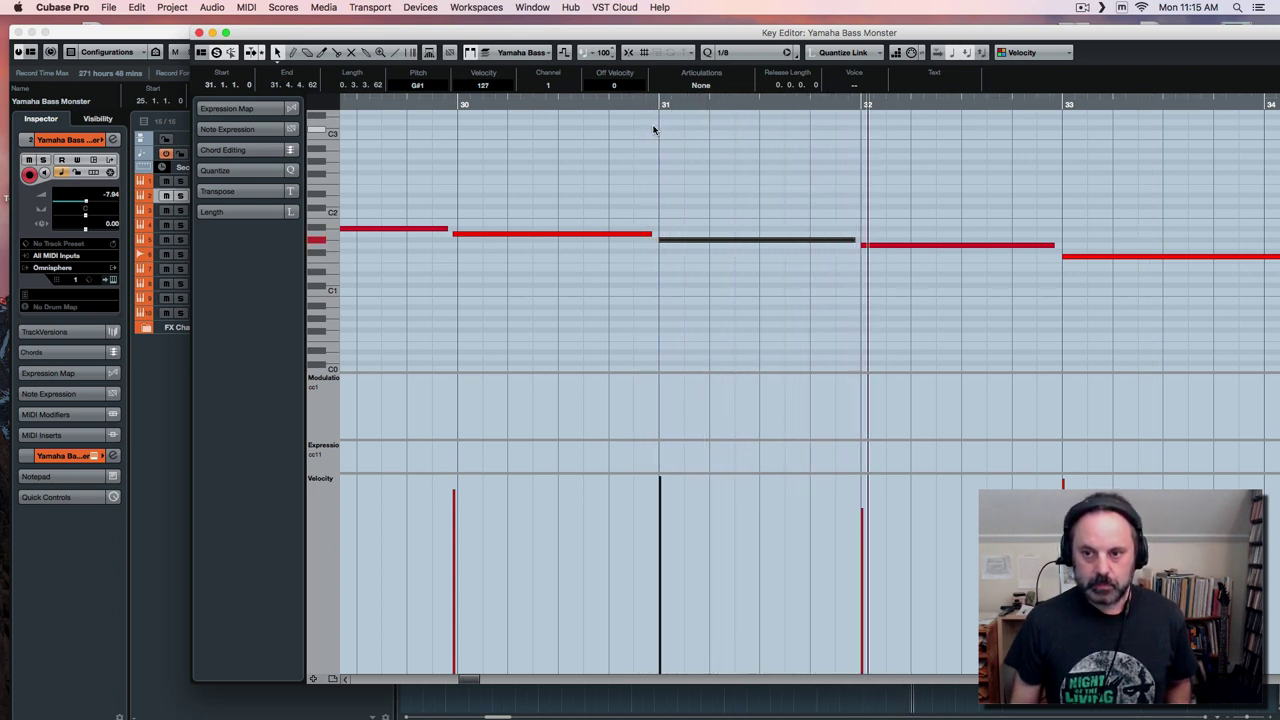
pyautogui.moveTo(516, 234); pyautogui.dragTo(519, 237)
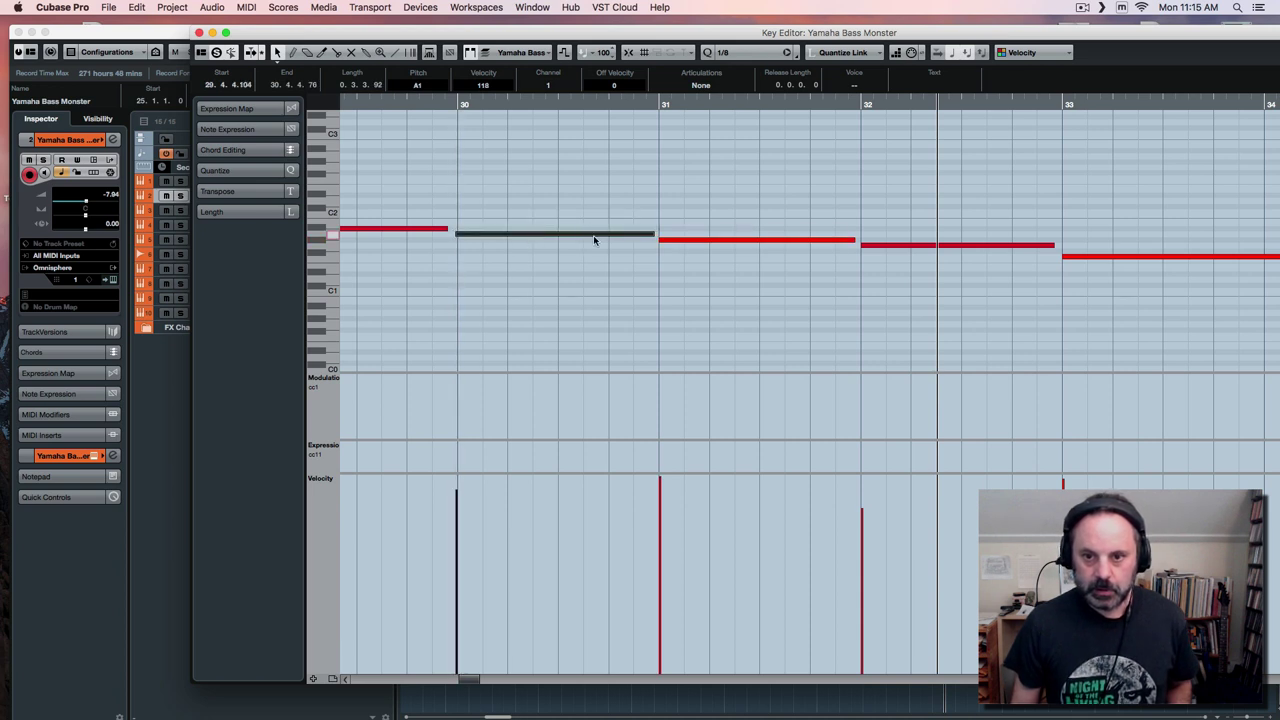
pyautogui.press('Return')
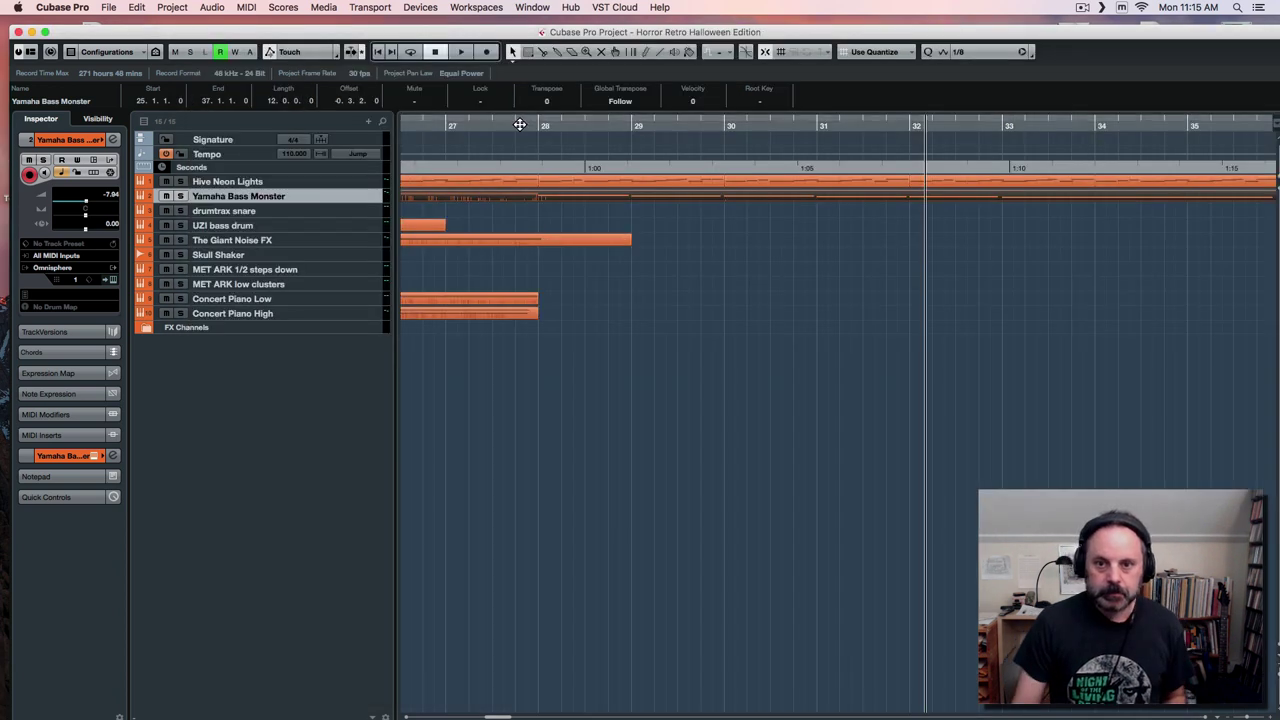
# Play the arrangement from just before bar 28 to bar 34 to review the corrected bass line.
pyautogui.press('space')
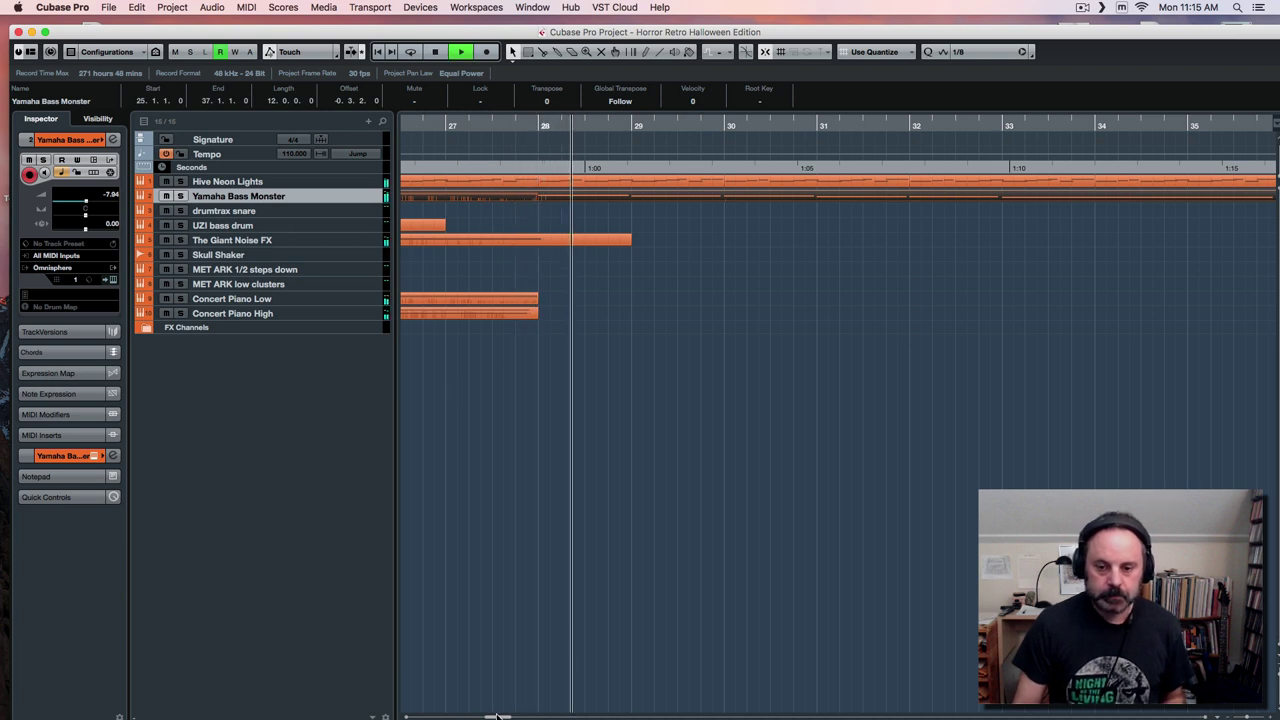
pyautogui.moveTo(497, 717); pyautogui.dragTo(495, 717)
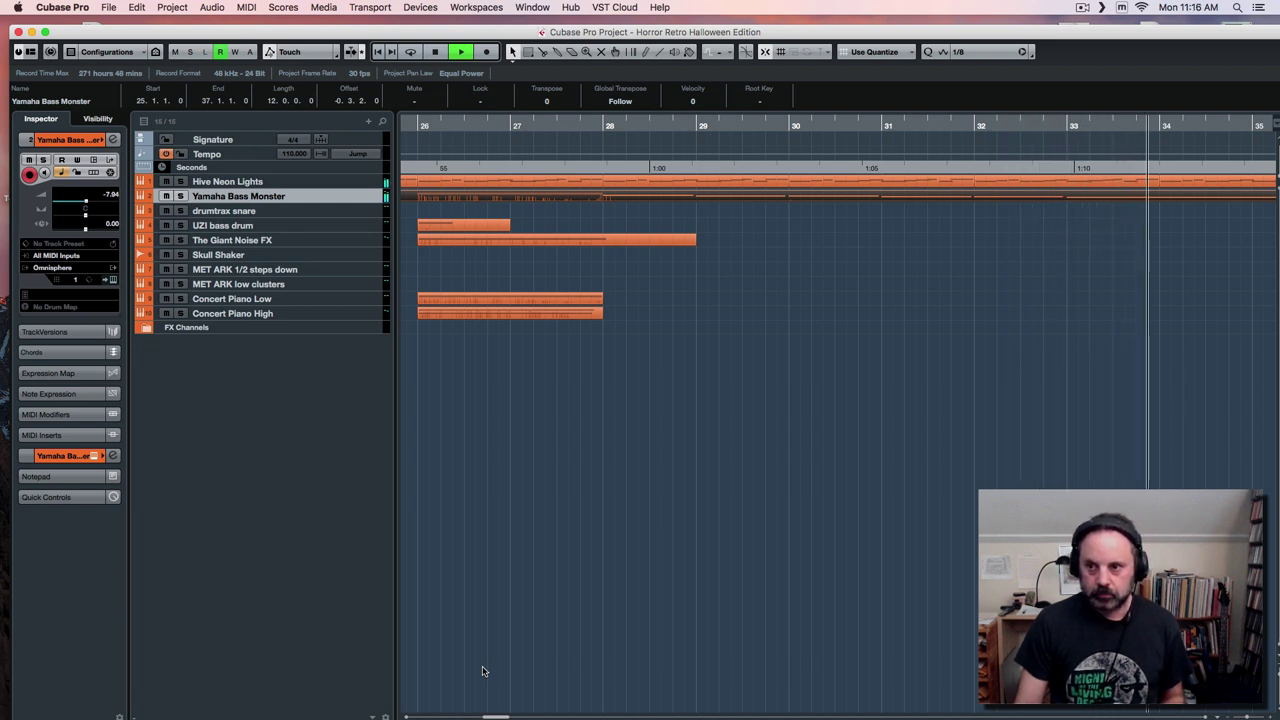
pyautogui.press('space')
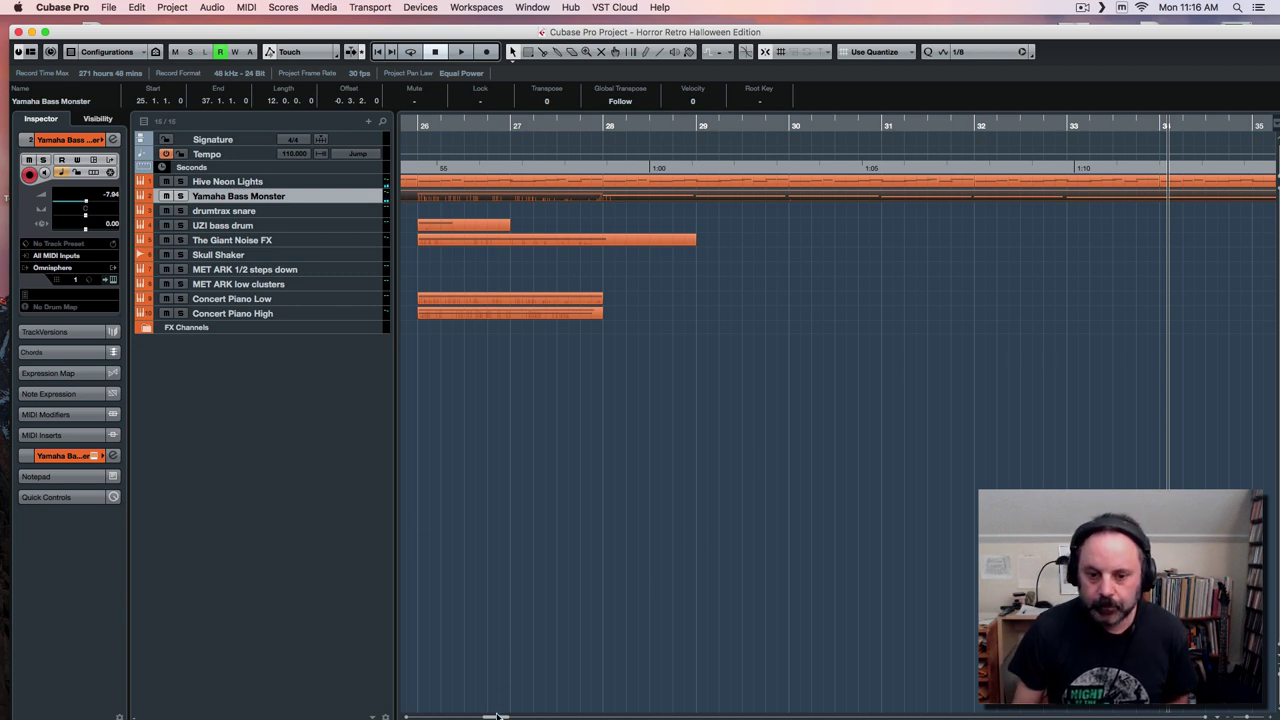
# Shorten the long F1 note in the Yamaha Bass Monster part from its front and quantize its start to bar 34.
pyautogui.moveTo(497, 716); pyautogui.dragTo(504, 716)
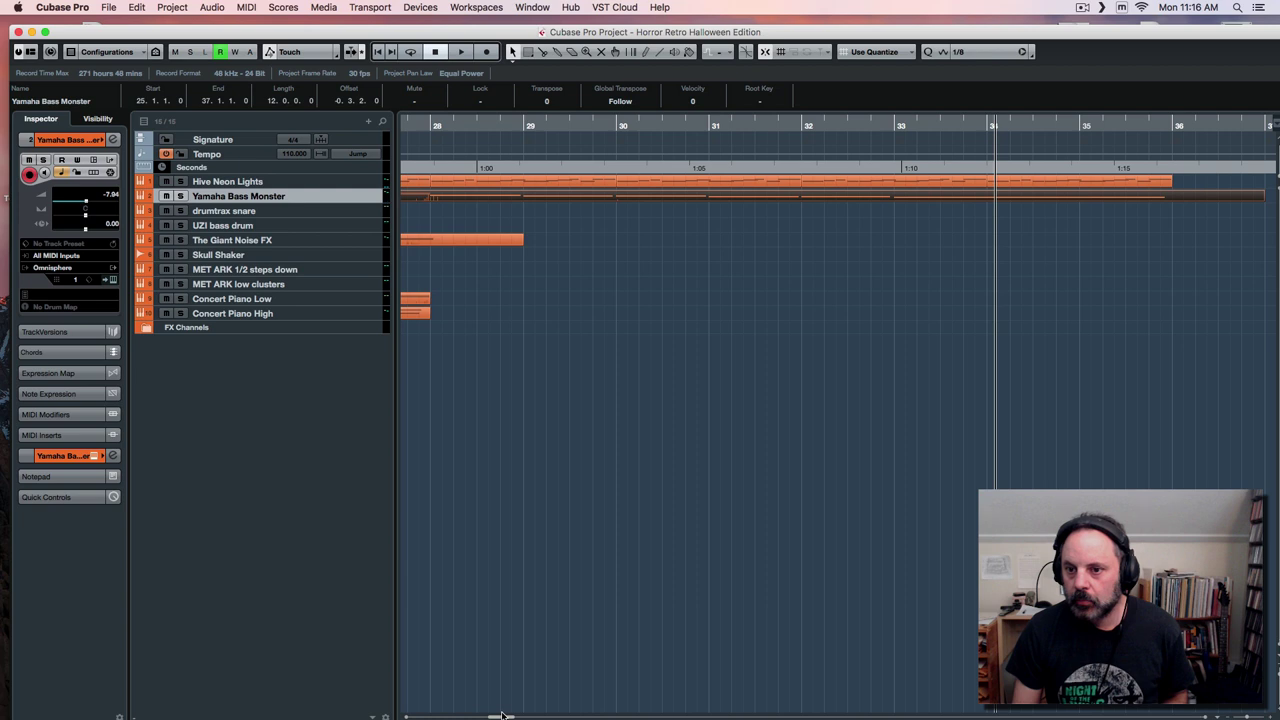
pyautogui.doubleClick(900, 198)
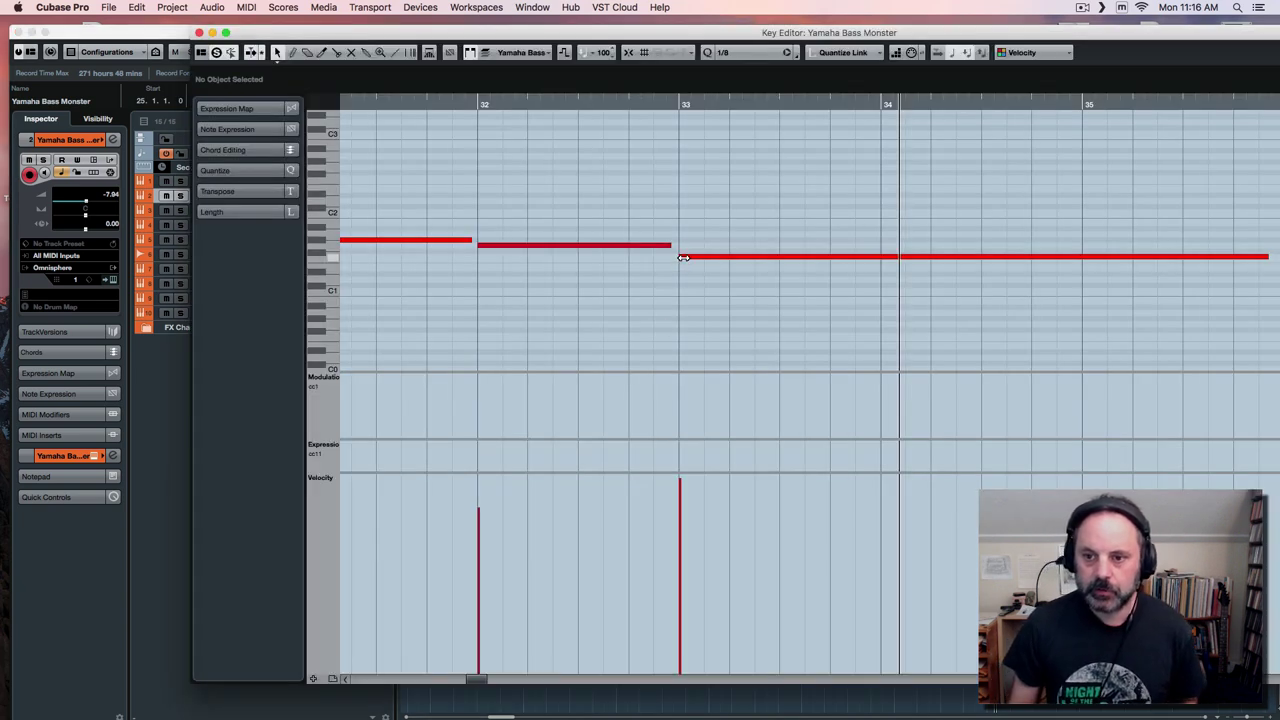
pyautogui.moveTo(681, 257); pyautogui.dragTo(884, 266)
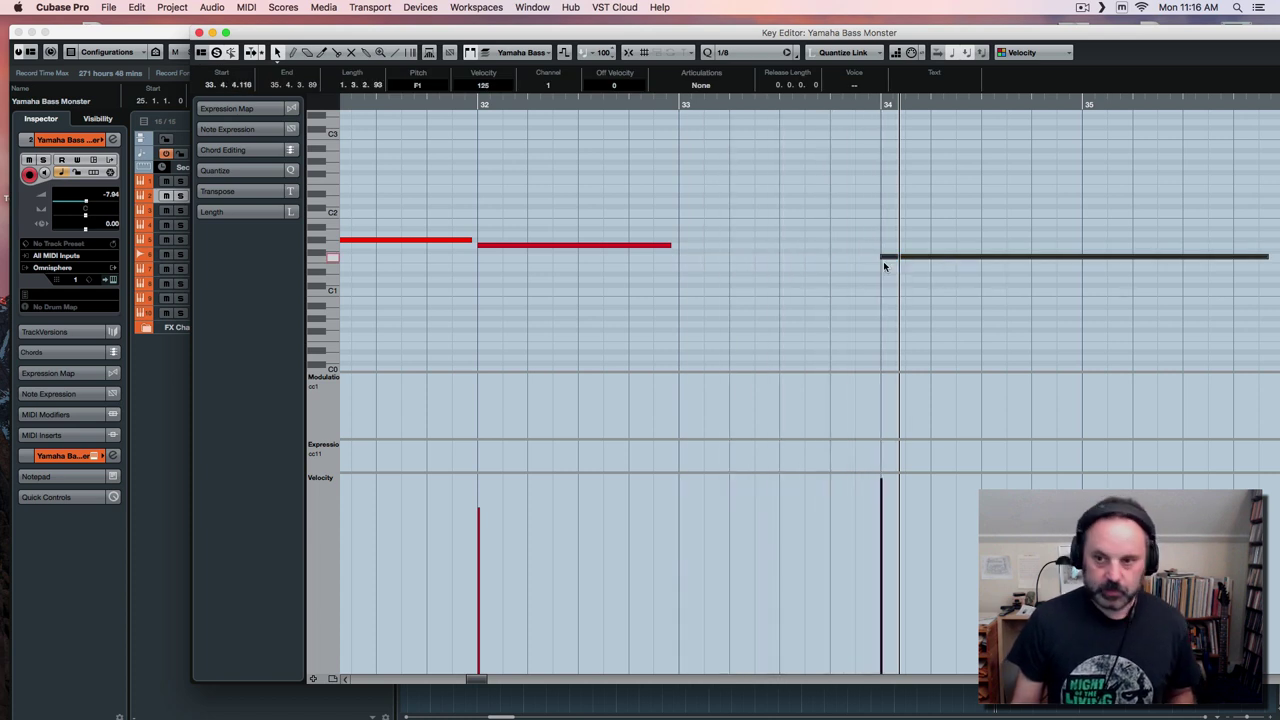
pyautogui.press('q')
# Copy the G1 note from bar 32 to bar 33 as an F#1 and close the Key Editor.
pyautogui.click(542, 241)
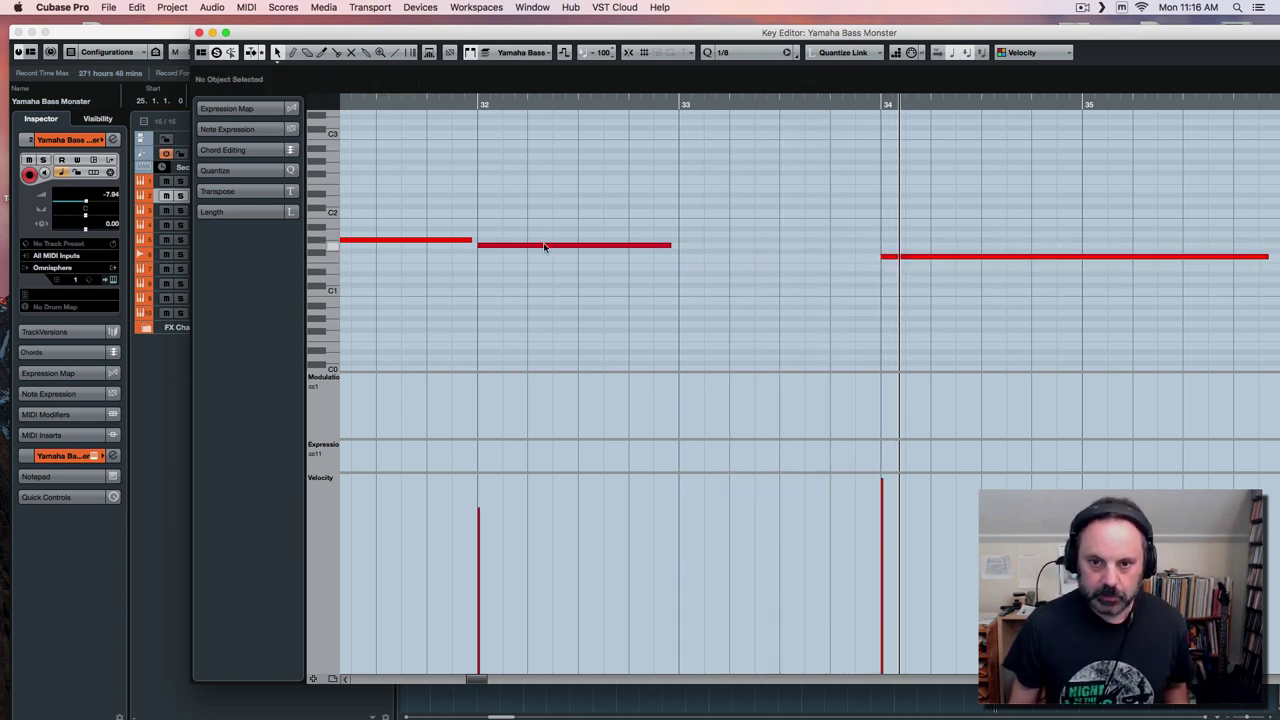
pyautogui.click(544, 247)
pyautogui.moveTo(544, 247); pyautogui.dragTo(738, 258)
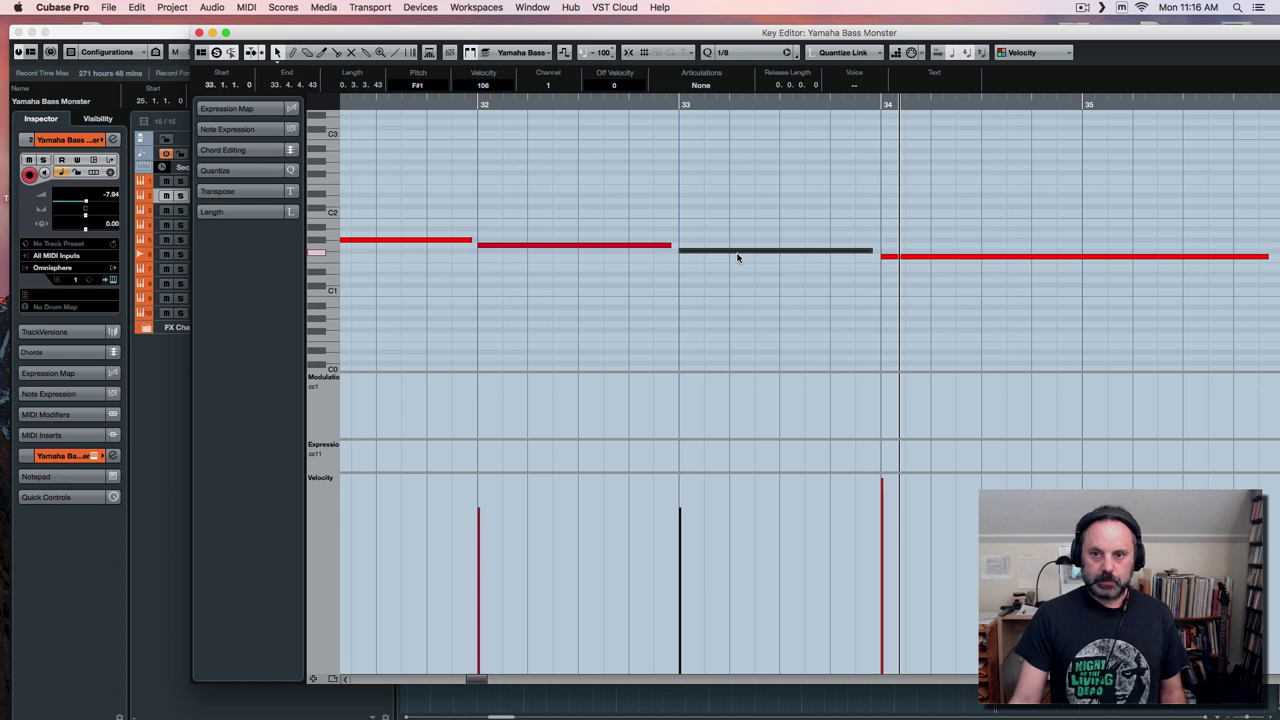
pyautogui.click(199, 34)
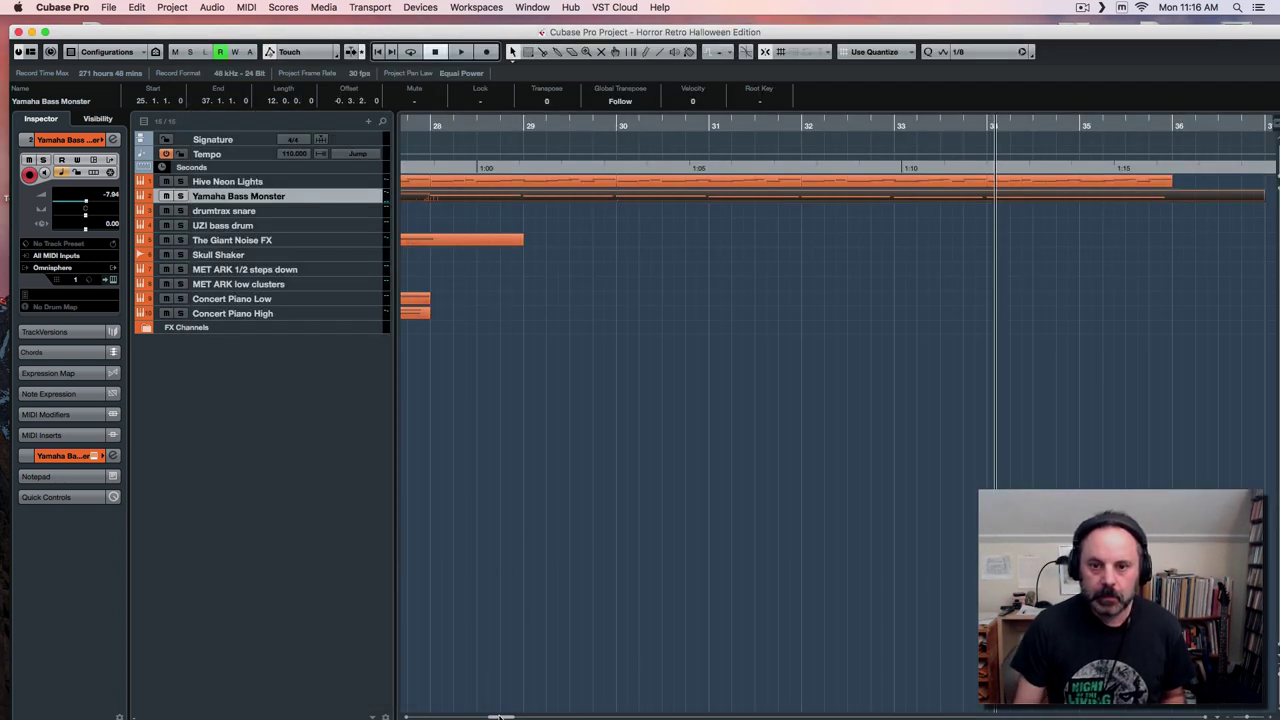
# Trim the start of the recorded Yamaha Bass Monster part to bar 28 and play the transition from just before that bar.
pyautogui.moveTo(500, 716); pyautogui.dragTo(483, 717)
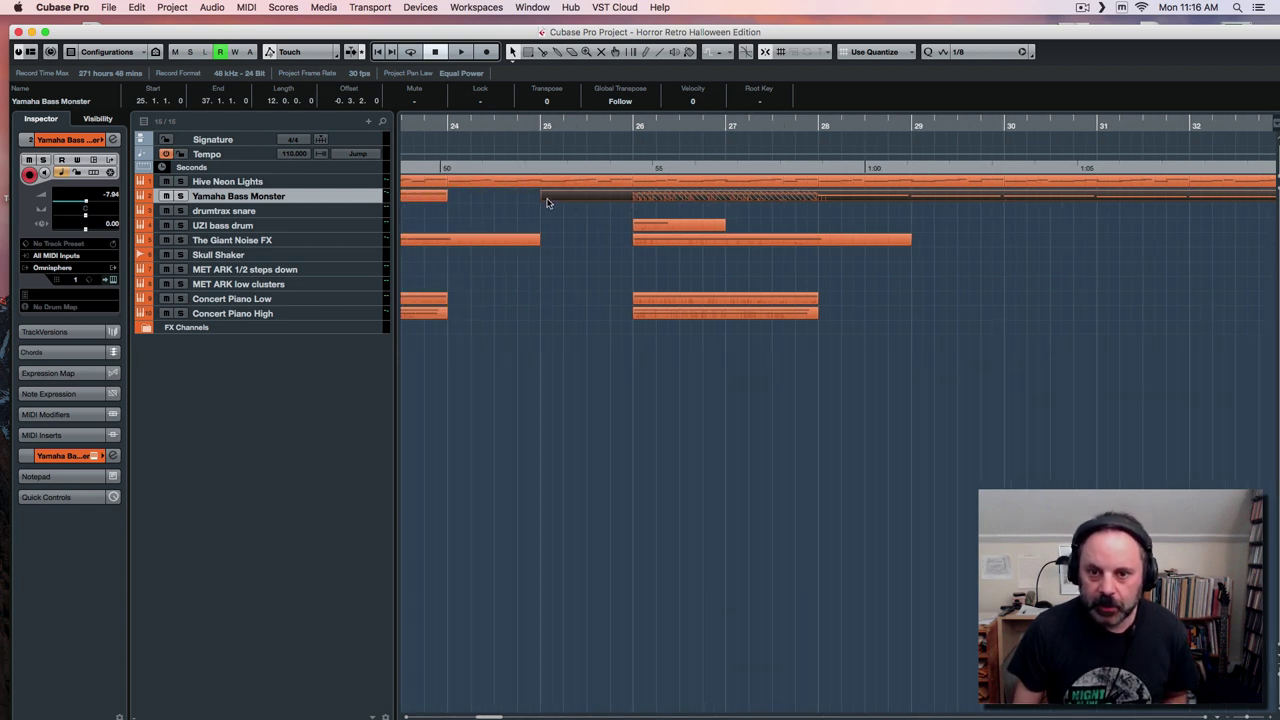
pyautogui.moveTo(542, 197); pyautogui.dragTo(819, 198)
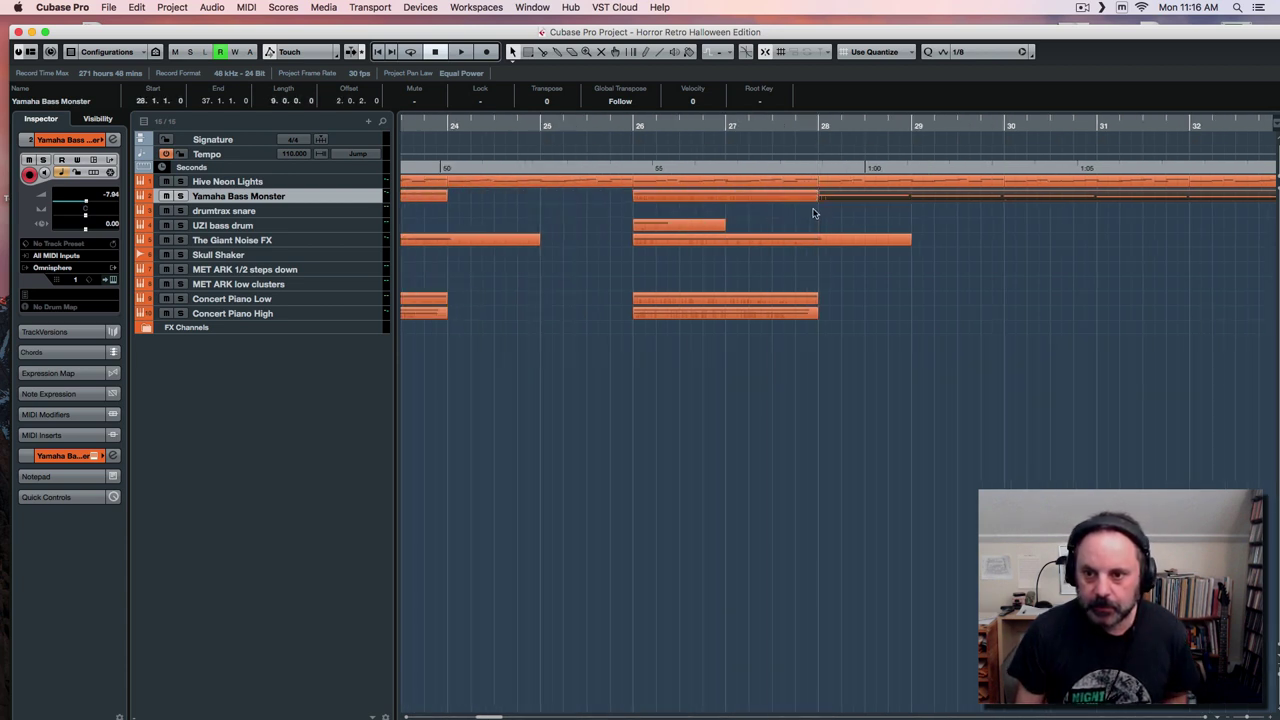
pyautogui.click(792, 124)
pyautogui.press('space')
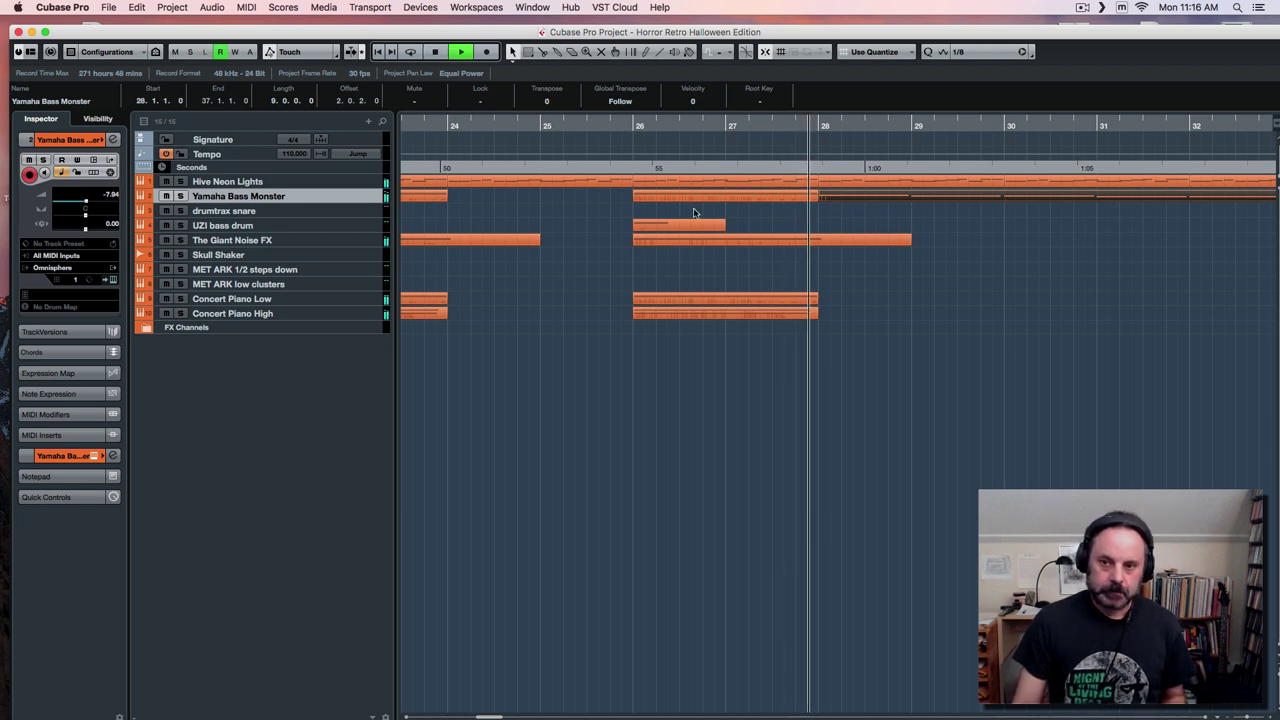
pyautogui.moveTo(488, 717); pyautogui.dragTo(493, 717)
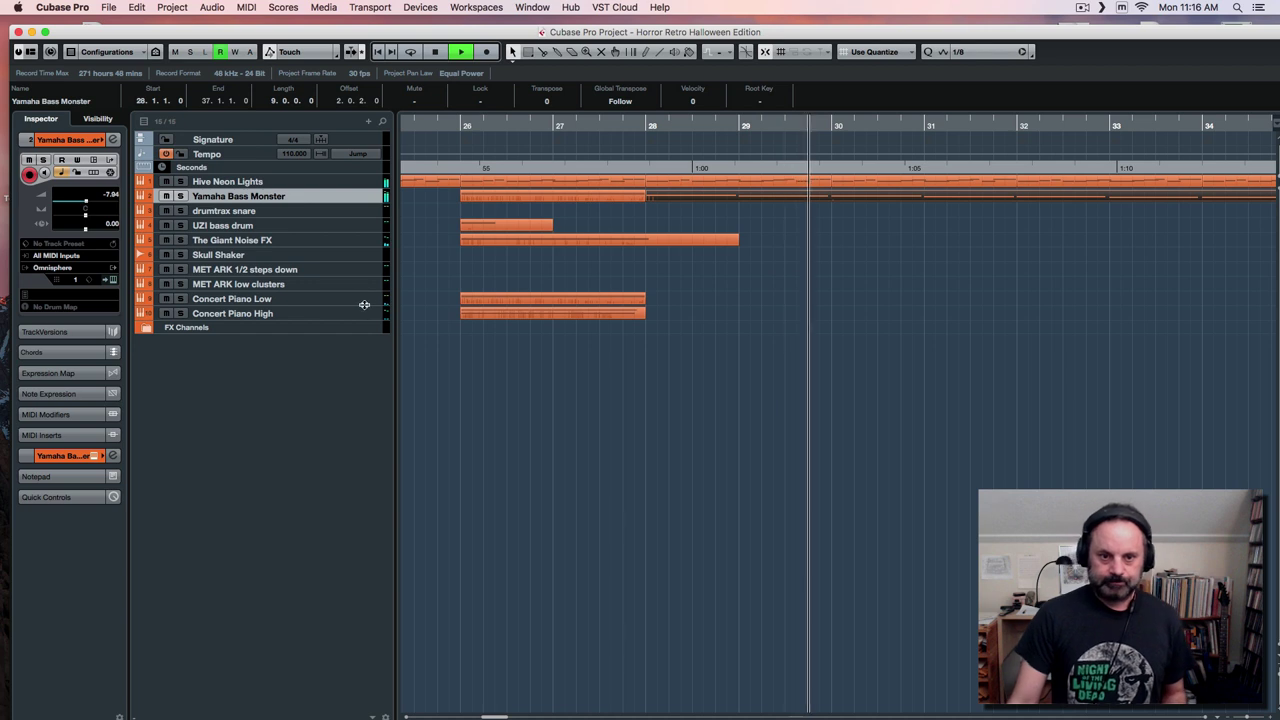
pyautogui.press('space')
# Copy the Yamaha Bass Monster part from bar 28 onto the Concert Piano Low track and play it through to about bar 36.
pyautogui.click(731, 198)
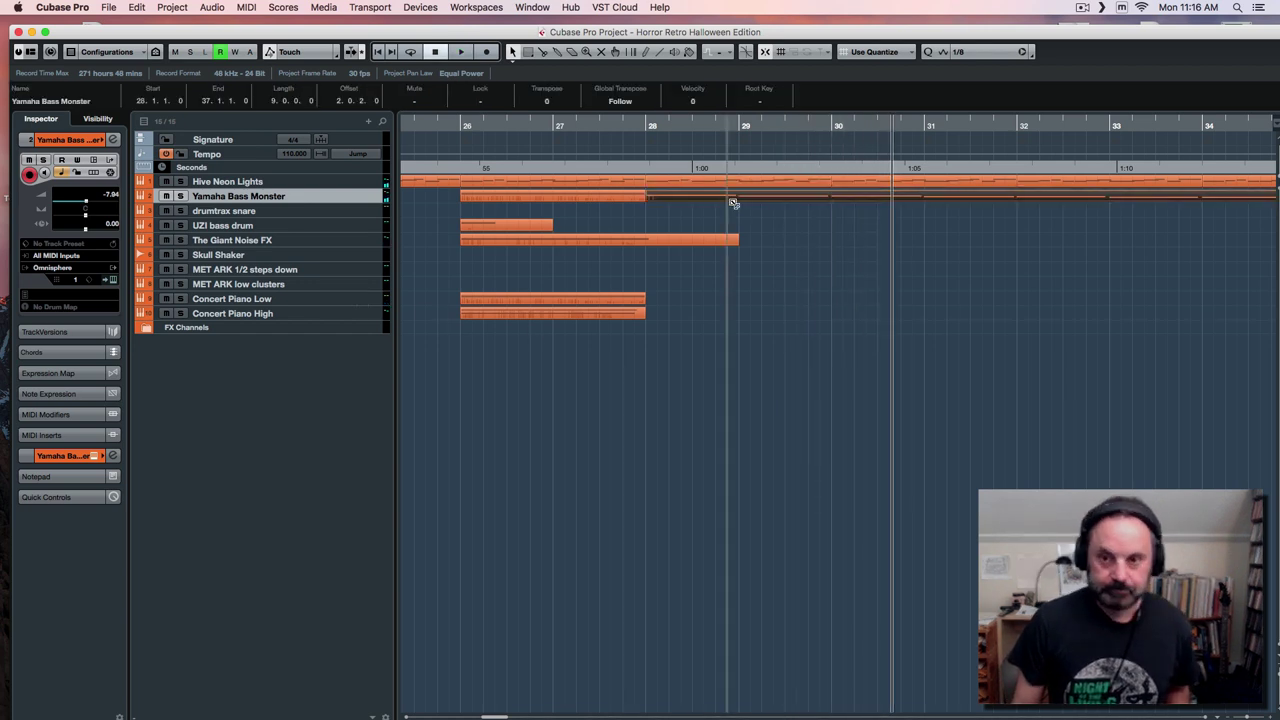
pyautogui.moveTo(731, 198); pyautogui.dragTo(733, 299)
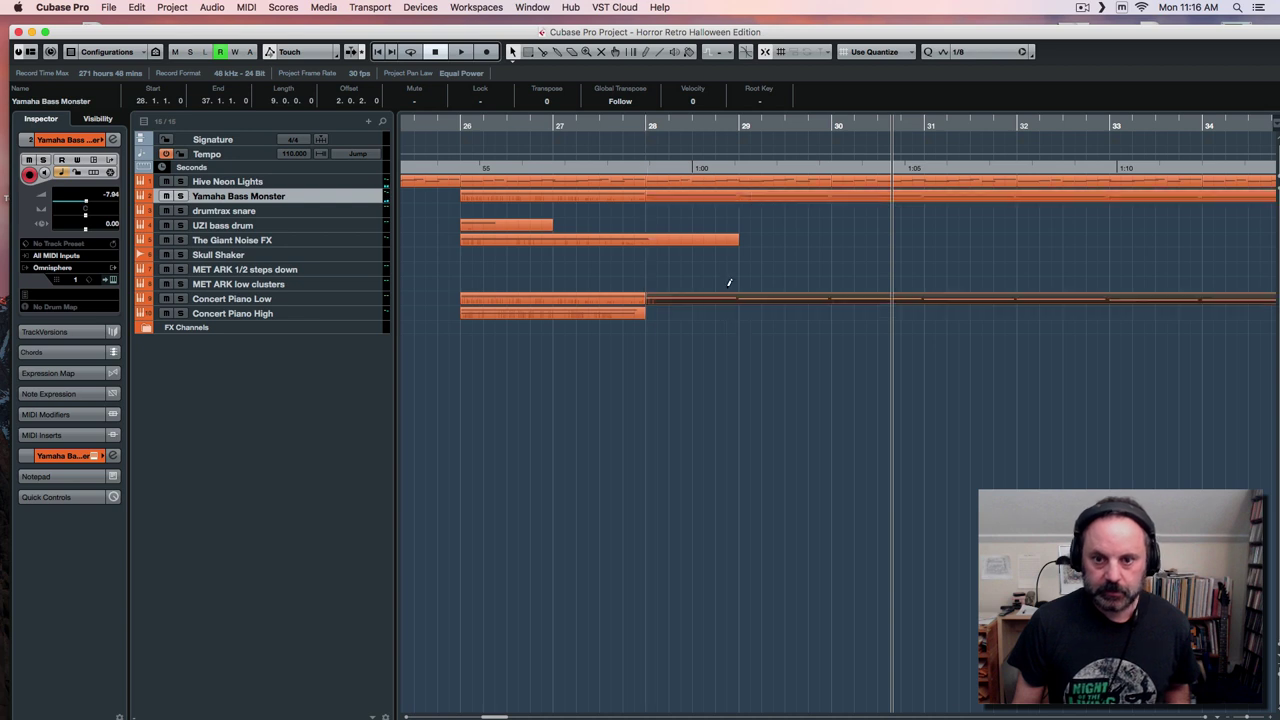
pyautogui.click(622, 124)
pyautogui.press('space')
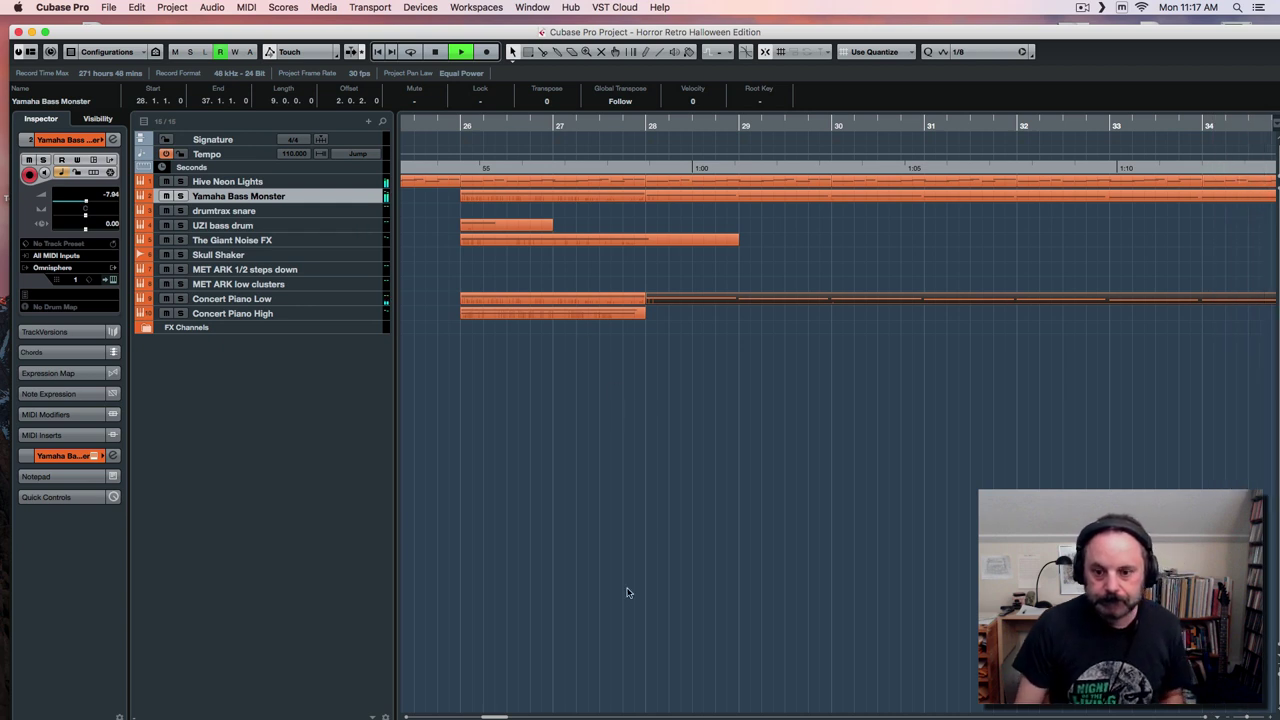
# Open the copied part on the Concert Piano Low track and set the bar 34 F1 note's velocity to 110.
pyautogui.moveTo(500, 717); pyautogui.dragTo(507, 716)
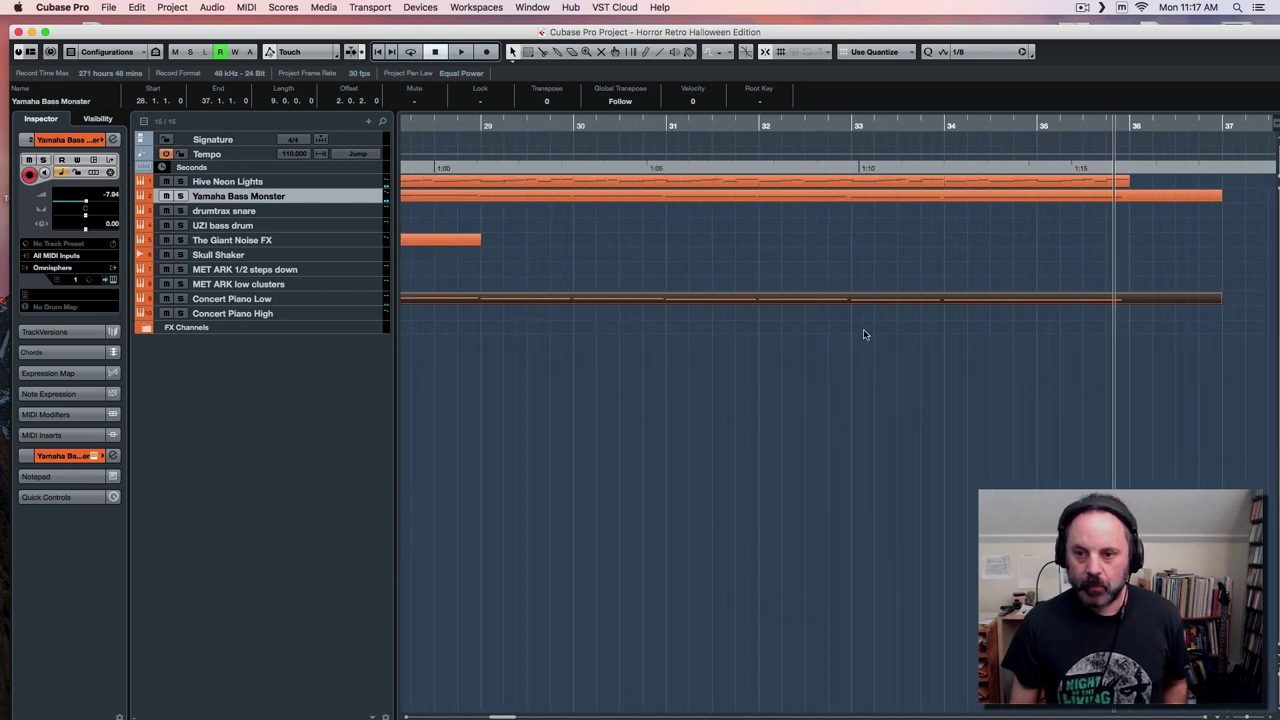
pyautogui.click(894, 277)
pyautogui.doubleClick(897, 299)
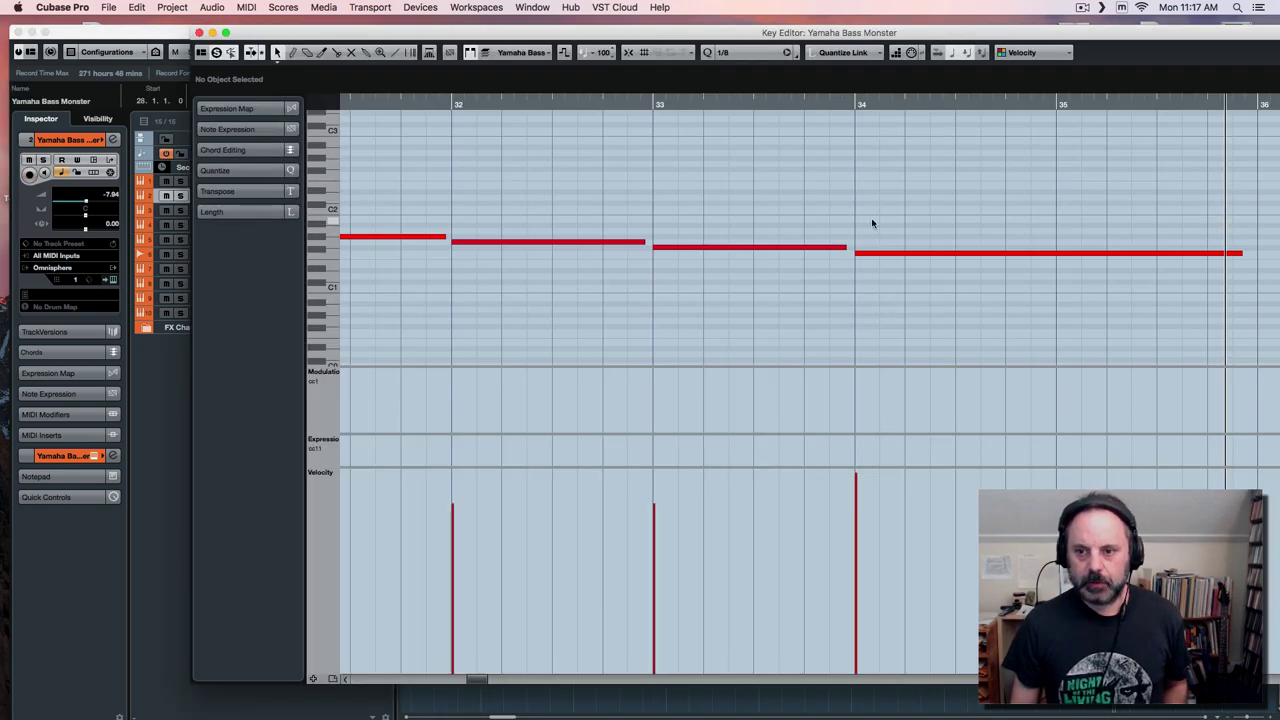
pyautogui.click(894, 253)
pyautogui.click(857, 497)
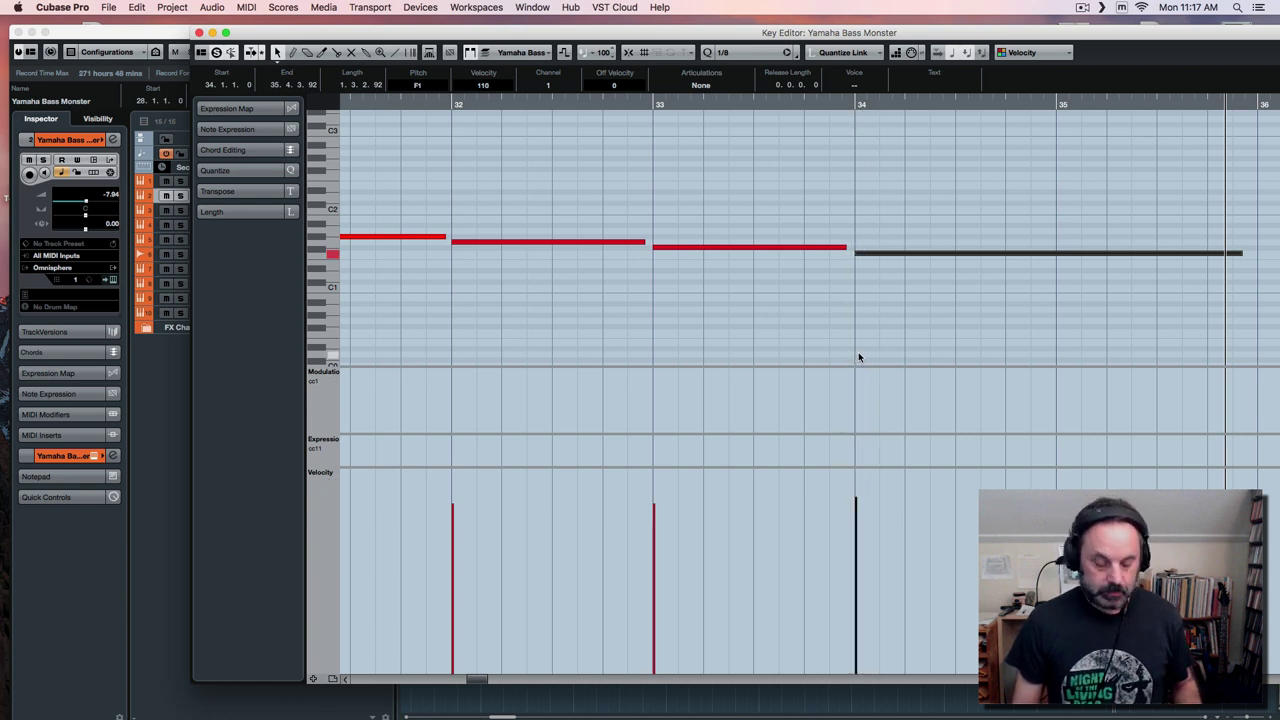
# Transpose all notes of the copied piano part down one octave and set the playback position just before bar 28.
pyautogui.click(915, 260)
pyautogui.moveTo(492, 680); pyautogui.dragTo(463, 680)
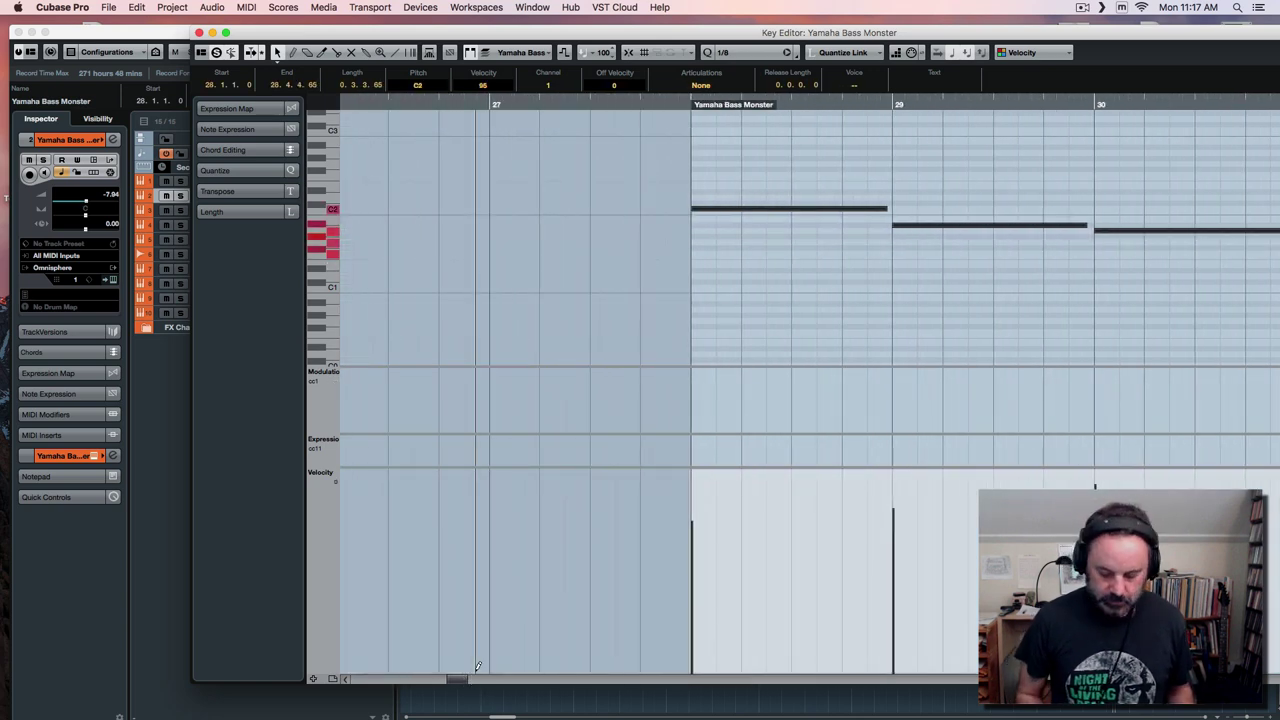
pyautogui.hotkey('shift', 'Down')
pyautogui.click(664, 103)
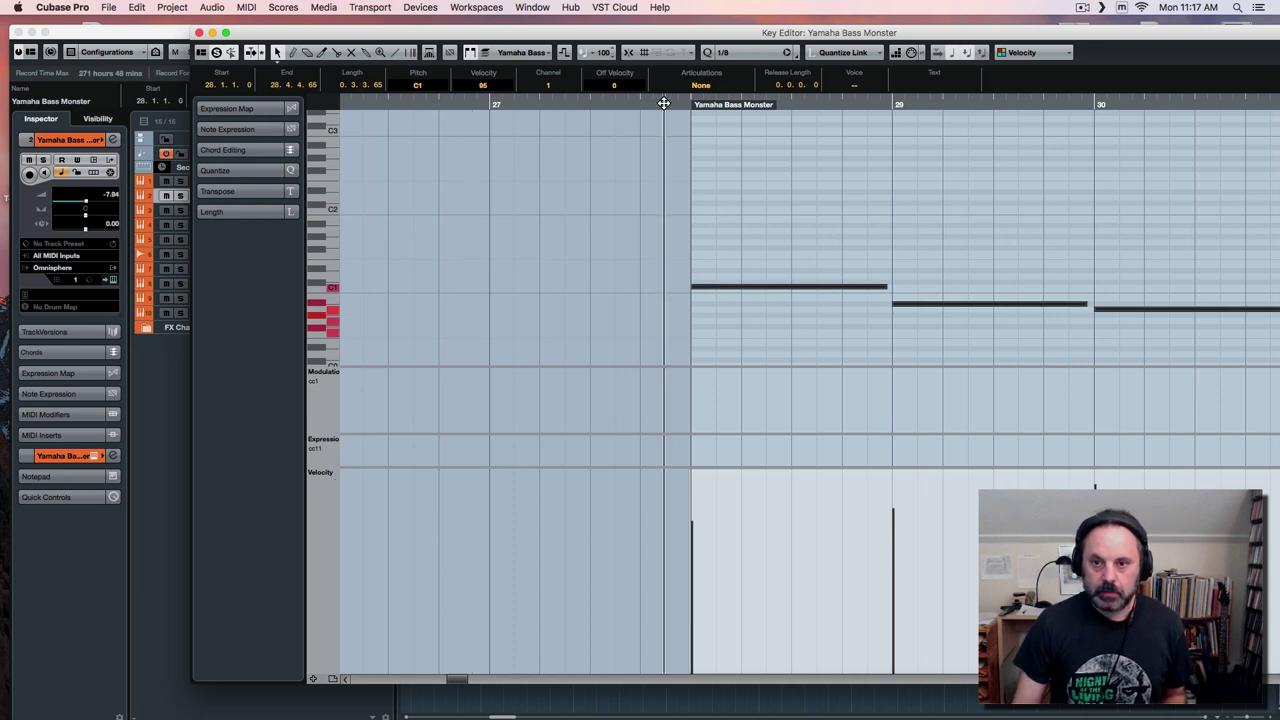
# Close the Key Editor and trim the ends of the Yamaha Bass Monster and Concert Piano Low parts to bar 36.
pyautogui.press('space')
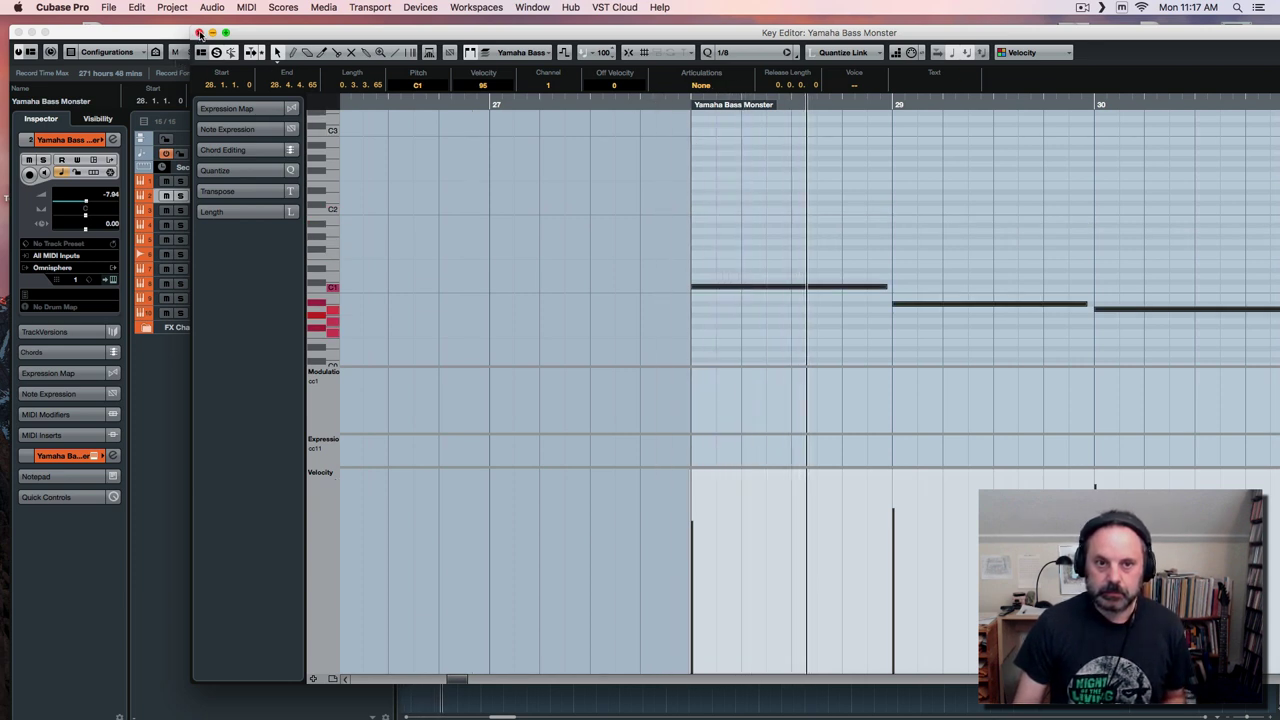
pyautogui.click(199, 33)
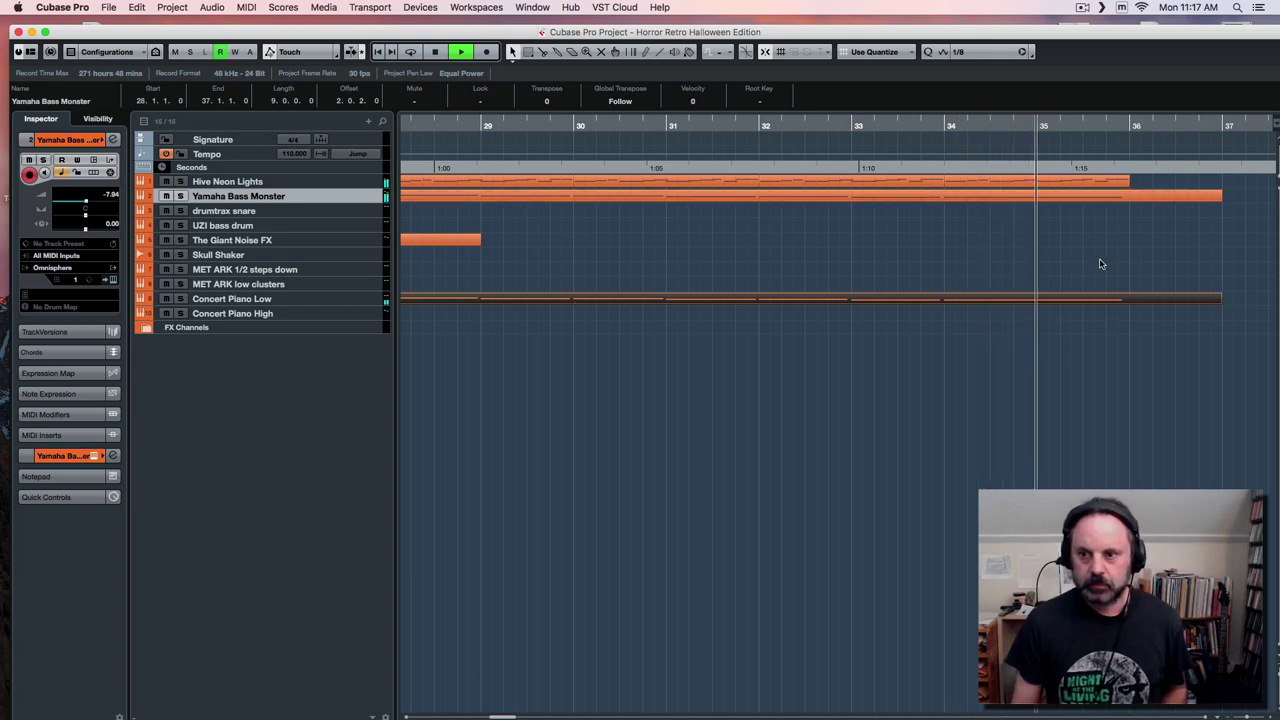
pyautogui.press('space')
pyautogui.moveTo(1218, 197); pyautogui.dragTo(1130, 208)
pyautogui.moveTo(1181, 265); pyautogui.dragTo(1128, 310)
# Select the Concert Piano High track and play the arrangement from about bar 27 to bar 32.
pyautogui.moveTo(503, 716); pyautogui.dragTo(495, 716)
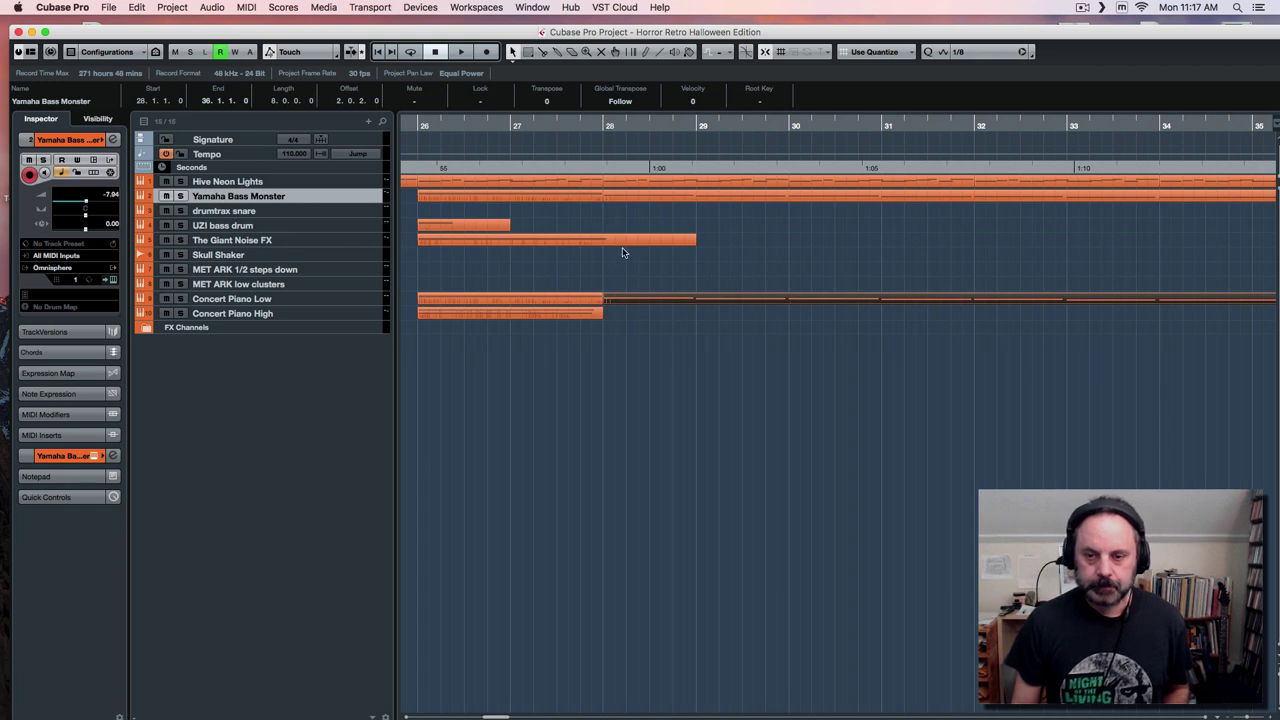
pyautogui.click(590, 126)
pyautogui.click(322, 316)
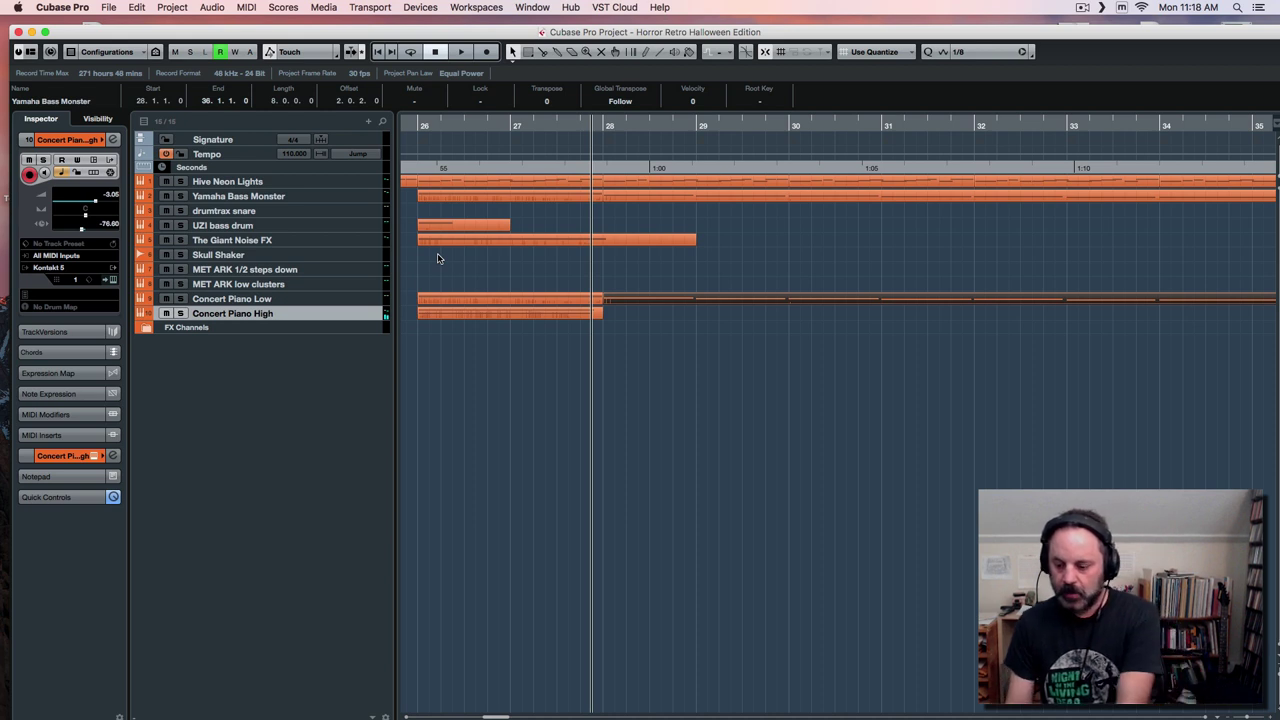
pyautogui.click(511, 127)
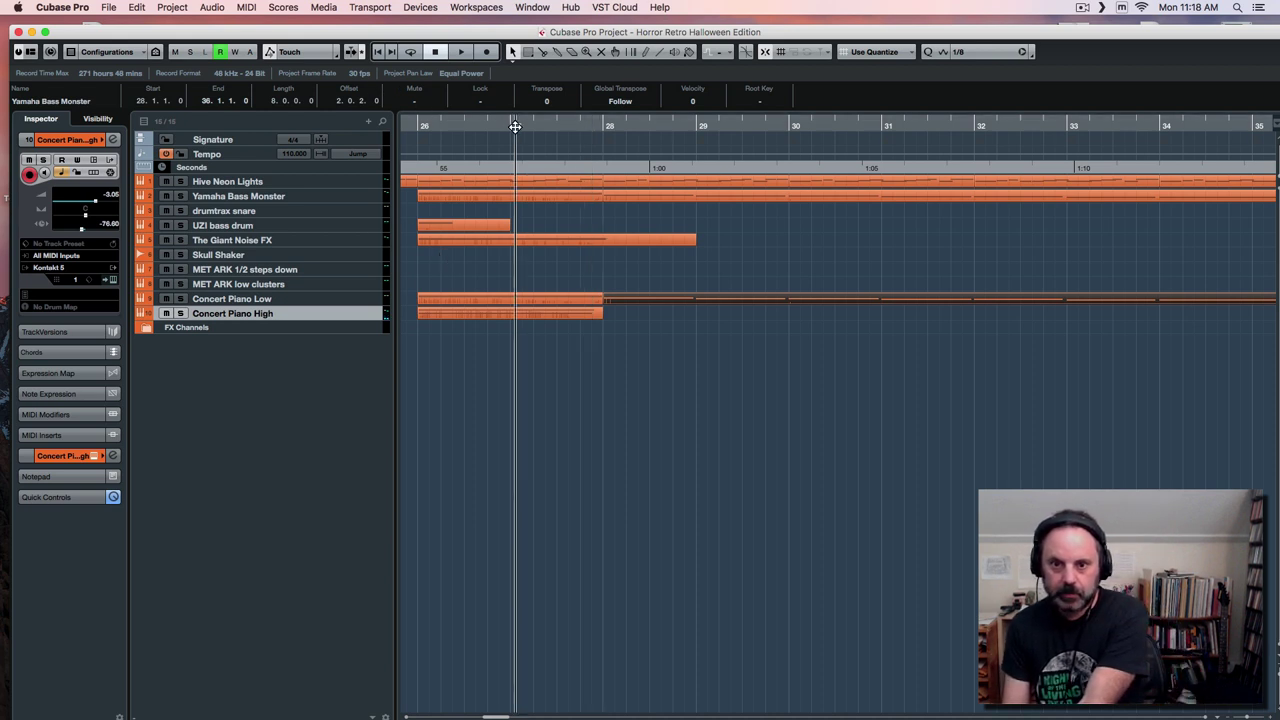
pyautogui.press('space')
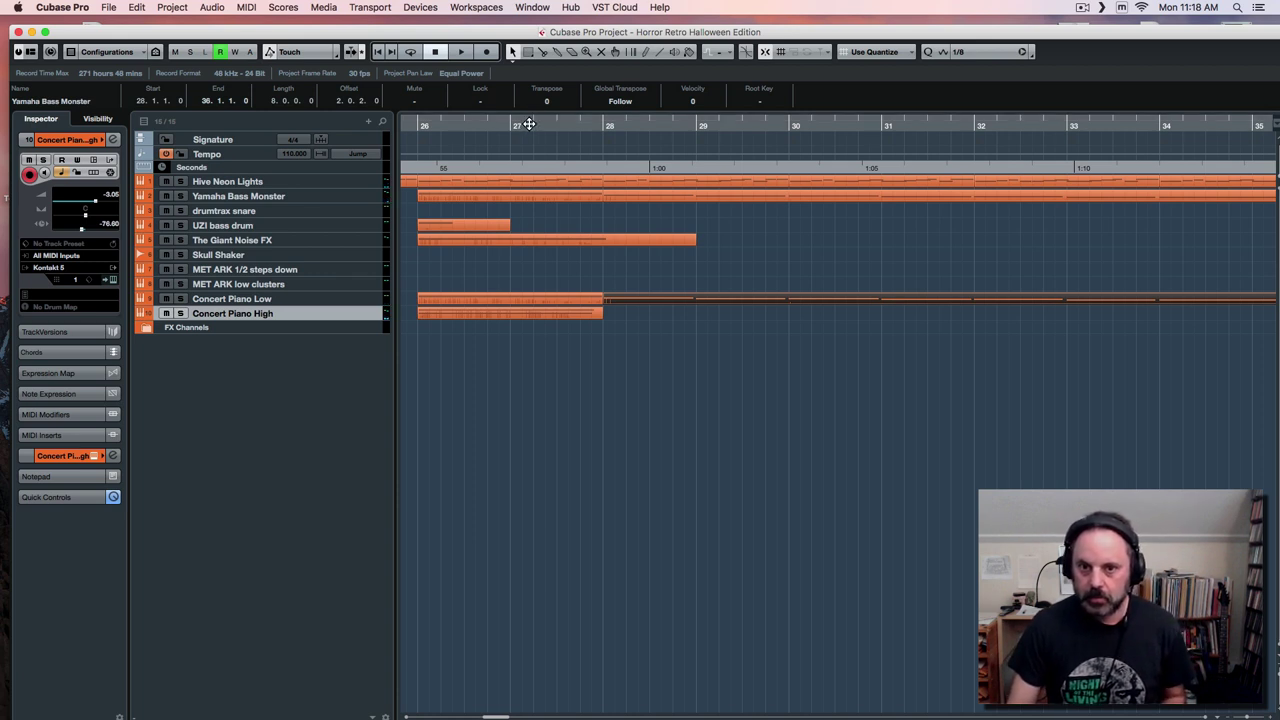
pyautogui.click(530, 123)
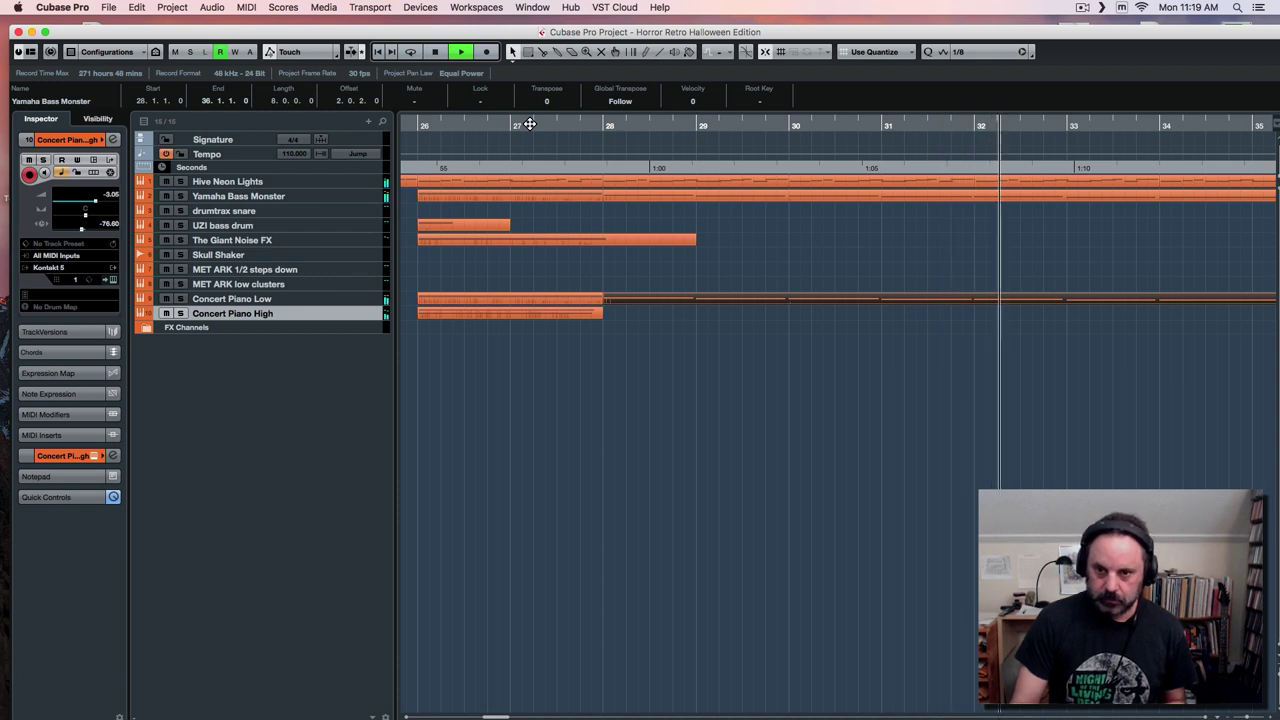
pyautogui.press('space')
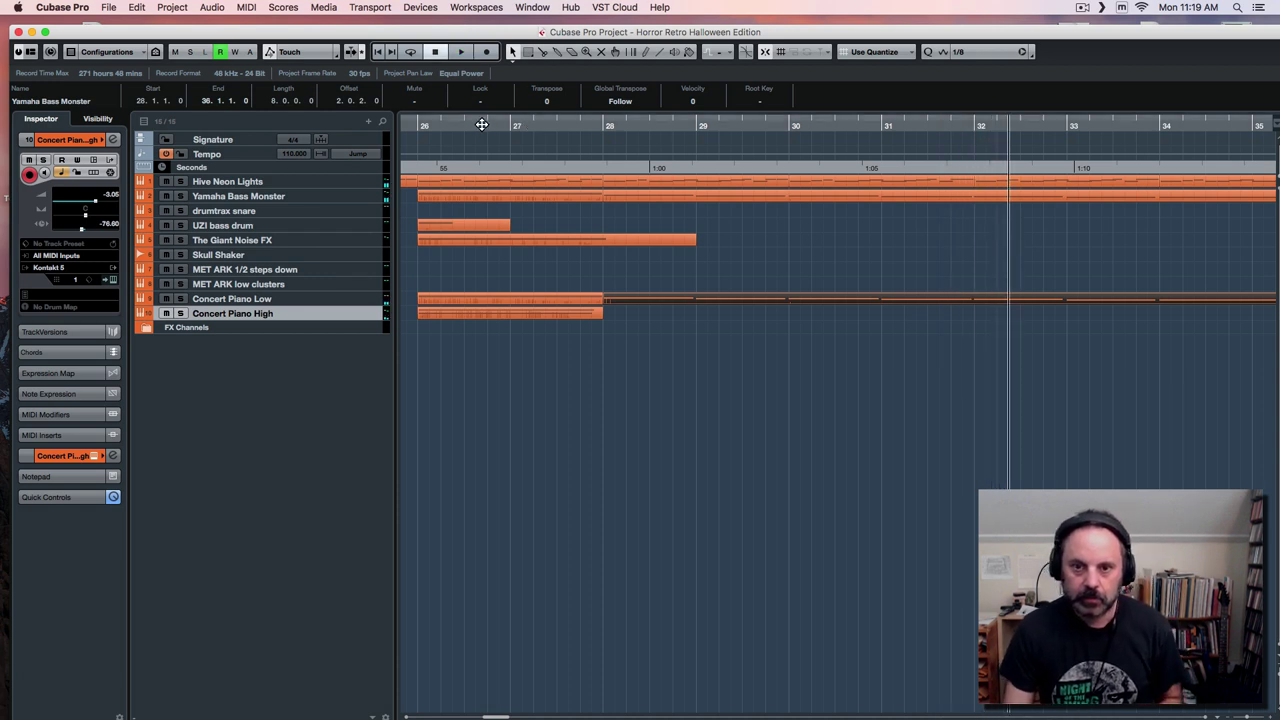
# Duplicate the Concert Piano High part at bar 26 four times to fill bars 28 to 36, playing the arrangement meanwhile.
pyautogui.click(475, 316)
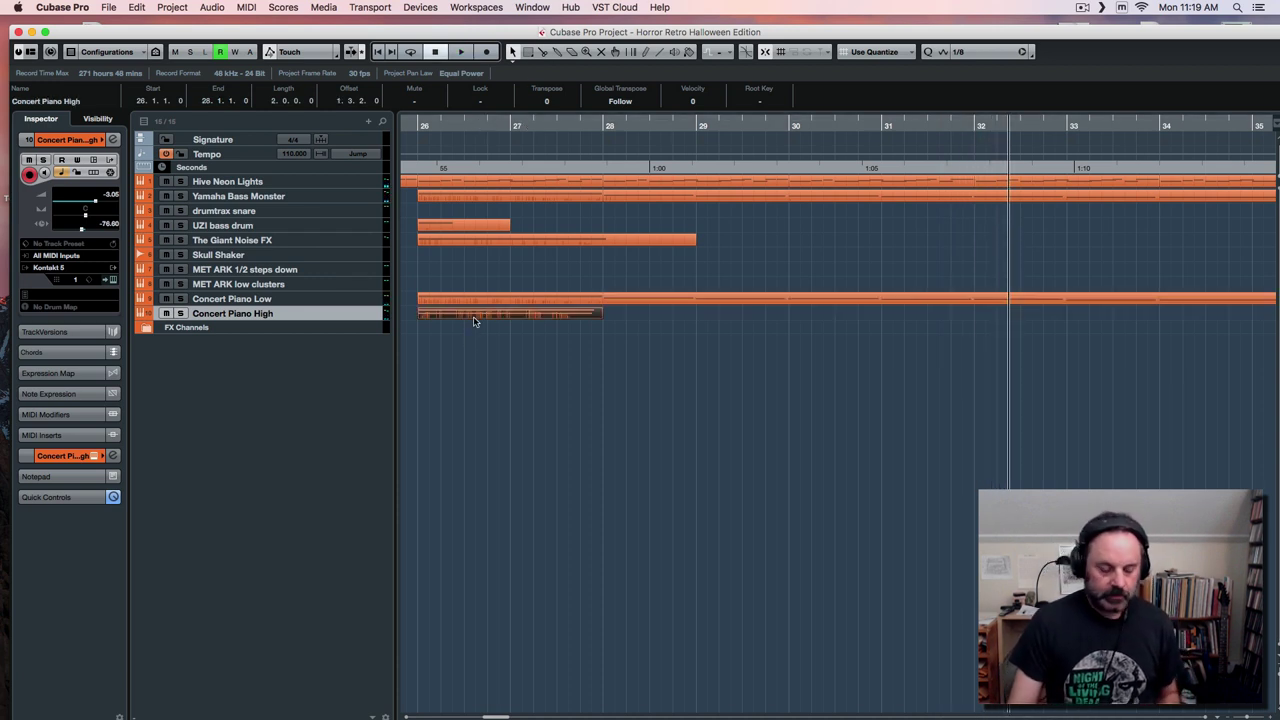
pyautogui.press('super+d')
pyautogui.click(588, 123)
pyautogui.press('space')
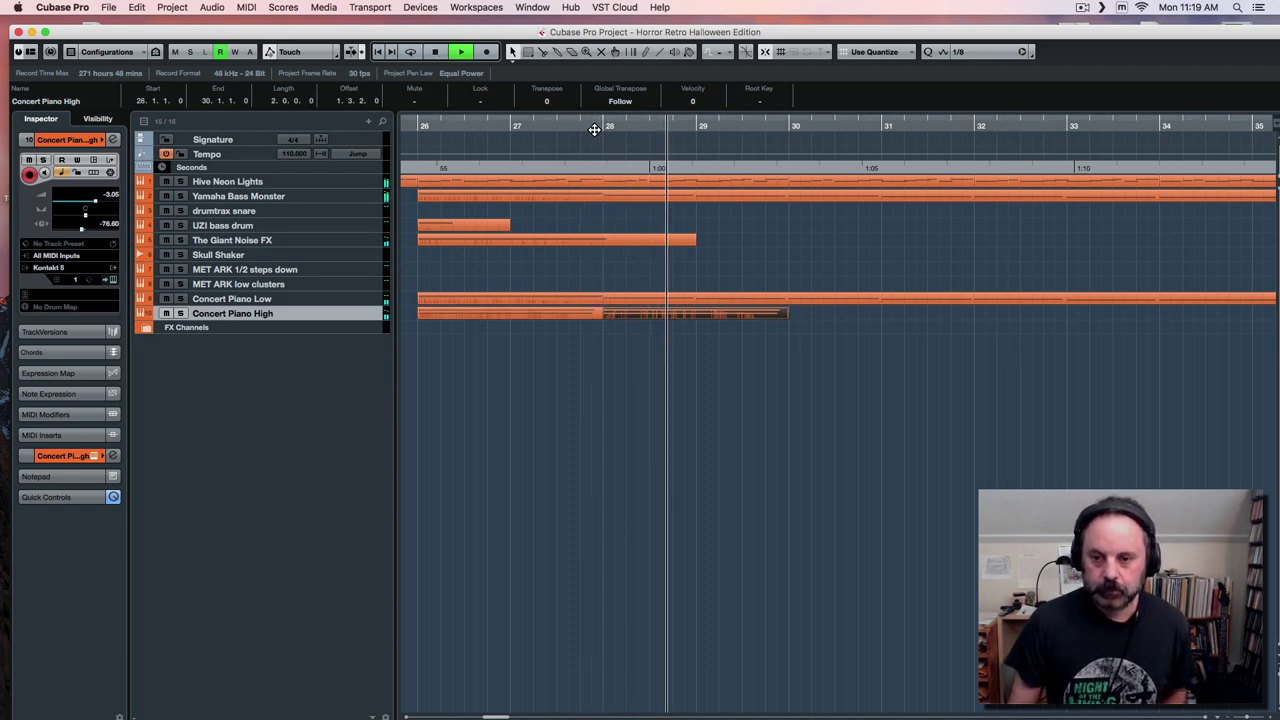
pyautogui.press('super+d')
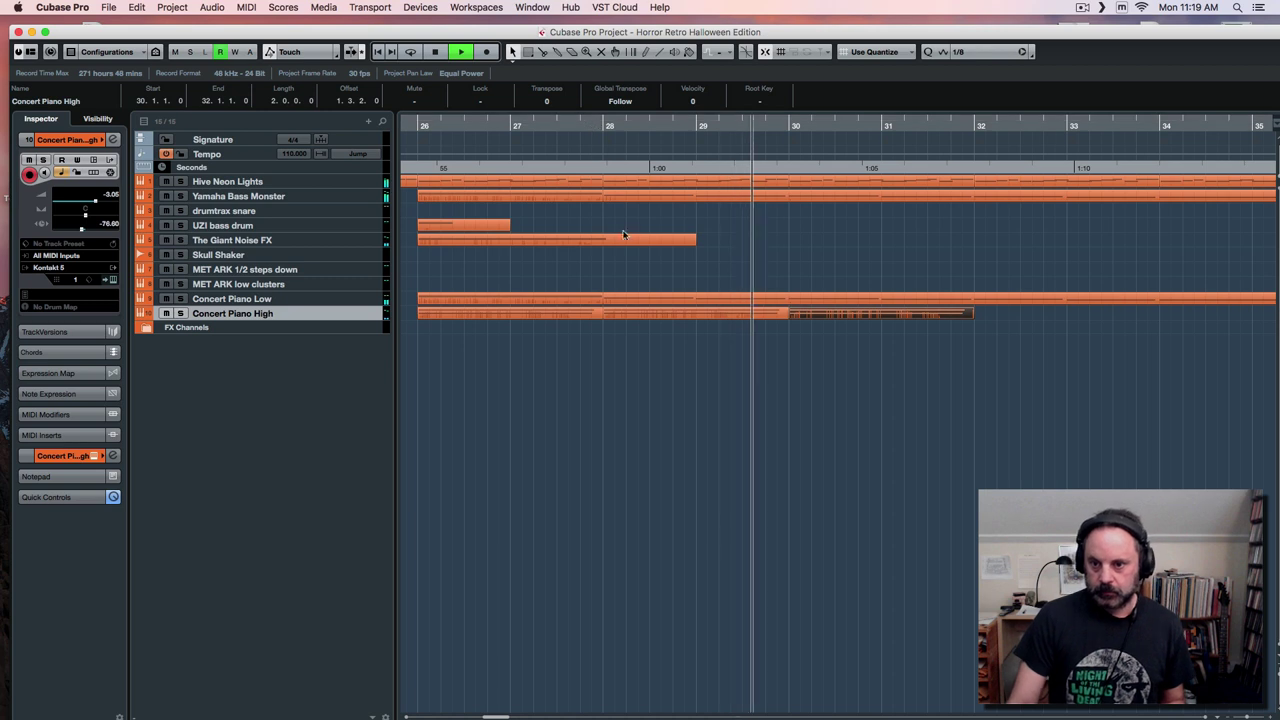
pyautogui.hscroll(5, 492, 716)
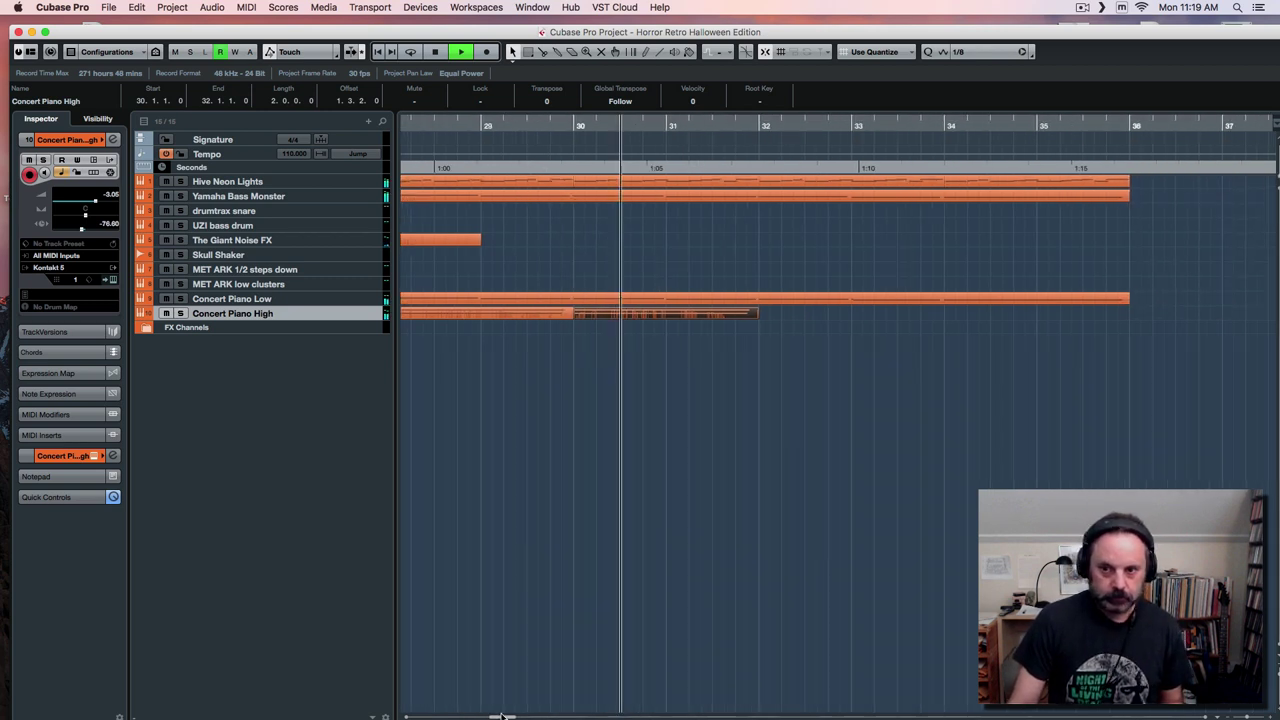
pyautogui.press('super+d')
pyautogui.press('super+d')
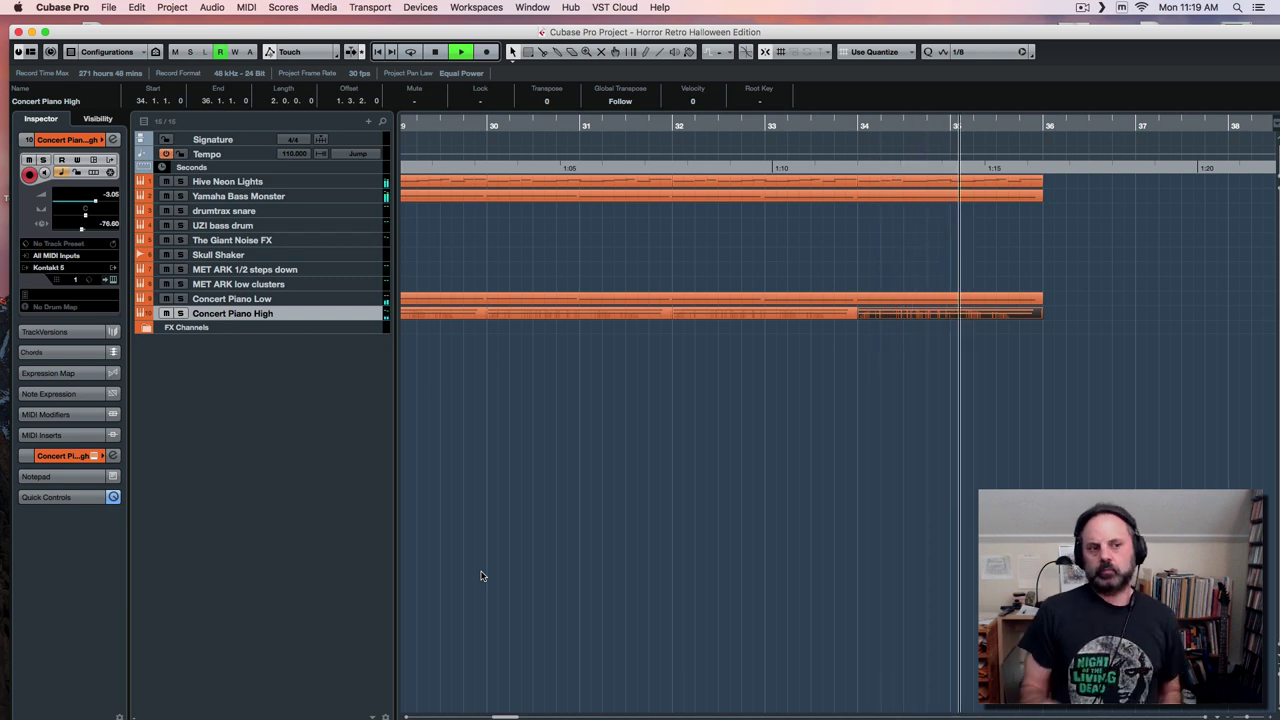
pyautogui.press('space')
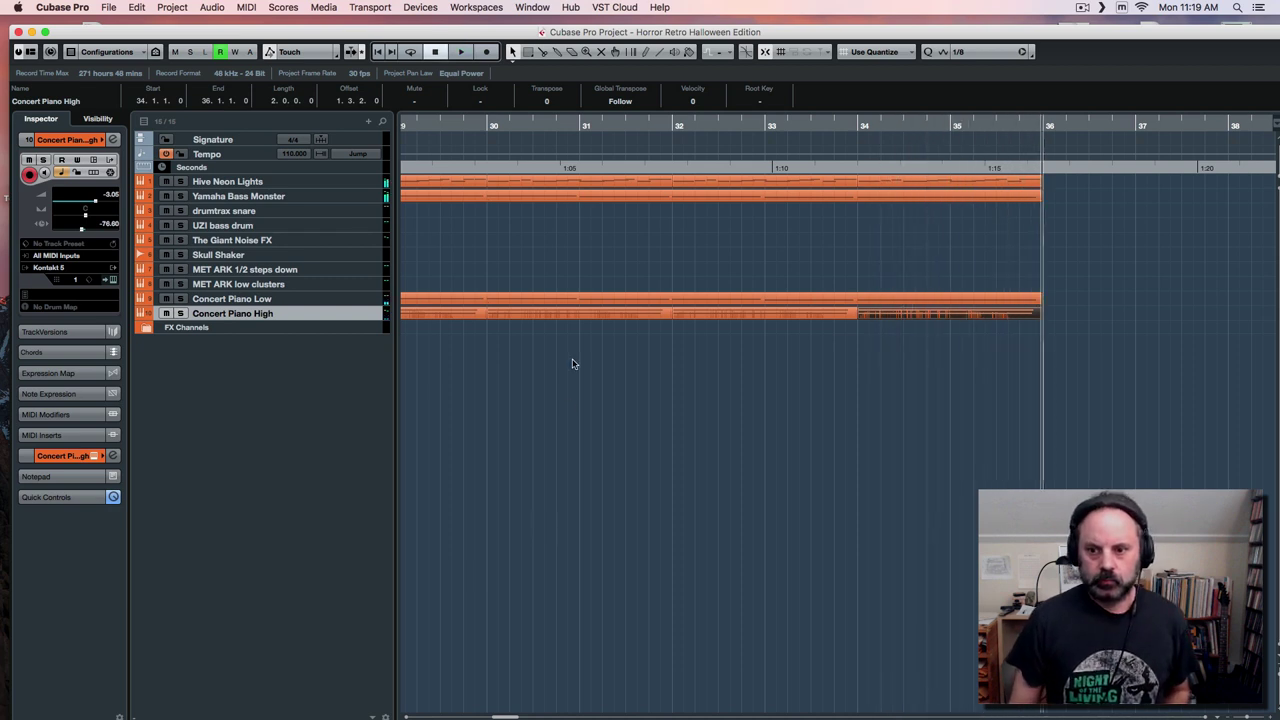
# Save the project and play the arrangement from just before bar 22.
pyautogui.click(108, 7)
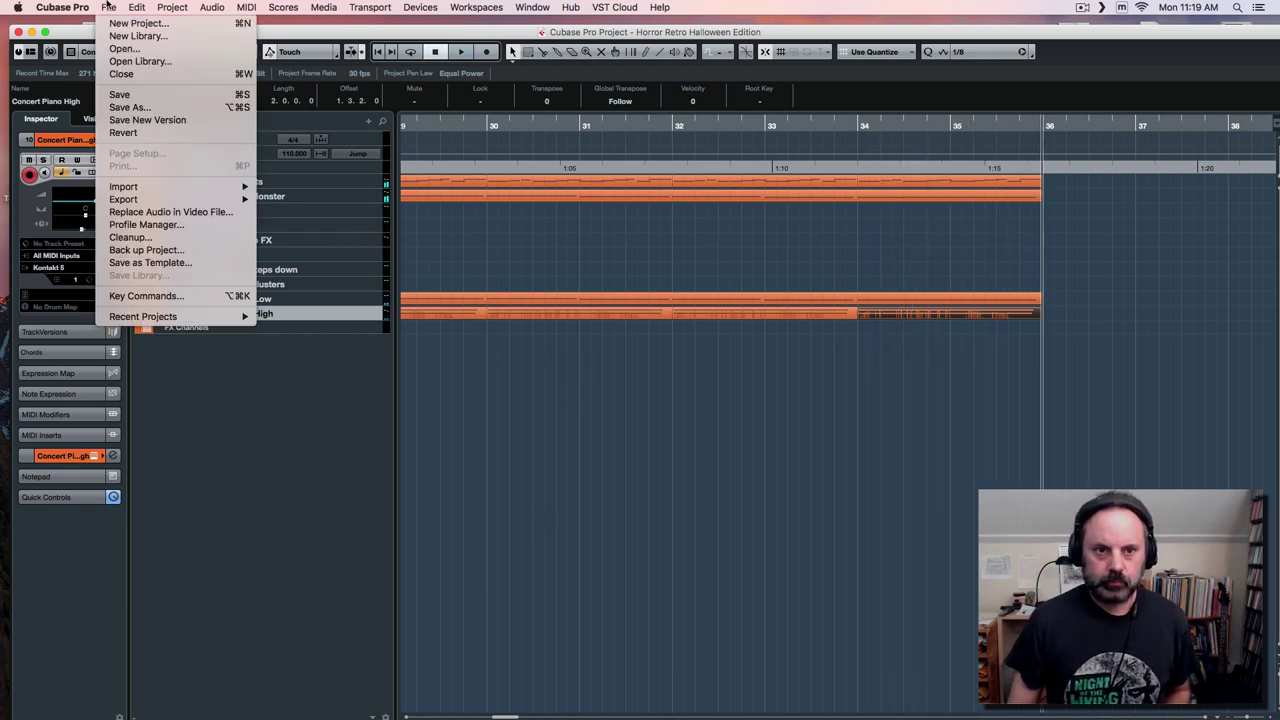
pyautogui.click(119, 96)
pyautogui.moveTo(513, 715); pyautogui.dragTo(491, 716)
pyautogui.click(486, 121)
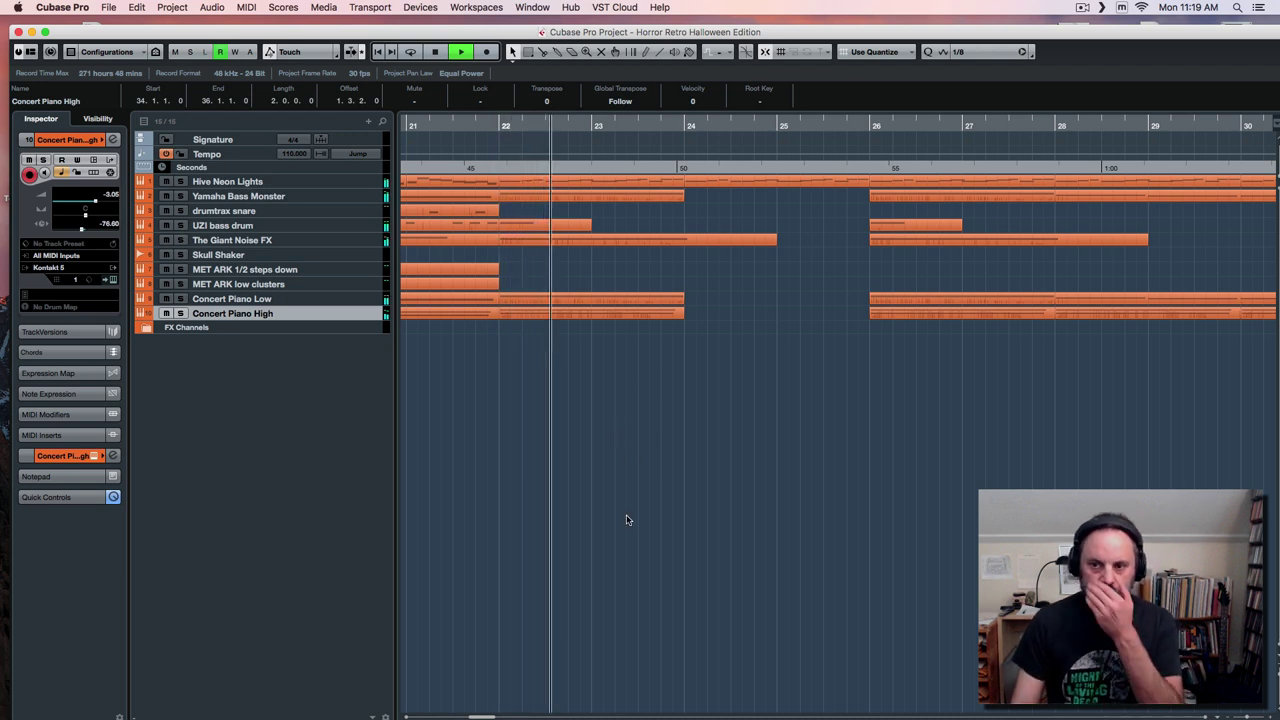
# Move the Yamaha Bass Monster, Concert Piano Low and Concert Piano High parts from bar 28 onward two bars later to bar 30.
pyautogui.moveTo(487, 716); pyautogui.dragTo(505, 716)
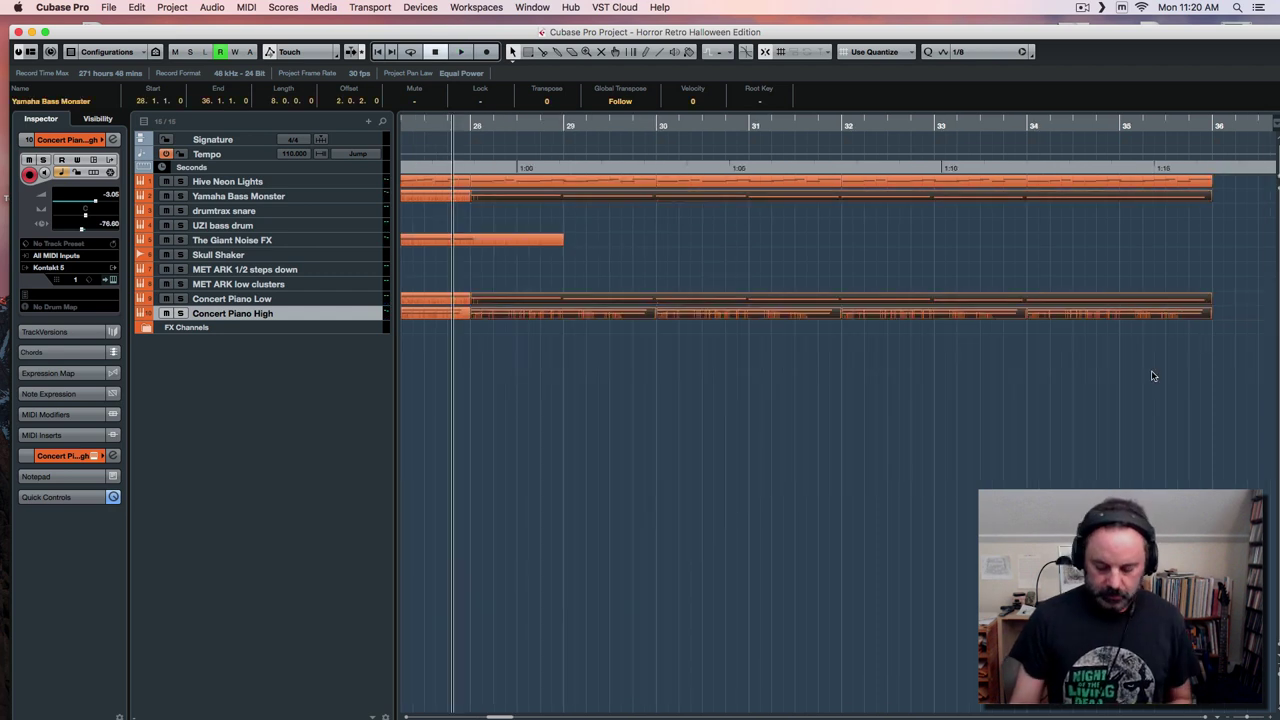
pyautogui.press('super+Right')
pyautogui.press('super+Right')
pyautogui.press('super+Right')
pyautogui.press('super+Right')
pyautogui.press('super+Right')
pyautogui.press('super+Right')
pyautogui.press('super+Right')
pyautogui.press('super+Right')
pyautogui.press('super+Right')
pyautogui.press('super+Right')
pyautogui.press('super+Right')
pyautogui.press('super+Right')
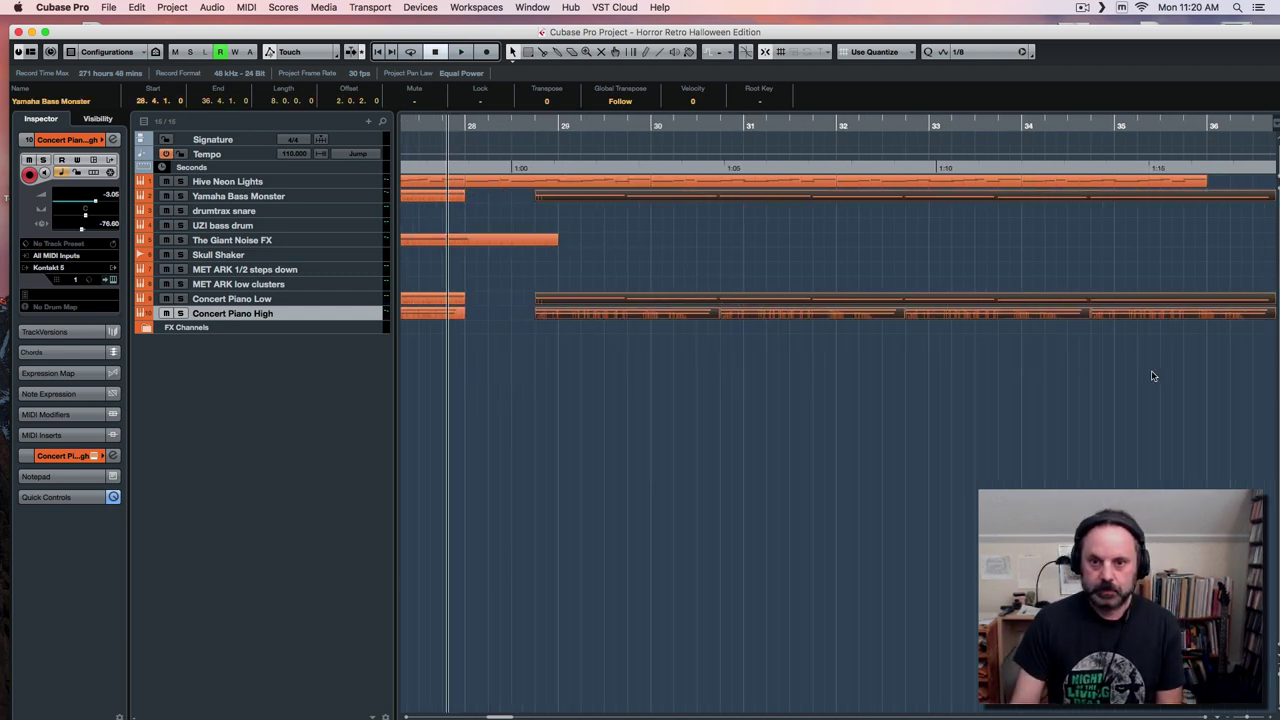
pyautogui.press('super+Right')
pyautogui.press('super+Right')
pyautogui.press('super+Right')
pyautogui.press('super+Right')
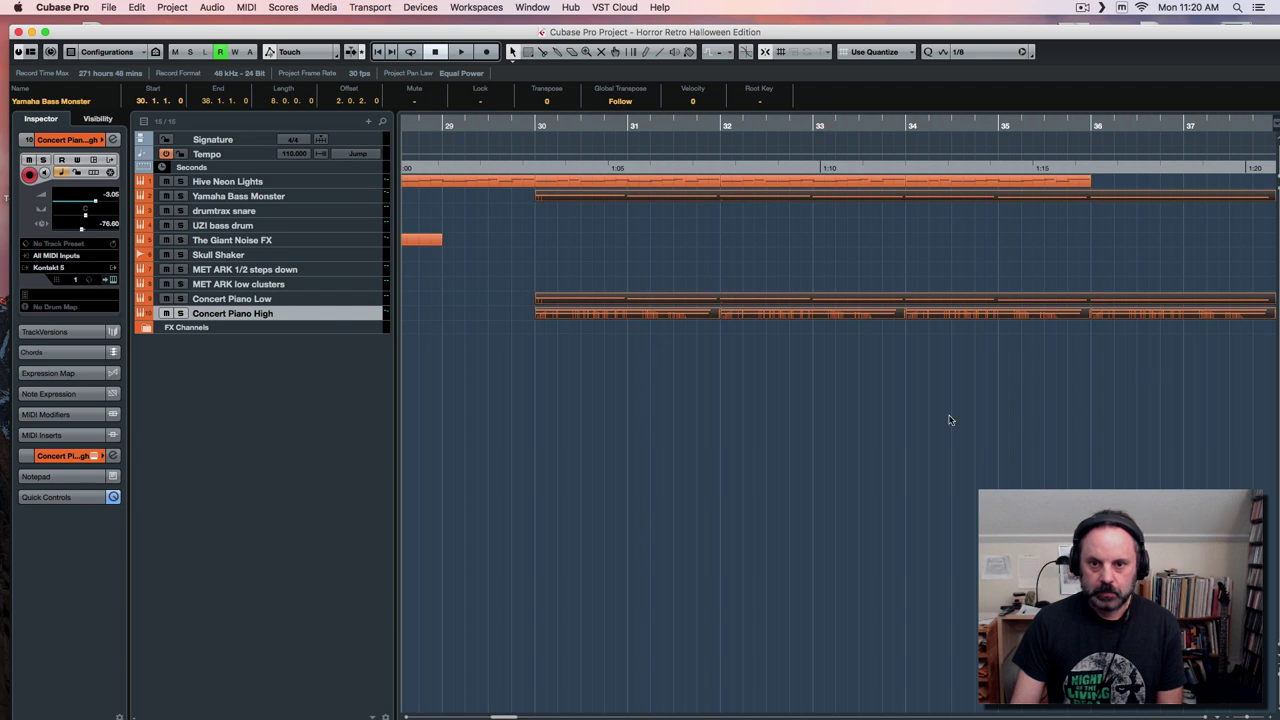
# Play from just before bar 26 and duplicate the Hive Neon Lights part at bar 34 to fill bars 36 to 38.
pyautogui.moveTo(502, 716); pyautogui.dragTo(490, 716)
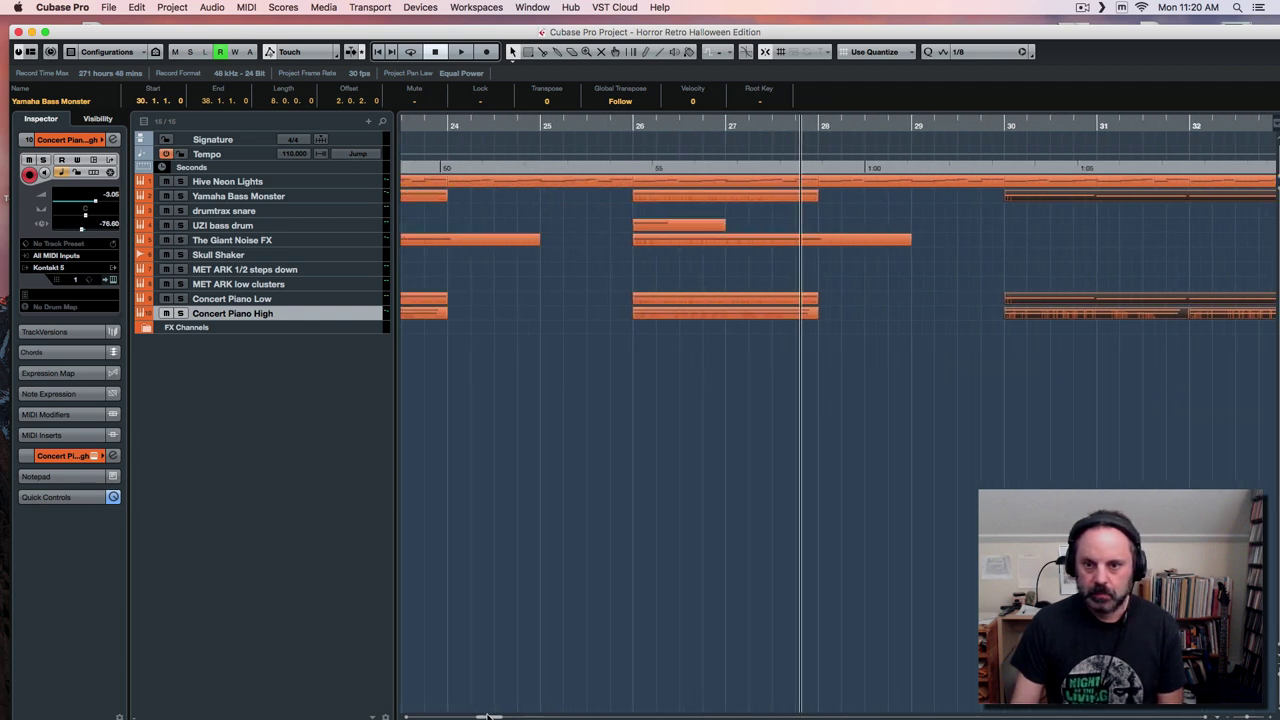
pyautogui.click(621, 133)
pyautogui.press('space')
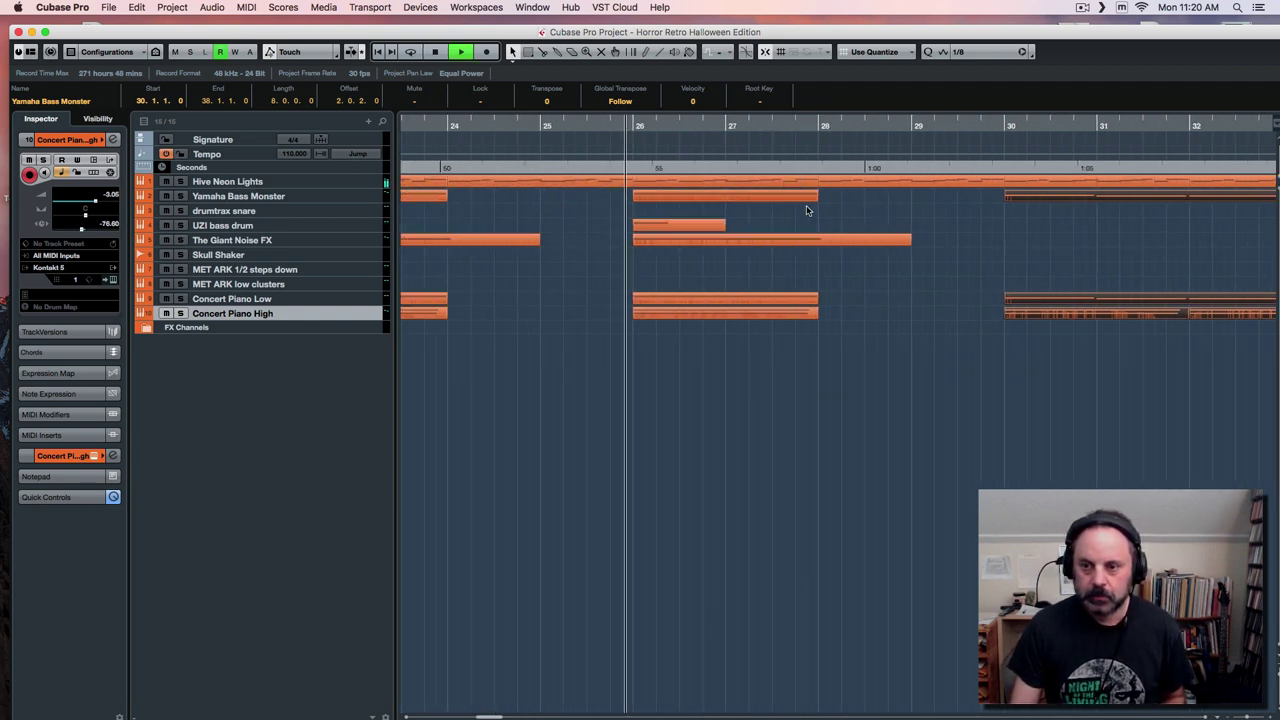
pyautogui.moveTo(505, 716); pyautogui.dragTo(525, 716)
pyautogui.click(755, 182)
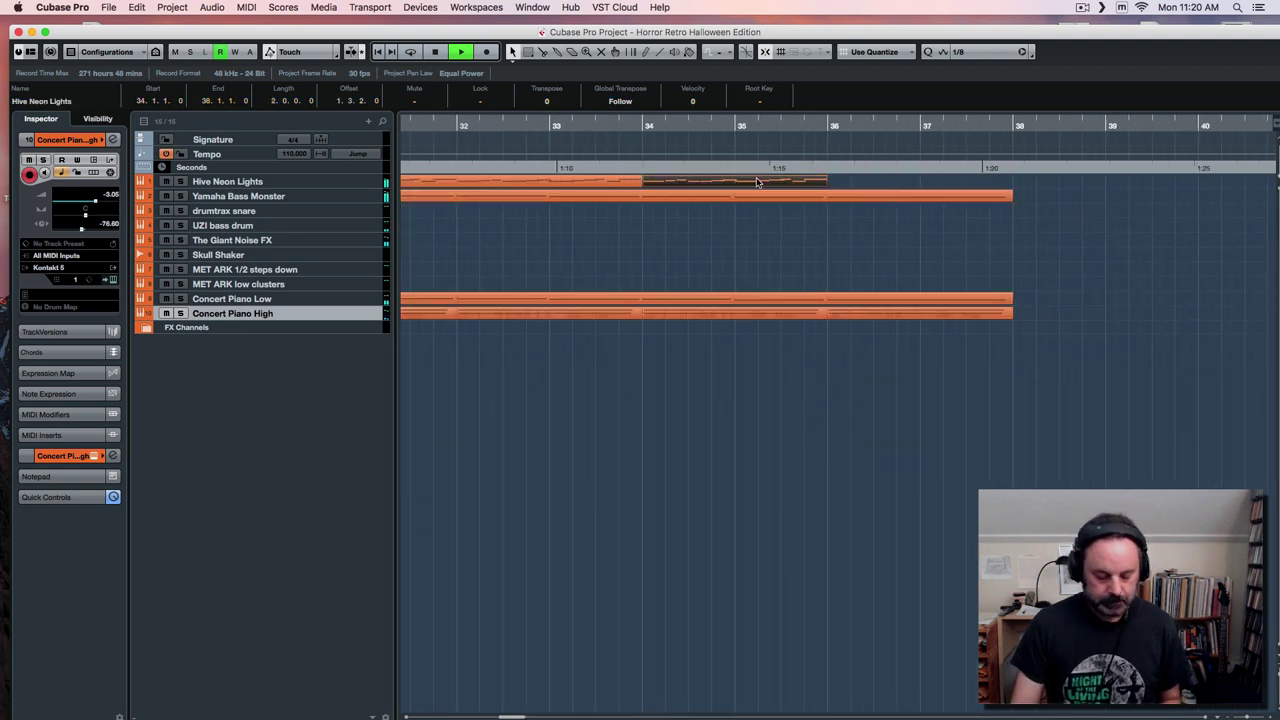
pyautogui.press('super+d')
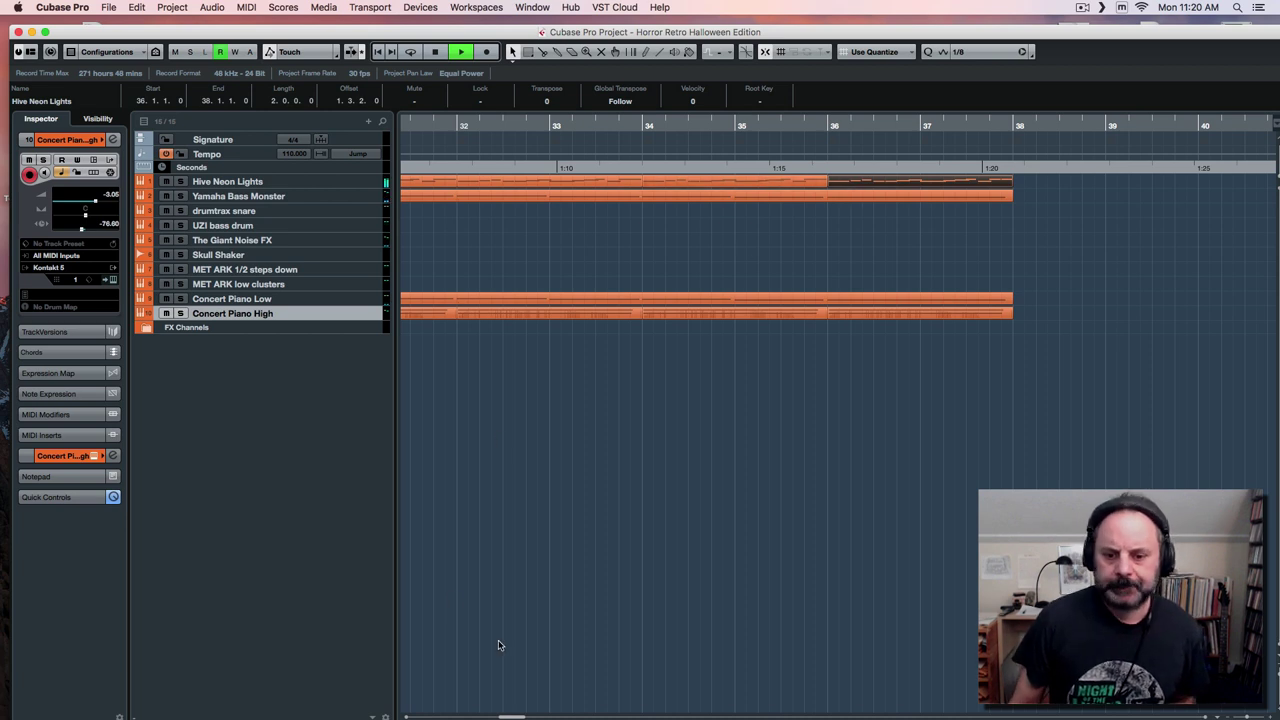
# Record snare hits on the drumtrax snare track from just before bar 30 to about bar 32.
pyautogui.moveTo(510, 717); pyautogui.dragTo(501, 717)
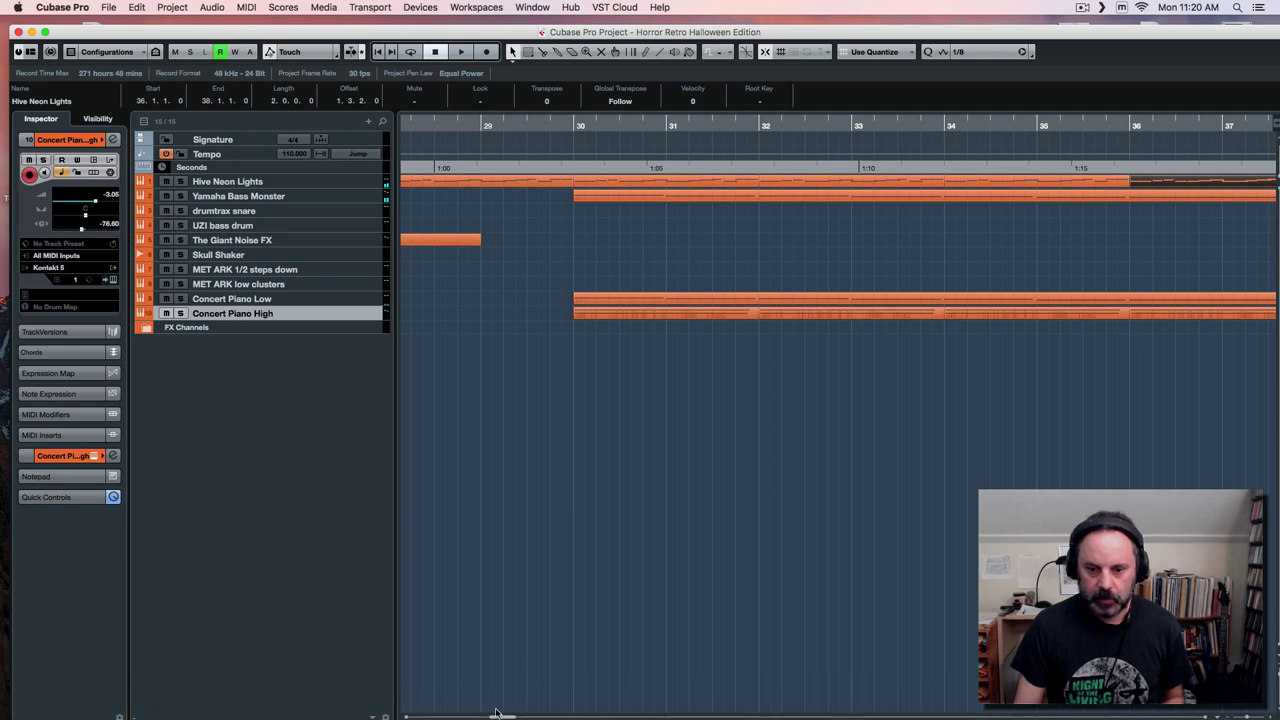
pyautogui.moveTo(500, 716); pyautogui.dragTo(503, 714)
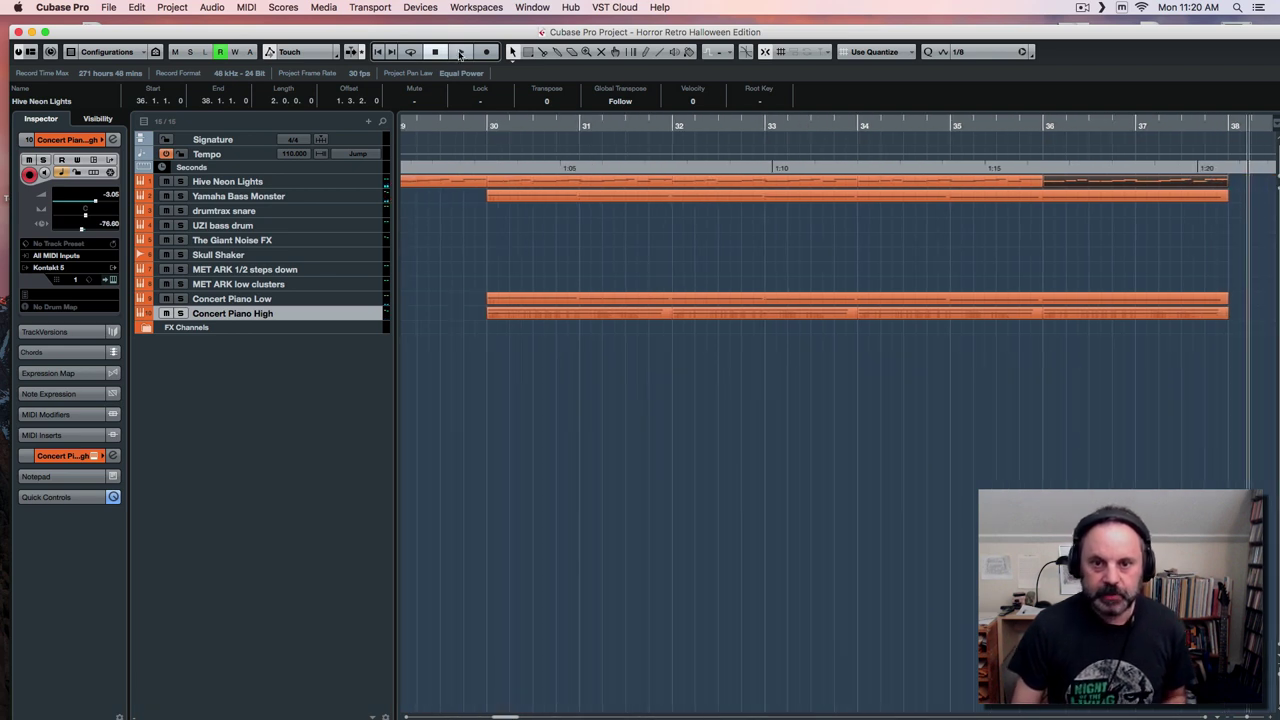
pyautogui.click(470, 125)
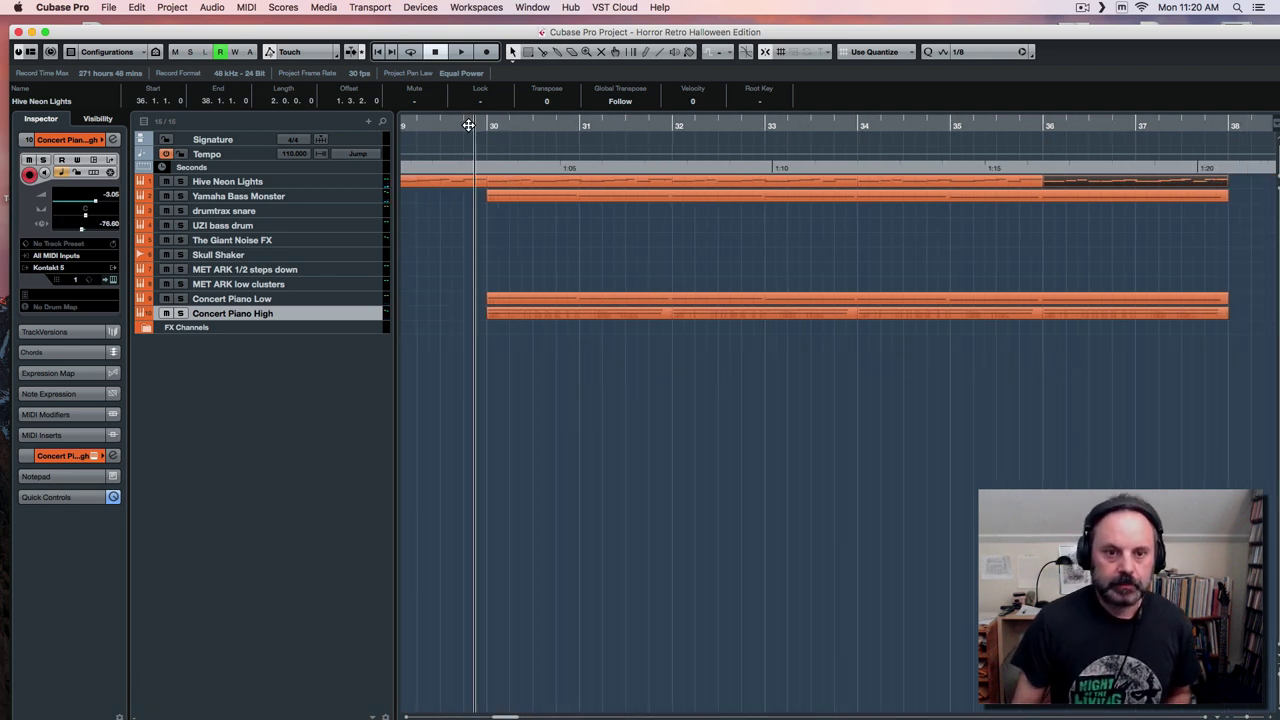
pyautogui.click(363, 215)
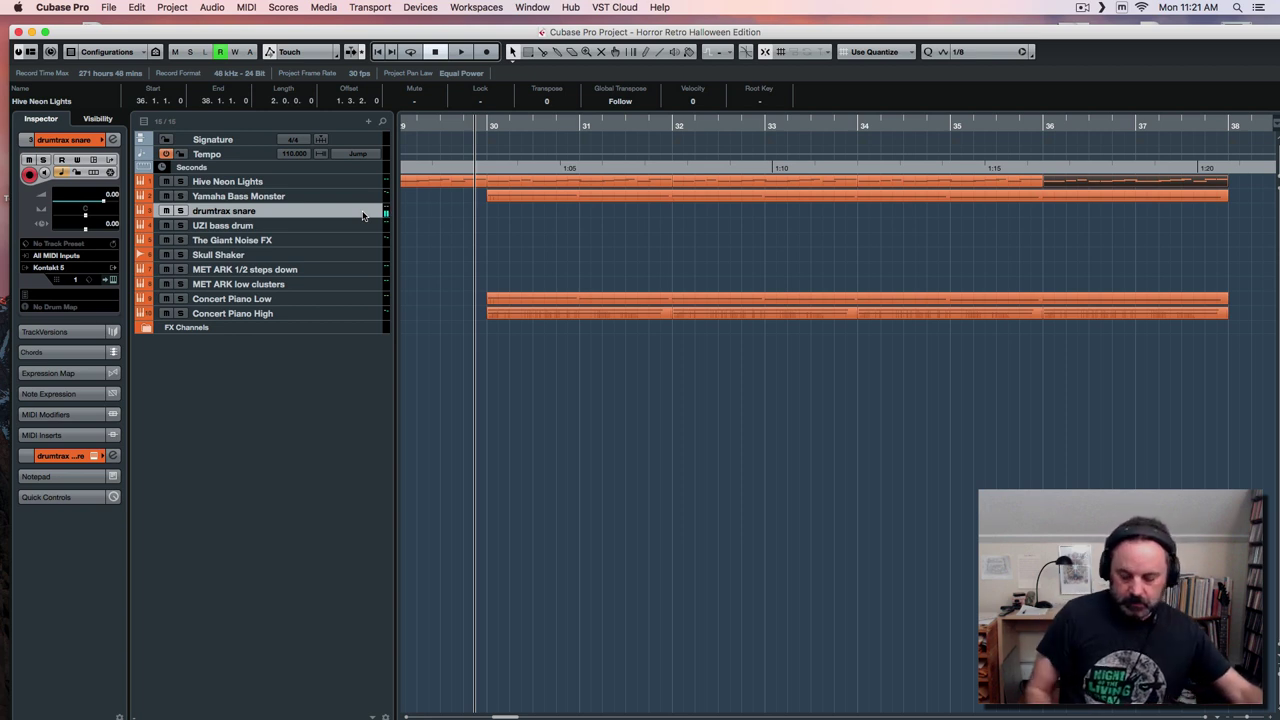
pyautogui.press('KP_Multiply')
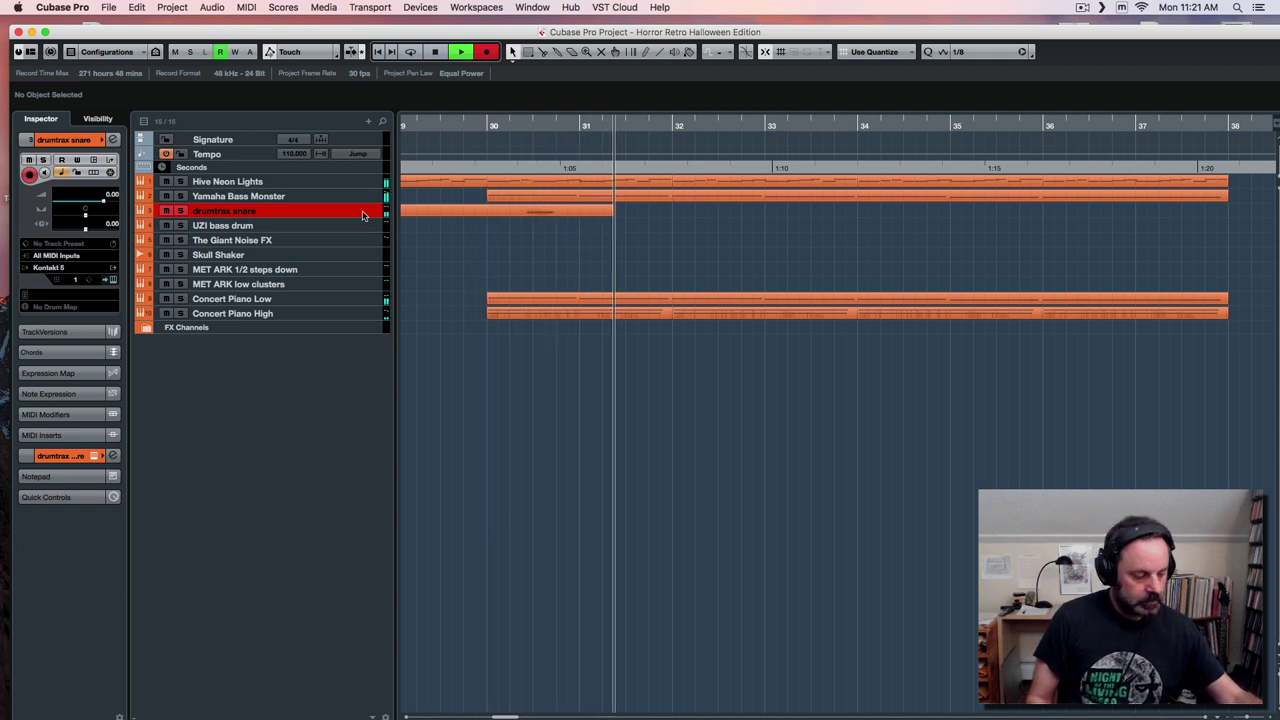
pyautogui.press('space')
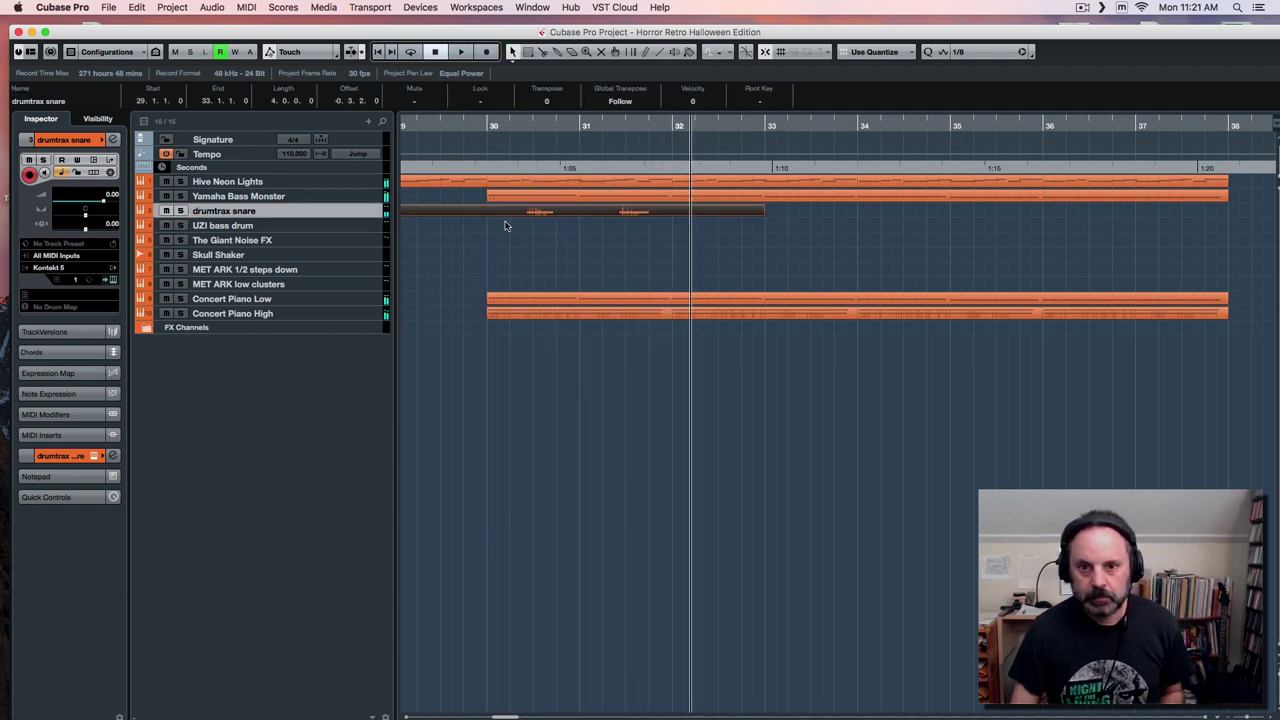
# Open the recorded drumtrax snare part and align its two notes with beat 3 of bars 30 and 31.
pyautogui.doubleClick(529, 213)
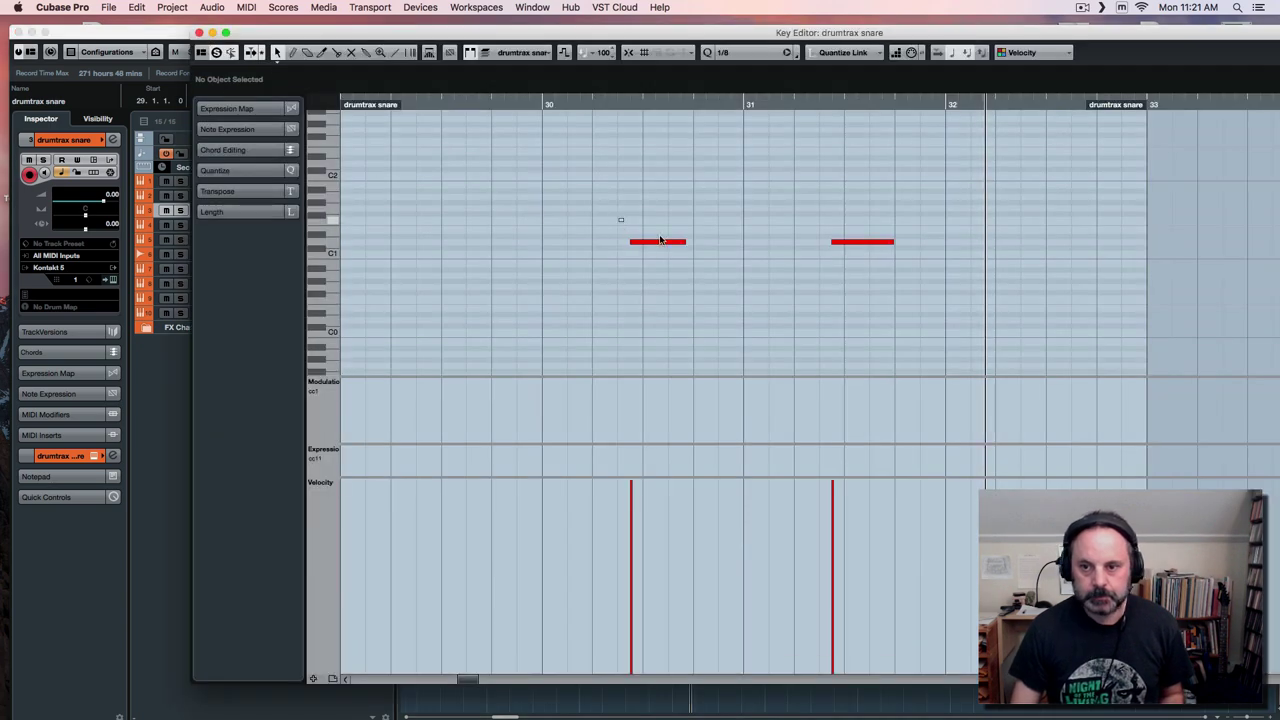
pyautogui.moveTo(618, 218); pyautogui.dragTo(878, 274)
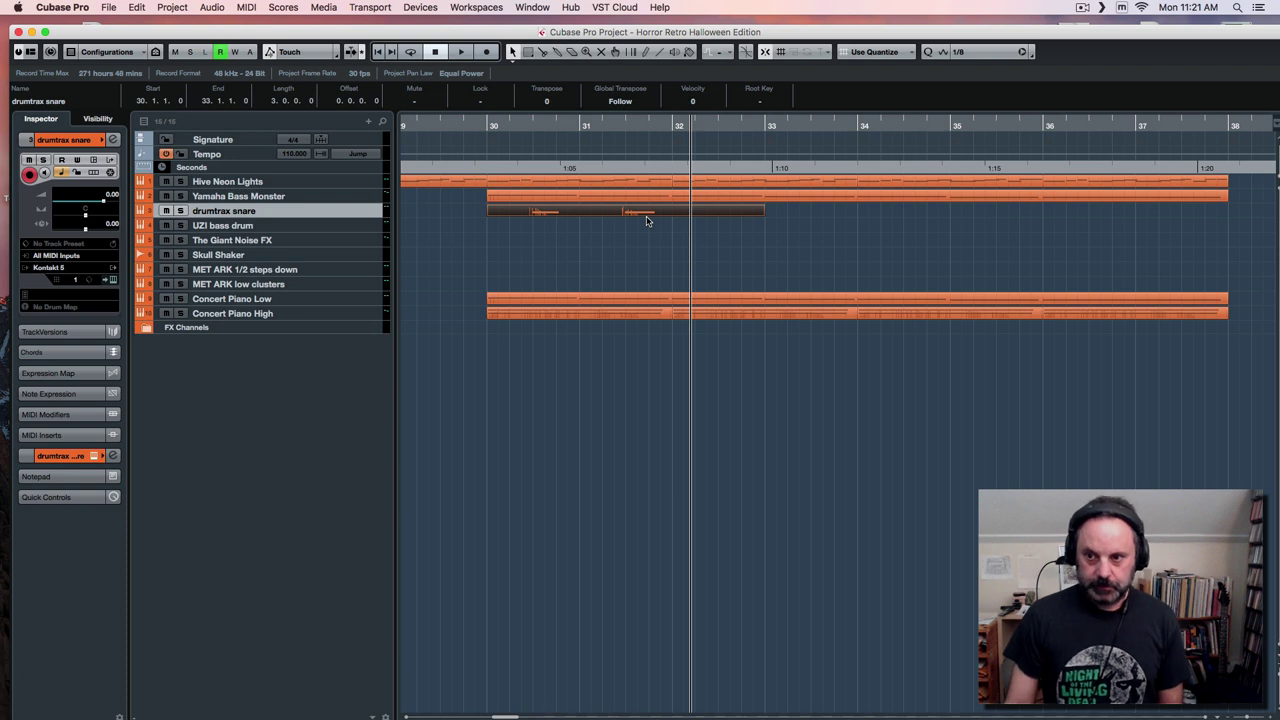
# Trim the drumtrax snare part to bars 30 to 32 and duplicate it three times up to bar 38.
pyautogui.press('super+d')
pyautogui.press('super+d')
pyautogui.press('super+d')
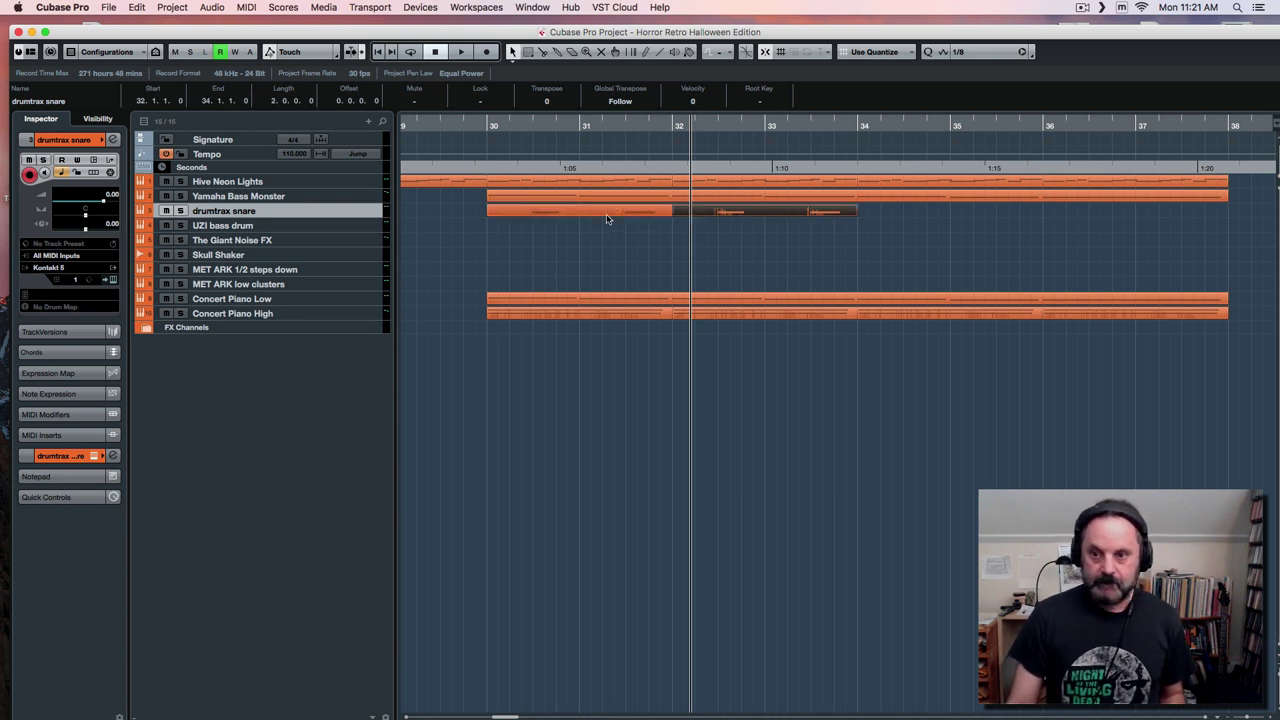
# Play the snare parts from just before bar 30 and delete the drumtrax snare copy at bar 36.
pyautogui.click(474, 125)
pyautogui.press('space')
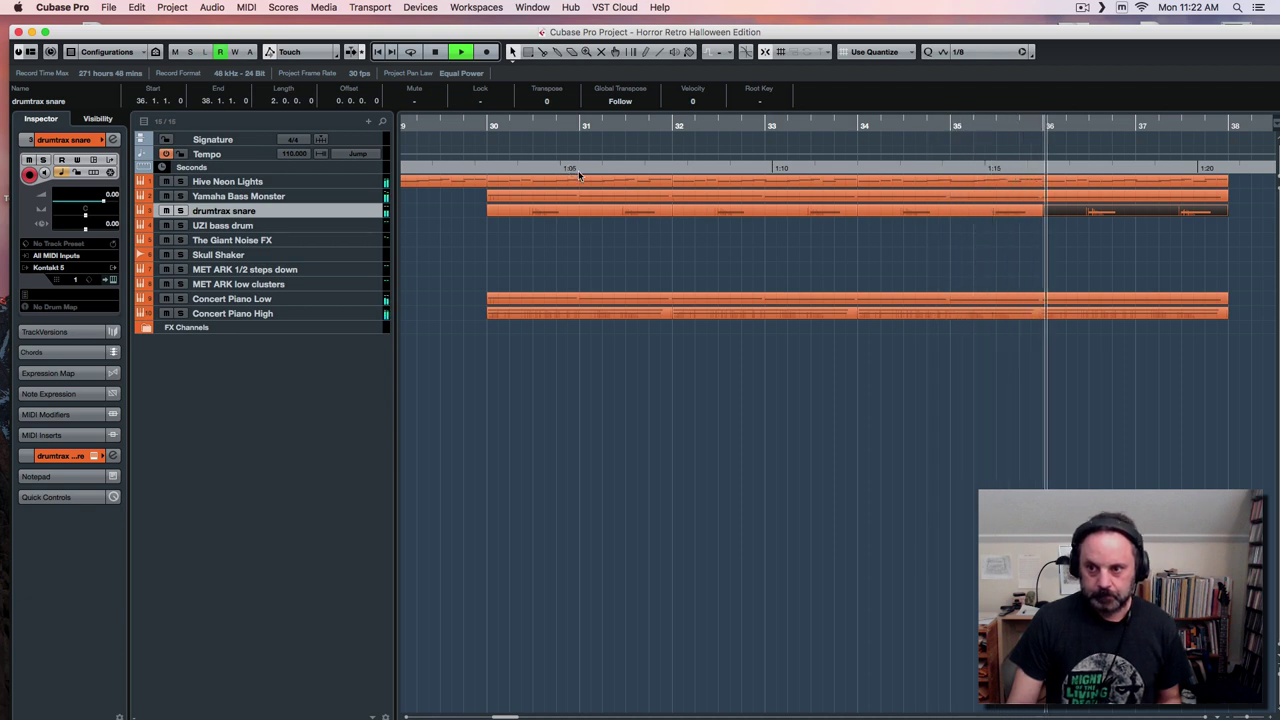
pyautogui.press('space')
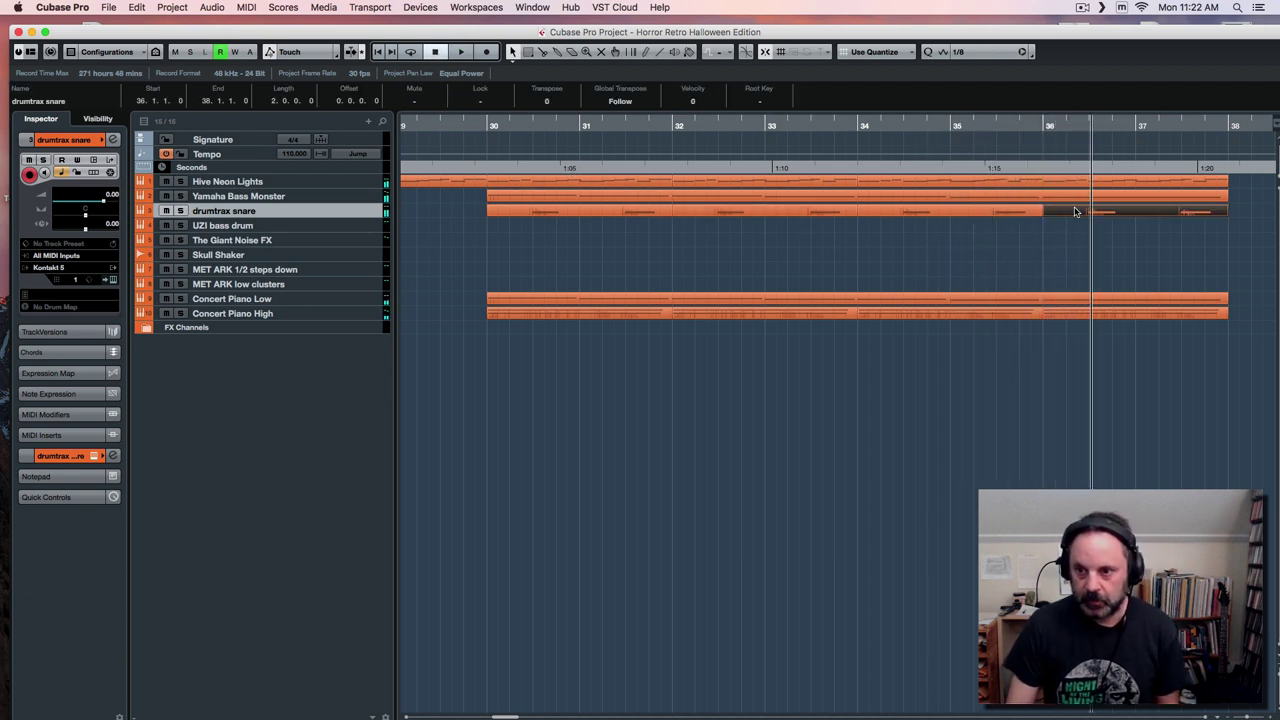
pyautogui.press('Delete')
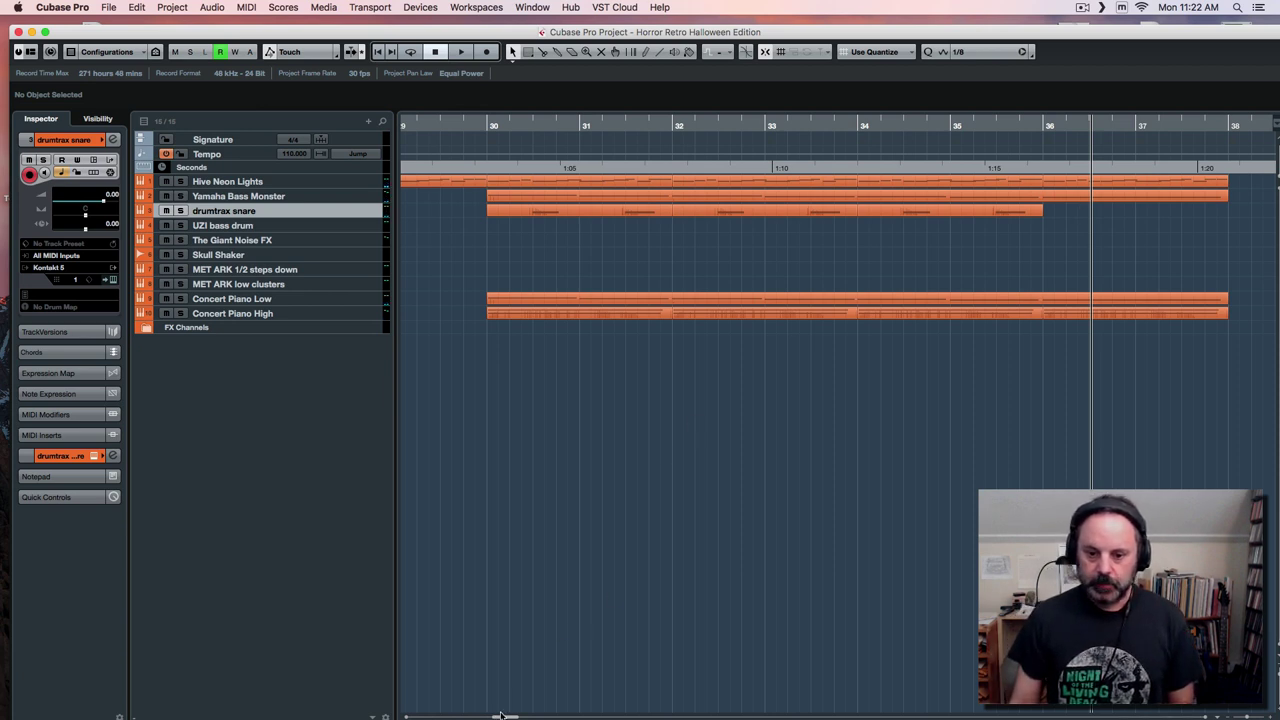
# Record bass drum hits on the UZI bass drum track from just before bar 30 to about bar 32.
pyautogui.moveTo(505, 716)
pyautogui.mouseDown()
pyautogui.moveTo(494, 717)
pyautogui.moveTo(507, 703)
pyautogui.mouseUp()
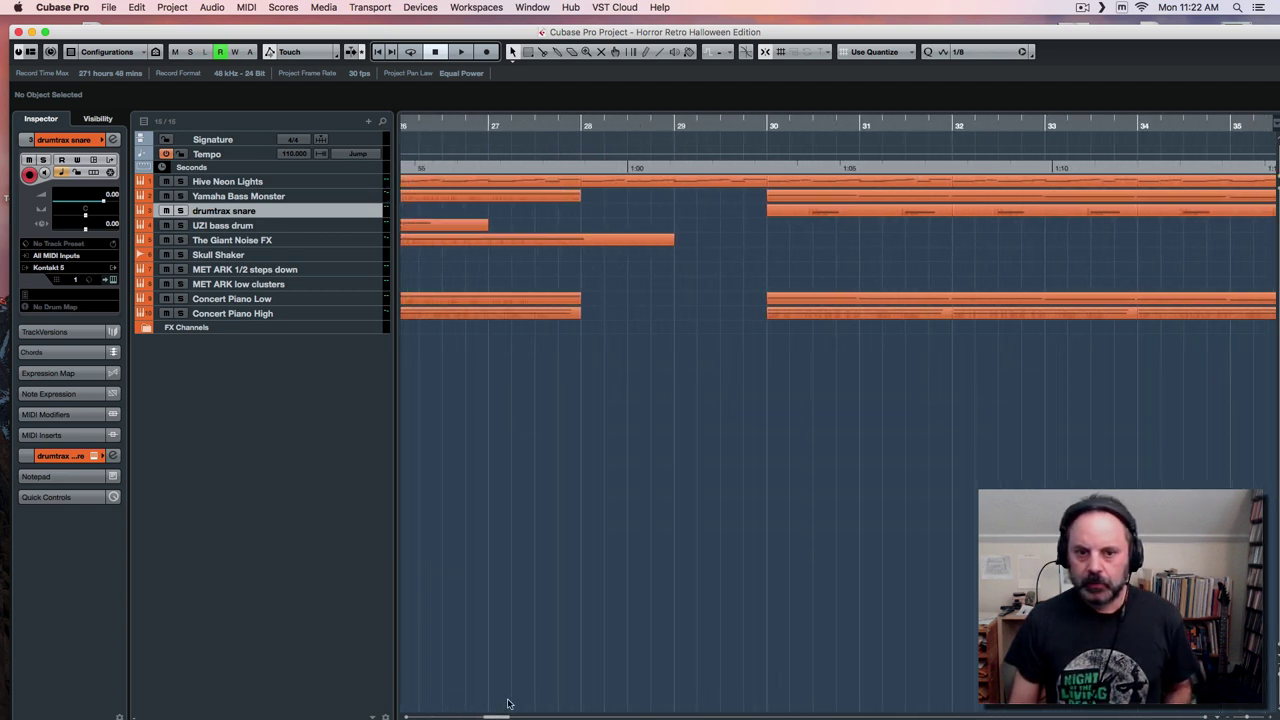
pyautogui.click(313, 228)
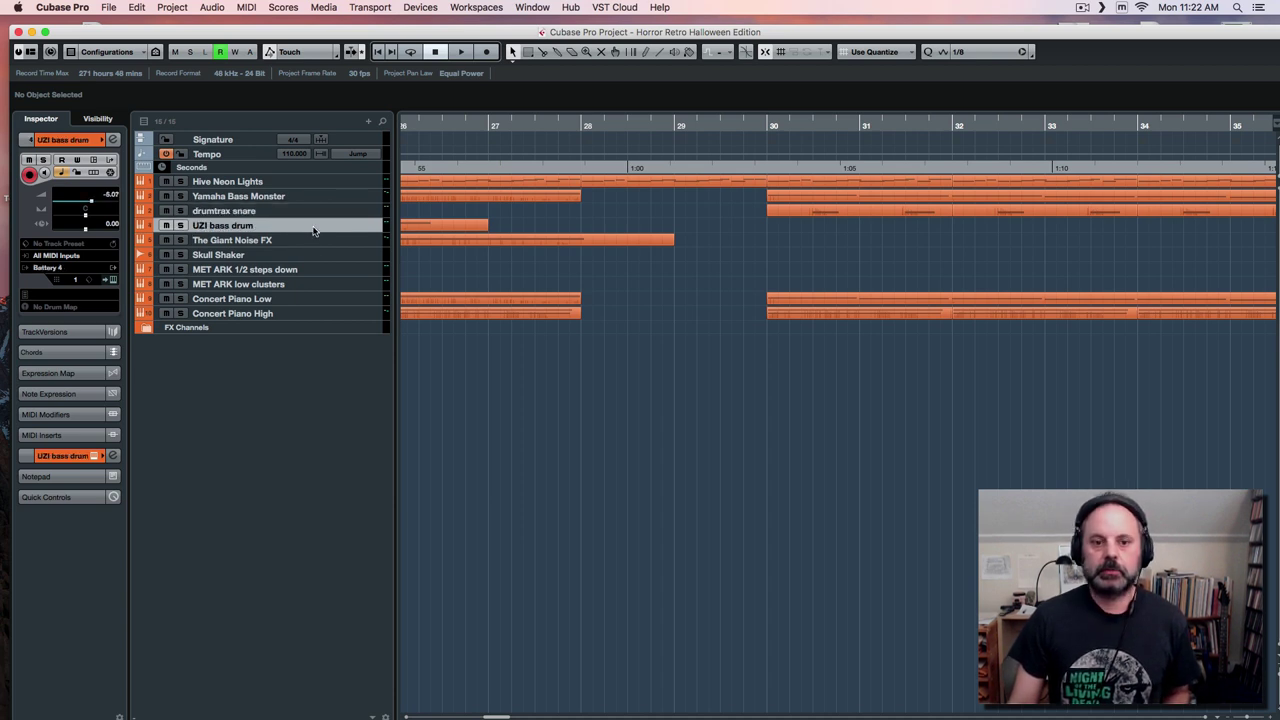
pyautogui.click(762, 124)
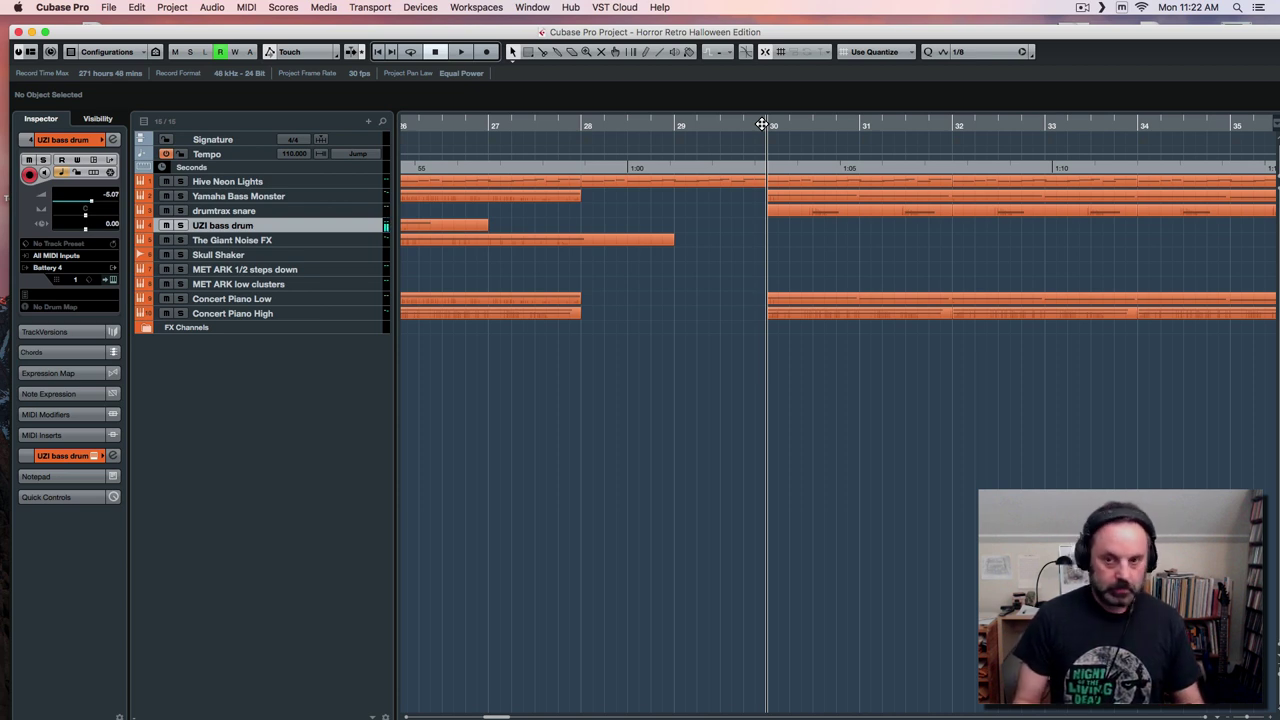
pyautogui.moveTo(749, 130); pyautogui.dragTo(738, 122)
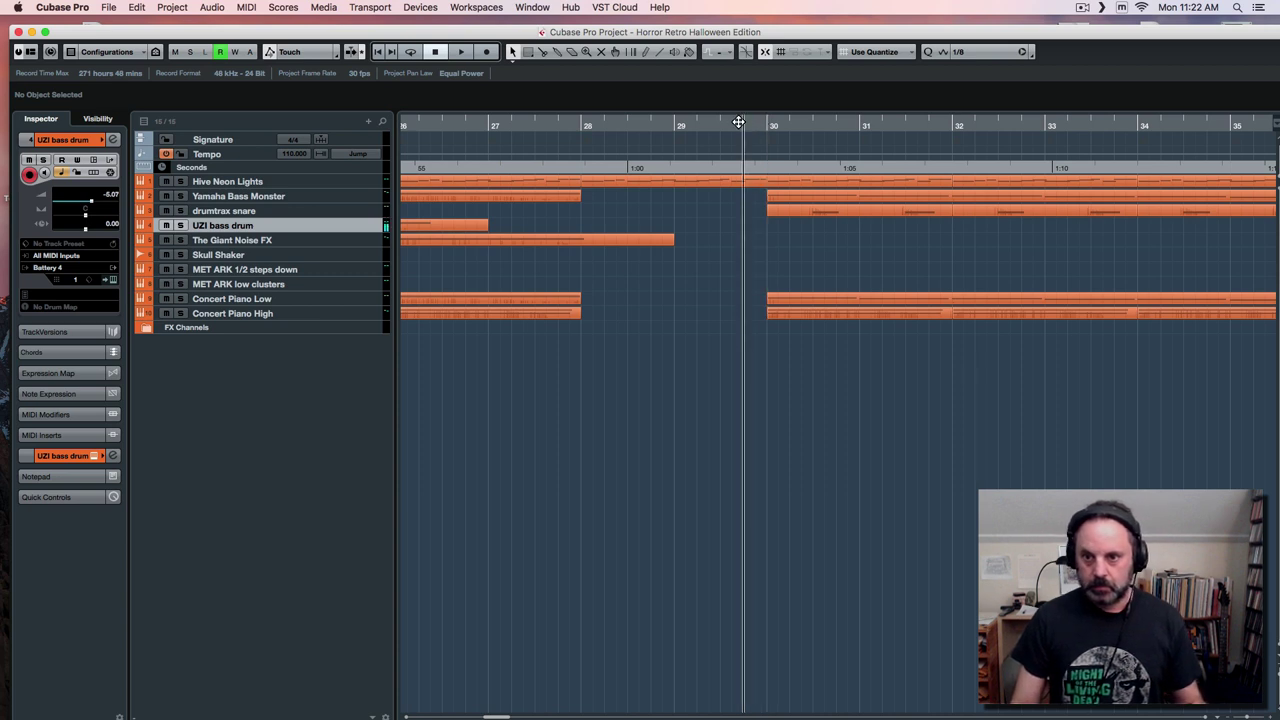
pyautogui.press('KP_Multiply')
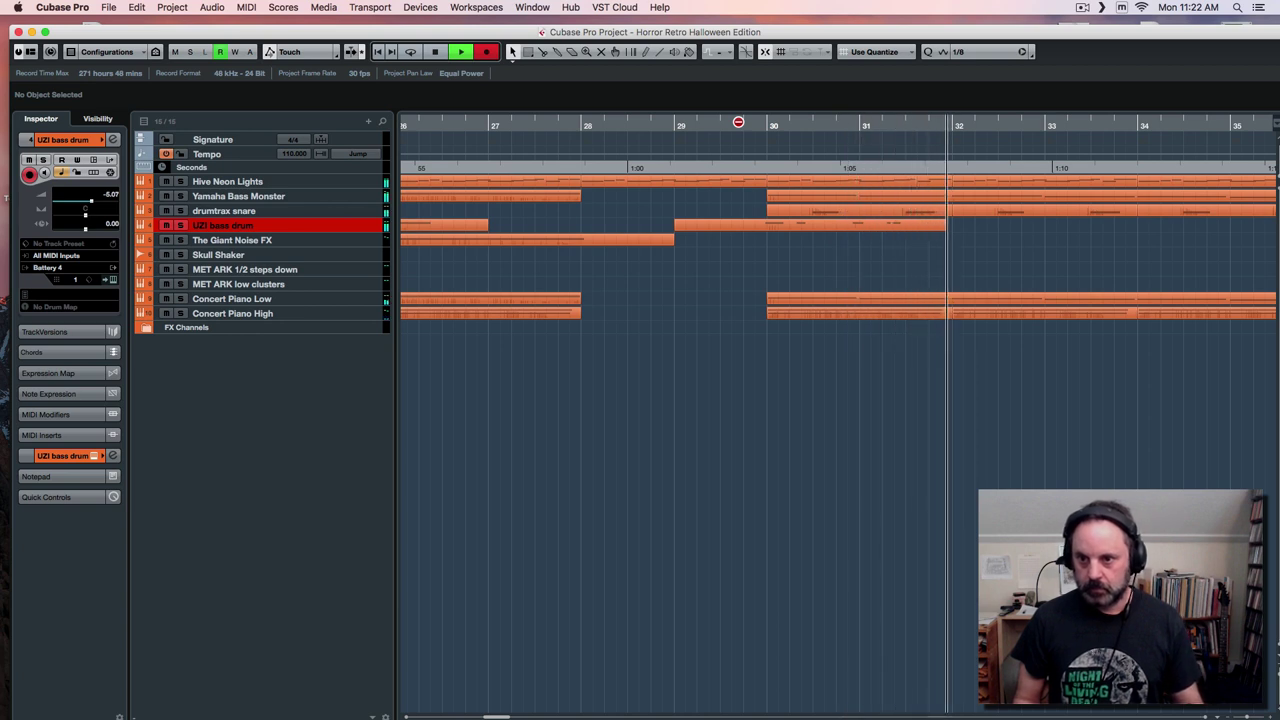
pyautogui.press('space')
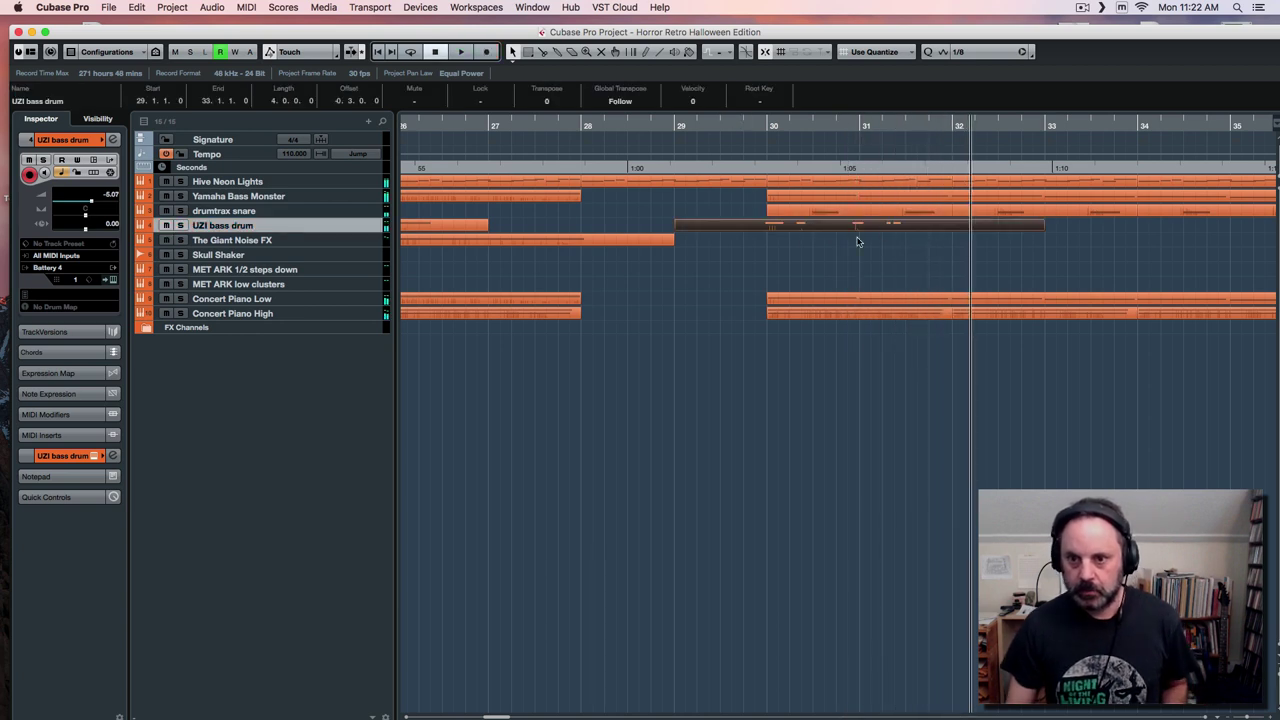
# Open the recorded UZI bass drum part and quantize its notes to the 1/16 grid in the Key Editor.
pyautogui.doubleClick(757, 226)
pyautogui.moveTo(723, 257); pyautogui.dragTo(888, 281)
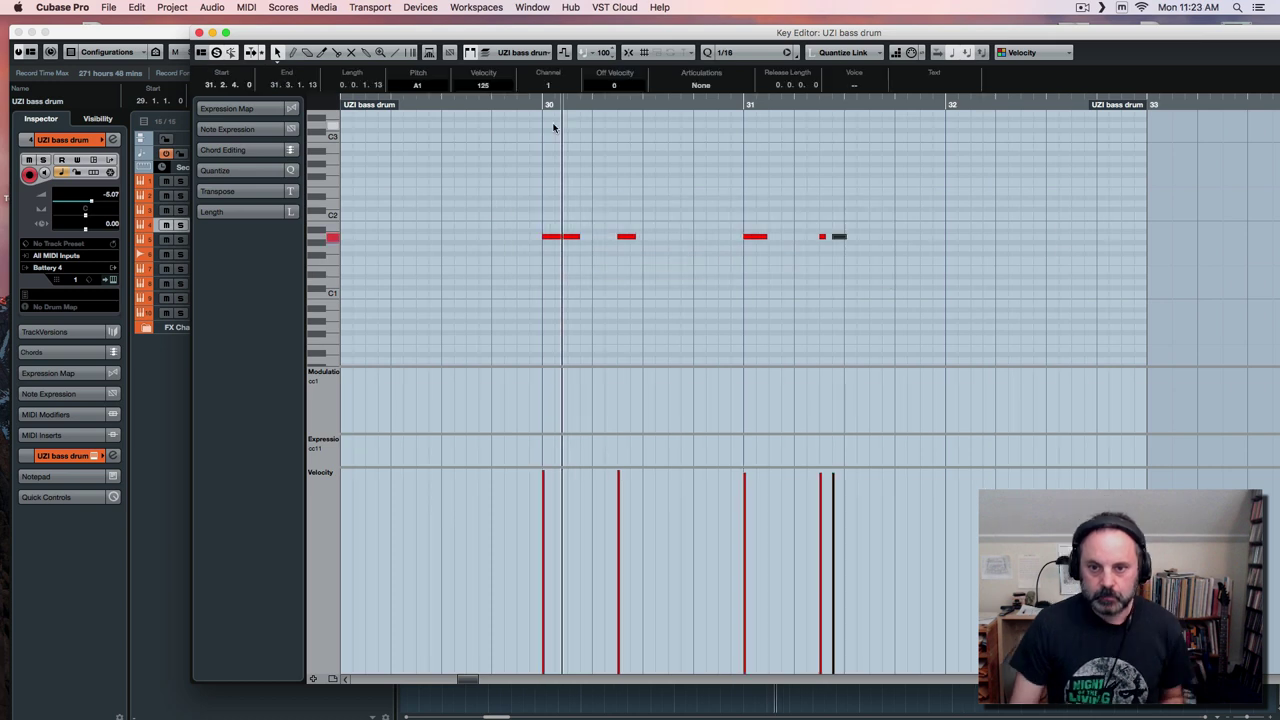
pyautogui.click(199, 33)
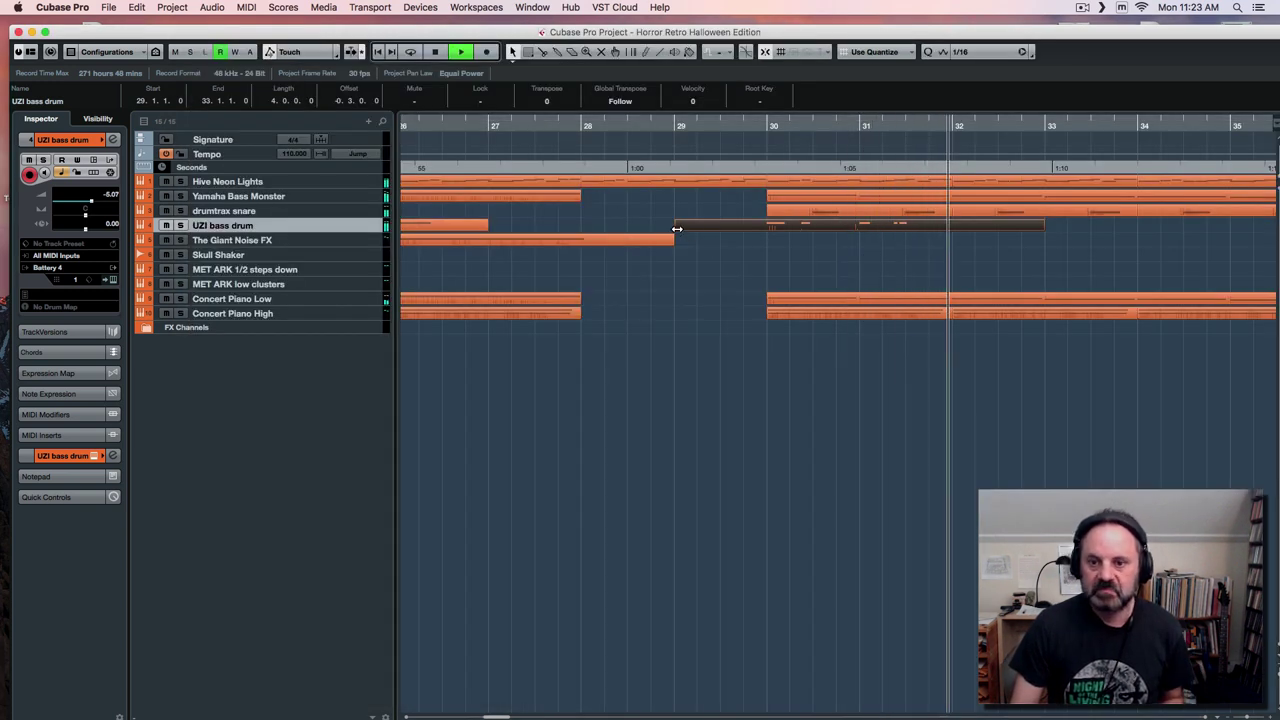
# Trim the UZI bass drum part to bars 30 to 32 and duplicate it three times up to bar 38.
pyautogui.press('space')
pyautogui.moveTo(674, 226); pyautogui.dragTo(770, 227)
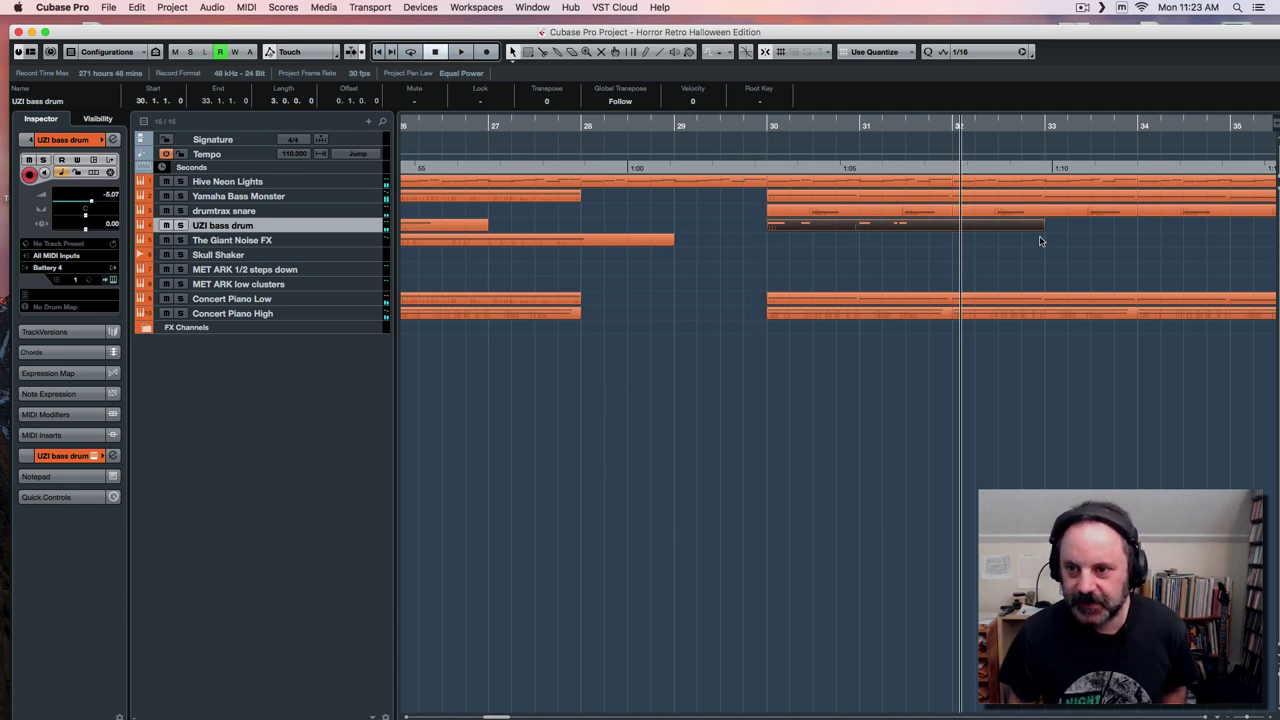
pyautogui.moveTo(1040, 227); pyautogui.dragTo(948, 239)
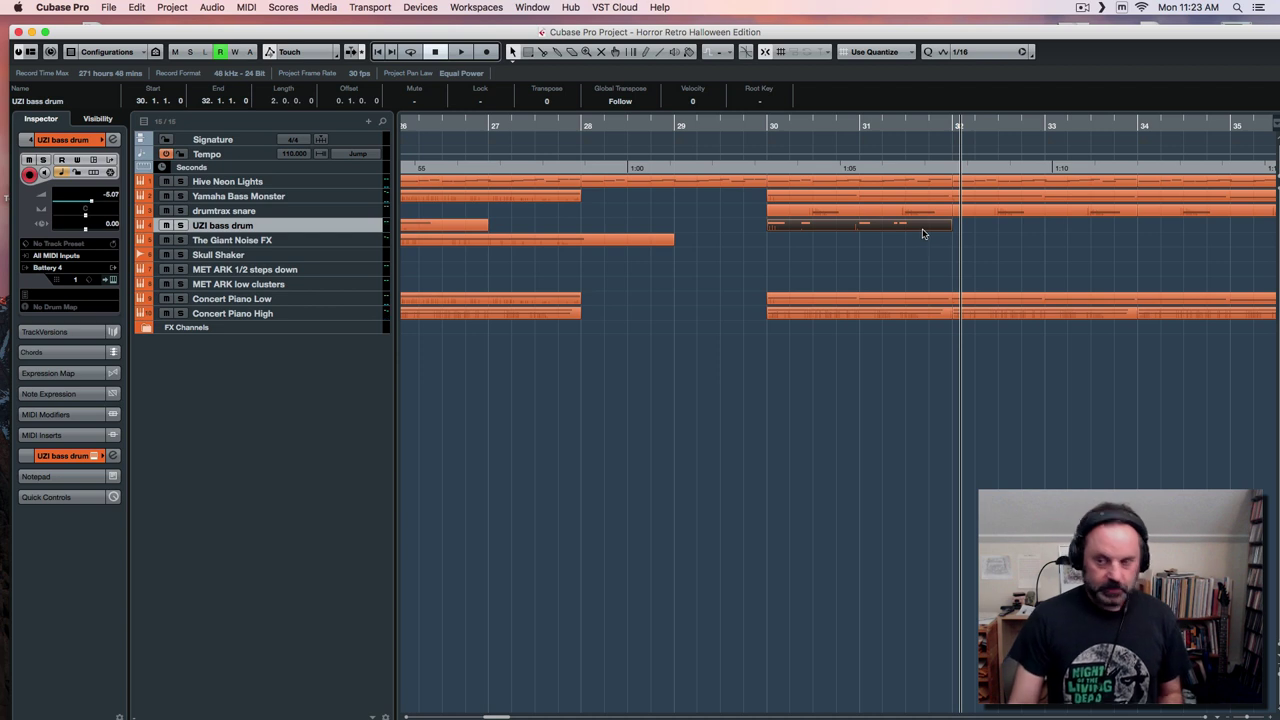
pyautogui.press('super+d')
pyautogui.press('super+d')
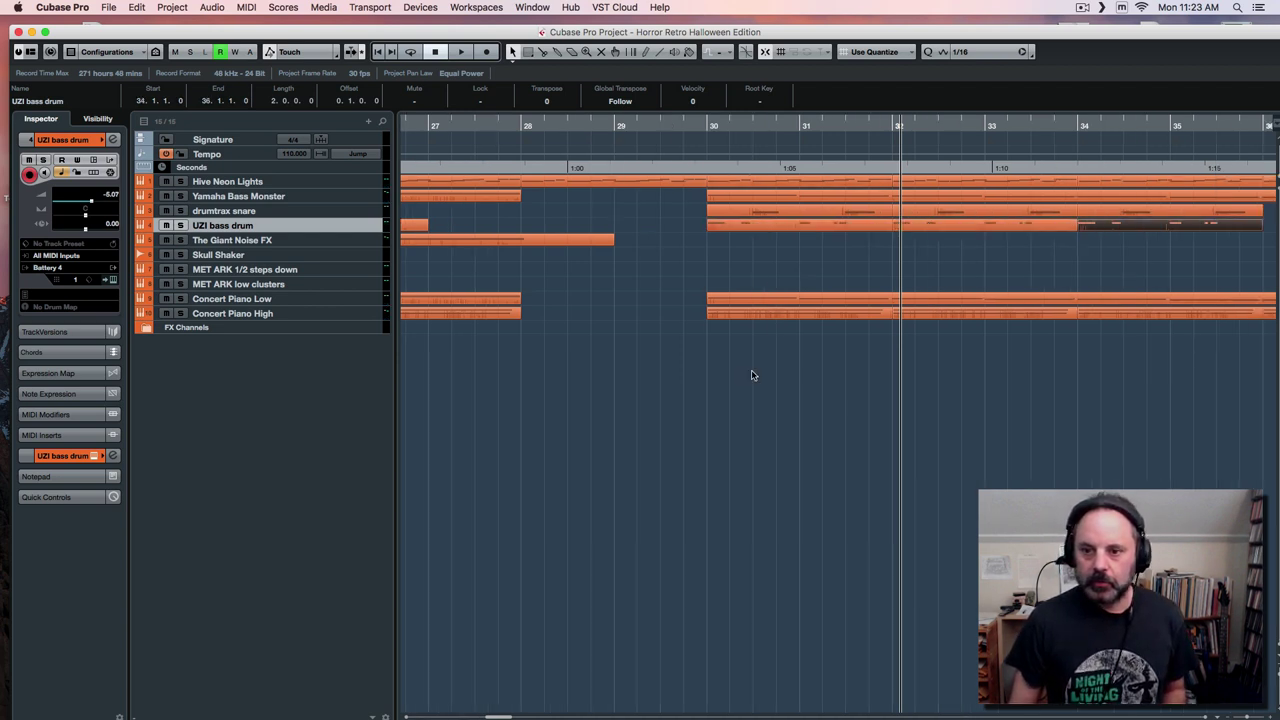
pyautogui.press('super+d')
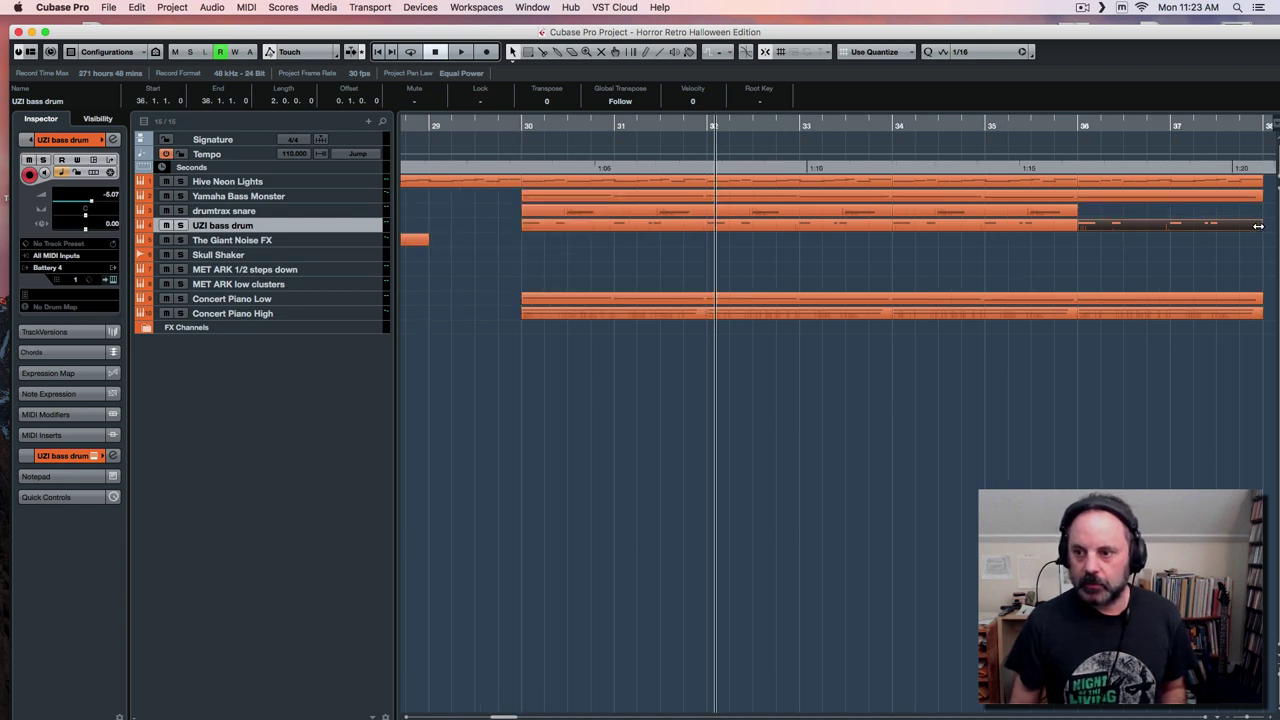
# Shorten the last UZI bass drum copy to end at beat 2 of bar 36 and play the transition into it.
pyautogui.moveTo(1258, 226); pyautogui.dragTo(1136, 234)
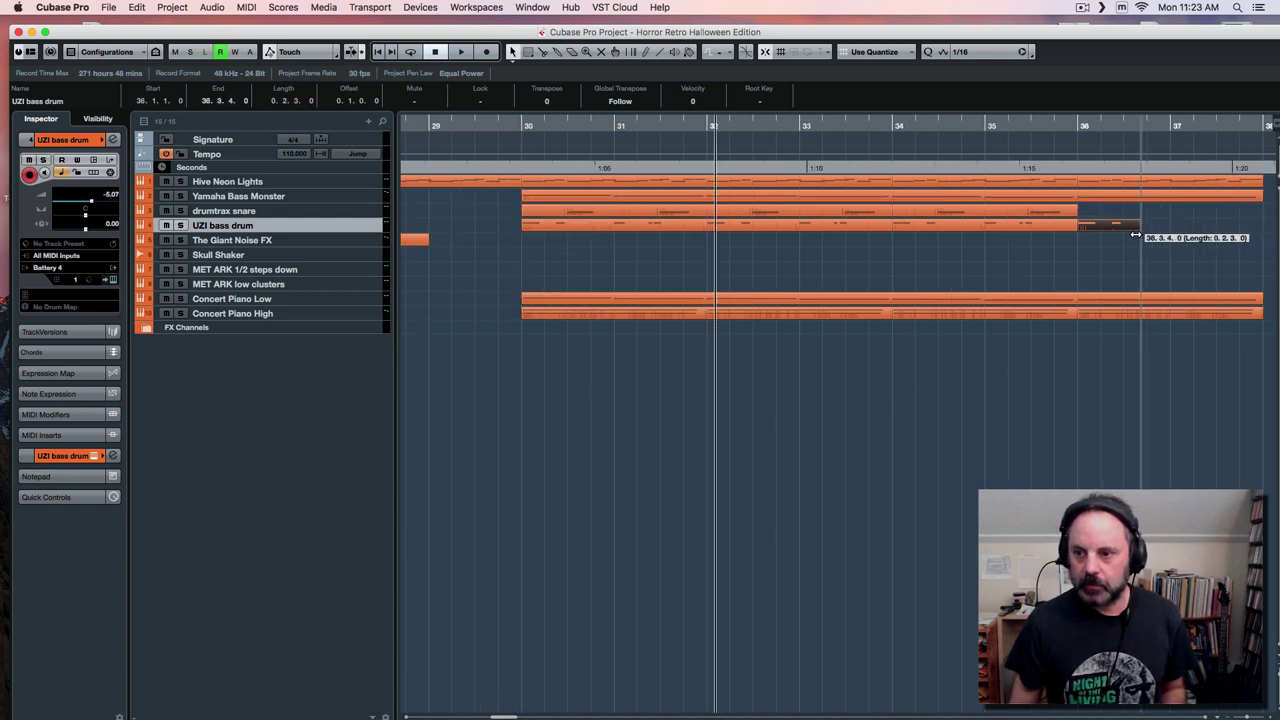
pyautogui.click(1047, 122)
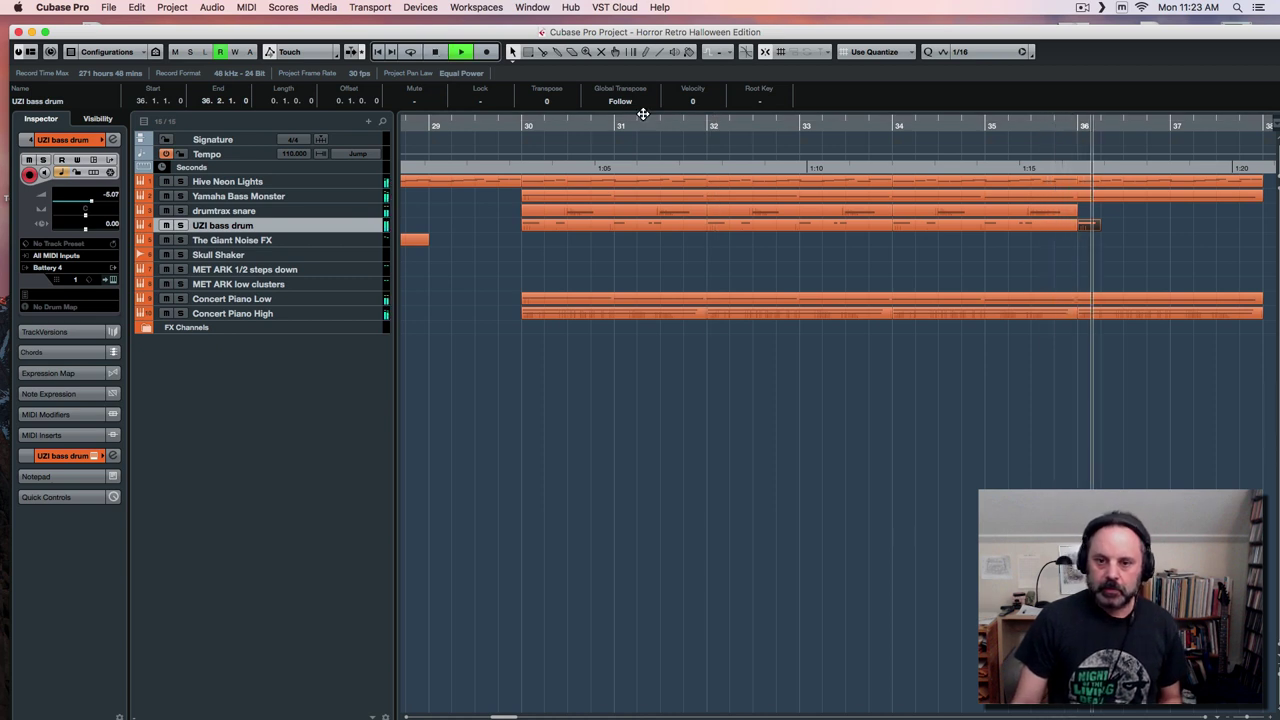
# Play the arrangement from just before bar 30 and again from just before bar 26.
pyautogui.click(497, 122)
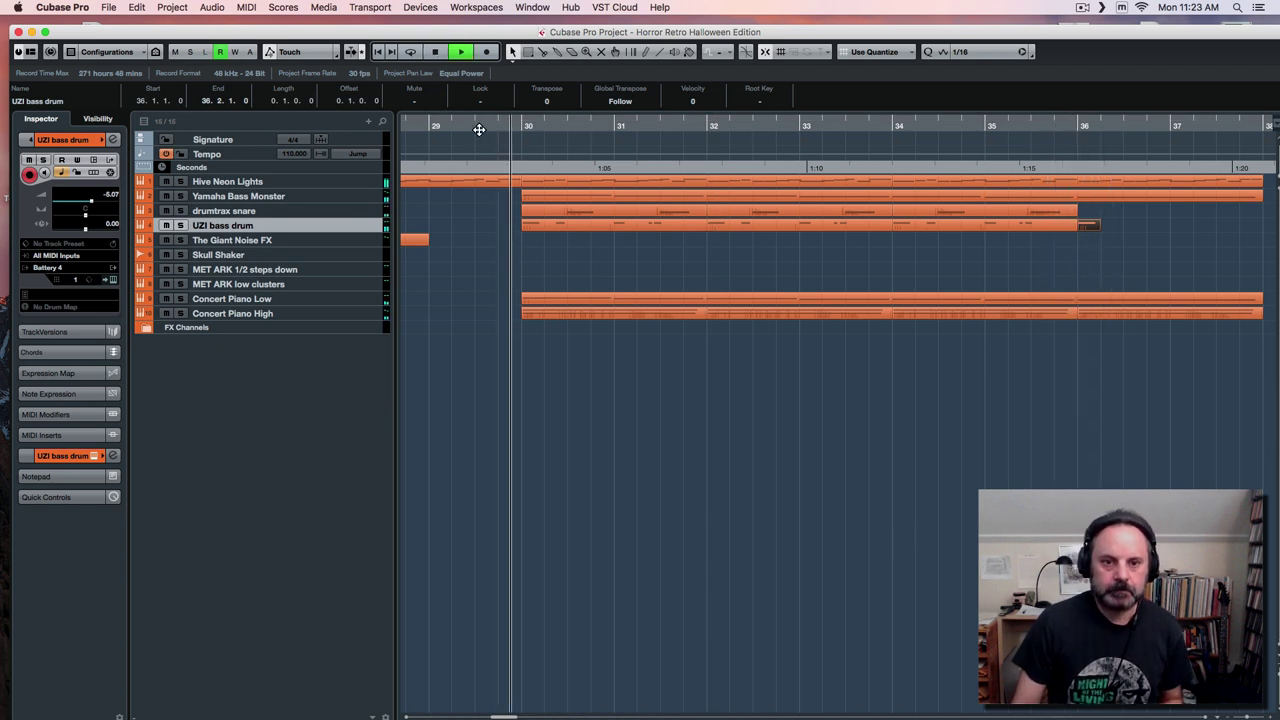
pyautogui.moveTo(502, 717); pyautogui.dragTo(495, 717)
pyautogui.press('space')
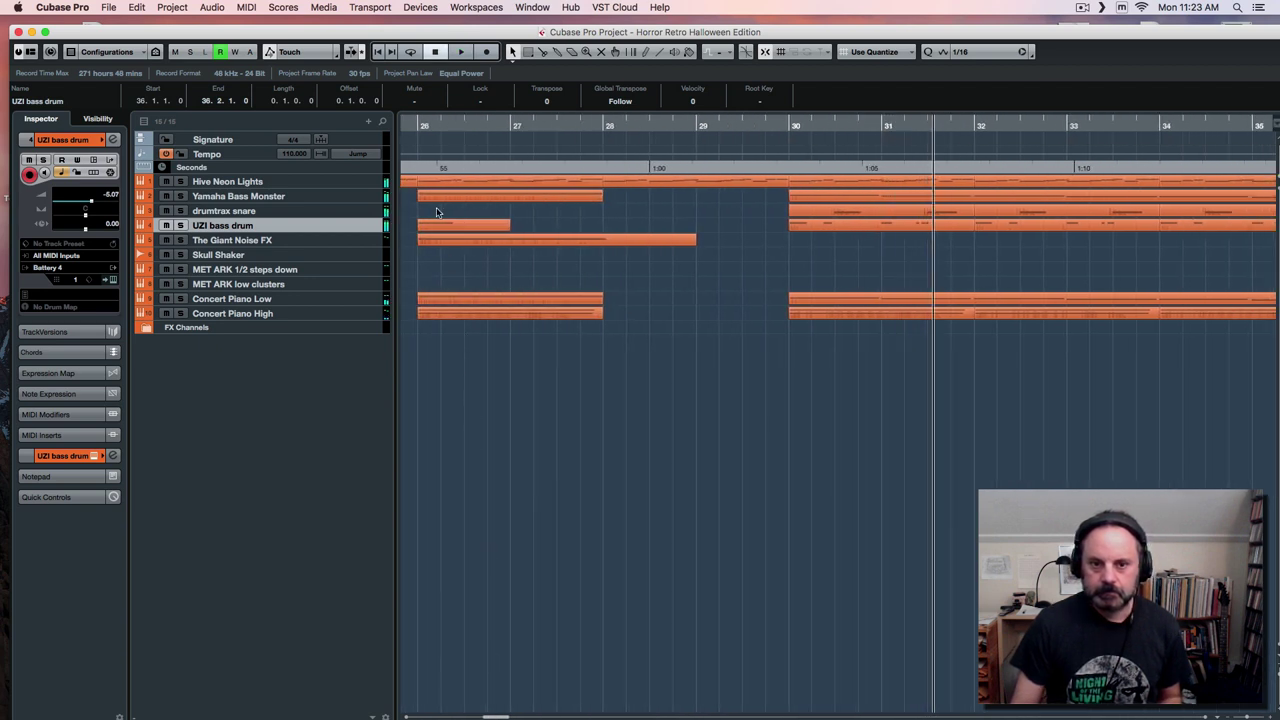
pyautogui.click(410, 124)
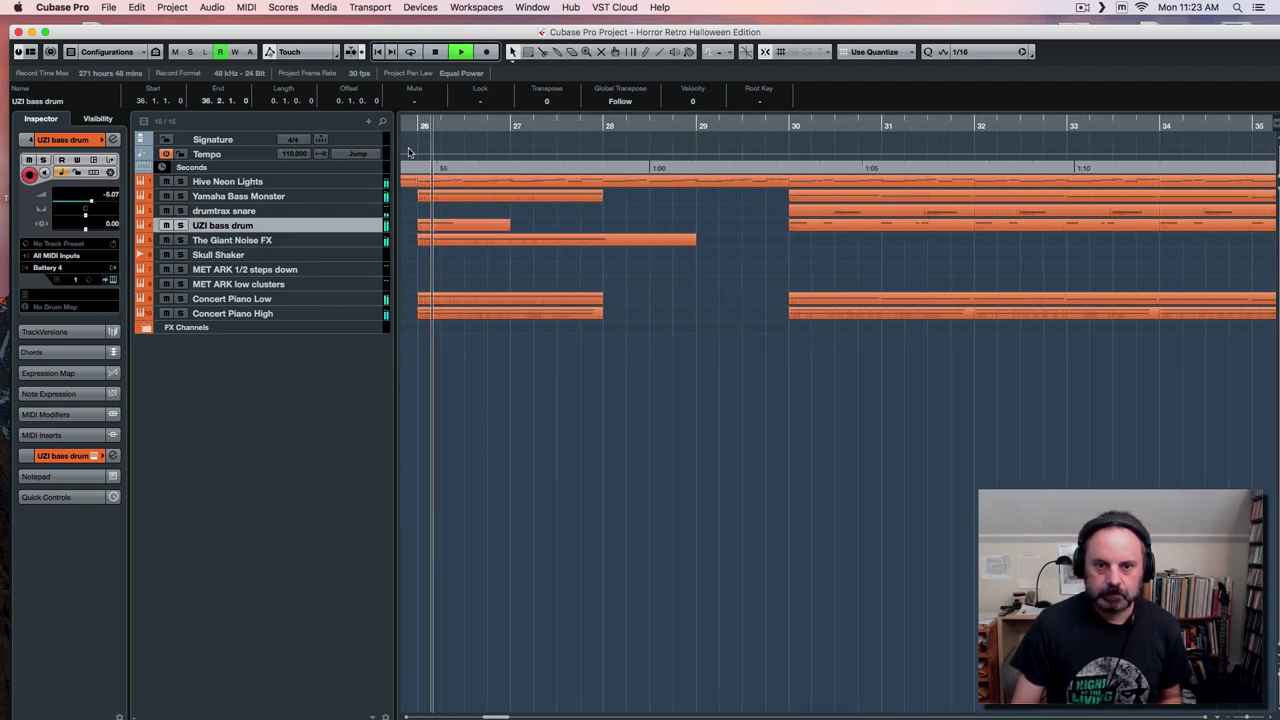
pyautogui.press('space')
# Place the playback position just before bar 30 and duplicate the track version of The Giant Noise FX.
pyautogui.click(783, 124)
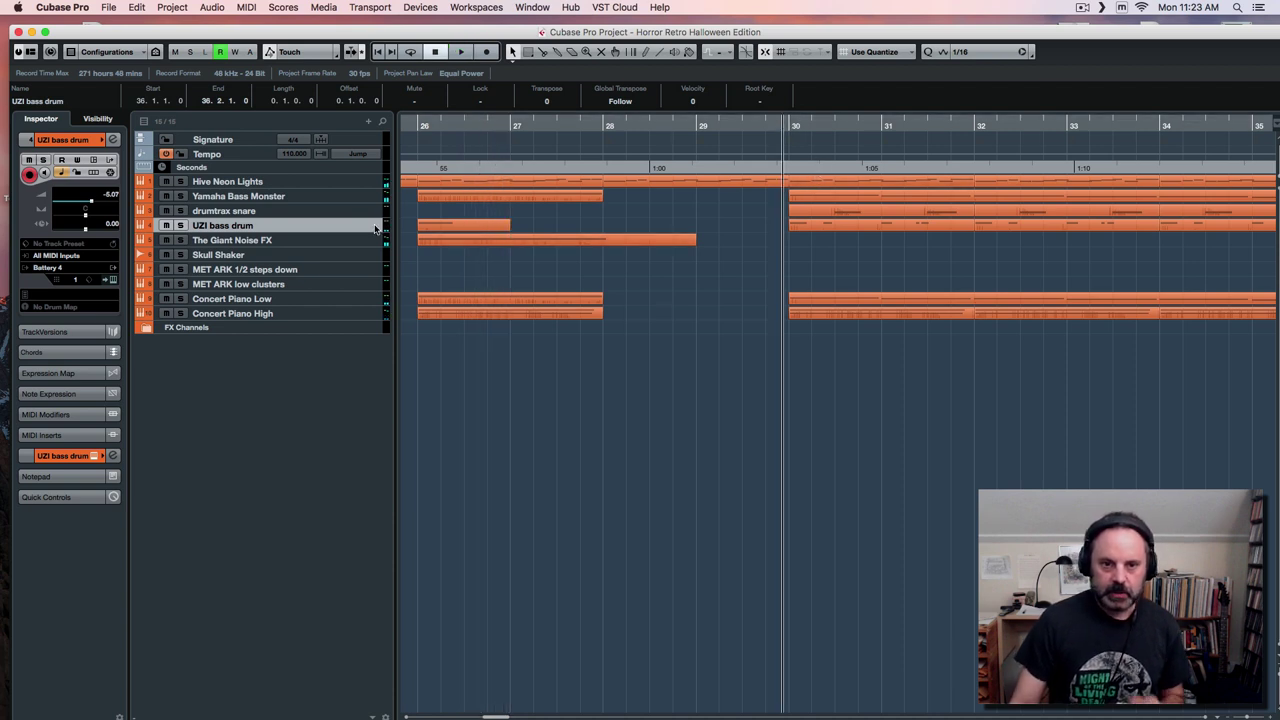
pyautogui.rightClick(298, 242)
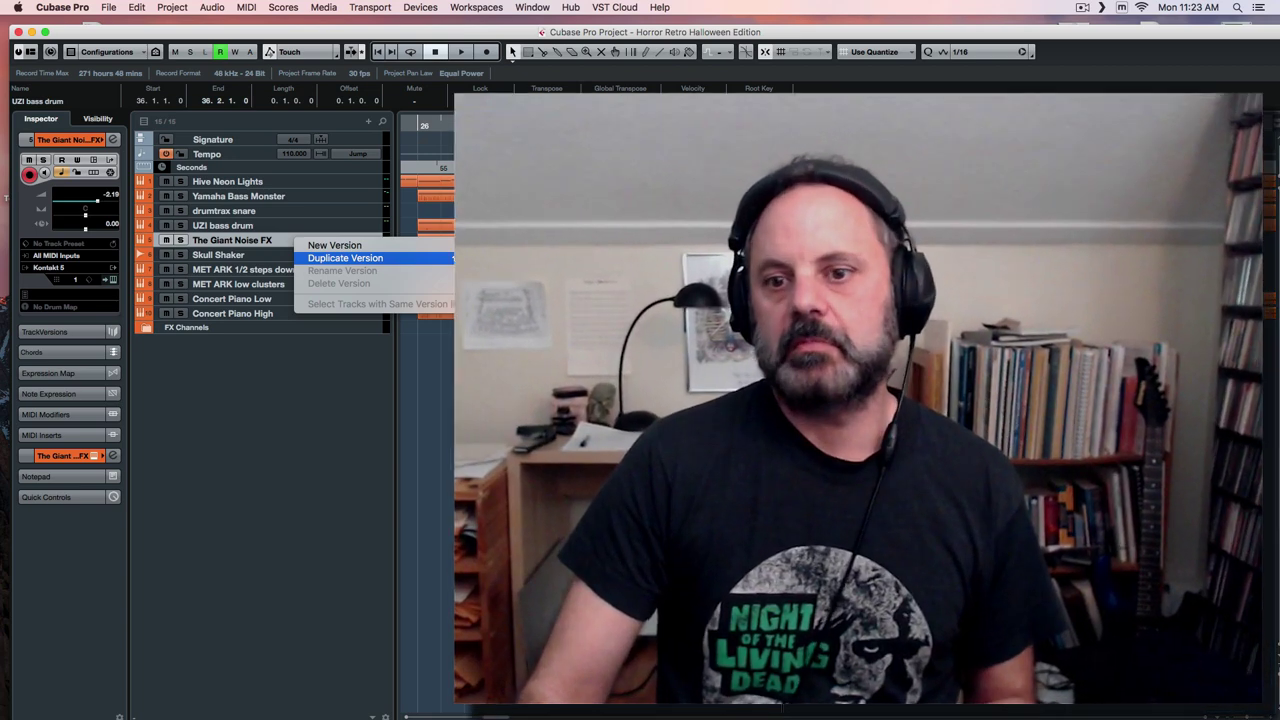
pyautogui.click(474, 258)
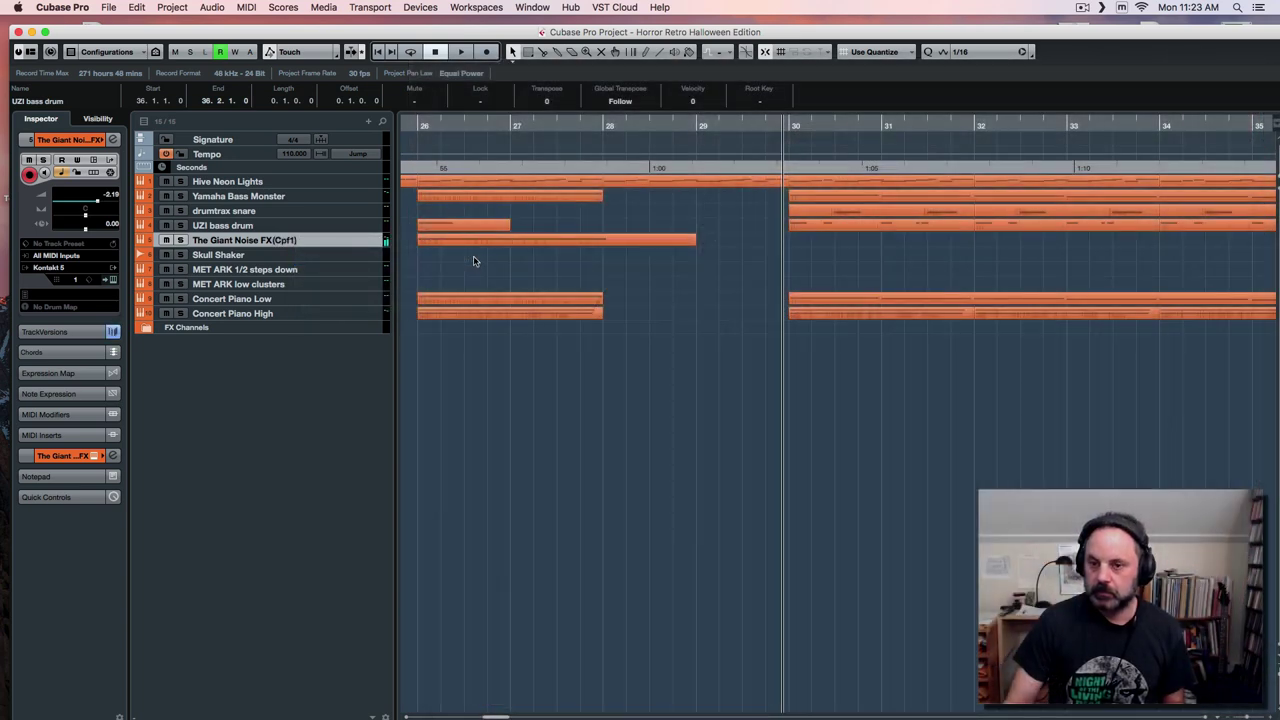
# Play the new section with The Giant Noise FX selected, from just before bar 30 and again from about bar 29.
pyautogui.press('space')
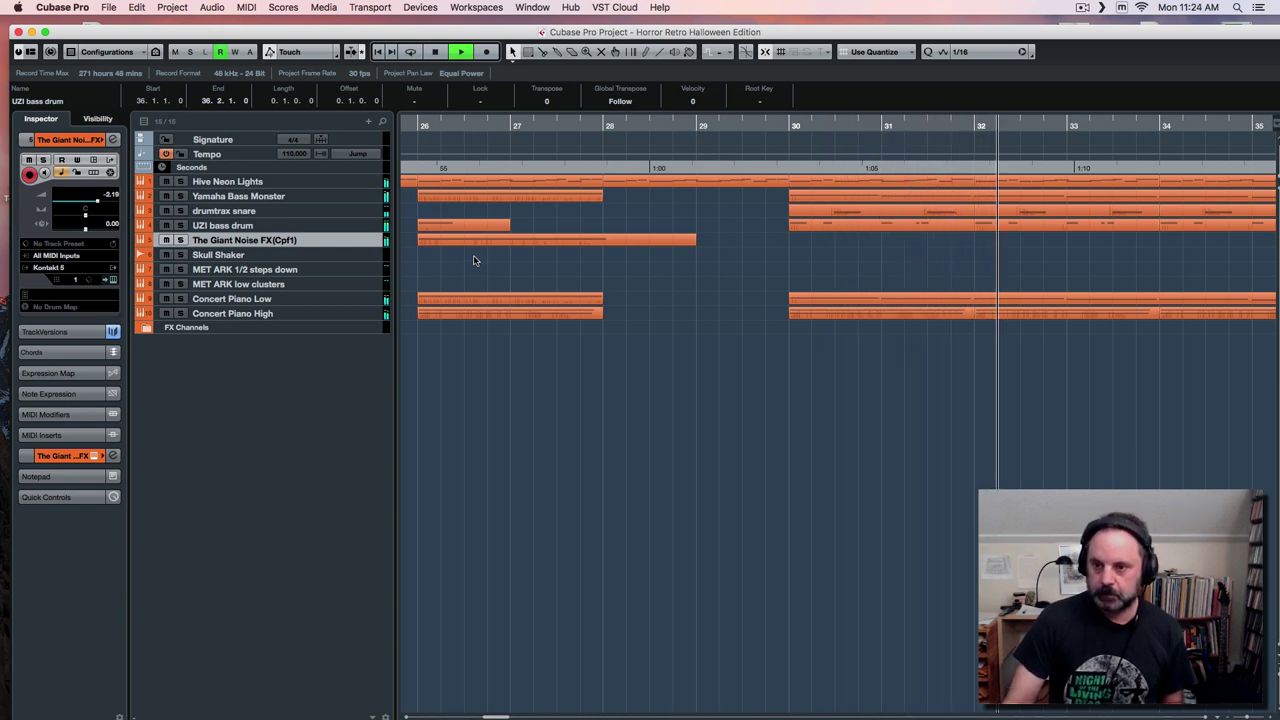
pyautogui.press('space')
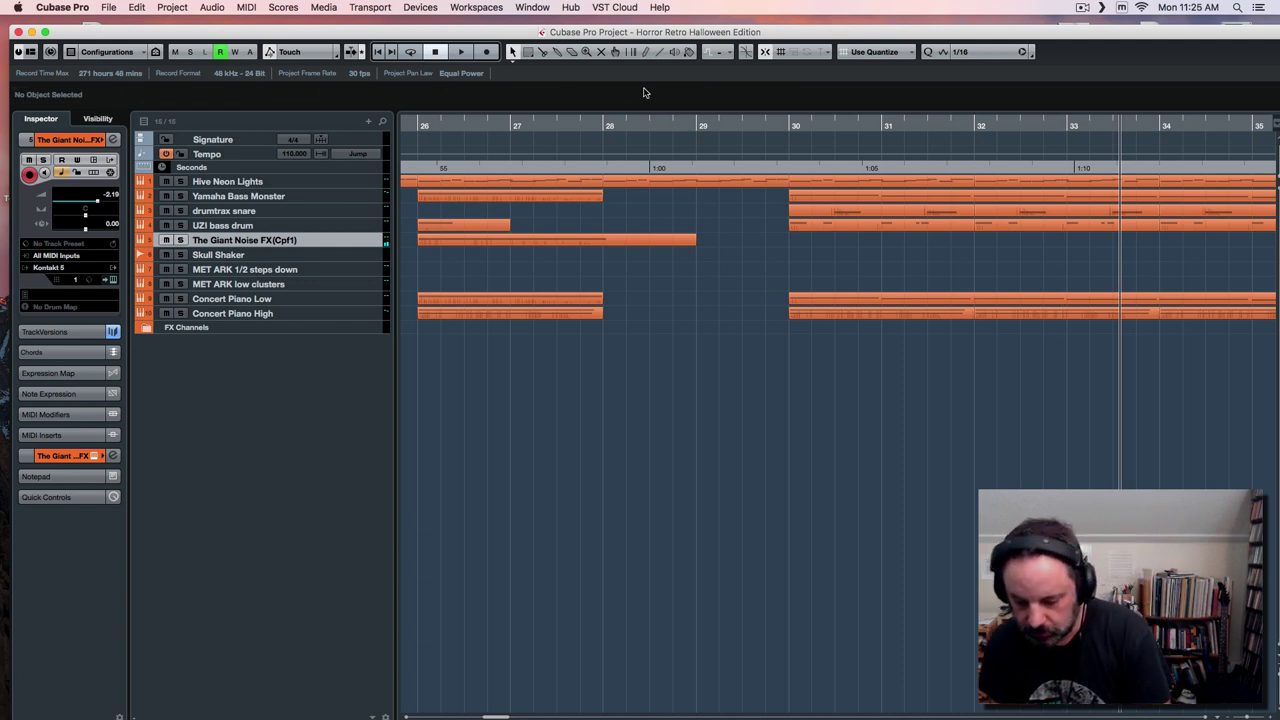
pyautogui.click(707, 125)
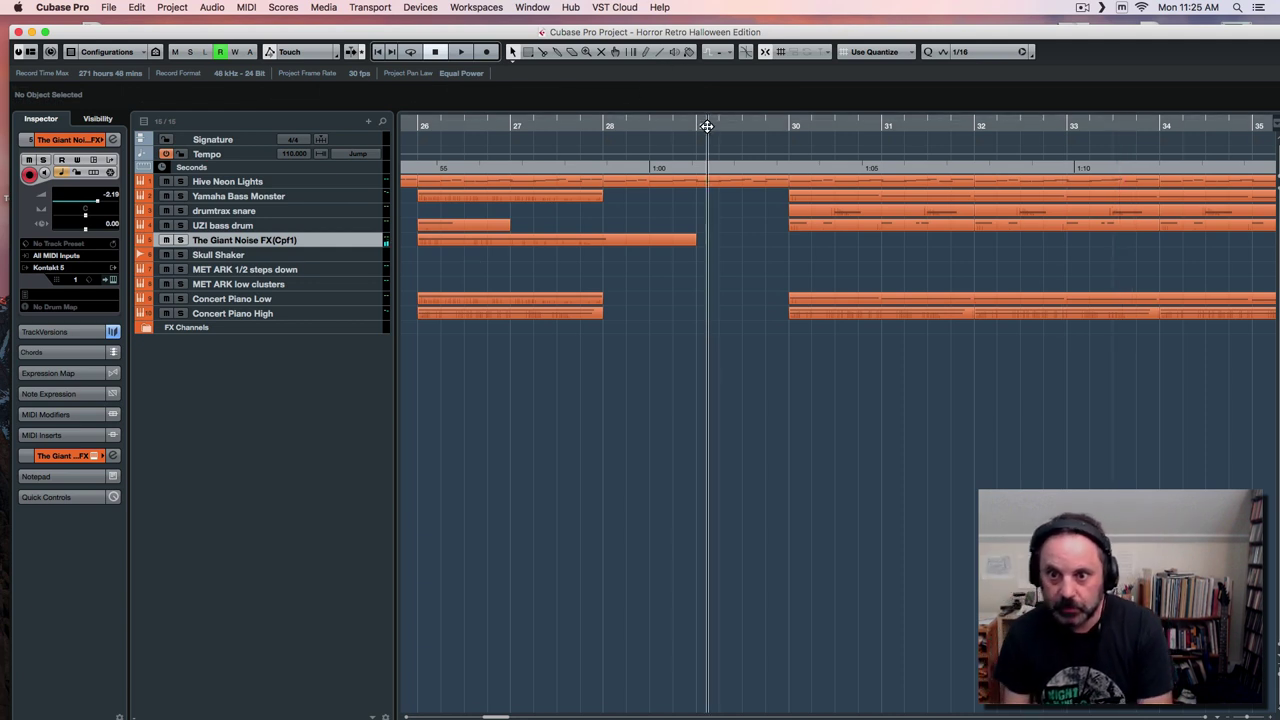
pyautogui.press('space')
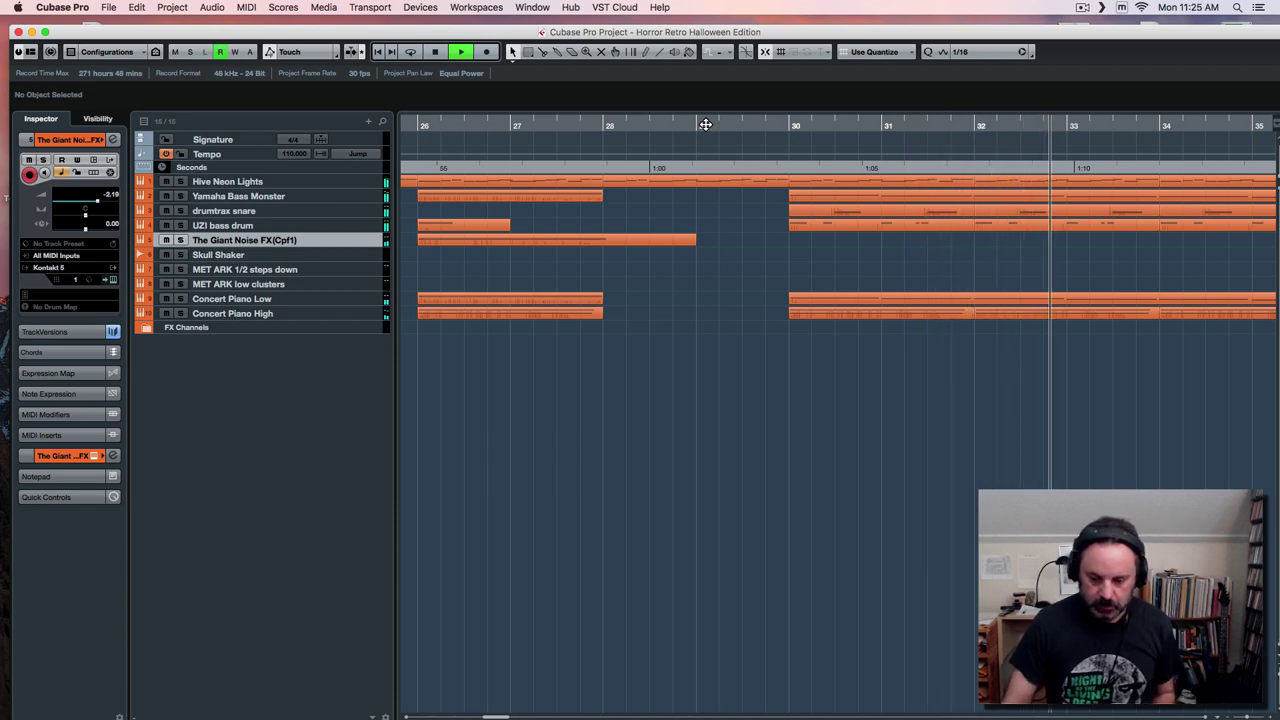
pyautogui.press('space')
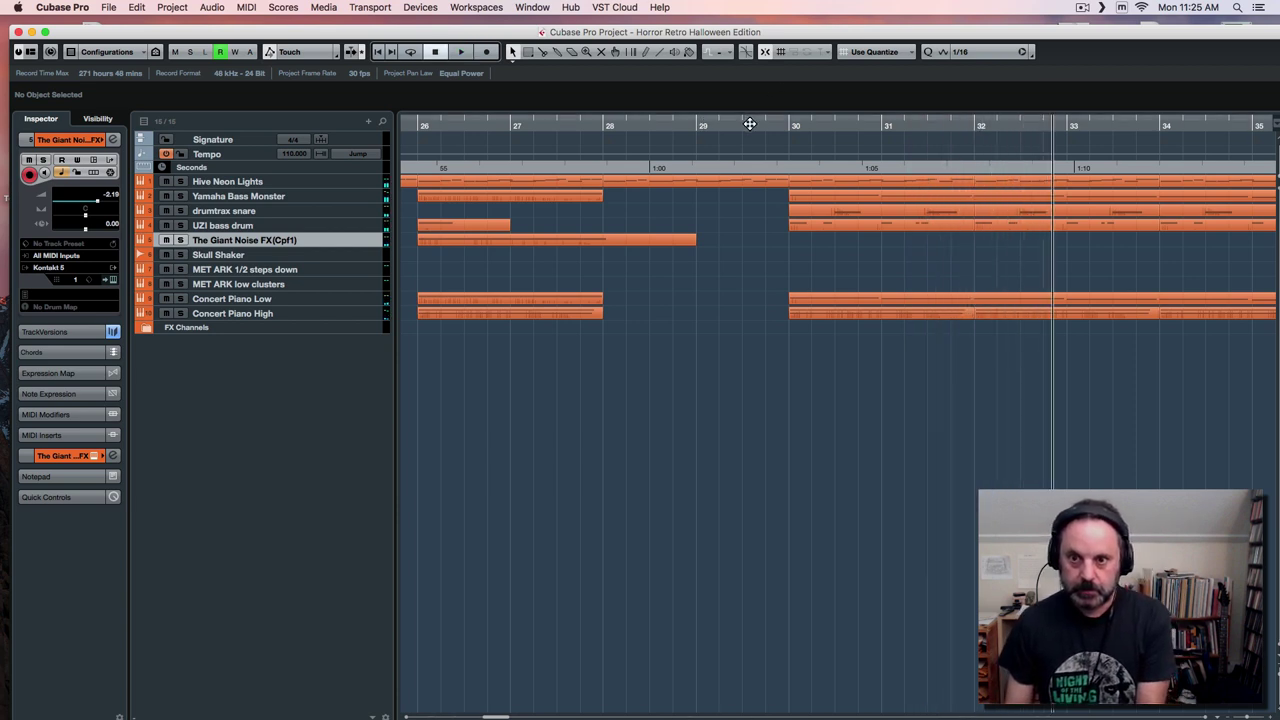
# Record a sustained noise effect on The Giant Noise FX track from just before bar 30 to about bar 31.
pyautogui.click(751, 121)
pyautogui.press('KP_Multiply')
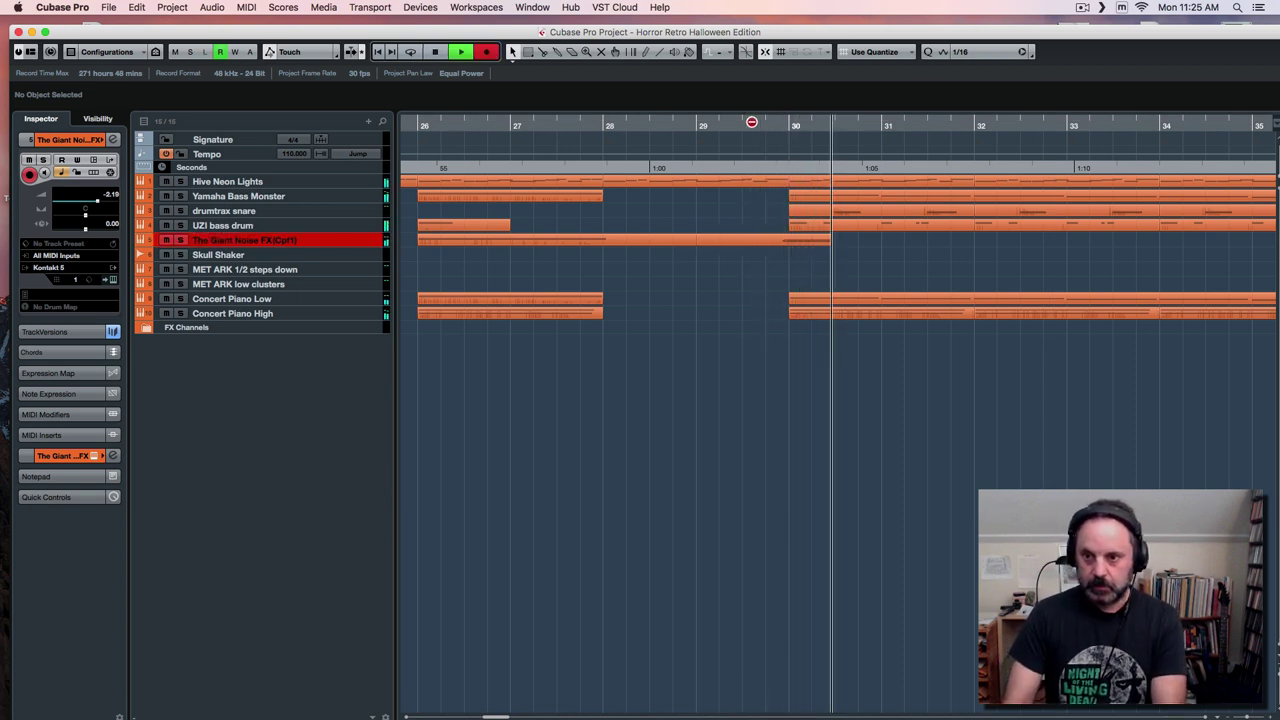
pyautogui.press('space')
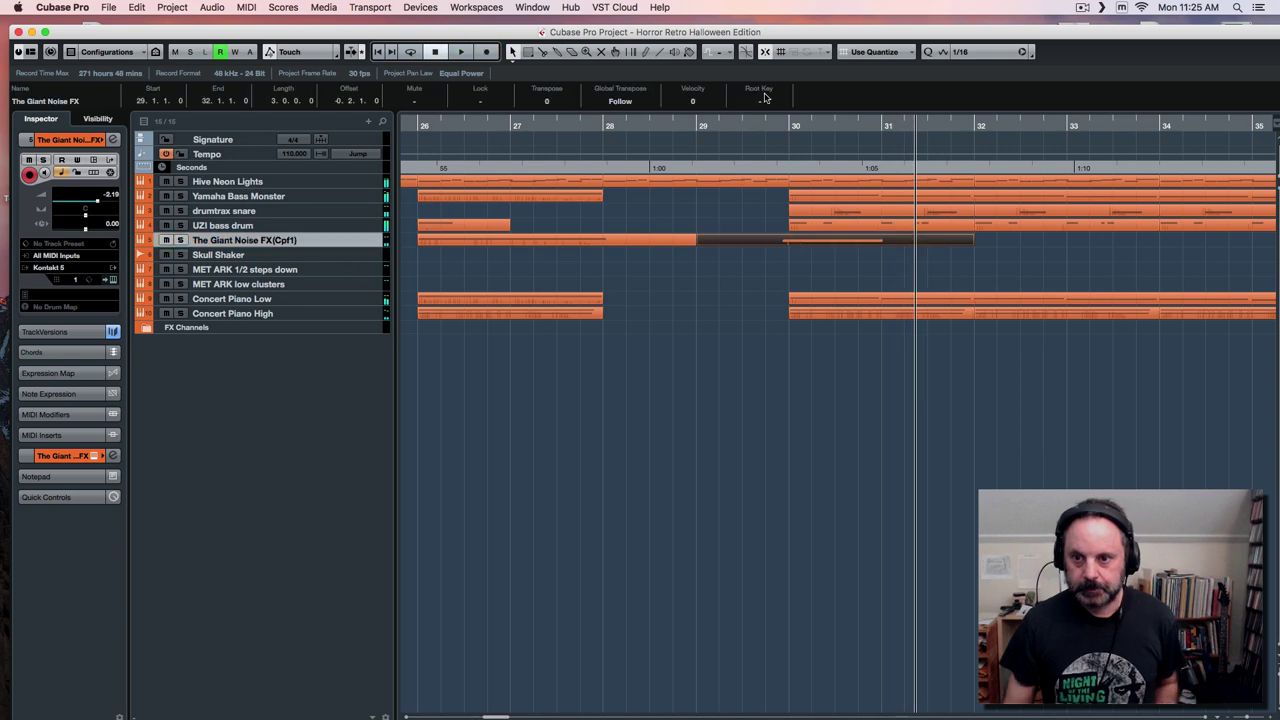
# Open the recorded Giant Noise FX part and shift its sustained notes to start at about bar 30.
pyautogui.doubleClick(798, 246)
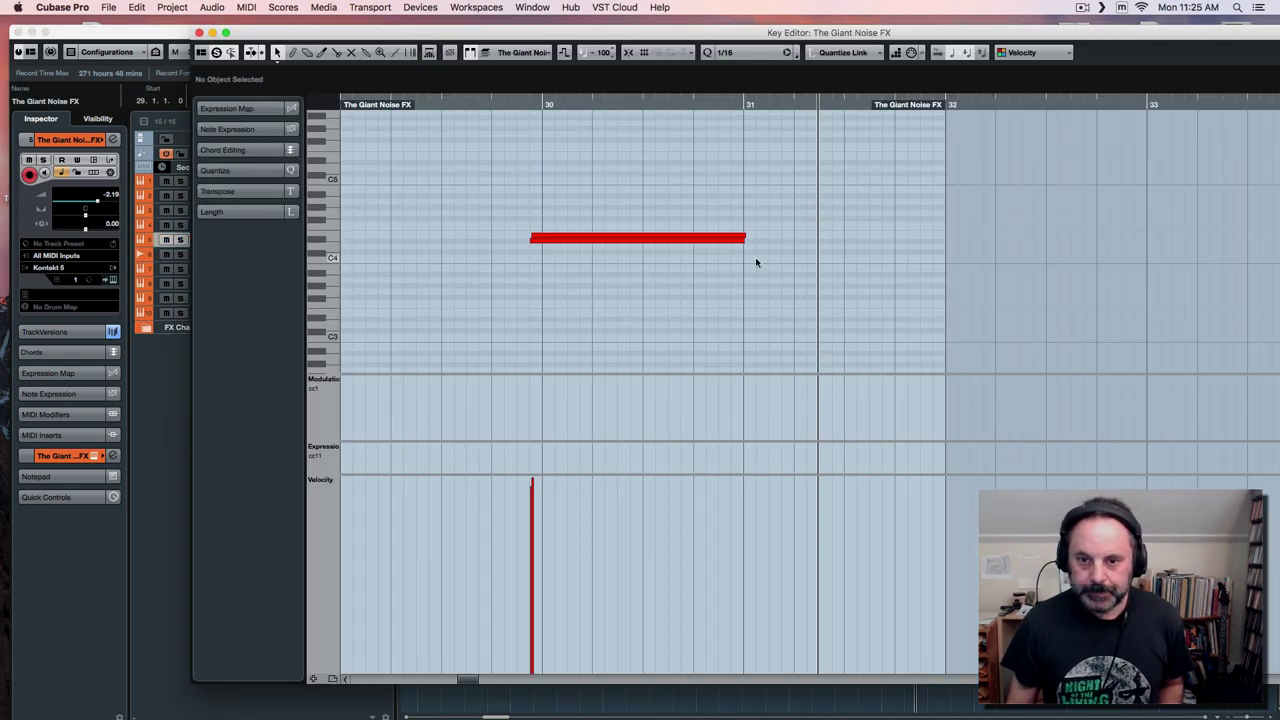
pyautogui.click(578, 246)
pyautogui.moveTo(580, 244); pyautogui.dragTo(590, 243)
pyautogui.click(580, 235)
pyautogui.click(579, 238)
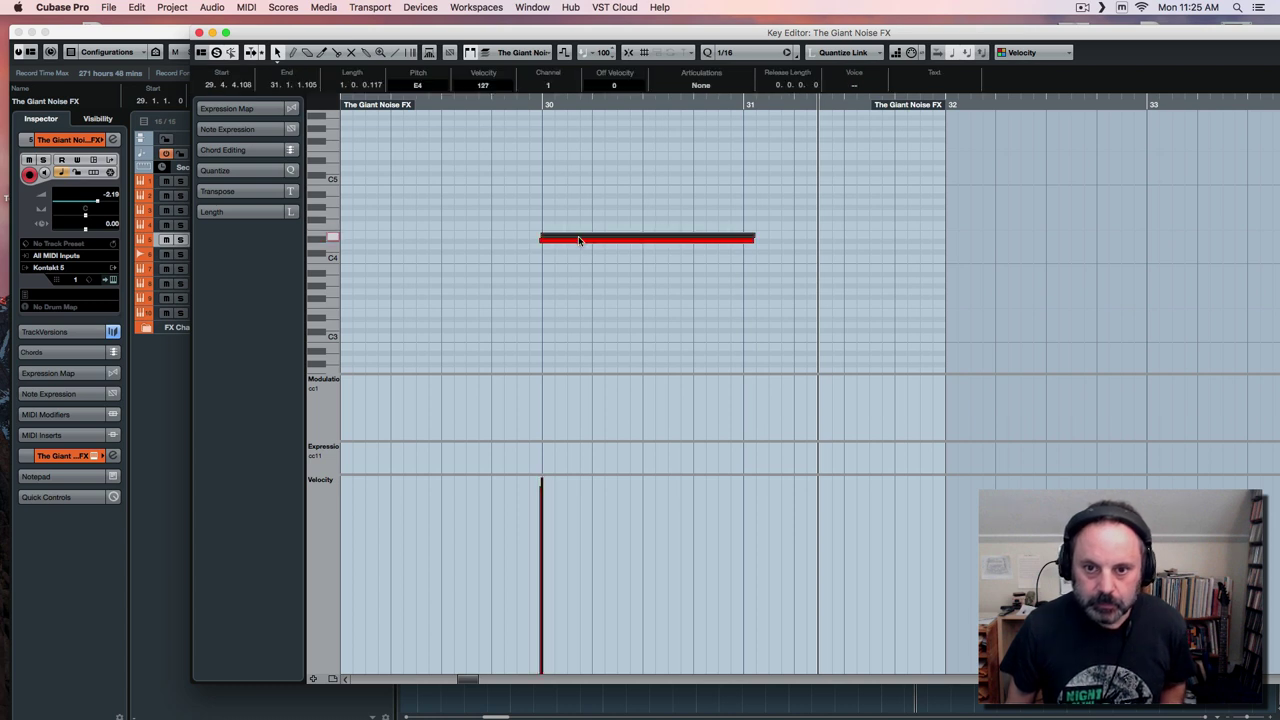
# Trim the Giant Noise FX part to run from 29.4 to 31.4 and duplicate it three times up to 37.4 while playing the section.
pyautogui.press('Return')
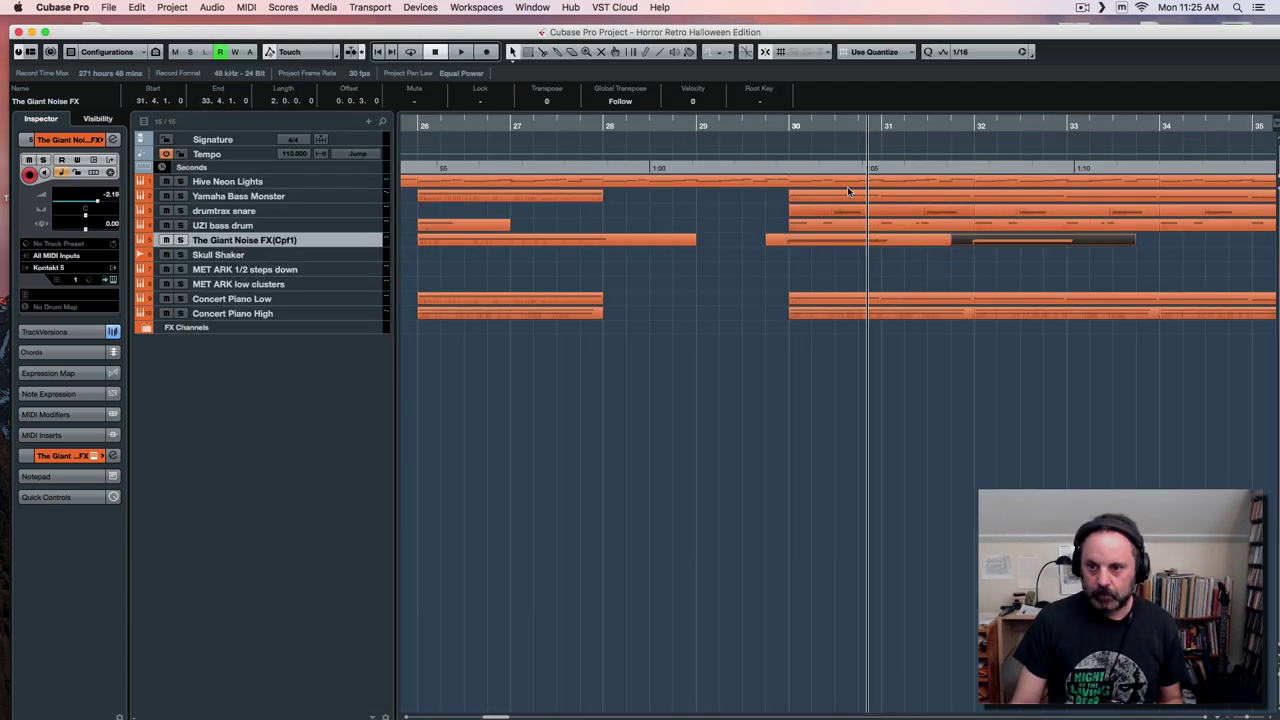
pyautogui.click(775, 127)
pyautogui.press('space')
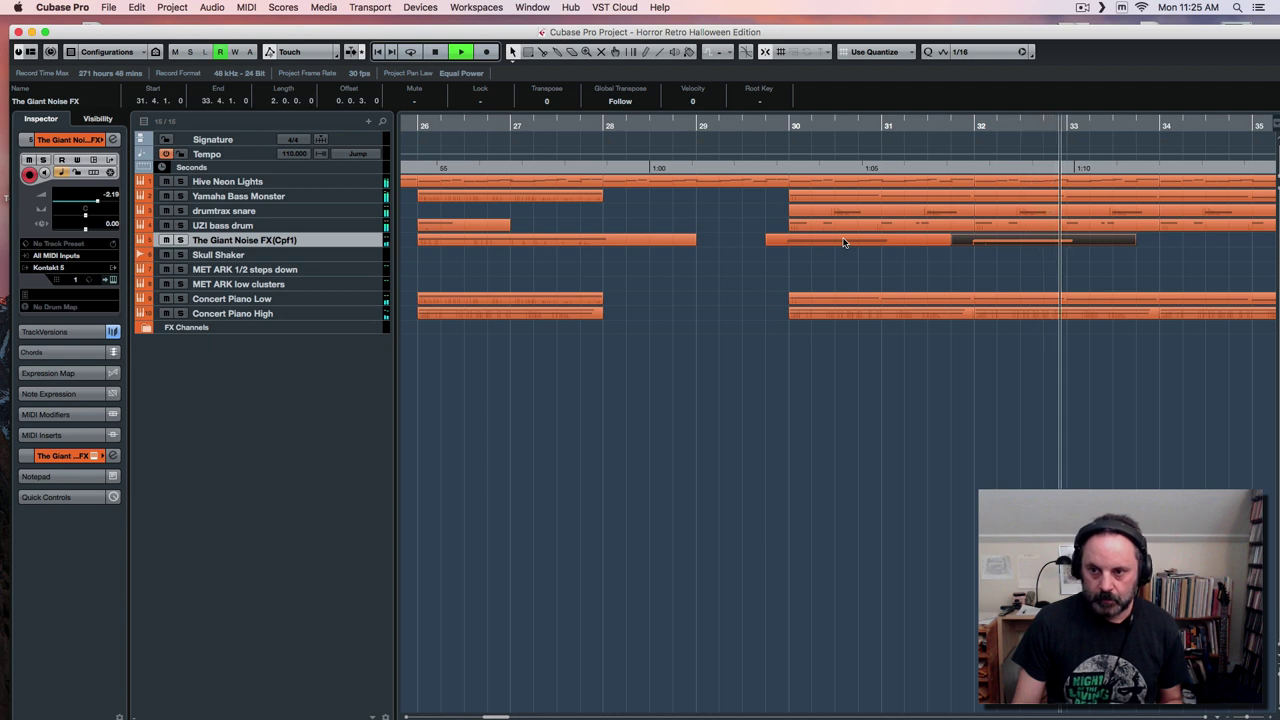
pyautogui.press('super+d')
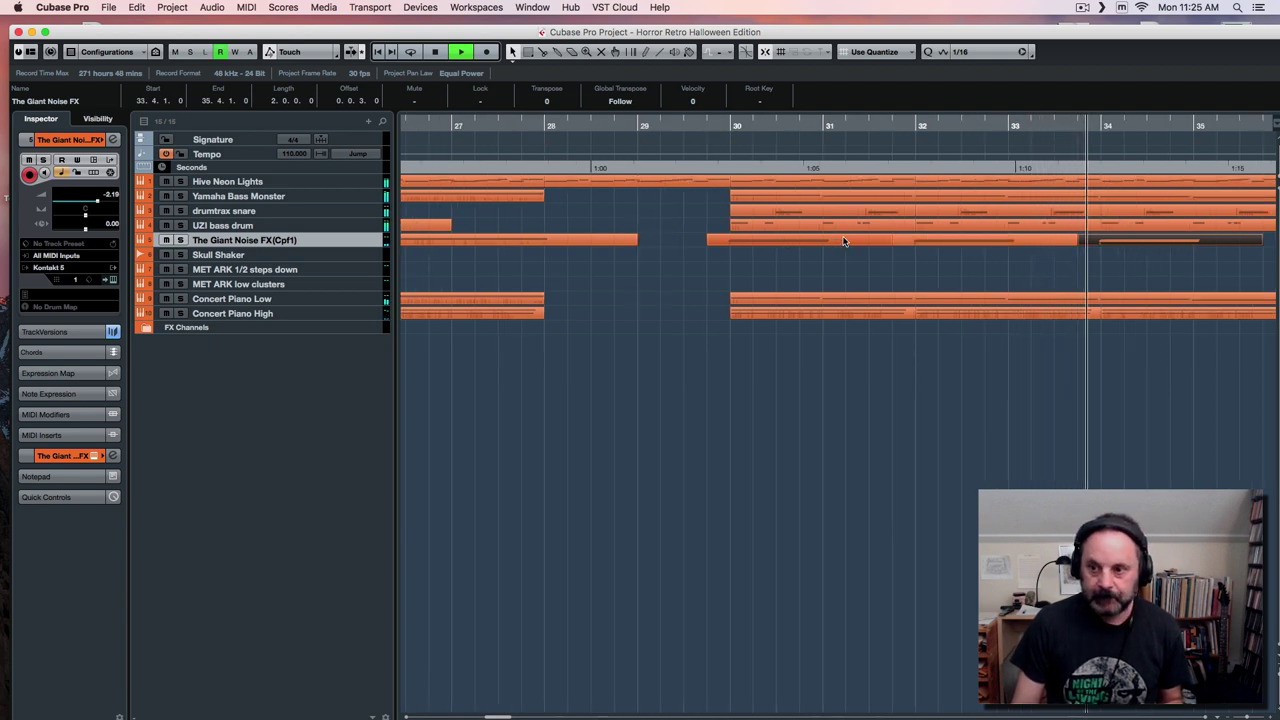
pyautogui.moveTo(505, 715); pyautogui.dragTo(519, 714)
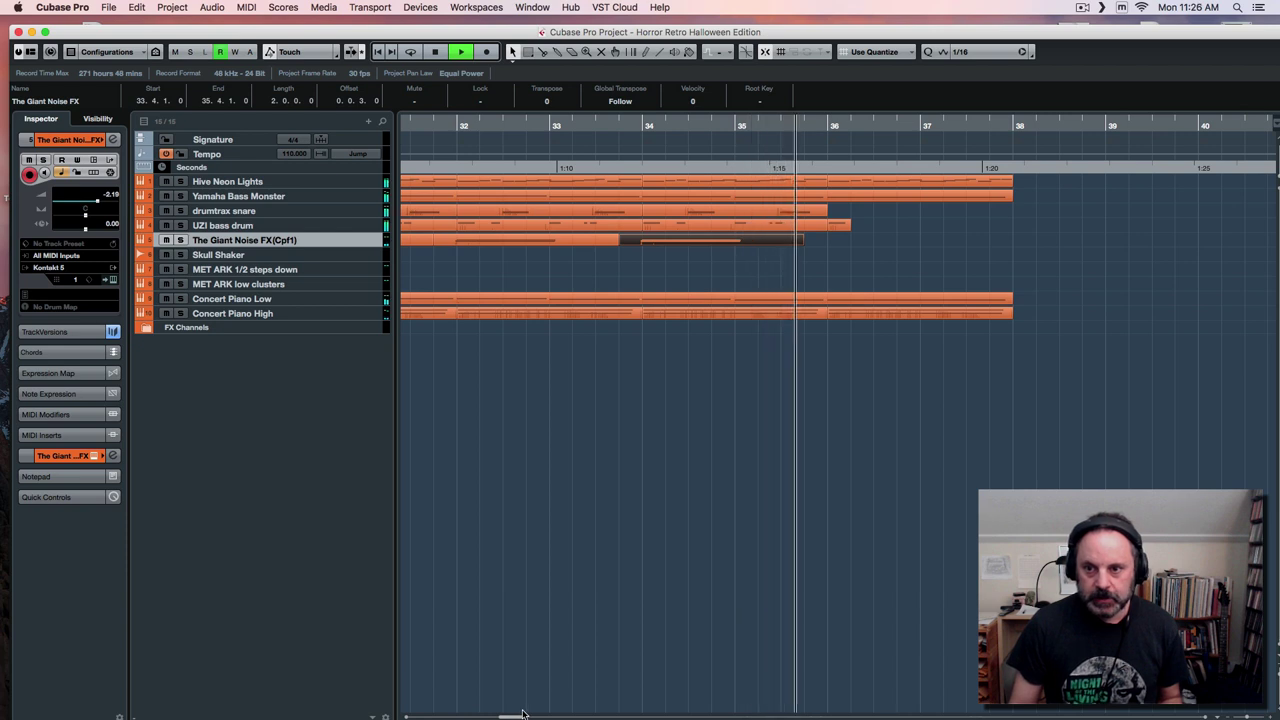
pyautogui.press('super+d')
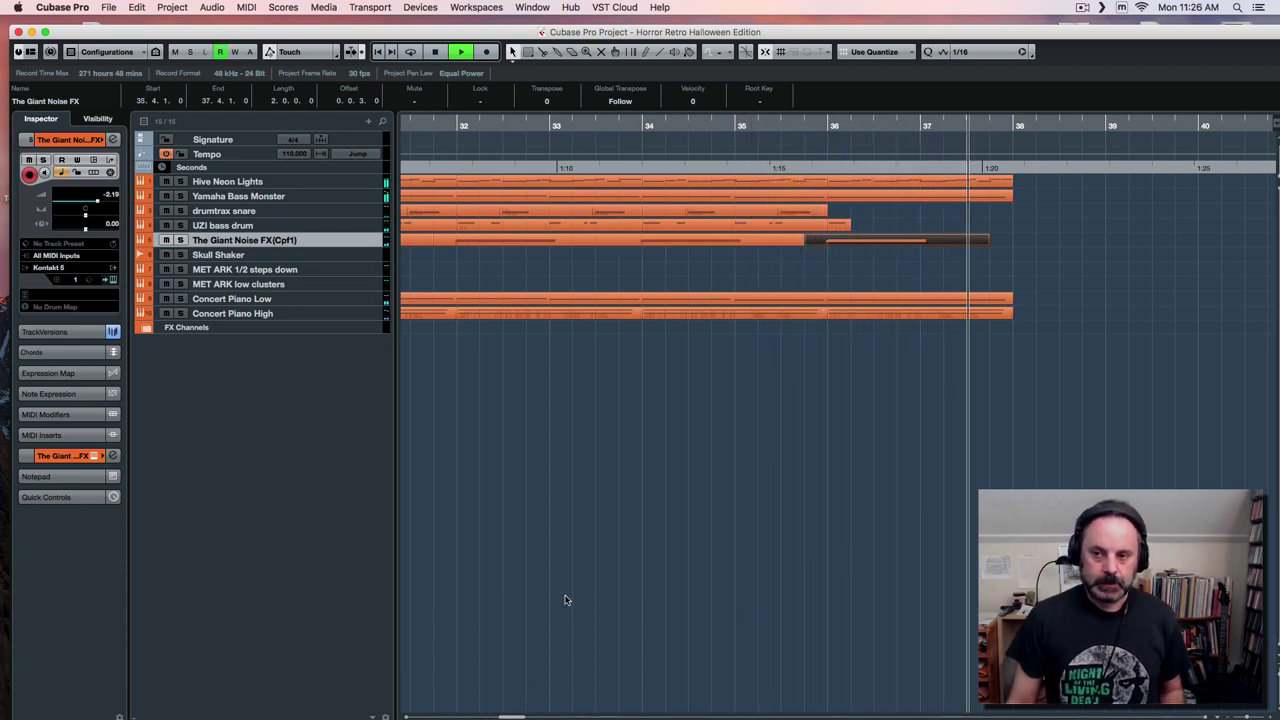
pyautogui.press('space')
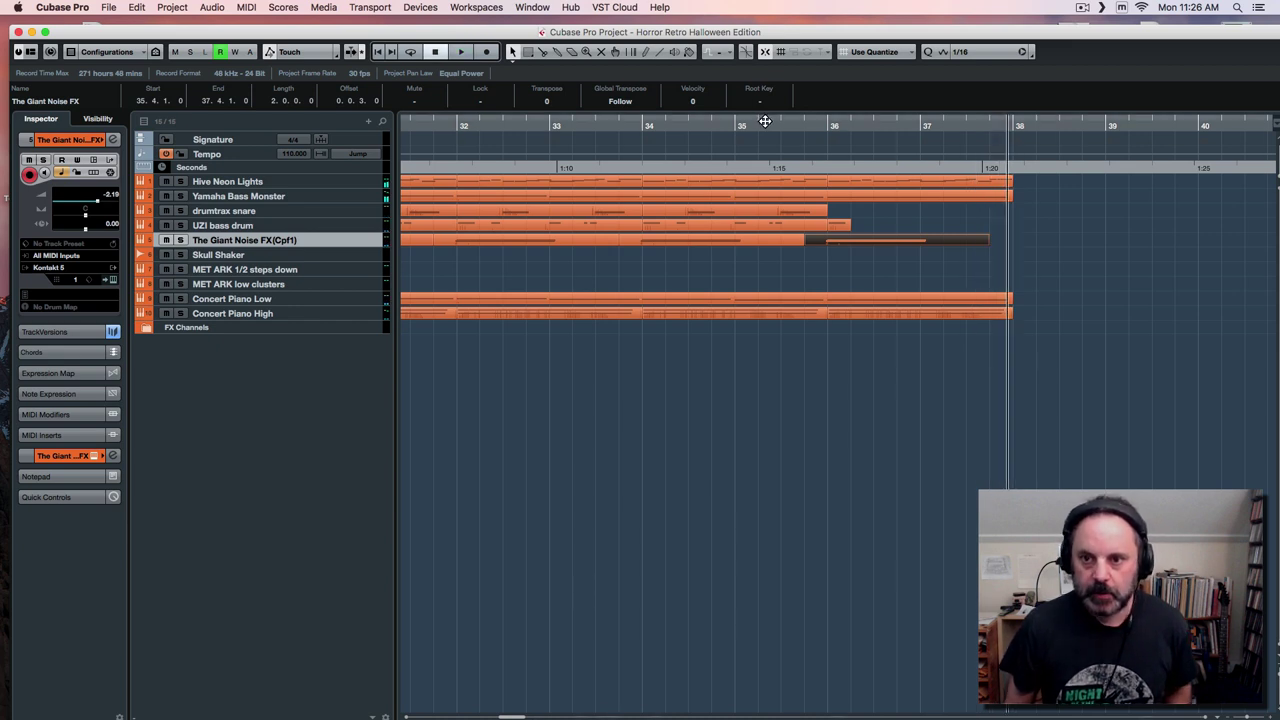
# Play the end of the section from just before bar 36 to bar 38, and return the playhead to bar 37.
pyautogui.click(766, 121)
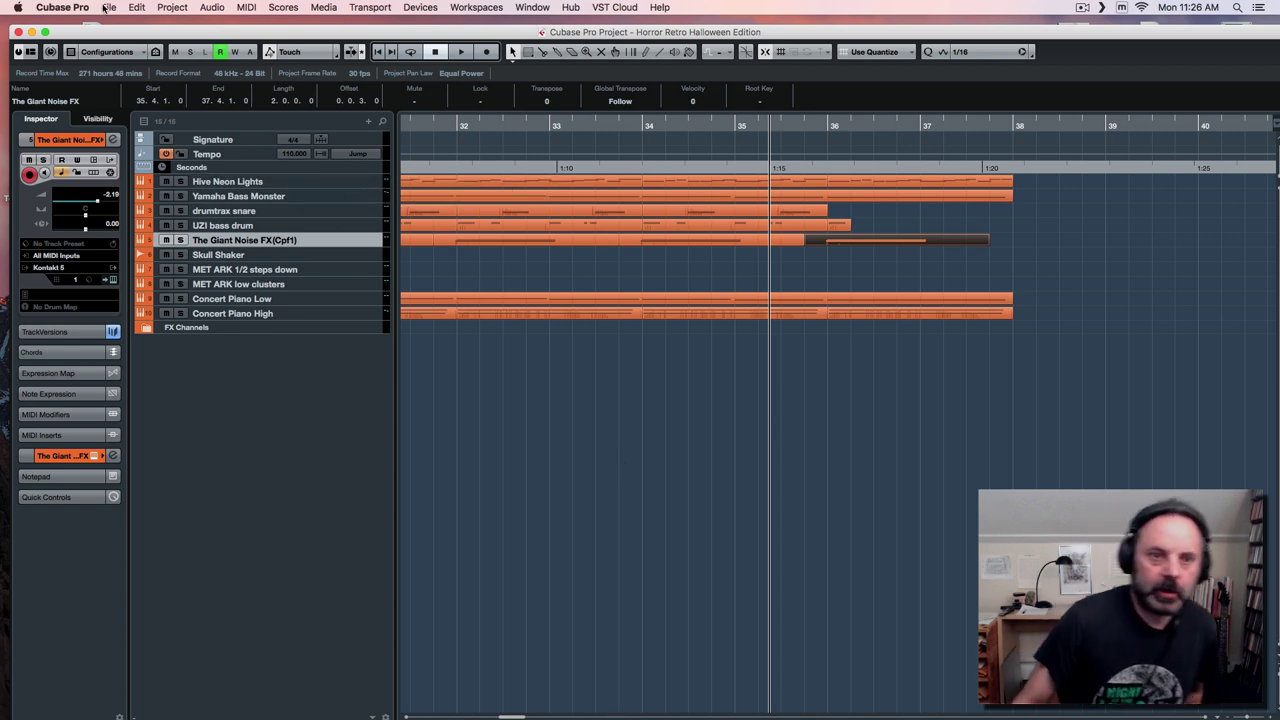
pyautogui.click(808, 125)
pyautogui.press('space')
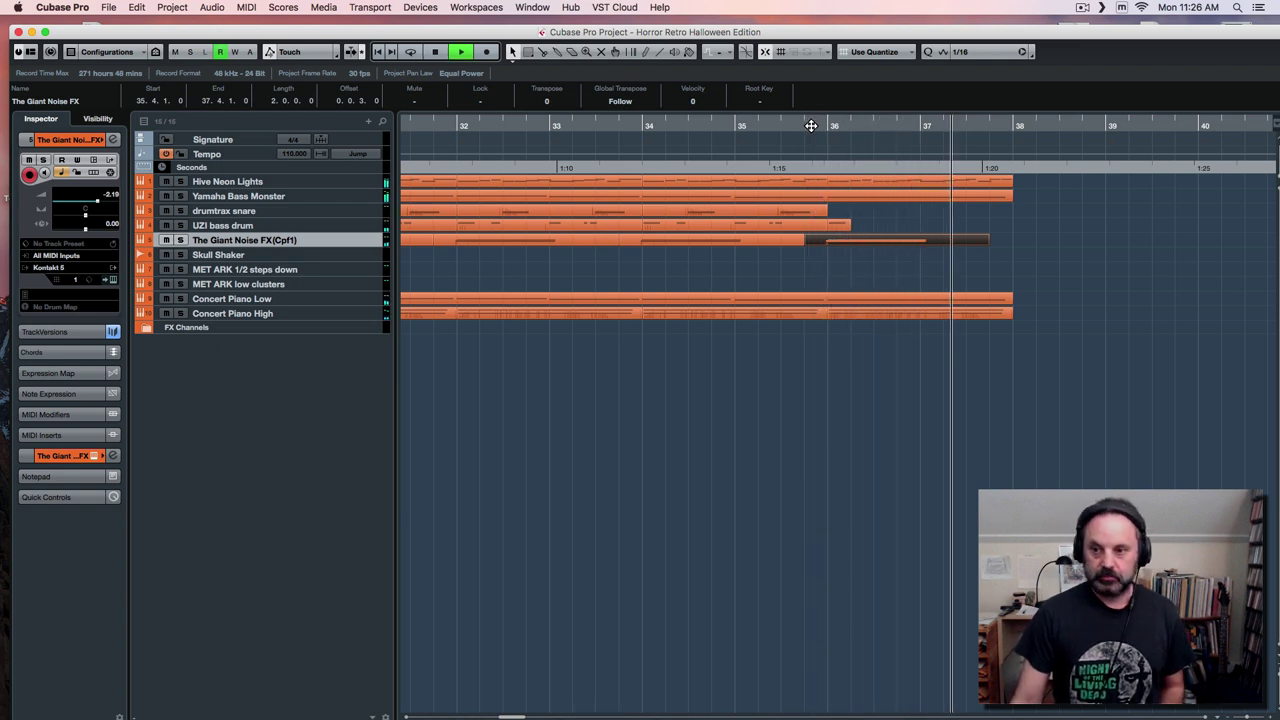
pyautogui.press('space')
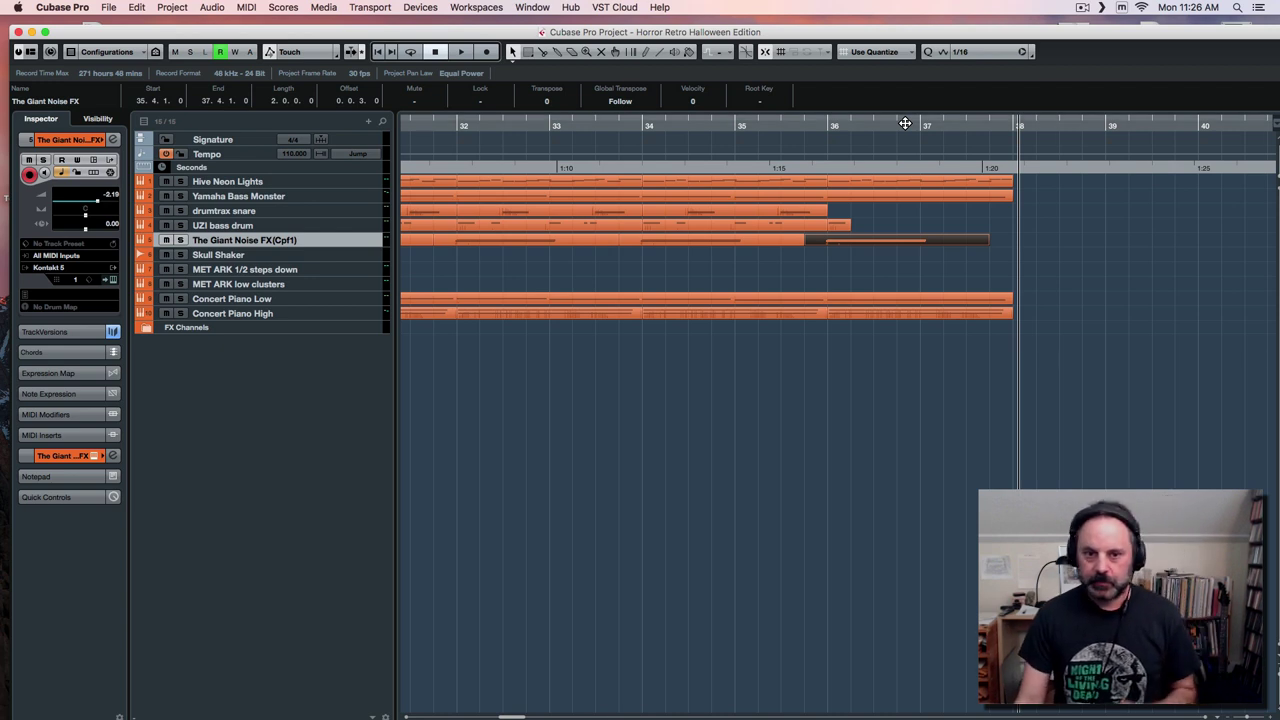
pyautogui.click(987, 125)
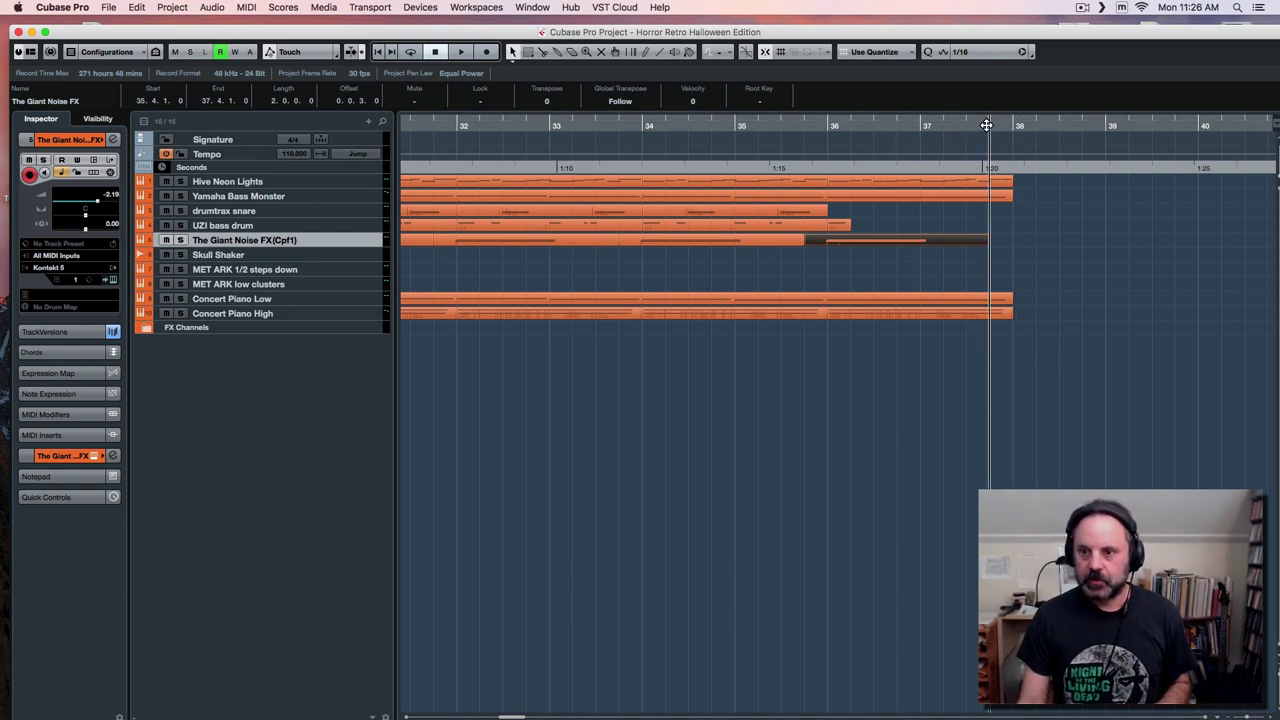
pyautogui.click(924, 130)
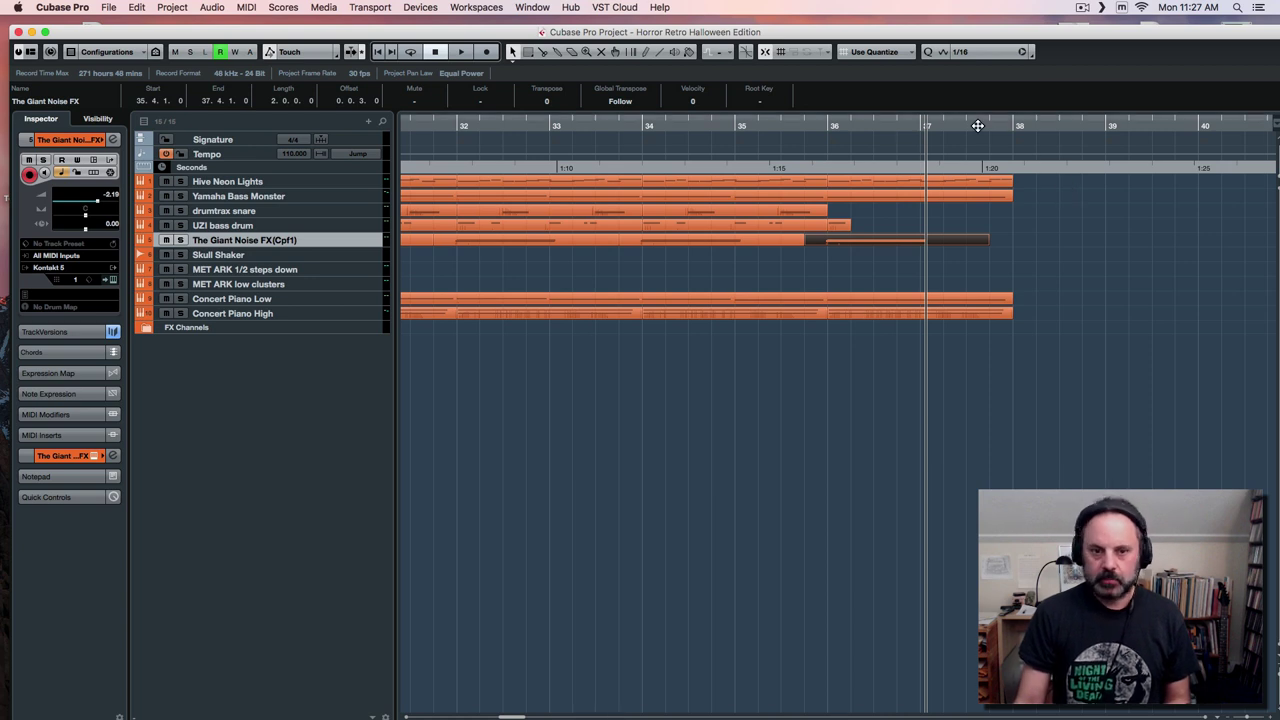
# Copy the drumtrax snare part at bars 20 to 22 and paste it on the same track at bar 38.
pyautogui.moveTo(509, 717); pyautogui.dragTo(474, 717)
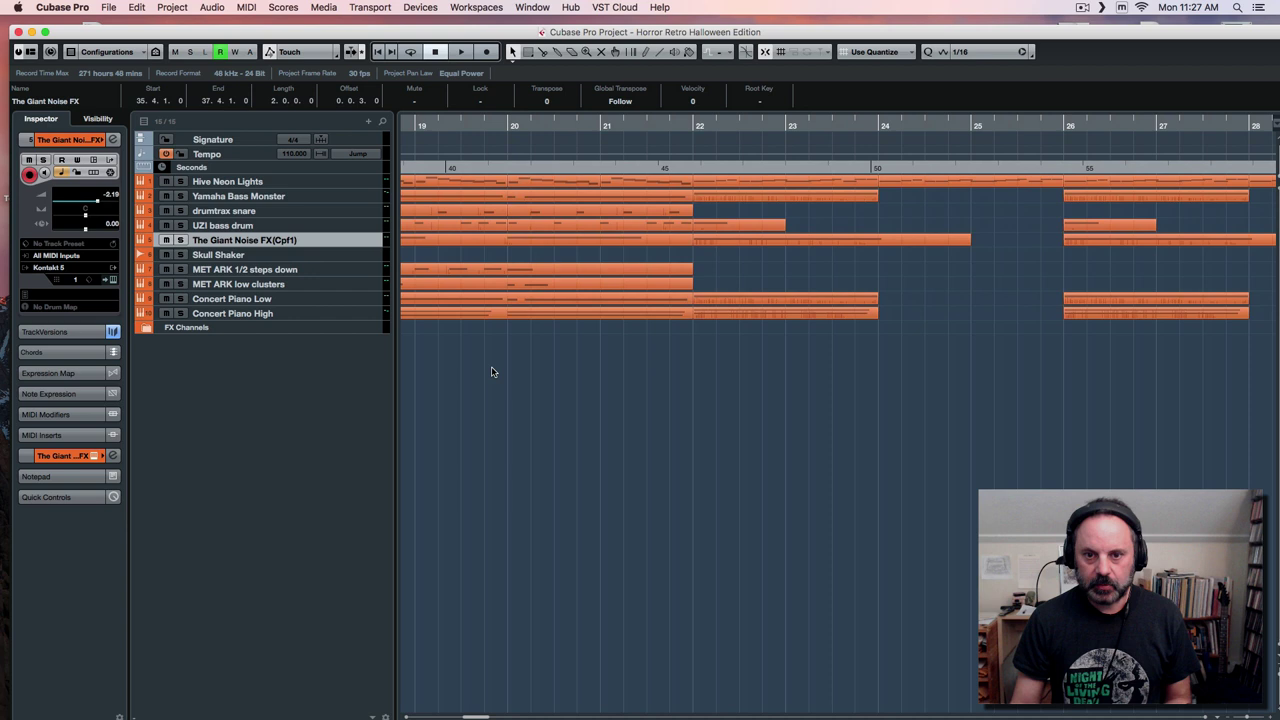
pyautogui.click(541, 214)
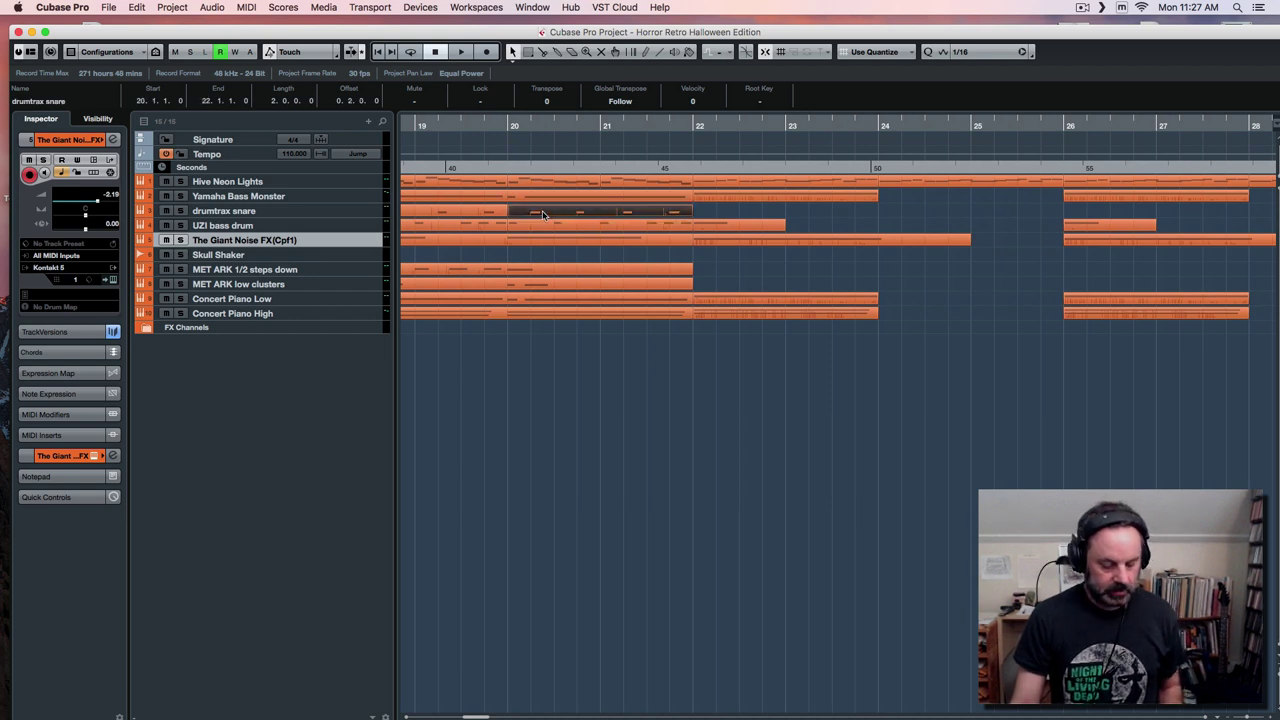
pyautogui.hscroll(10, 500, 680)
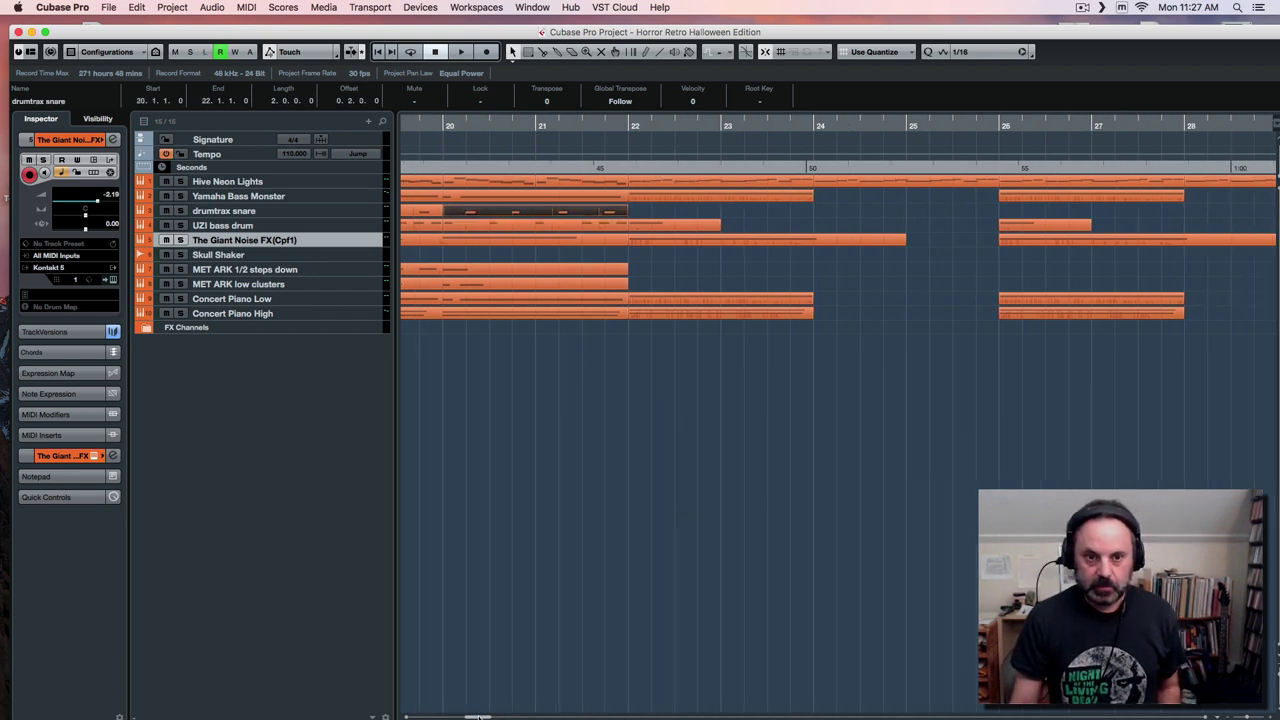
pyautogui.click(262, 211)
pyautogui.click(711, 121)
pyautogui.press('super+v')
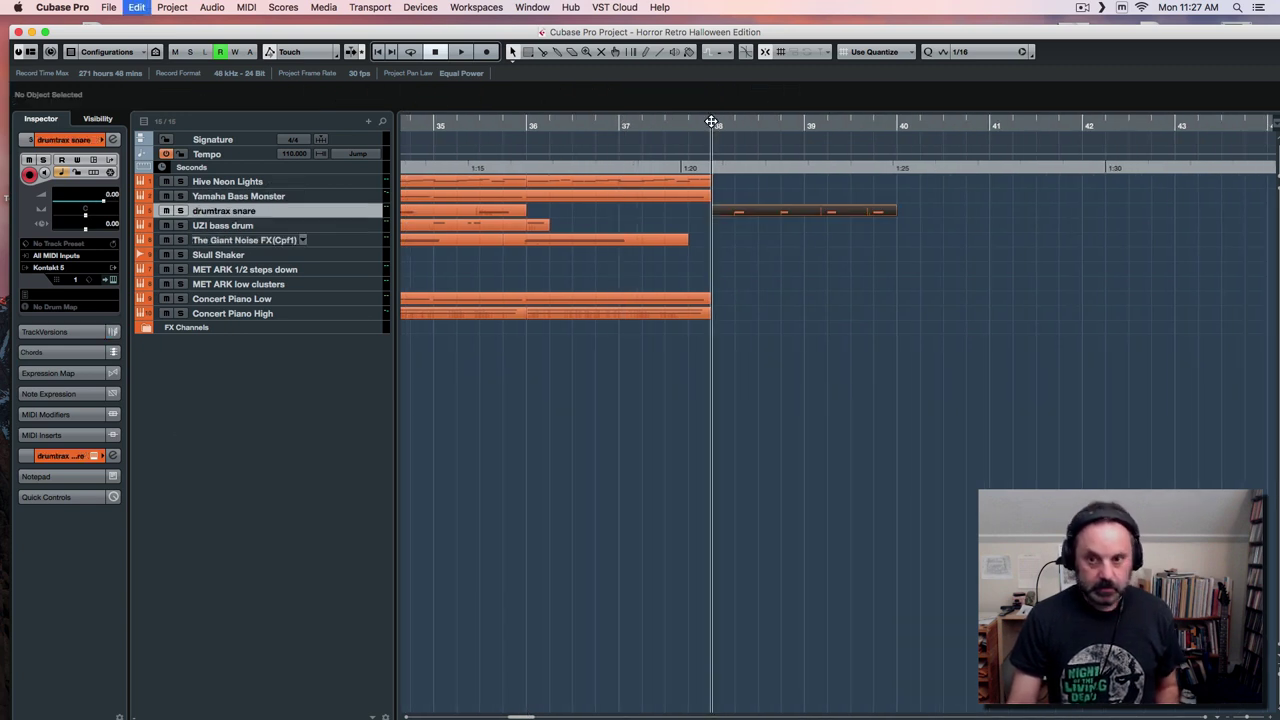
# Play the pasted snare part at bar 38 and duplicate it once so the snare runs to bar 42.
pyautogui.press('space')
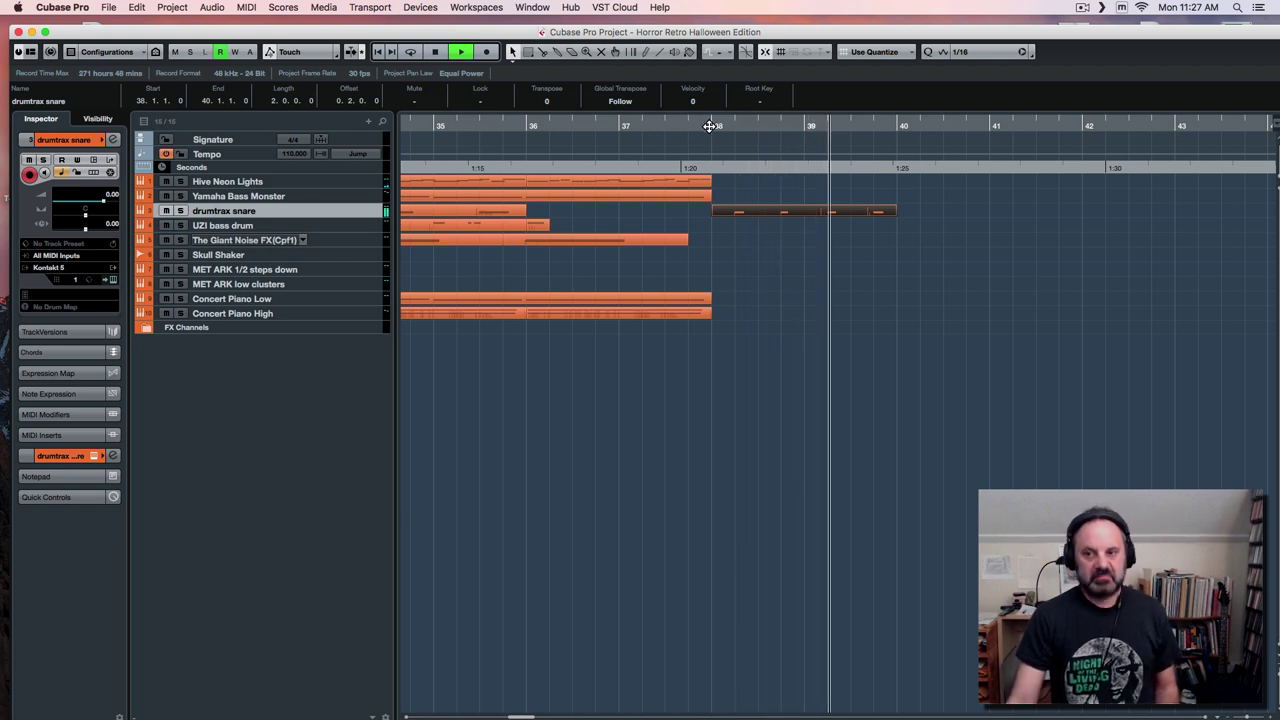
pyautogui.press('space')
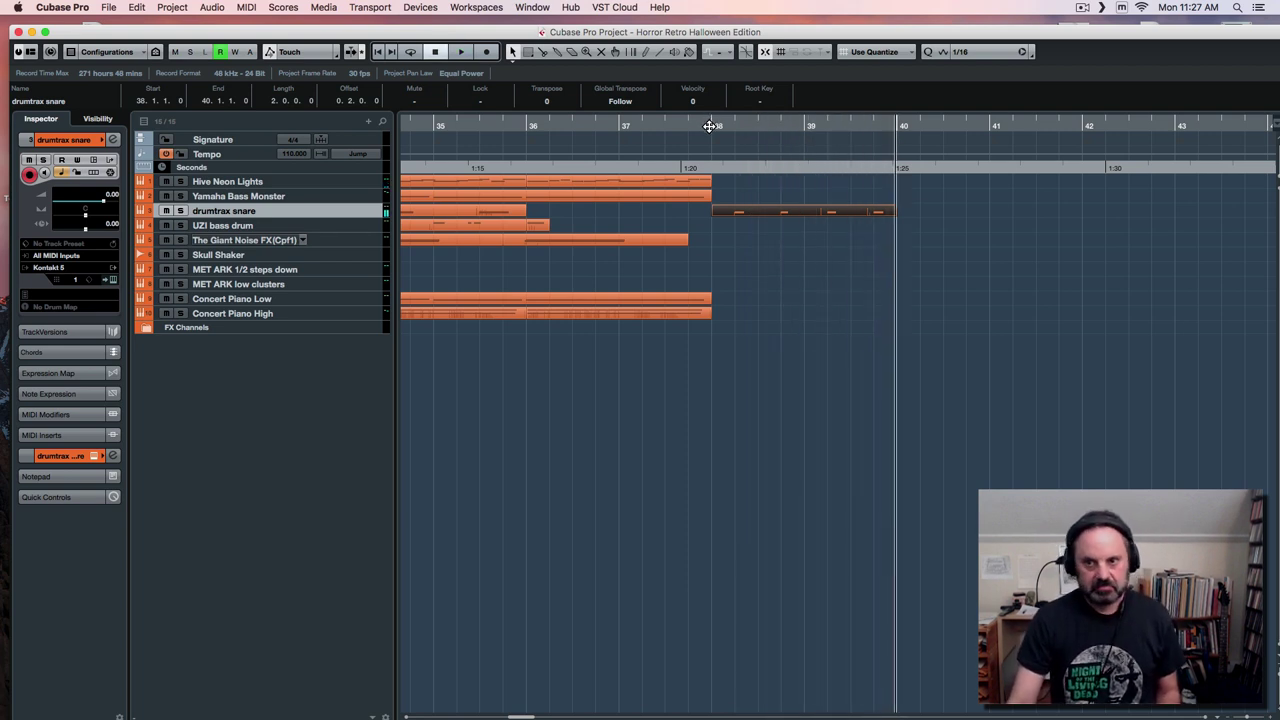
pyautogui.press('super+d')
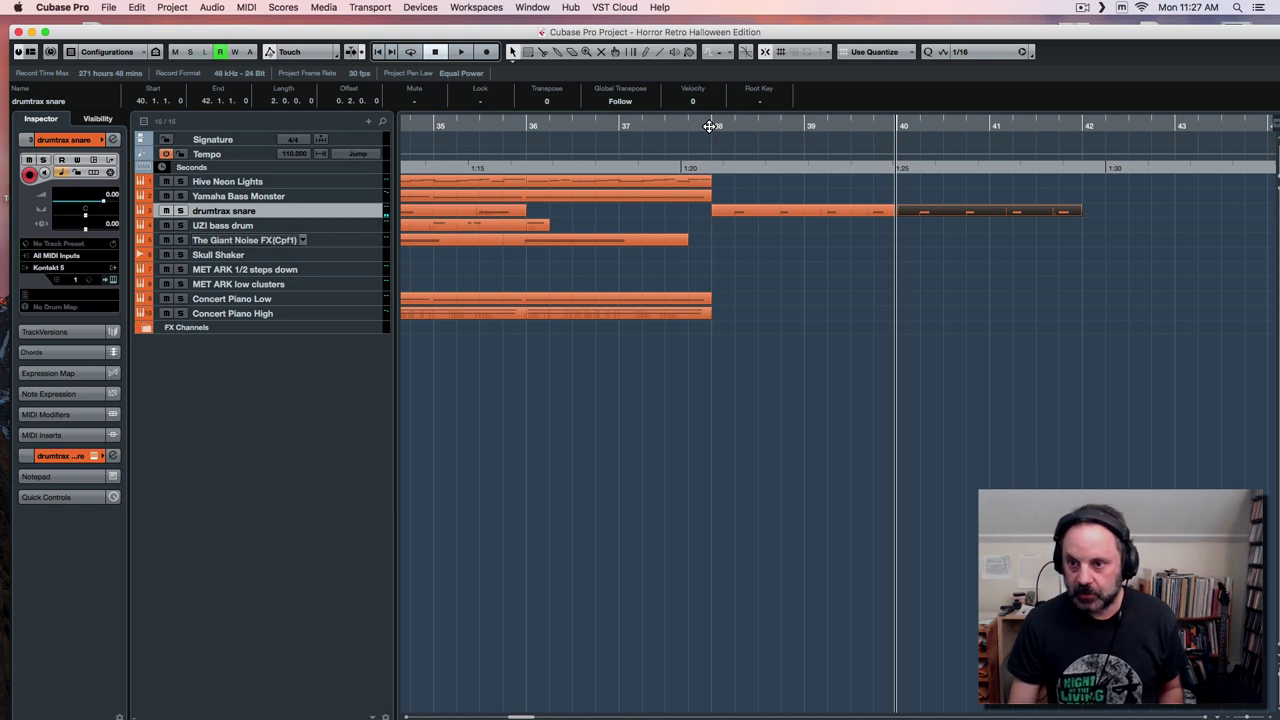
# Record a bass drum pattern on the UZI bass drum track from about bar 37 to just past bar 40.
pyautogui.click(705, 121)
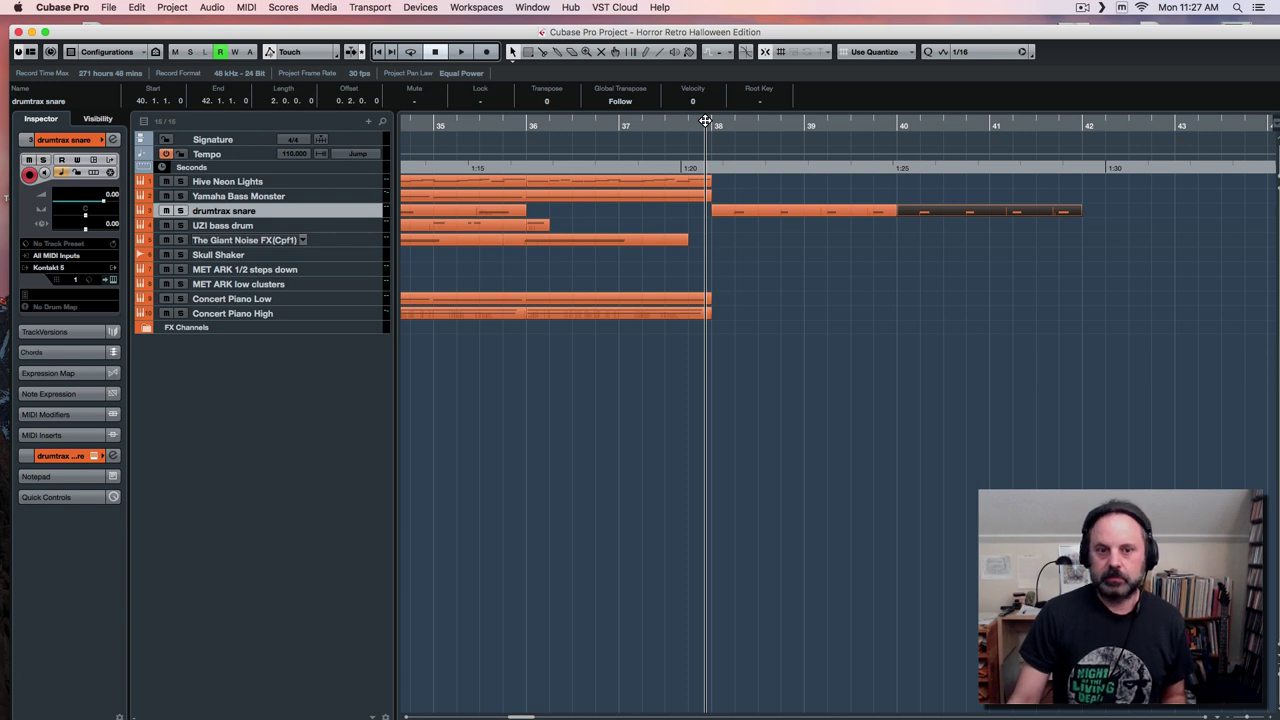
pyautogui.click(345, 228)
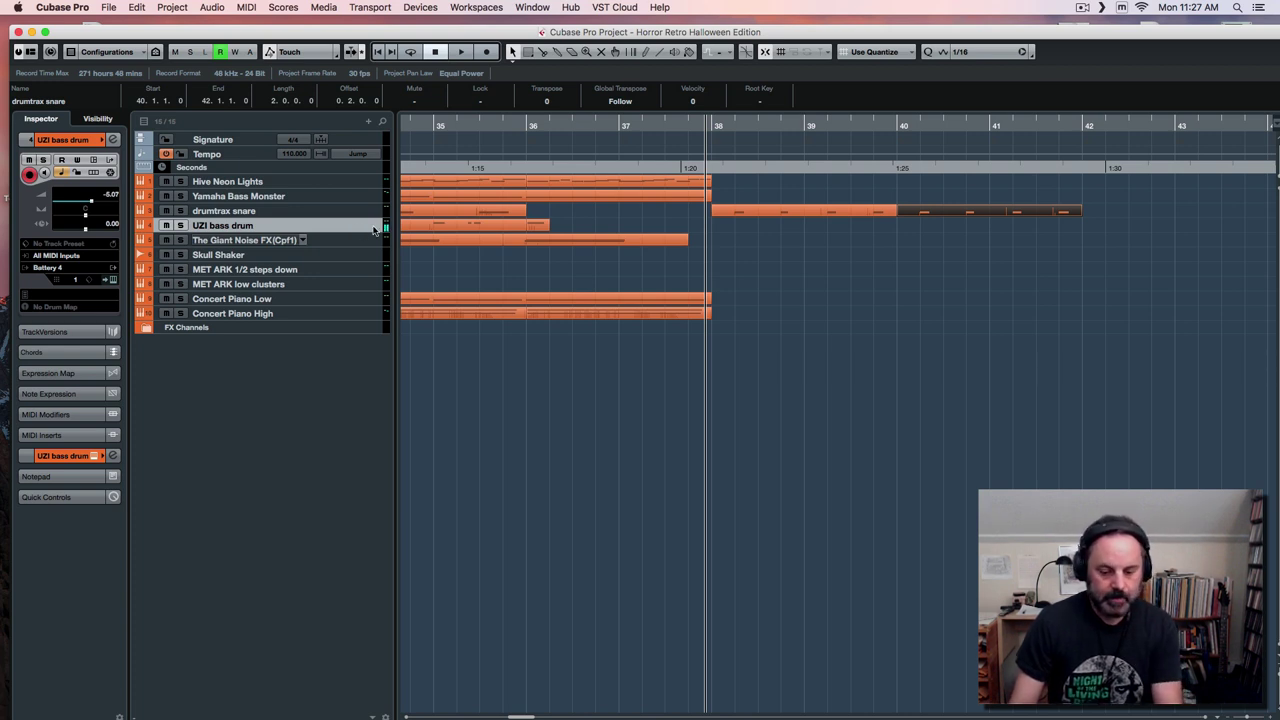
pyautogui.click(634, 124)
pyautogui.press('KP_Multiply')
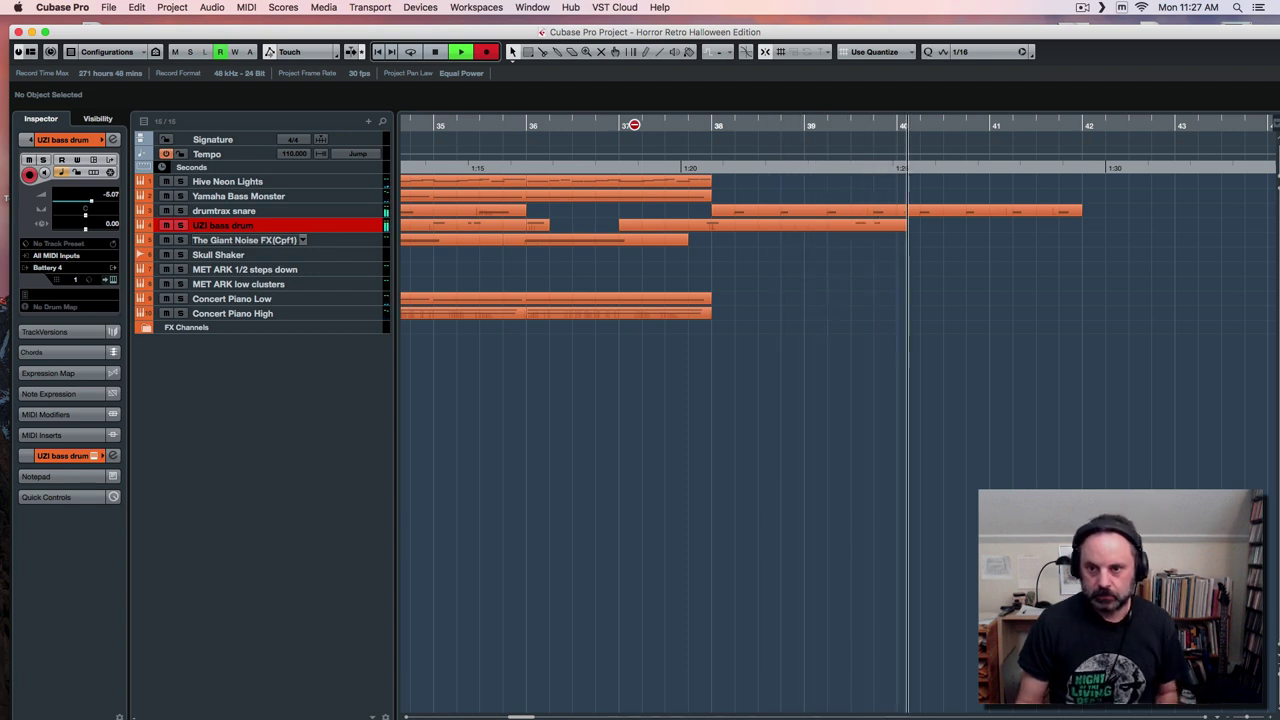
pyautogui.press('space')
# Quantize all notes in the recorded UZI bass drum part to 1/16 and shift them one sixteenth later to start at bar 38.
pyautogui.doubleClick(769, 231)
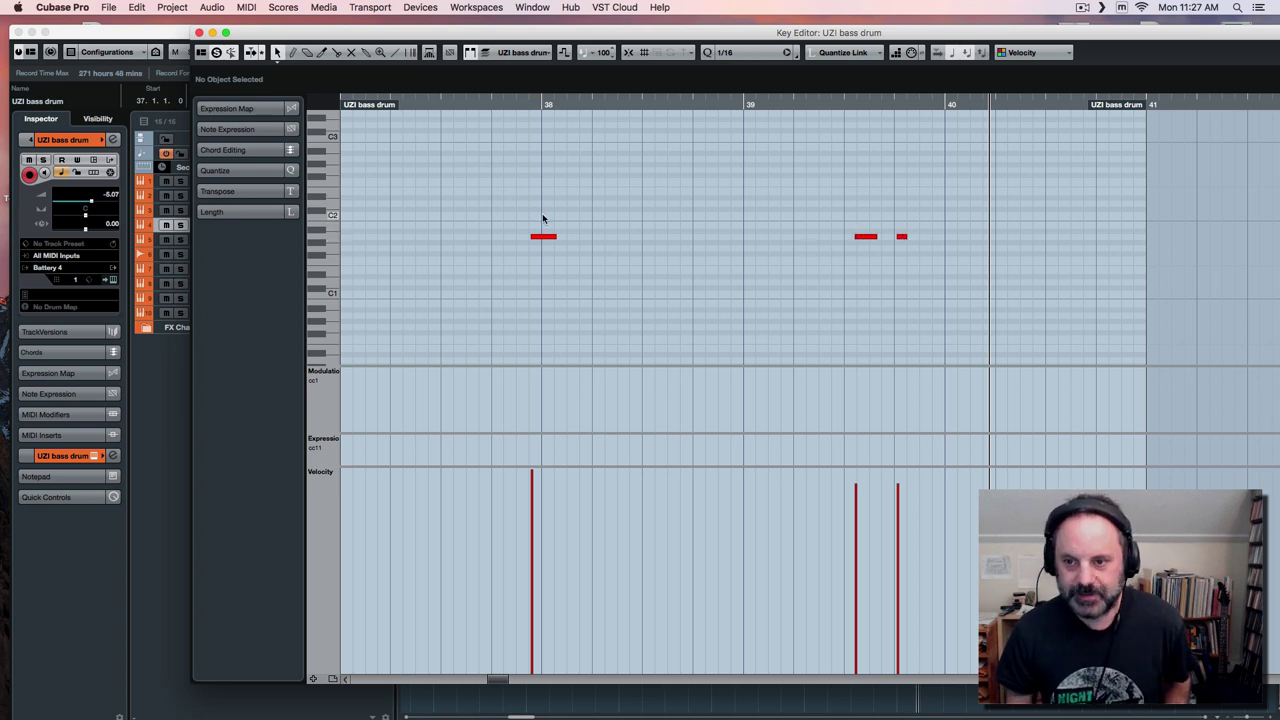
pyautogui.moveTo(543, 213); pyautogui.dragTo(932, 280)
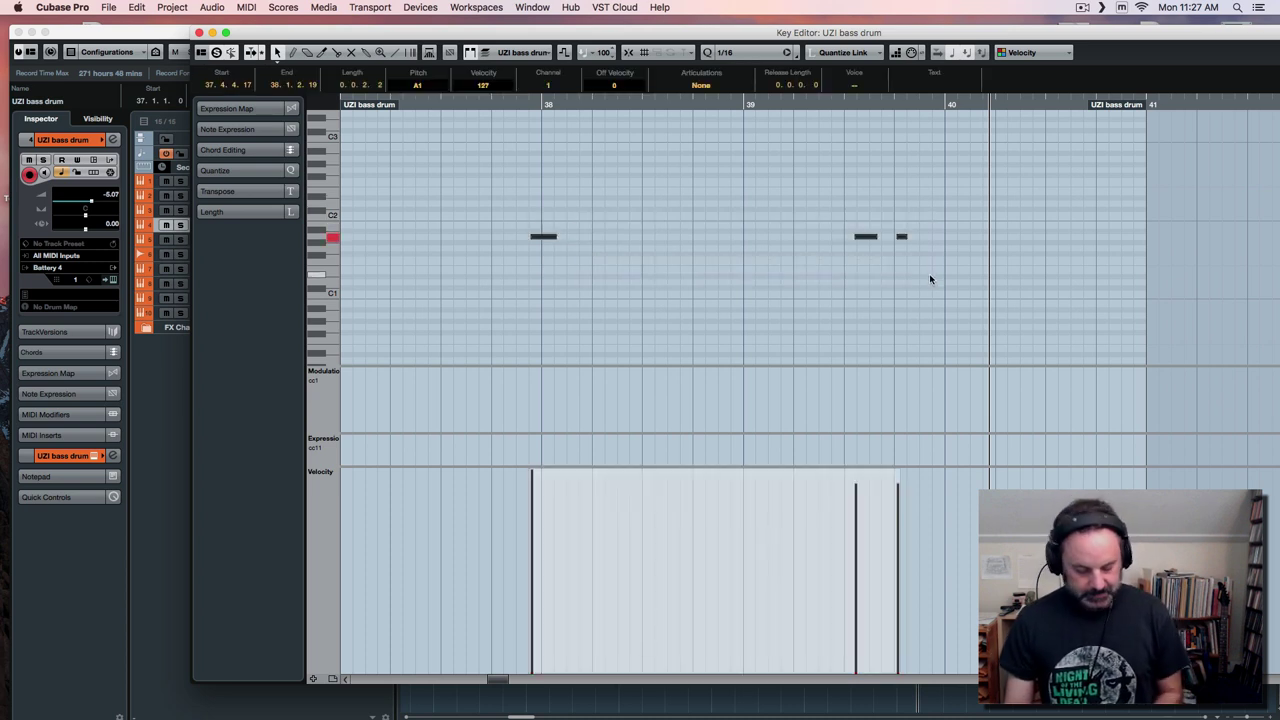
pyautogui.press('q')
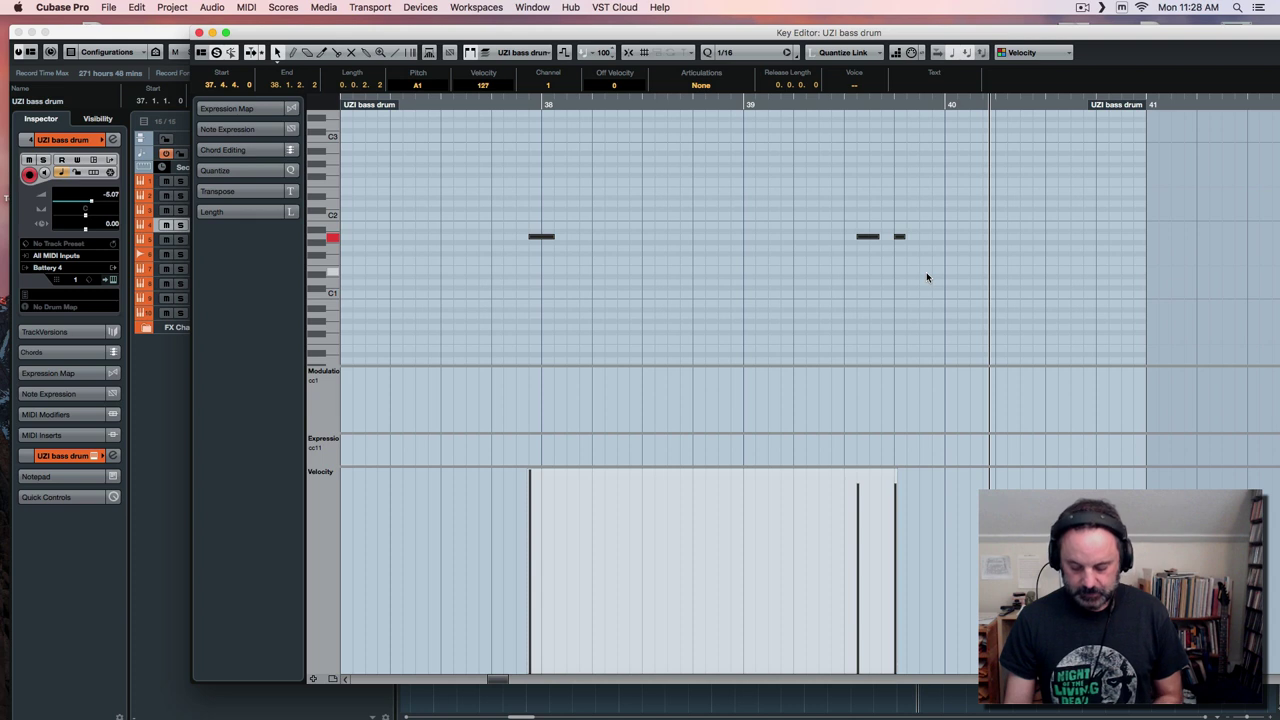
pyautogui.hotkey('ctrl', 'Right')
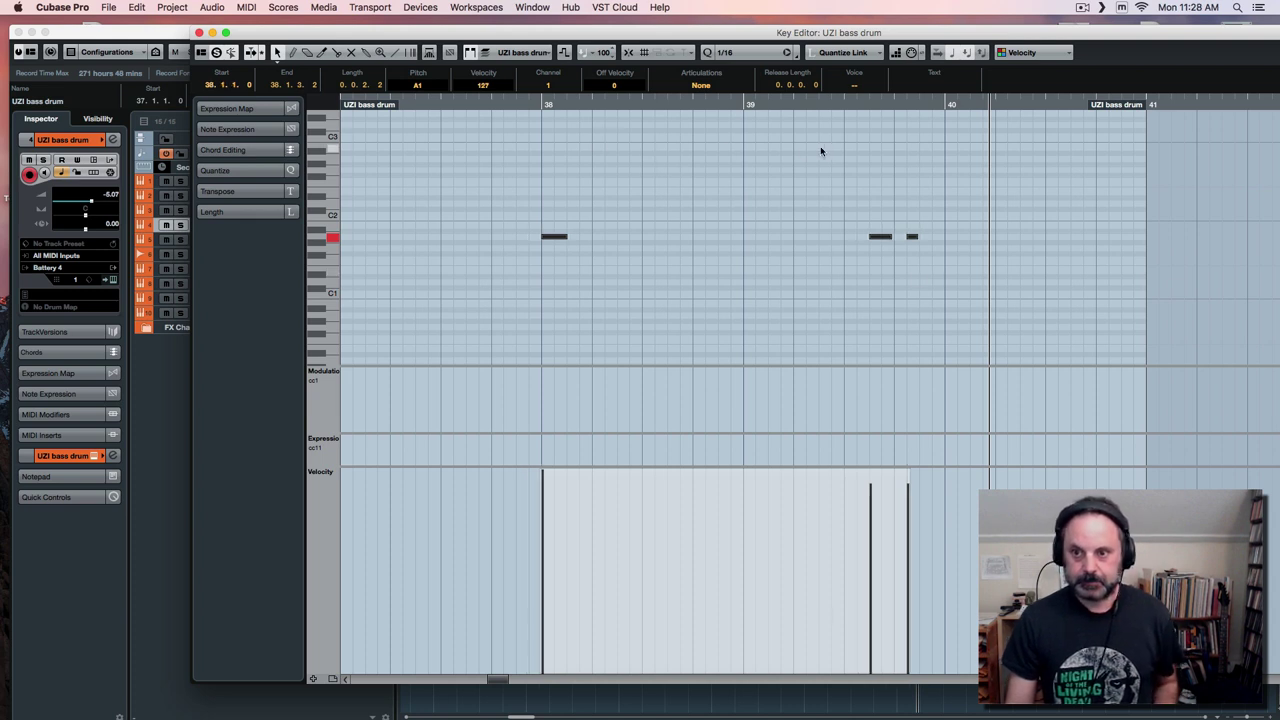
pyautogui.click(851, 104)
pyautogui.press('space')
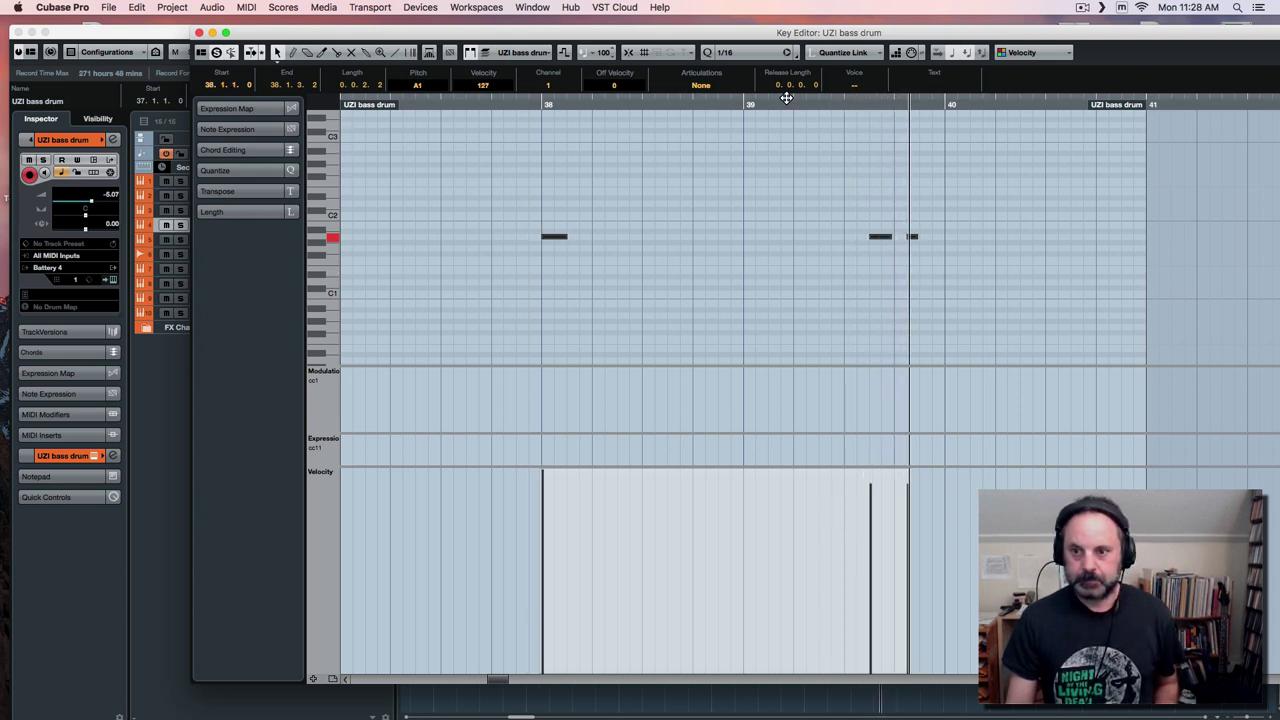
pyautogui.click(199, 33)
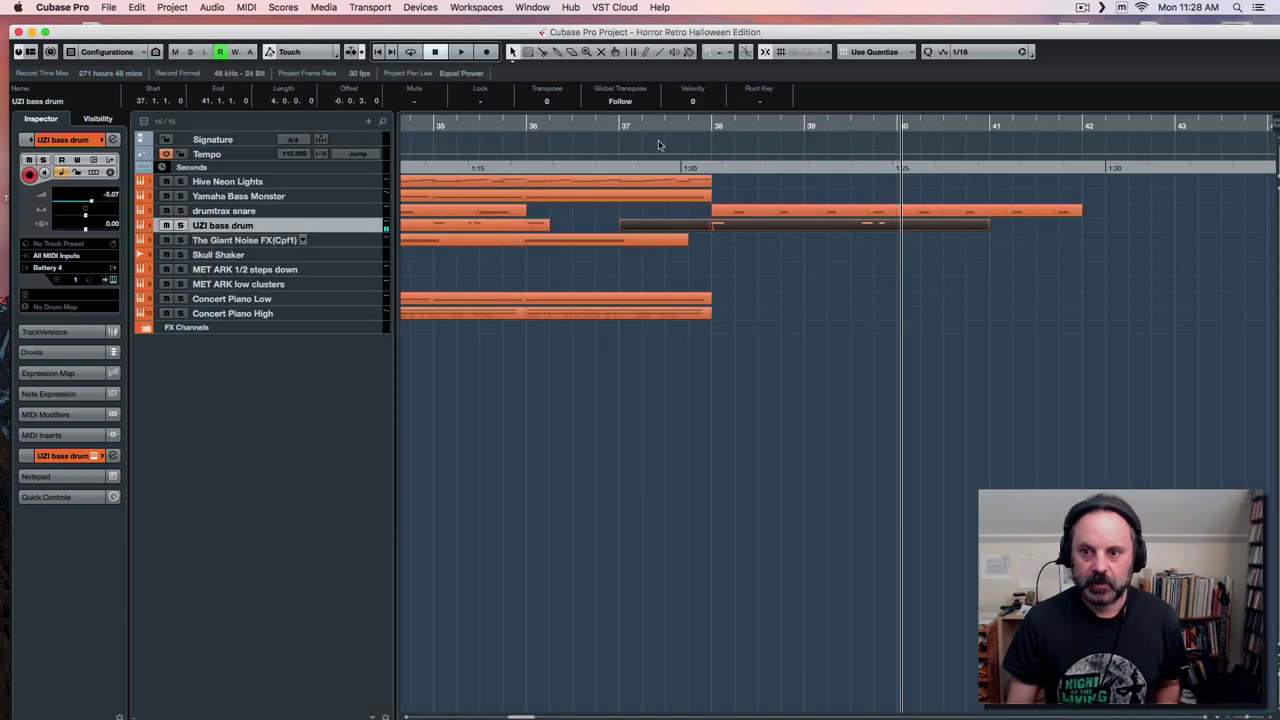
# Trim the UZI bass drum part to bars 38 to 40 and duplicate it once up to bar 42.
pyautogui.moveTo(620, 229); pyautogui.dragTo(711, 228)
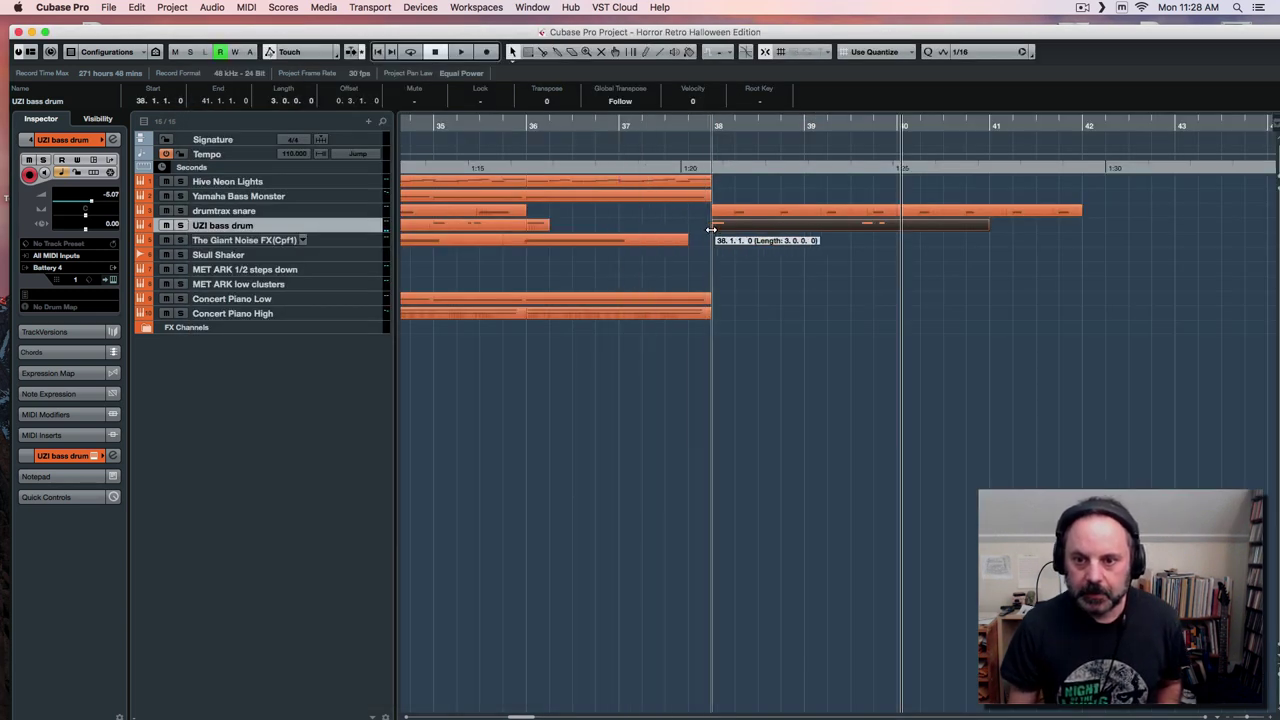
pyautogui.click(690, 125)
pyautogui.press('space')
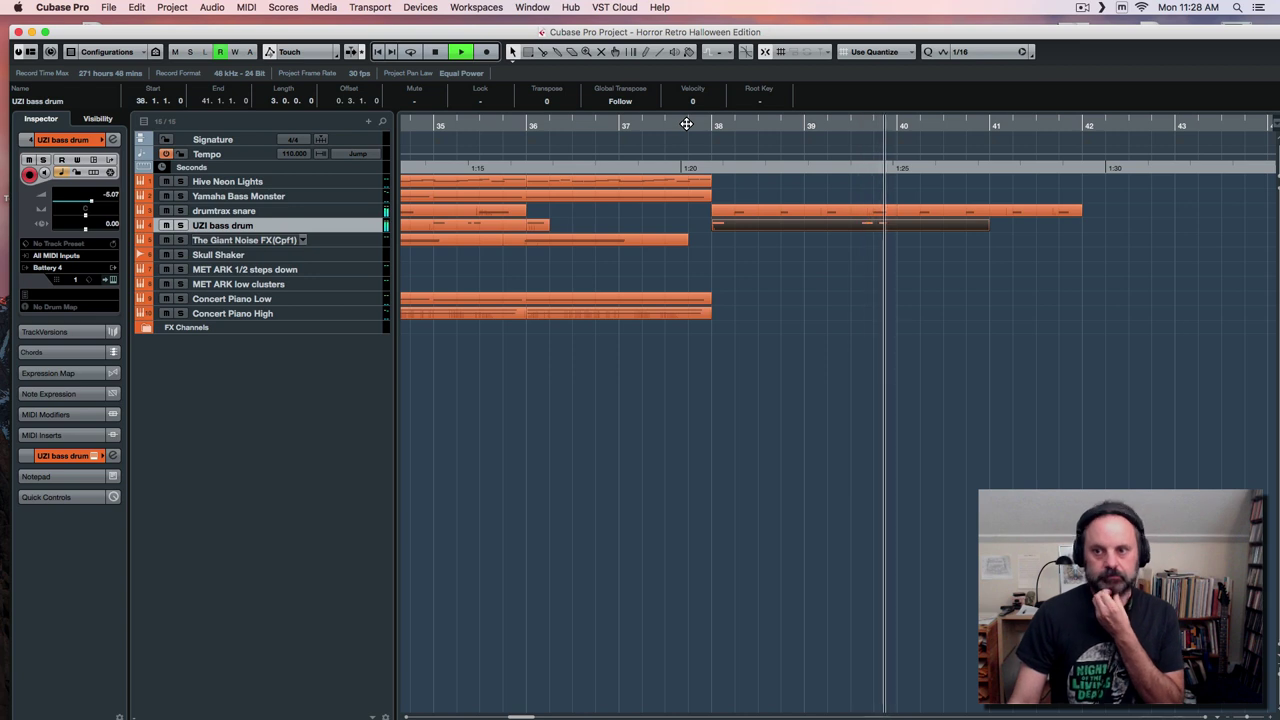
pyautogui.press('space')
pyautogui.moveTo(988, 225); pyautogui.dragTo(894, 238)
pyautogui.press('super+d')
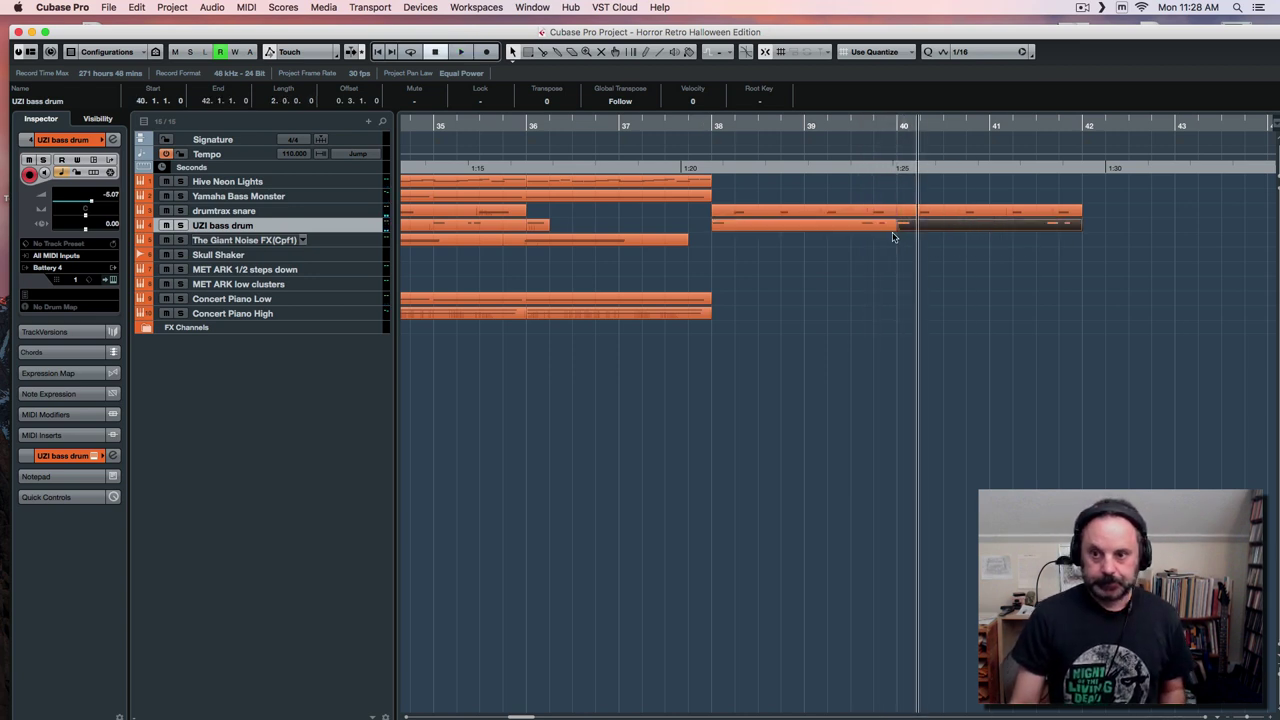
# Record sustained bass notes on the Yamaha Bass Monster track from just before bar 36 to just past bar 42.
pyautogui.click(337, 274)
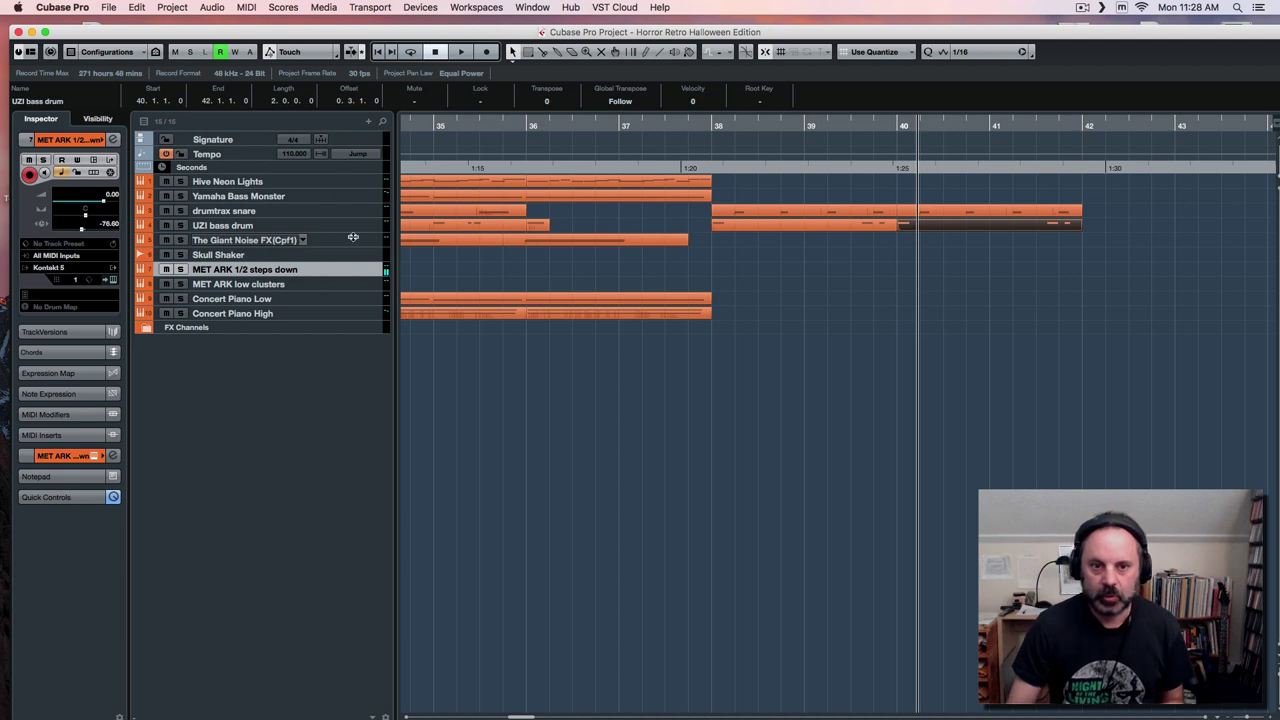
pyautogui.click(329, 198)
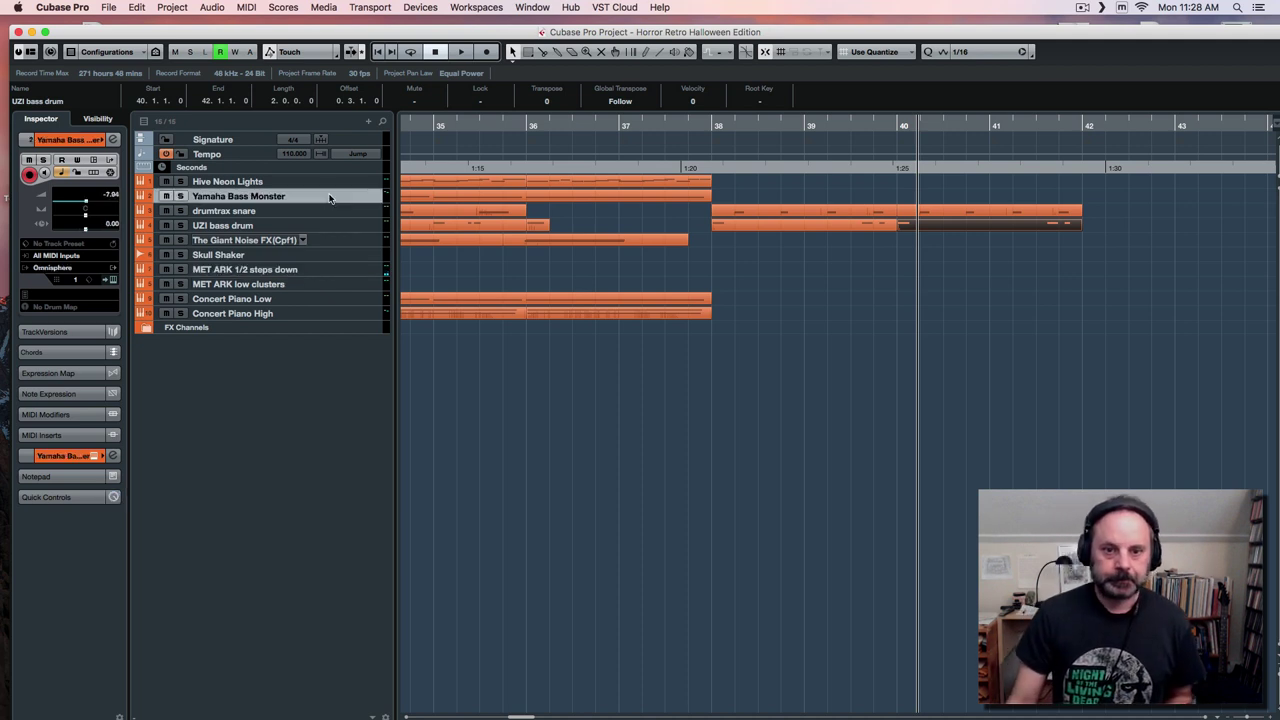
pyautogui.click(704, 125)
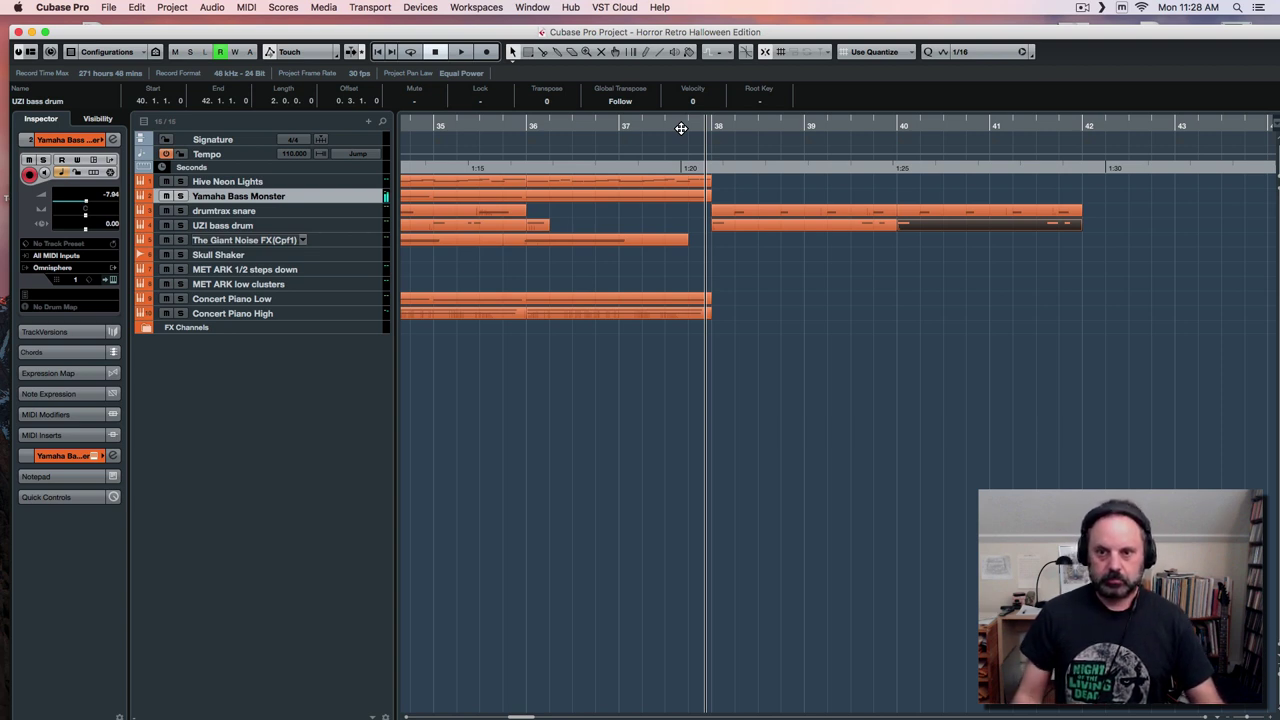
pyautogui.click(510, 122)
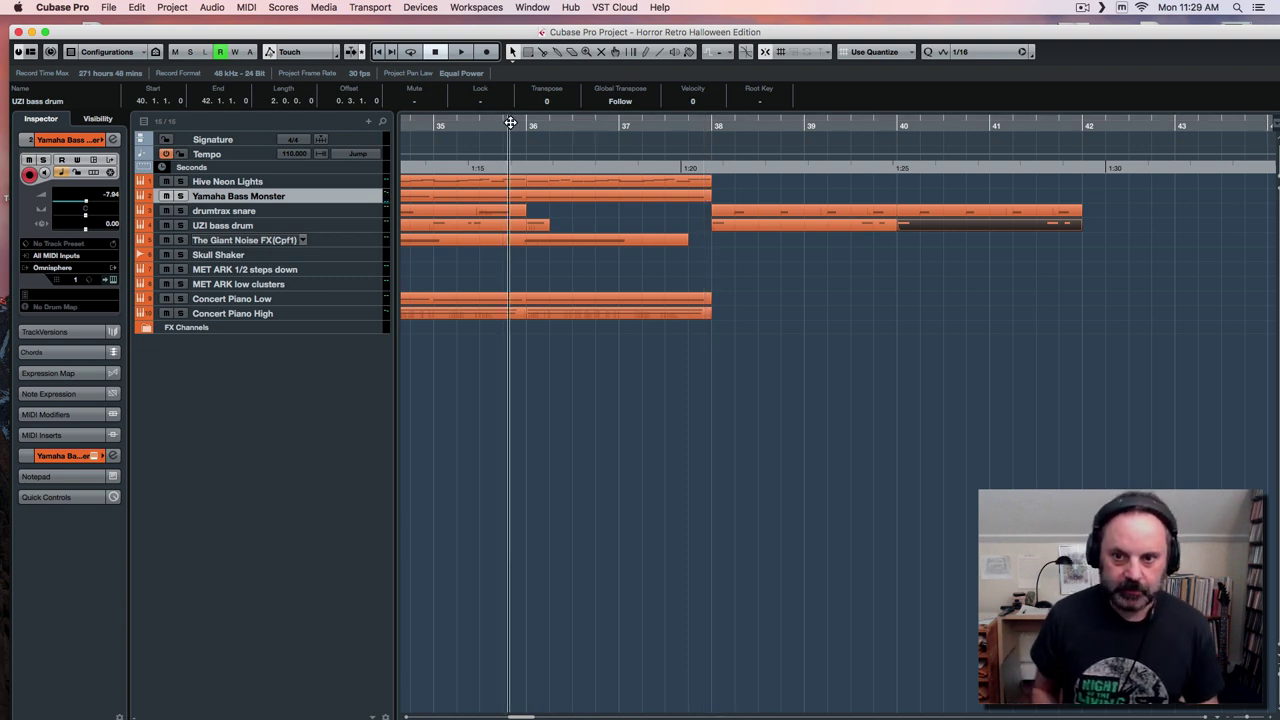
pyautogui.press('KP_Multiply')
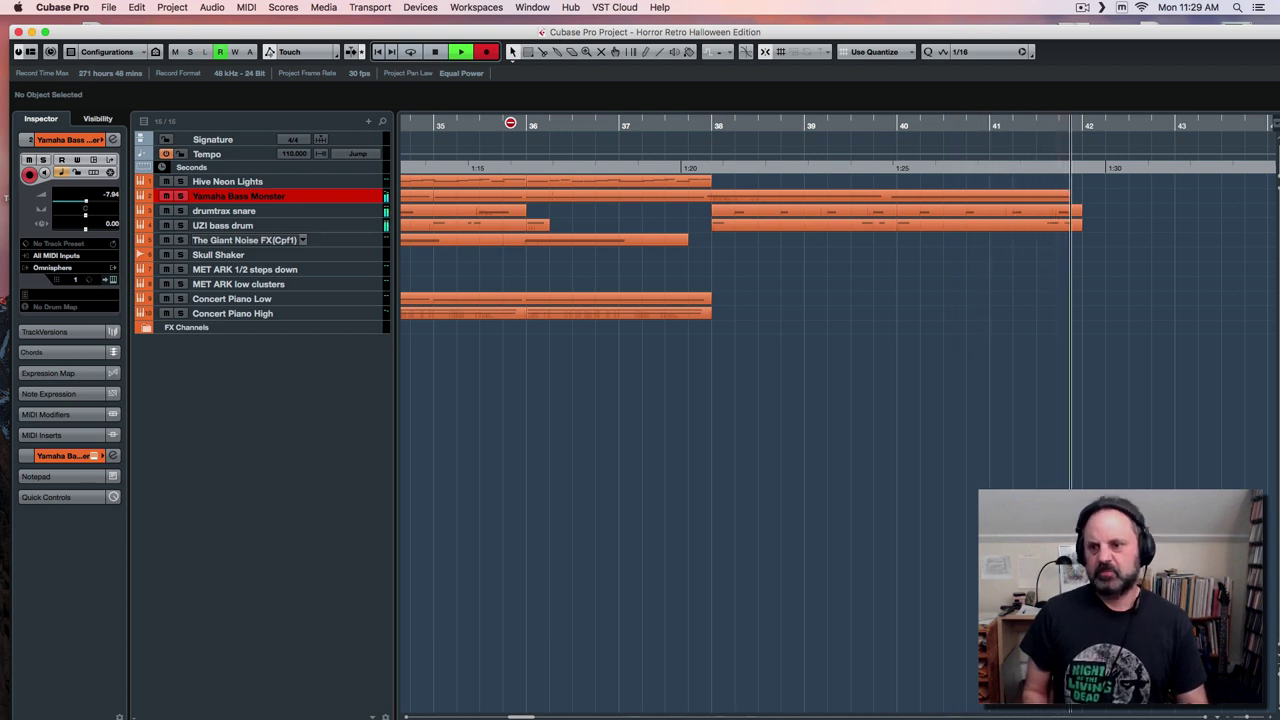
pyautogui.press('space')
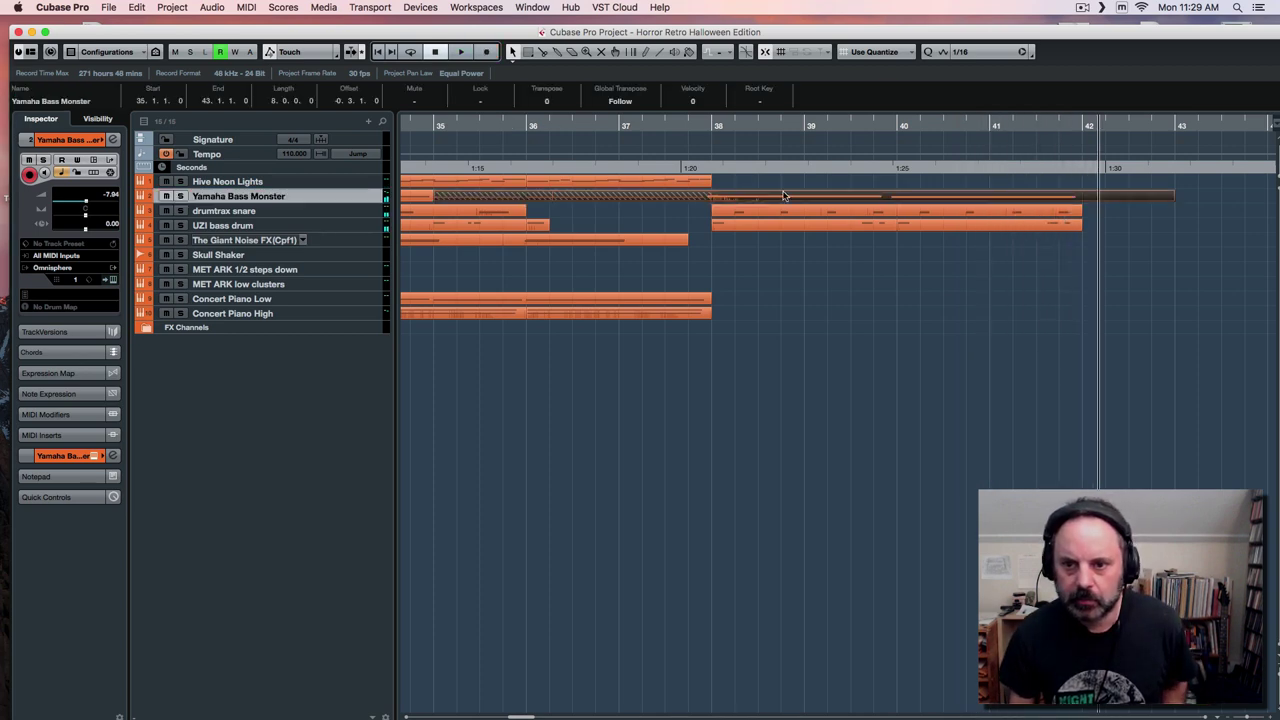
# Open the recorded Yamaha Bass Monster part and shift its two sustained notes to start at bars 38 and 40.
pyautogui.doubleClick(784, 196)
pyautogui.moveTo(477, 177); pyautogui.dragTo(1026, 334)
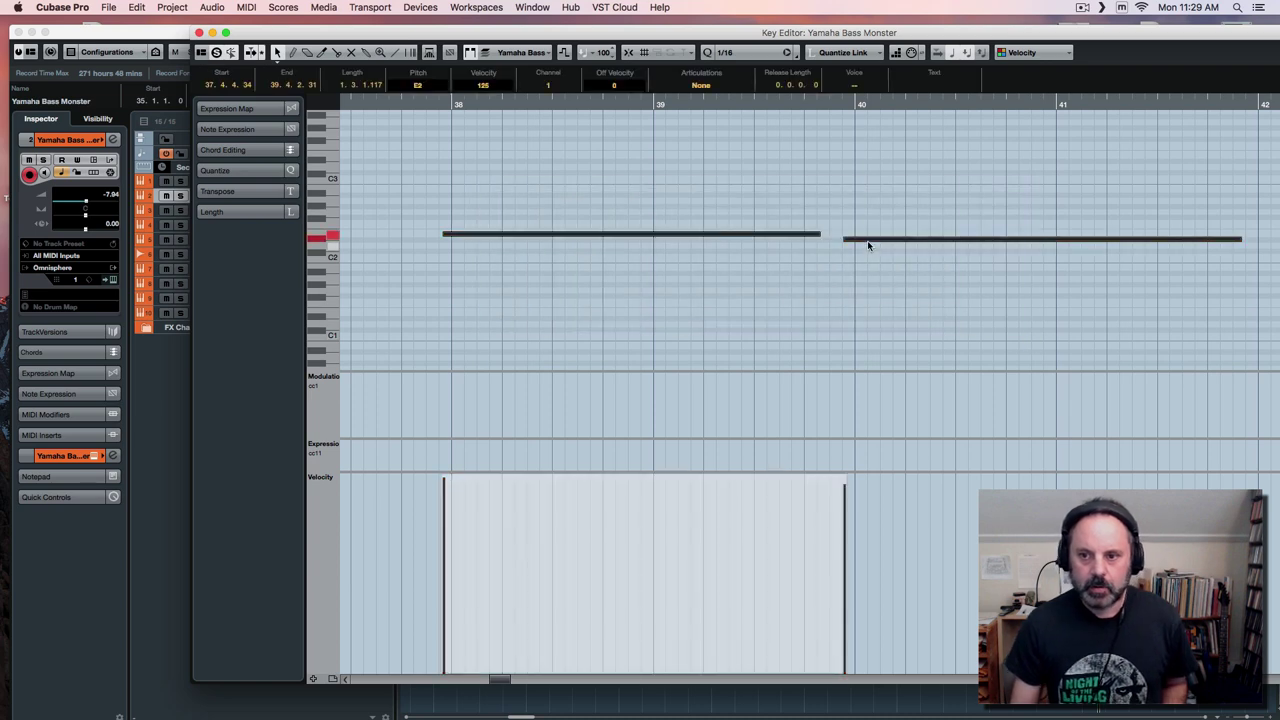
pyautogui.moveTo(867, 241); pyautogui.dragTo(873, 242)
pyautogui.press('Escape')
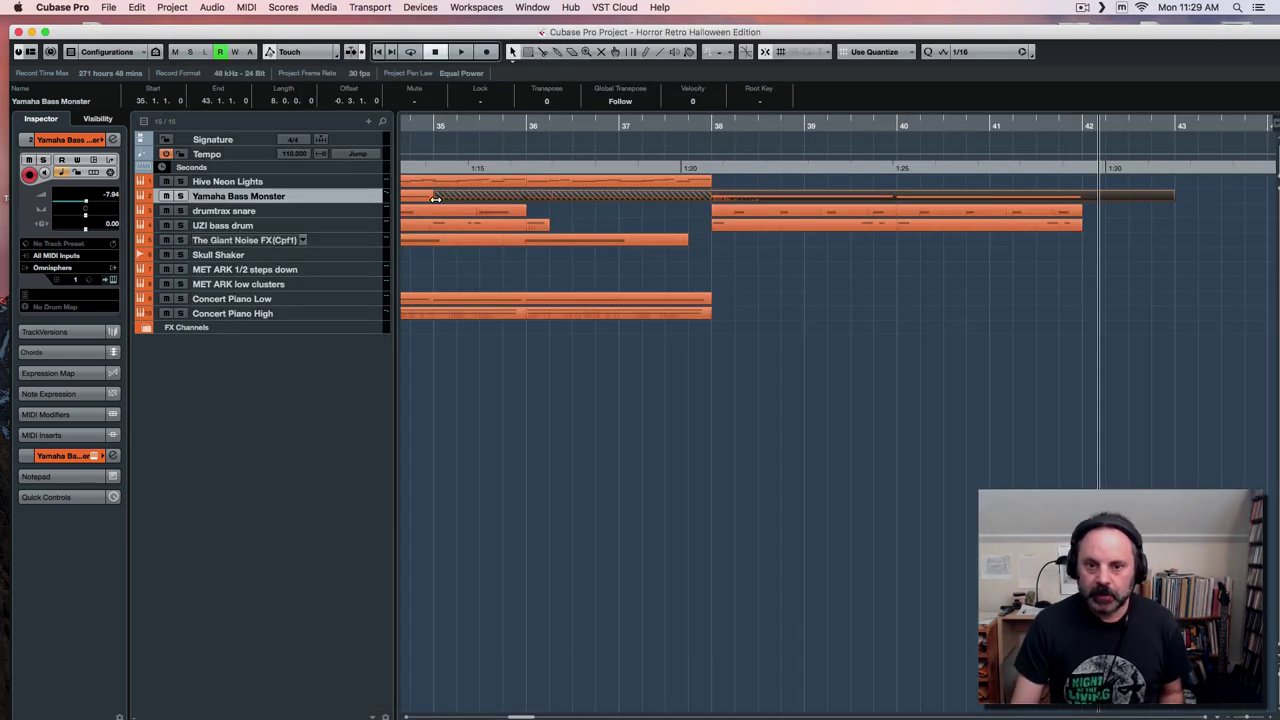
# Trim the Yamaha Bass Monster part to run from bar 38 to bar 42 and play it from just before bar 38.
pyautogui.moveTo(435, 199); pyautogui.dragTo(712, 199)
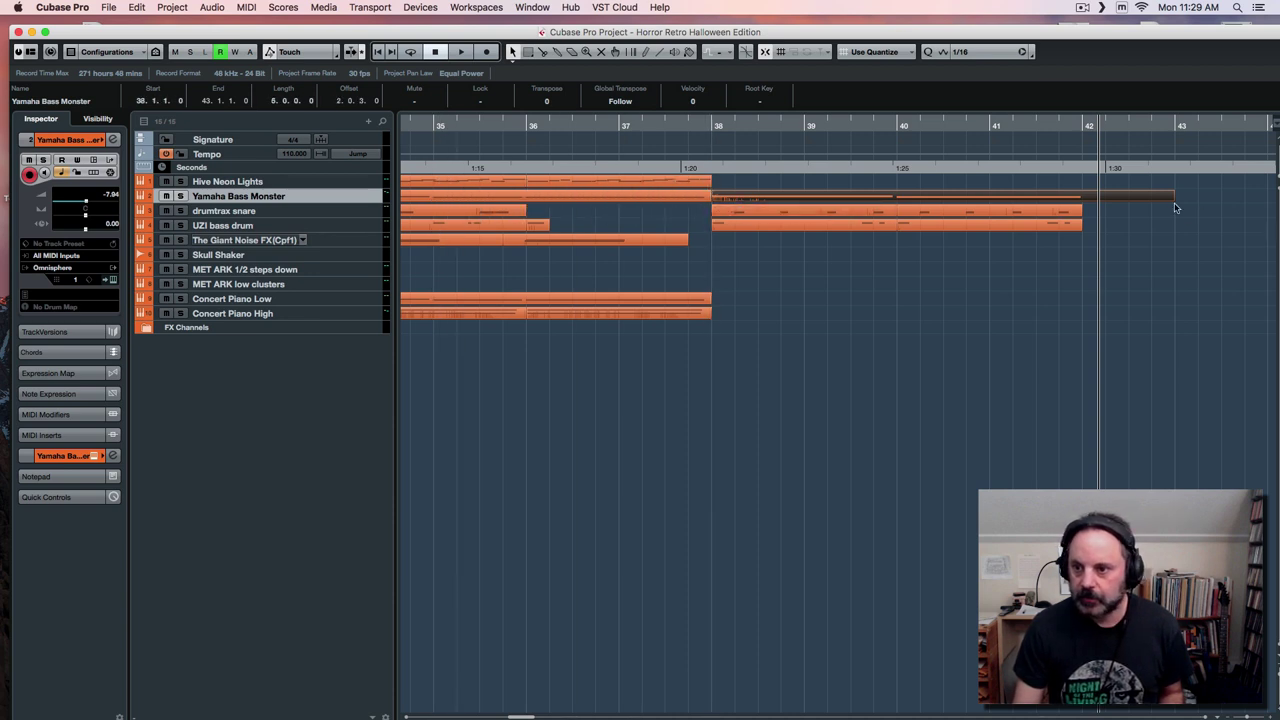
pyautogui.moveTo(1171, 199); pyautogui.dragTo(1082, 206)
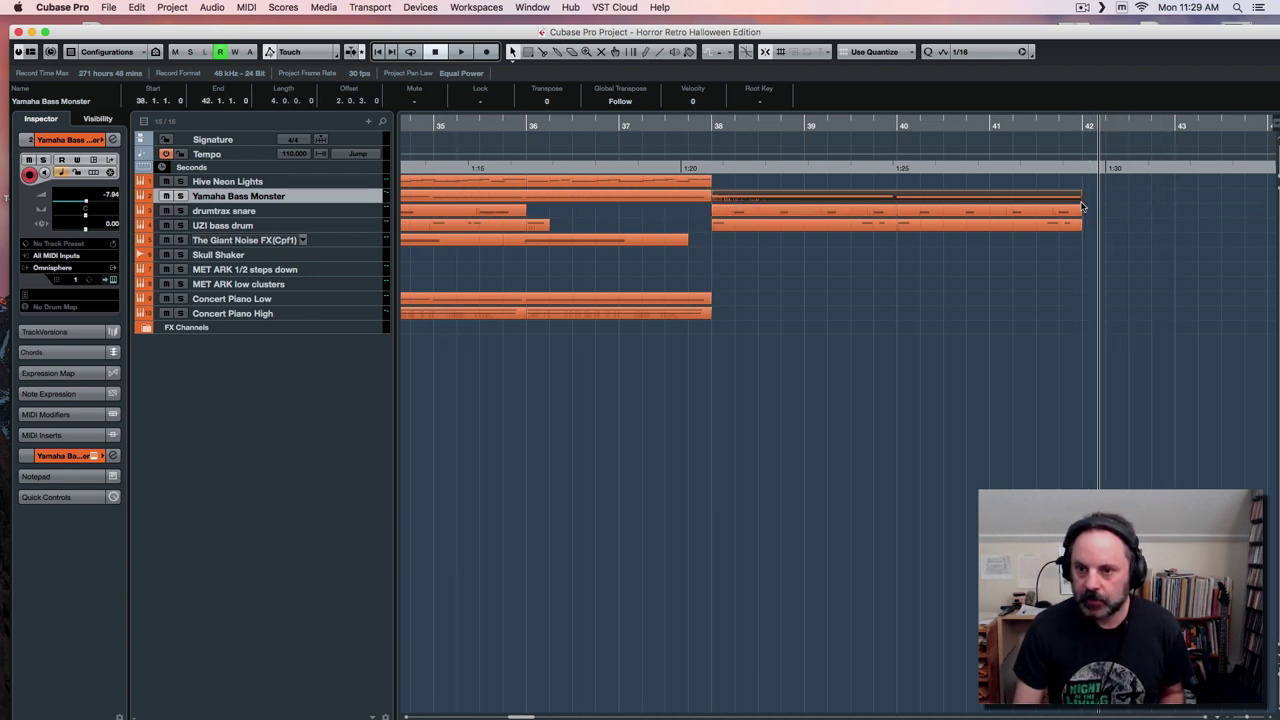
pyautogui.click(683, 122)
pyautogui.press('space')
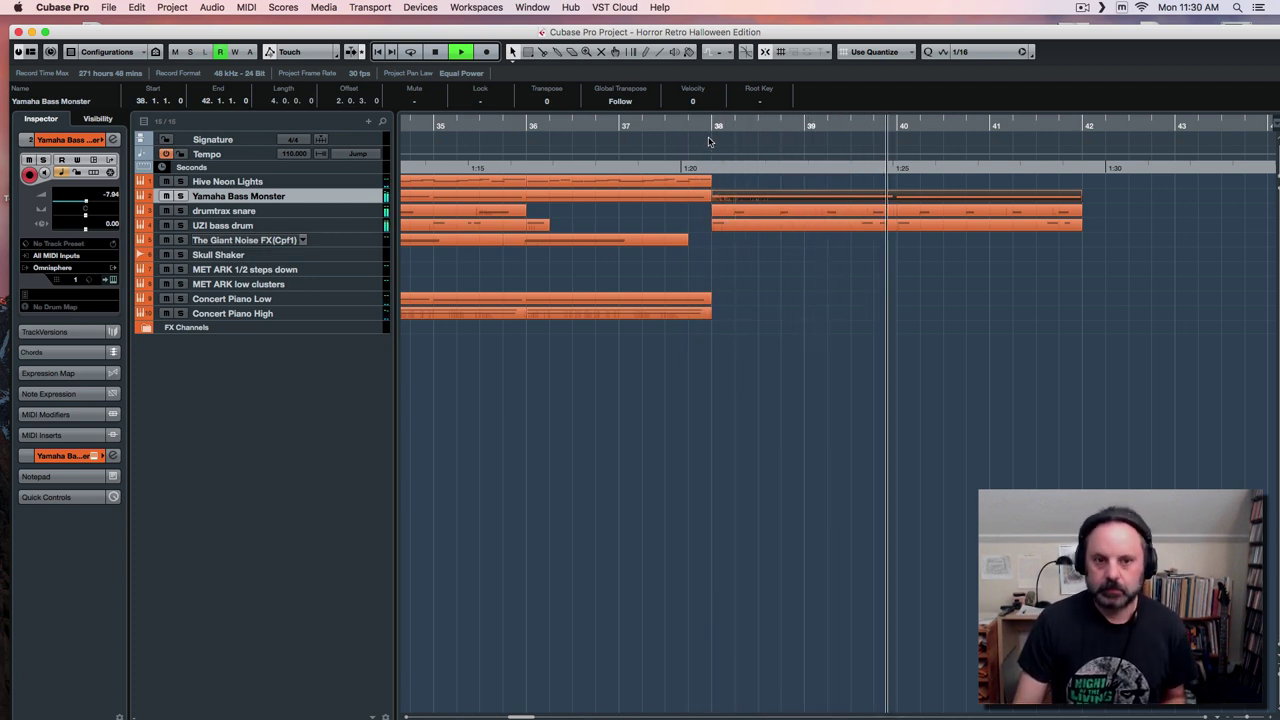
# Stop playback and record sustained notes on the MET ARK 1/2 steps down track from mid-bar 36 to the middle of bar 41.
pyautogui.press('space')
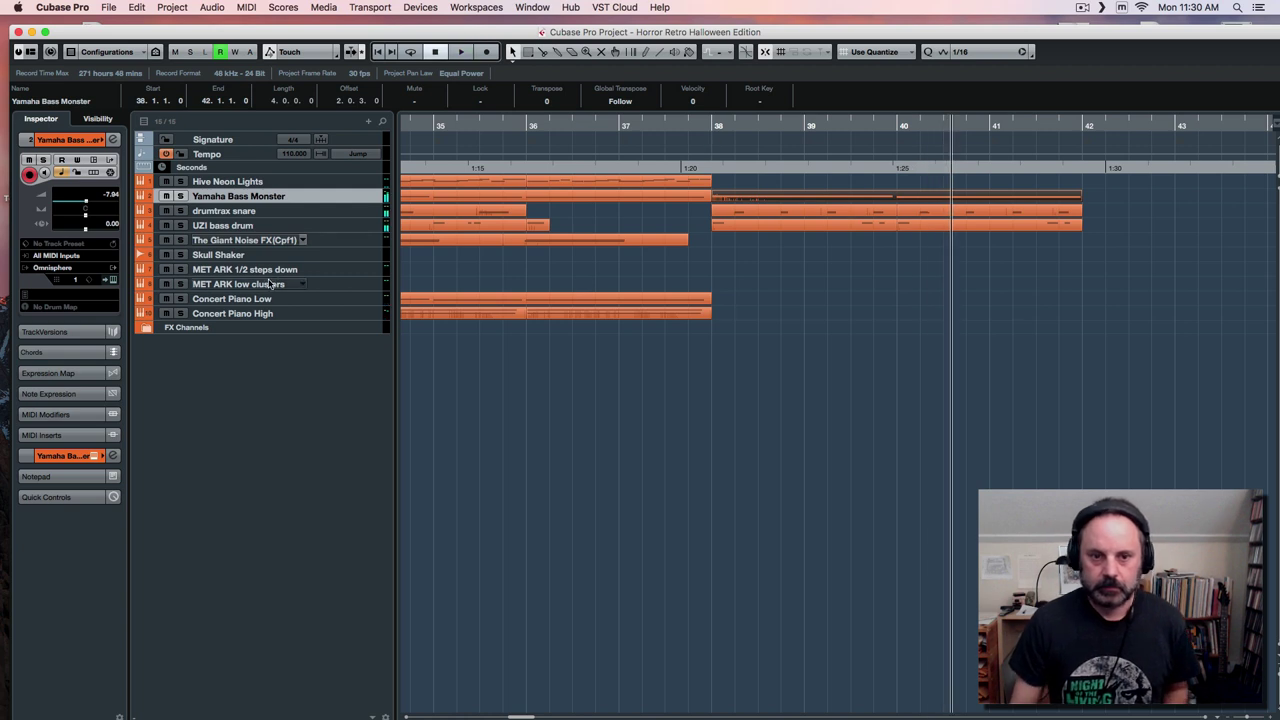
pyautogui.click(314, 274)
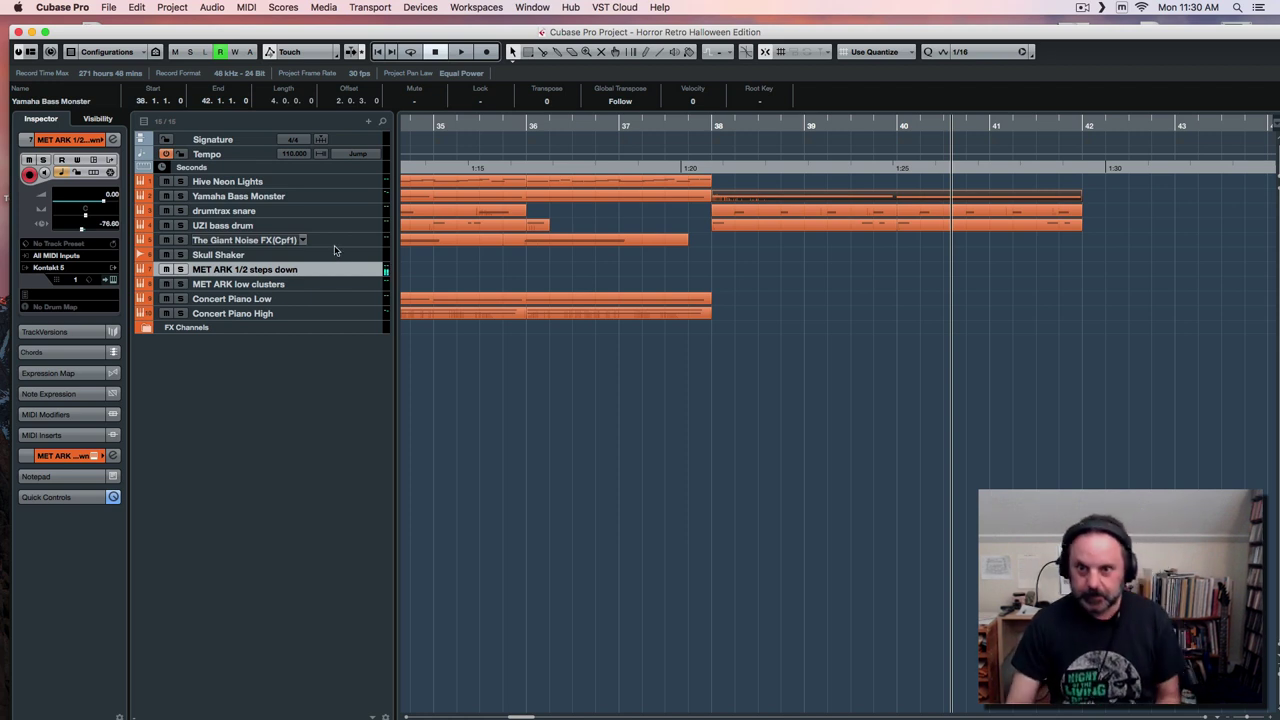
pyautogui.click(566, 124)
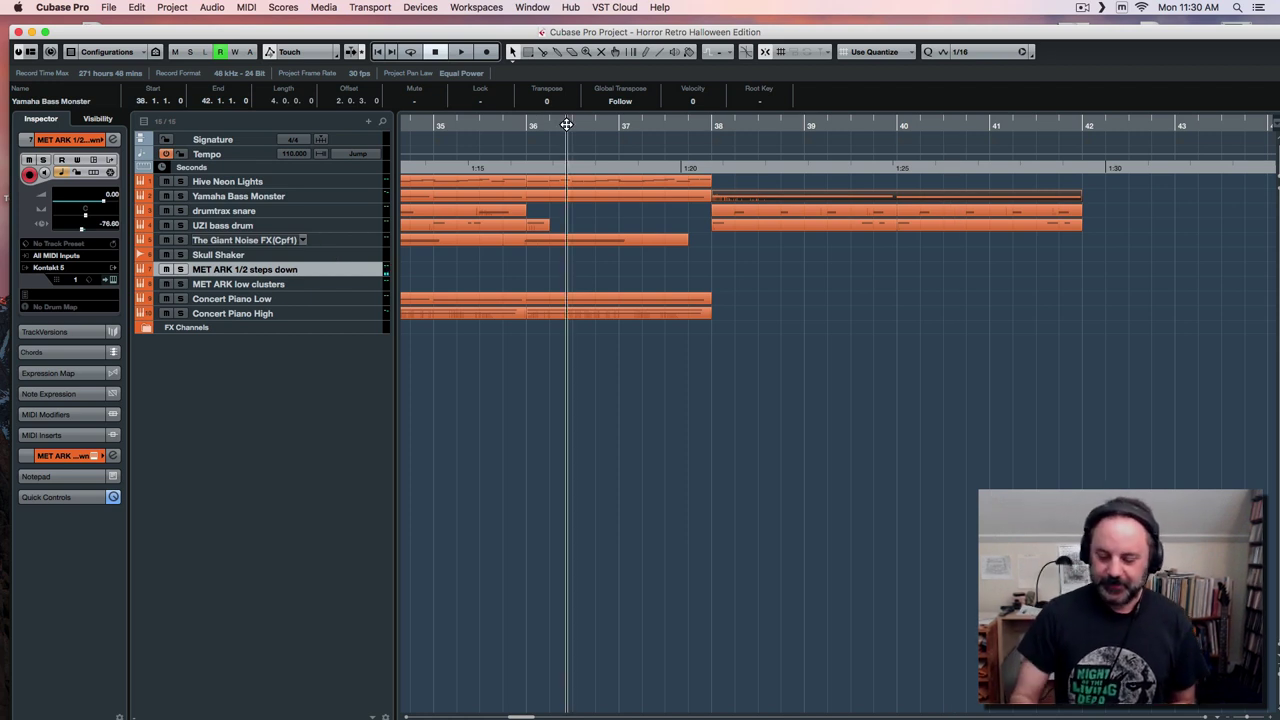
pyautogui.press('KP_Multiply')
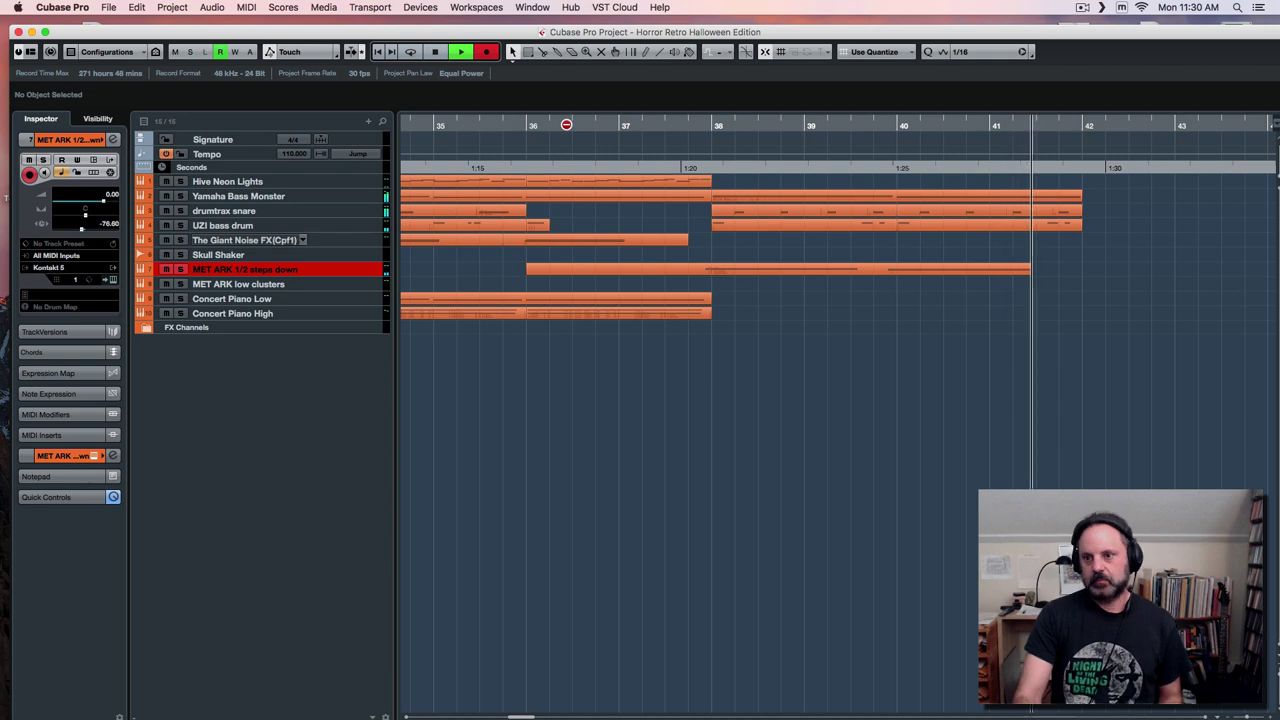
pyautogui.press('space')
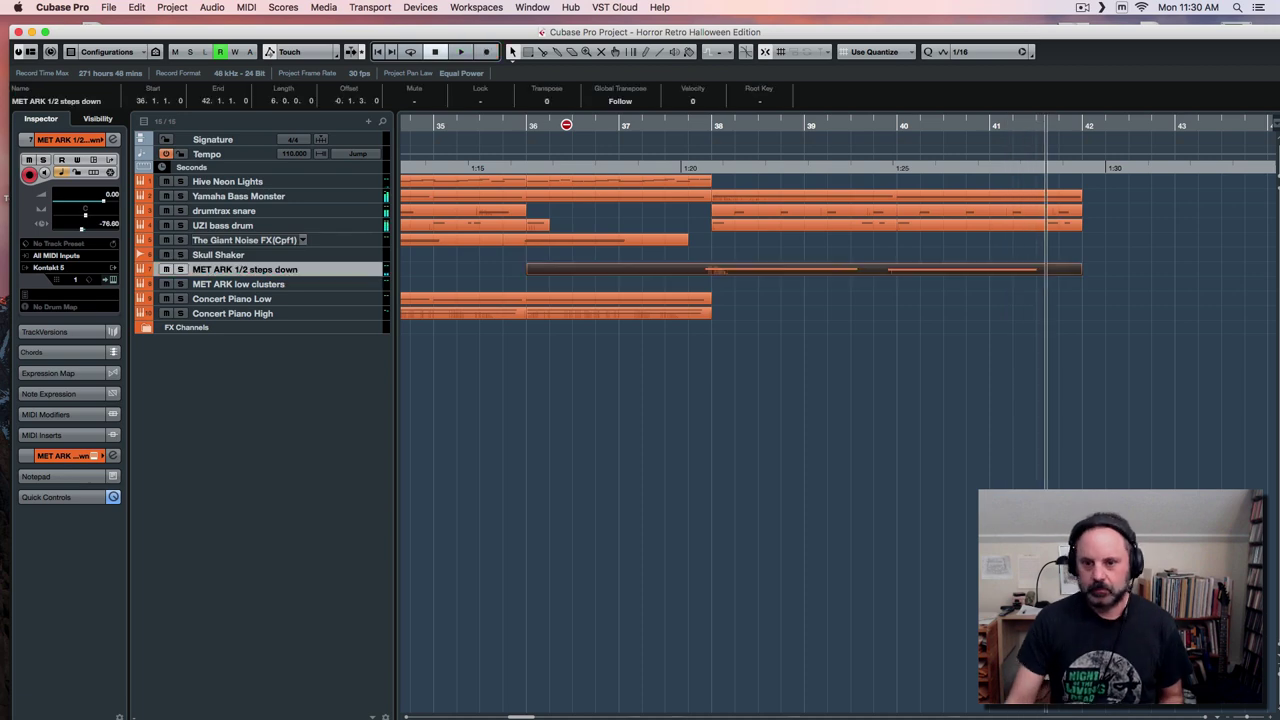
# Align the recorded MET ARK notes to bars 38 and 40, trim the part to bars 38 to 42, and audition it.
pyautogui.doubleClick(765, 272)
pyautogui.moveTo(598, 206); pyautogui.dragTo(713, 239)
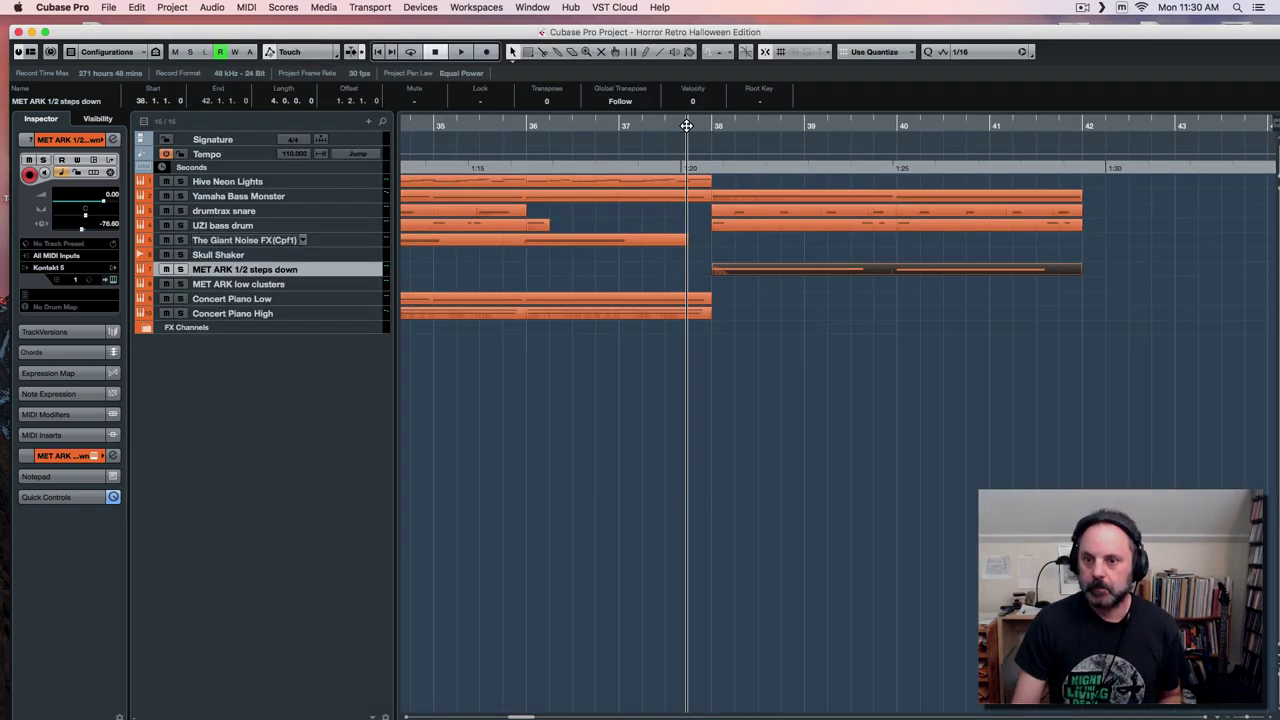
pyautogui.click(687, 126)
pyautogui.press('space')
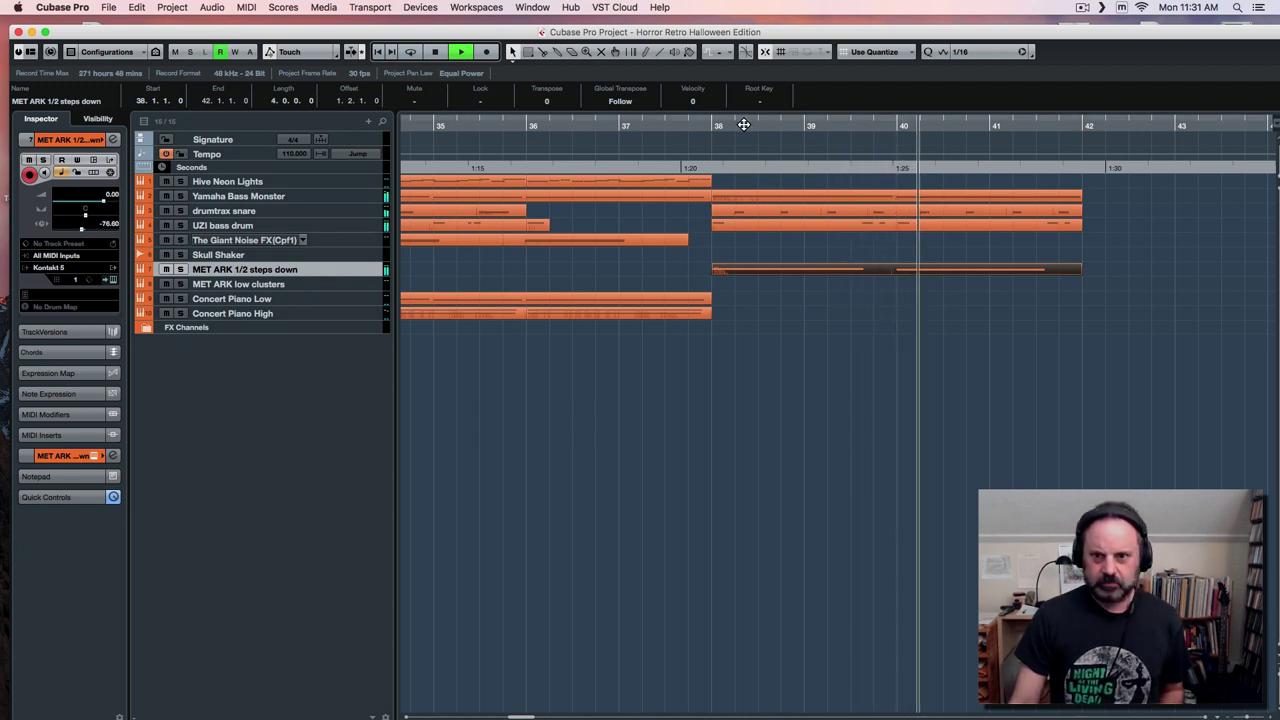
pyautogui.press('space')
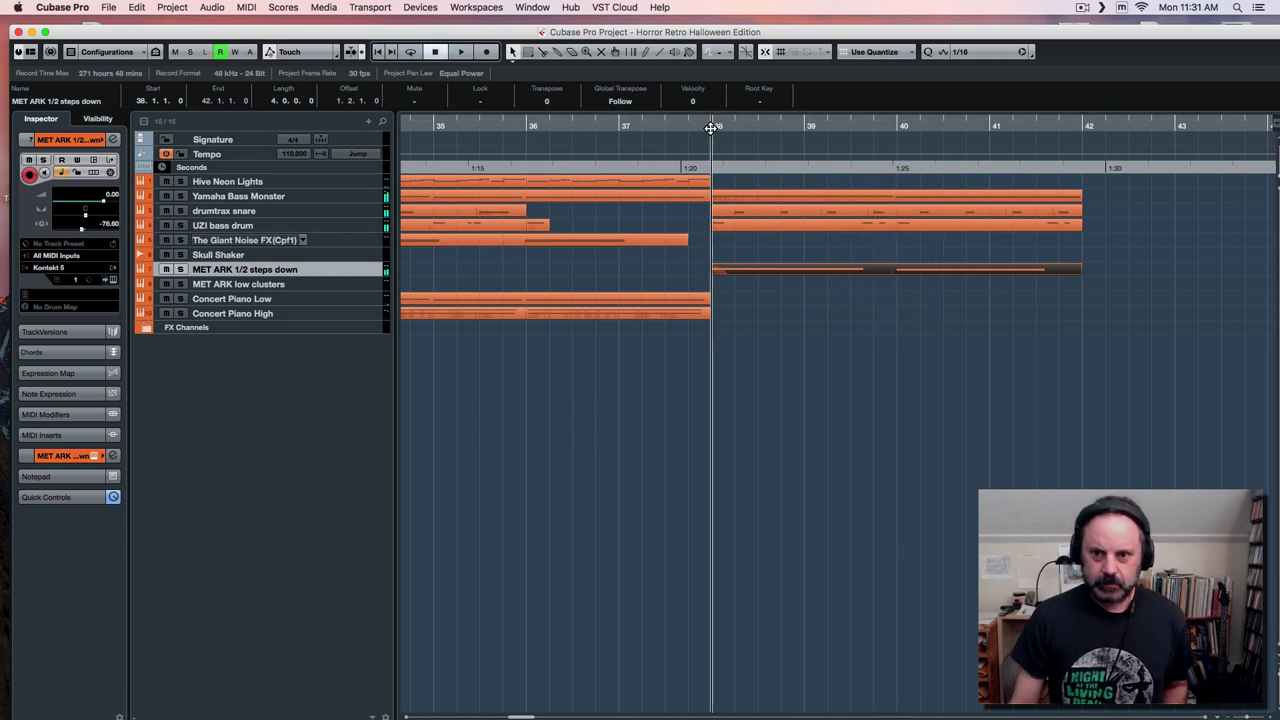
# Record sustained notes on the Concert Piano High track from bar 36 to just past bar 42.
pyautogui.click(362, 315)
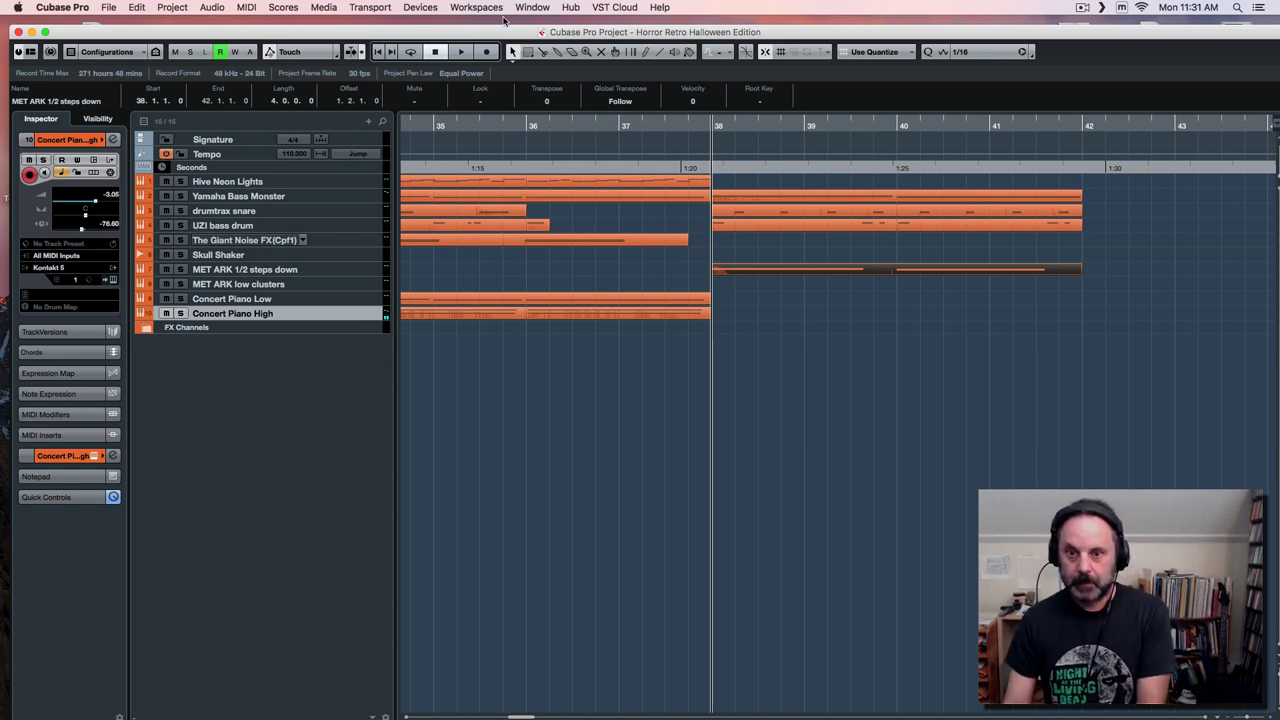
pyautogui.click(526, 125)
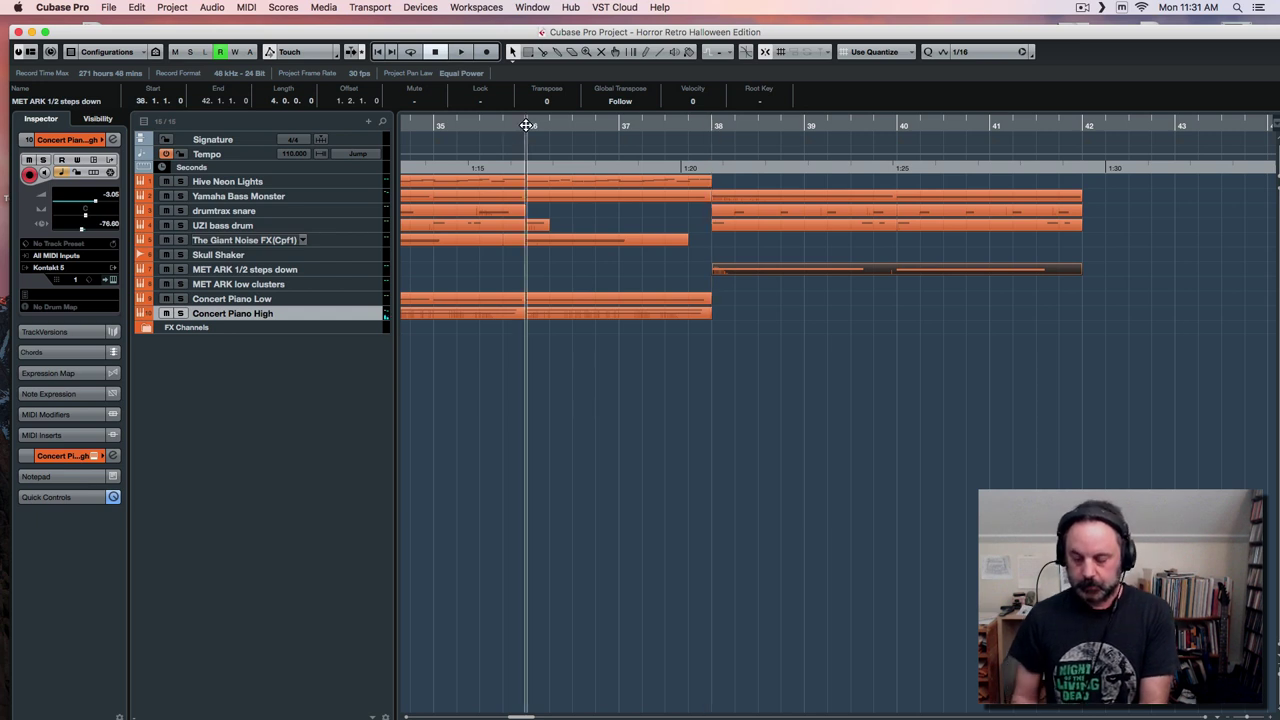
pyautogui.press('KP_Multiply')
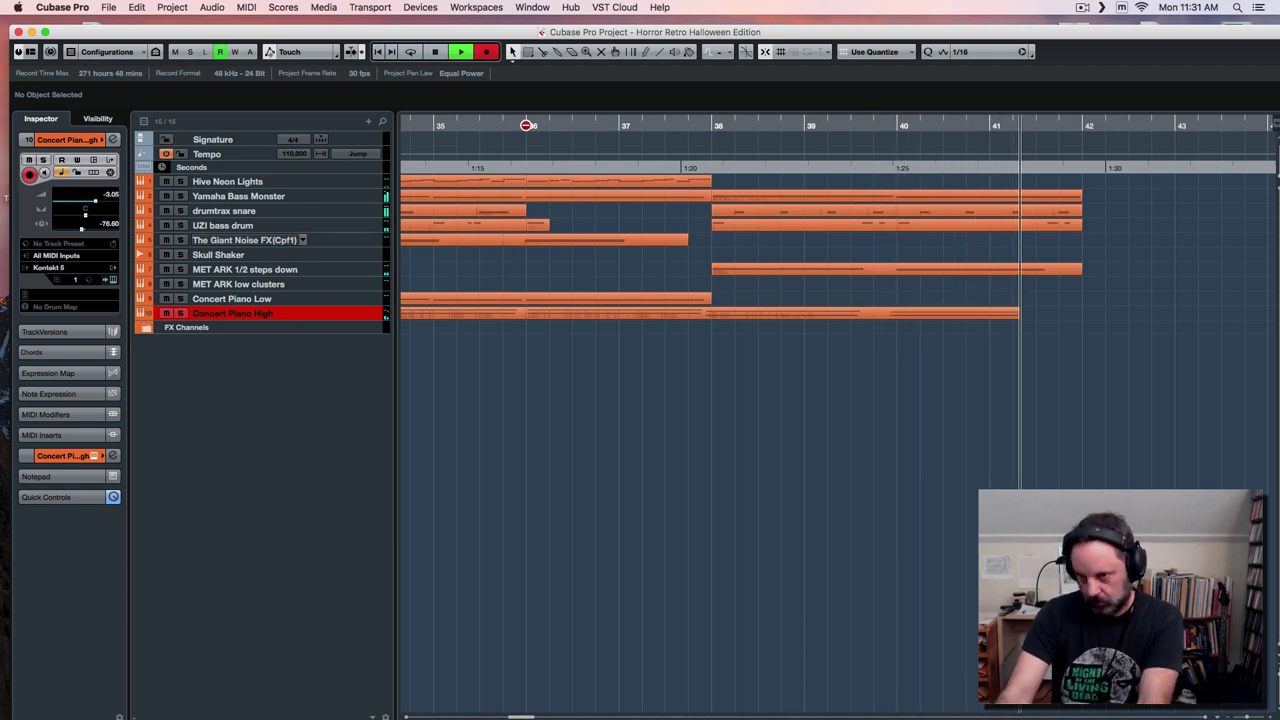
pyautogui.press('space')
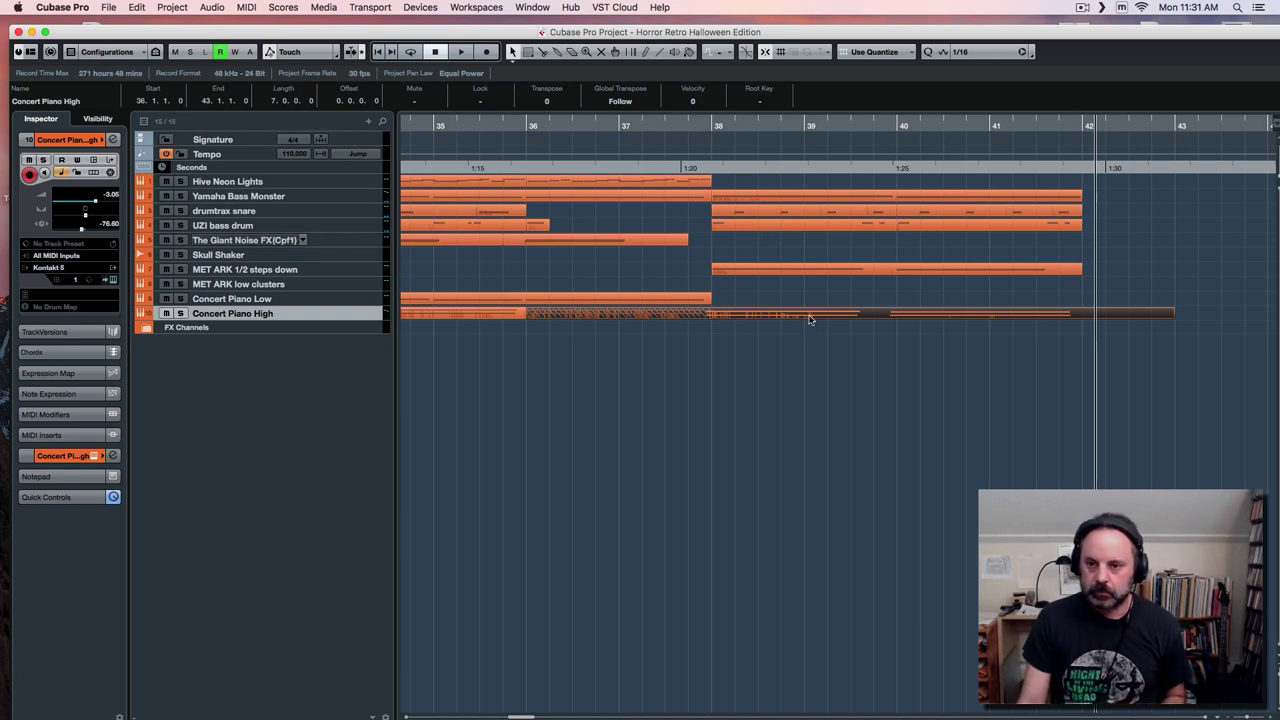
# Align the recorded Concert Piano High notes to bars 38 and 40, trim the part to bars 38 to 42, and audition it.
pyautogui.click(736, 318)
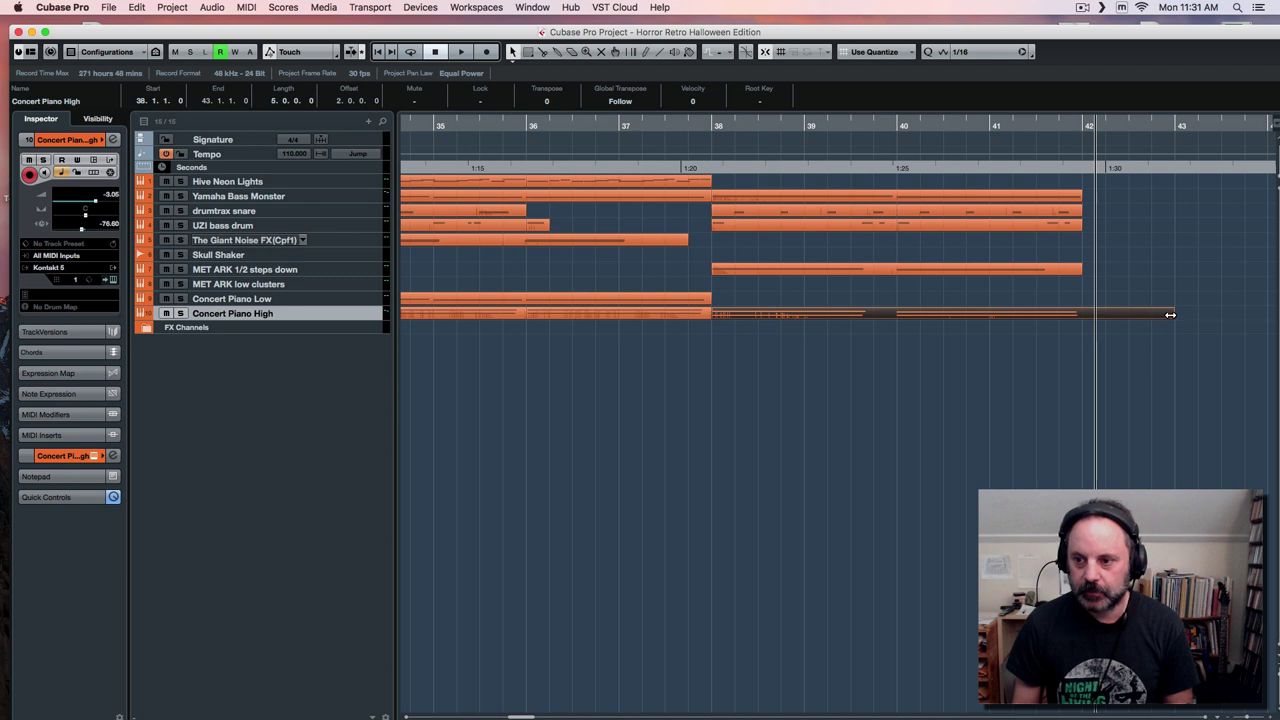
pyautogui.moveTo(1170, 315); pyautogui.dragTo(1081, 318)
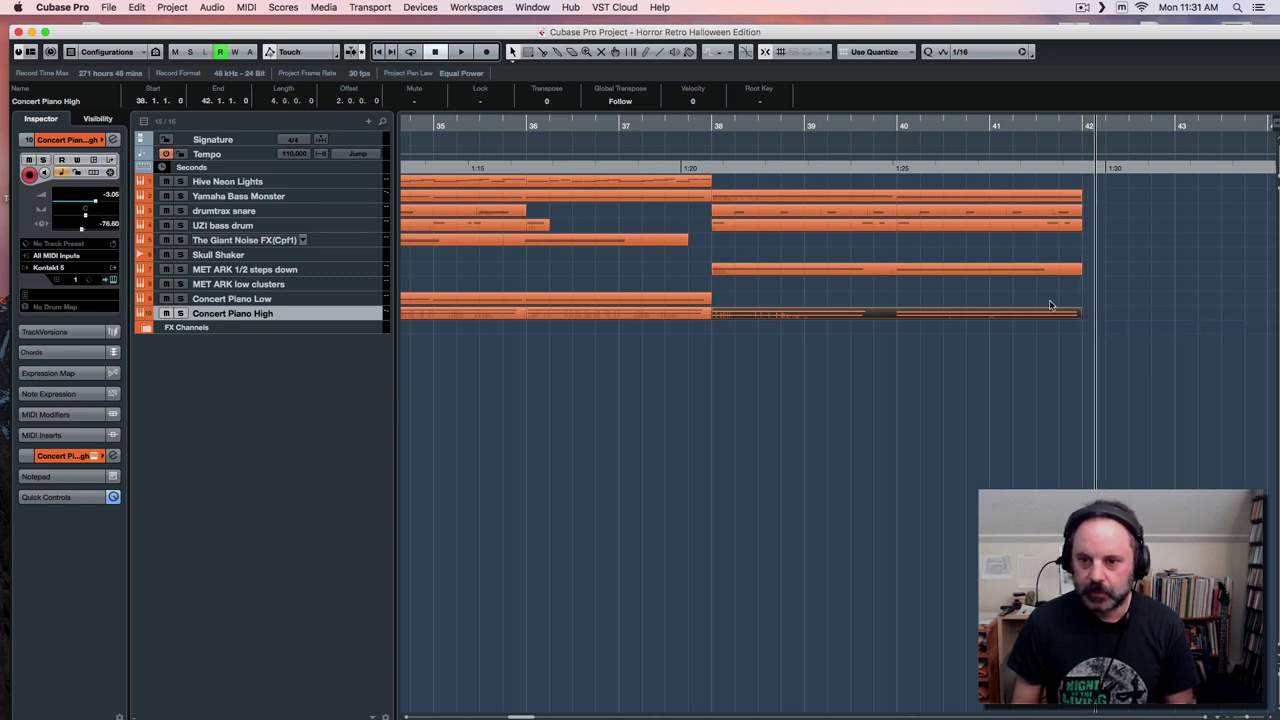
pyautogui.click(690, 122)
pyautogui.press('space')
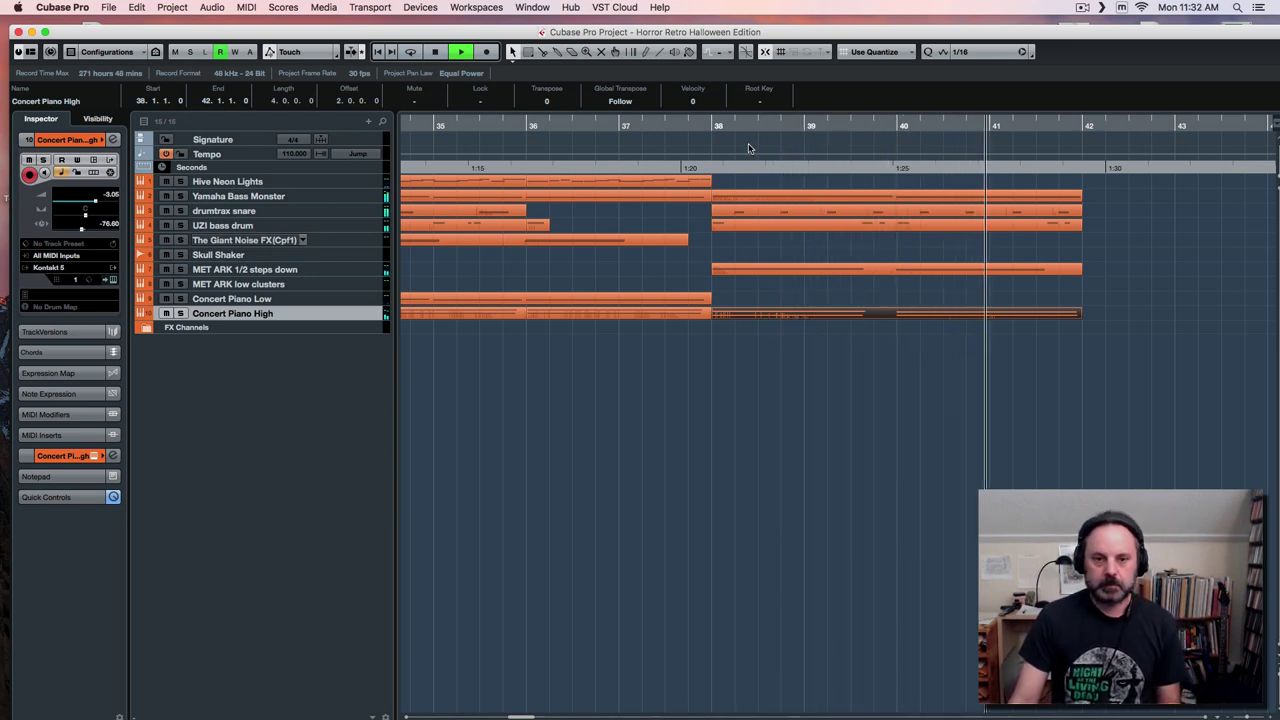
pyautogui.press('space')
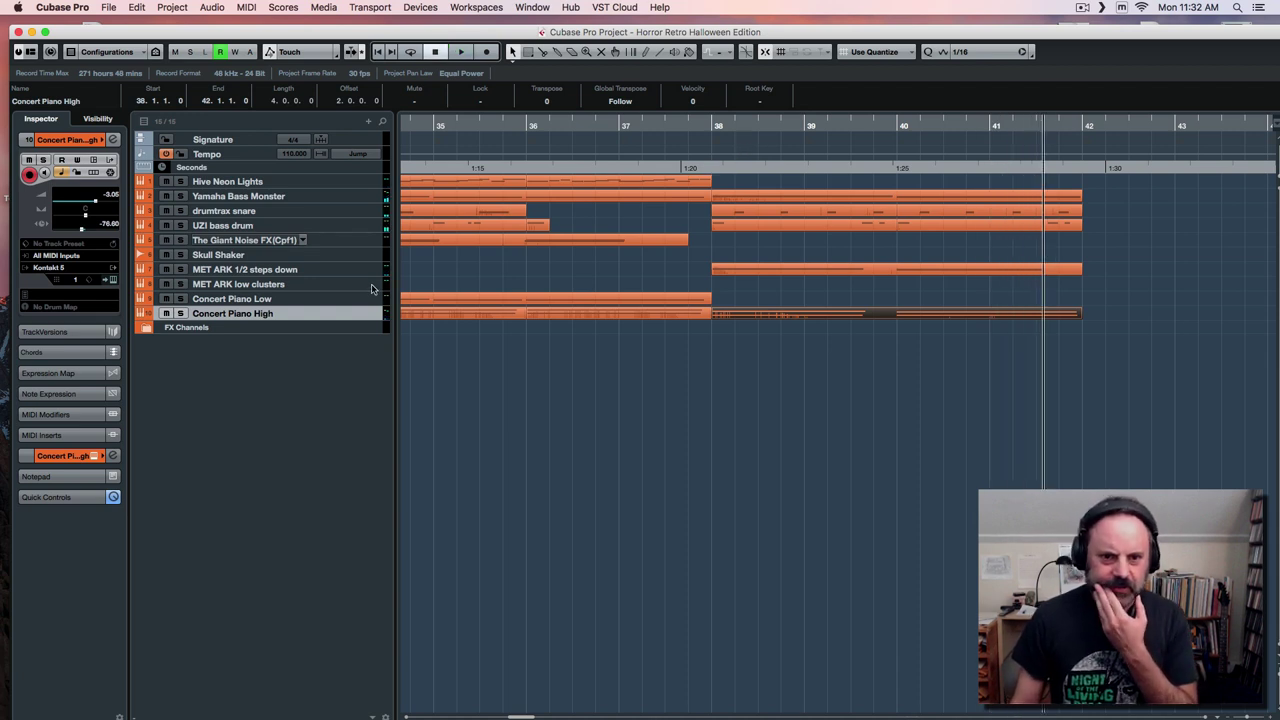
# Select The Giant Noise FX track and play the arrangement from just after bar 37 to about bar 40 to rehearse its part.
pyautogui.click(346, 243)
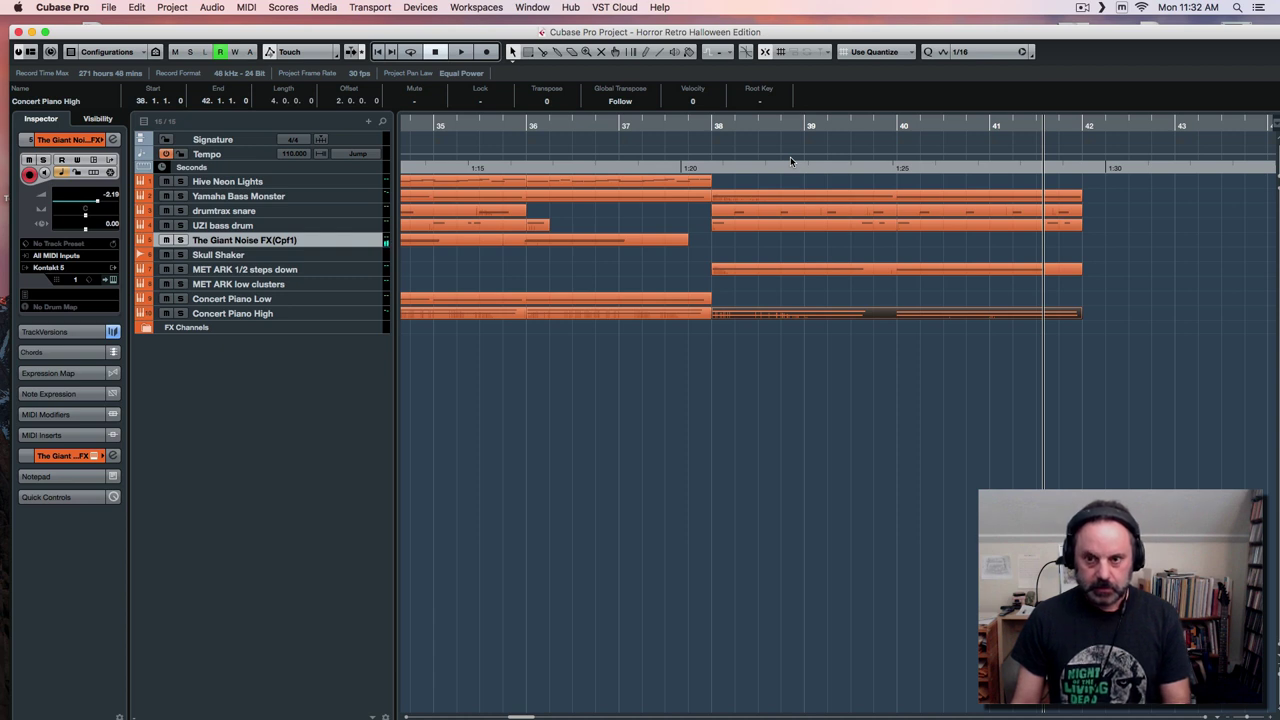
pyautogui.click(639, 123)
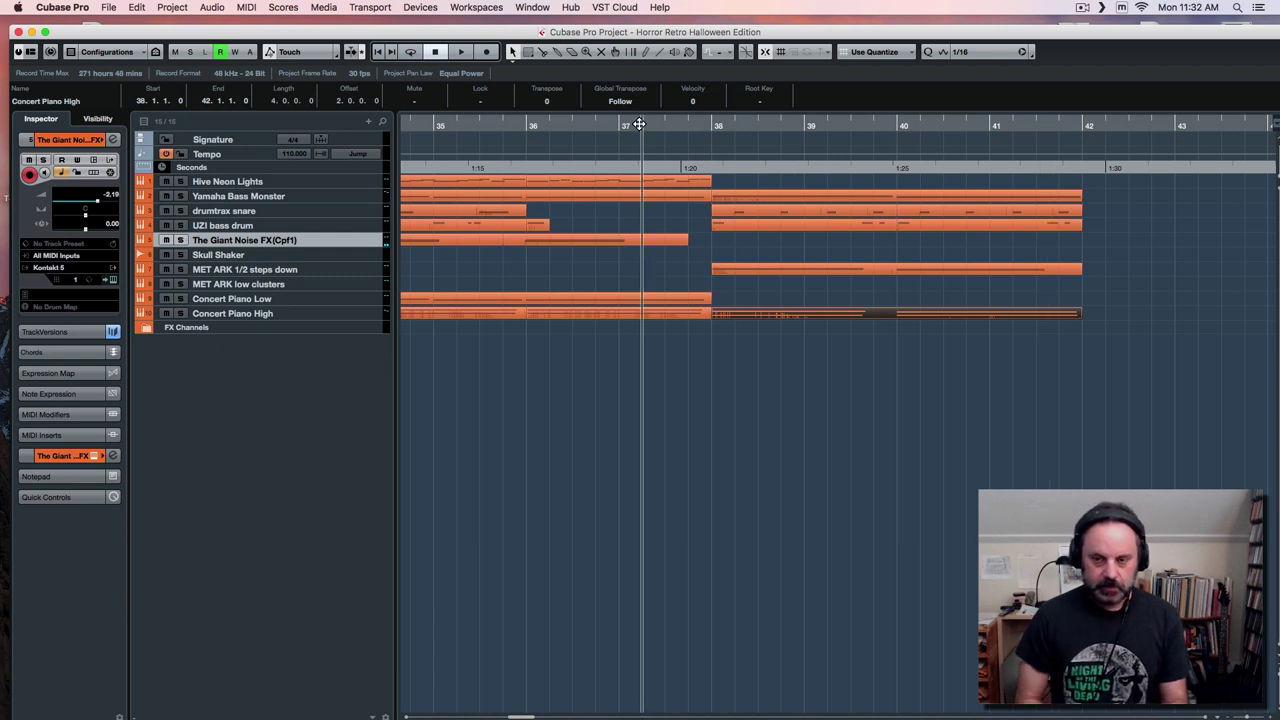
pyautogui.press('space')
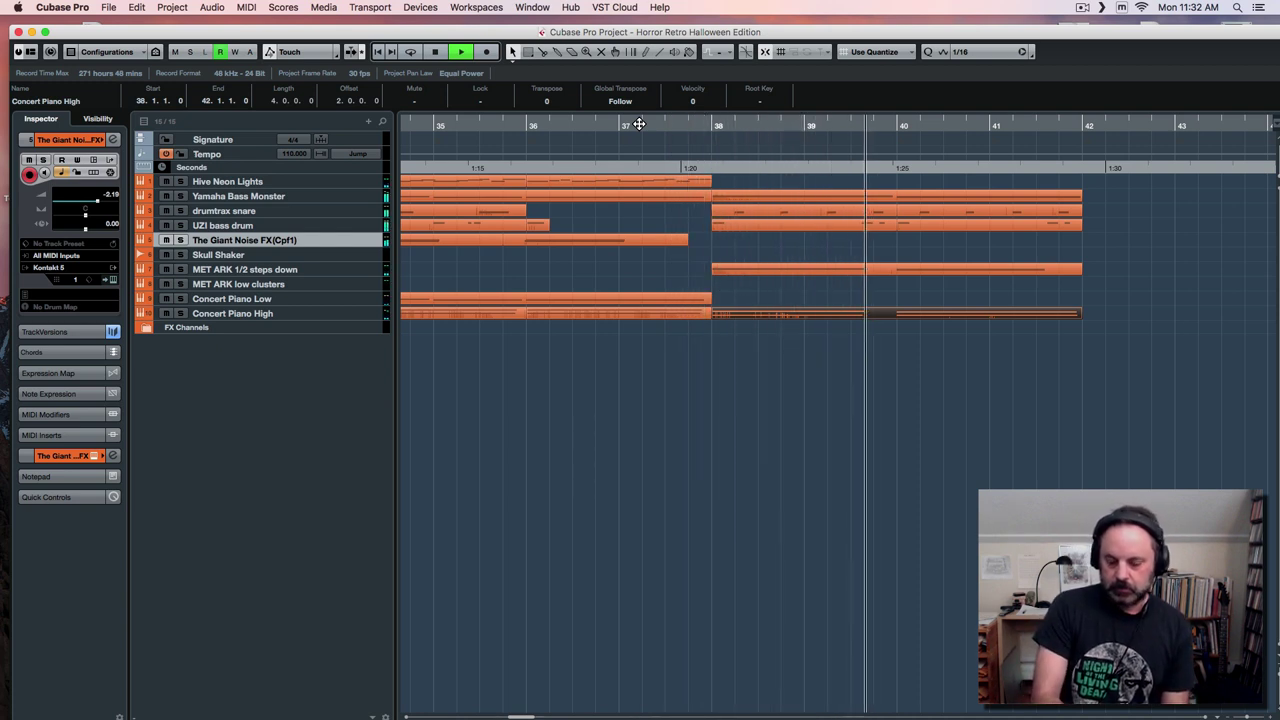
pyautogui.press('space')
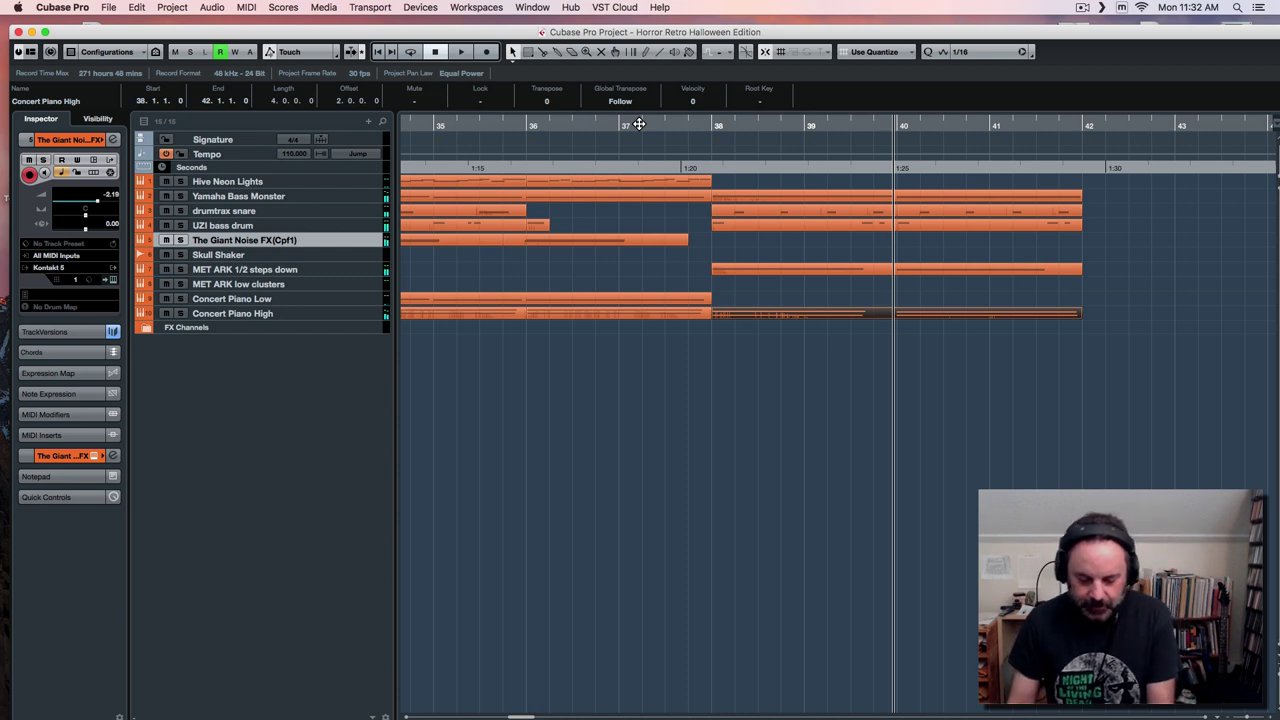
# Record four noise effect notes on The Giant Noise FX track from mid-bar 36 to just past bar 42.
pyautogui.click(625, 123)
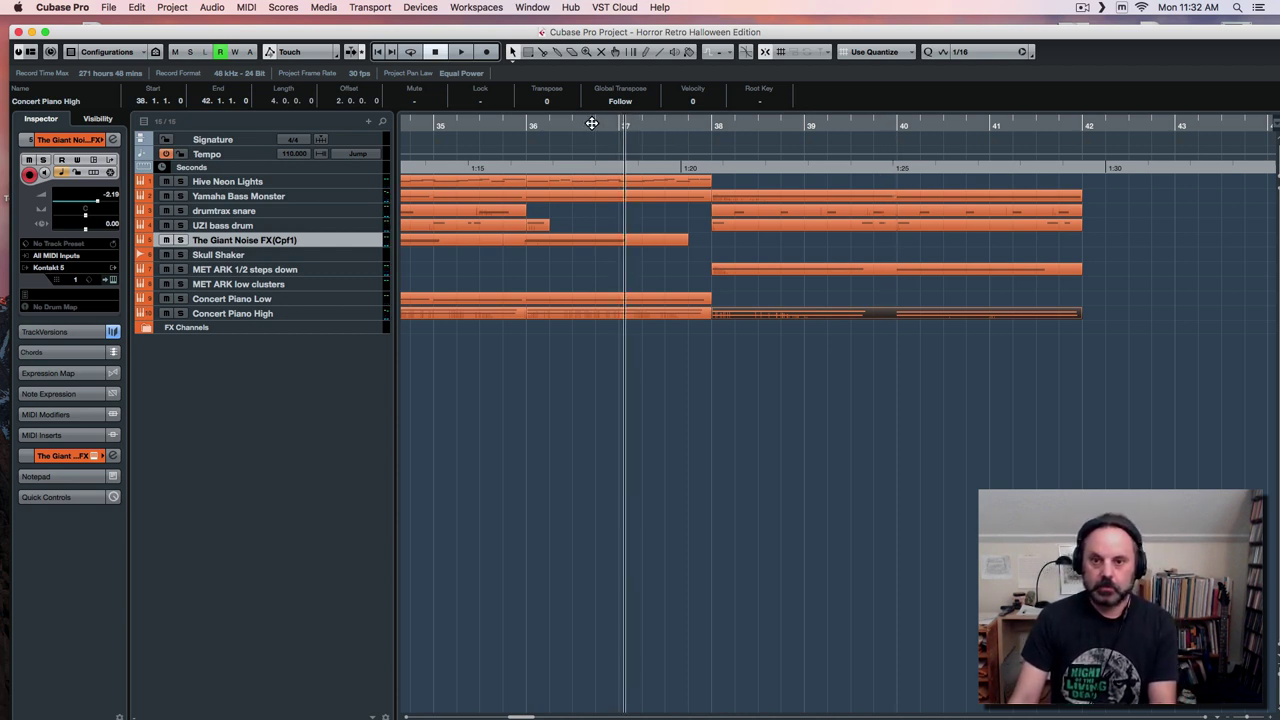
pyautogui.click(585, 123)
pyautogui.press('KP_Multiply')
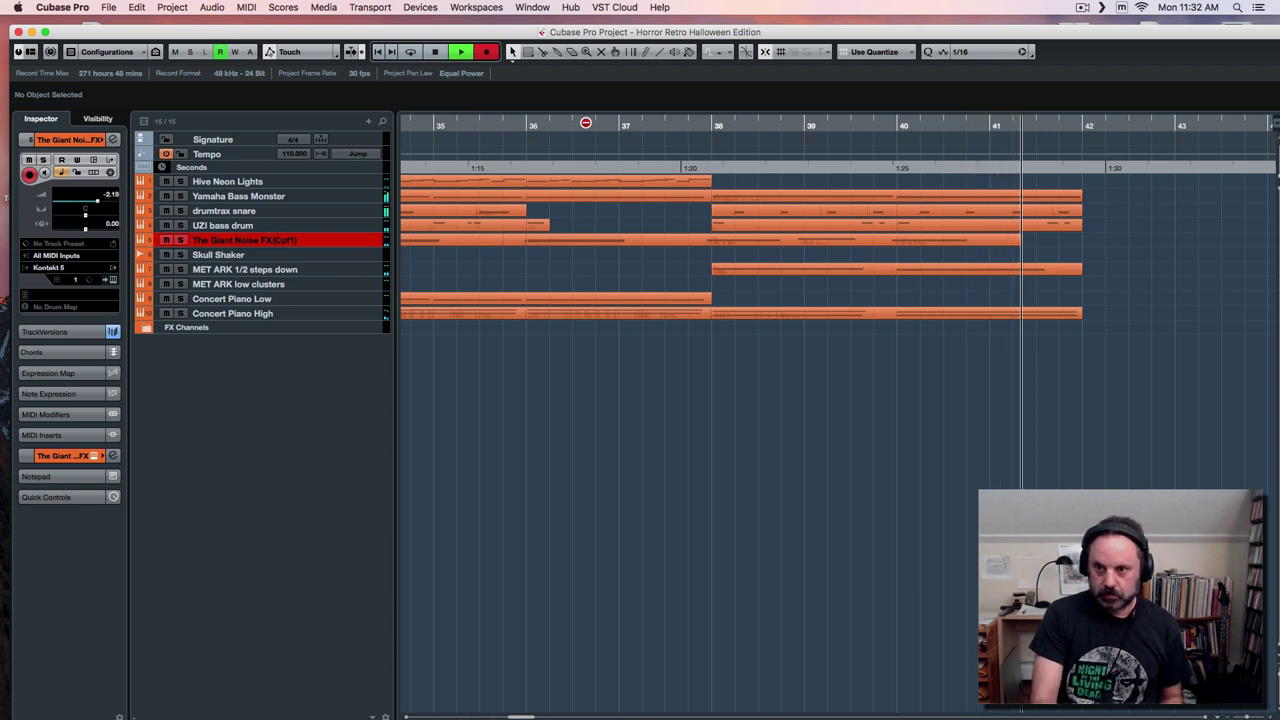
pyautogui.press('space')
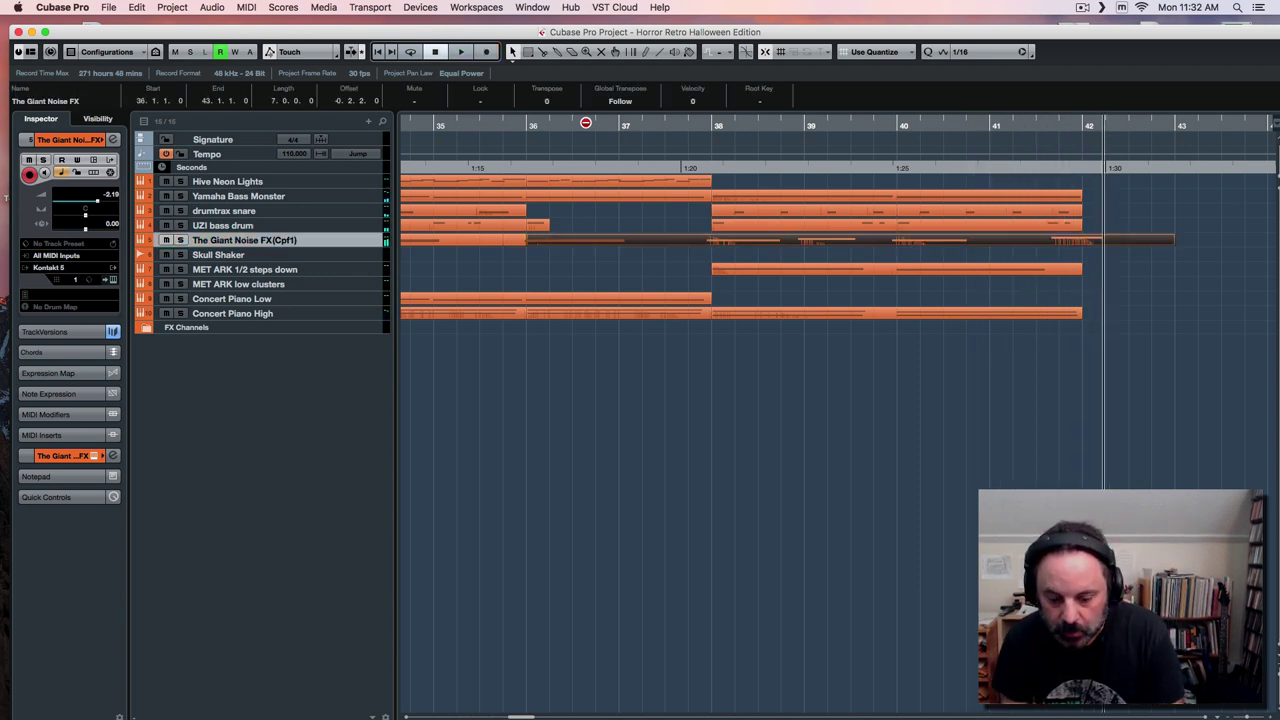
# Open the recorded Giant Noise FX part, raise its last note to A#4 and shift it to start at 41.4.1.
pyautogui.doubleClick(955, 244)
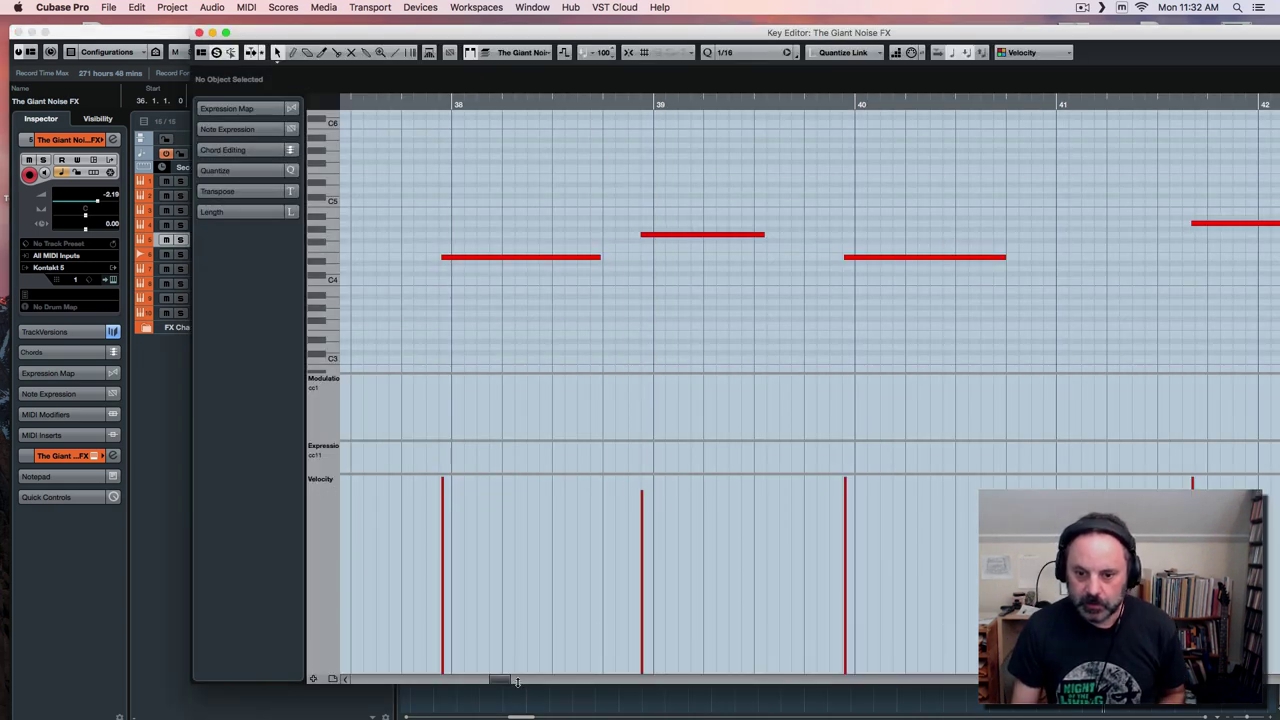
pyautogui.moveTo(502, 683); pyautogui.dragTo(511, 683)
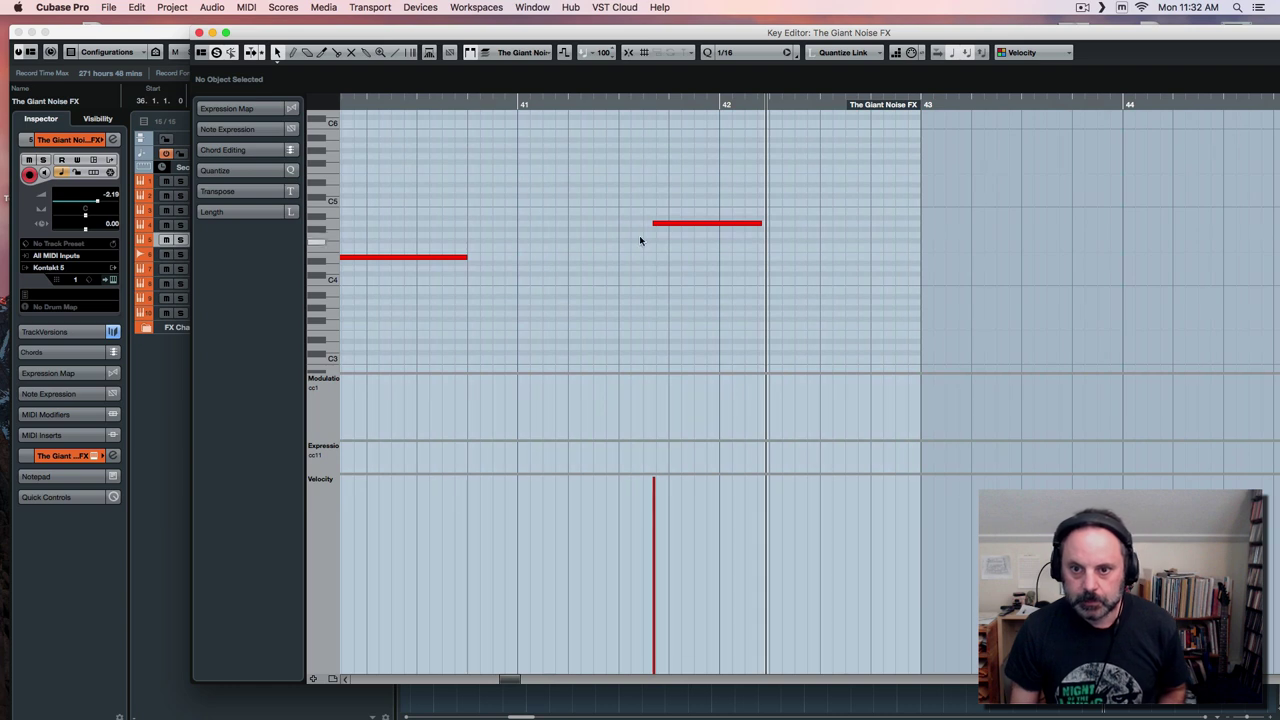
pyautogui.moveTo(653, 204); pyautogui.dragTo(679, 251)
pyautogui.press('Up')
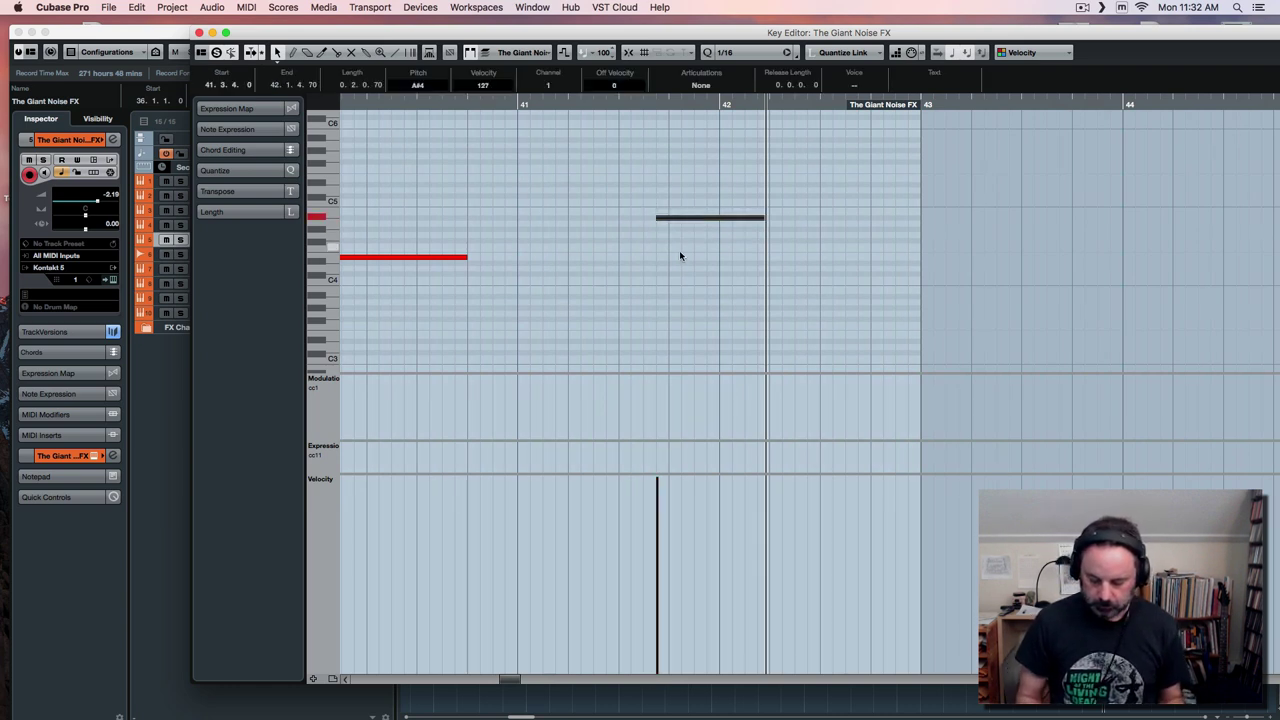
pyautogui.hotkey('ctrl', 'Right')
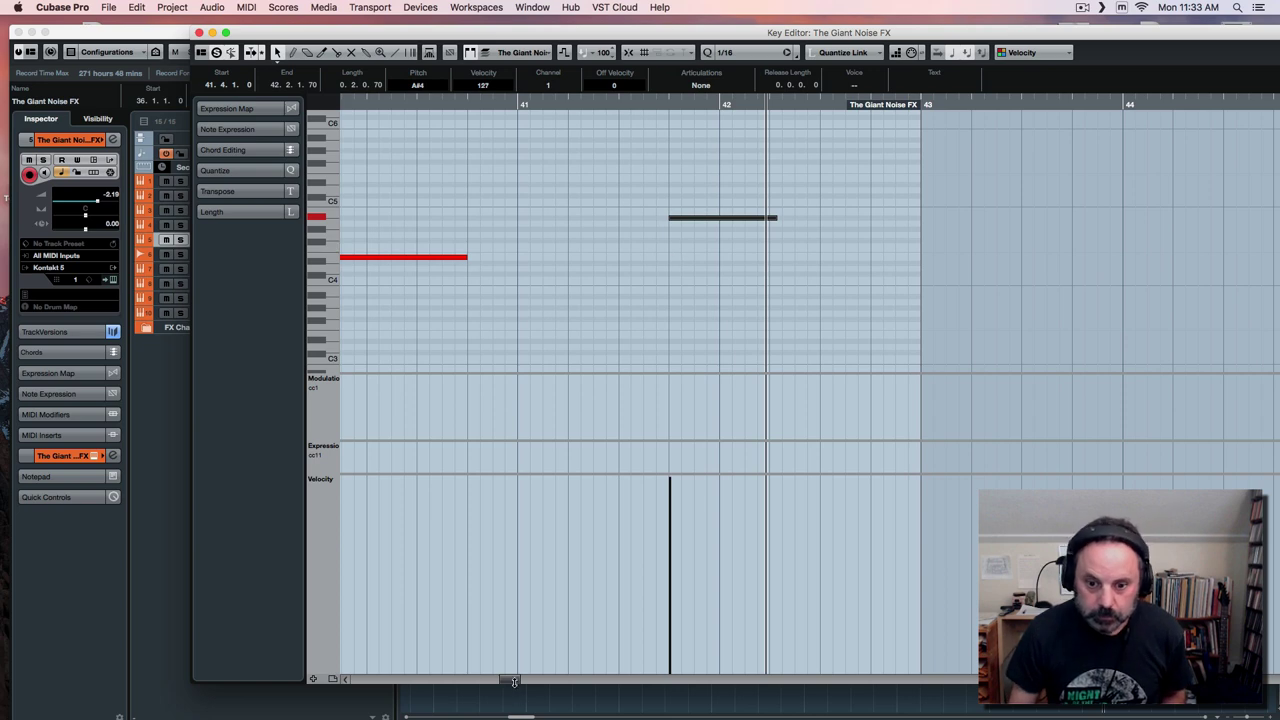
# Align the two E4 notes of the Giant Noise FX part to start at bars 38 and 40, then close the editor.
pyautogui.moveTo(514, 682); pyautogui.dragTo(499, 682)
pyautogui.moveTo(604, 229); pyautogui.dragTo(660, 266)
pyautogui.press('q')
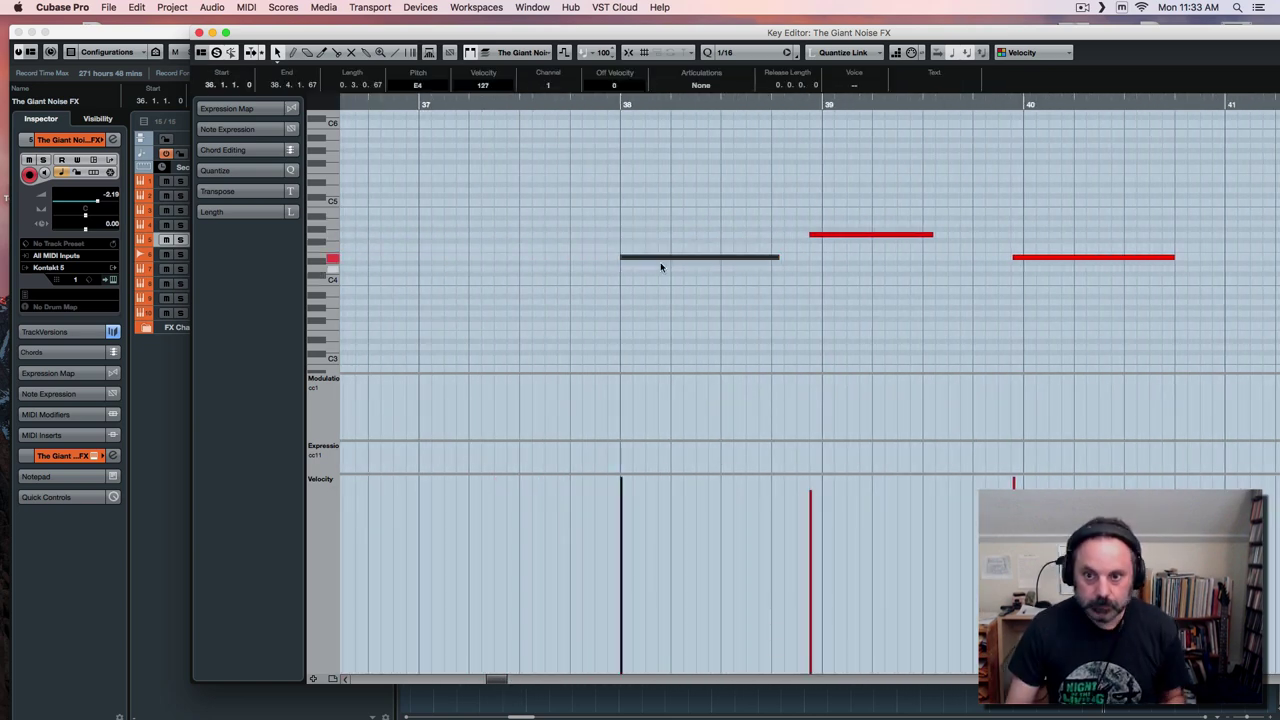
pyautogui.click(594, 104)
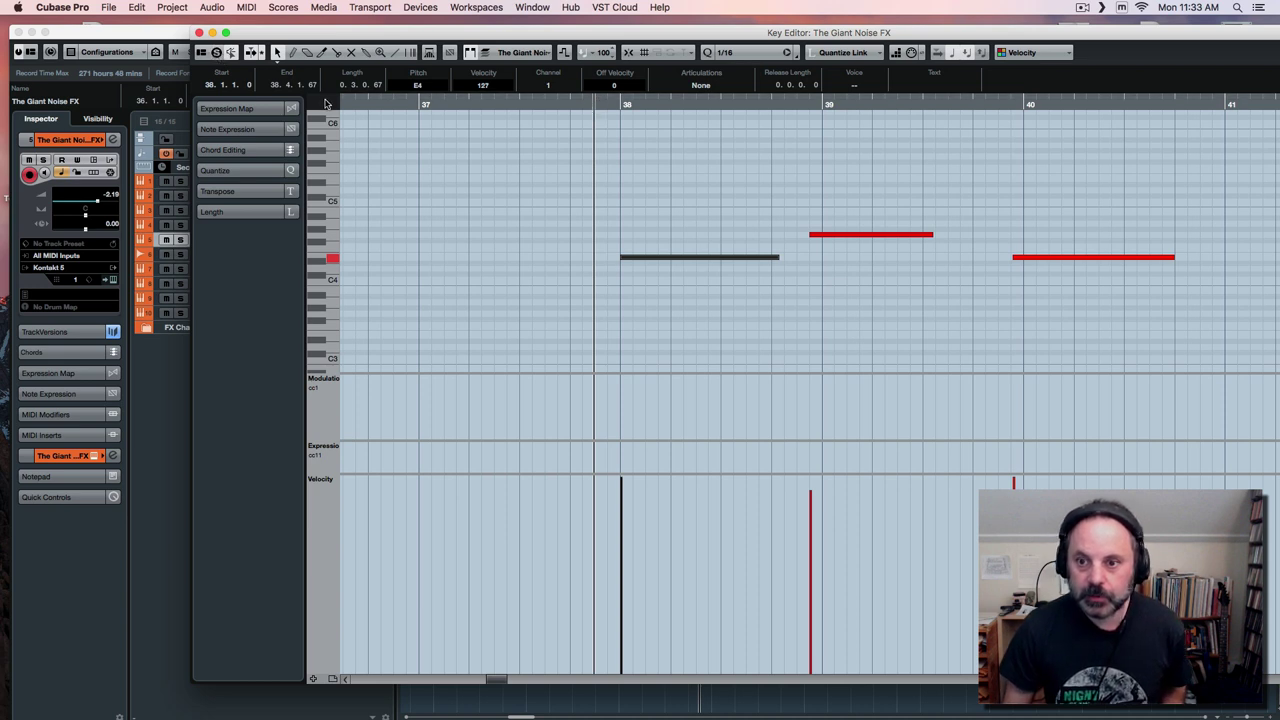
pyautogui.press('space')
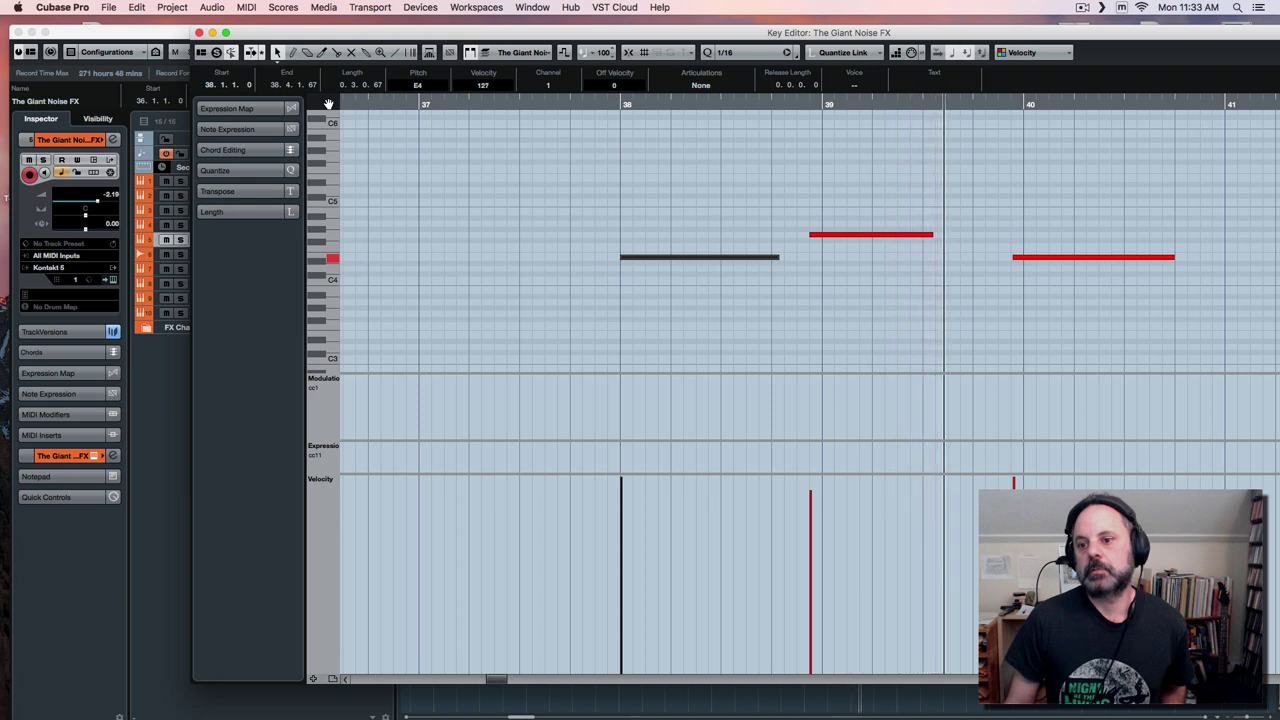
pyautogui.click(1034, 258)
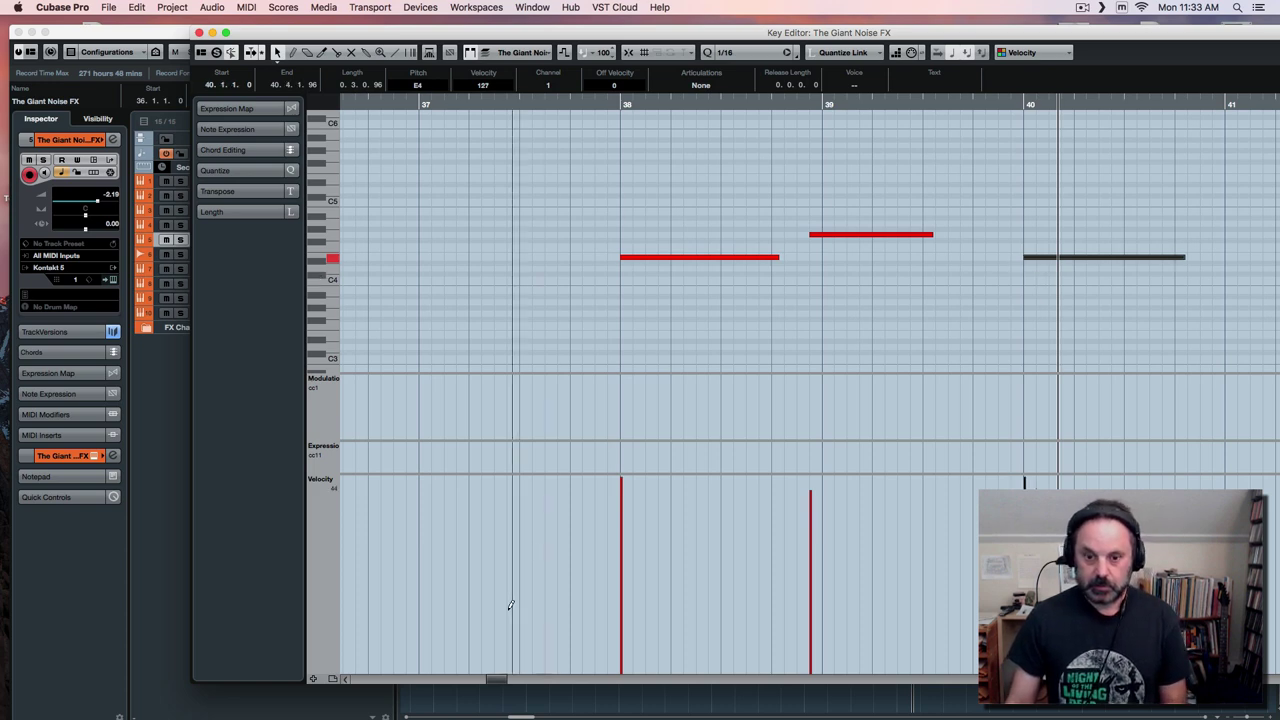
pyautogui.moveTo(497, 679); pyautogui.dragTo(493, 679)
pyautogui.click(199, 32)
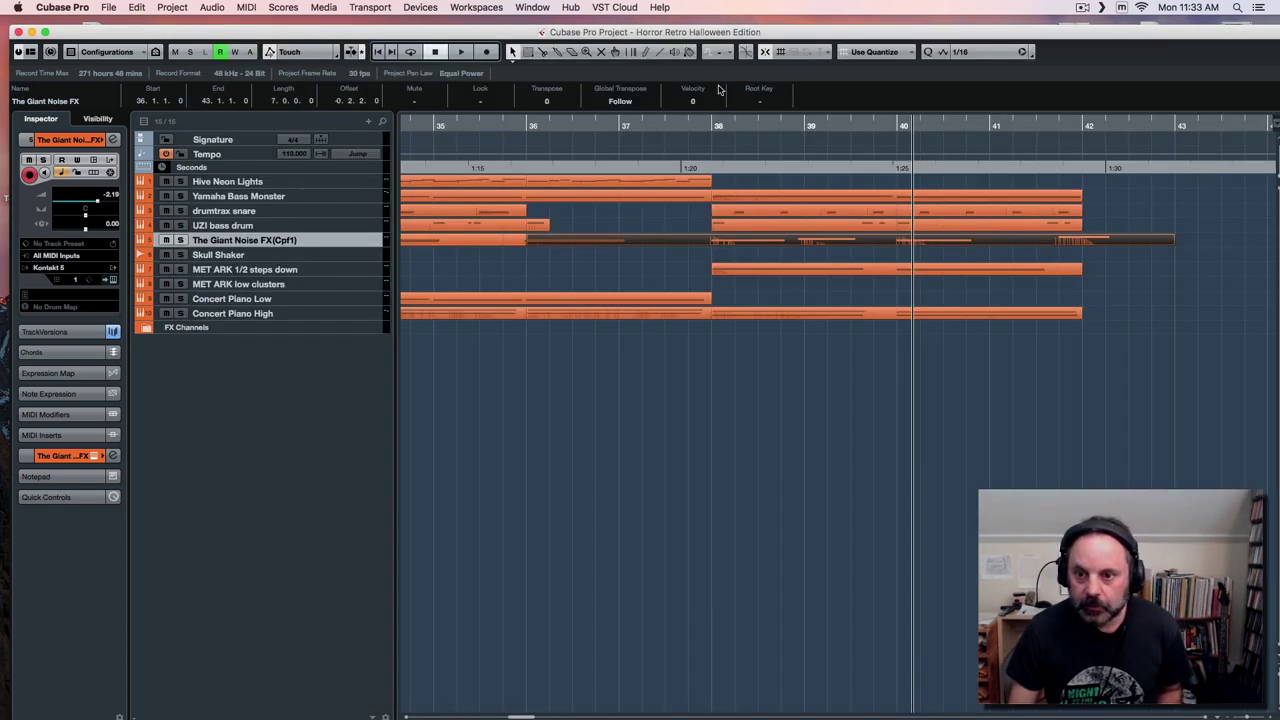
# Play the arrangement from just before bar 38 to just past bar 42 to check the edited Giant Noise FX notes.
pyautogui.click(692, 126)
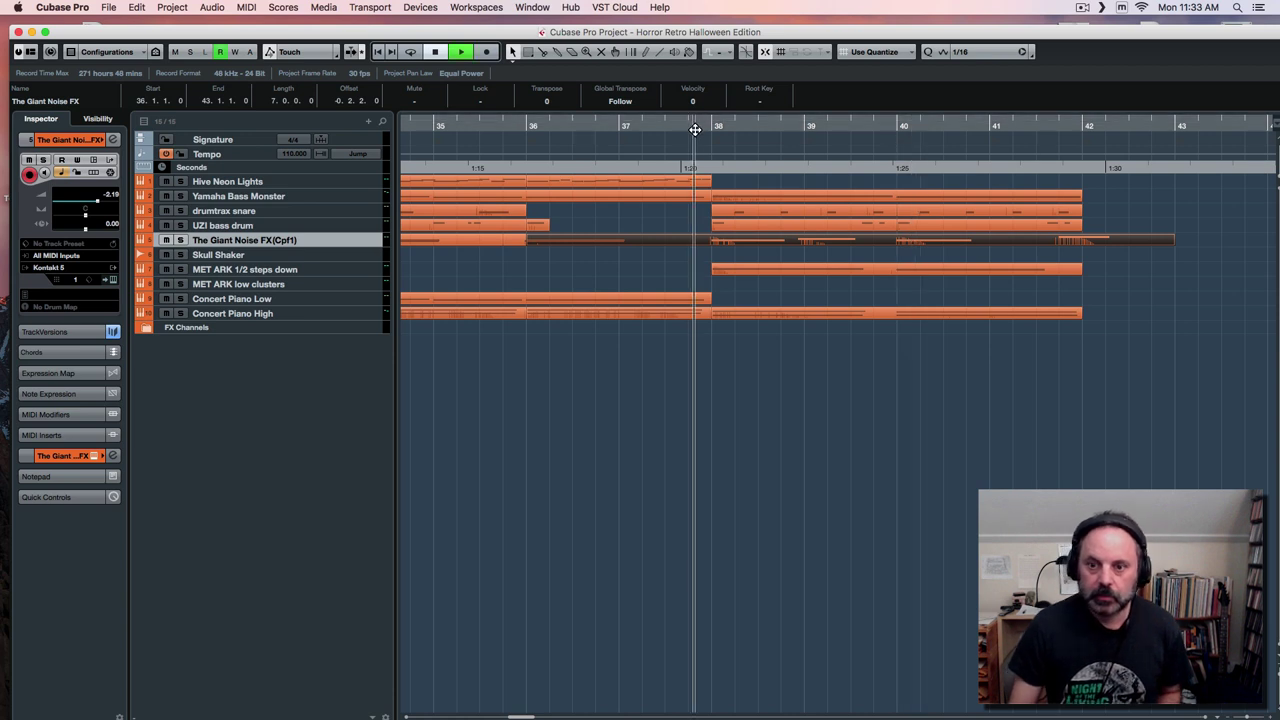
pyautogui.press('space')
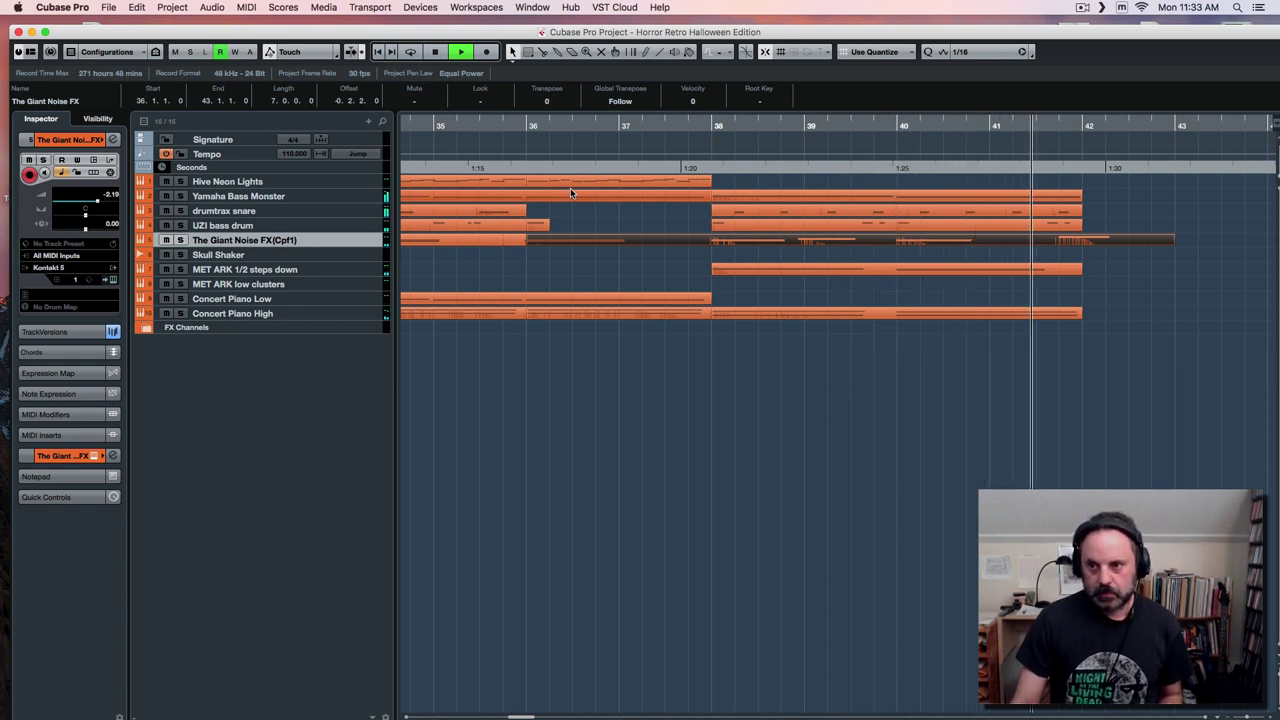
pyautogui.press('space')
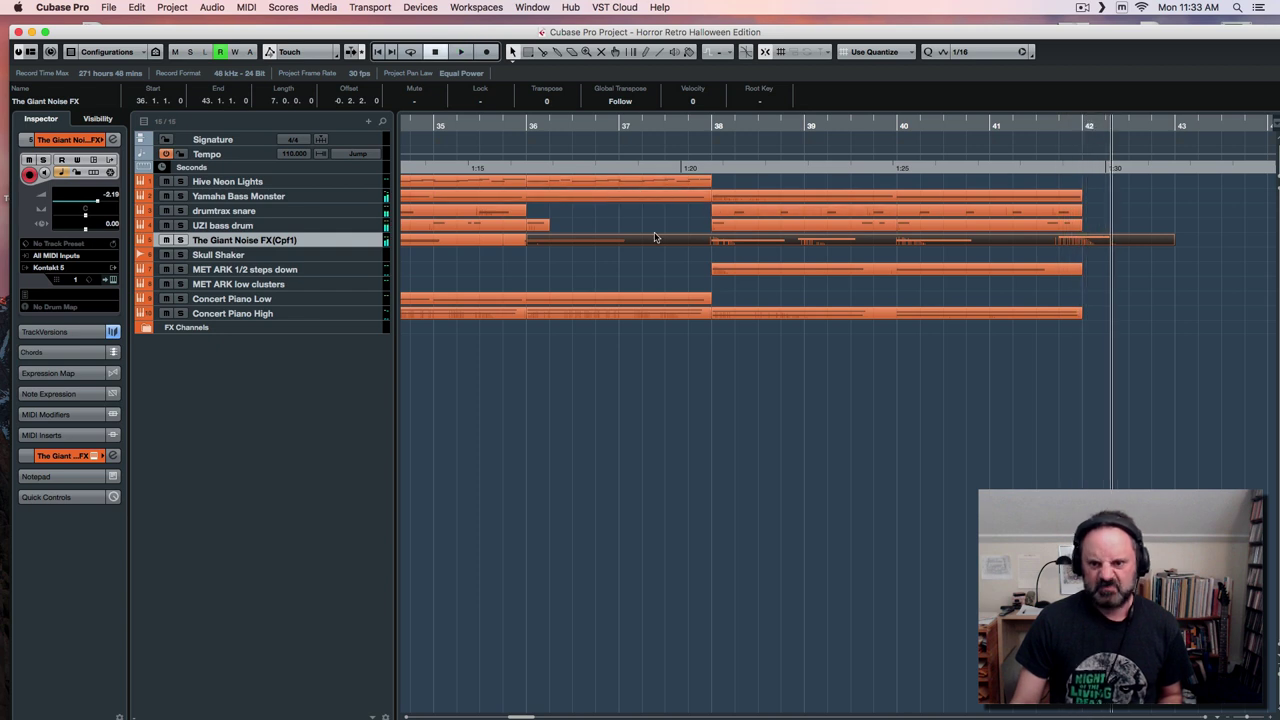
# Trim the Giant Noise FX part to start at bar 38 and end at 42.2.3, and play it from just before bar 38.
pyautogui.moveTo(530, 240); pyautogui.dragTo(713, 243)
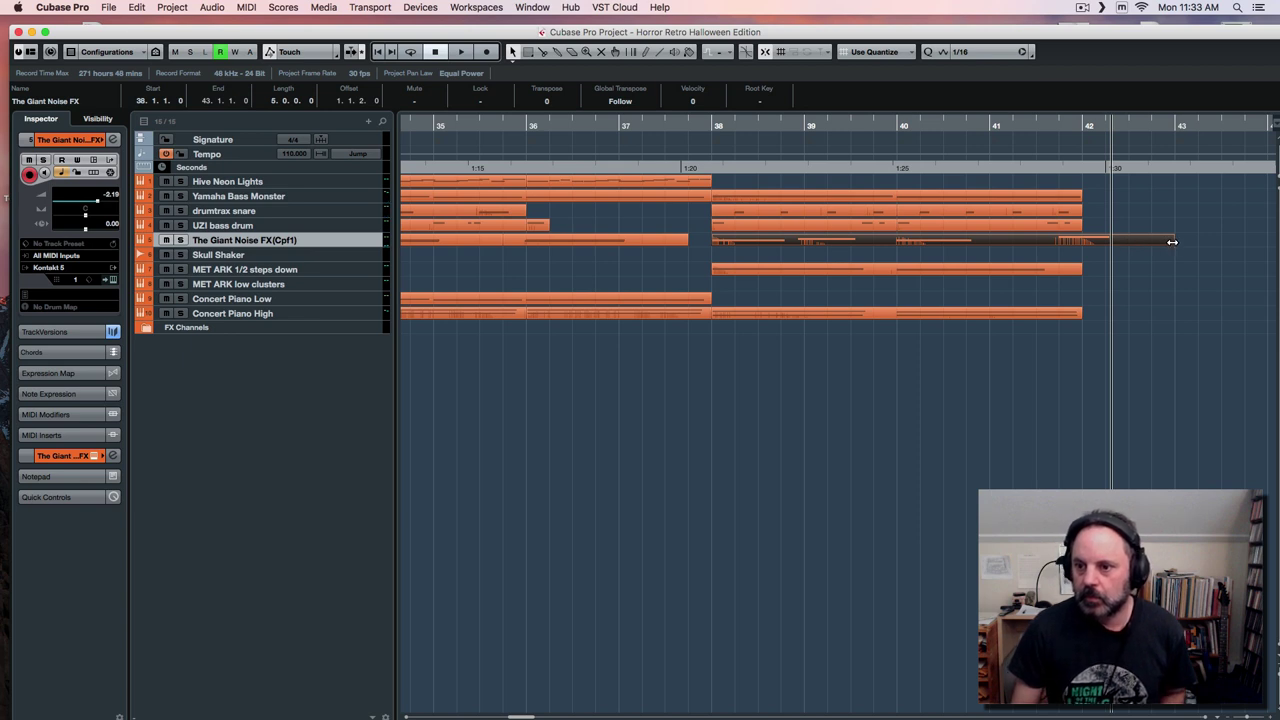
pyautogui.moveTo(1172, 242); pyautogui.dragTo(1113, 244)
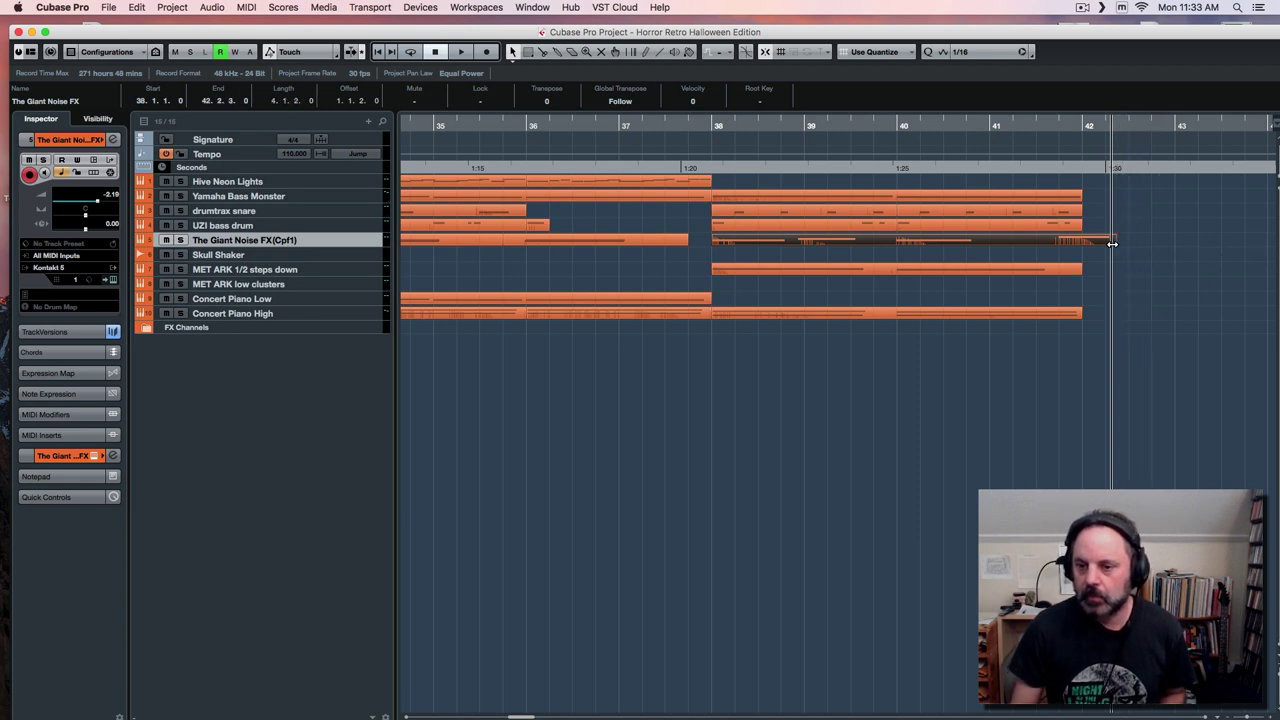
pyautogui.click(694, 122)
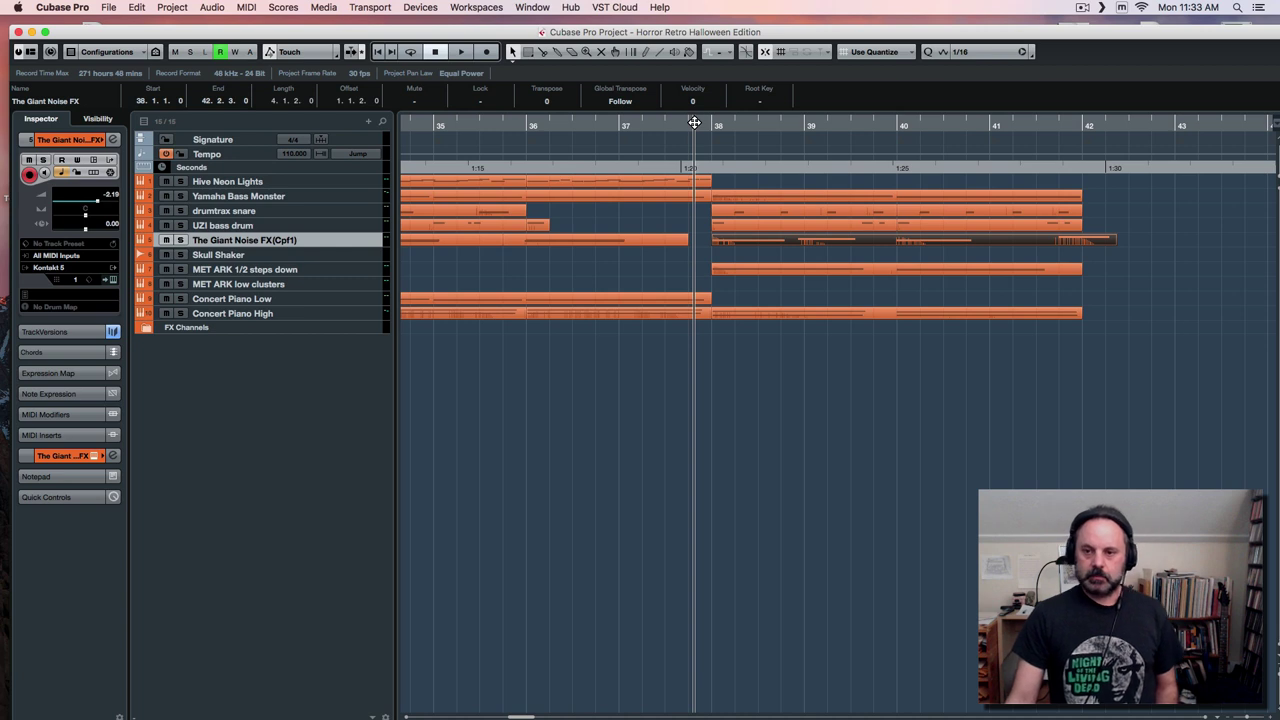
pyautogui.press('space')
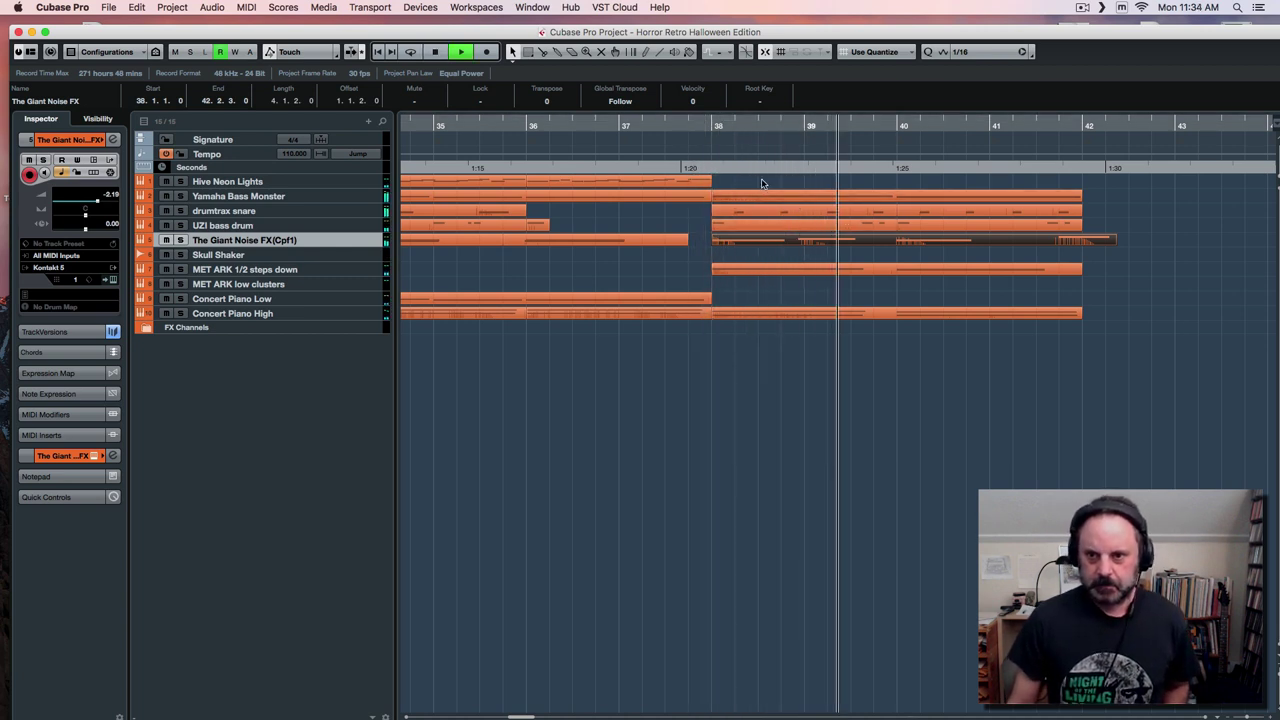
# Duplicate the bass, snare, bass drum, Concert Piano High and MET ARK 1/2 steps down parts from bars 38–42 to bars 42–46.
pyautogui.moveTo(762, 183); pyautogui.dragTo(908, 228)
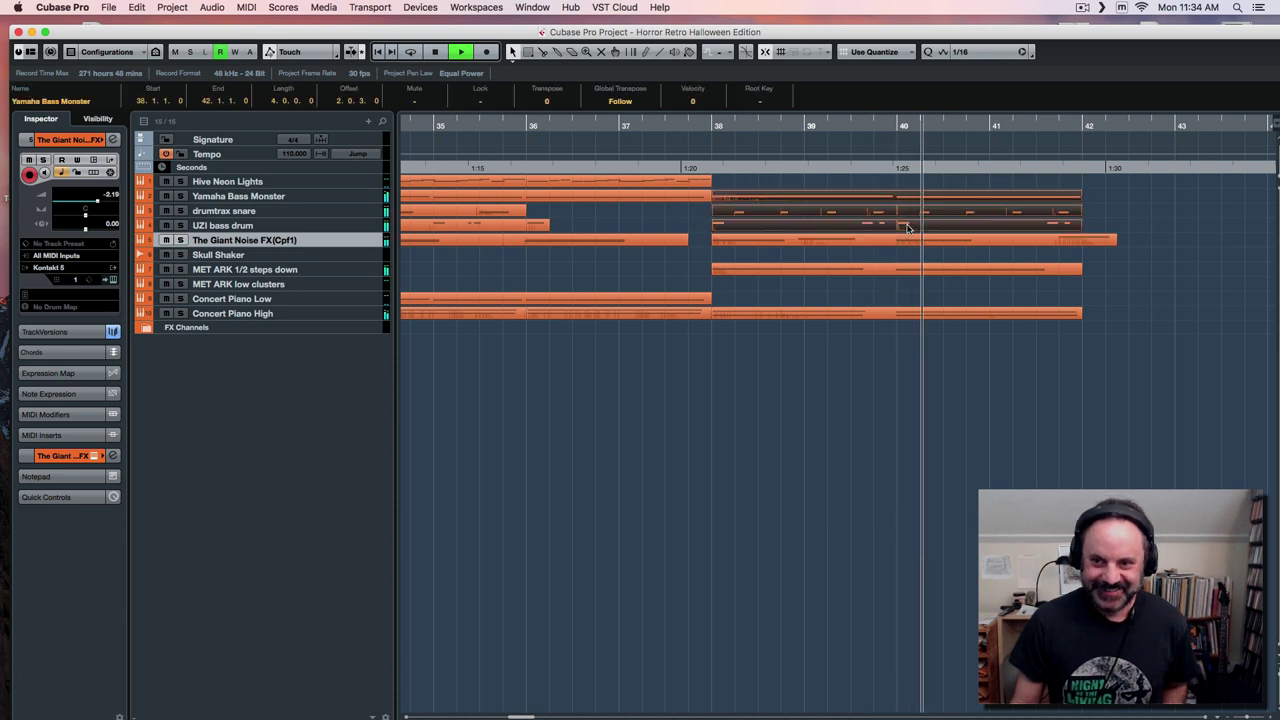
pyautogui.press('super+d')
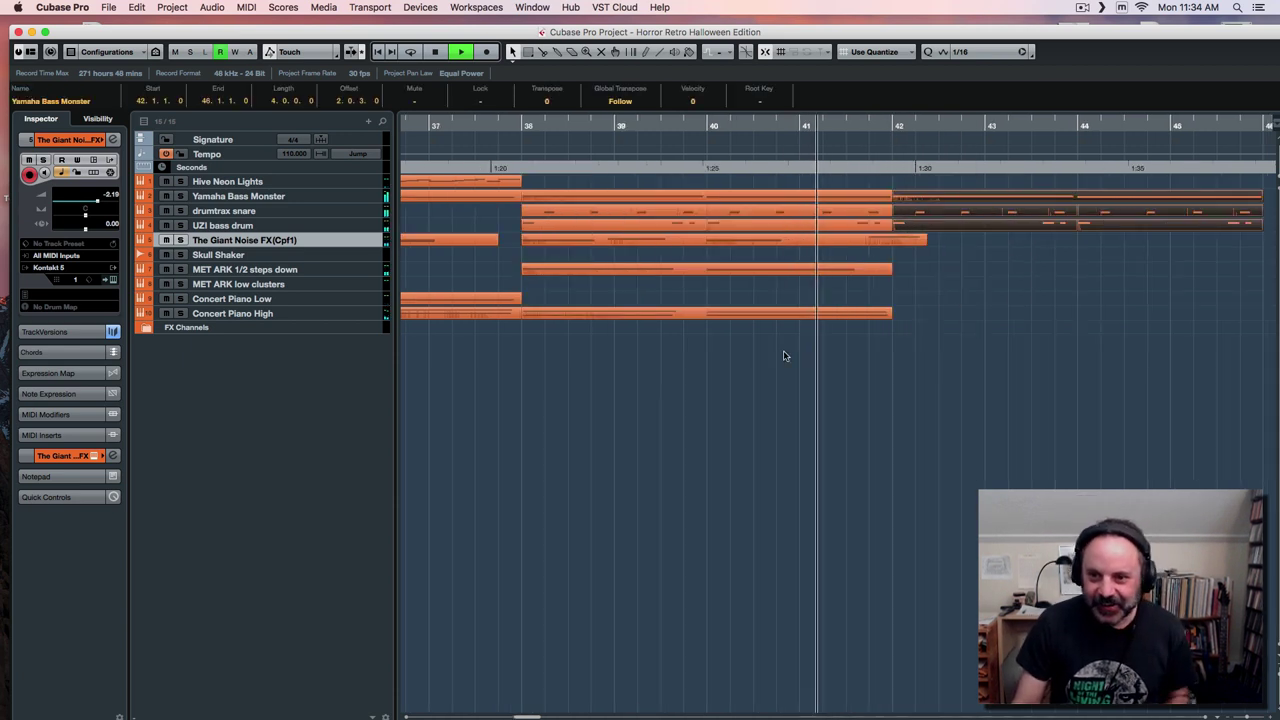
pyautogui.click(776, 313)
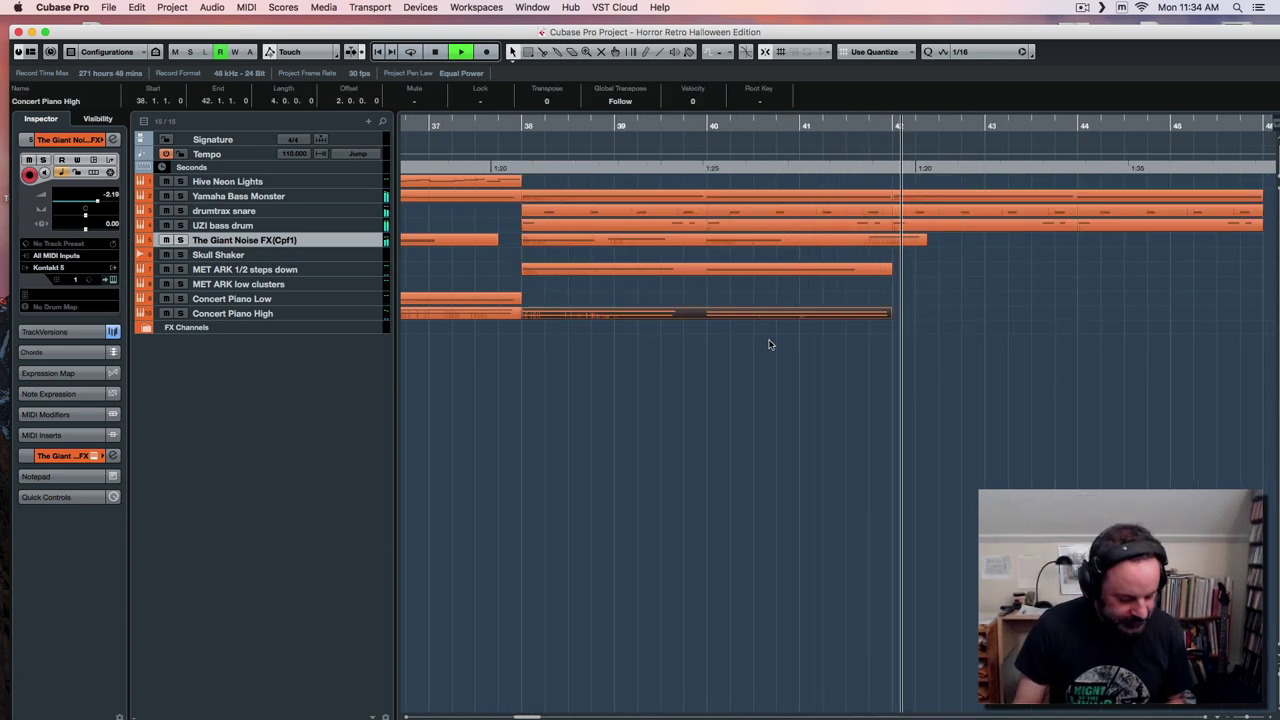
pyautogui.press('super+d')
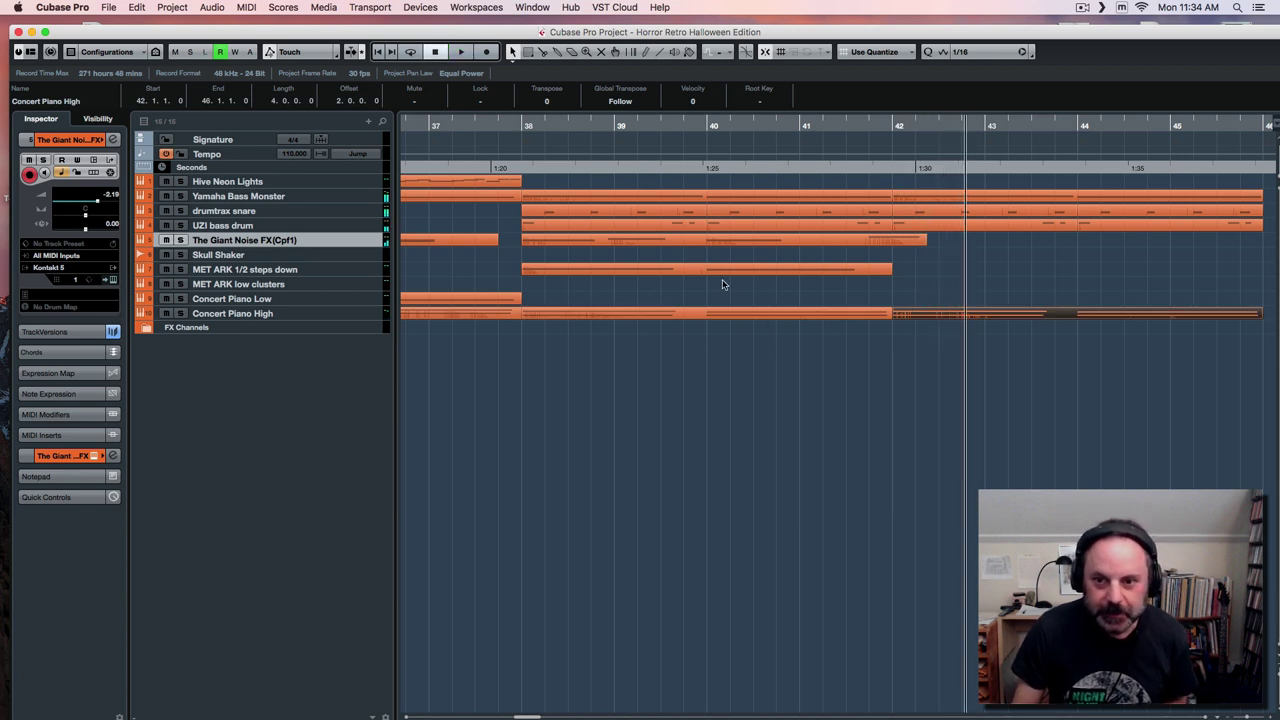
pyautogui.click(706, 269)
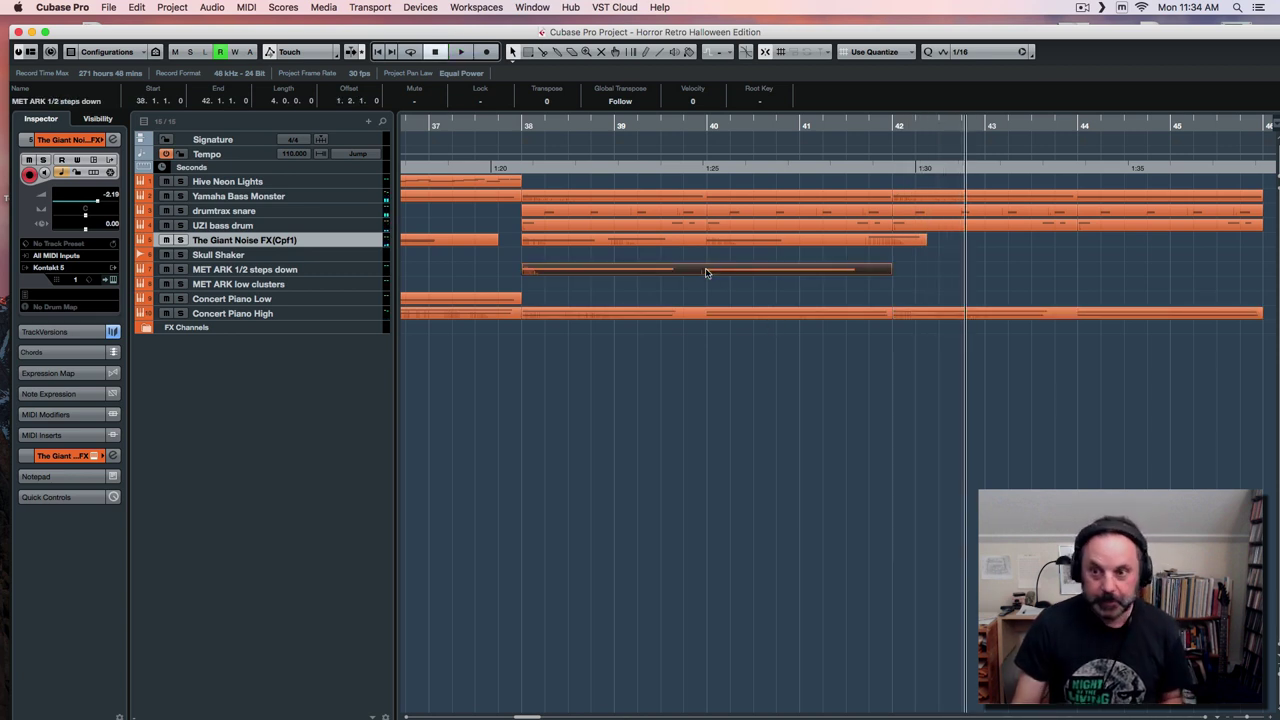
pyautogui.press('super+d')
# Play the extended arrangement from just before bar 38 to about bar 43.
pyautogui.click(500, 122)
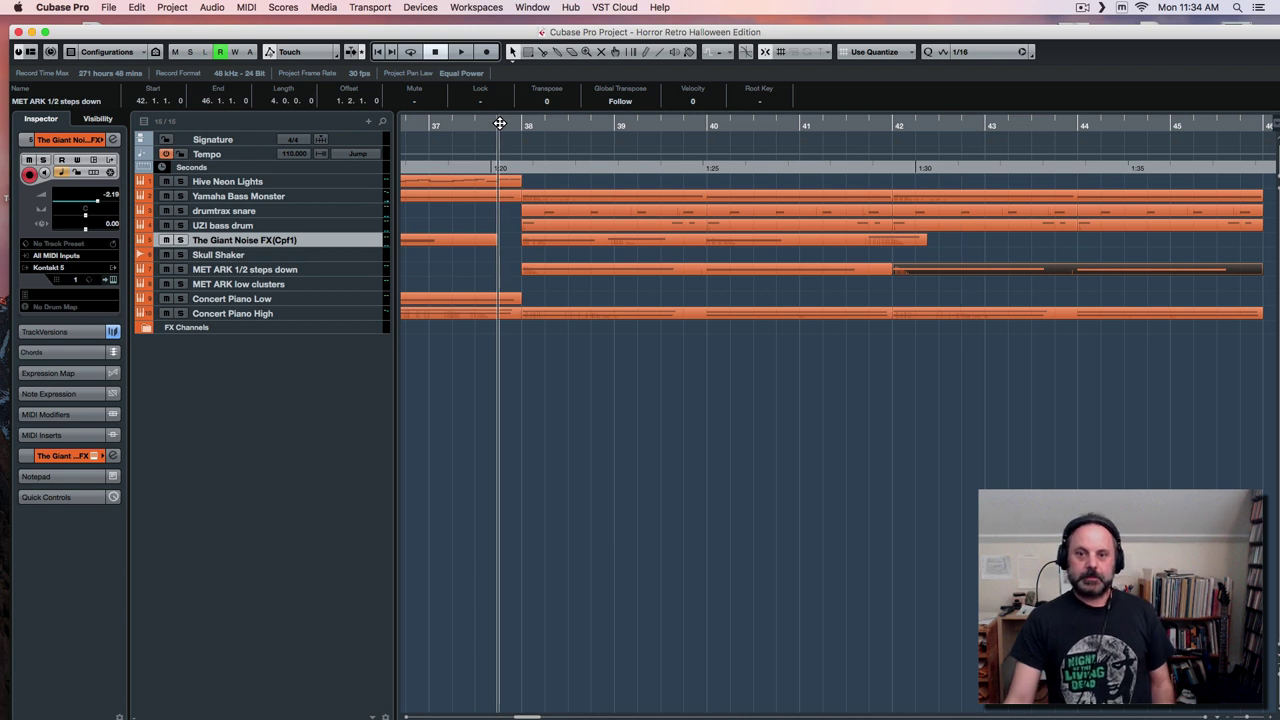
pyautogui.press('space')
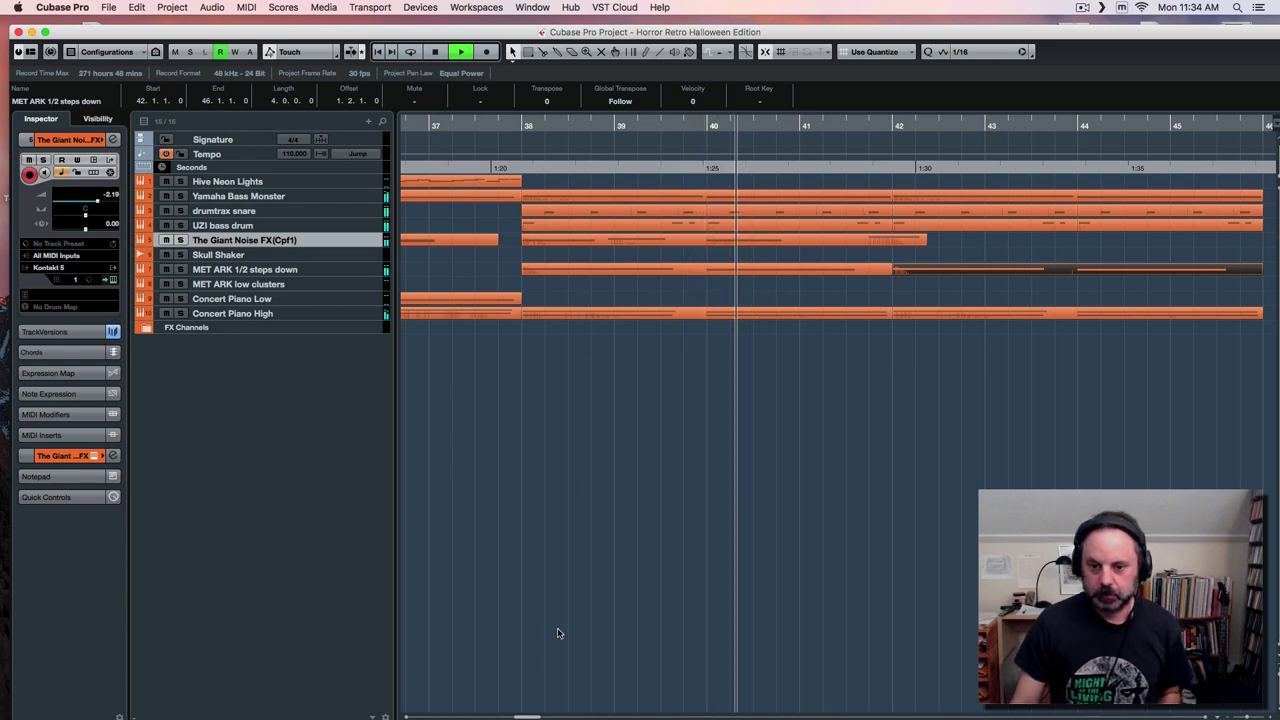
pyautogui.moveTo(526, 716); pyautogui.dragTo(538, 716)
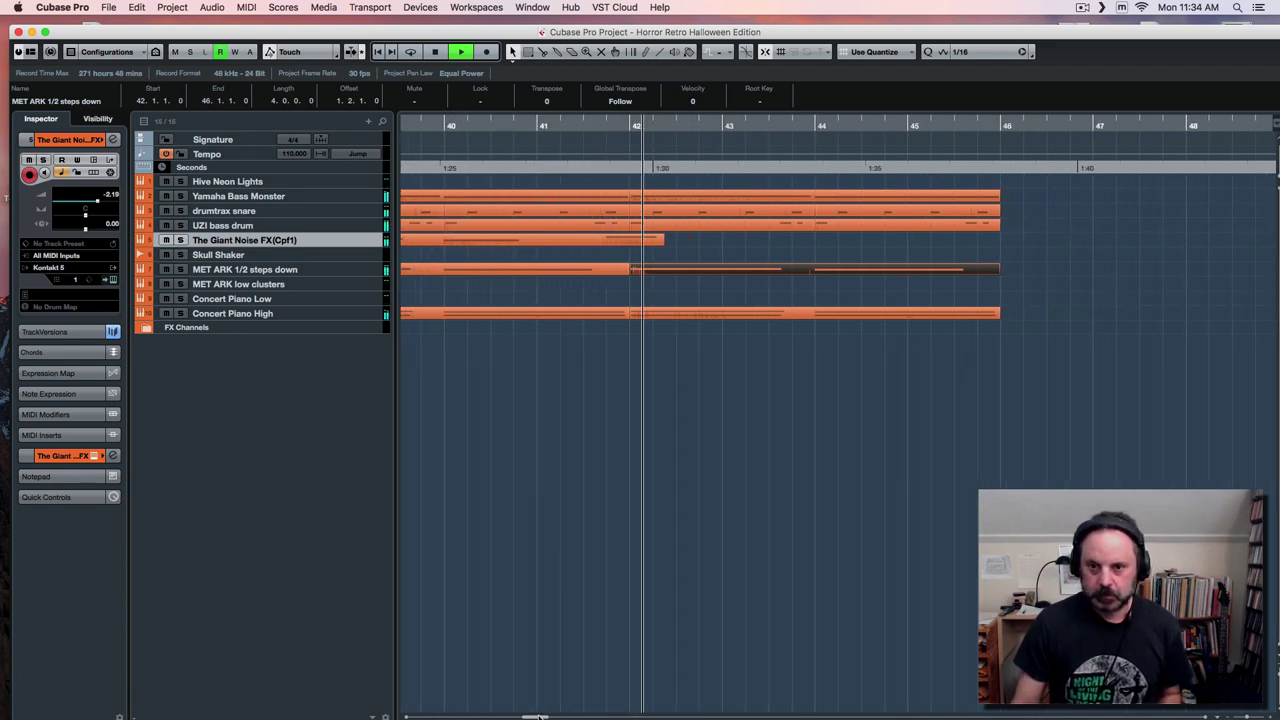
pyautogui.moveTo(538, 716); pyautogui.dragTo(528, 716)
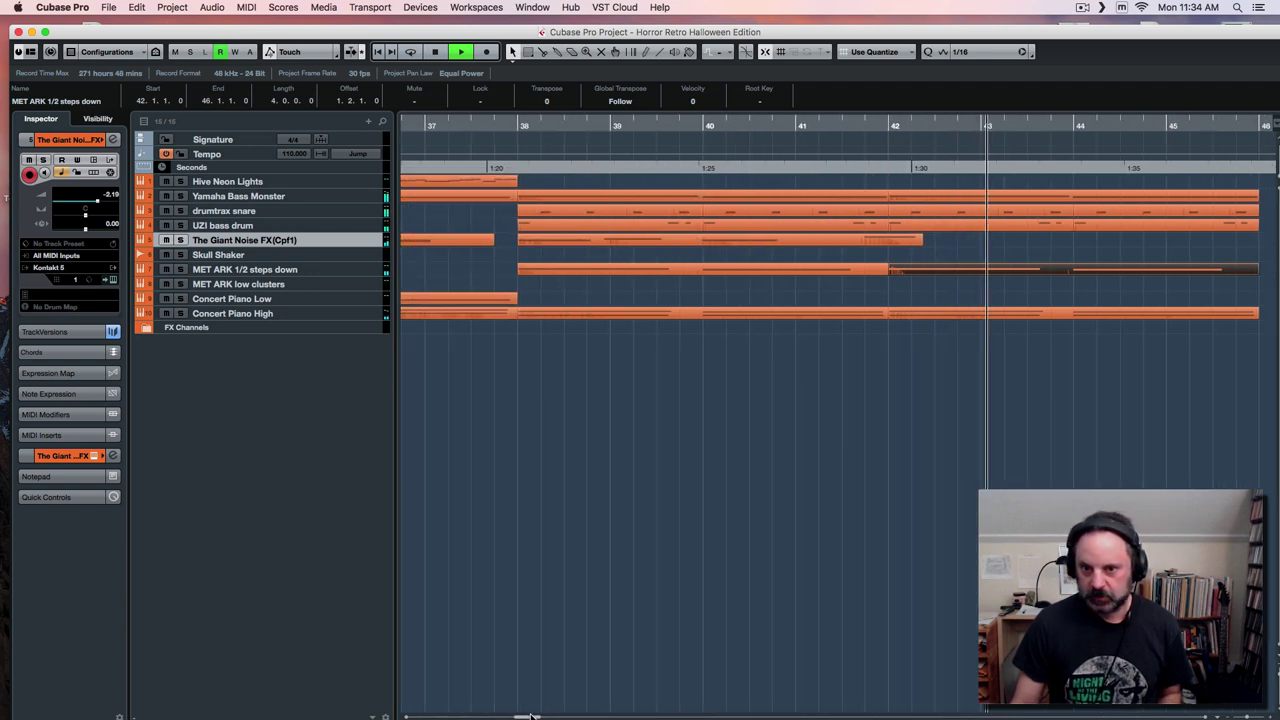
pyautogui.press('space')
# Rehearse and record another noise effect on The Giant Noise FX track from late in bar 41 to mid-bar 45.
pyautogui.click(943, 125)
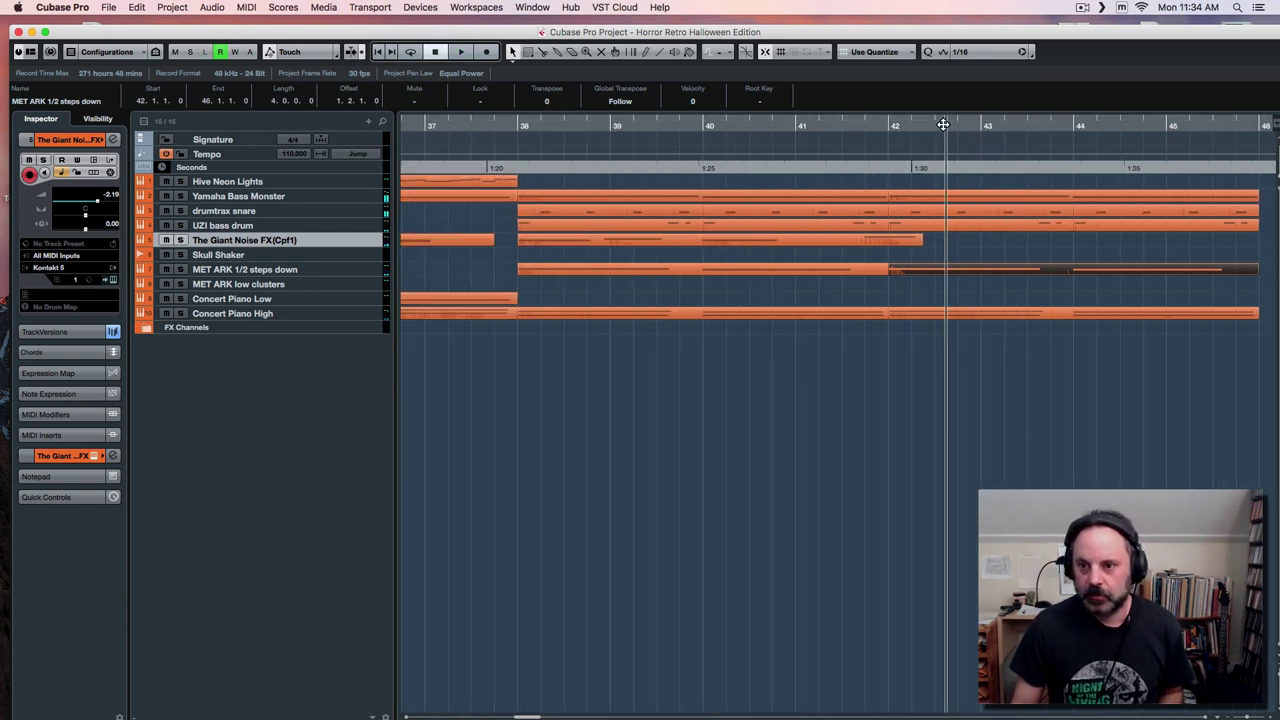
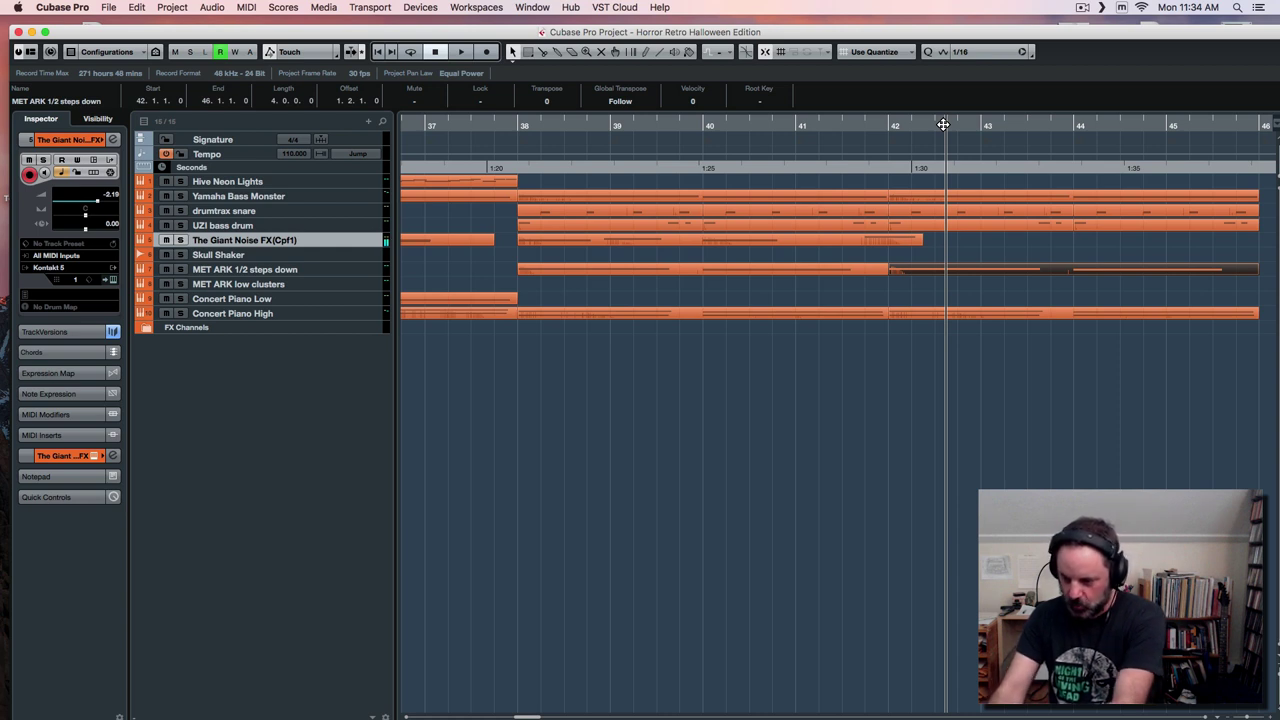
pyautogui.click(842, 124)
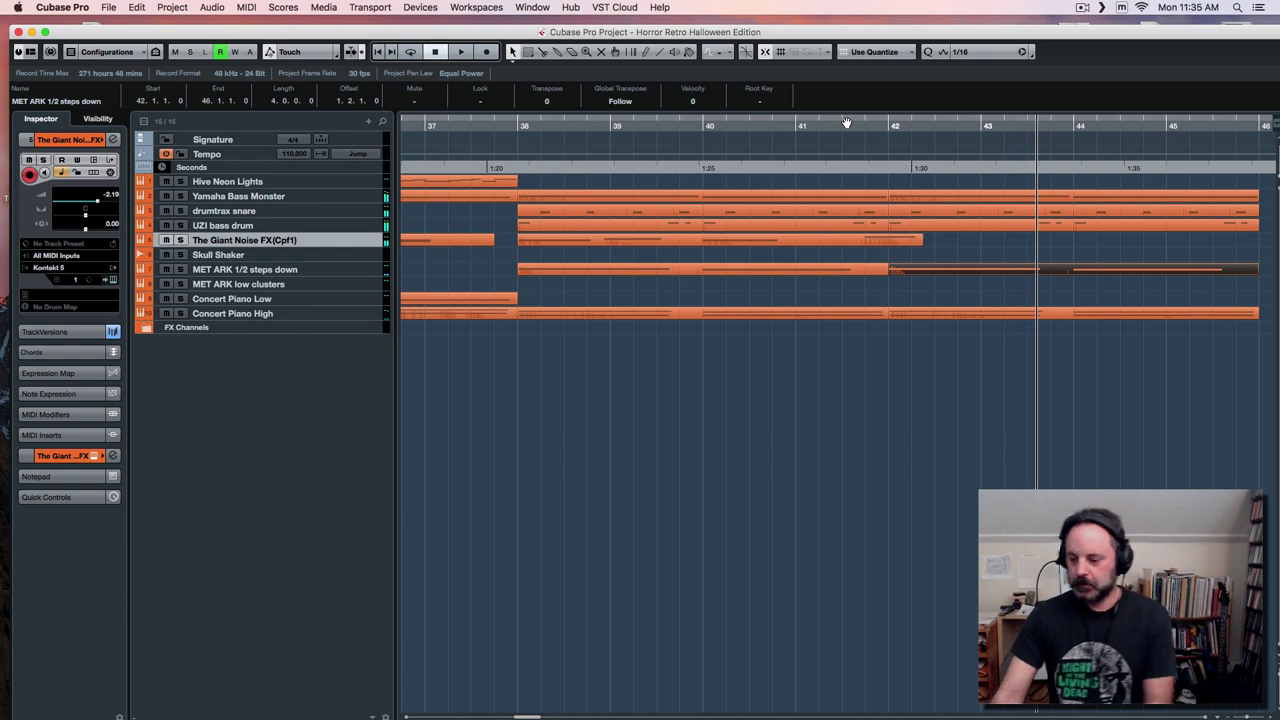
pyautogui.press('space')
pyautogui.click(861, 121)
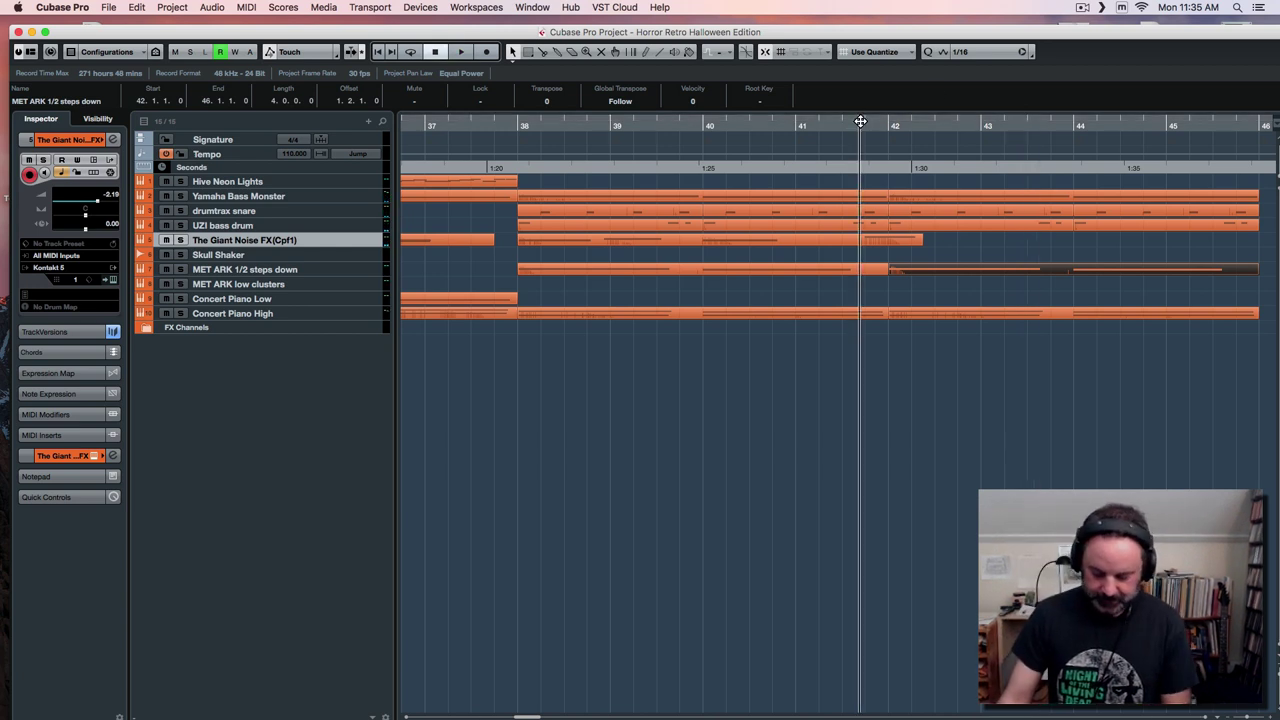
pyautogui.press('KP_Multiply')
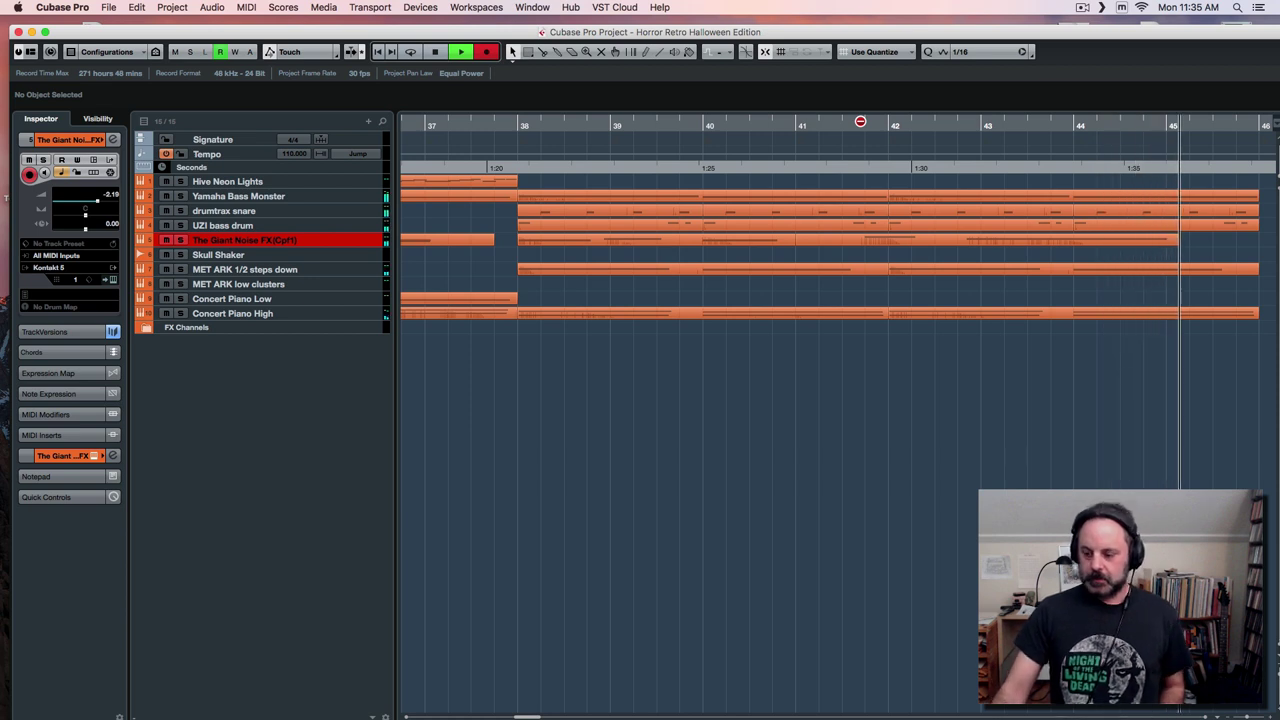
pyautogui.press('space')
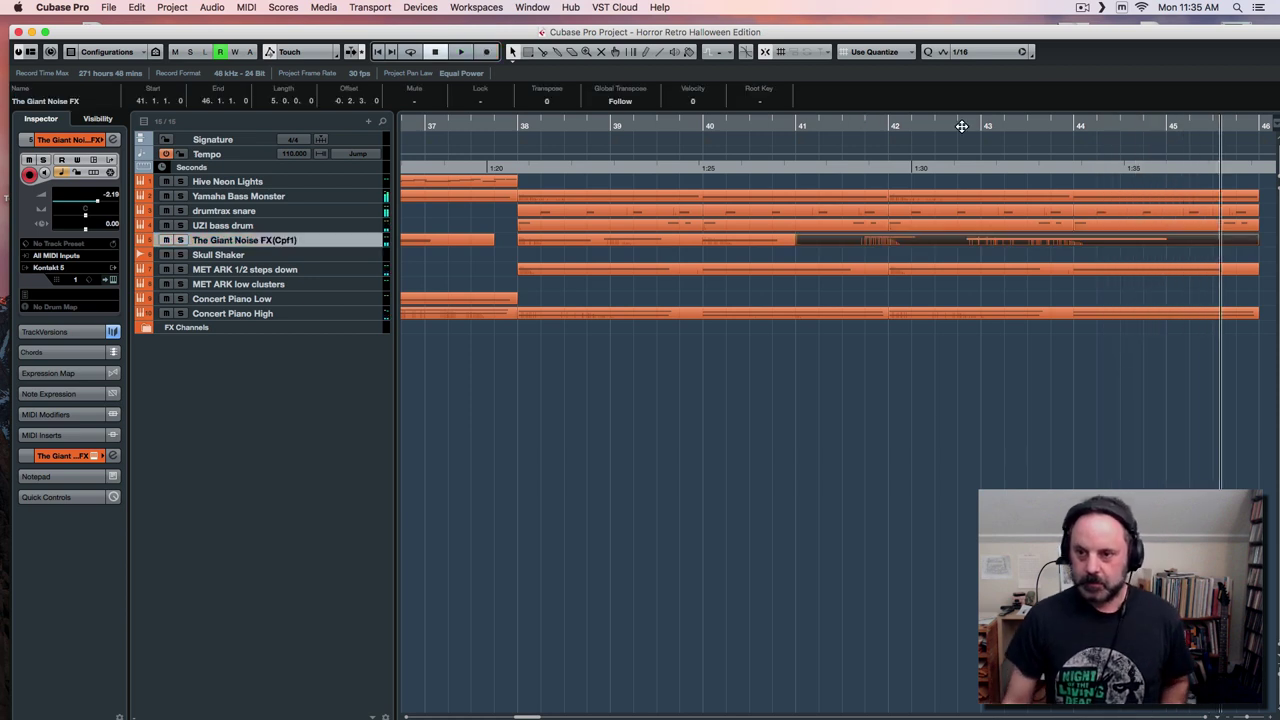
# Glue the newly recorded Giant Noise FX part to the part starting at bar 38.
pyautogui.rightClick(781, 243)
pyautogui.click(823, 245)
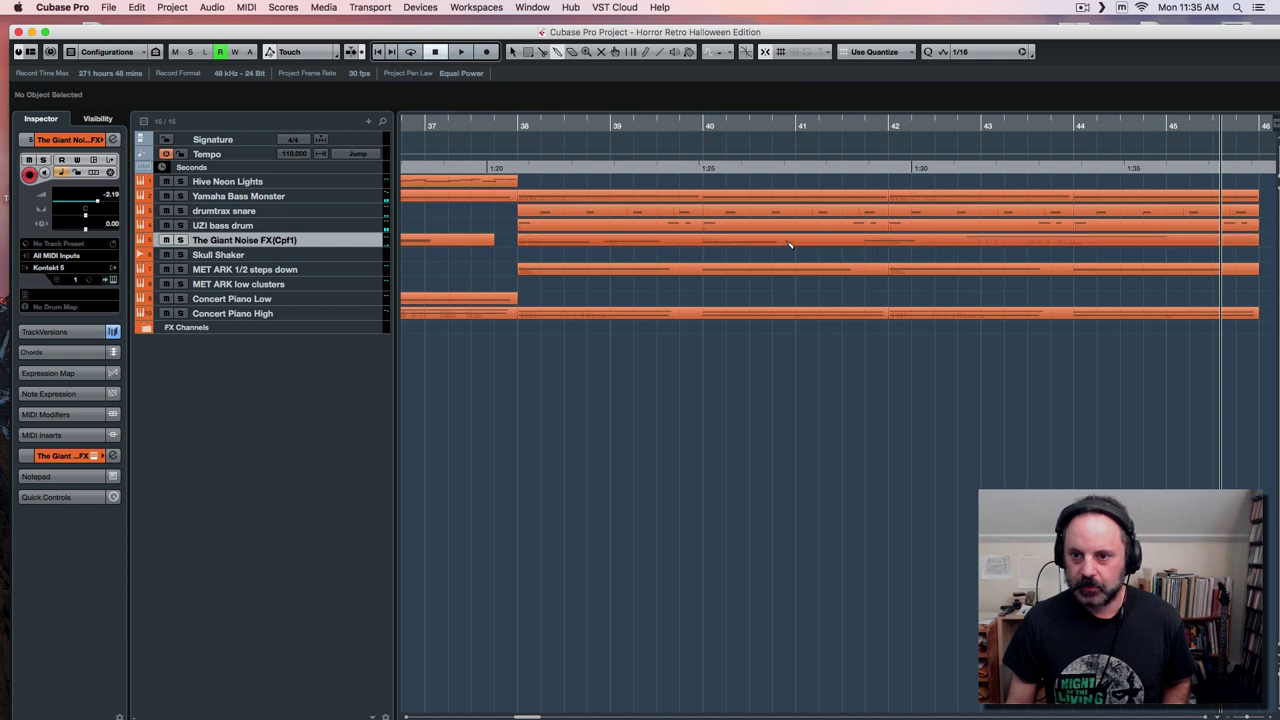
pyautogui.rightClick(798, 241)
pyautogui.click(798, 241)
# Open the joined Giant Noise FX part, shift its long G6 note to start at 42.4.3 while checking playback, and close the editor.
pyautogui.doubleClick(794, 241)
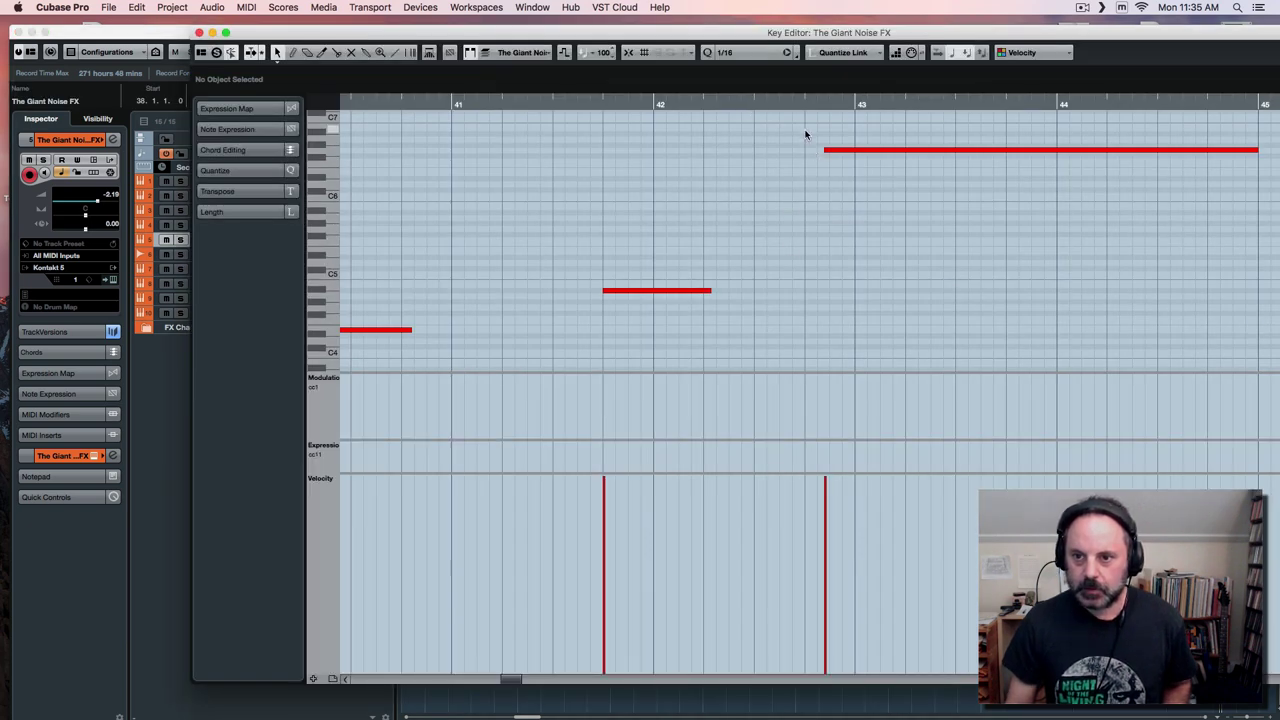
pyautogui.moveTo(823, 149); pyautogui.dragTo(816, 150)
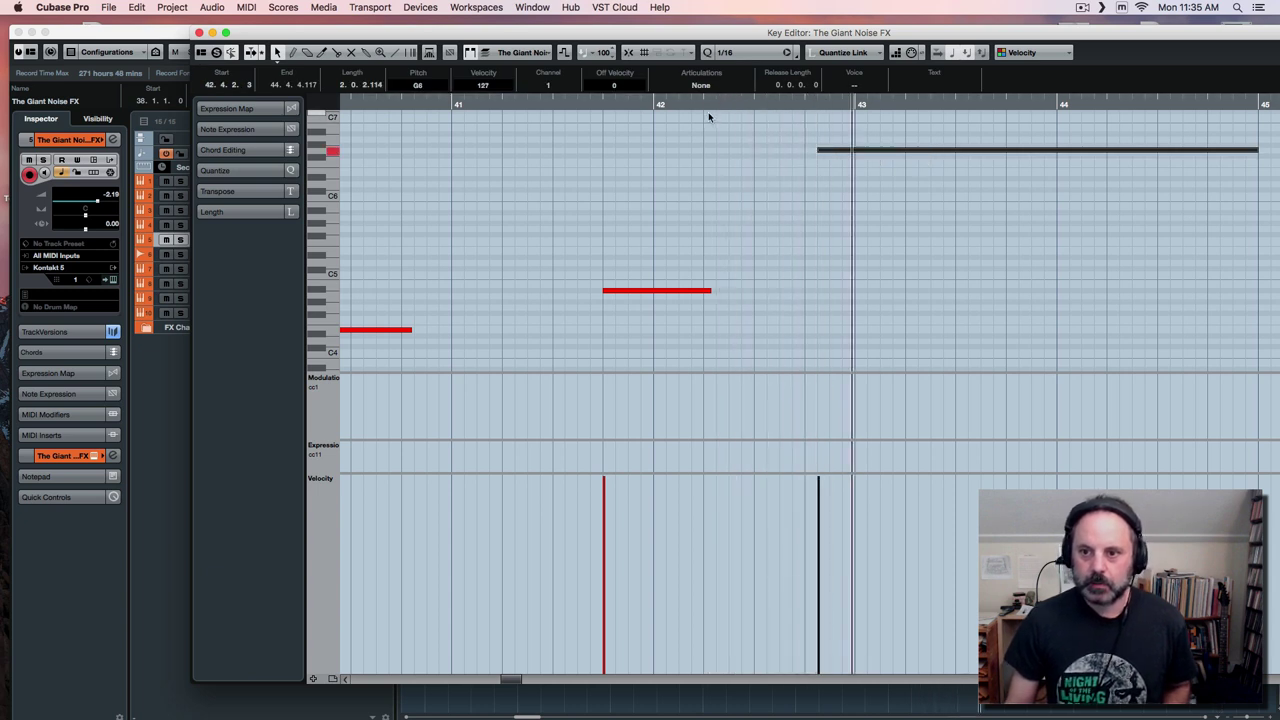
pyautogui.click(527, 104)
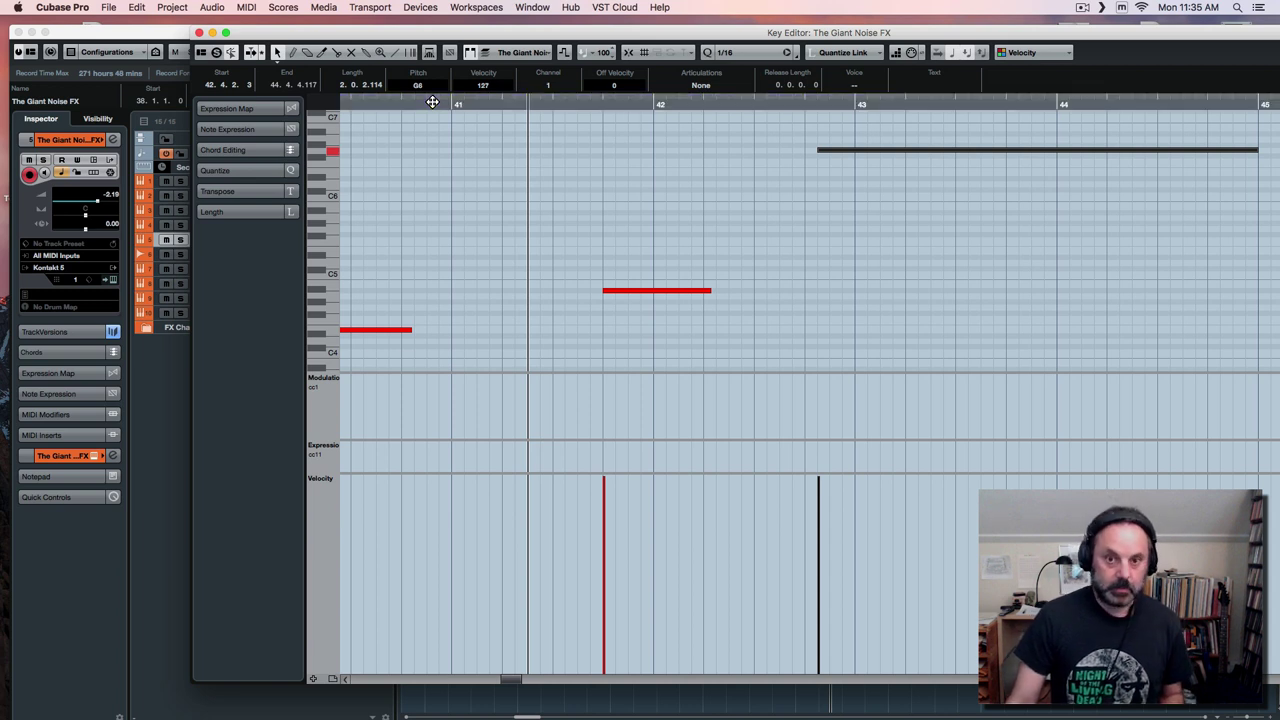
pyautogui.click(431, 102)
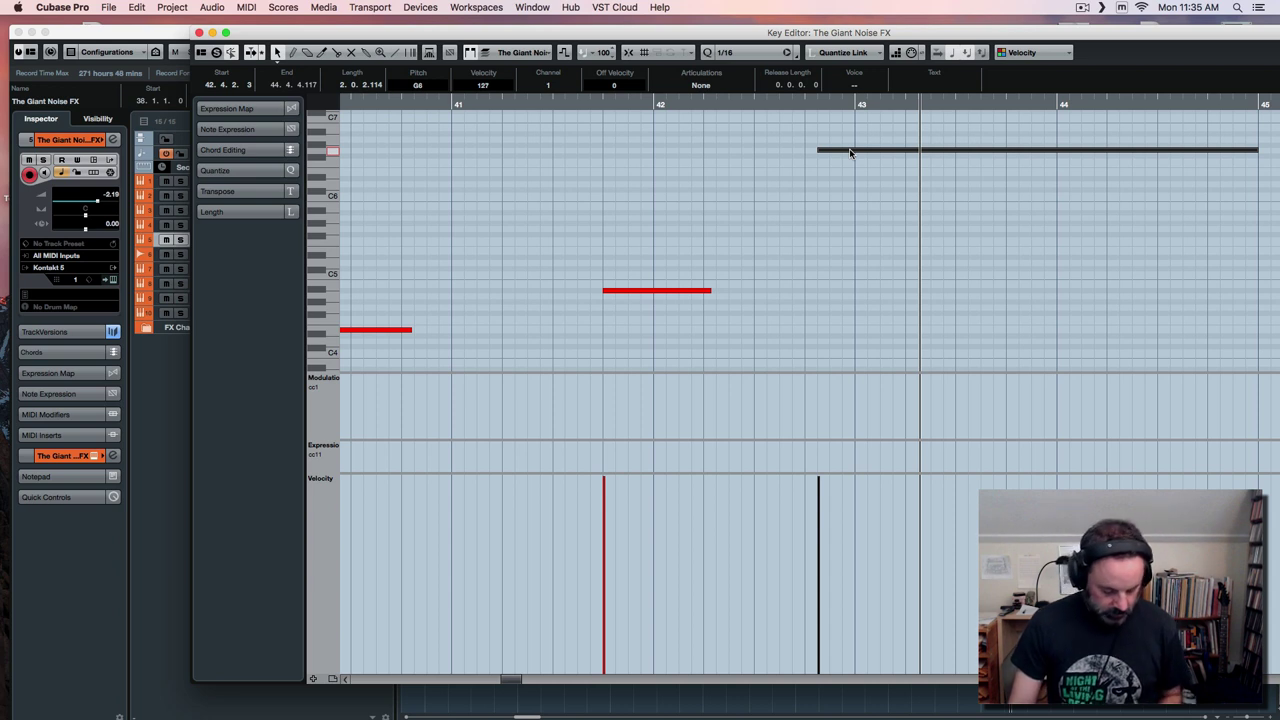
pyautogui.click(575, 103)
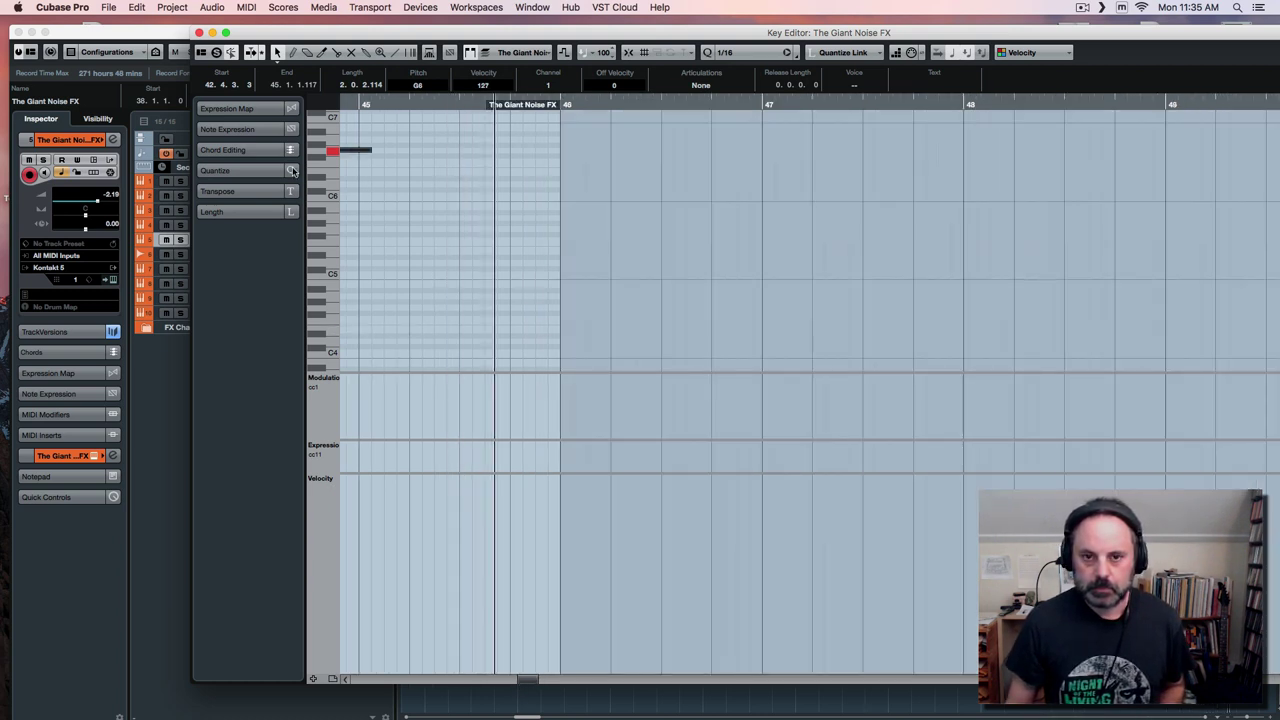
pyautogui.click(199, 33)
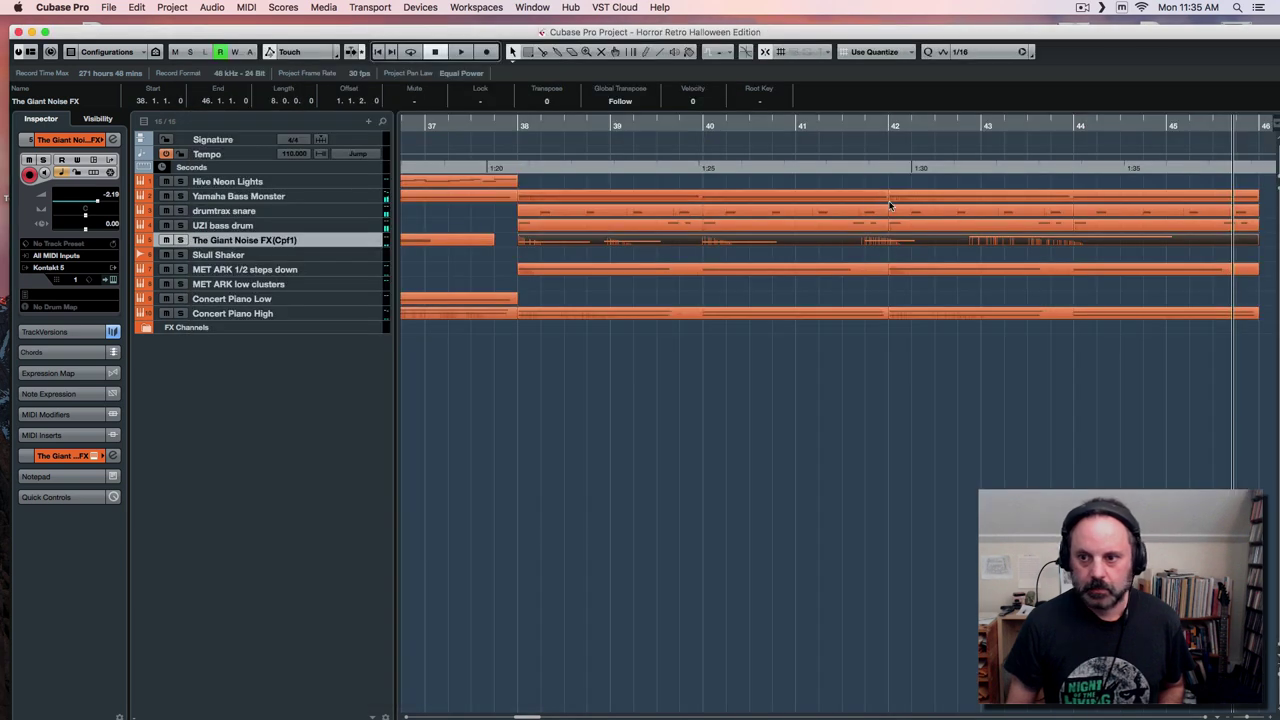
# Play the arrangement from just before bar 38 to just past bar 44 to check the shifted G6 effect.
pyautogui.click(497, 124)
pyautogui.press('space')
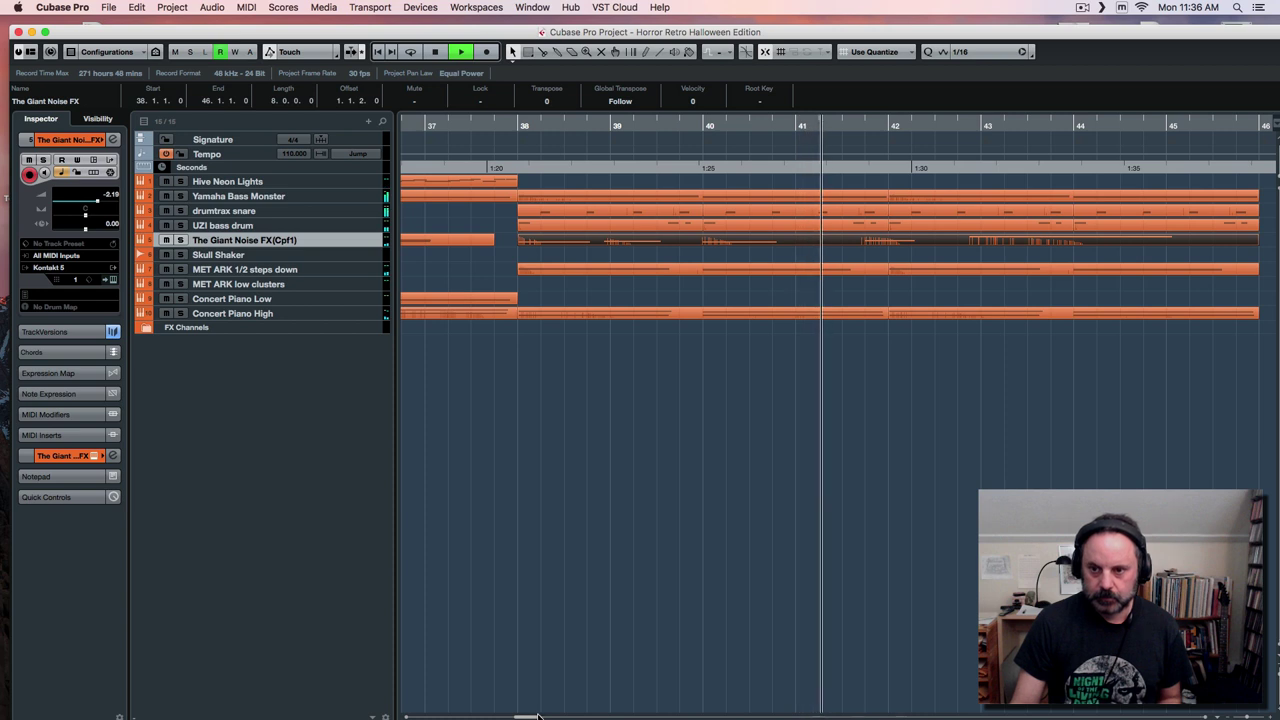
pyautogui.moveTo(534, 717)
pyautogui.mouseDown()
pyautogui.moveTo(545, 717)
pyautogui.moveTo(529, 717)
pyautogui.mouseUp()
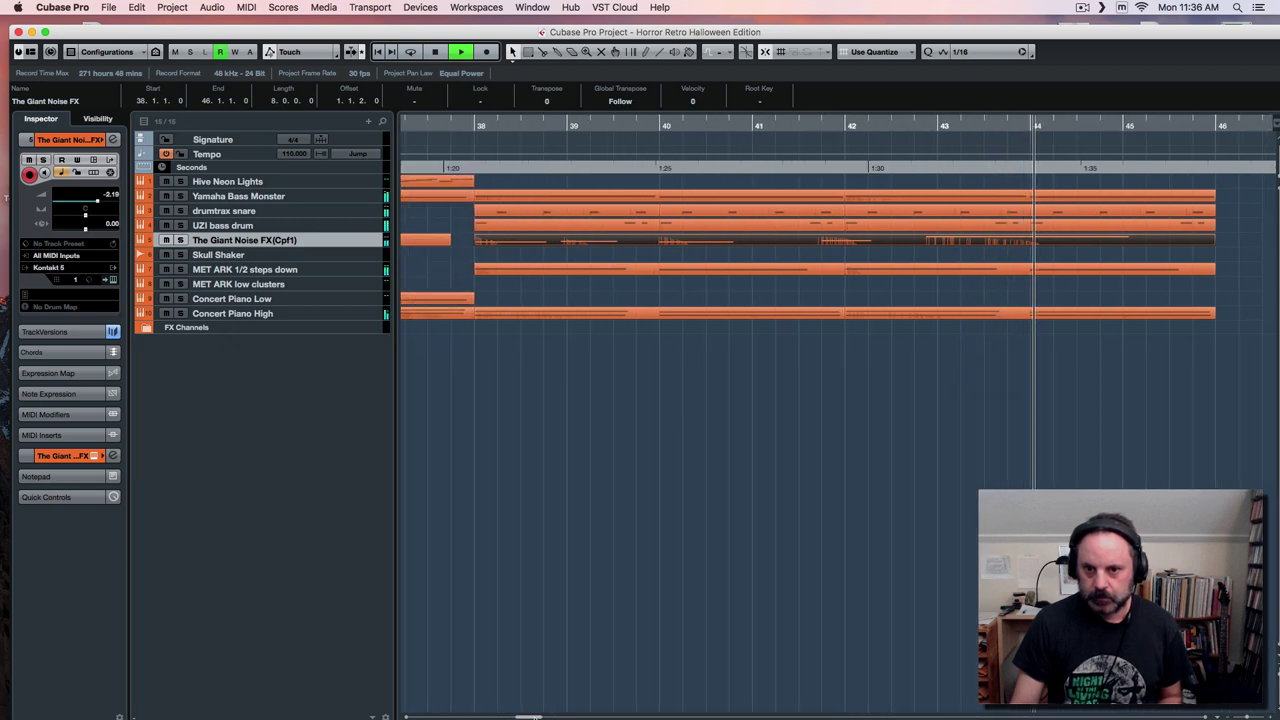
pyautogui.press('space')
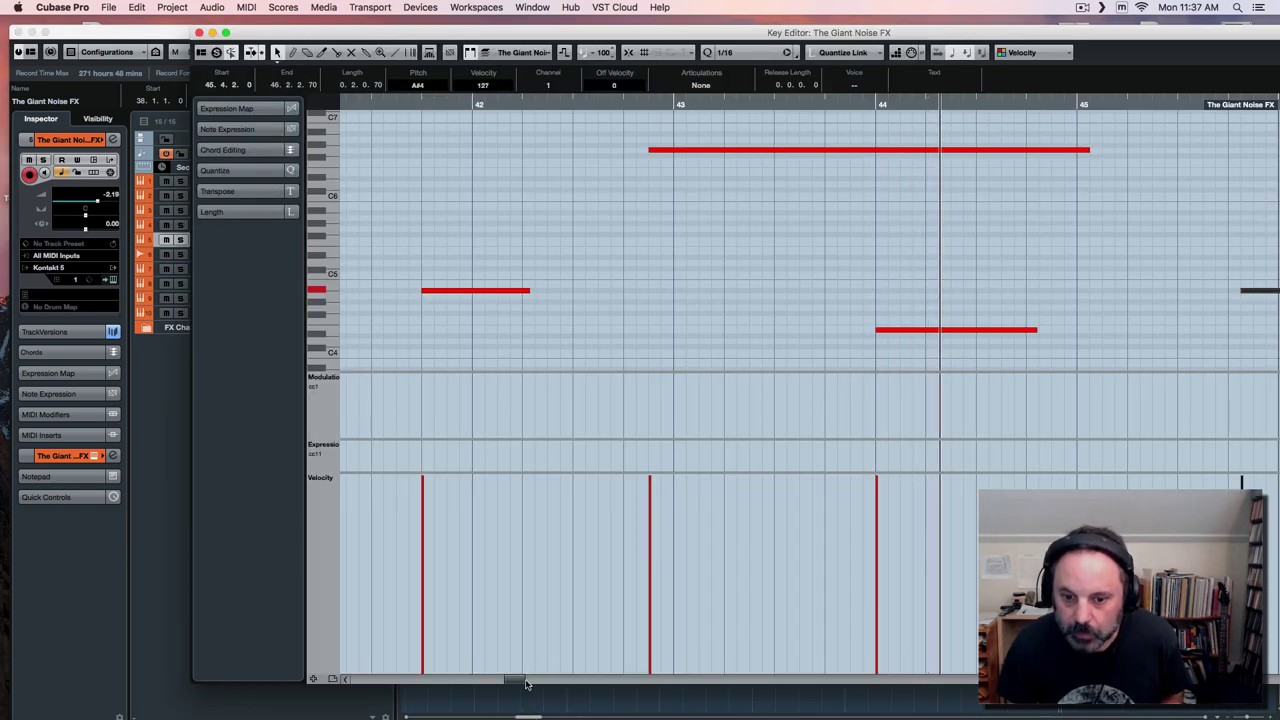
# Shift the last A#4 note of the Giant Noise FX part to start at 45.4.1 and close the editor.
pyautogui.moveTo(521, 680); pyautogui.dragTo(530, 680)
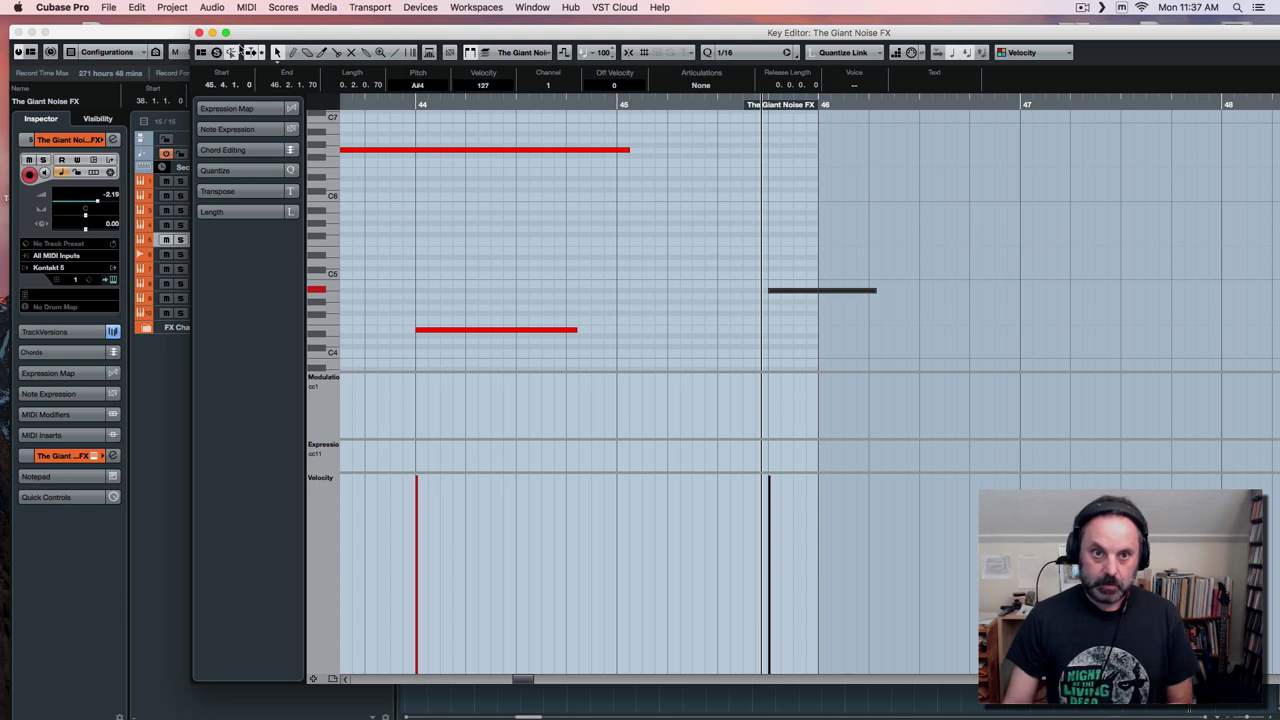
pyautogui.click(200, 33)
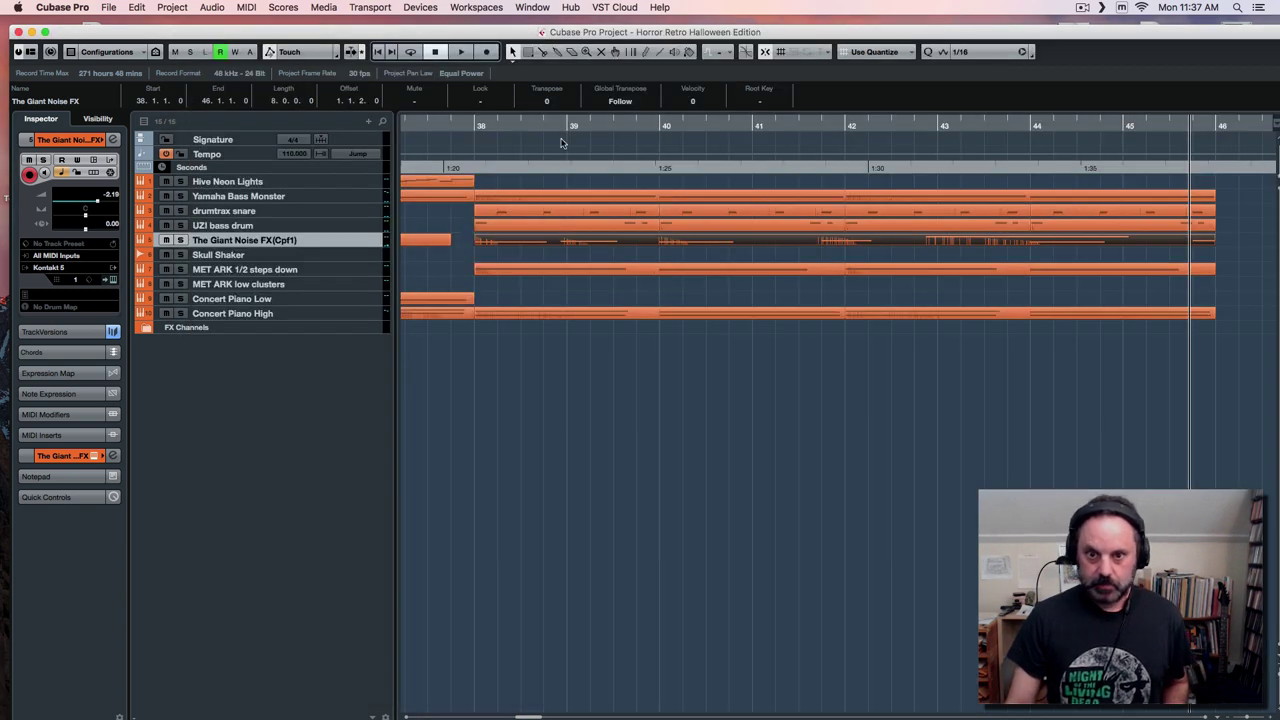
# Play the arrangement from before bar 38 into bar 45 to review the extended noise effects.
pyautogui.click(455, 125)
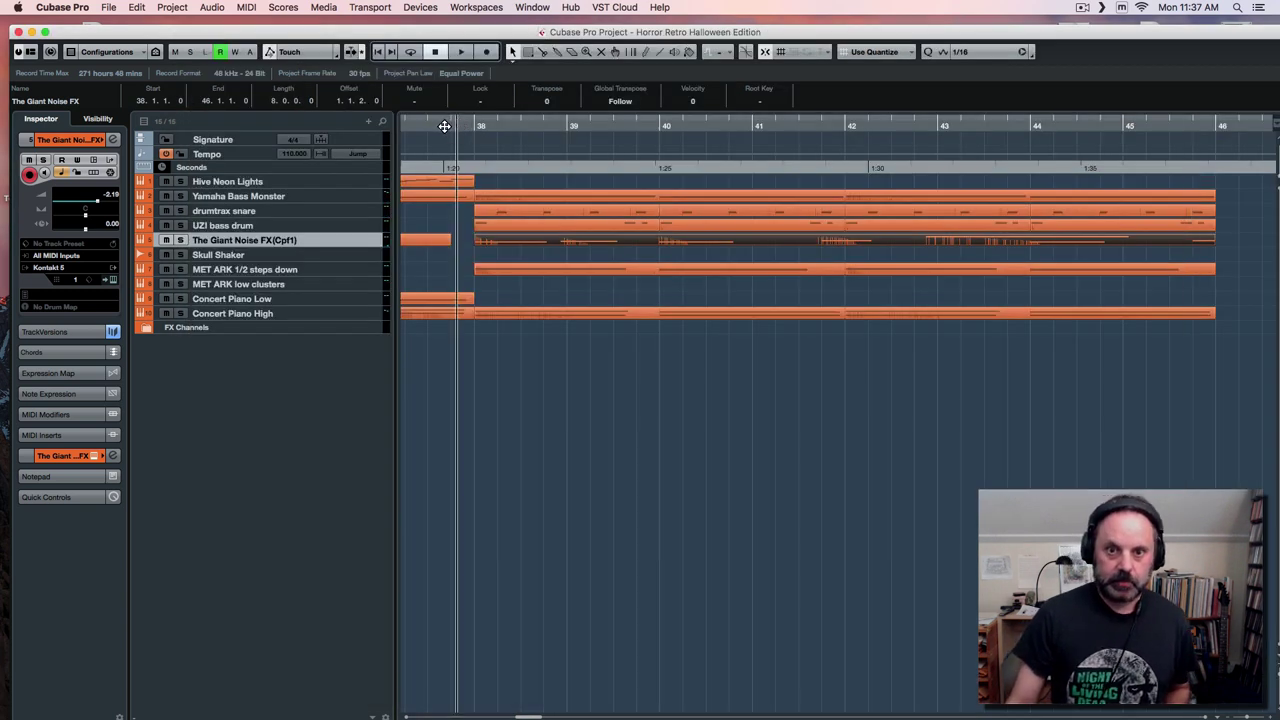
pyautogui.click(444, 126)
pyautogui.press('space')
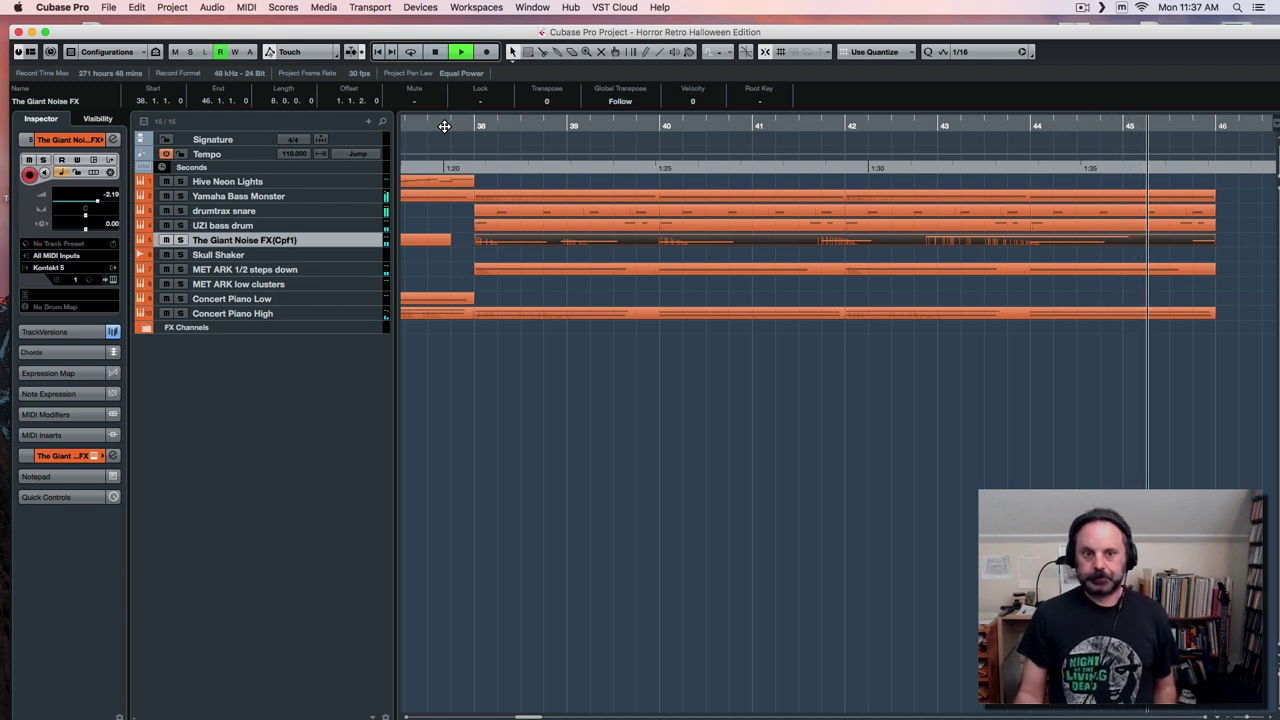
pyautogui.press('space')
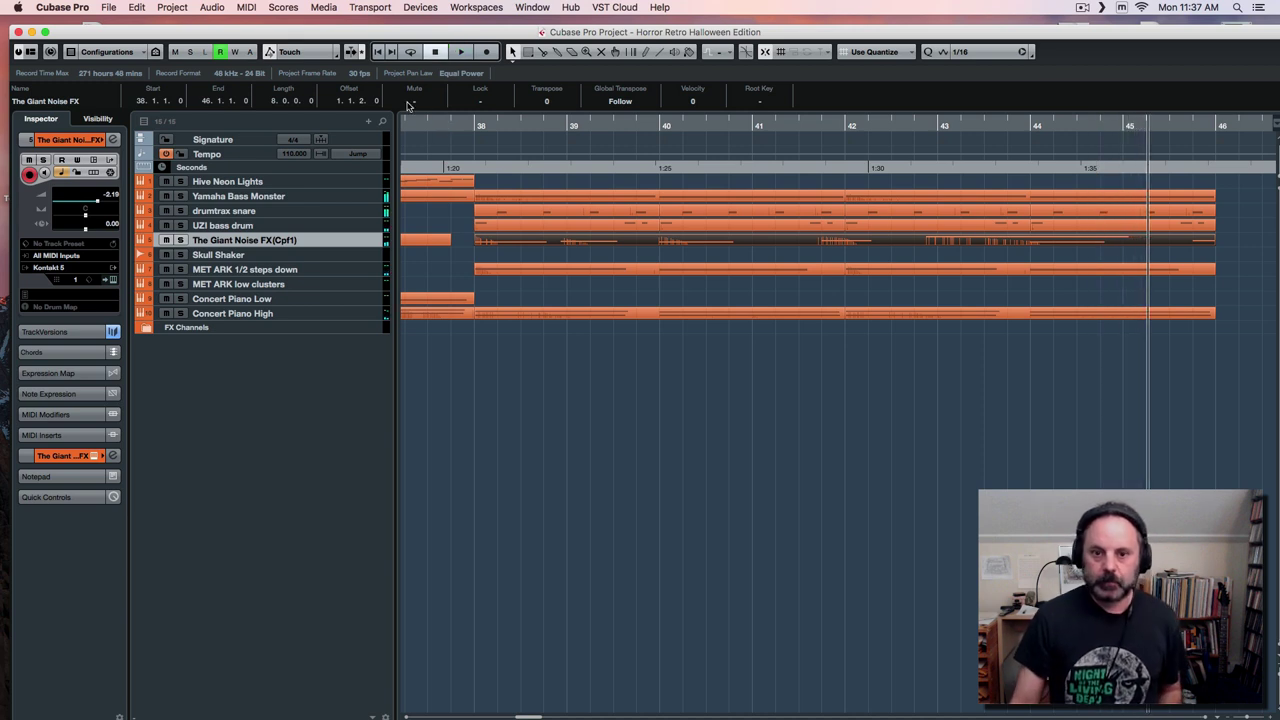
# Duplicate the drumtrax snare track and leave the copy empty, with the playhead just before bar 38.
pyautogui.click(355, 299)
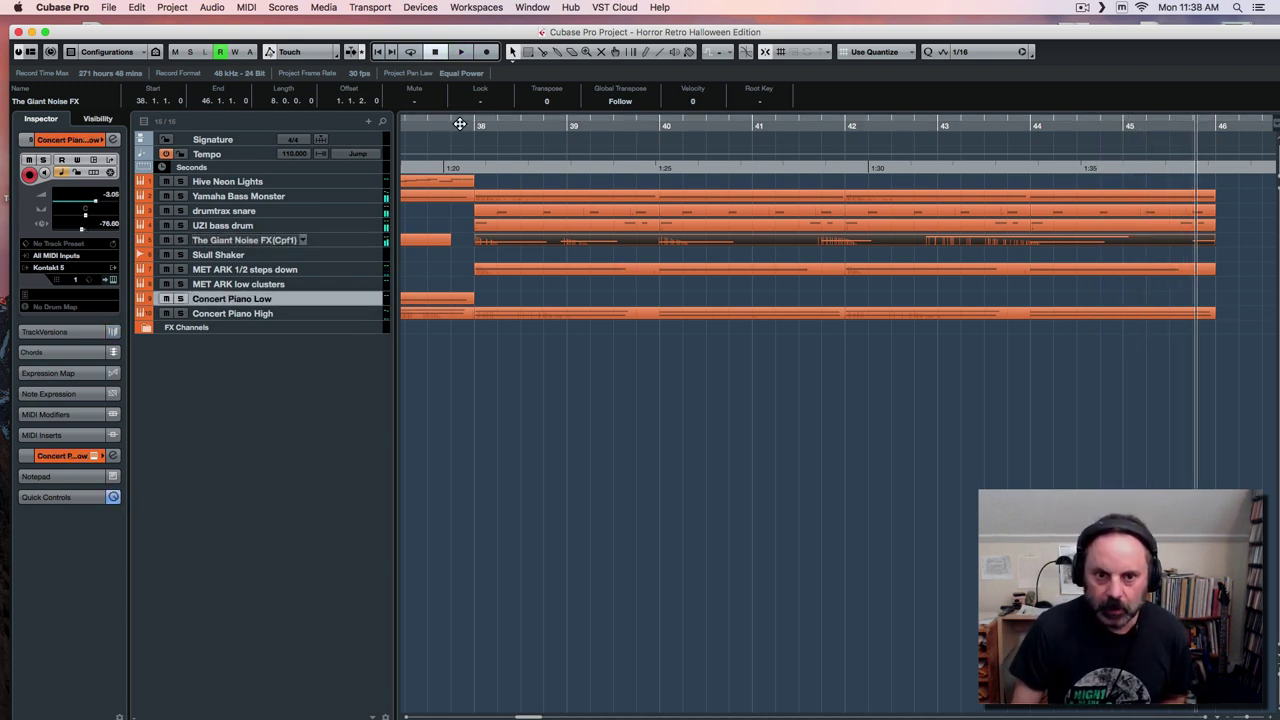
pyautogui.click(461, 124)
pyautogui.click(315, 212)
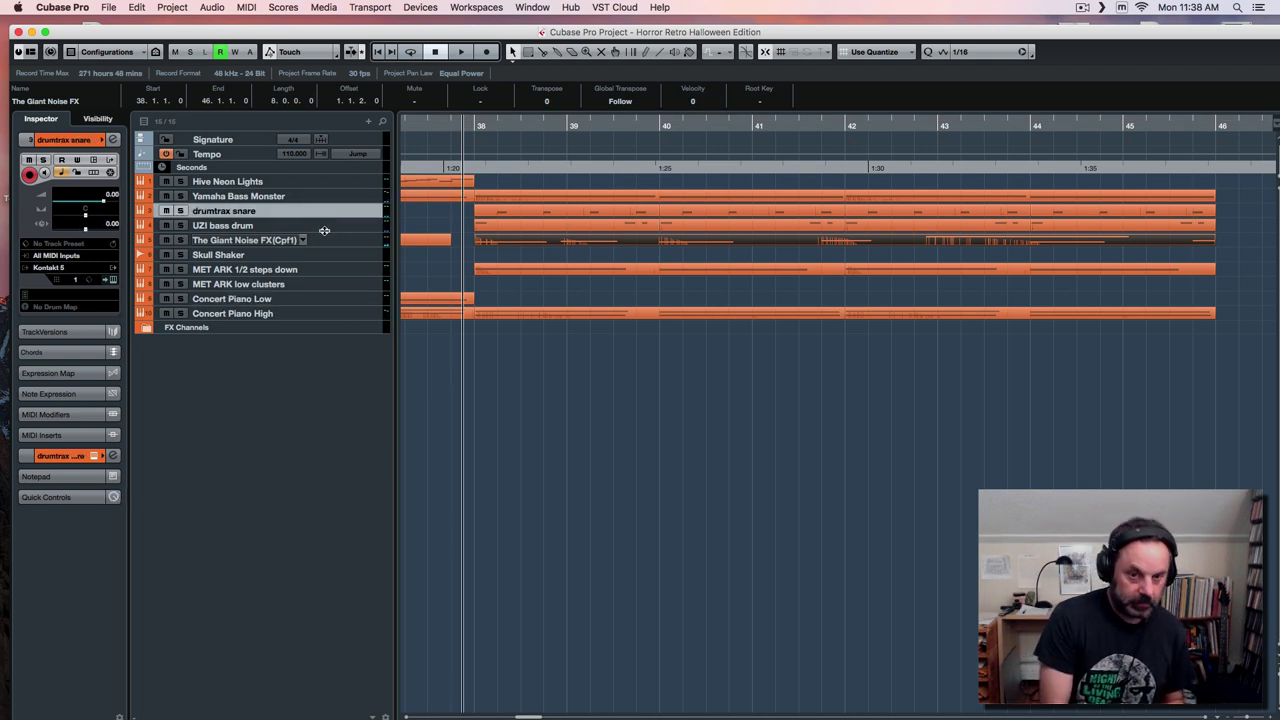
pyautogui.press('super+shift+d')
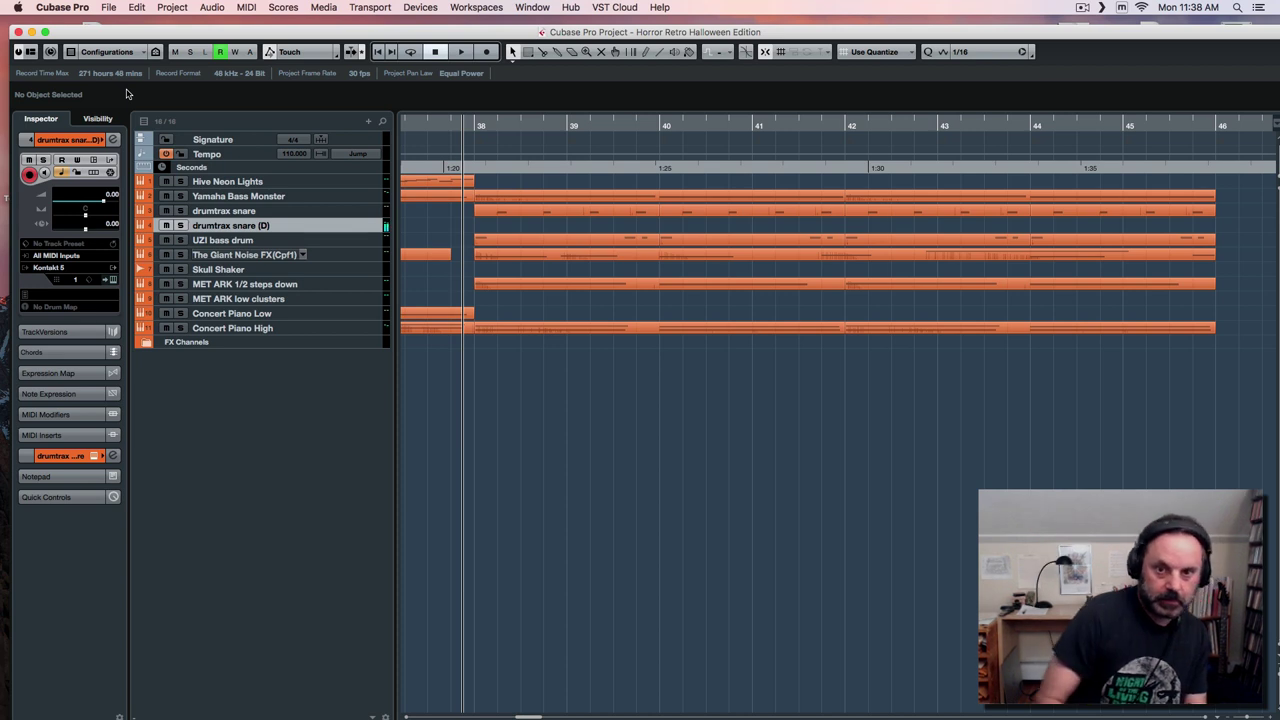
# Rehearse extra snare hits against the arrangement and record them on the drumtrax snare (D) track from just before bar 38 to bar 46.
pyautogui.press('space')
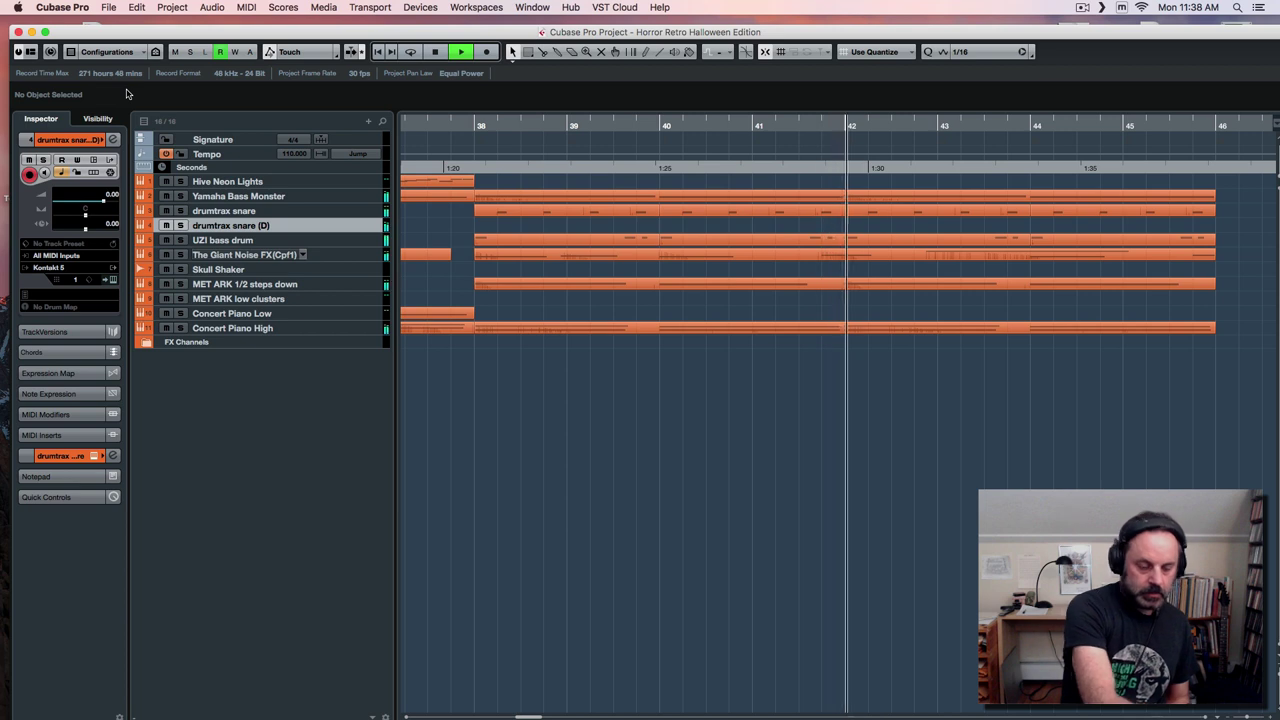
pyautogui.press('space')
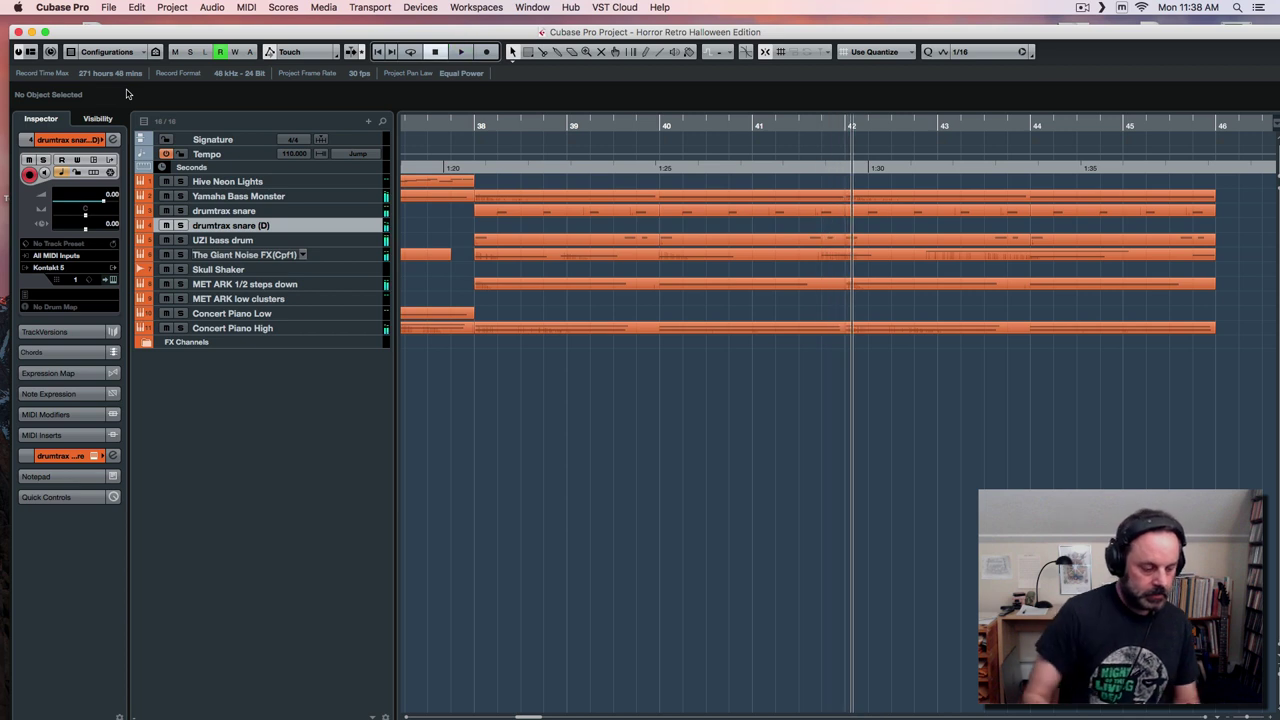
pyautogui.click(458, 124)
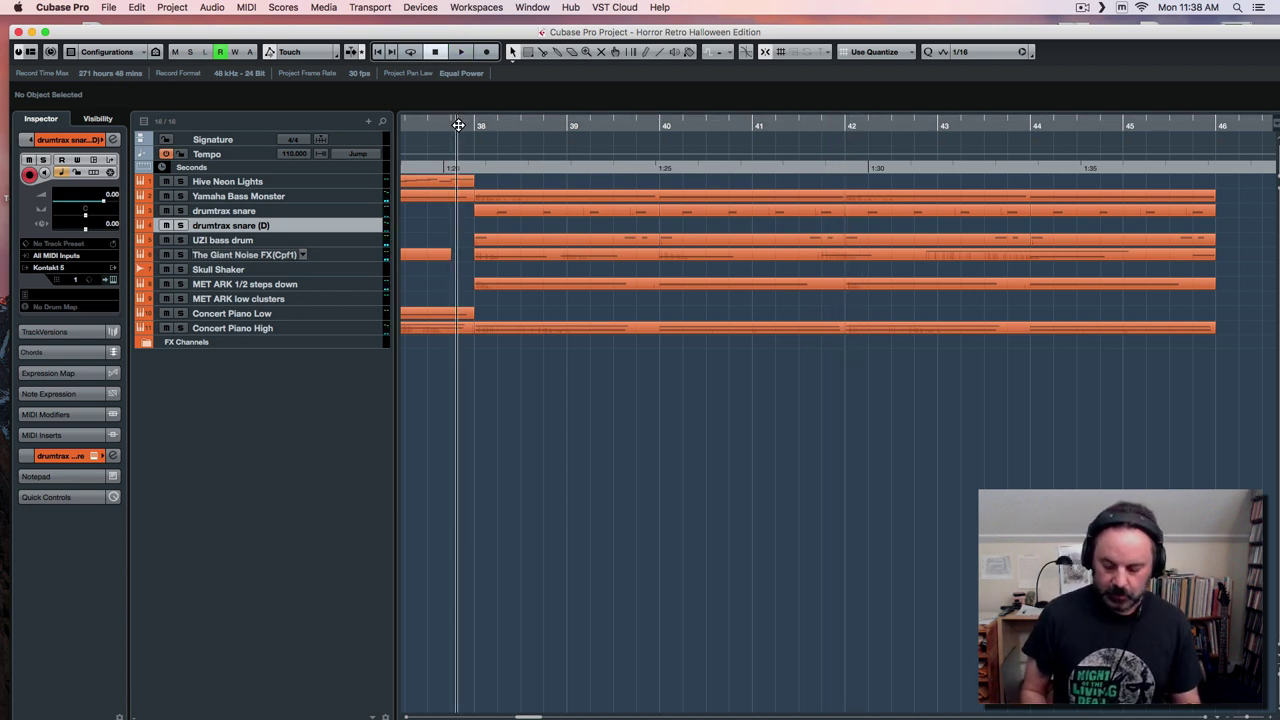
pyautogui.press('KP_Multiply')
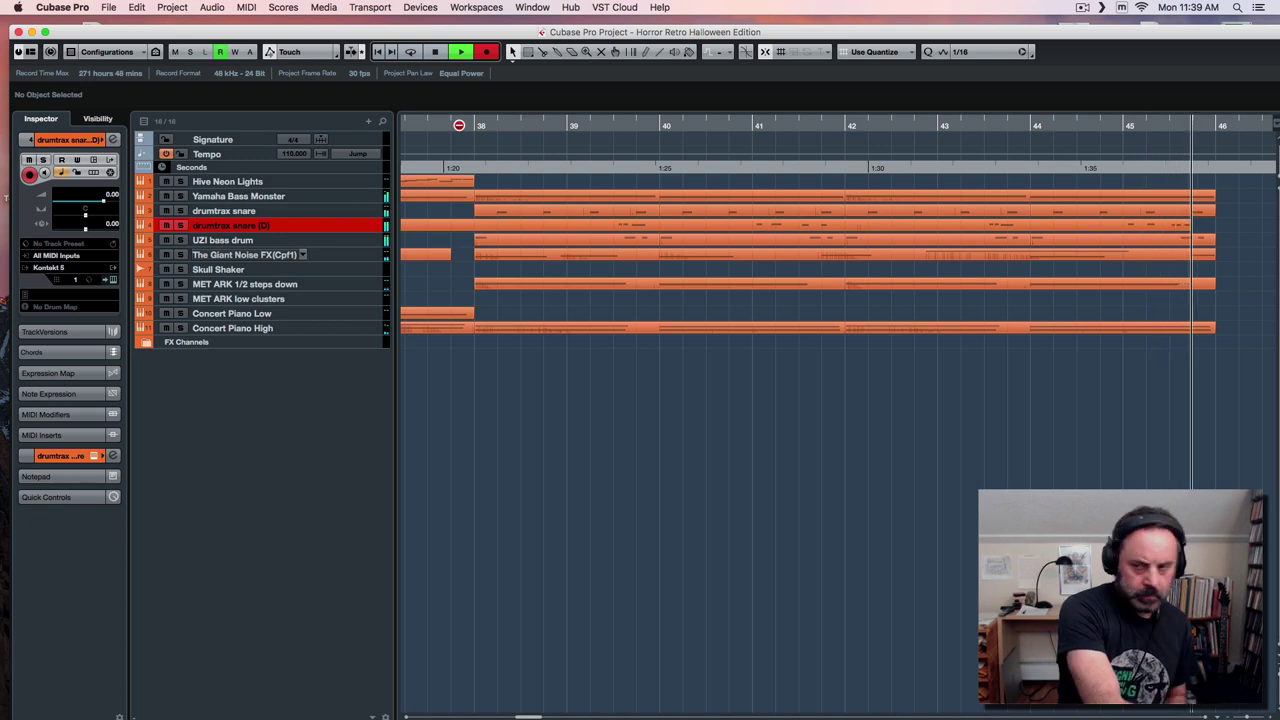
pyautogui.press('space')
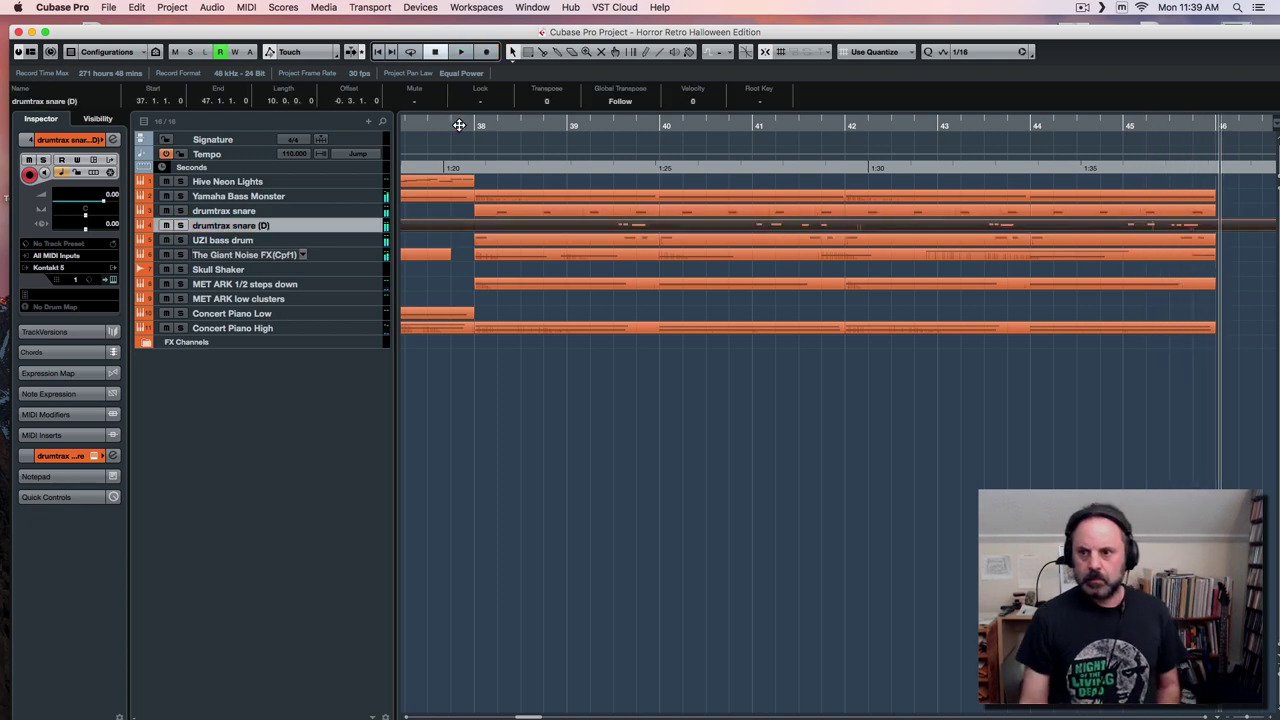
# Open the recorded drumtrax snare (D) part for note editing and select the two short snare notes in bar 39.
pyautogui.doubleClick(756, 229)
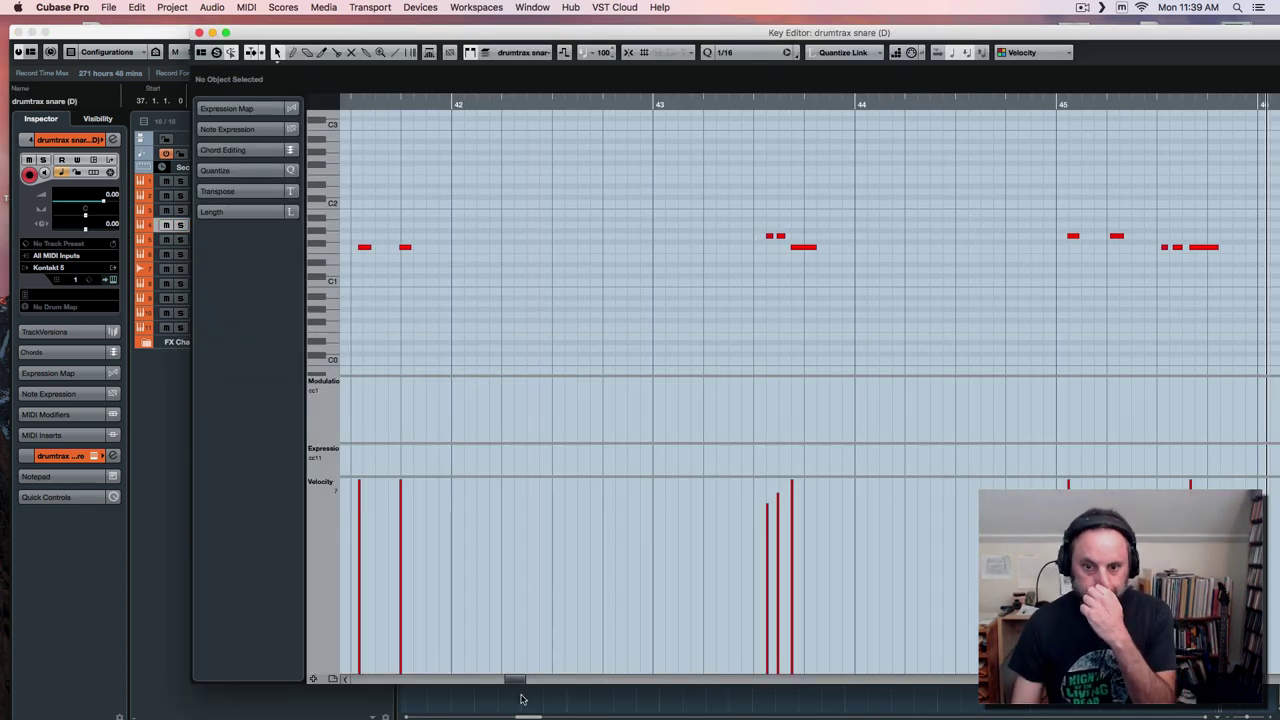
pyautogui.moveTo(518, 682); pyautogui.dragTo(503, 685)
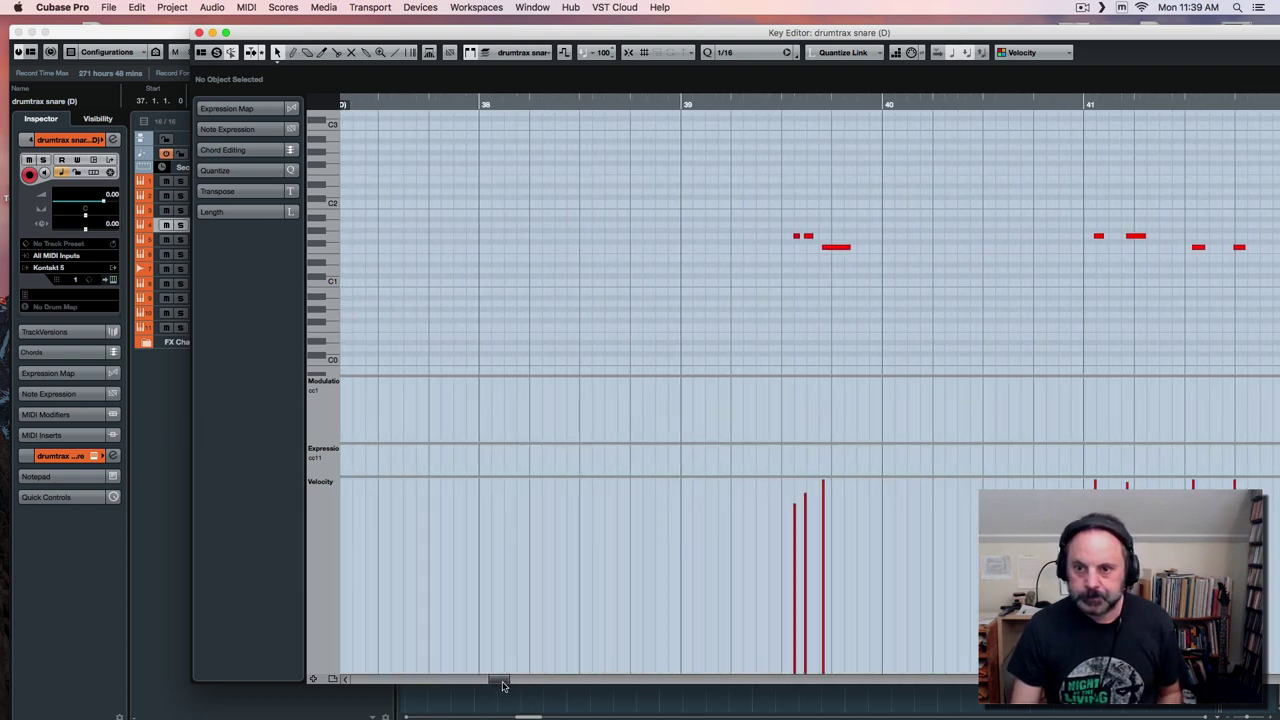
pyautogui.moveTo(779, 227); pyautogui.dragTo(822, 237)
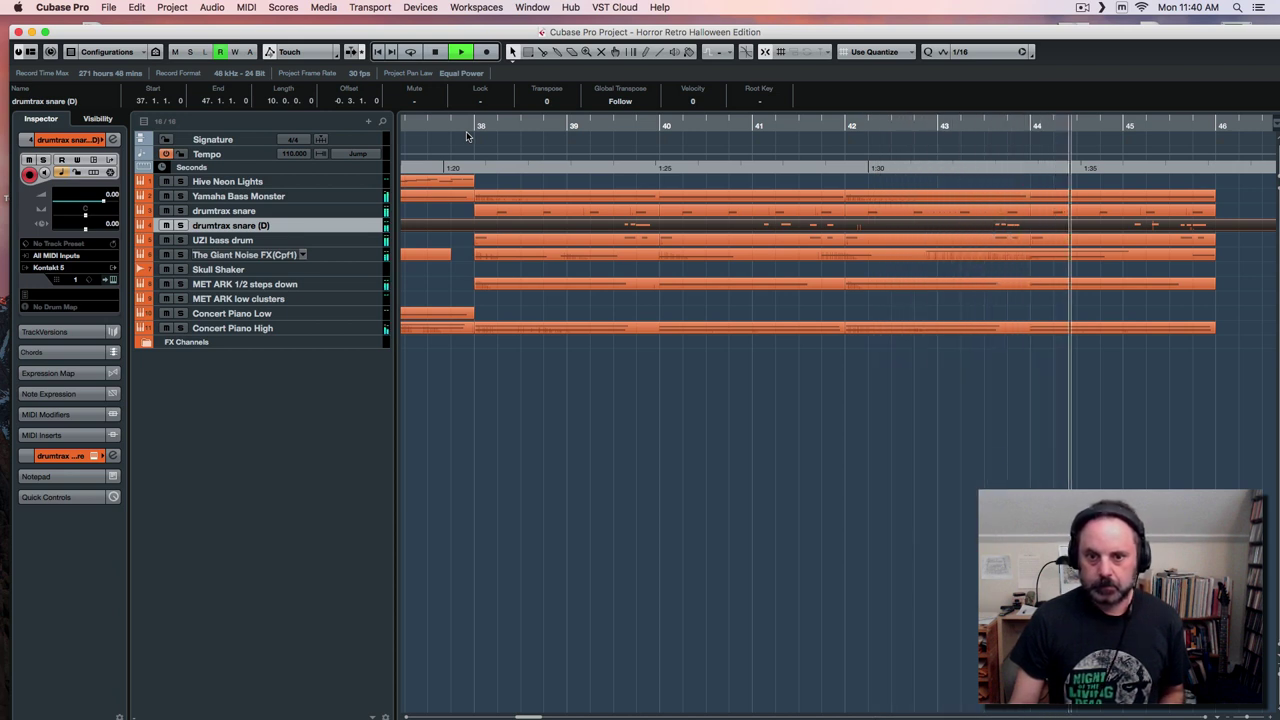
# Play the arrangement from the middle of bar 41 into bar 42 to check the new snare hits, with cycle playback off.
pyautogui.press('space')
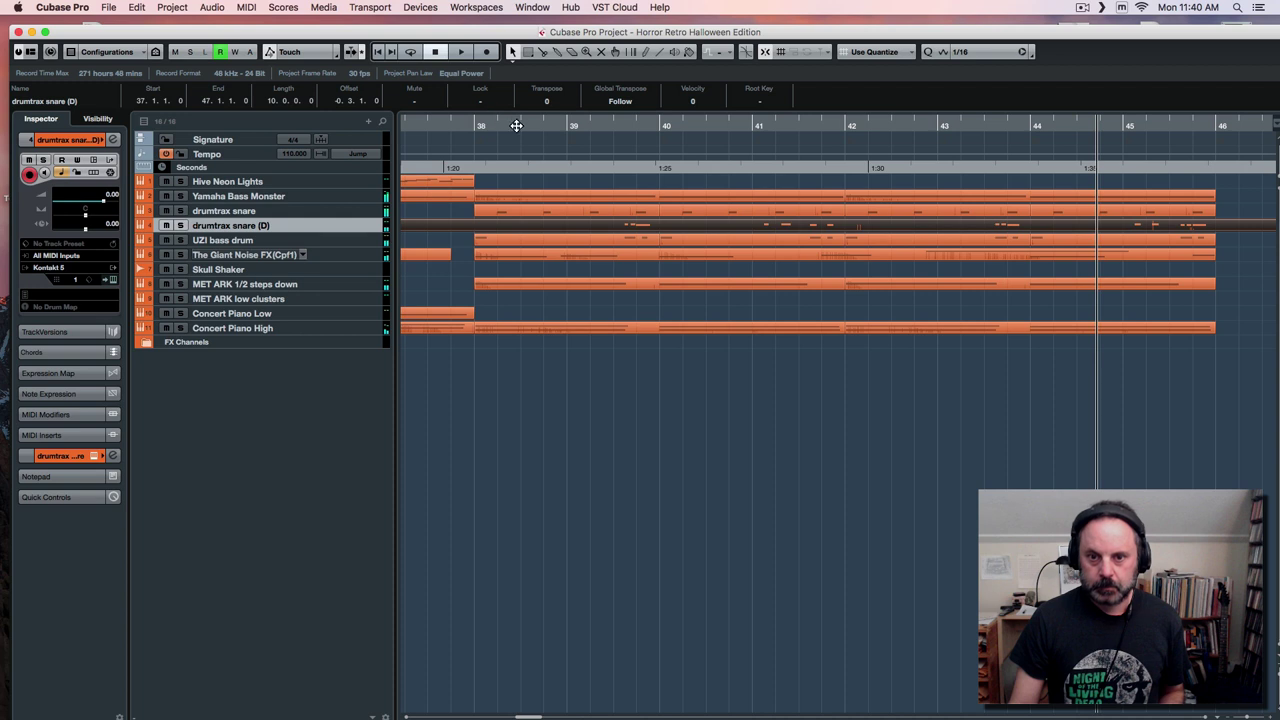
pyautogui.press('/')
pyautogui.click(808, 124)
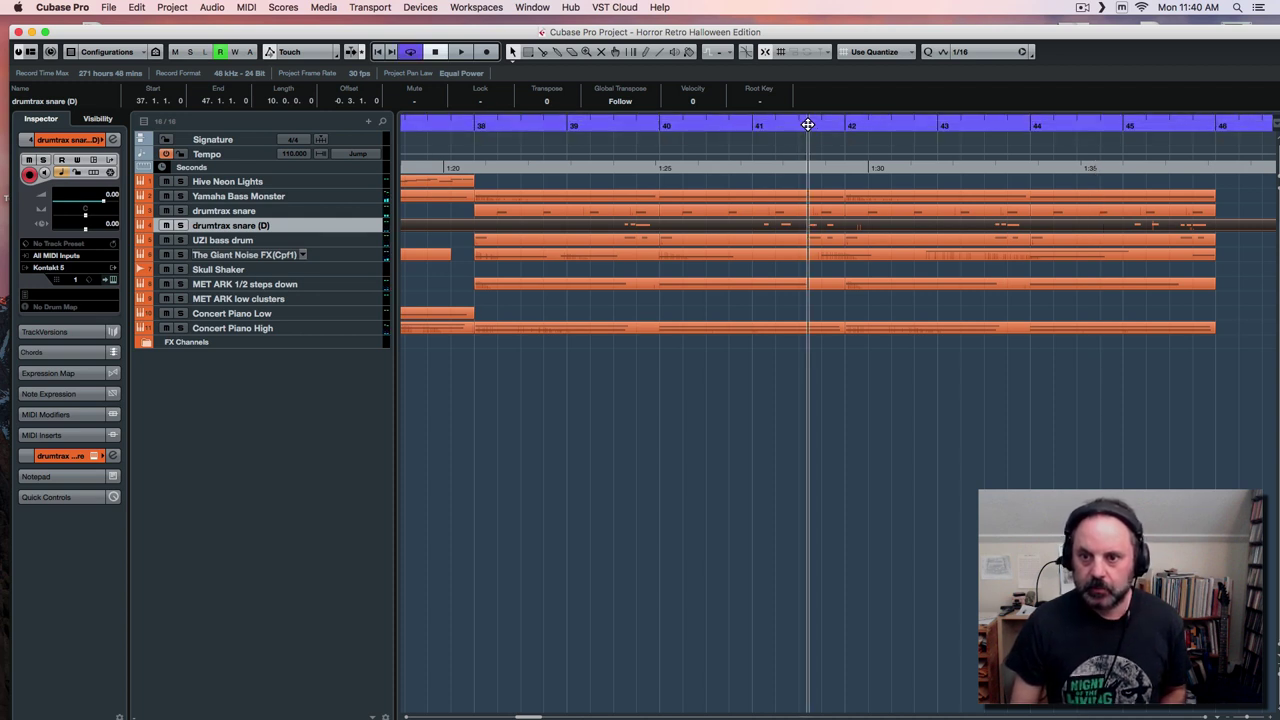
pyautogui.press('/')
pyautogui.press('space')
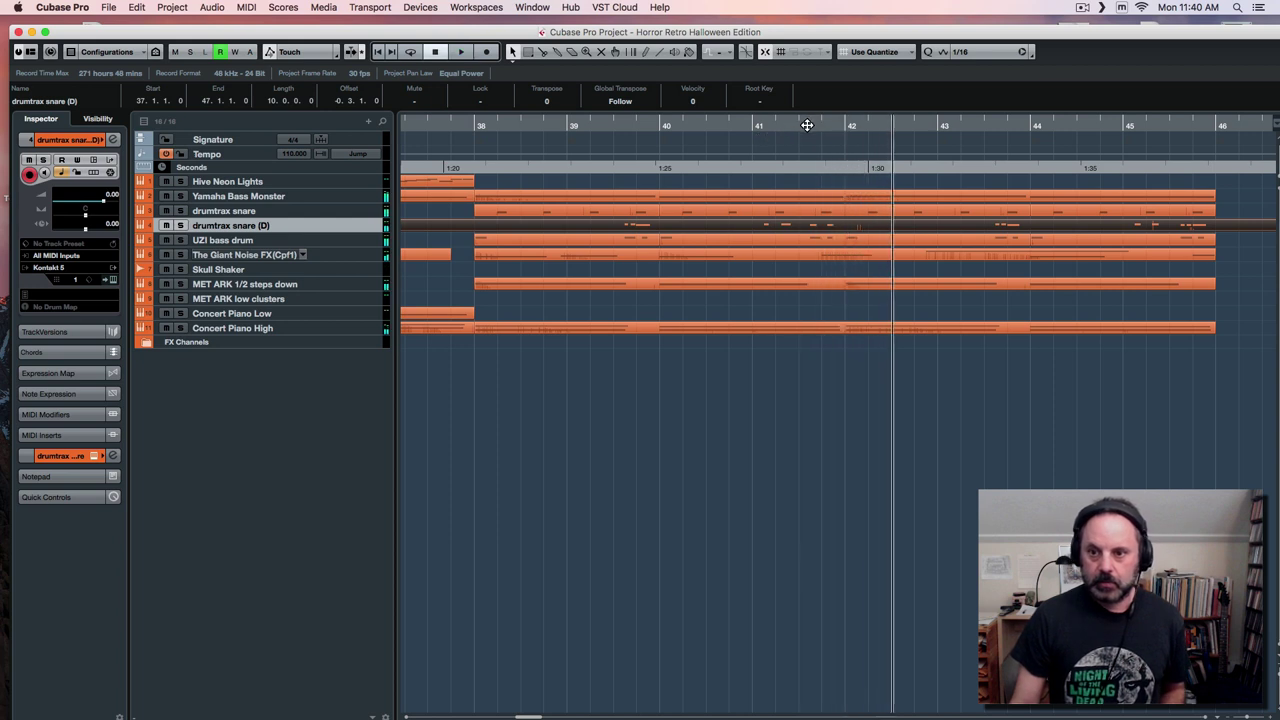
pyautogui.click(803, 125)
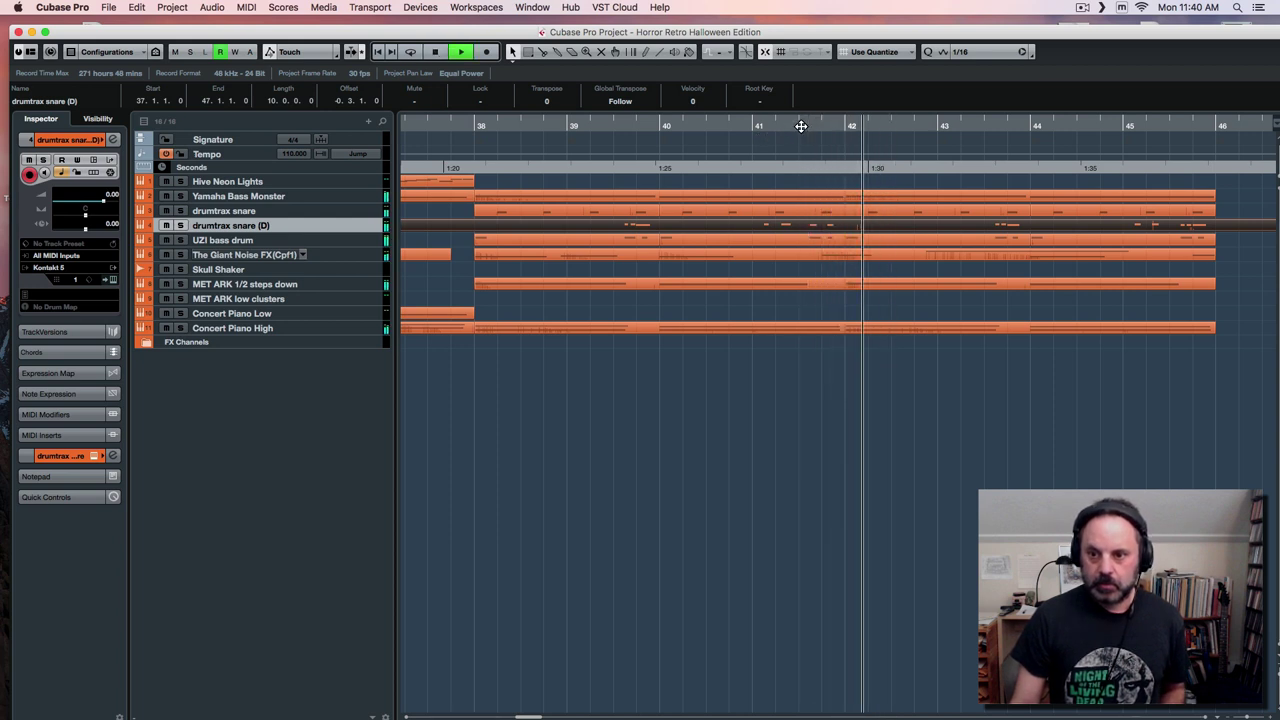
pyautogui.press('space')
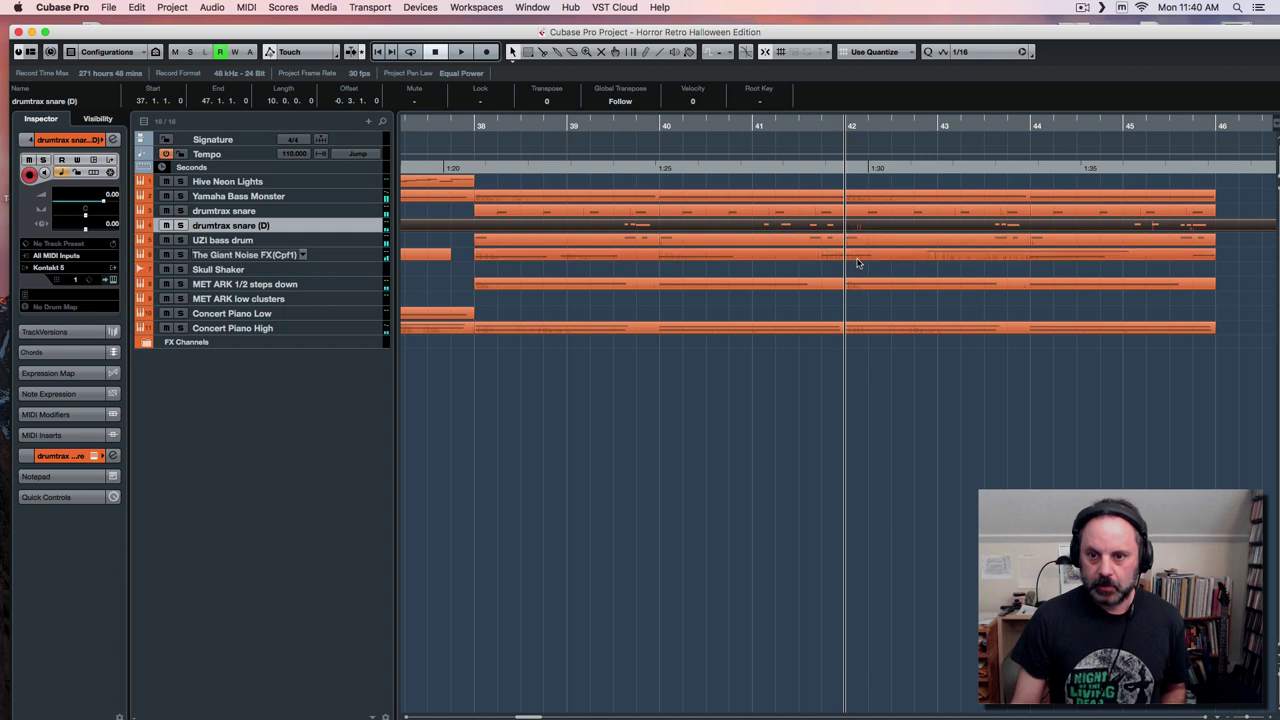
# Open the Giant Noise FX part, inspect the A#4 note starting at 41.4.1, and close the editor.
pyautogui.doubleClick(858, 258)
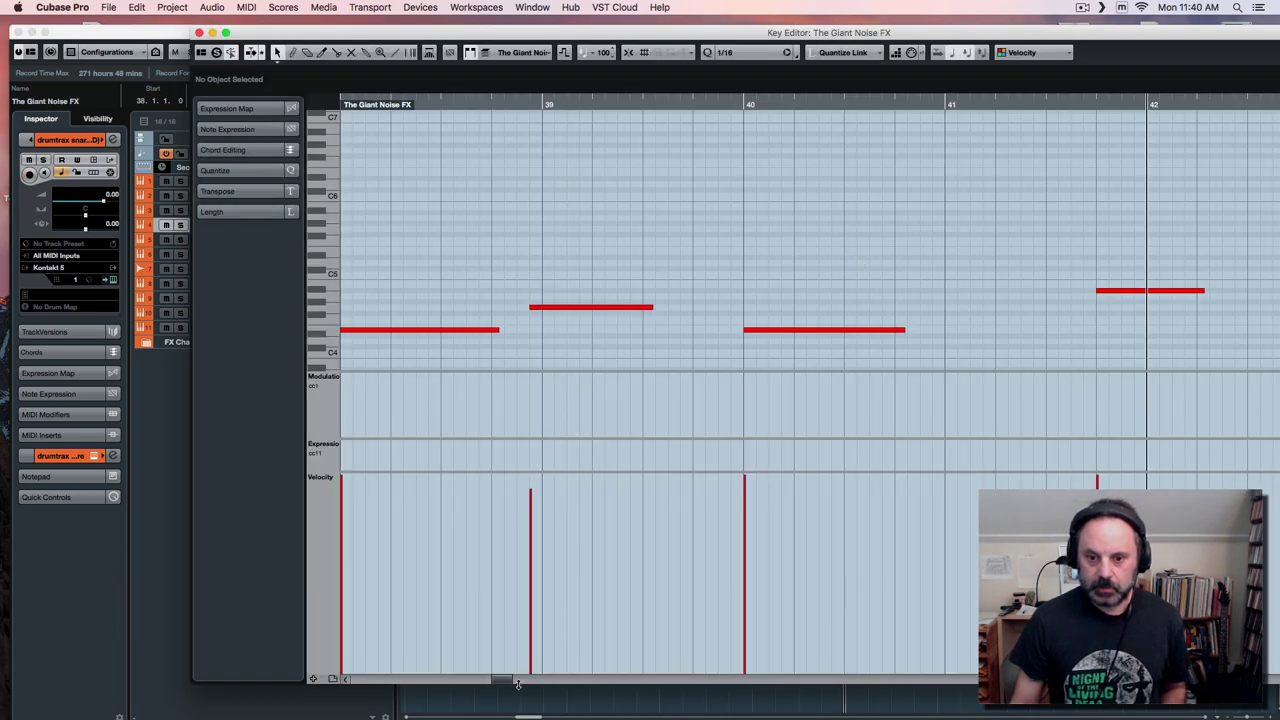
pyautogui.moveTo(508, 680); pyautogui.dragTo(515, 680)
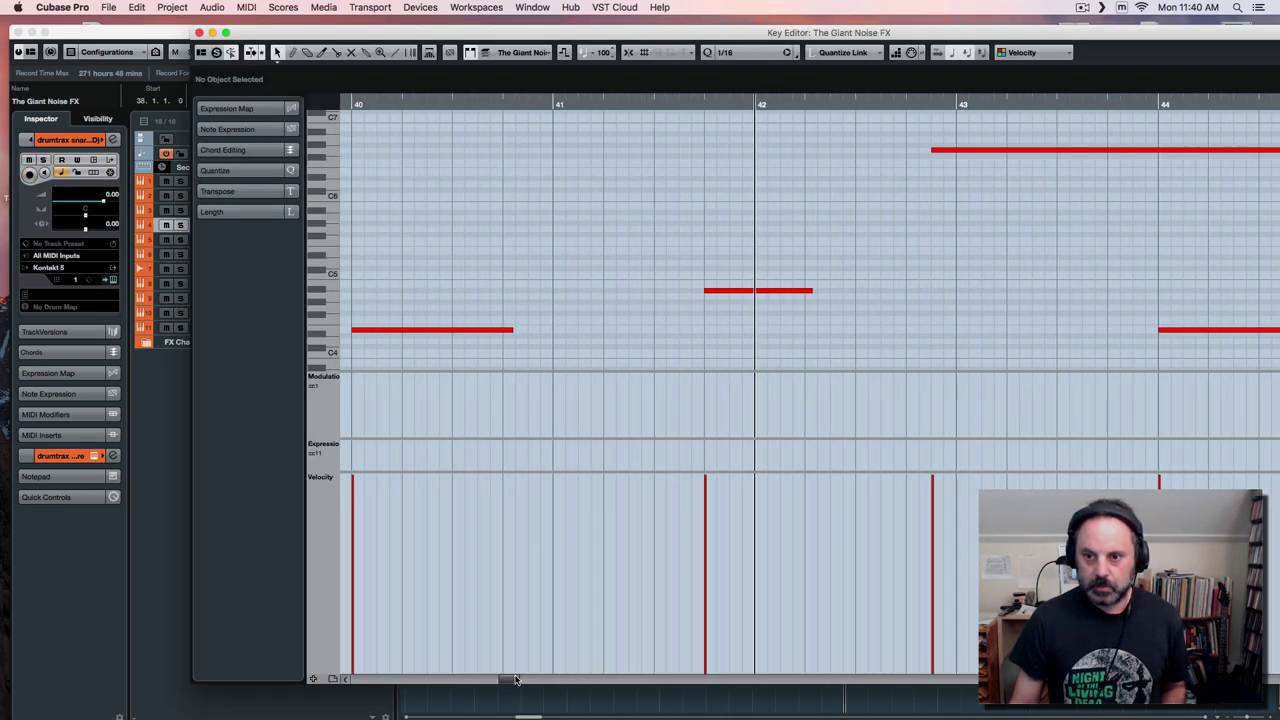
pyautogui.click(748, 291)
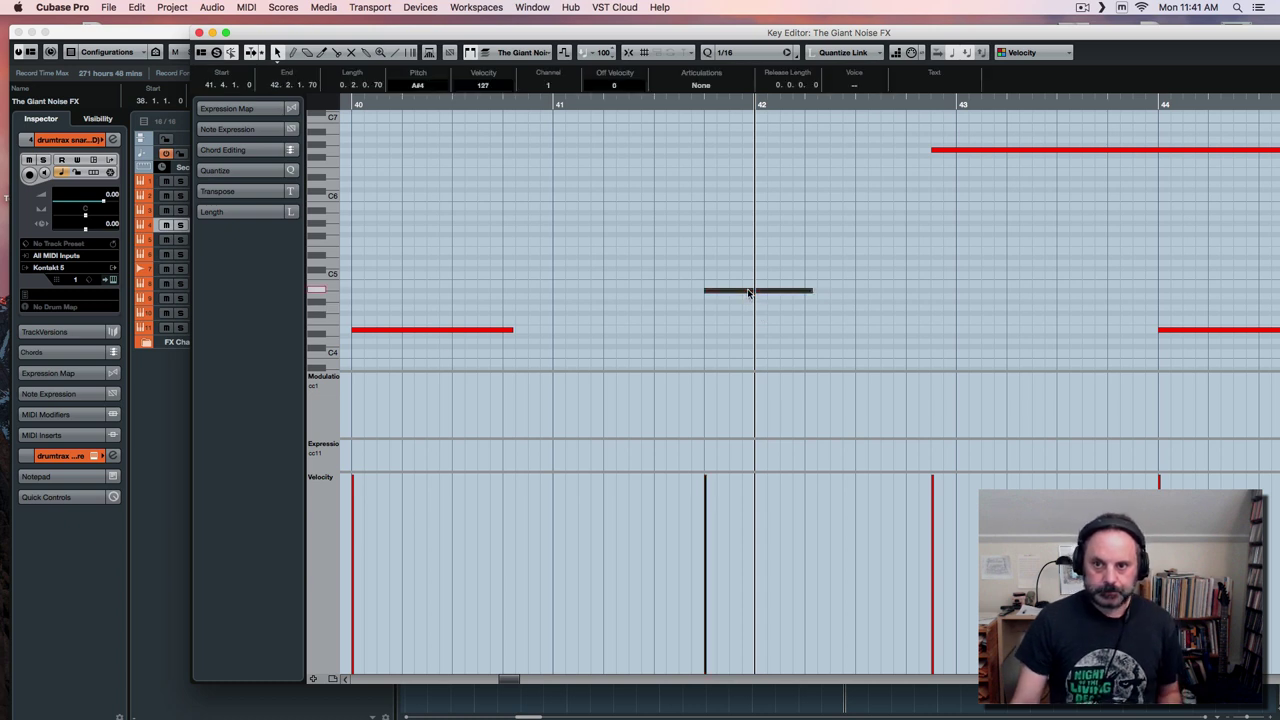
pyautogui.click(199, 33)
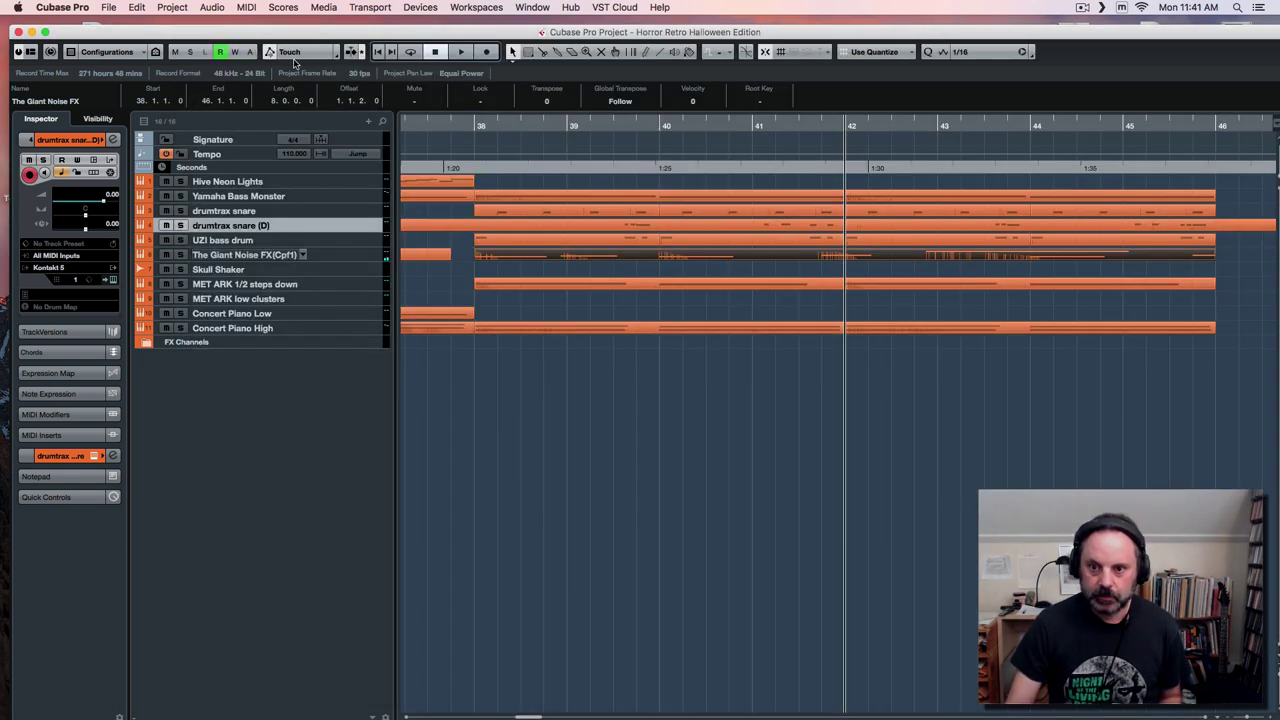
# Play the arrangement from just before bar 38 through bar 39 and return the playhead to just before bar 38.
pyautogui.click(457, 127)
pyautogui.press('space')
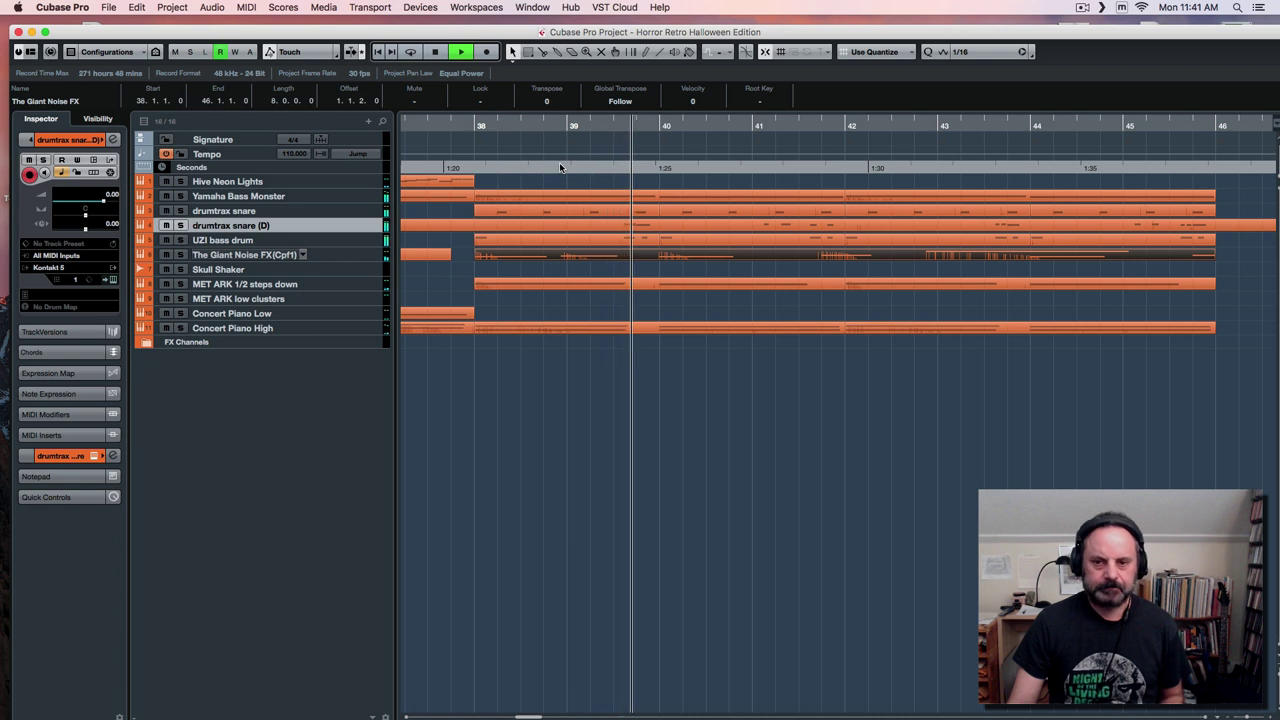
pyautogui.press('space')
pyautogui.click(459, 121)
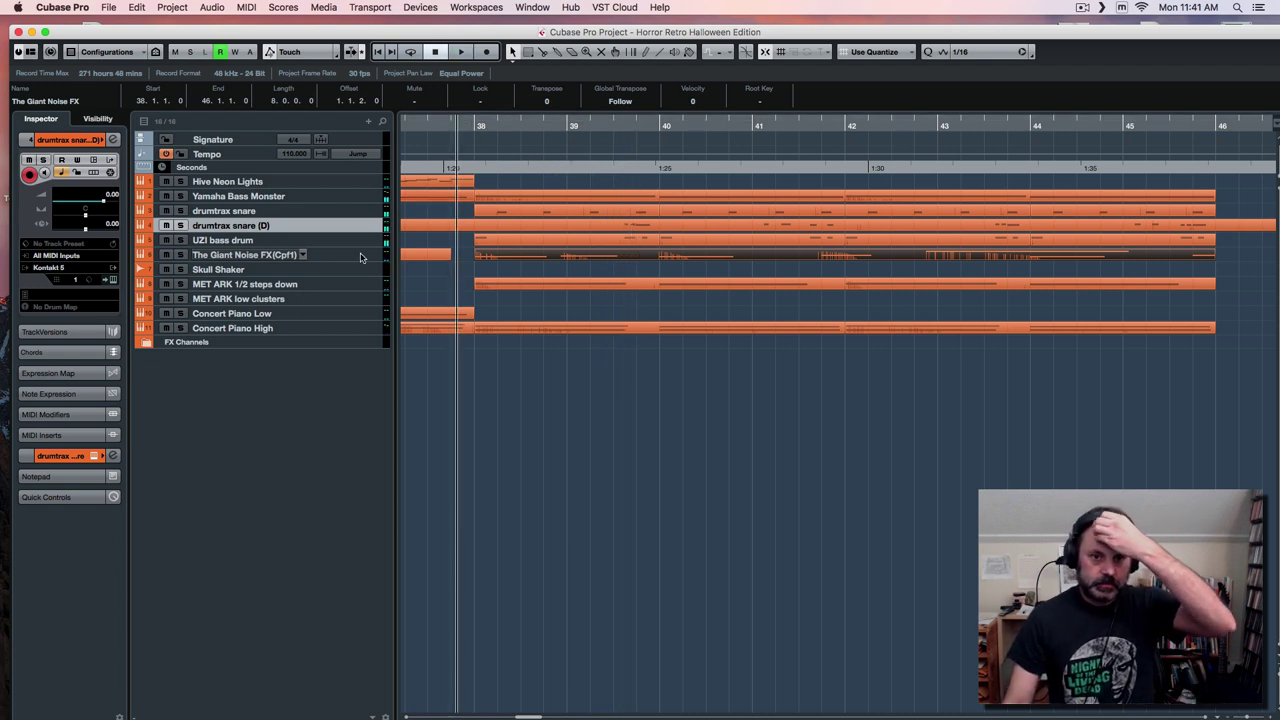
# Select the Skull Shaker track and examine the slices at the start of its sliced recording around bars 37 and 38.
pyautogui.click(349, 270)
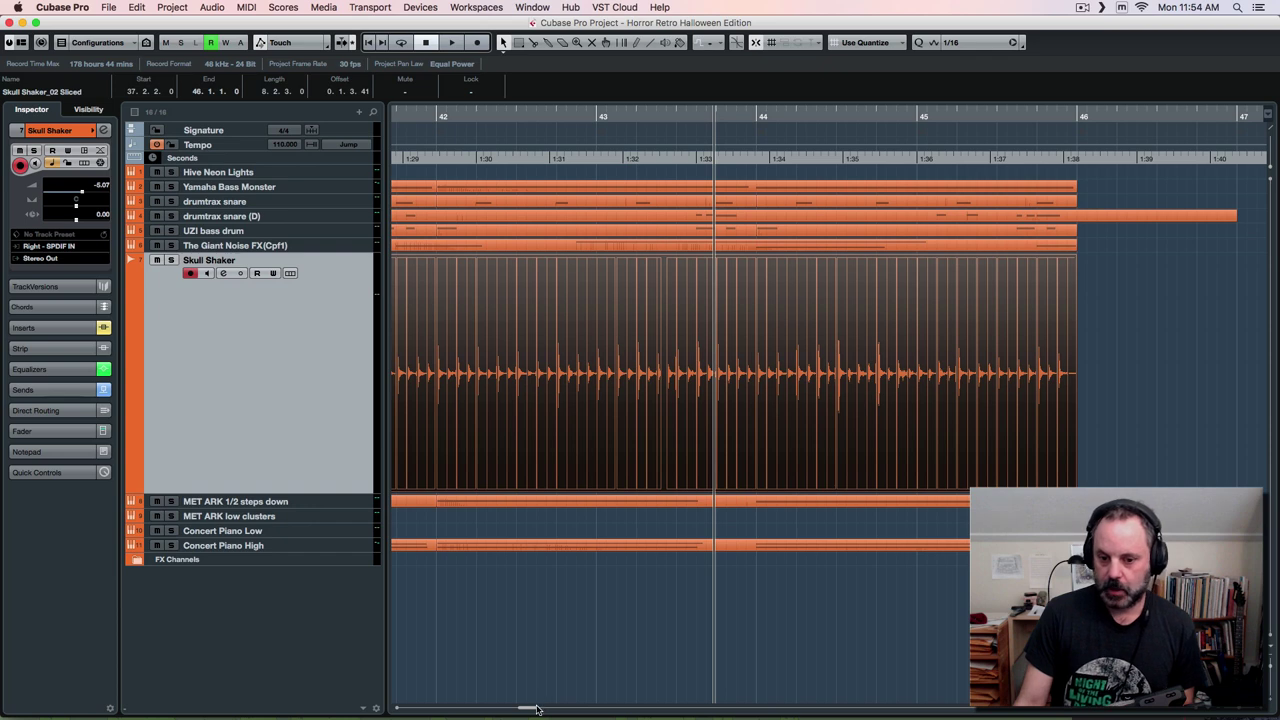
pyautogui.moveTo(535, 708); pyautogui.dragTo(521, 713)
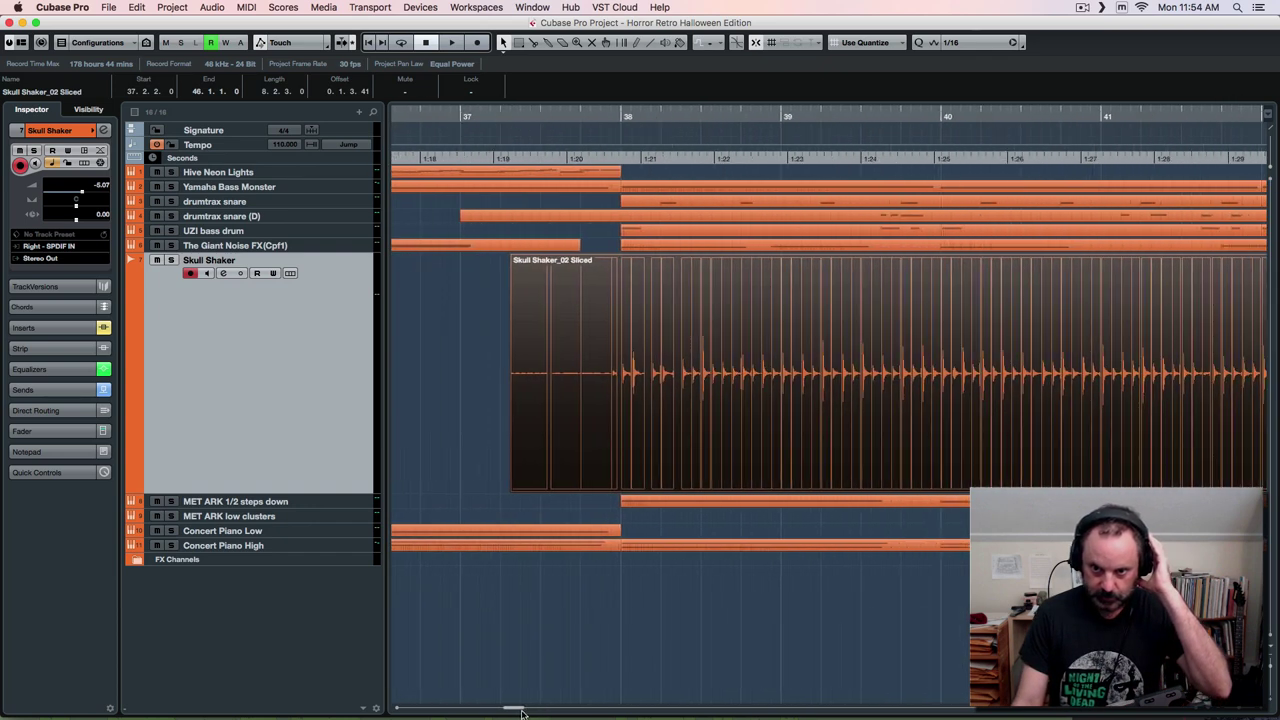
pyautogui.click(594, 118)
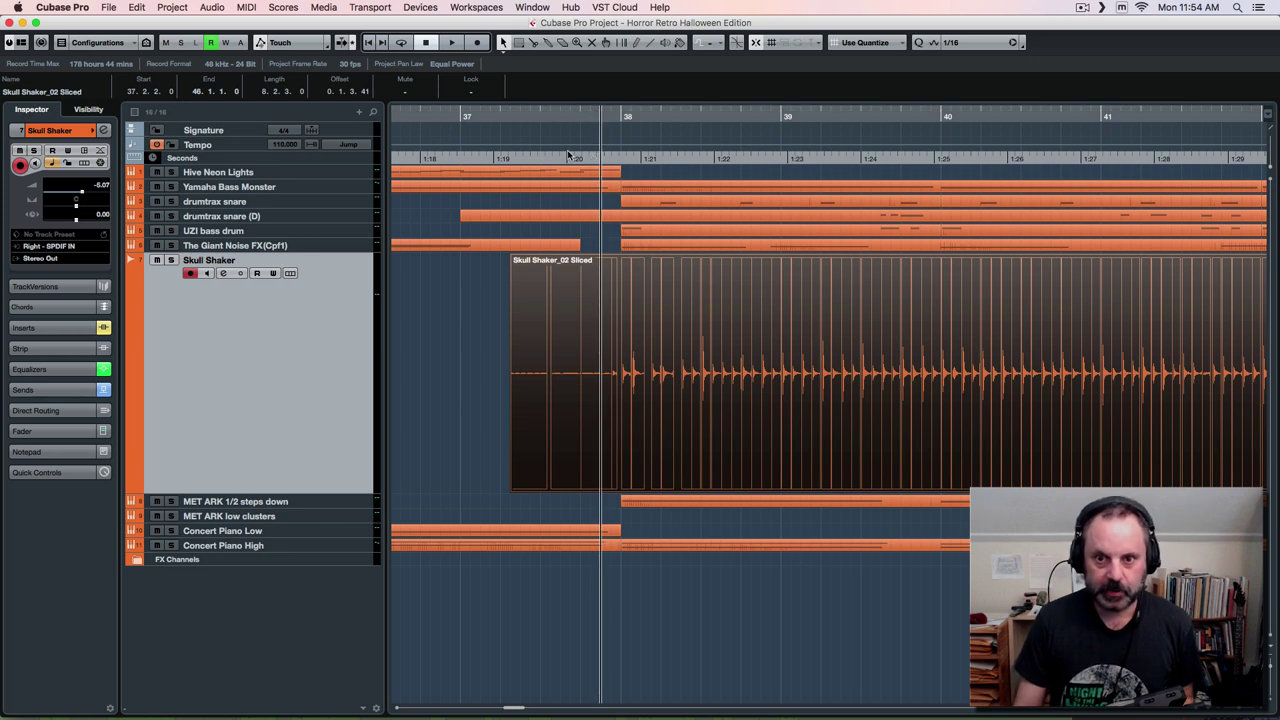
pyautogui.click(581, 118)
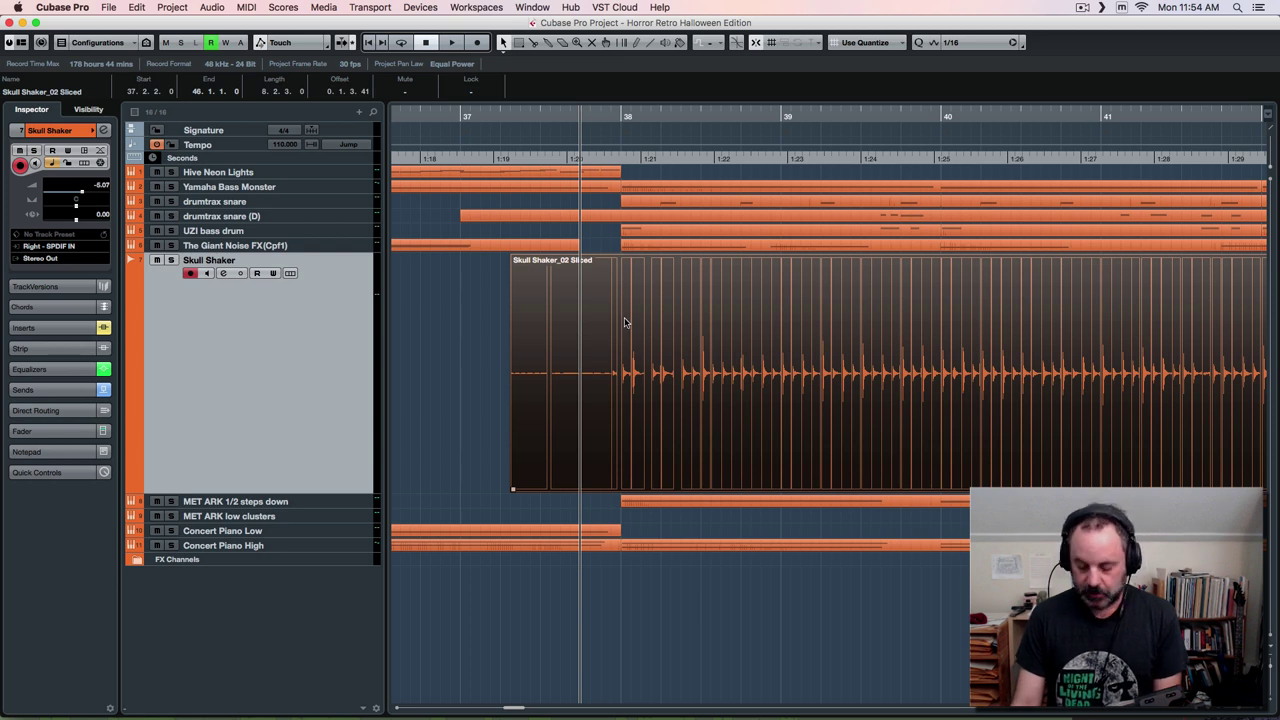
pyautogui.press('h')
pyautogui.press('h')
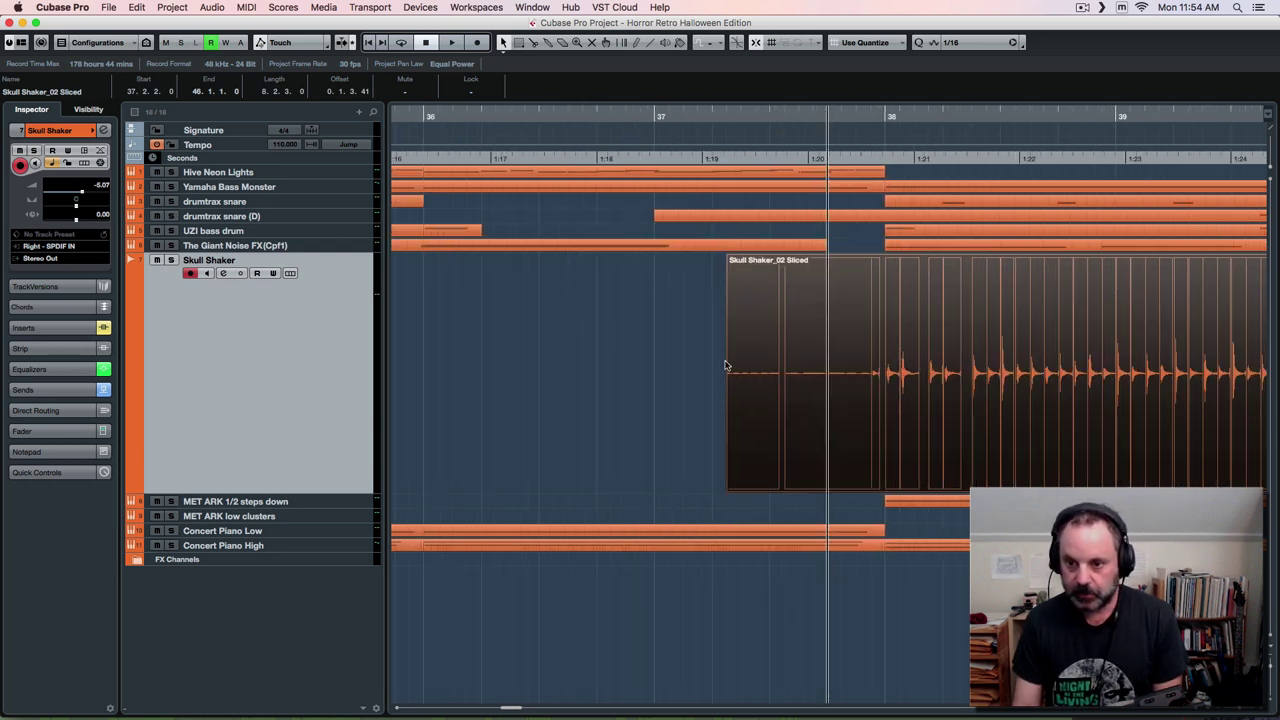
pyautogui.press('h')
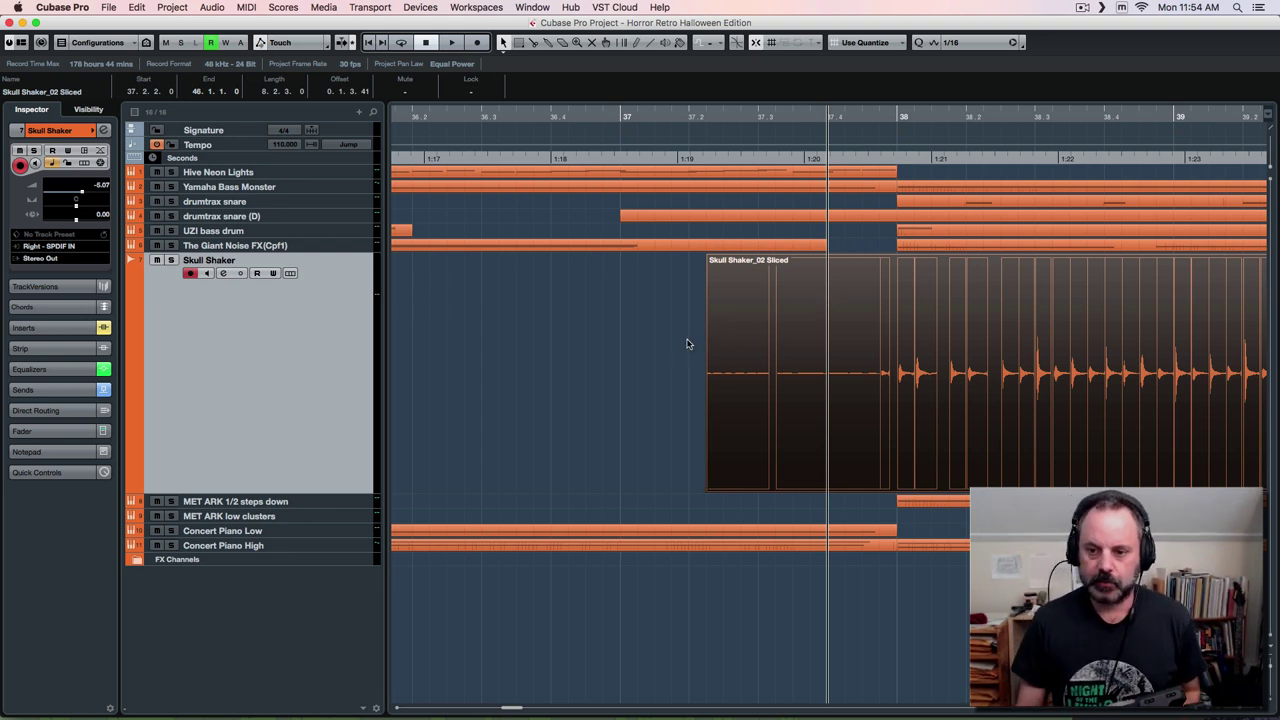
pyautogui.moveTo(688, 342); pyautogui.dragTo(871, 402)
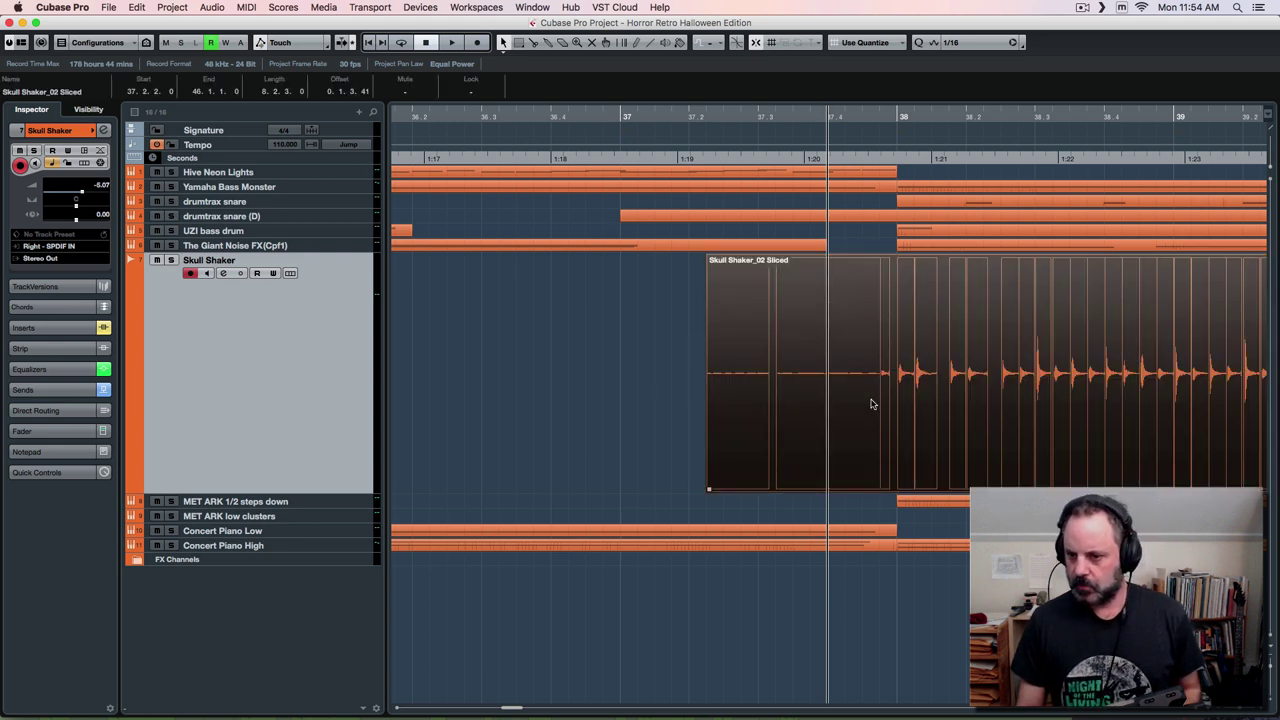
# Play the arrangement with the sliced Skull Shaker recording and collapse its track to normal height.
pyautogui.press('space')
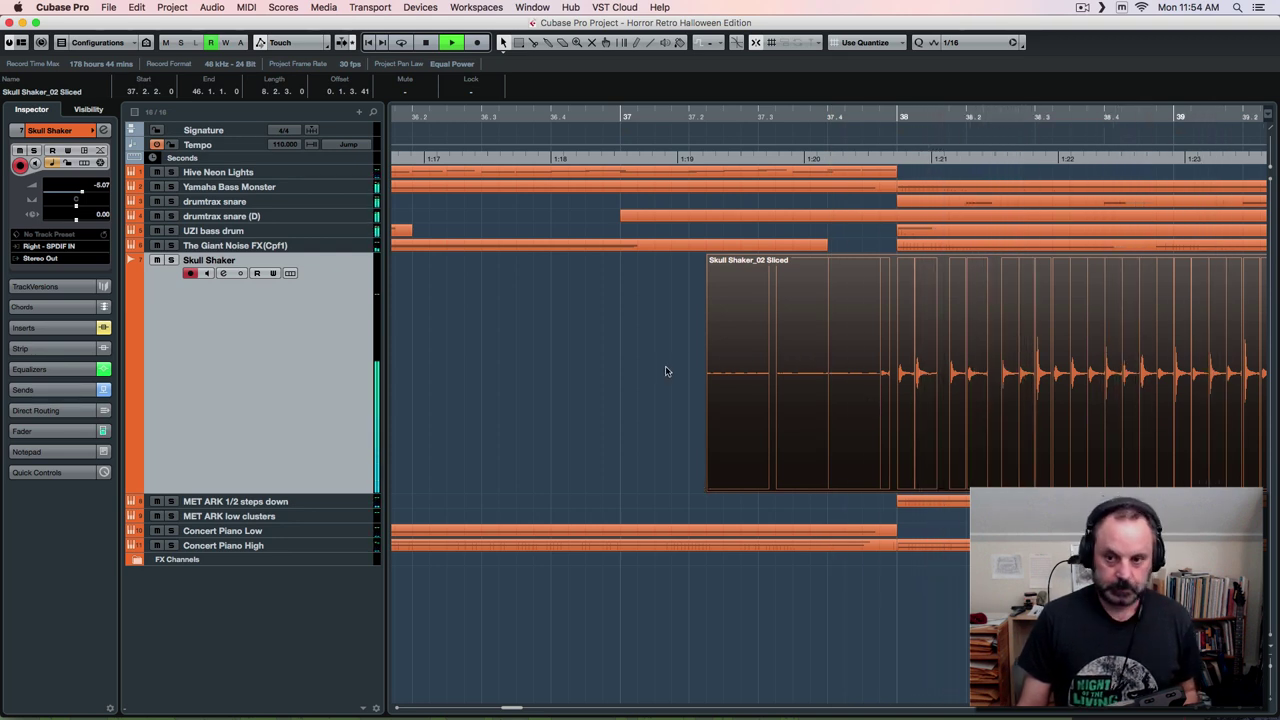
pyautogui.press('z')
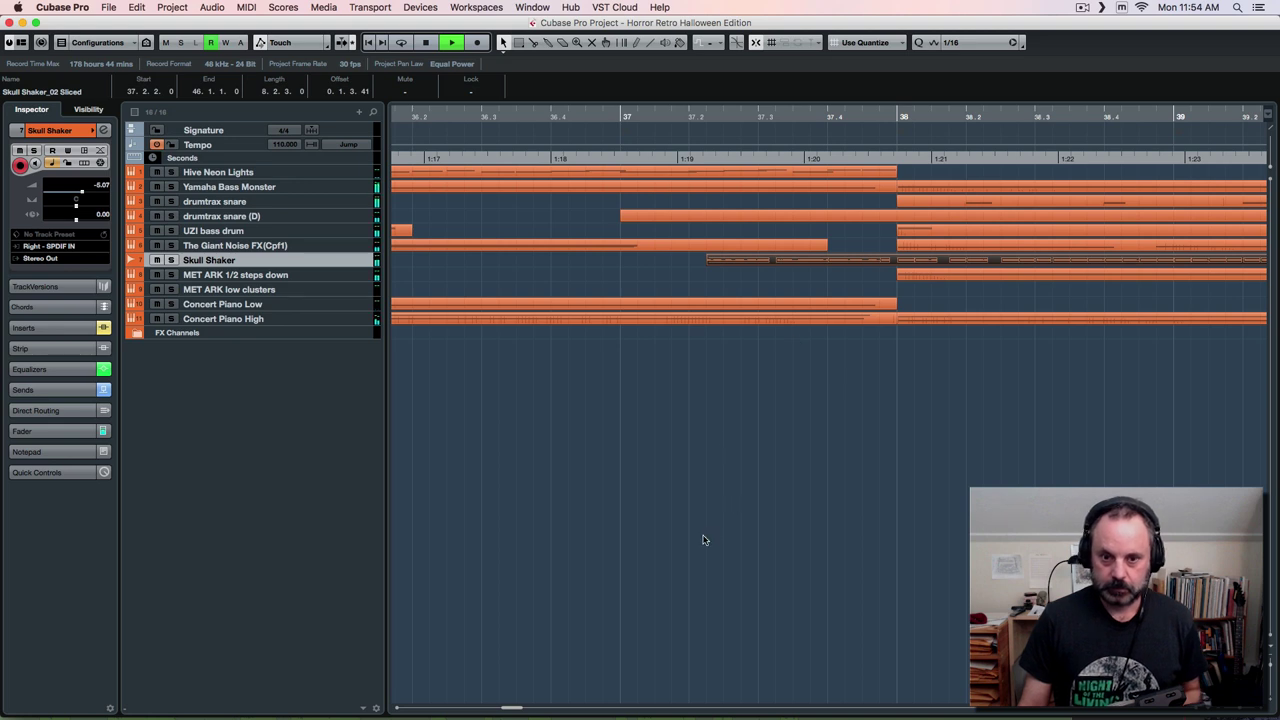
pyautogui.moveTo(523, 710)
pyautogui.mouseDown()
pyautogui.moveTo(511, 709)
pyautogui.moveTo(532, 707)
pyautogui.mouseUp()
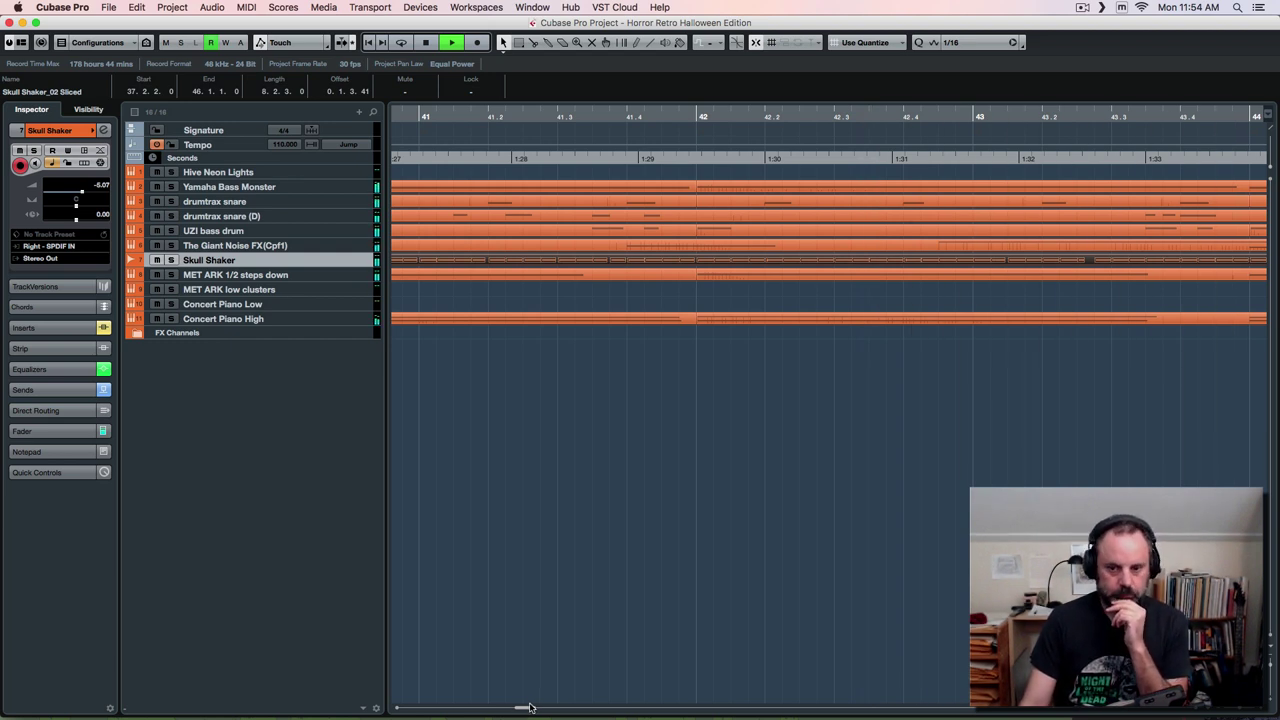
pyautogui.moveTo(530, 708); pyautogui.dragTo(518, 708)
pyautogui.press('space')
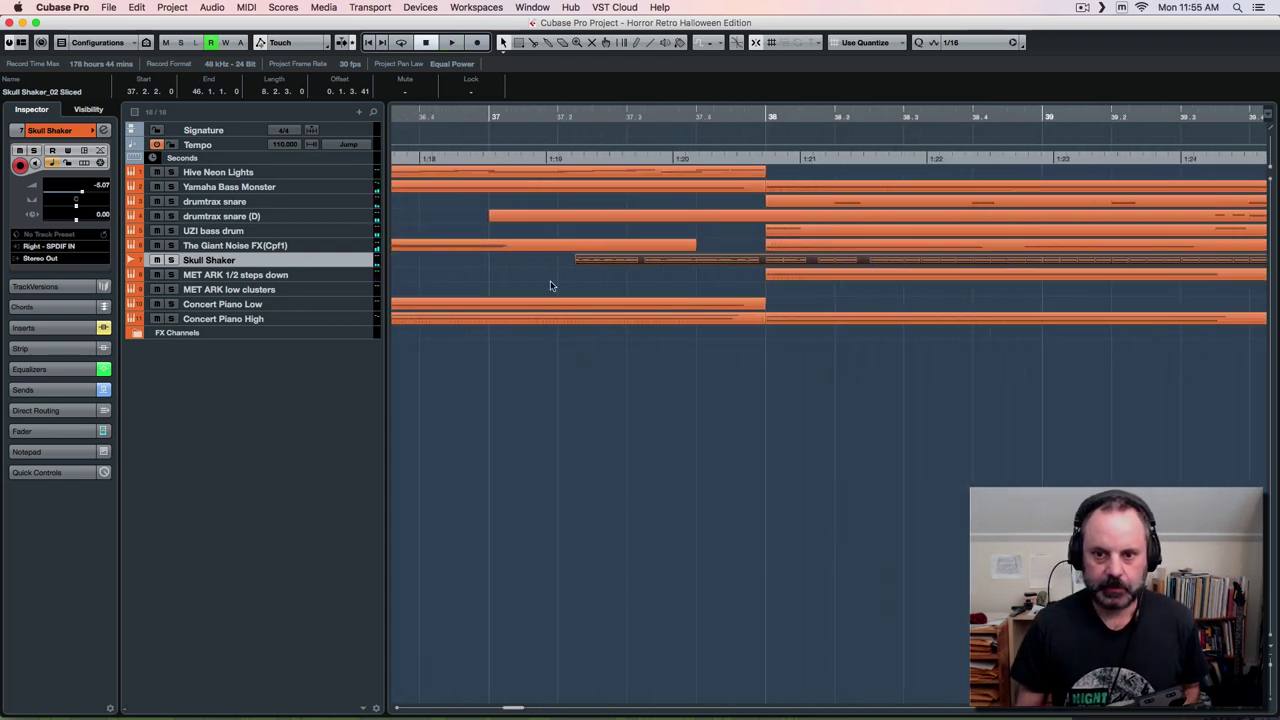
# Trim the start of the Skull Shaker_02 Sliced part to 38.1.1.0 and play the result from just before bar 38.
pyautogui.click(550, 286)
pyautogui.moveTo(576, 263); pyautogui.dragTo(729, 270)
pyautogui.moveTo(746, 272); pyautogui.dragTo(763, 272)
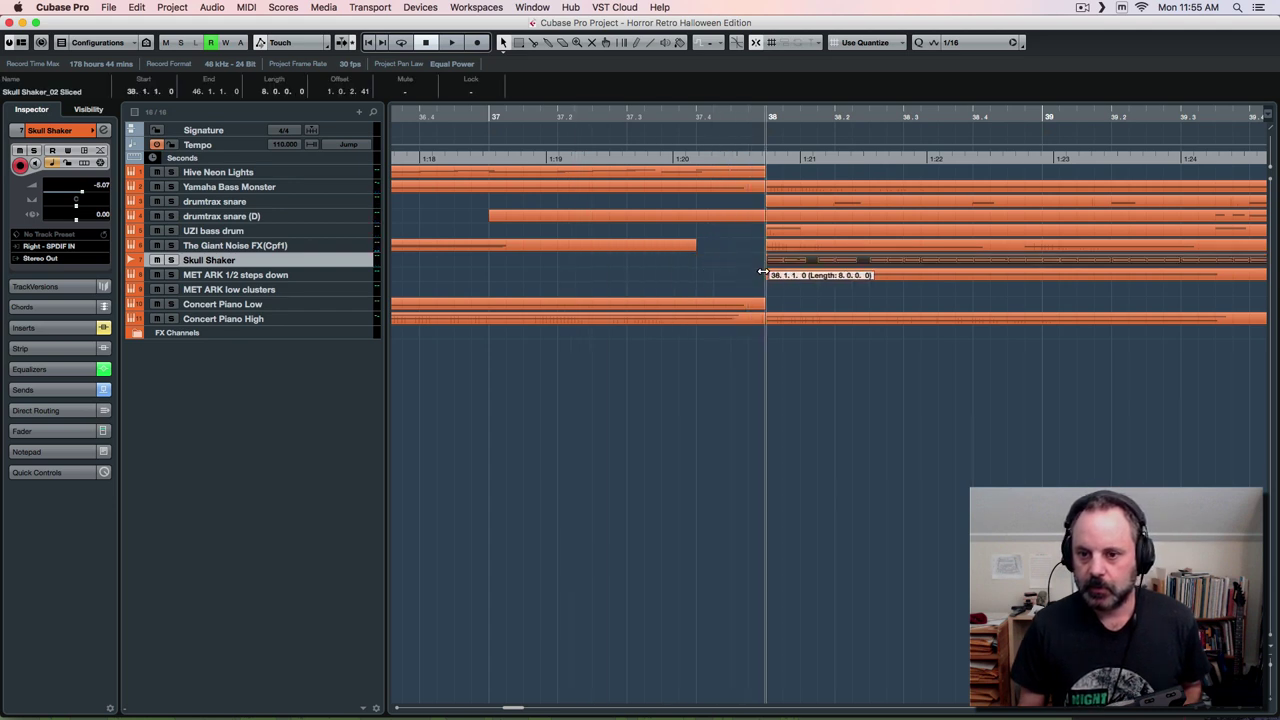
pyautogui.click(725, 114)
pyautogui.press('space')
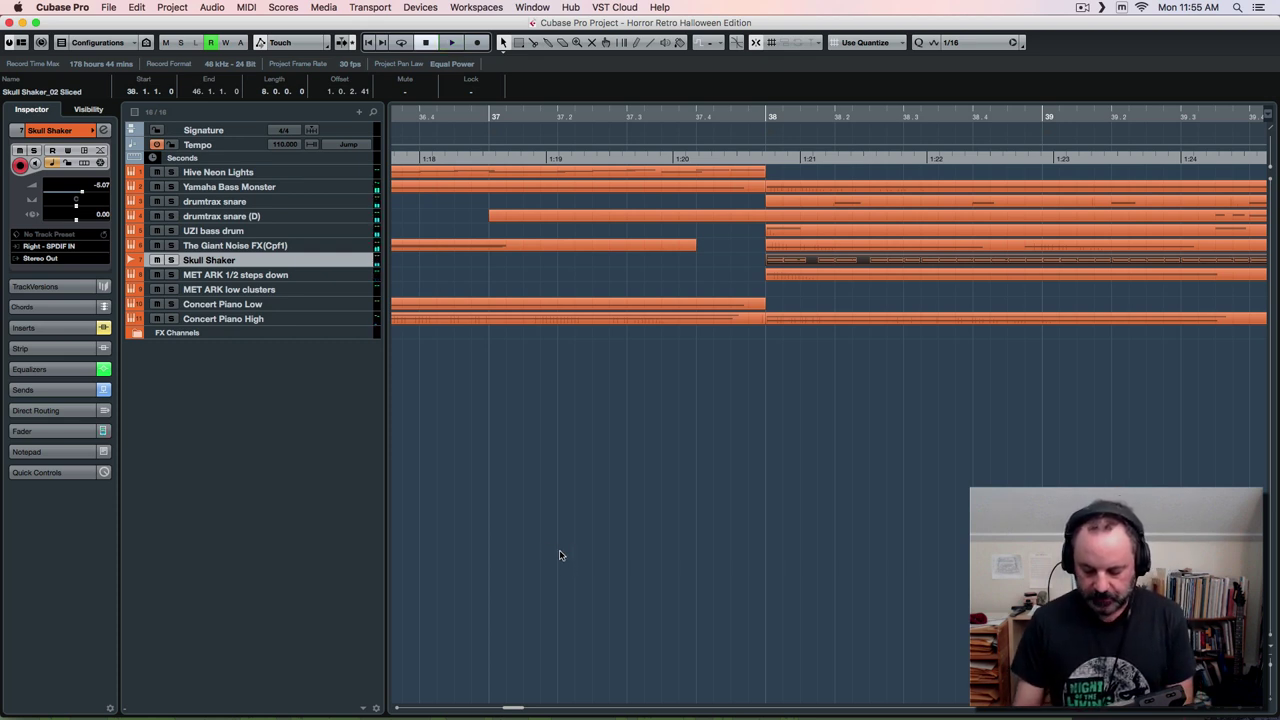
# Play the earlier section of the arrangement from around bar 22 to bar 25.
pyautogui.press('g')
pyautogui.press('g')
pyautogui.press('g')
pyautogui.press('g')
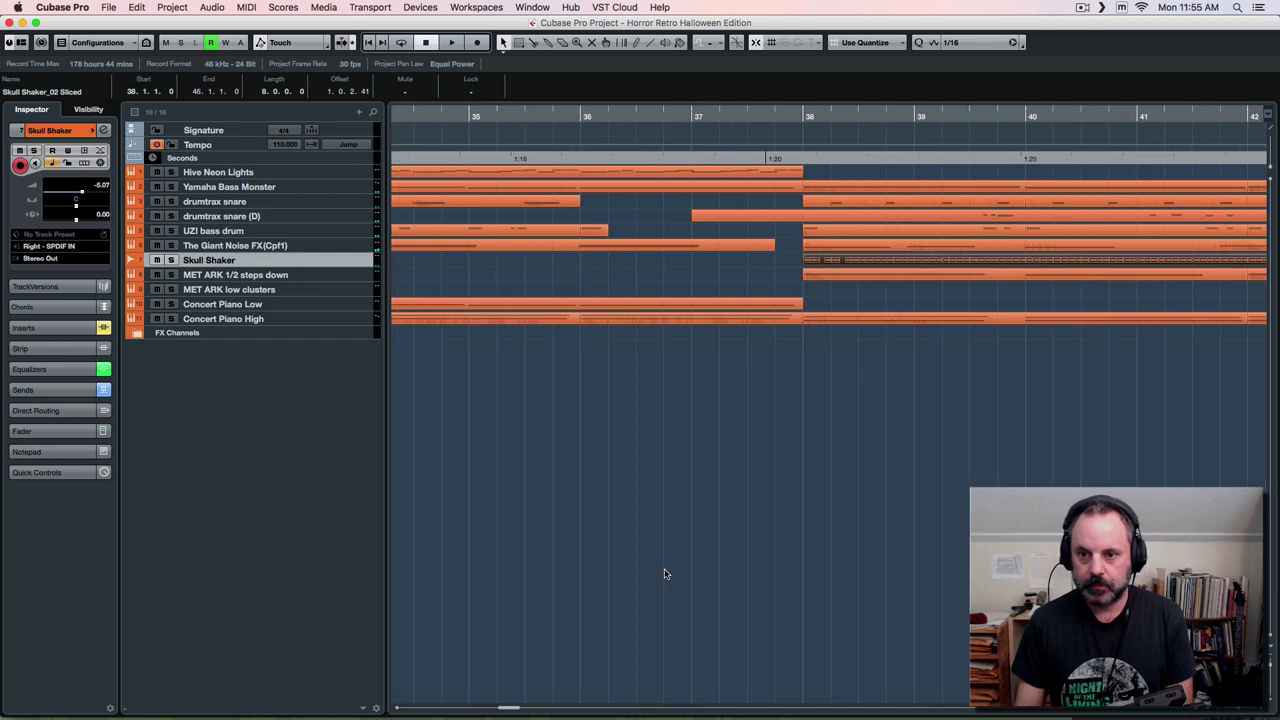
pyautogui.press('g')
pyautogui.moveTo(510, 707); pyautogui.dragTo(476, 713)
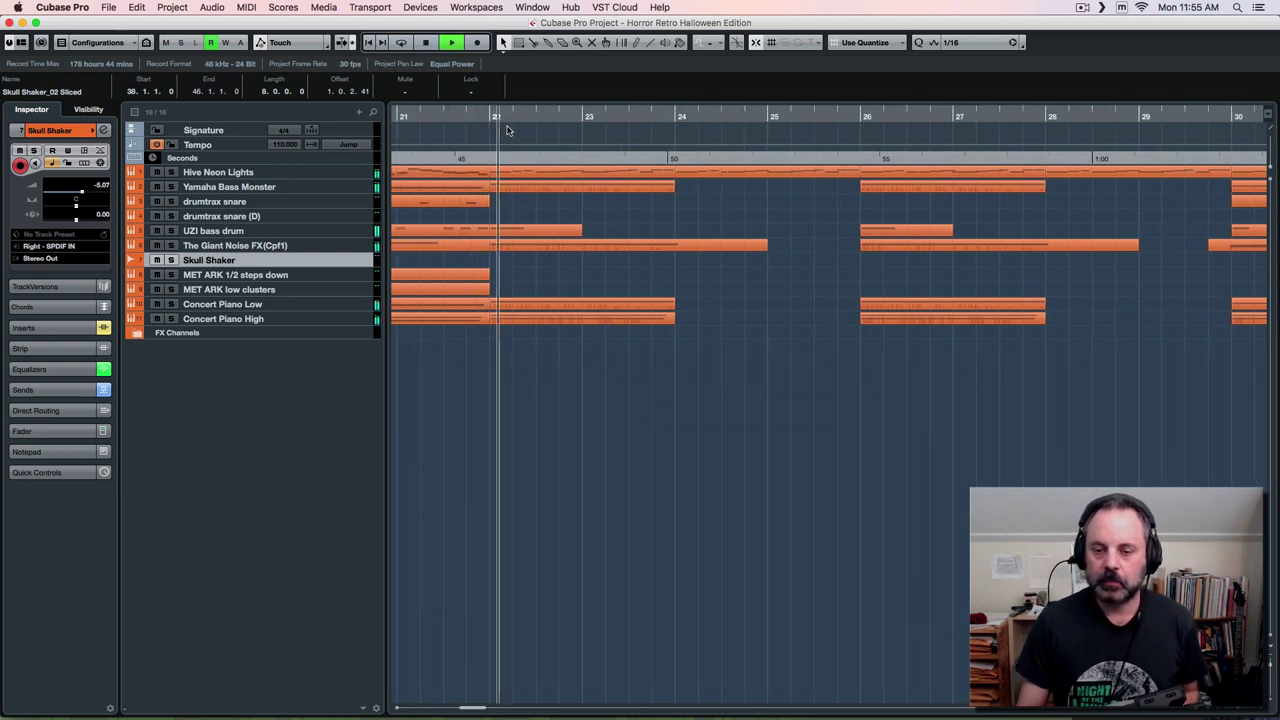
pyautogui.press('space')
# Select the parts on all tracks between bars 22 and 30 and copy them.
pyautogui.click(514, 420)
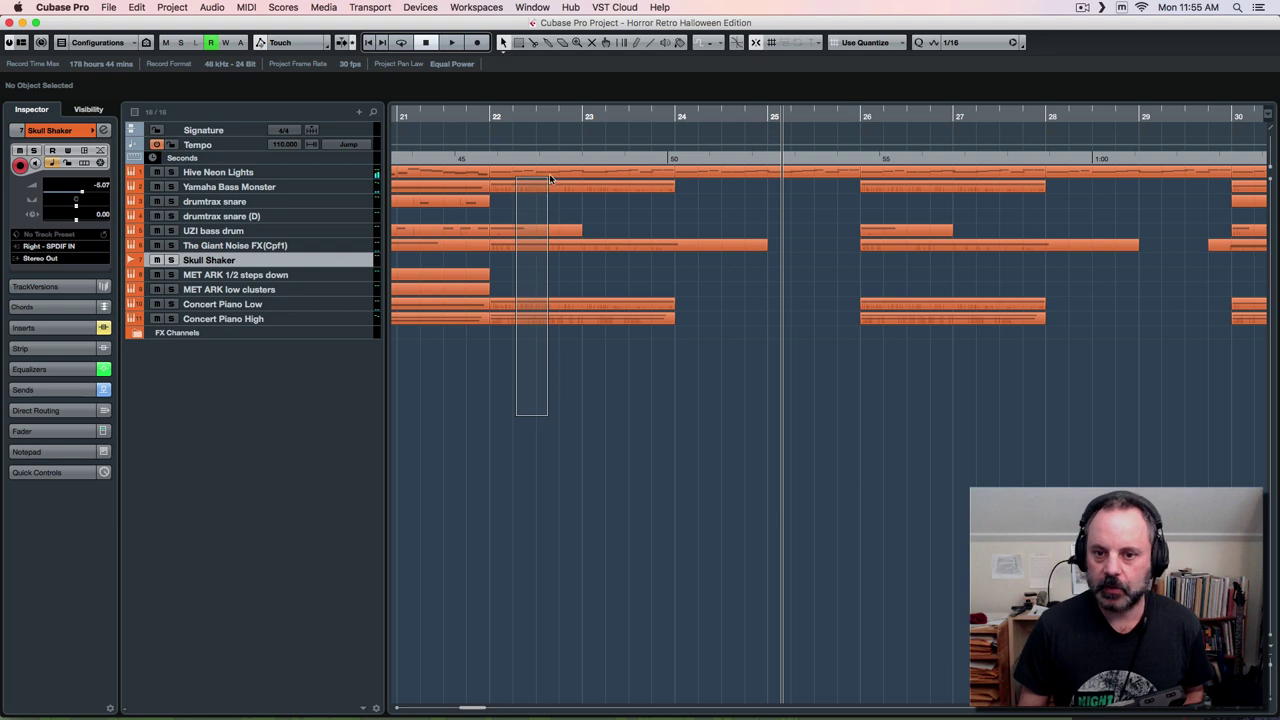
pyautogui.moveTo(966, 216); pyautogui.dragTo(1211, 174)
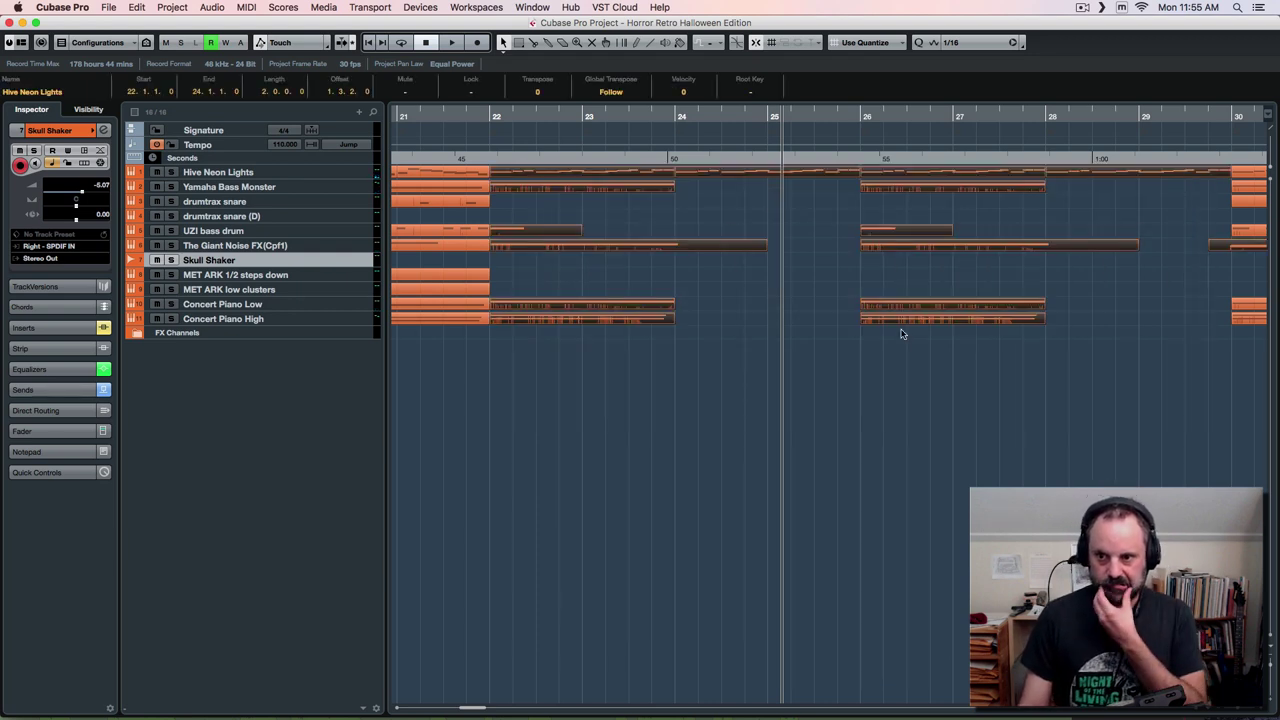
pyautogui.click(859, 384)
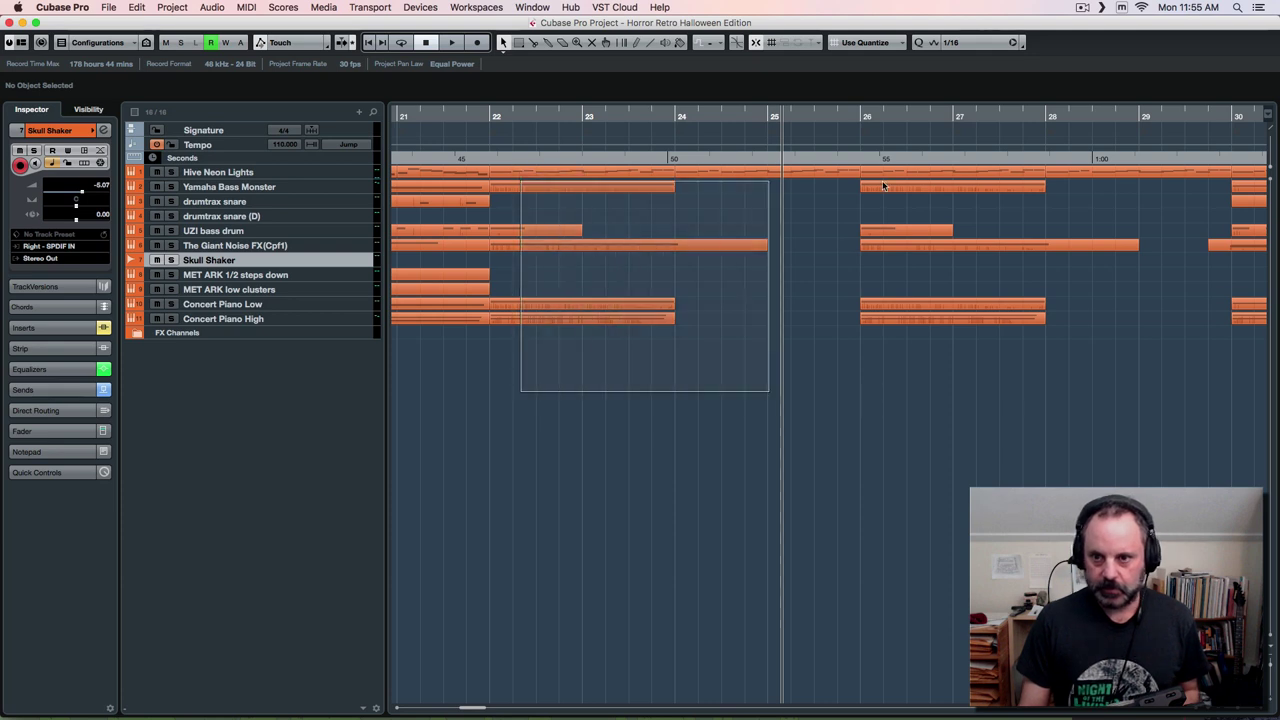
pyautogui.moveTo(883, 186); pyautogui.dragTo(1135, 173)
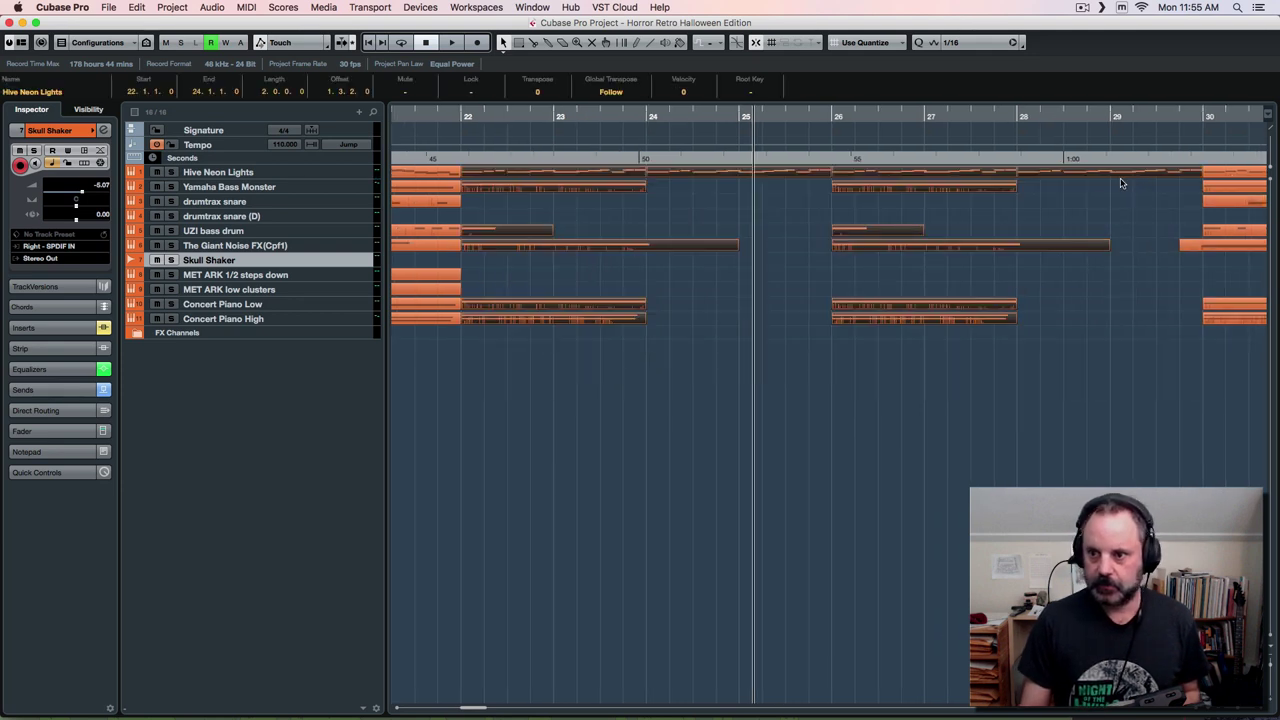
pyautogui.click(138, 7)
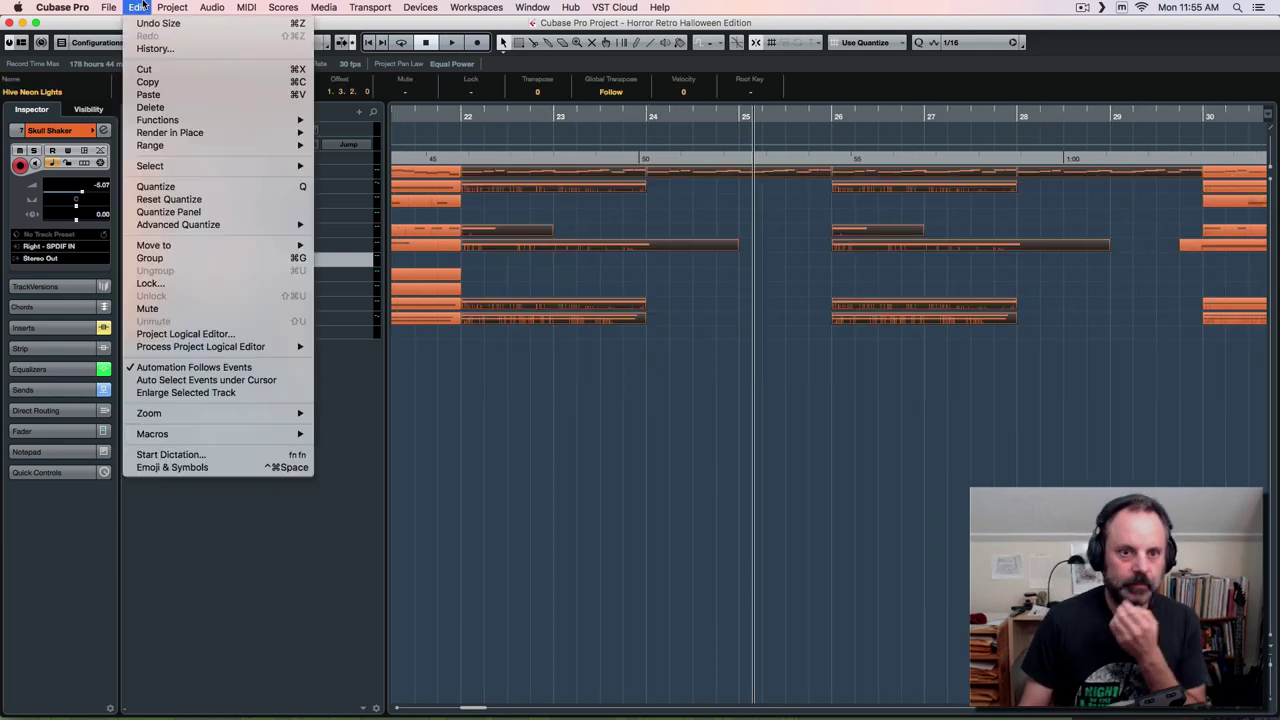
pyautogui.click(147, 82)
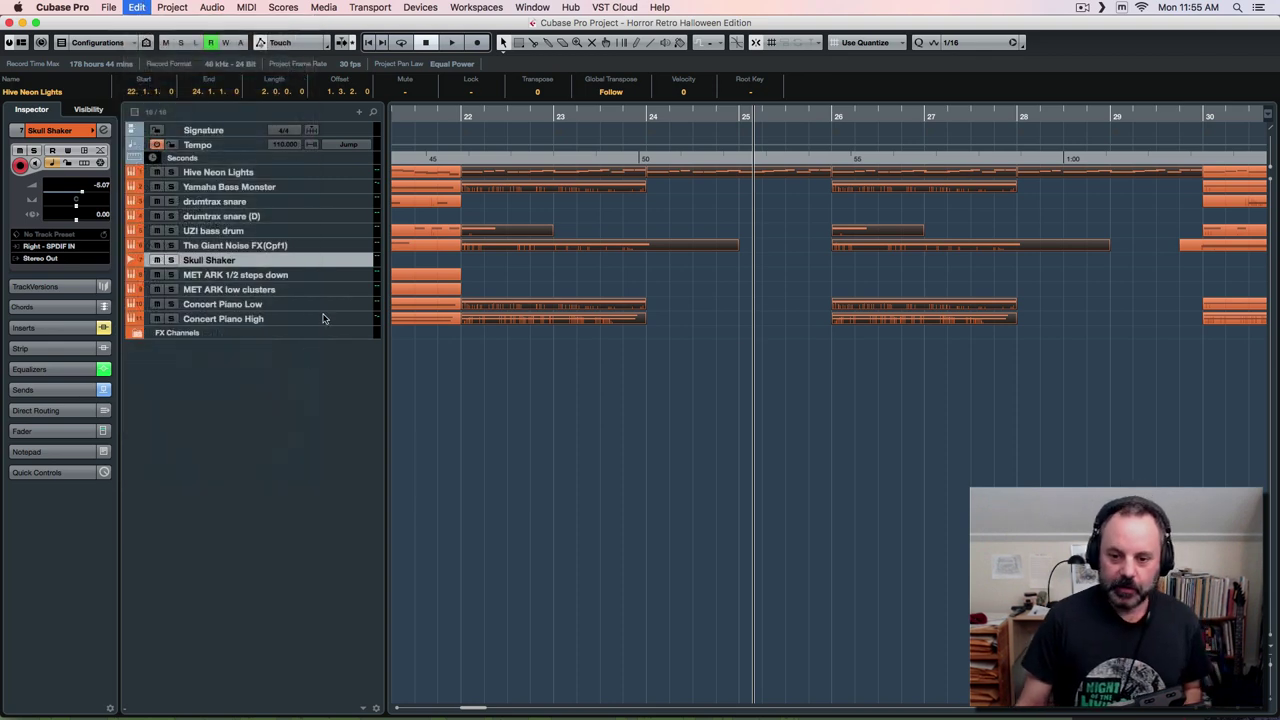
# Paste the copied parts at bar 46, starting from the Hive Neon Lights track.
pyautogui.moveTo(472, 710); pyautogui.dragTo(540, 709)
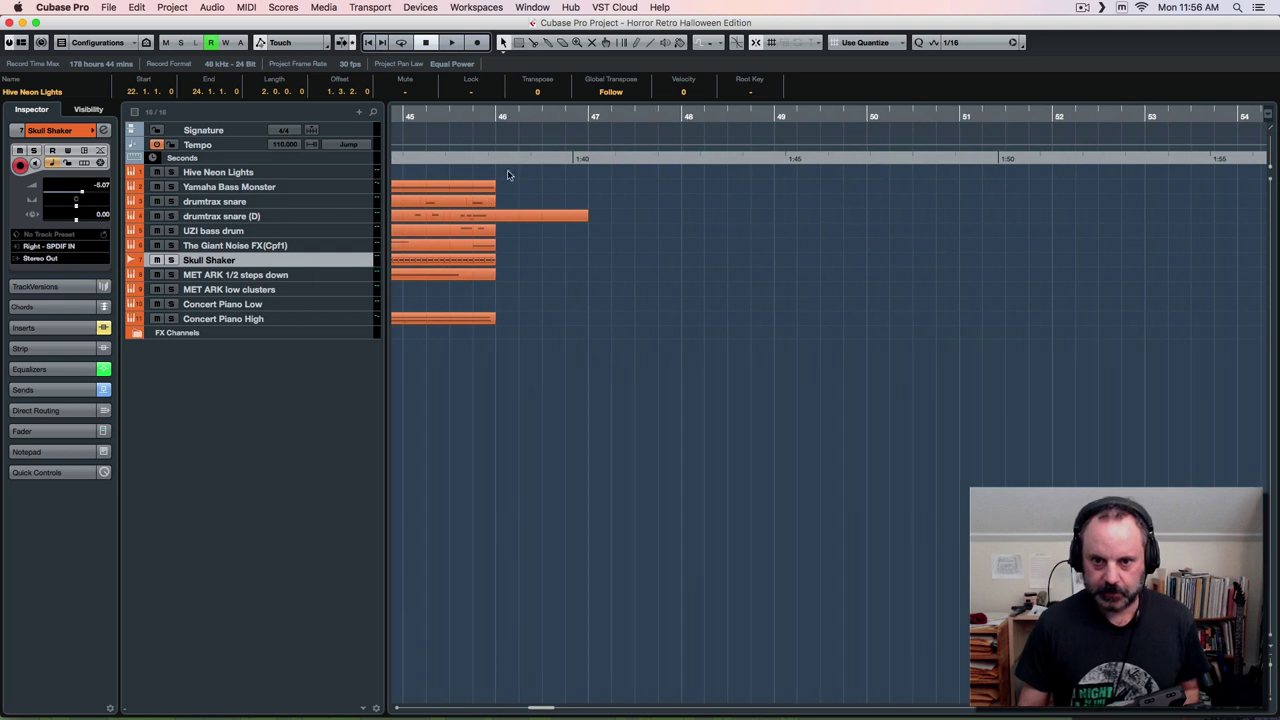
pyautogui.click(317, 174)
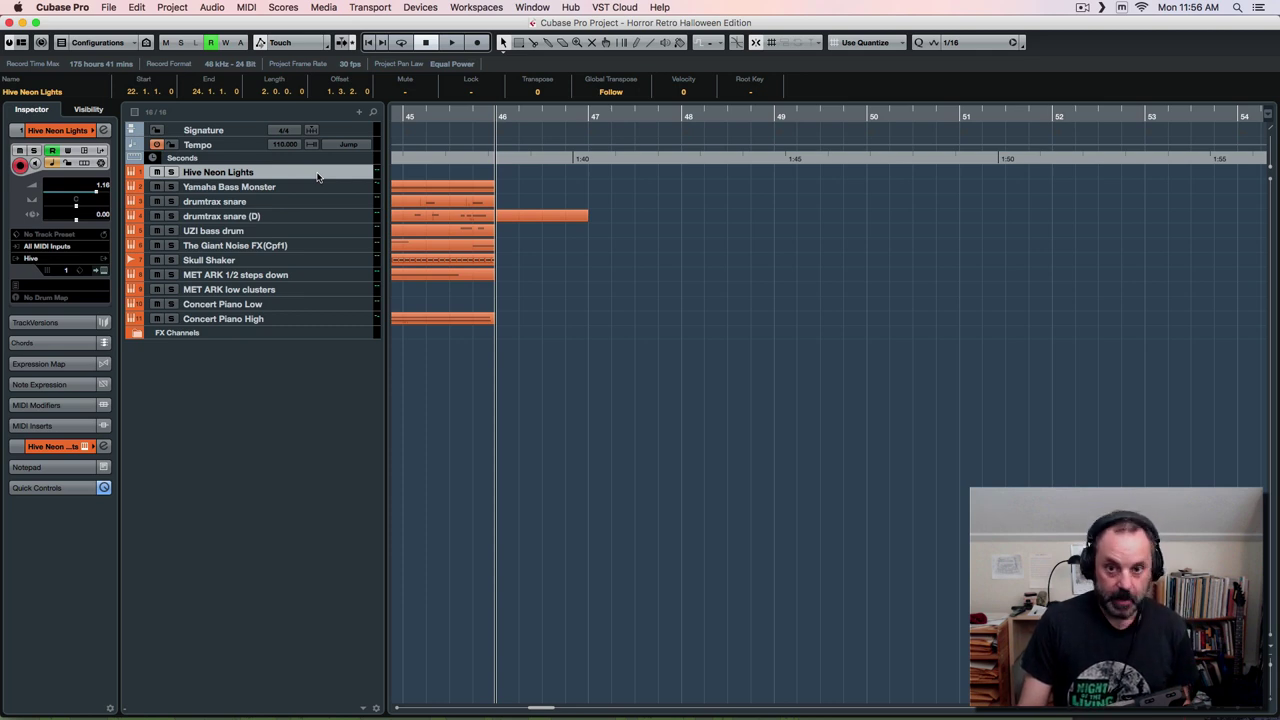
pyautogui.press('super+v')
# Play the pasted section from just before bar 46 up to bar 54.
pyautogui.click(473, 118)
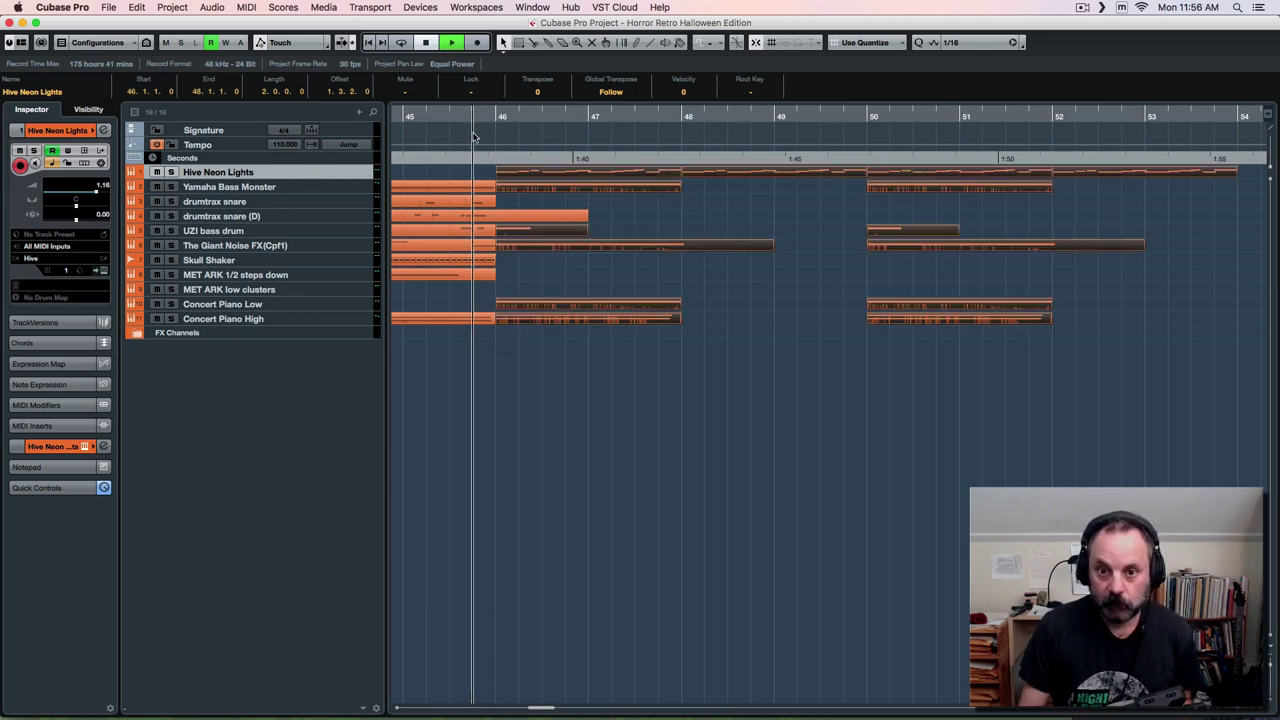
pyautogui.press('space')
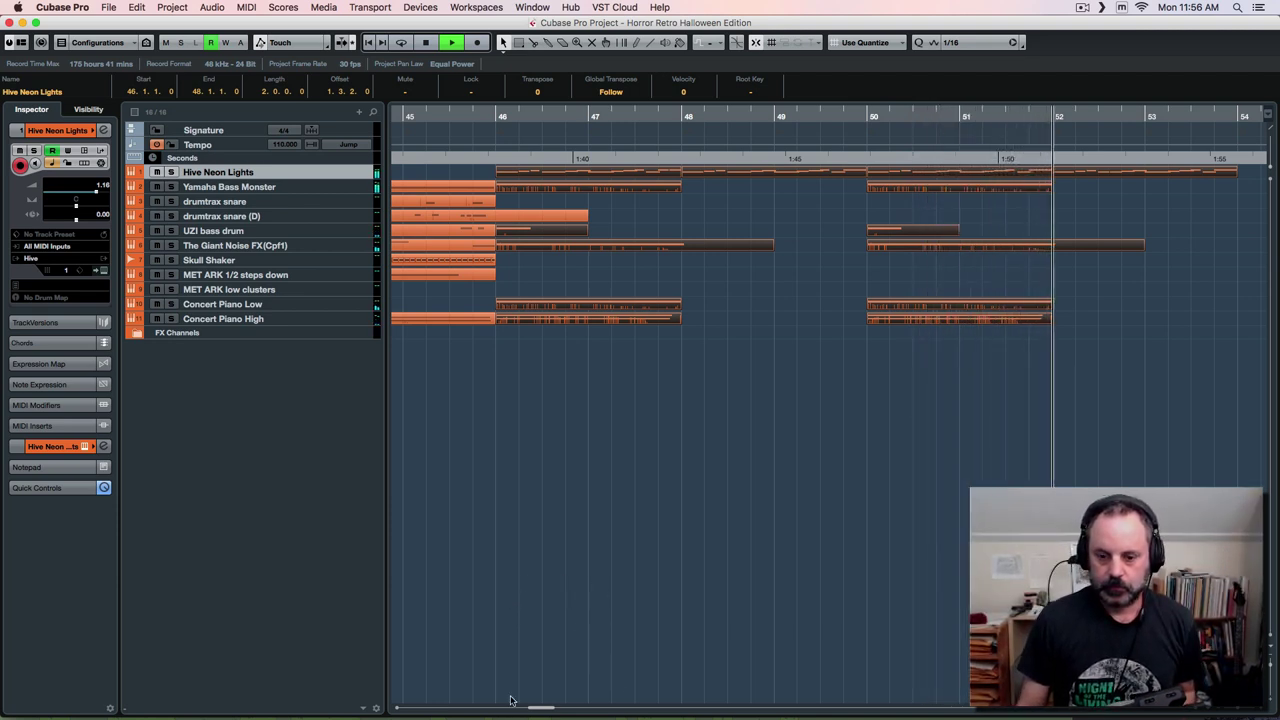
pyautogui.moveTo(535, 708); pyautogui.dragTo(545, 707)
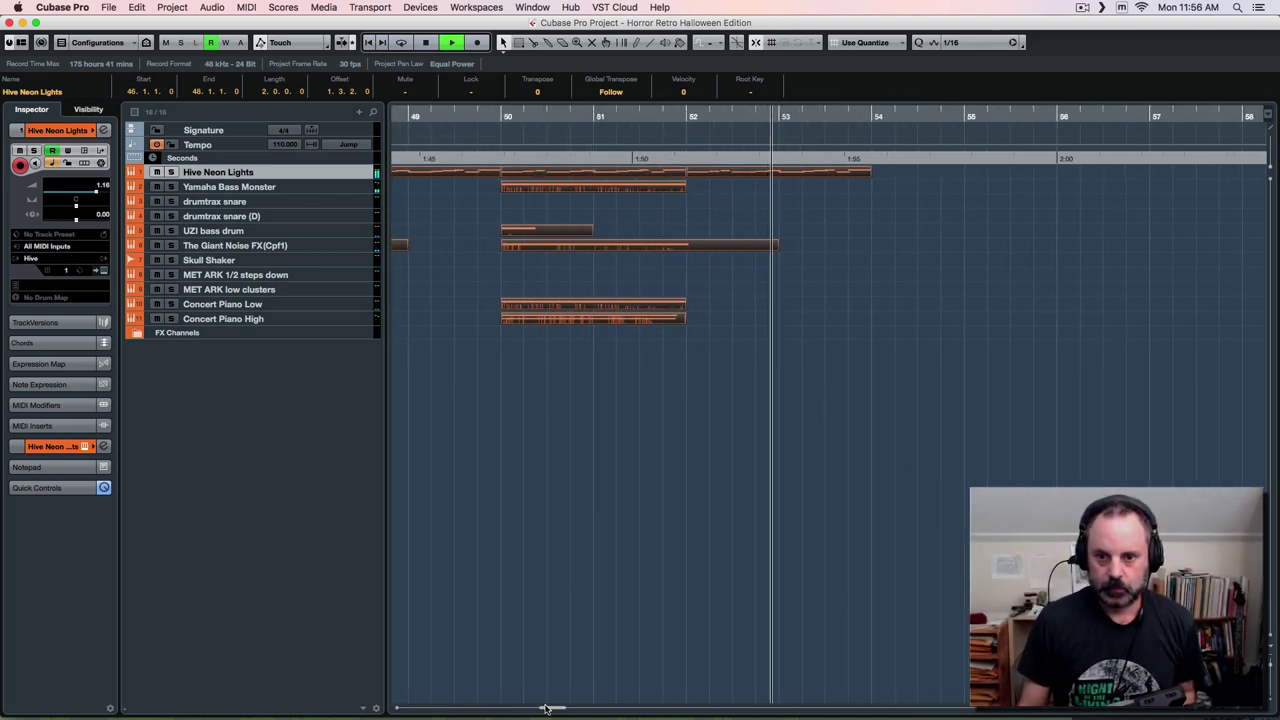
# Copy the Concert Piano High part at bar 50 to bar 54 and play the ending from just before it.
pyautogui.click(624, 420)
pyautogui.click(591, 320)
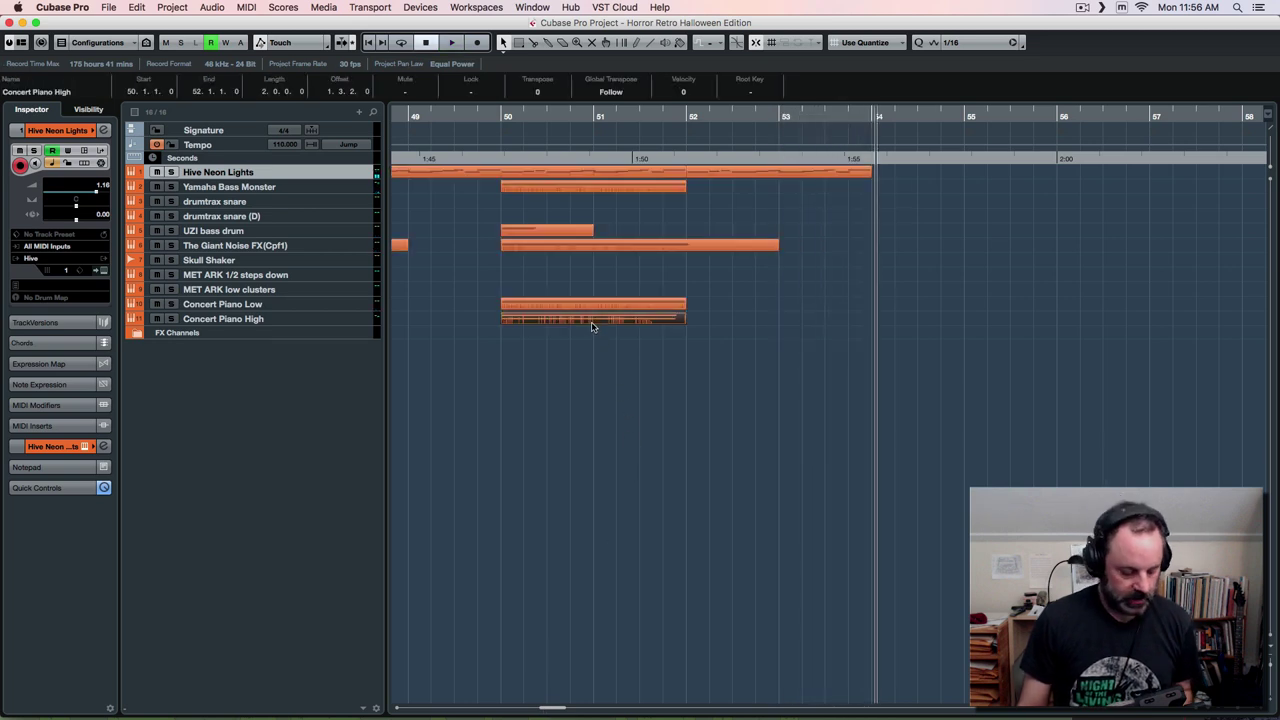
pyautogui.moveTo(755, 320); pyautogui.dragTo(922, 323)
pyautogui.click(848, 120)
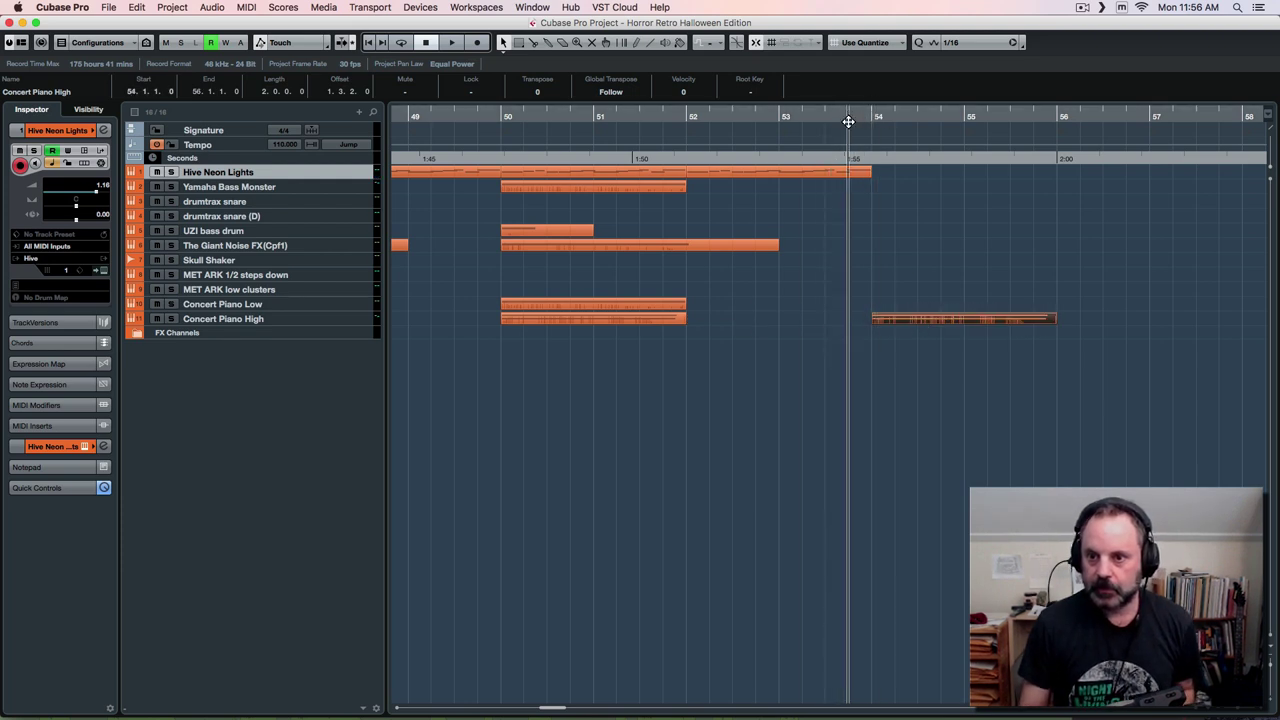
pyautogui.press('space')
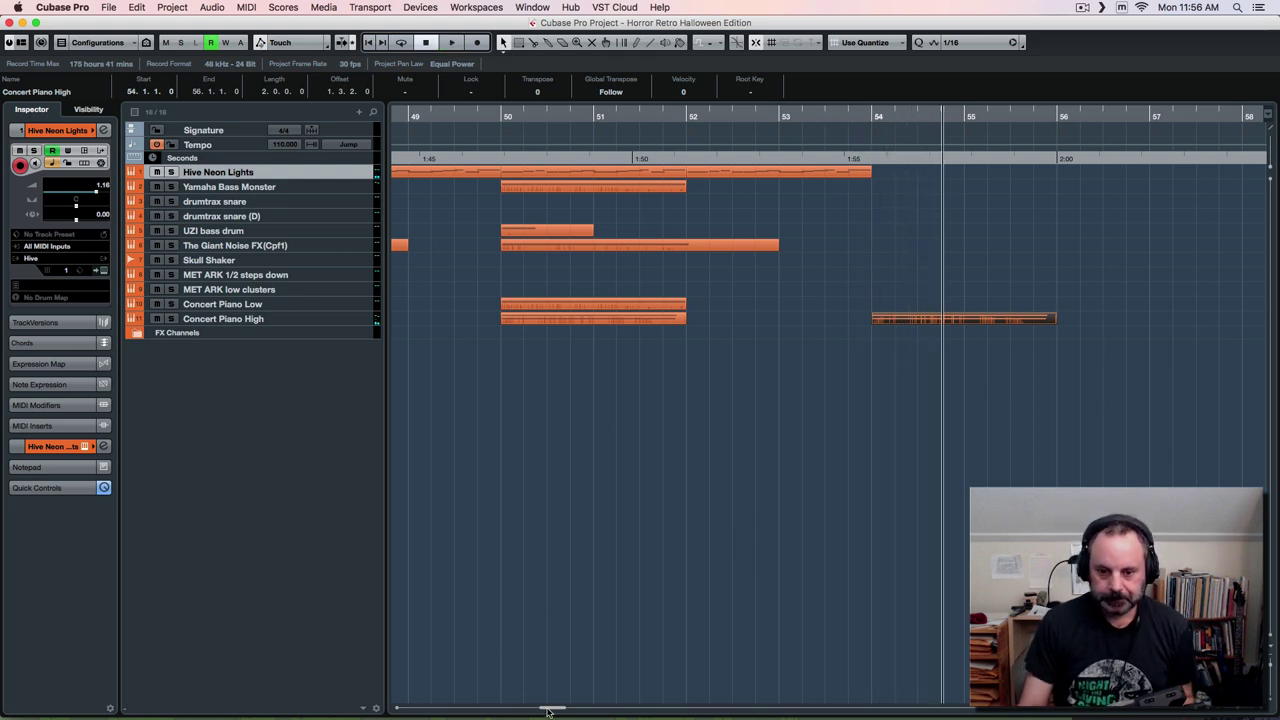
# Shift the project window fully into view and play the whole arrangement from just before bar 4 past the final piano part.
pyautogui.moveTo(551, 710); pyautogui.dragTo(451, 706)
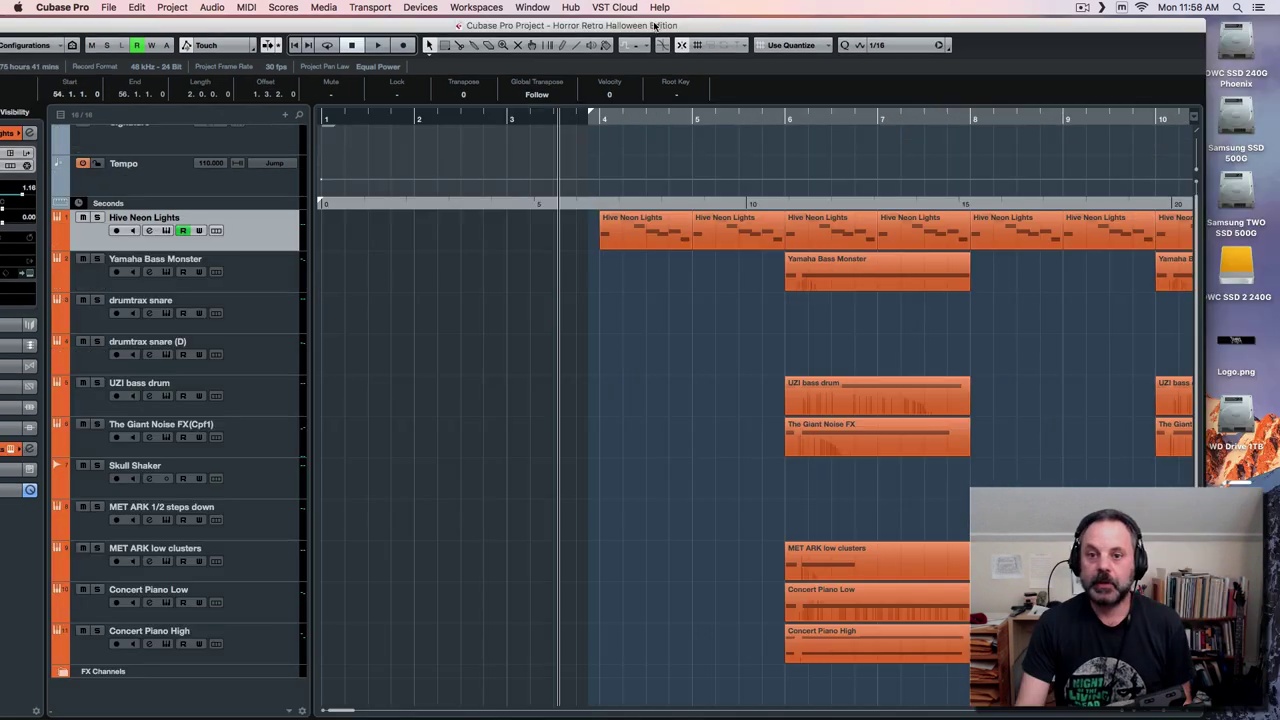
pyautogui.moveTo(655, 25); pyautogui.dragTo(723, 30)
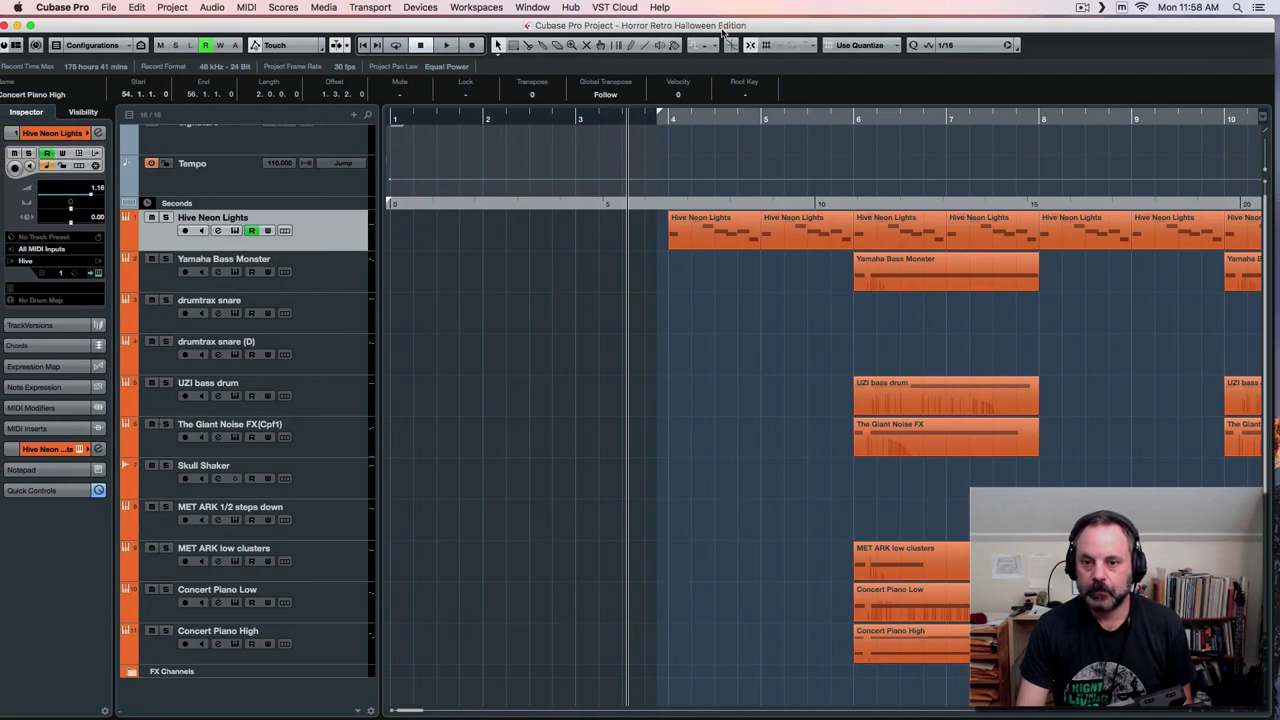
pyautogui.click(639, 117)
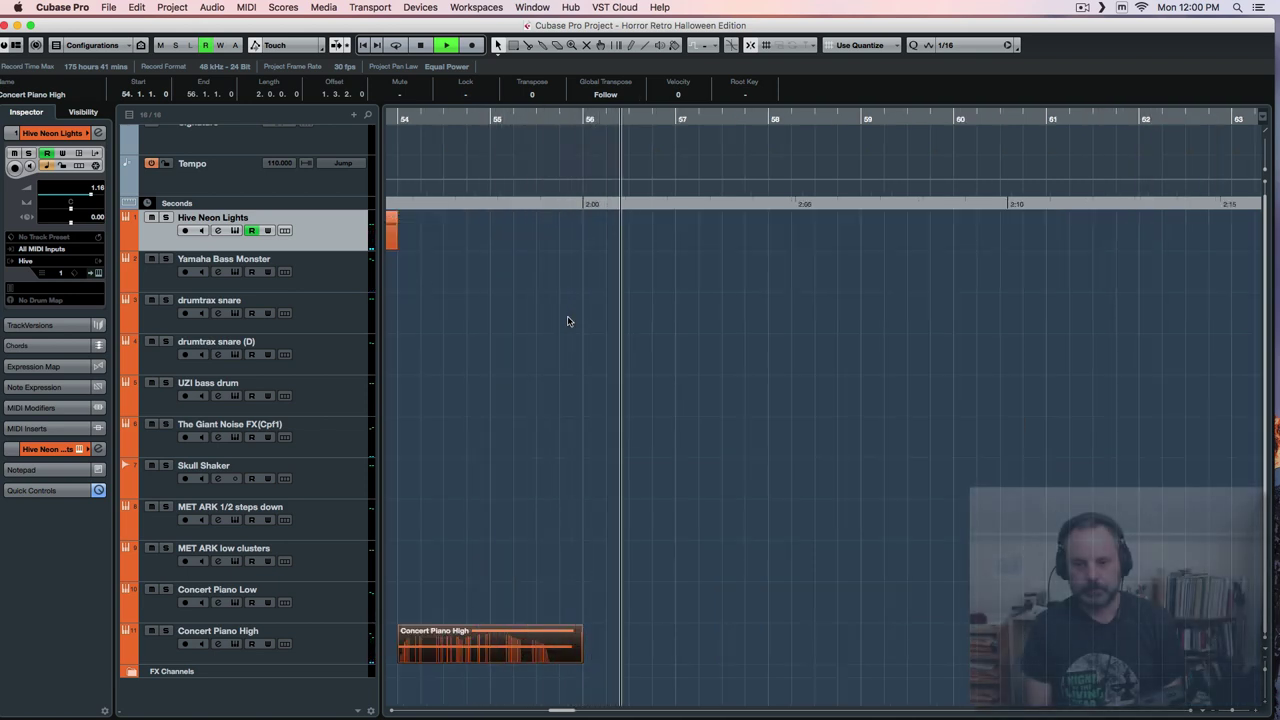
pyautogui.press('space')
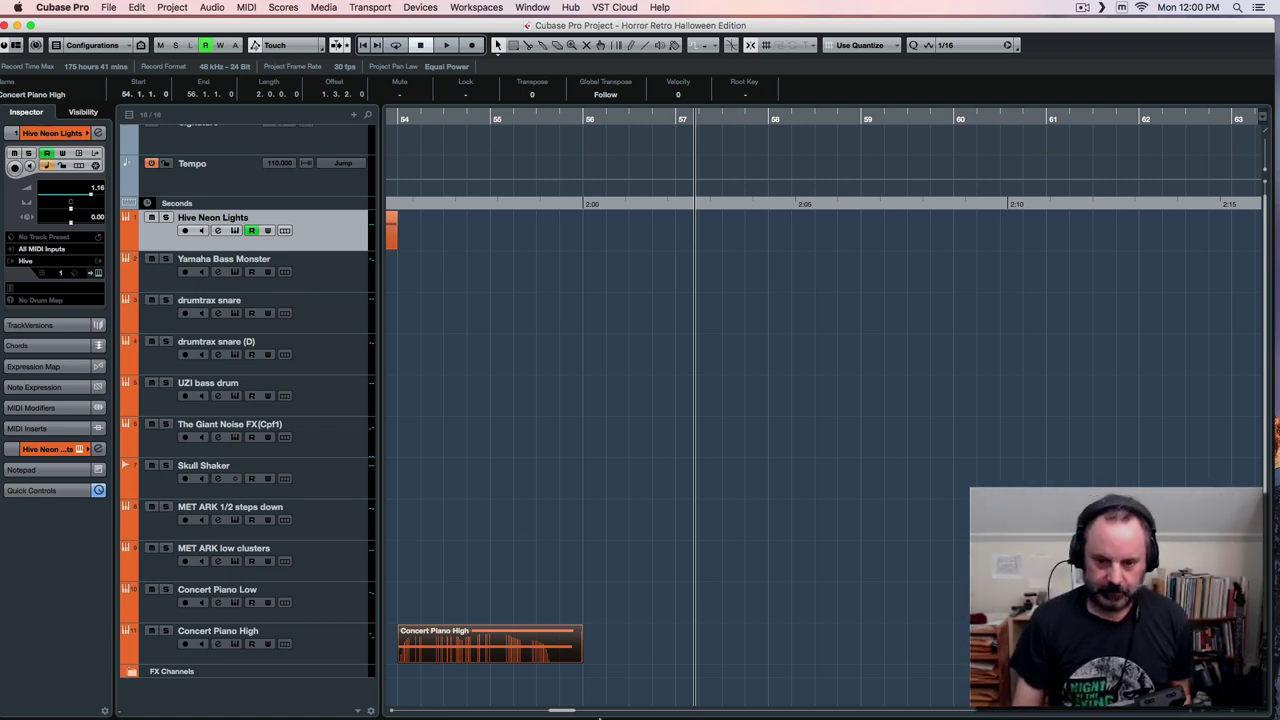
# Play the section from just before bar 30 to about bar 34 and return the playhead to just before bar 30.
pyautogui.moveTo(567, 711); pyautogui.dragTo(490, 714)
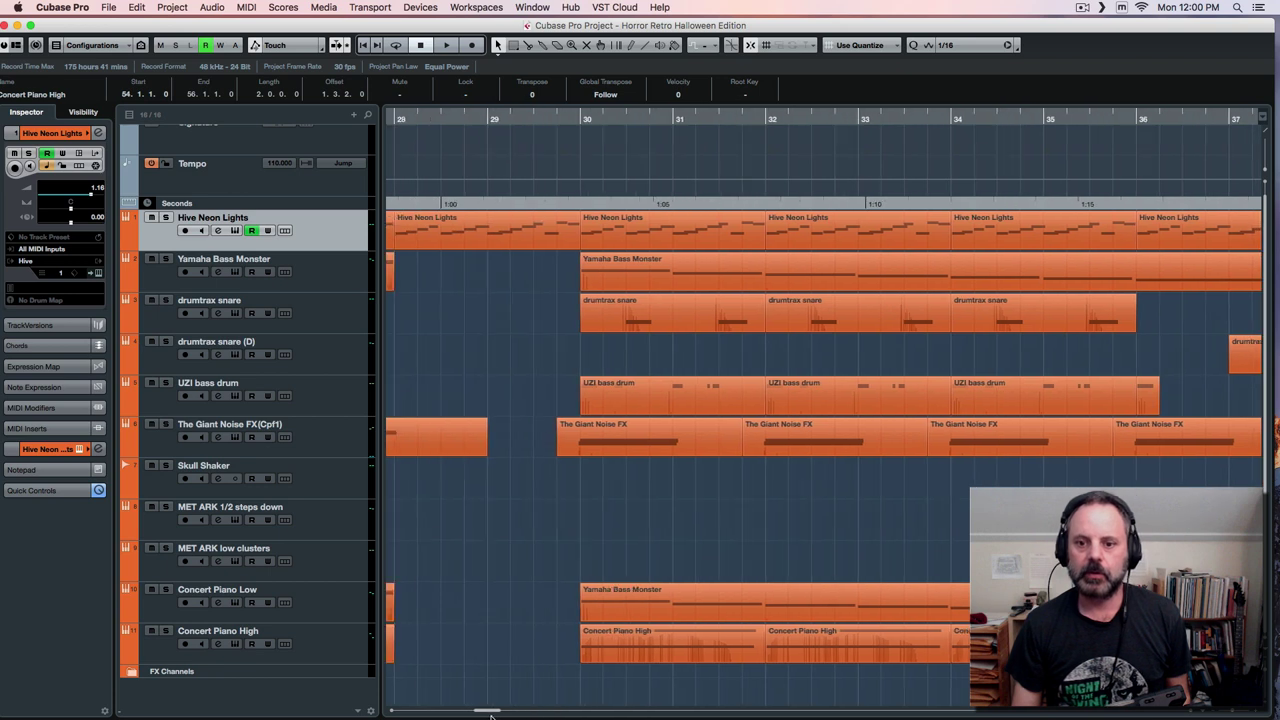
pyautogui.click(568, 126)
pyautogui.scroll(1, 563, 337)
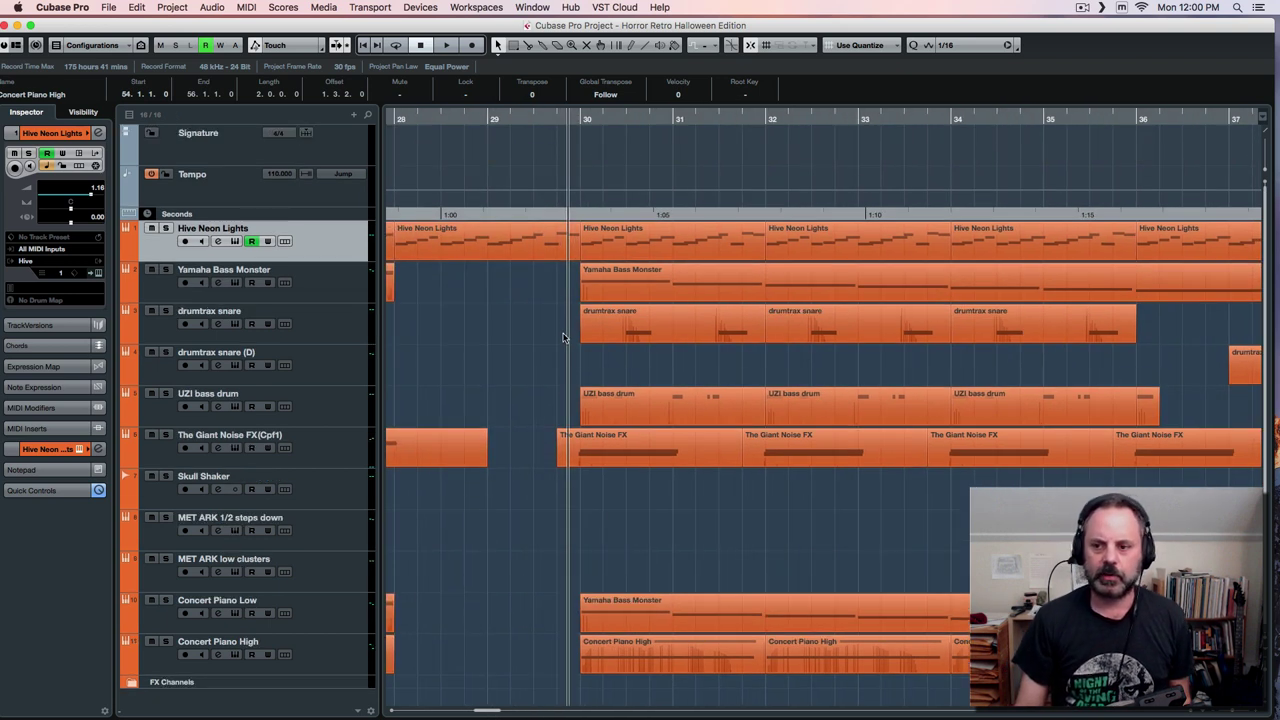
pyautogui.moveTo(493, 712); pyautogui.dragTo(492, 712)
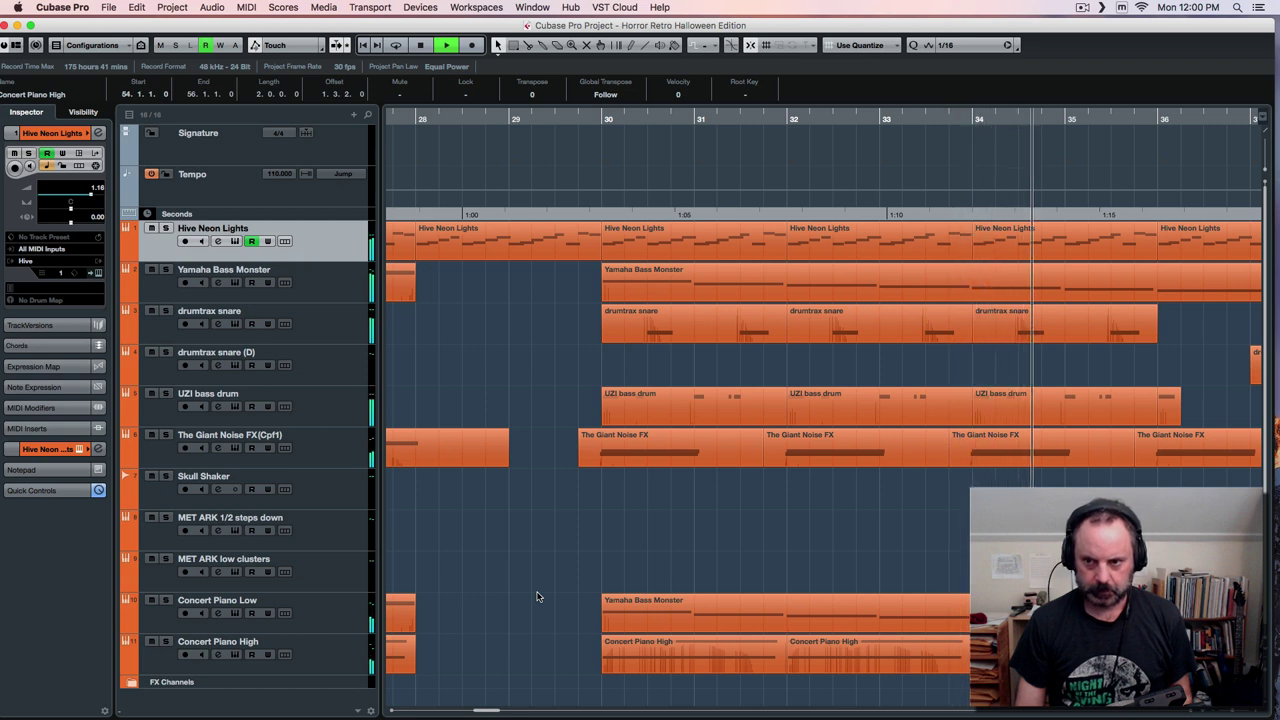
pyautogui.press('space')
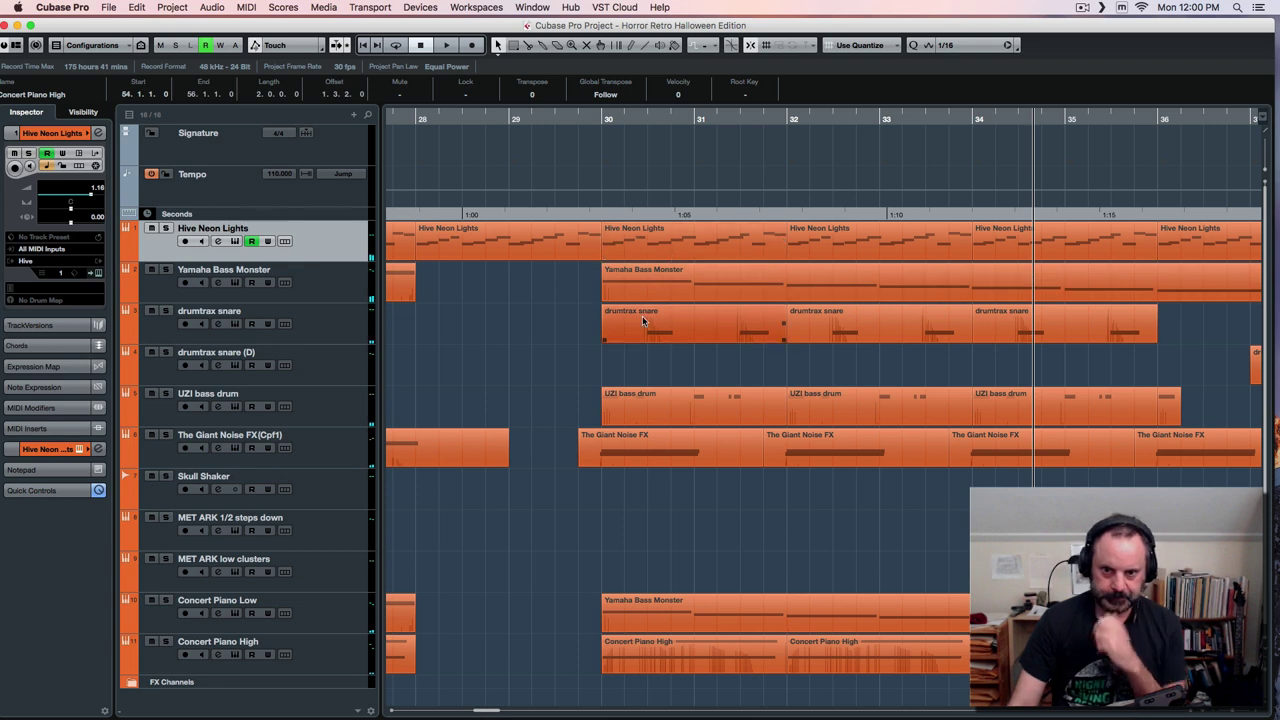
pyautogui.click(588, 120)
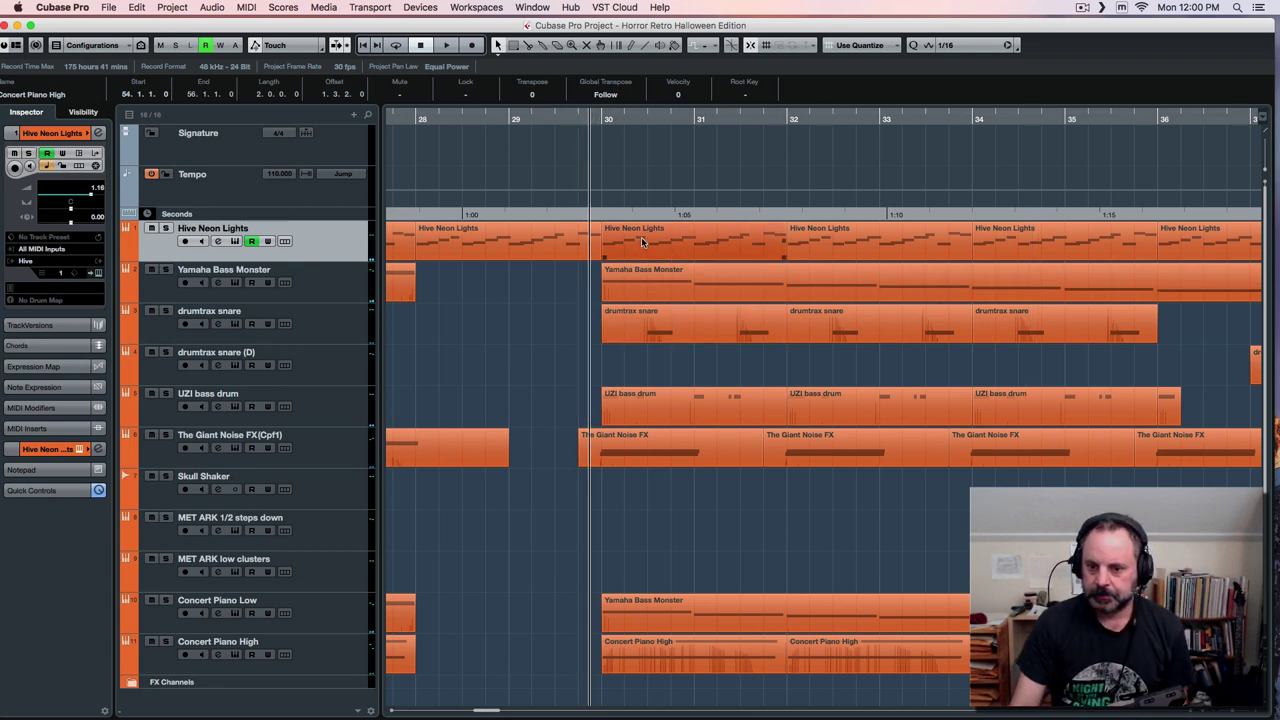
# Reposition the project window so that its edges line up with the screen.
pyautogui.scroll(-1, 641, 237)
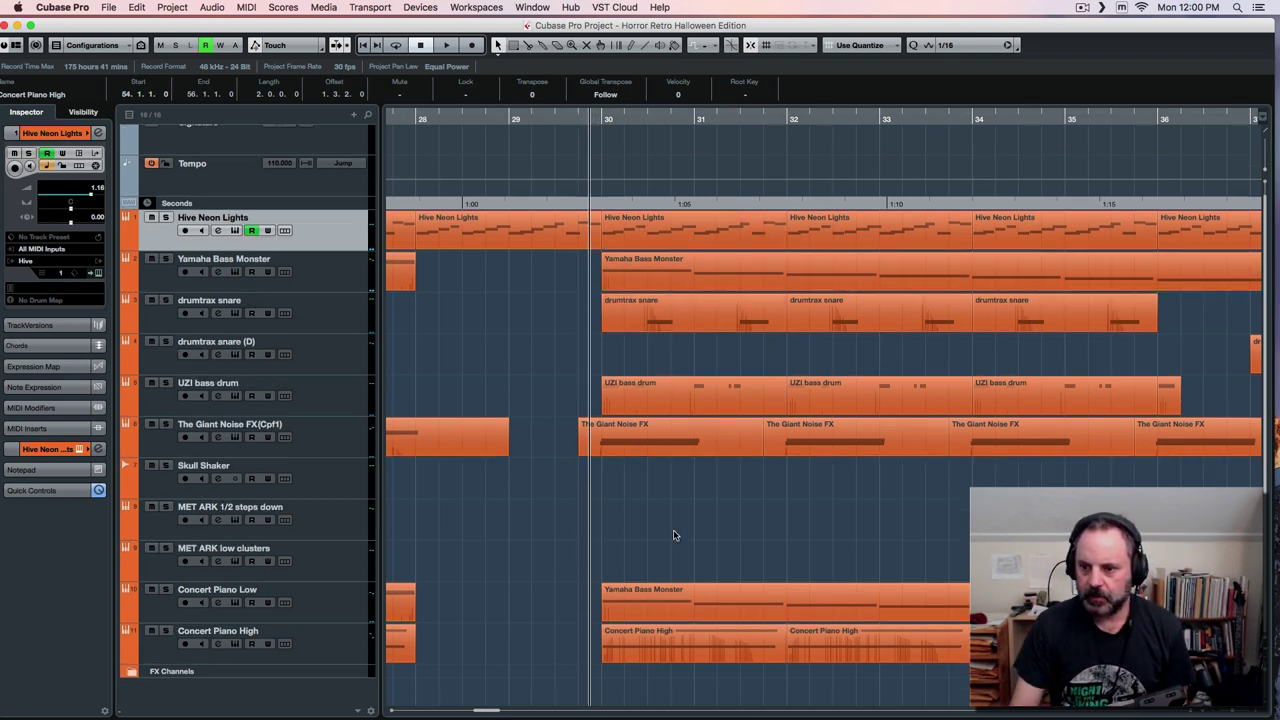
pyautogui.moveTo(498, 711); pyautogui.dragTo(497, 711)
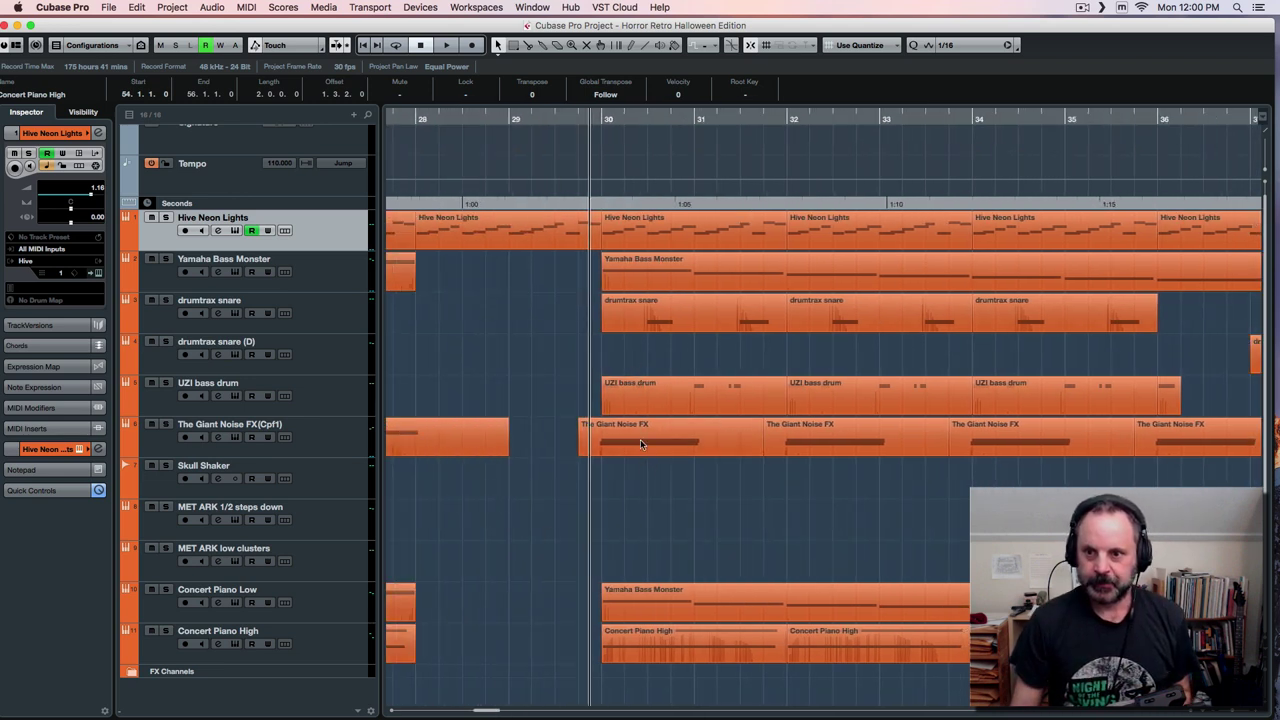
pyautogui.moveTo(152, 30)
pyautogui.mouseDown()
pyautogui.moveTo(171, 31)
pyautogui.moveTo(155, 35)
pyautogui.mouseUp()
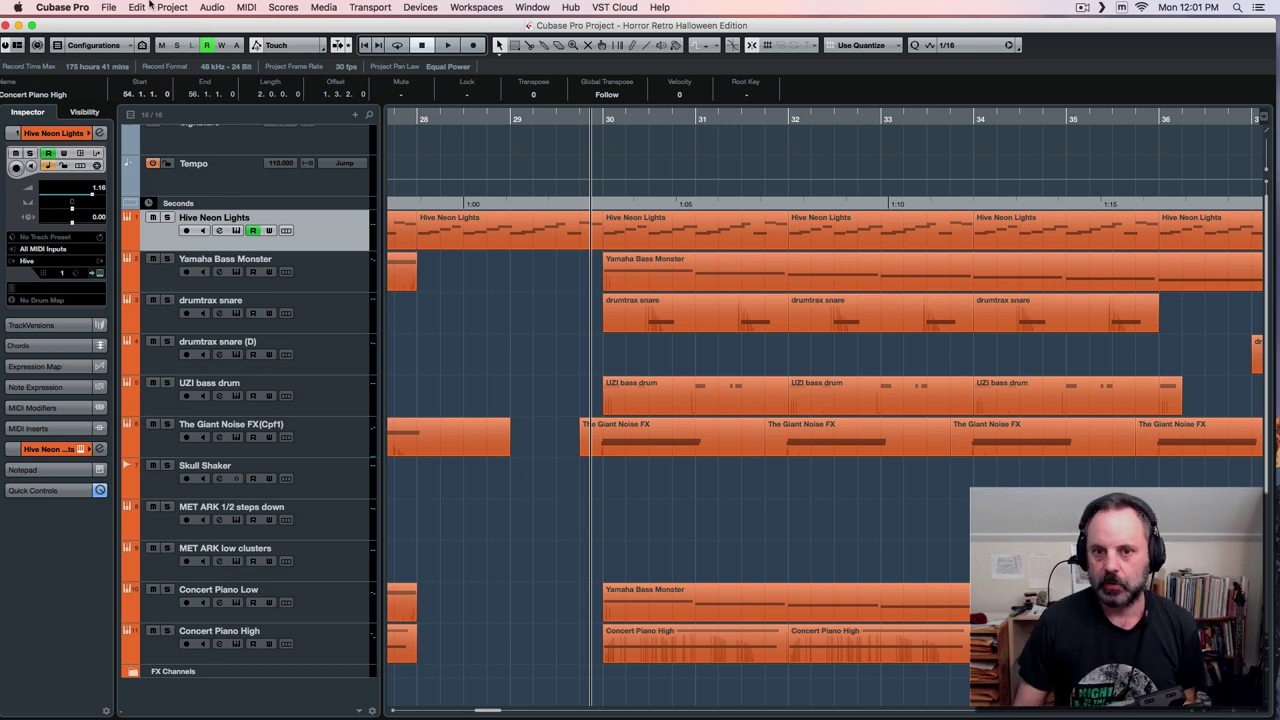
pyautogui.moveTo(281, 29); pyautogui.dragTo(282, 28)
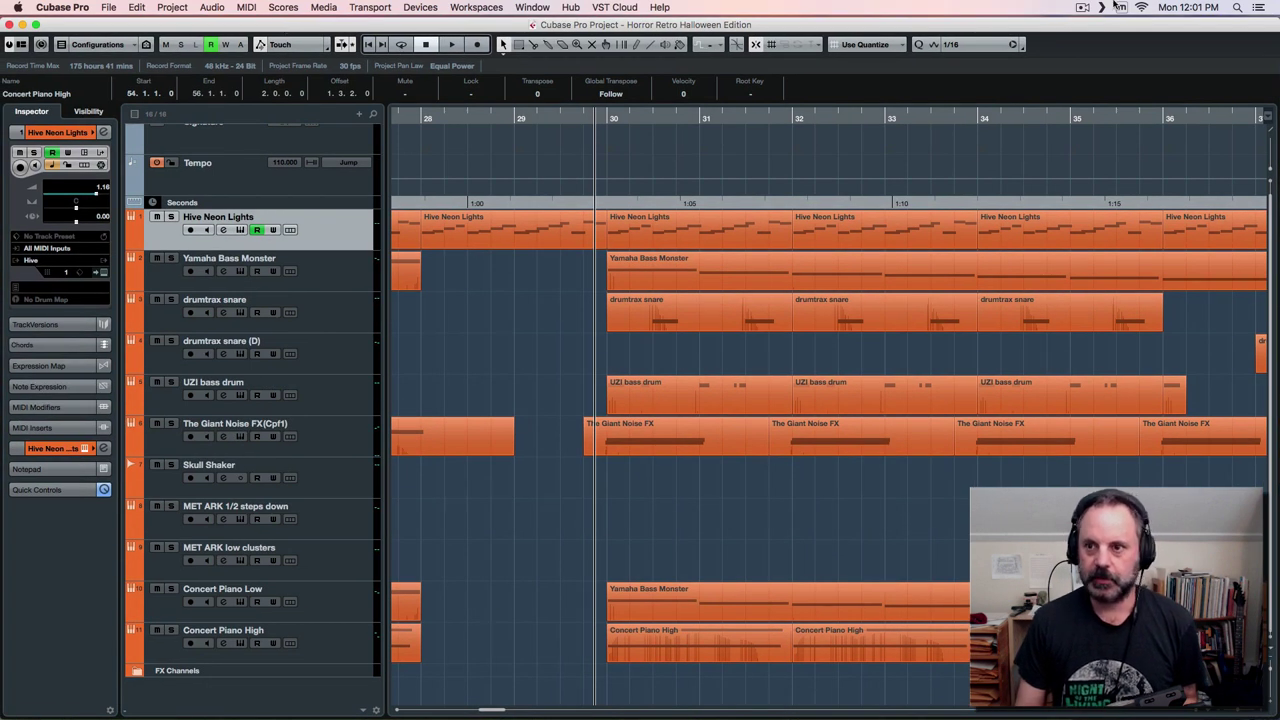